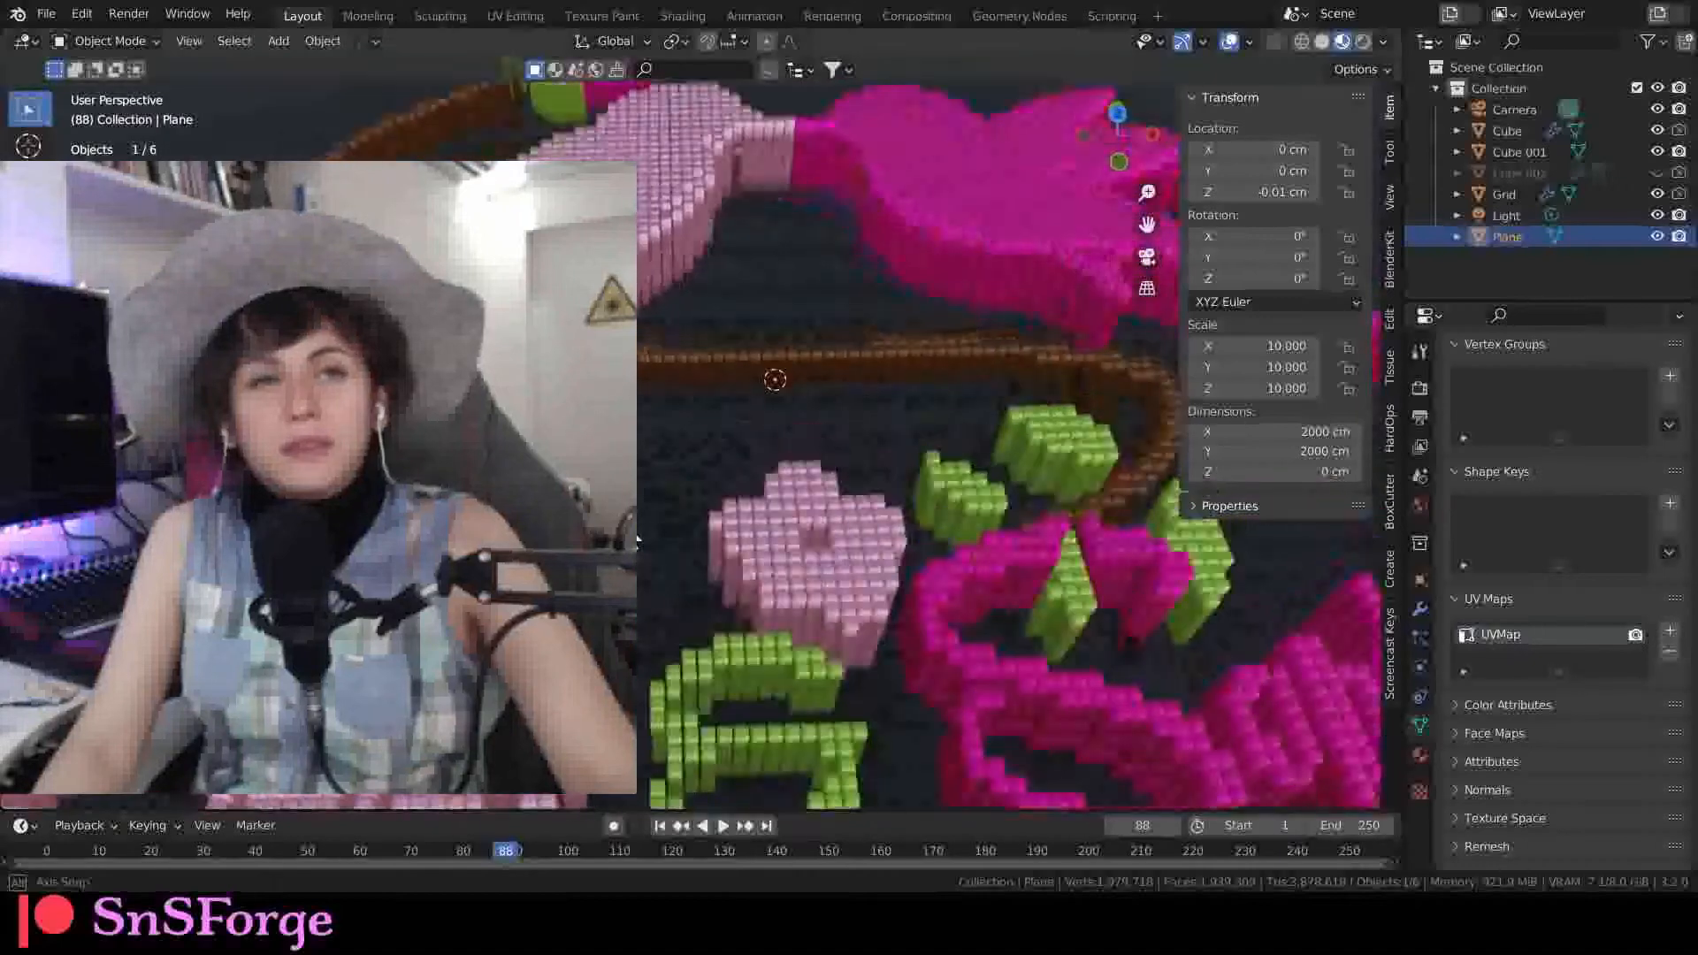
# Step: Examine the finished colored cube-grid scene from several angles, including the magenta bird, the brown branch and the leaves
pyautogui.scroll(3, 751, 499)
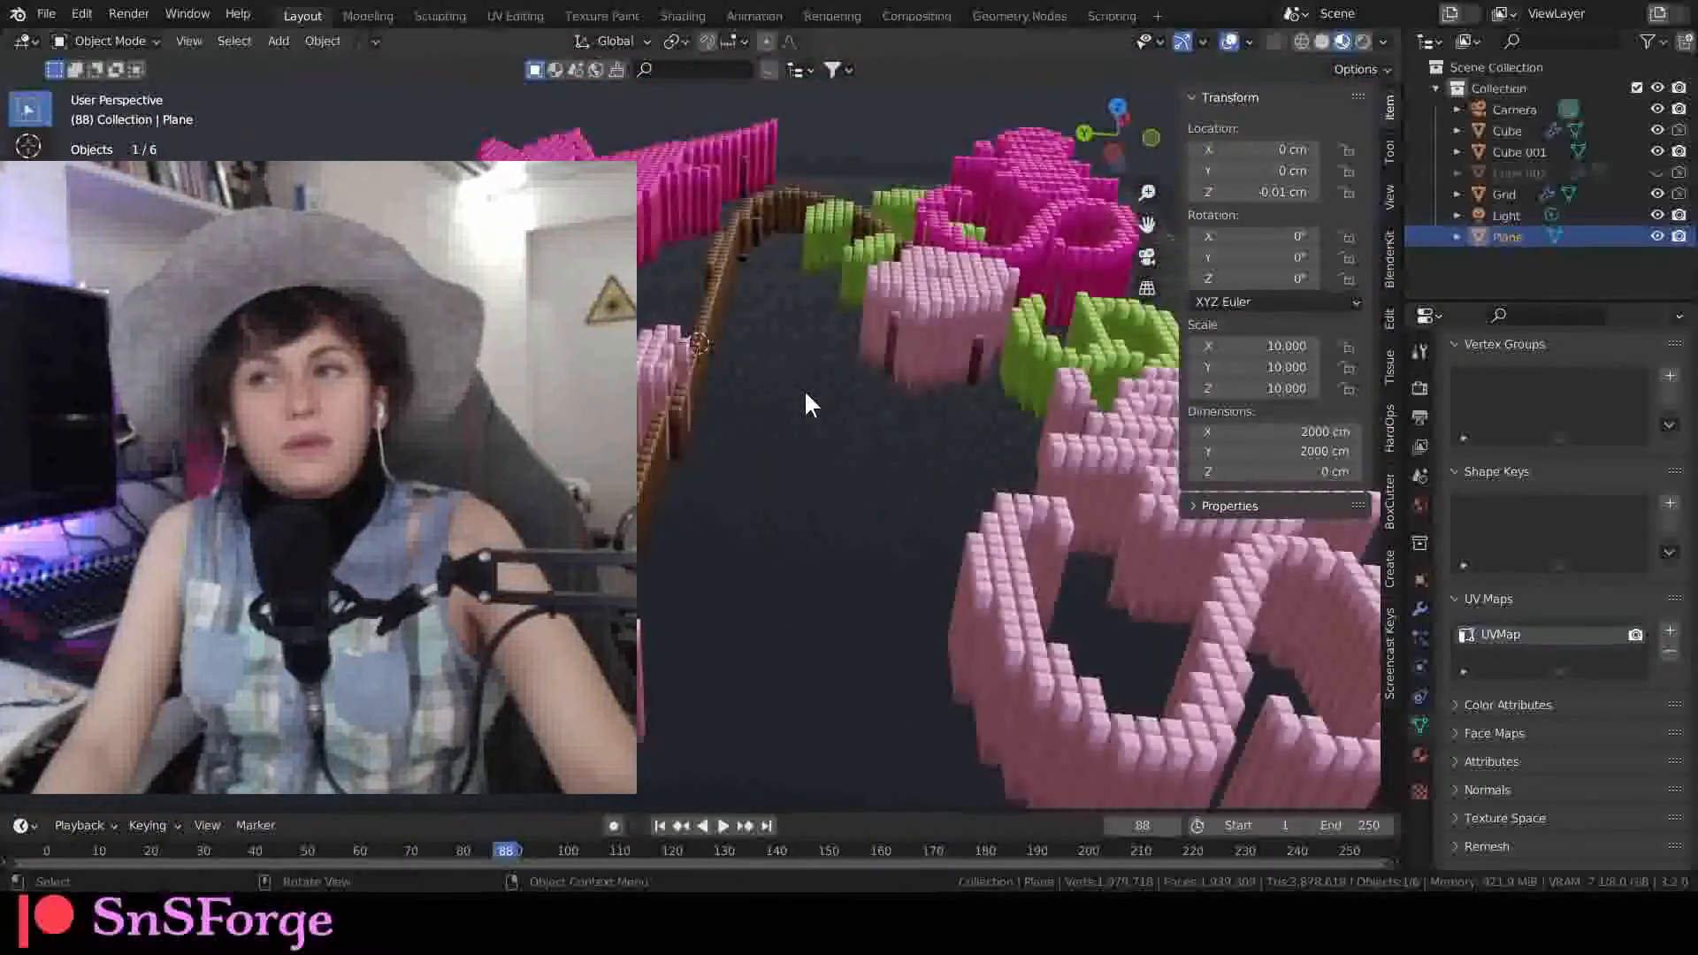
pyautogui.moveTo(804, 392); pyautogui.dragTo(708, 407, button='middle')
pyautogui.scroll(5, 759, 364)
pyautogui.keyDown('shift'); pyautogui.moveTo(495, 432); pyautogui.dragTo(785, 469, button='middle'); pyautogui.keyUp('shift')
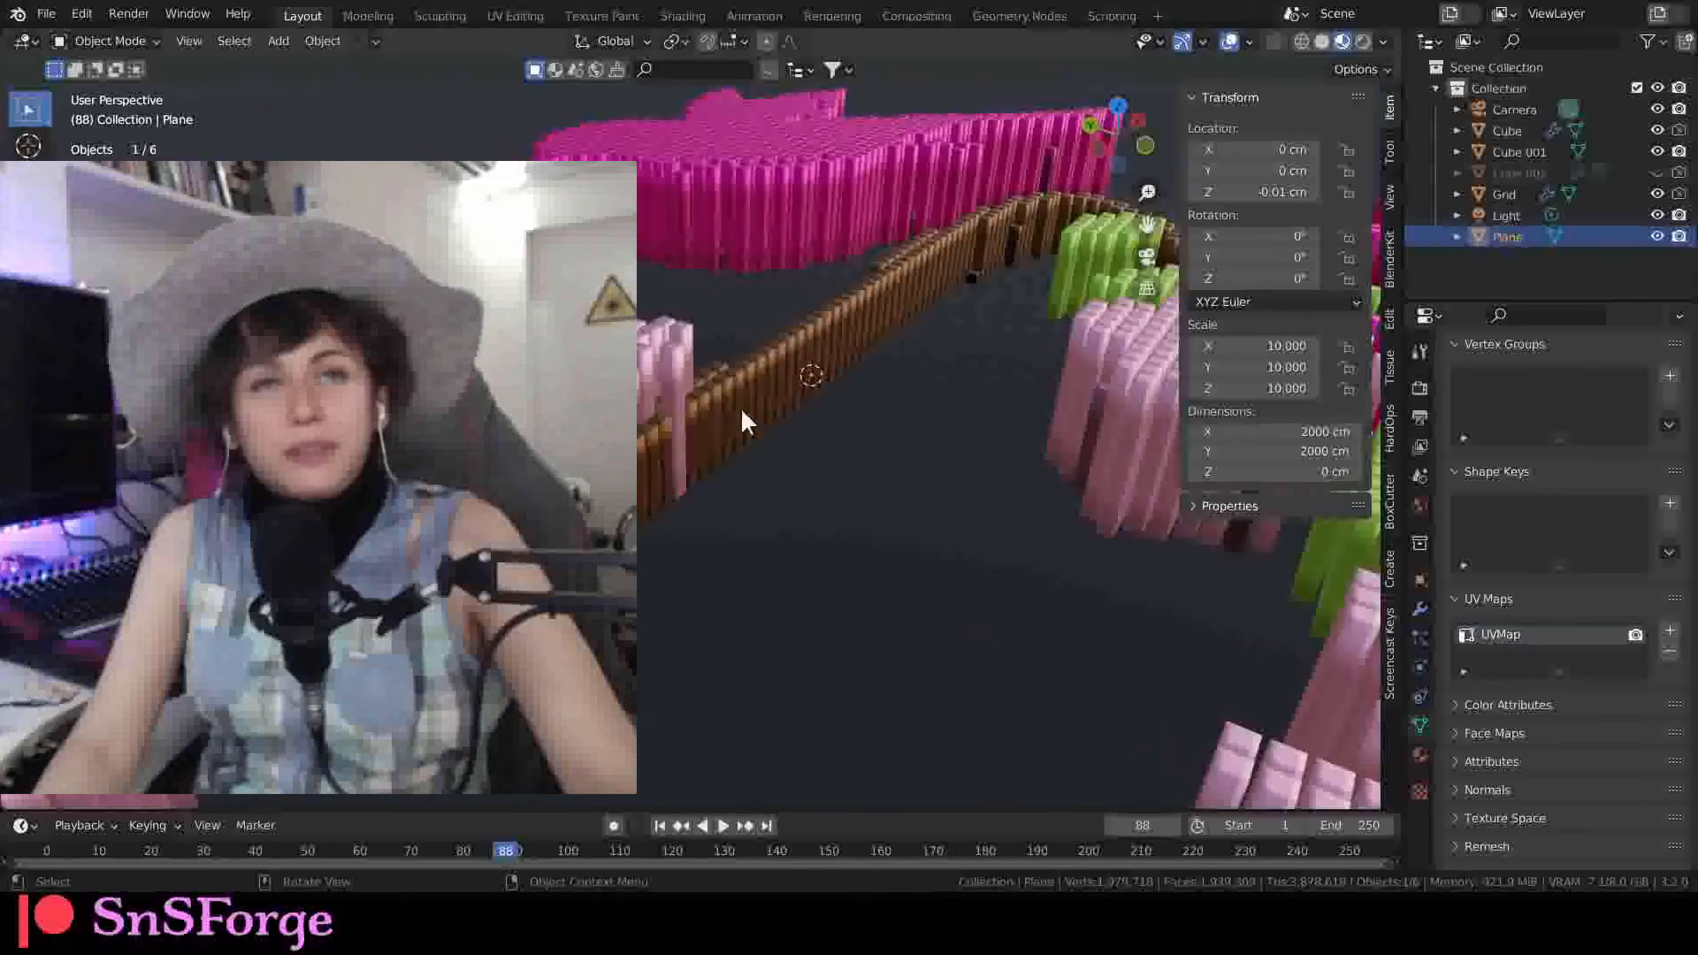
pyautogui.moveTo(743, 416); pyautogui.dragTo(668, 408, button='middle')
pyautogui.scroll(-5, 696, 405)
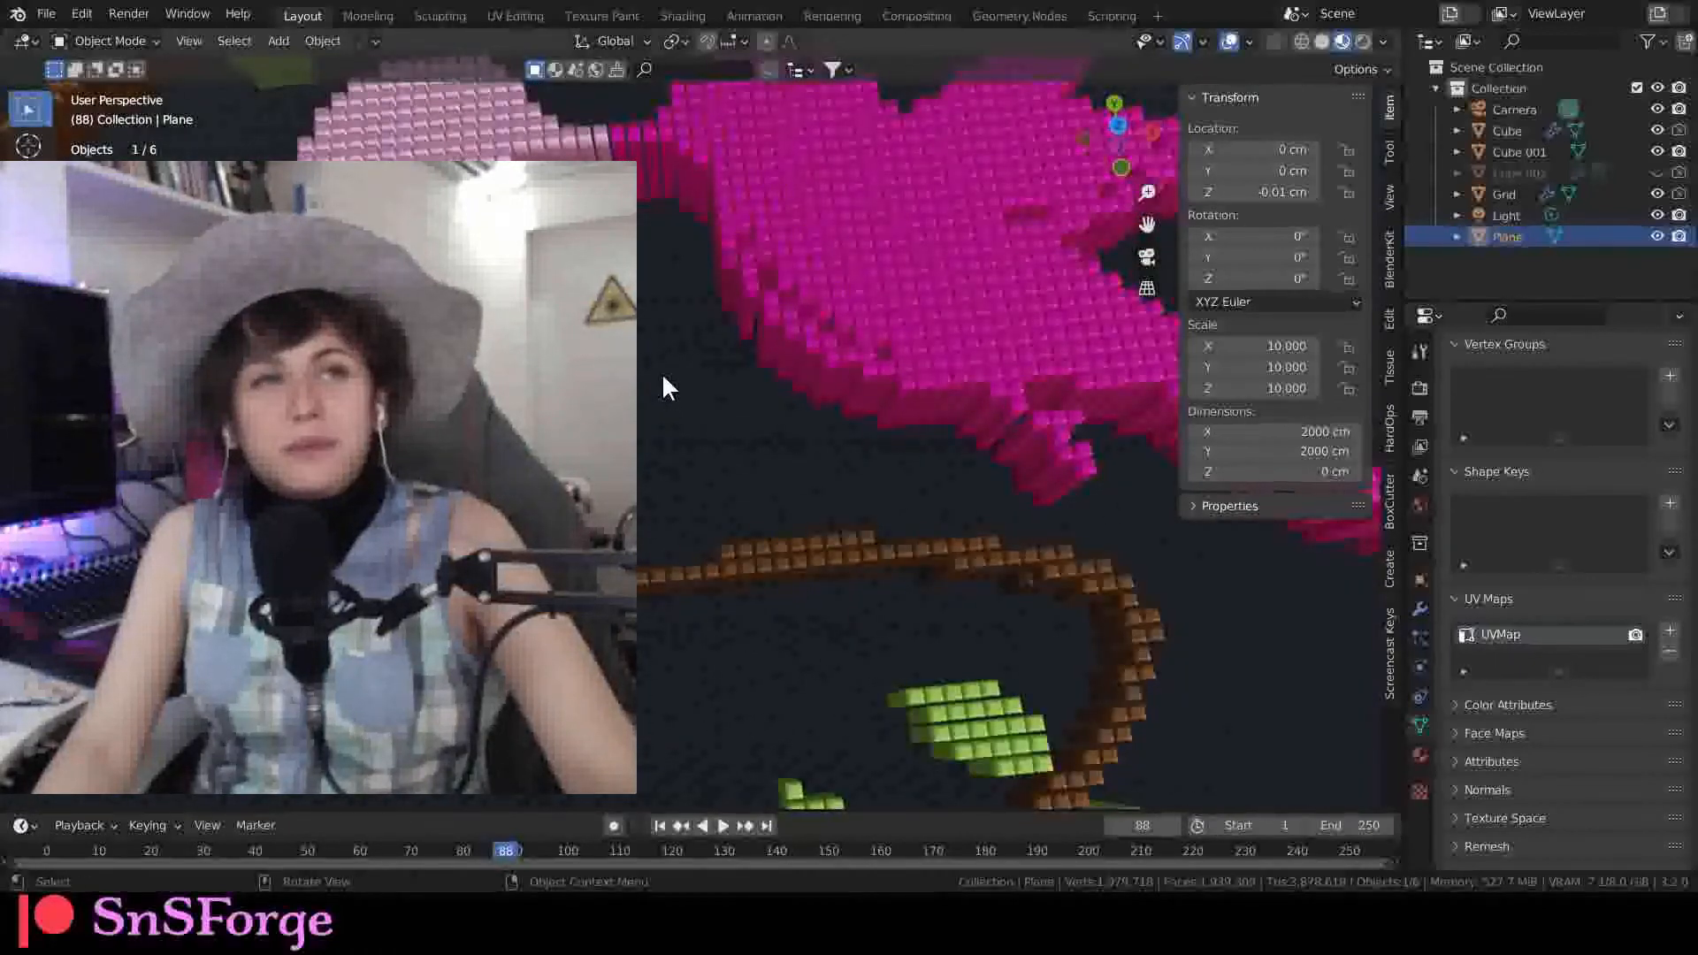
pyautogui.moveTo(674, 361); pyautogui.dragTo(610, 412, button='middle')
pyautogui.moveTo(756, 370); pyautogui.dragTo(669, 408, button='middle')
pyautogui.scroll(3, 782, 406)
pyautogui.scroll(-3, 741, 362)
pyautogui.scroll(-3, 740, 391)
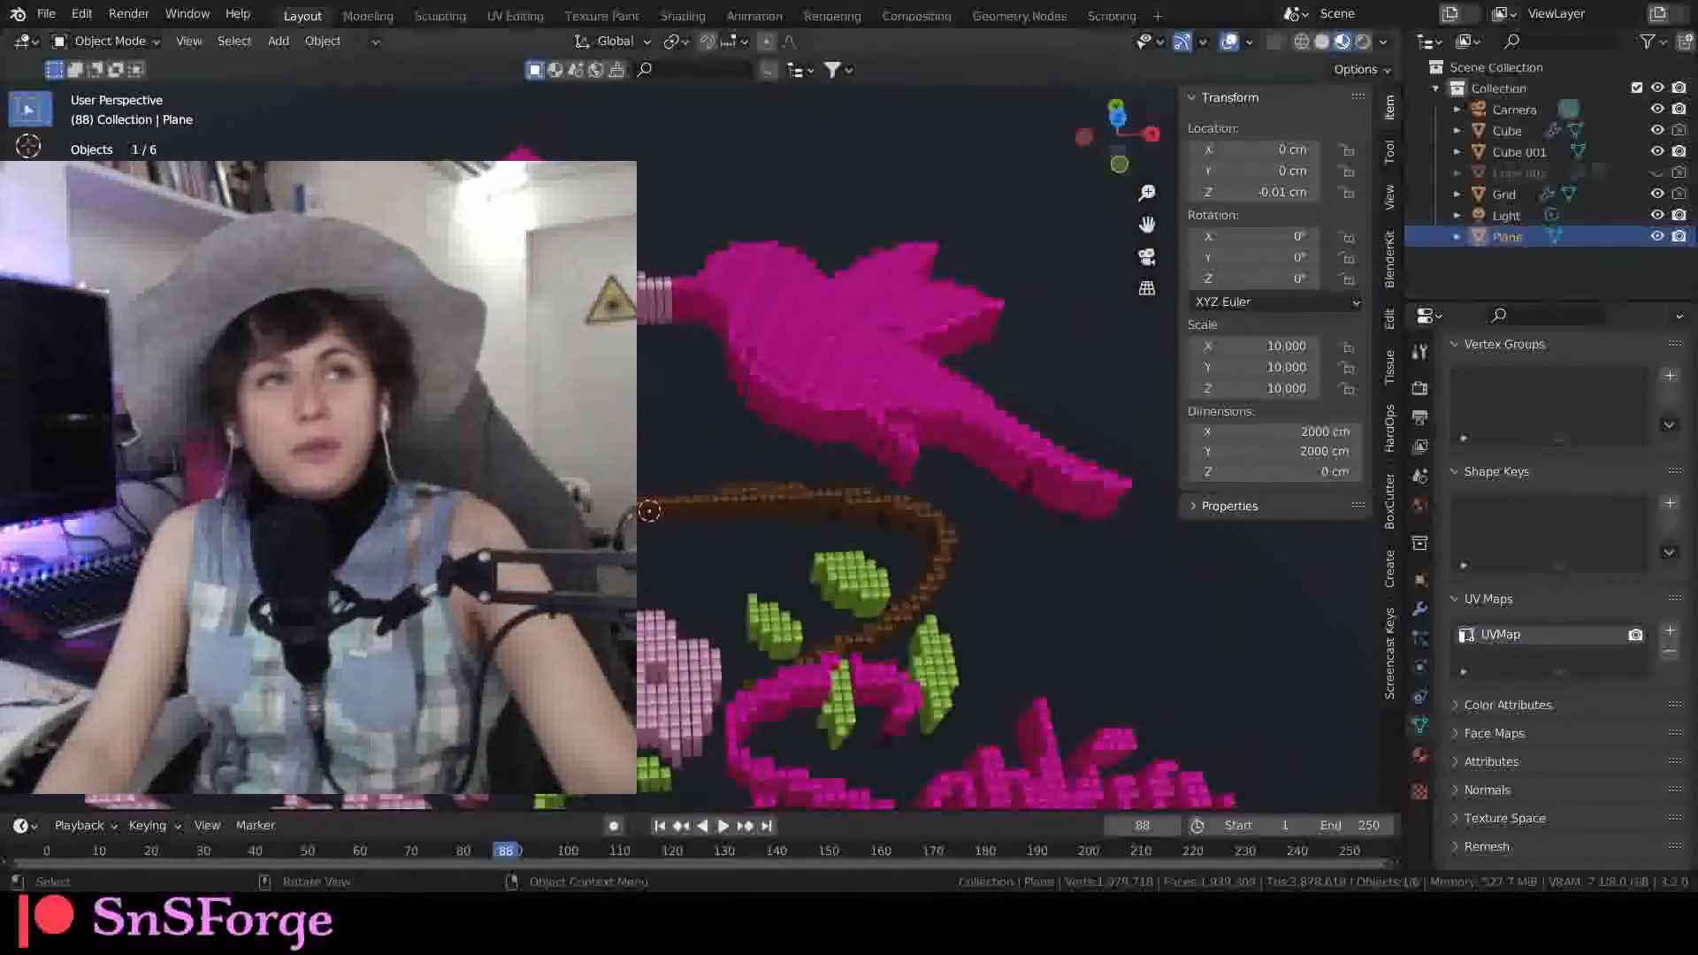
# Step: Start a new General file and discard the changes to the current scene
pyautogui.click(45, 16)
pyautogui.moveTo(48, 36)
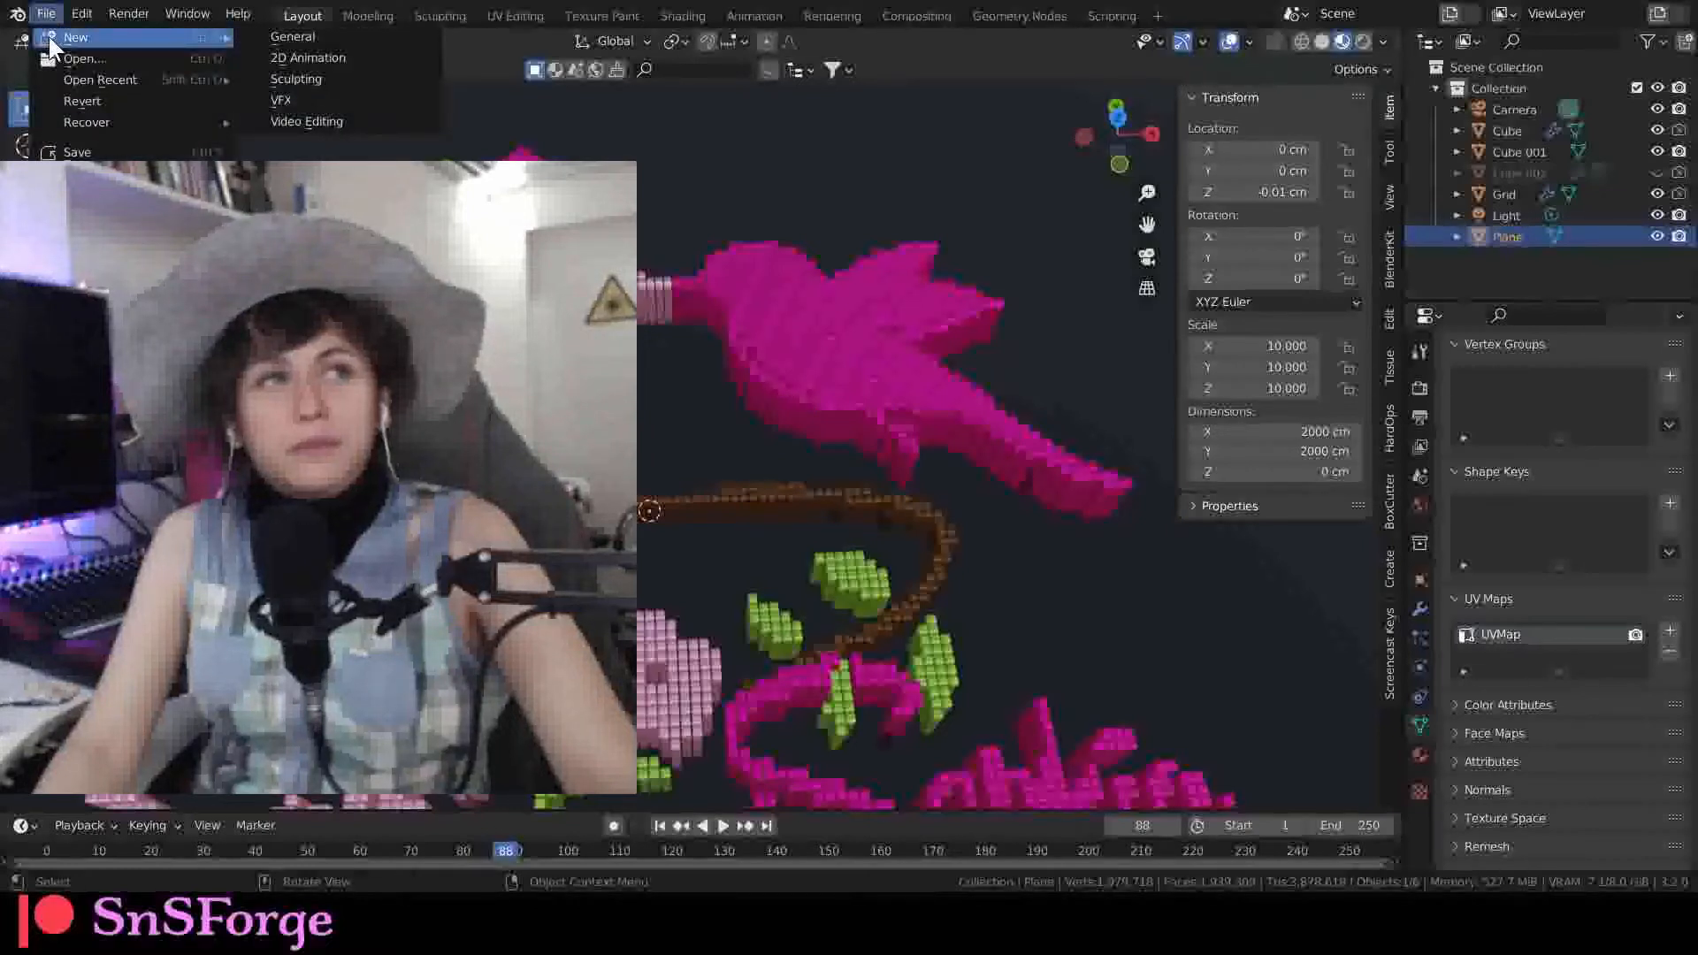
pyautogui.click(289, 35)
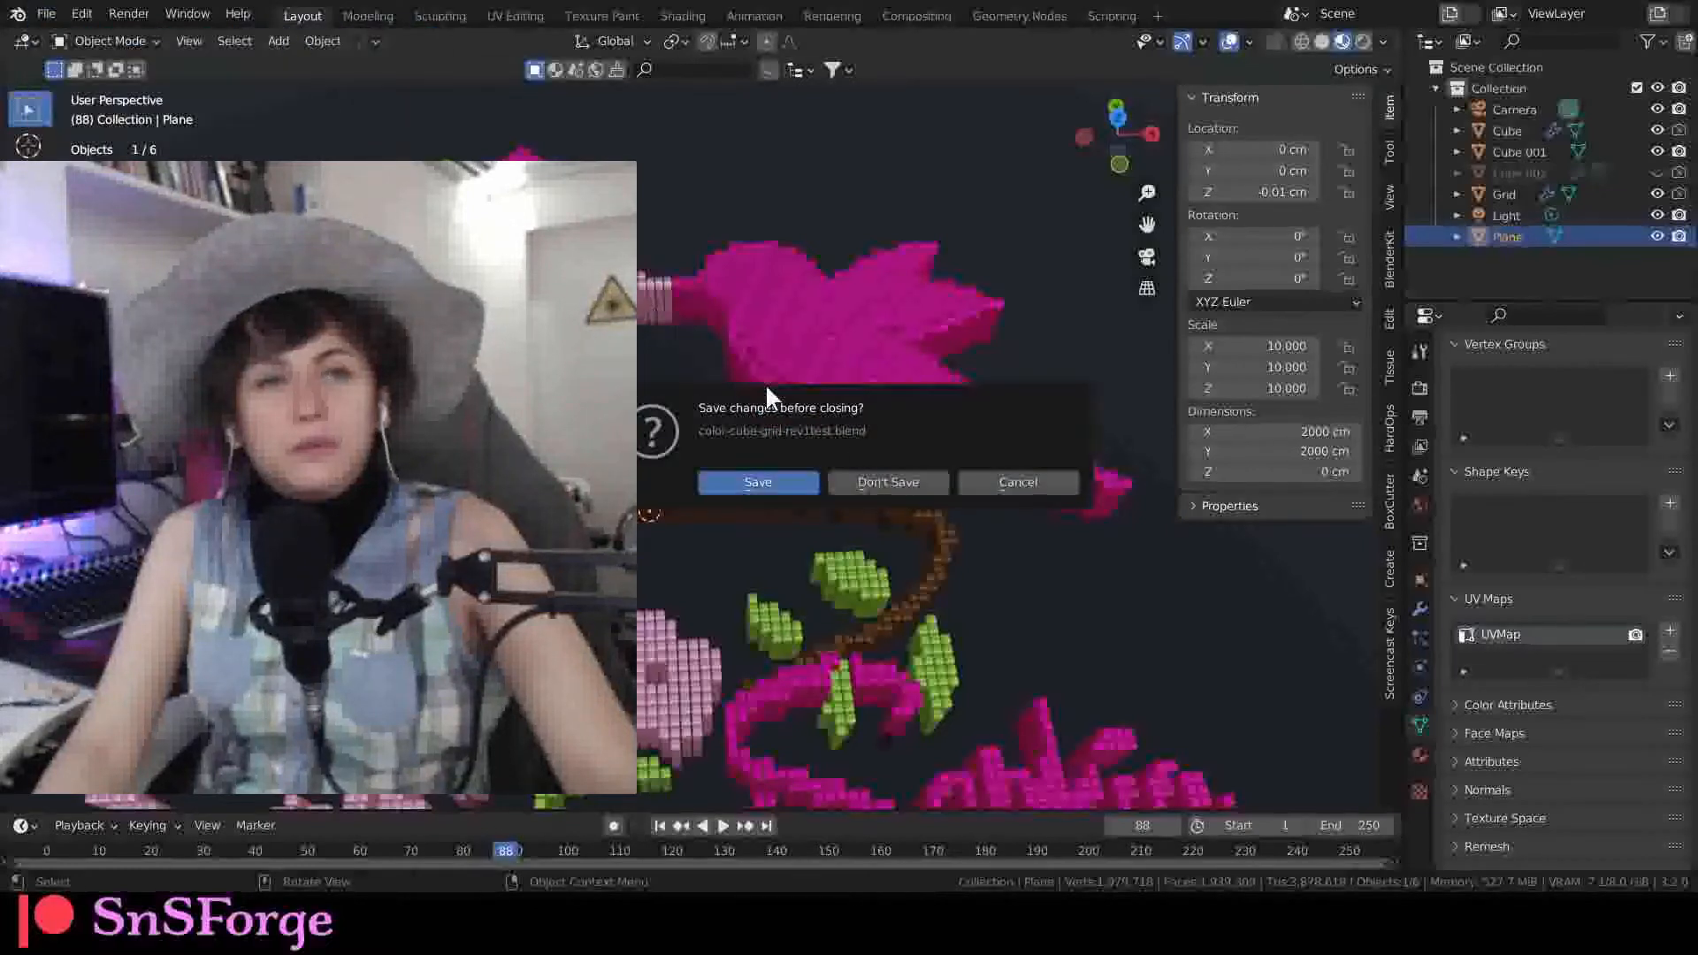
pyautogui.click(887, 485)
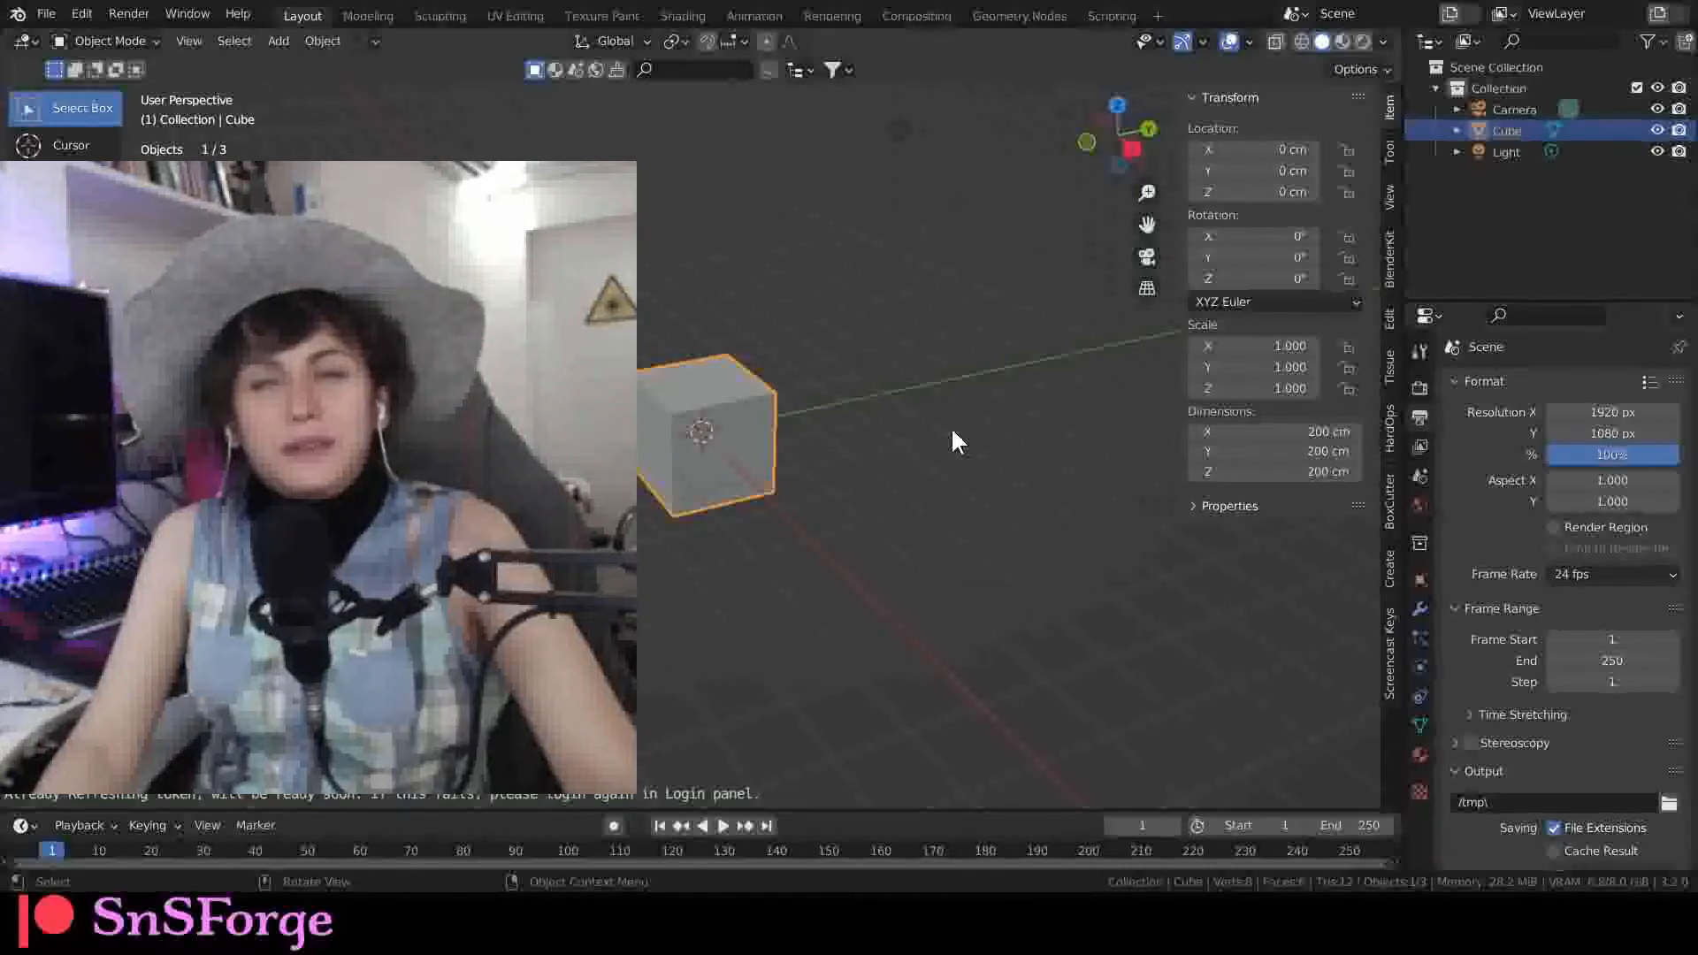
# Step: Hide the default cube in the viewport and in renders, and add a mesh plane at the origin
pyautogui.click(1657, 132)
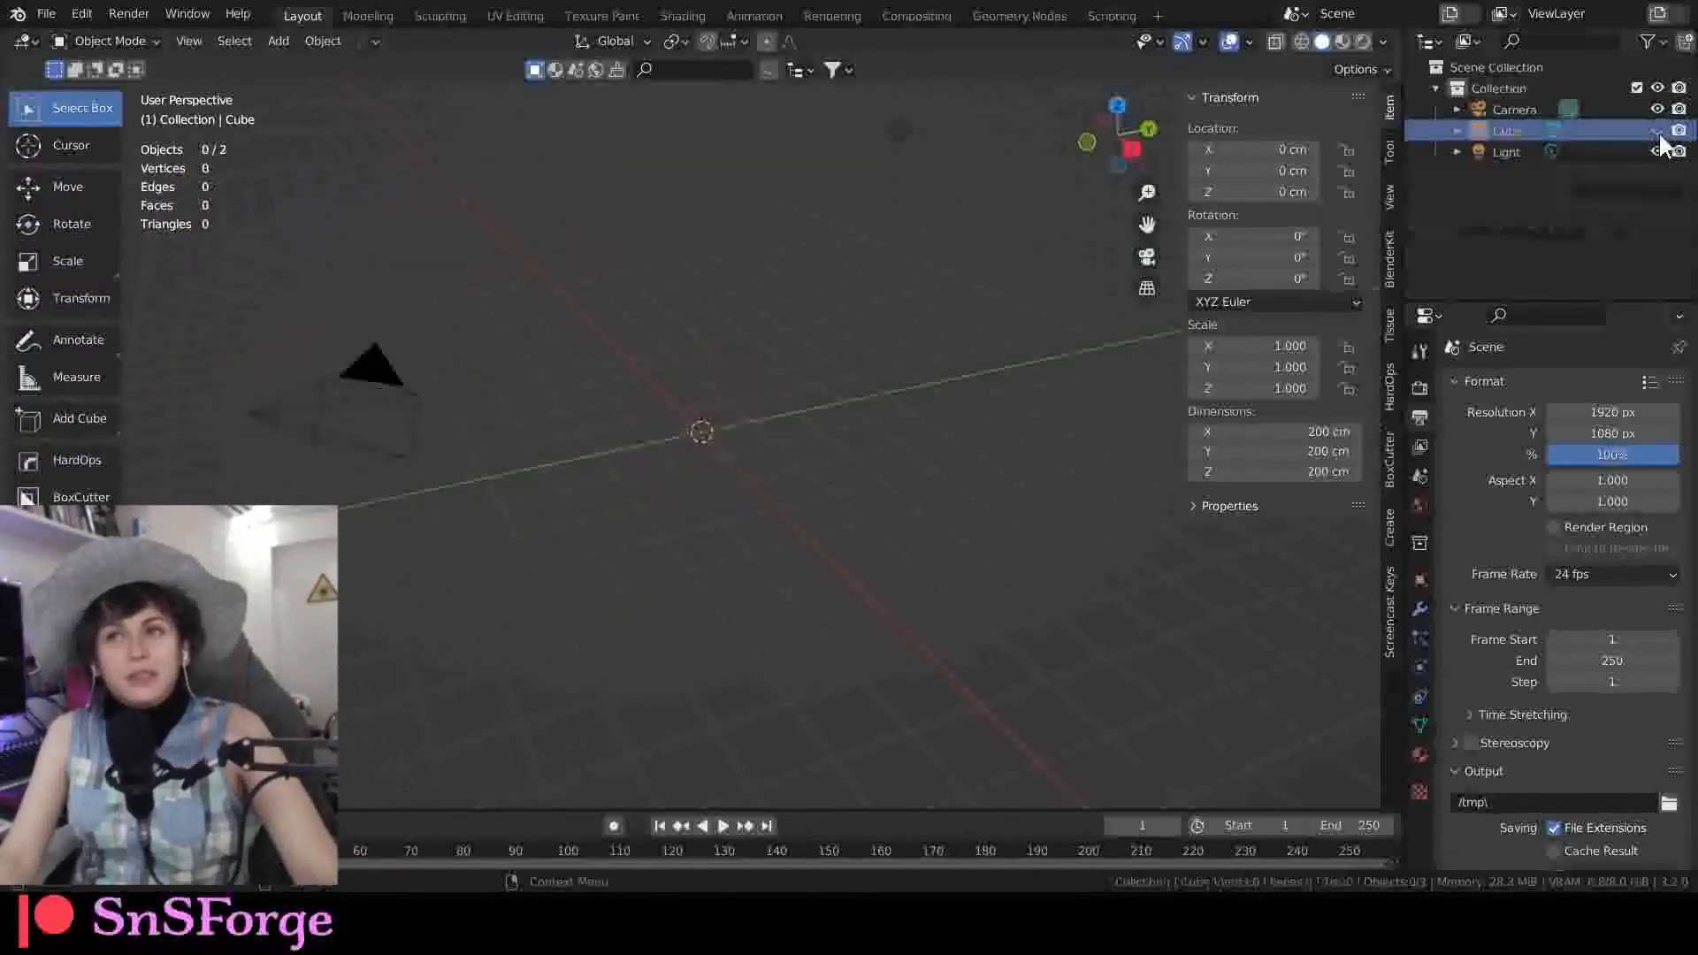
pyautogui.click(1680, 131)
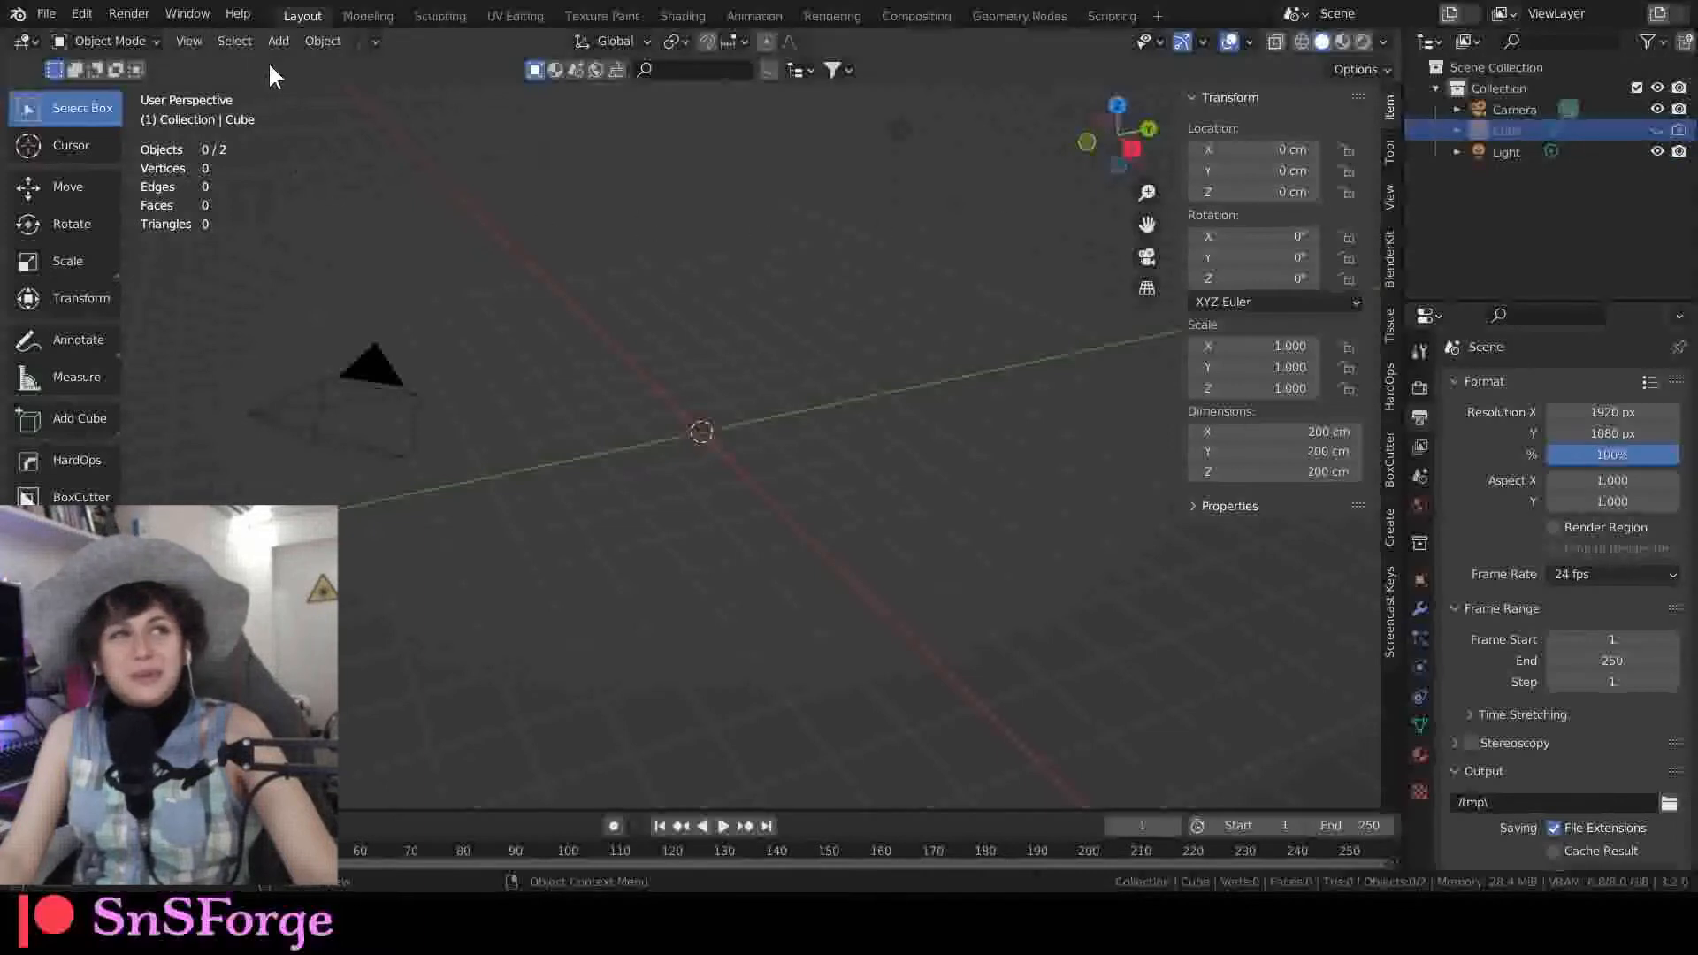
pyautogui.hotkey('shift', 'a')
pyautogui.moveTo(281, 72)
pyautogui.click(469, 73)
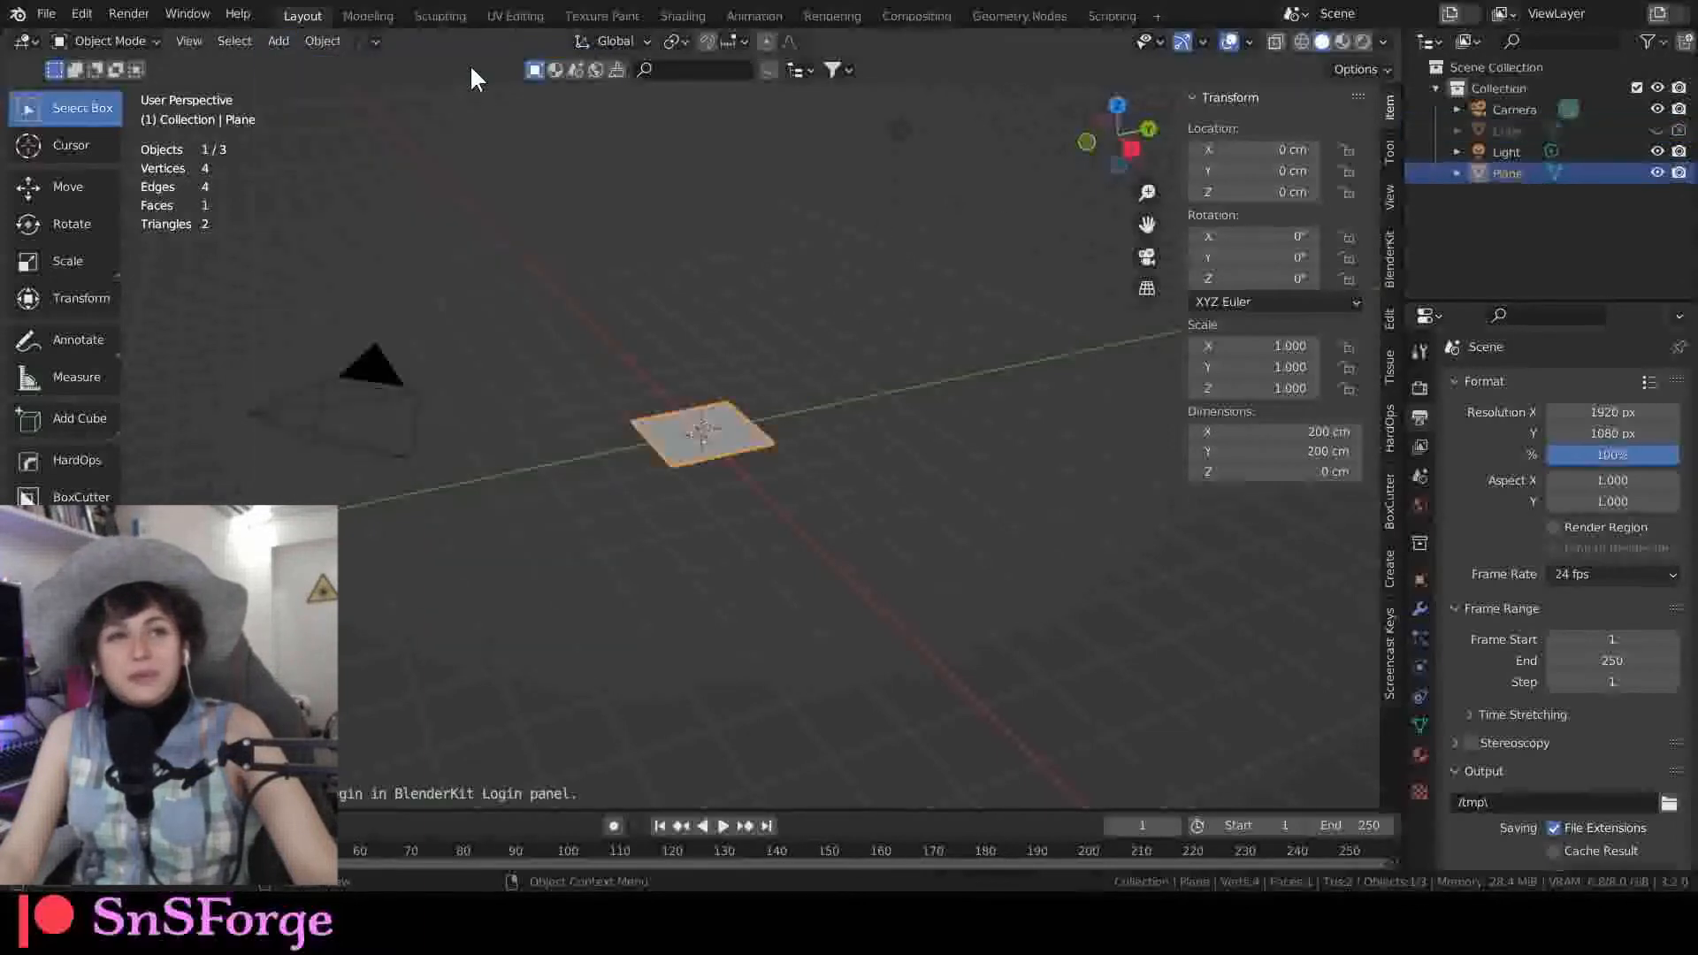
# Step: Apply smooth shading to the plane
pyautogui.scroll(6, 722, 412)
pyautogui.rightClick(723, 418)
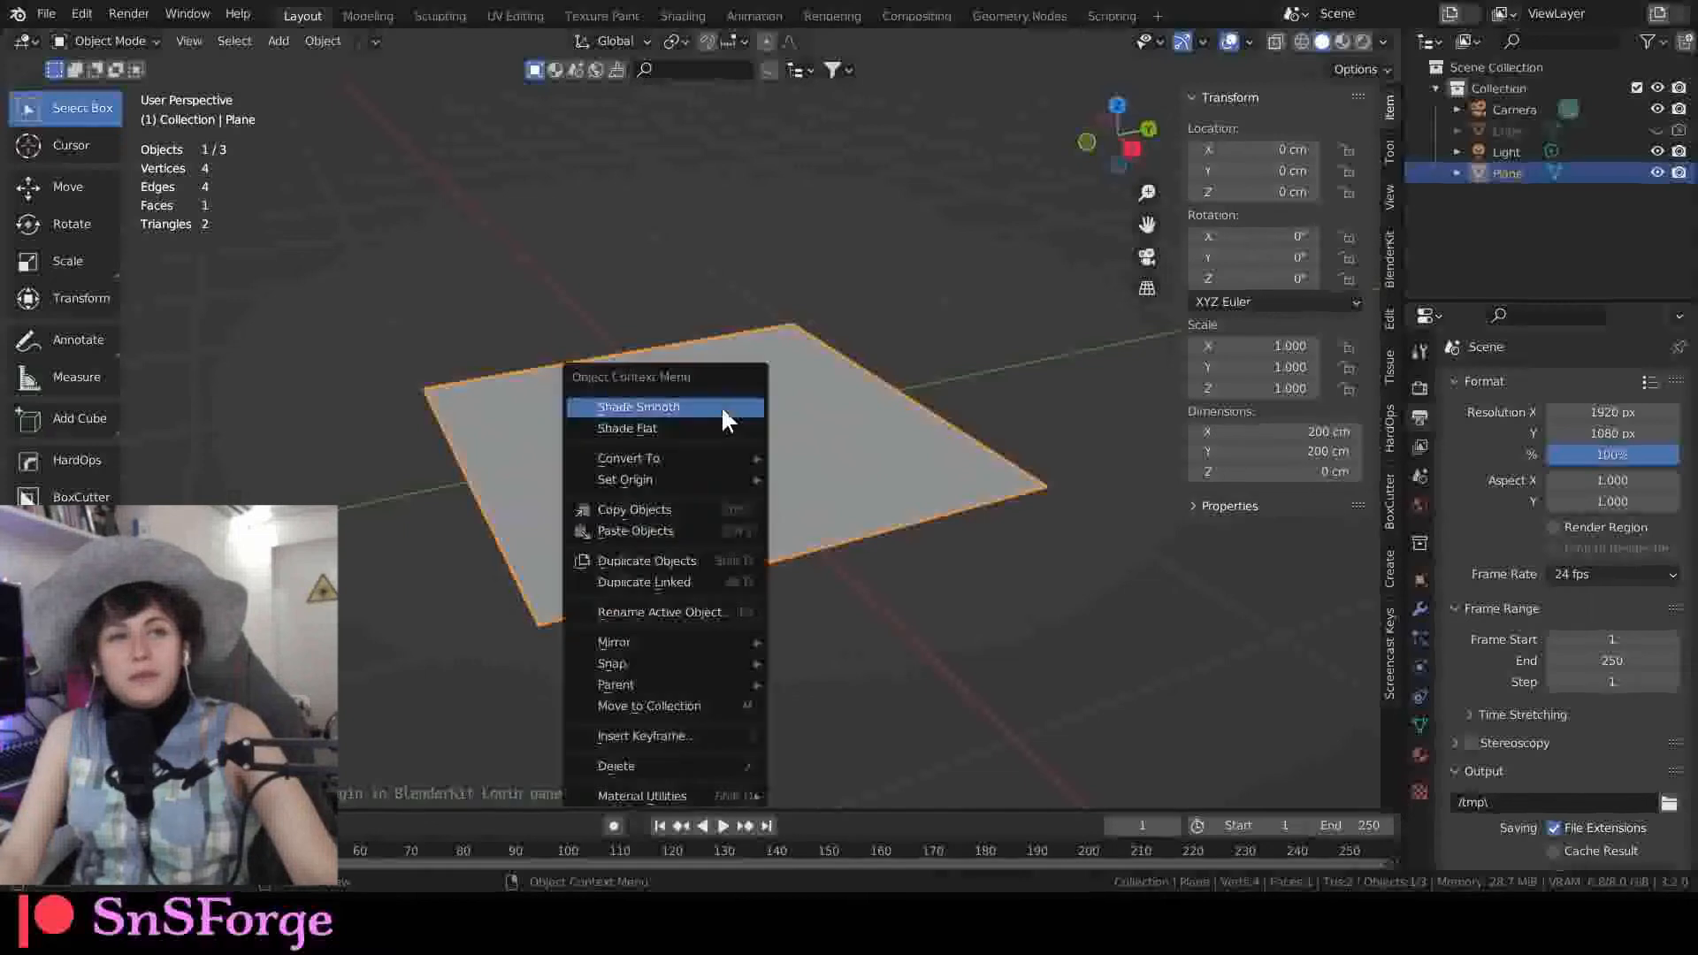
pyautogui.click(722, 408)
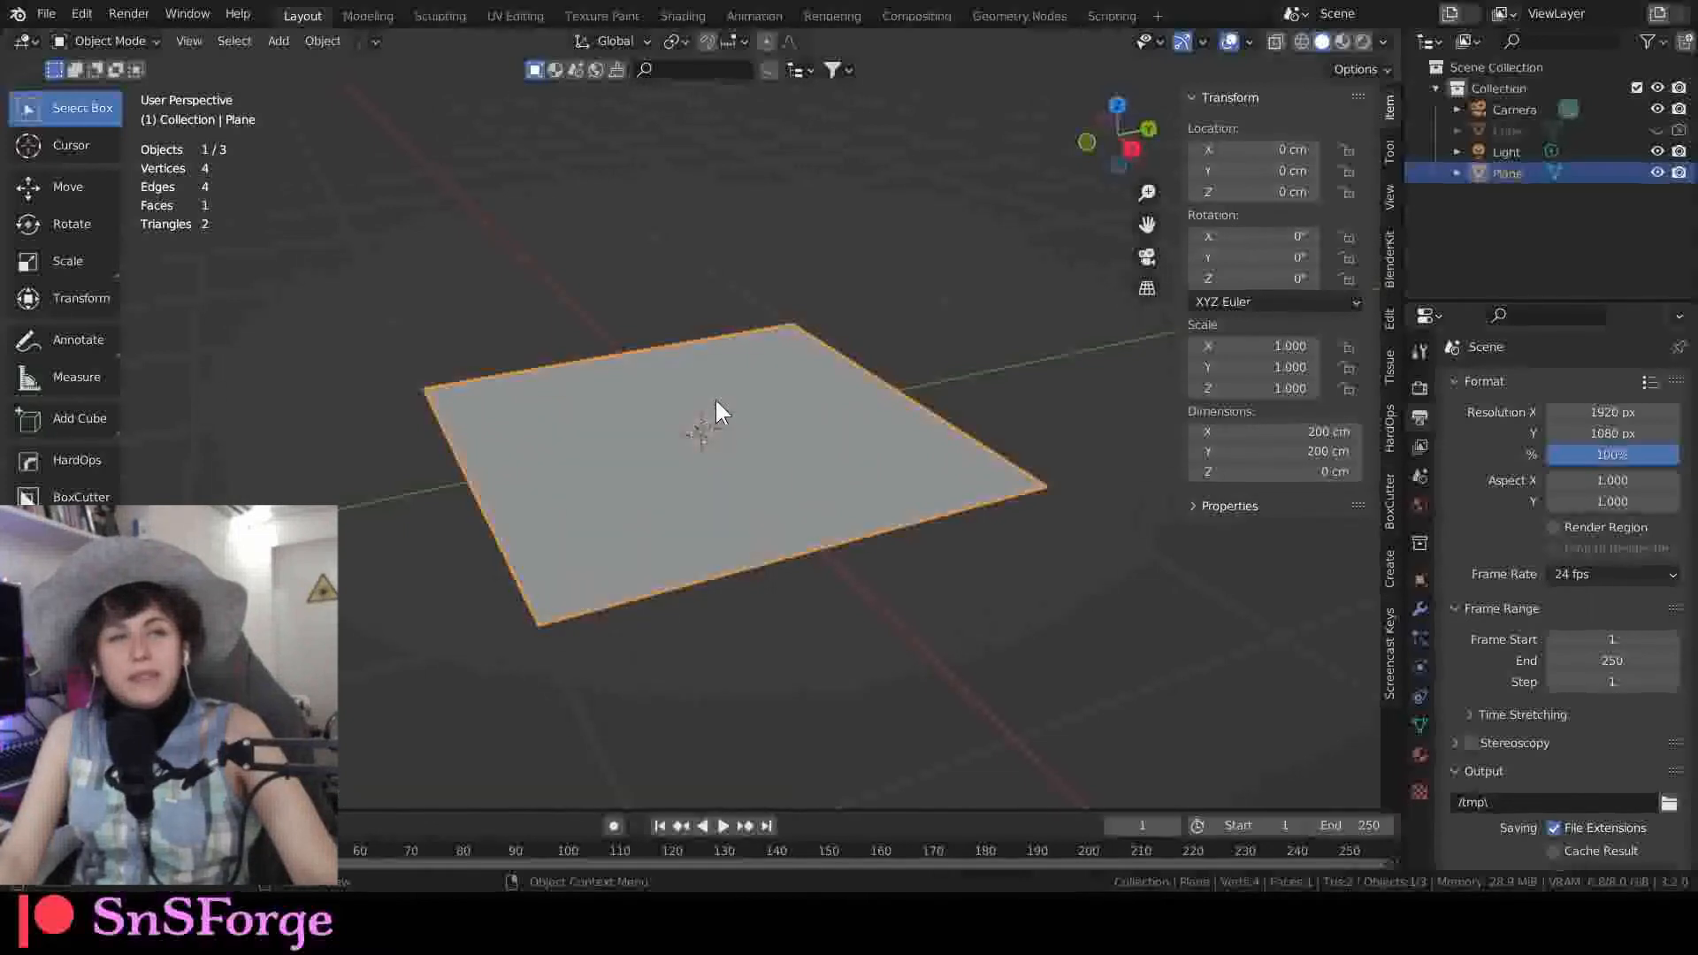
# Step: Subdivide the plane's mesh in Edit Mode with 100 cuts and return to Object Mode
pyautogui.press('Tab')
pyautogui.rightClick(717, 408)
pyautogui.click(691, 433)
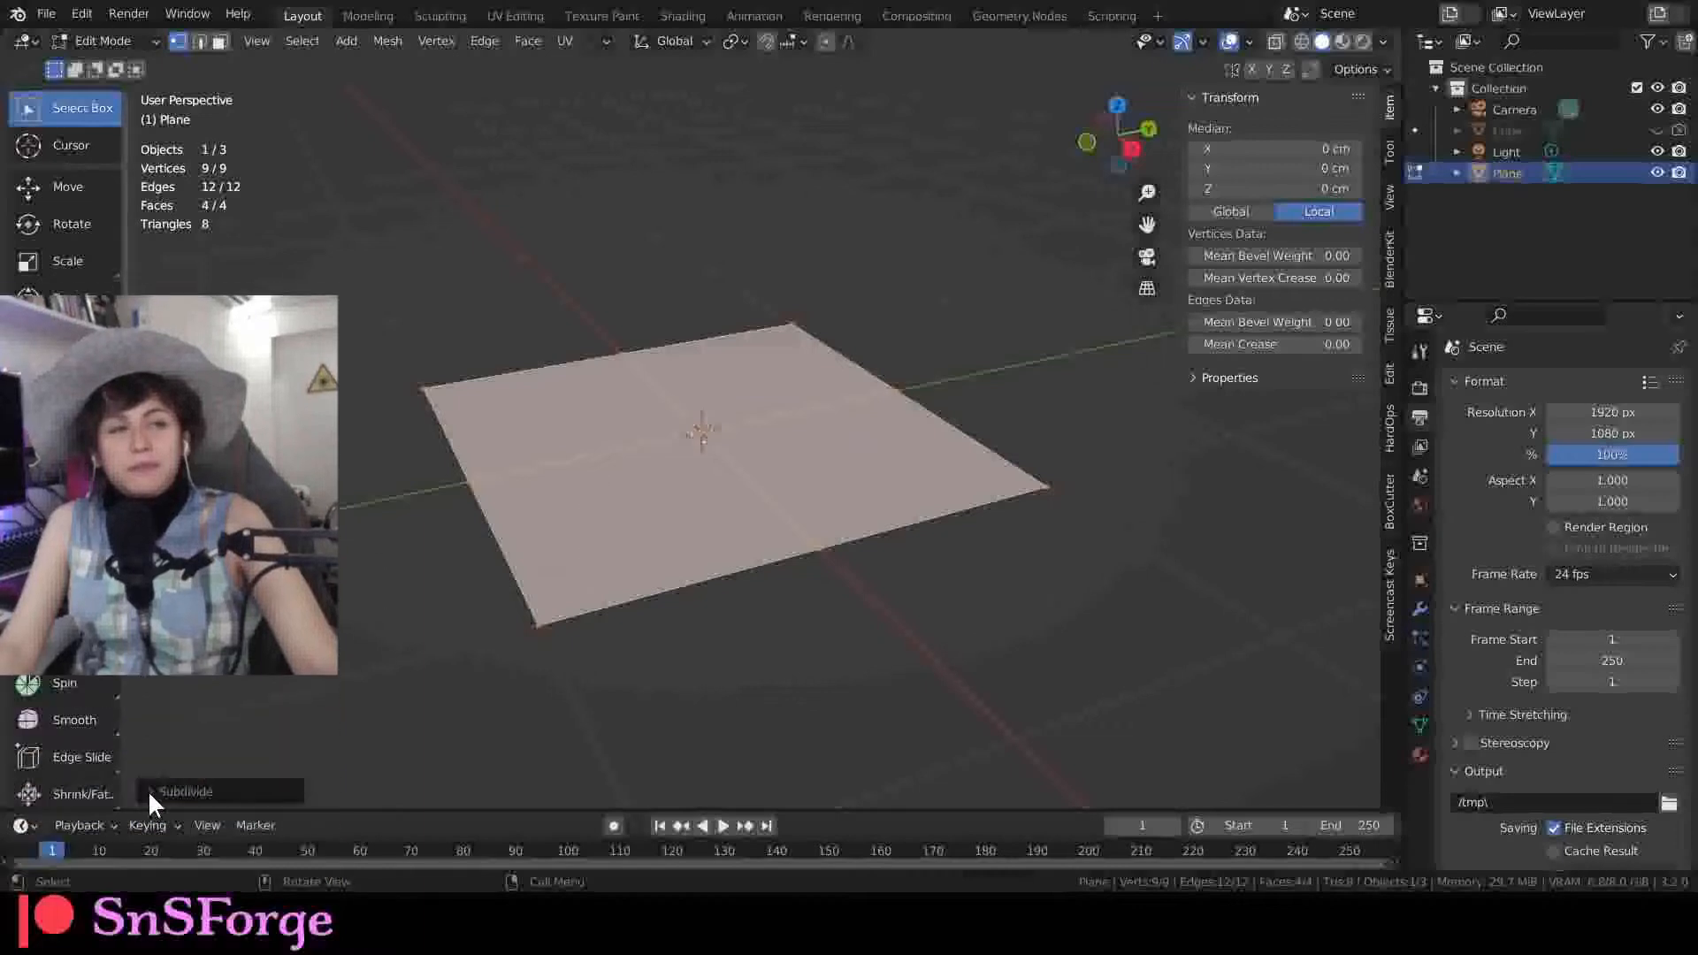
pyautogui.click(142, 789)
pyautogui.click(358, 650)
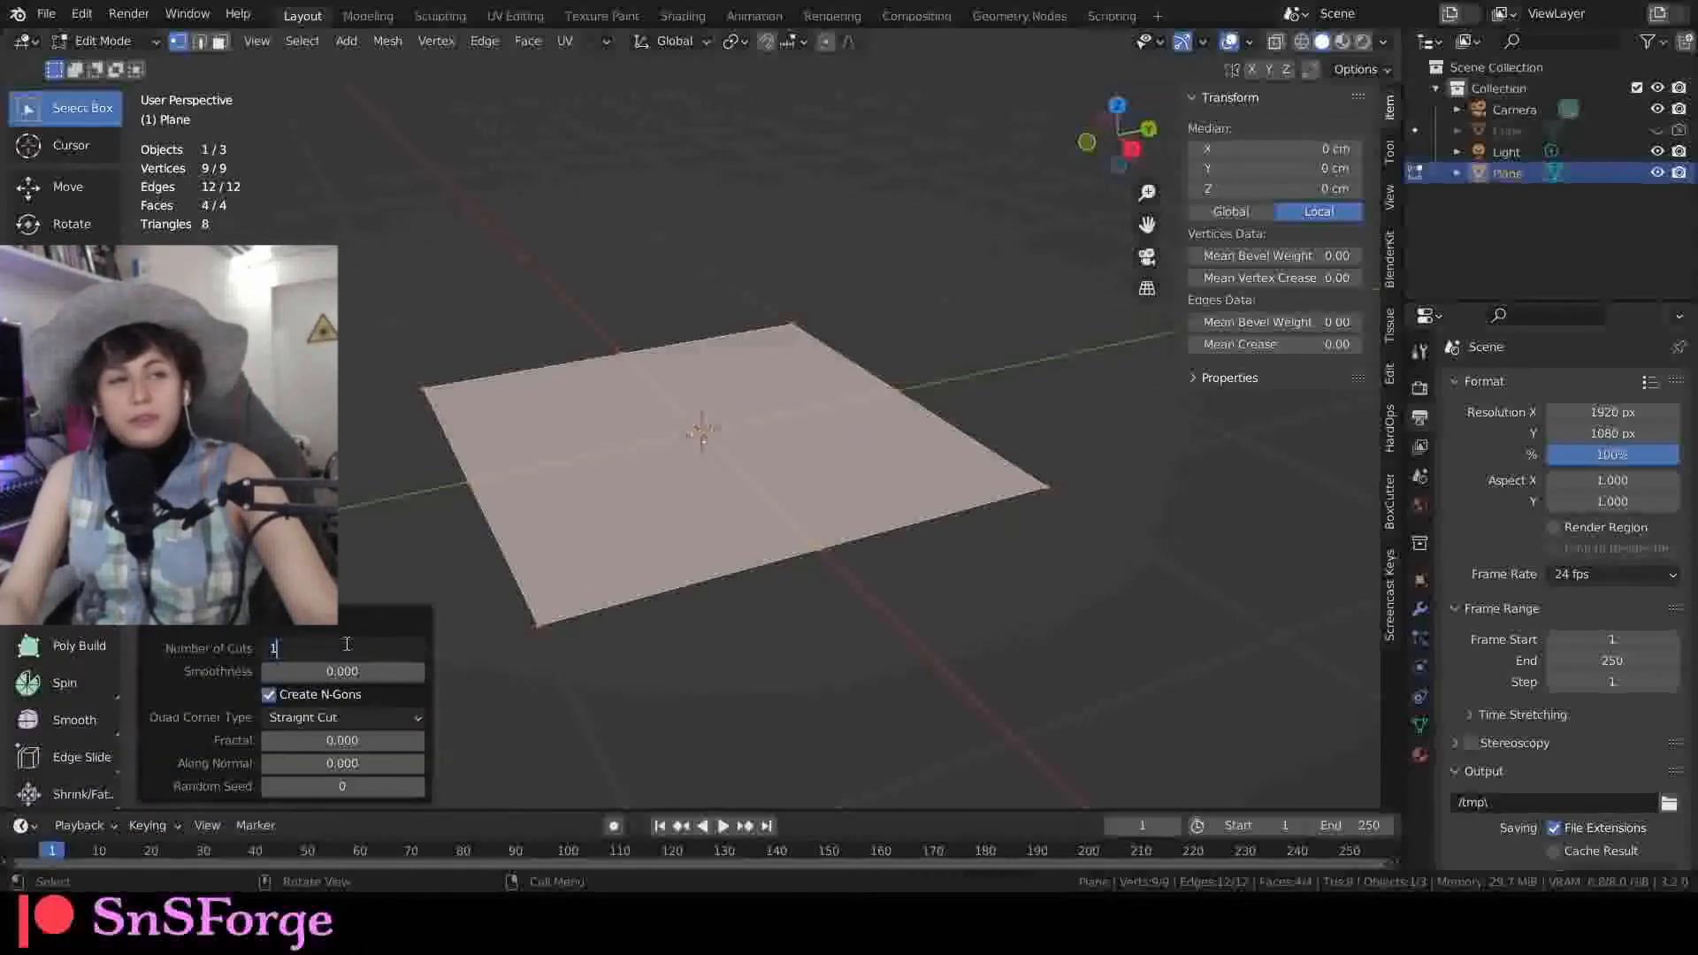
pyautogui.write('128')
pyautogui.press('Return')
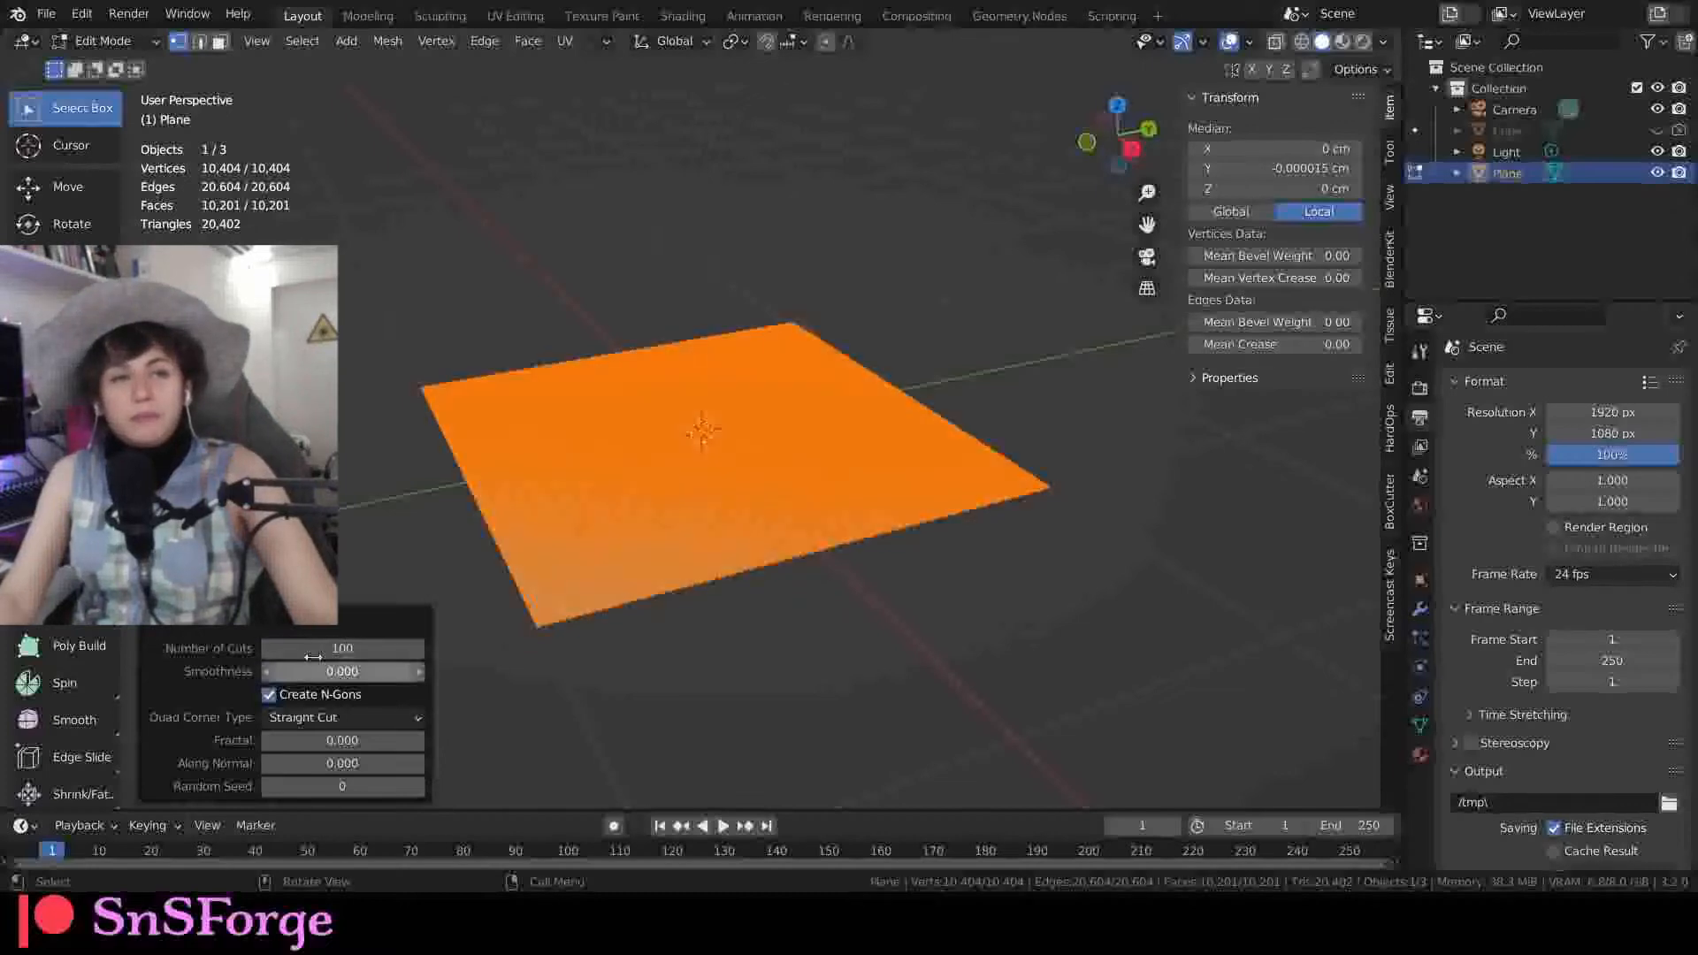
pyautogui.scroll(3, 447, 505)
pyautogui.scroll(-3, 461, 483)
pyautogui.moveTo(477, 394); pyautogui.dragTo(453, 448, button='middle')
pyautogui.scroll(2, 579, 486)
pyautogui.scroll(-4, 582, 484)
pyautogui.press('Tab')
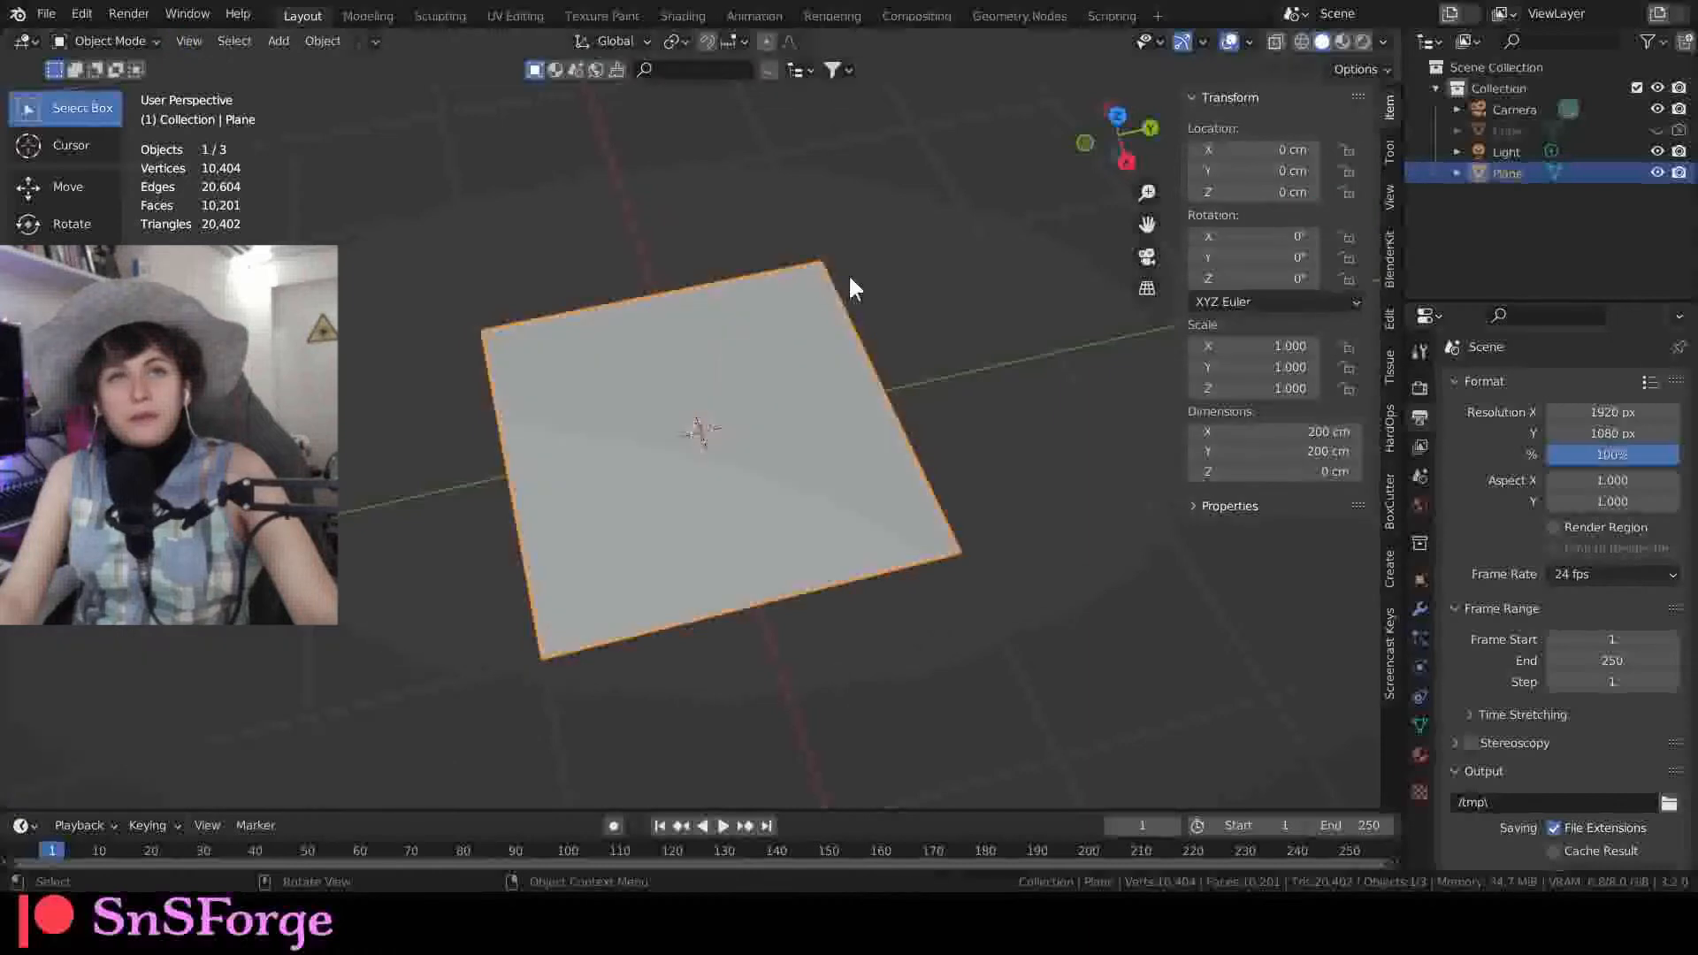
# Step: Switch to the Geometry Nodes workspace and create a new node tree on the plane
pyautogui.click(1018, 15)
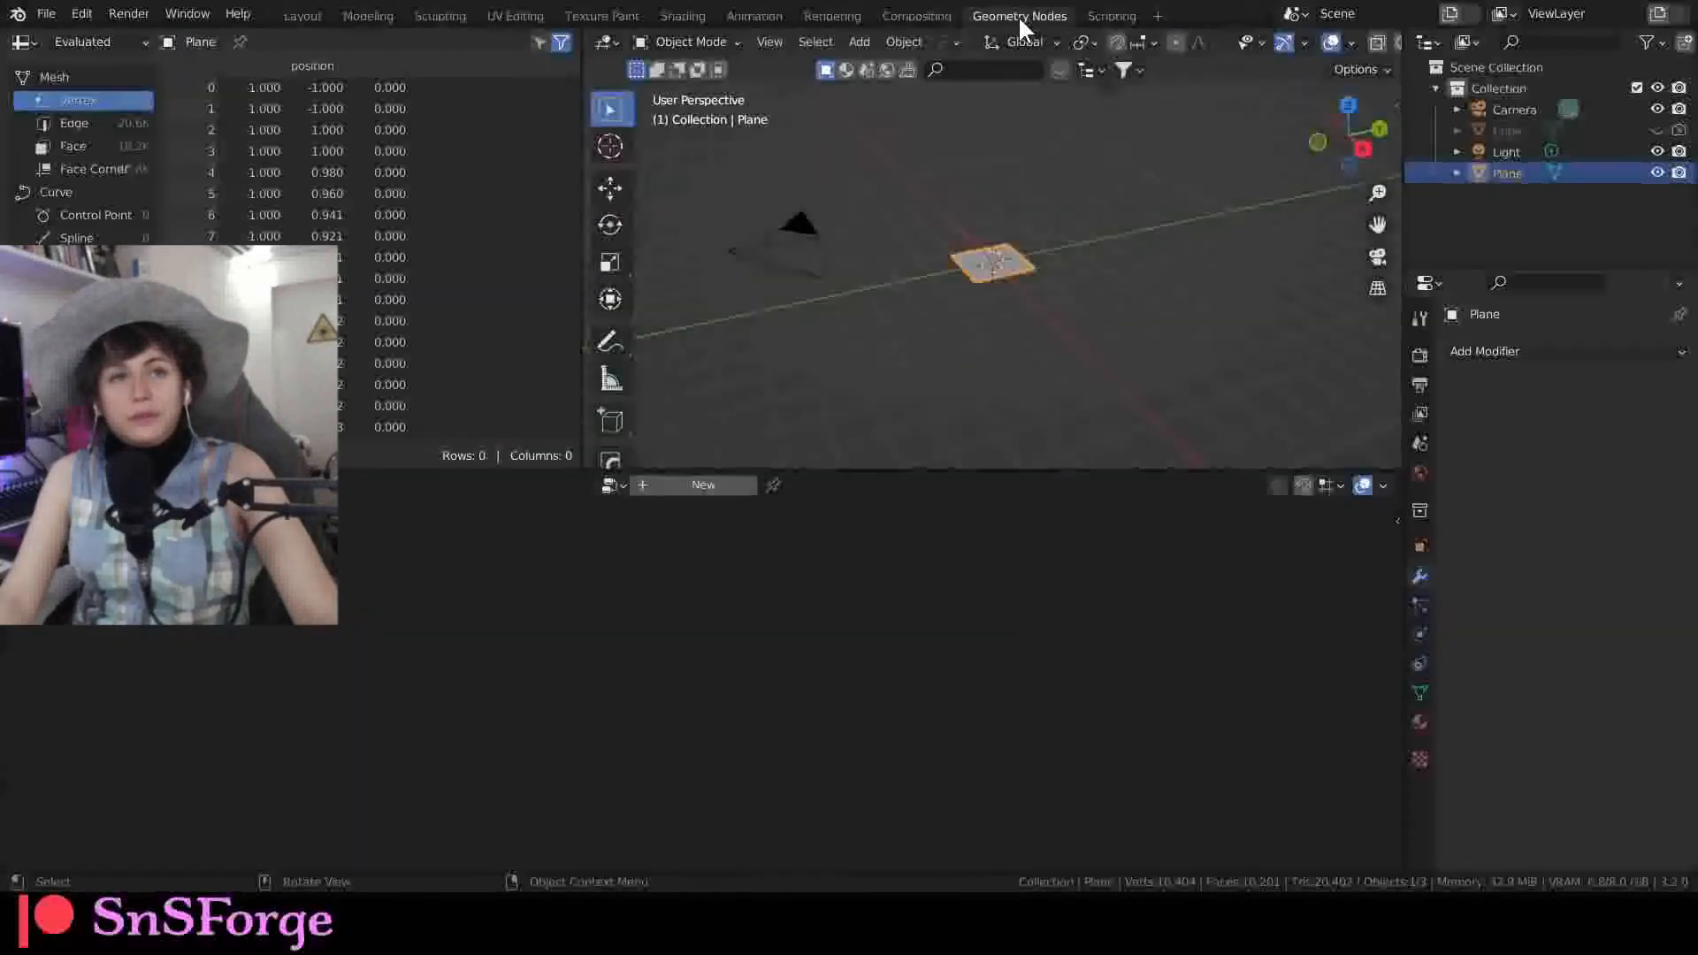
pyautogui.click(697, 485)
pyautogui.scroll(8, 989, 341)
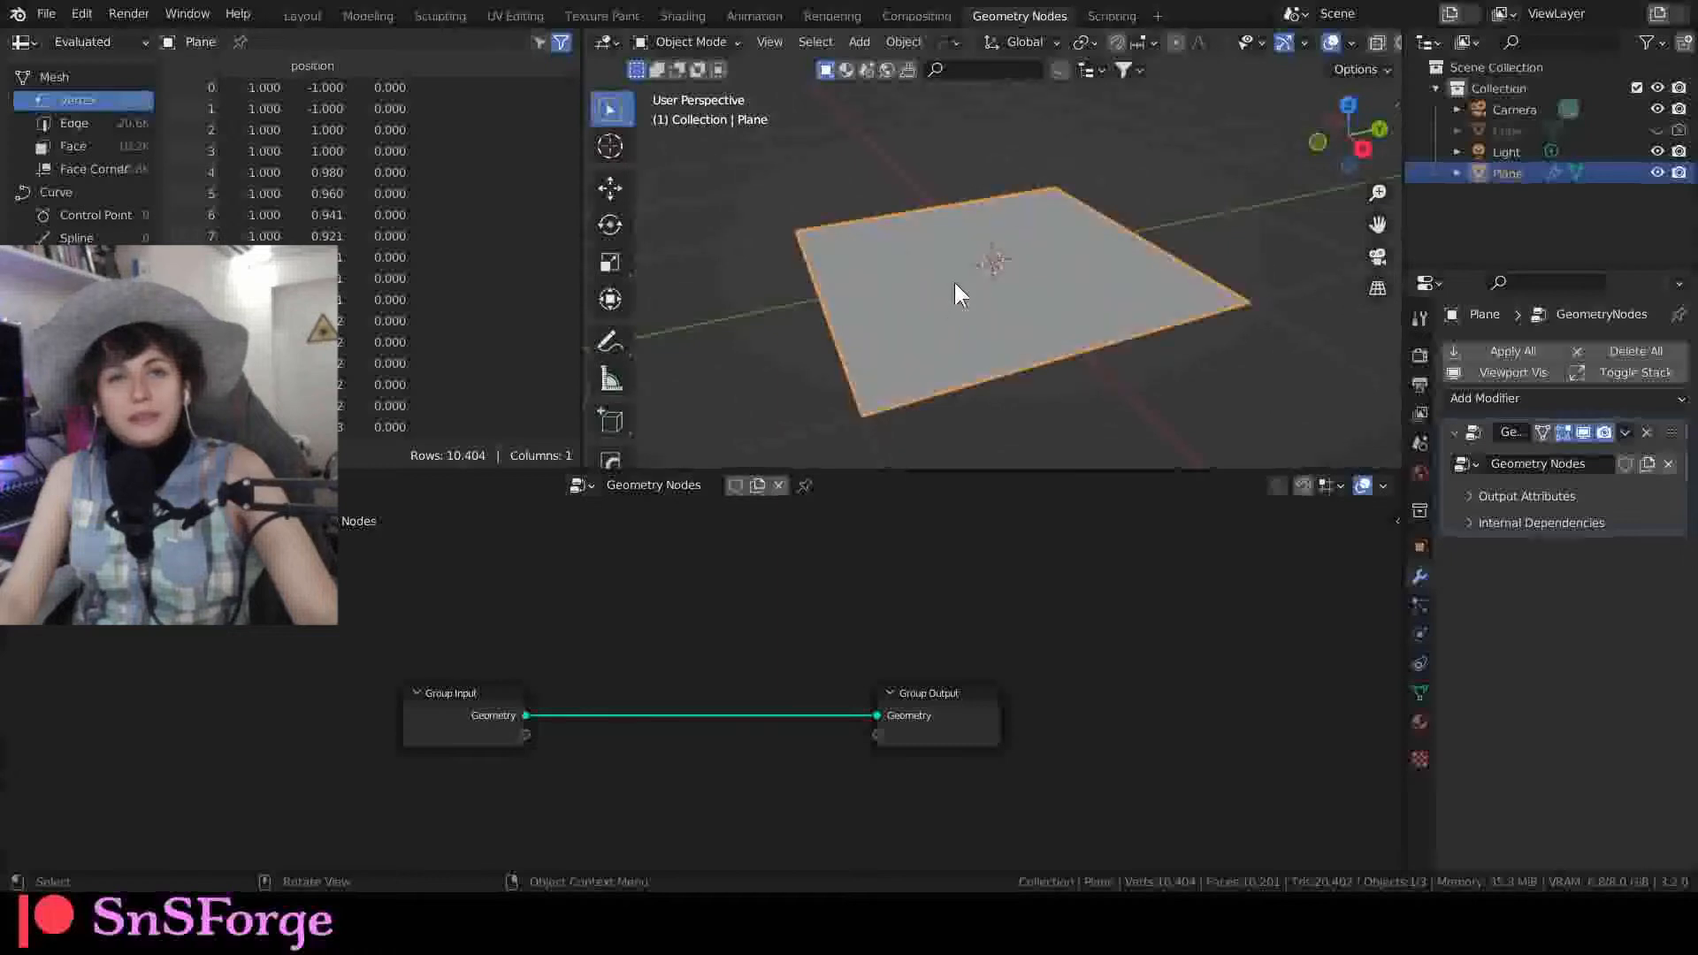
pyautogui.moveTo(959, 292); pyautogui.dragTo(944, 288, button='middle')
pyautogui.keyDown('shift'); pyautogui.moveTo(1026, 248); pyautogui.dragTo(915, 259, button='middle'); pyautogui.keyUp('shift')
pyautogui.scroll(1, 900, 333)
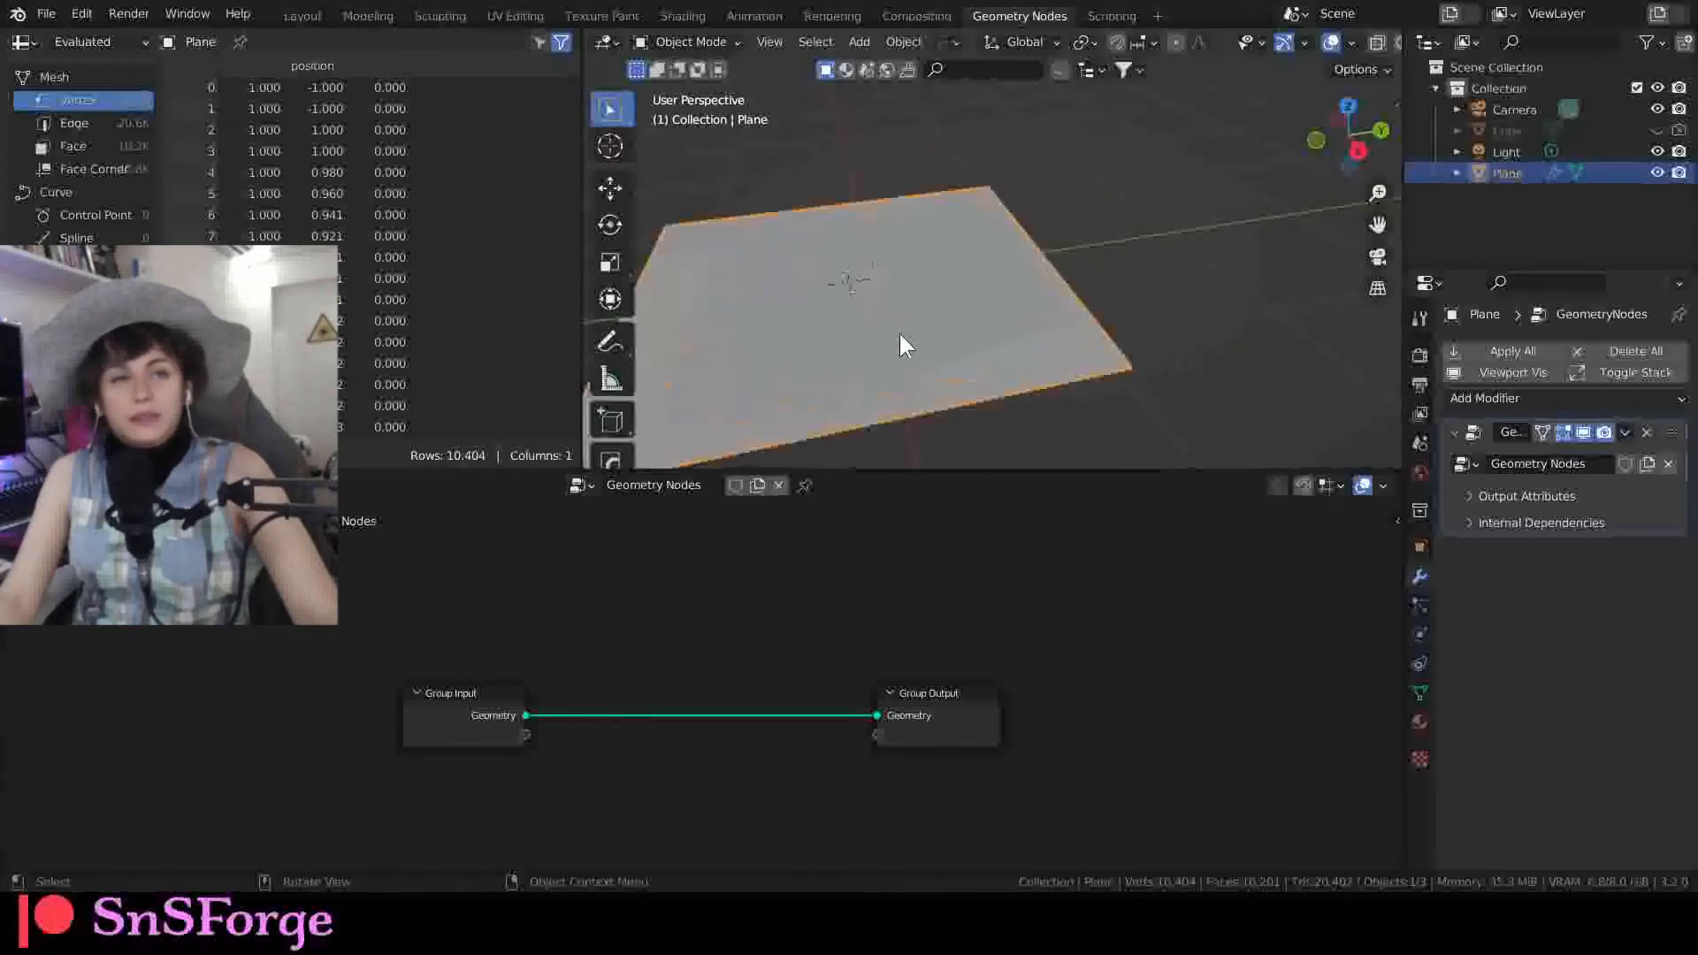
# Step: Move the Group Input node aside and insert an Instance on Points node between Group Input and Group Output
pyautogui.moveTo(487, 694); pyautogui.dragTo(251, 674)
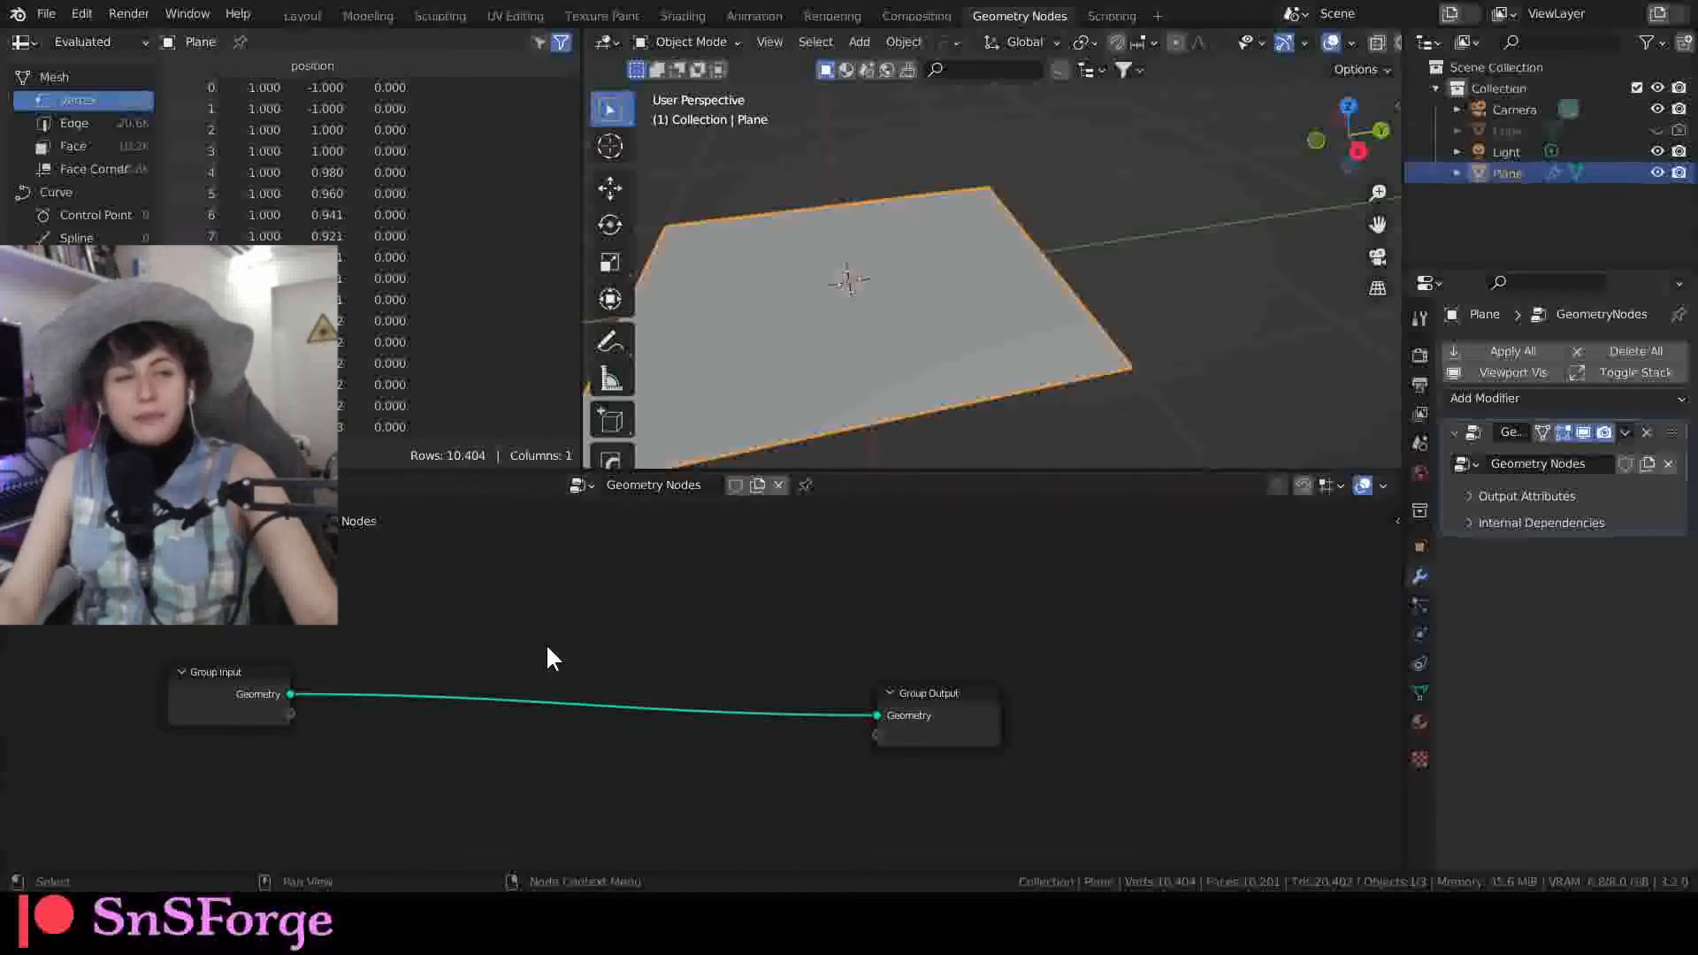
pyautogui.hotkey('shift', 'a')
pyautogui.write('sIns')
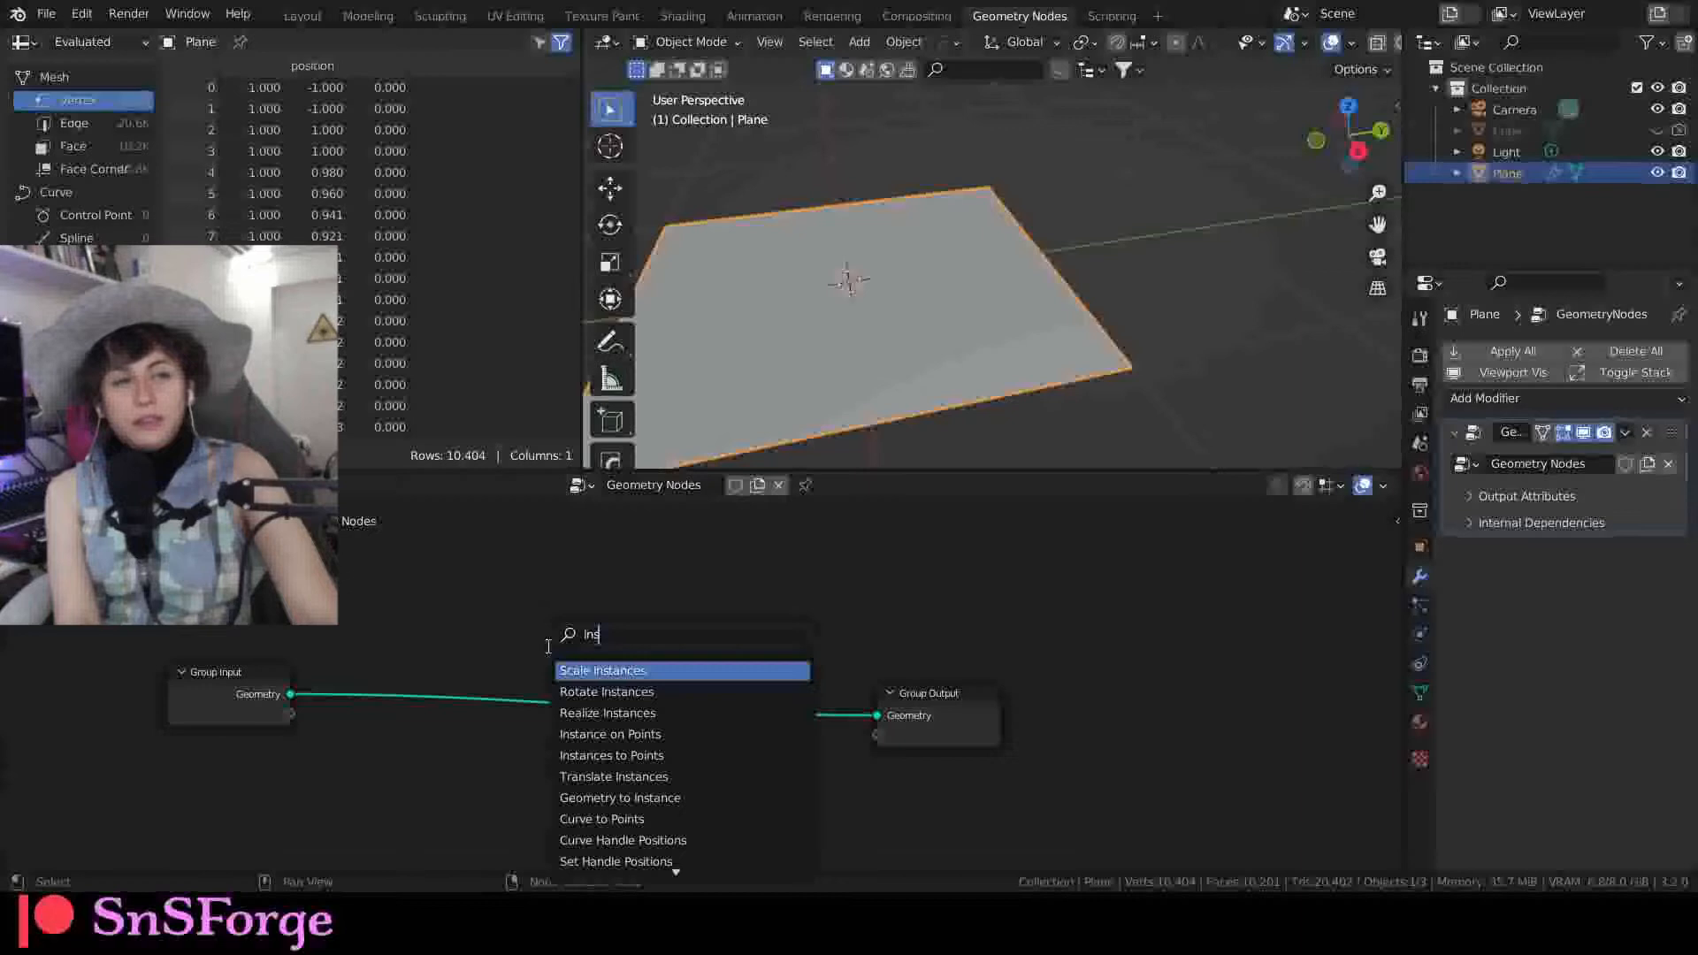
pyautogui.press('BackSpace')
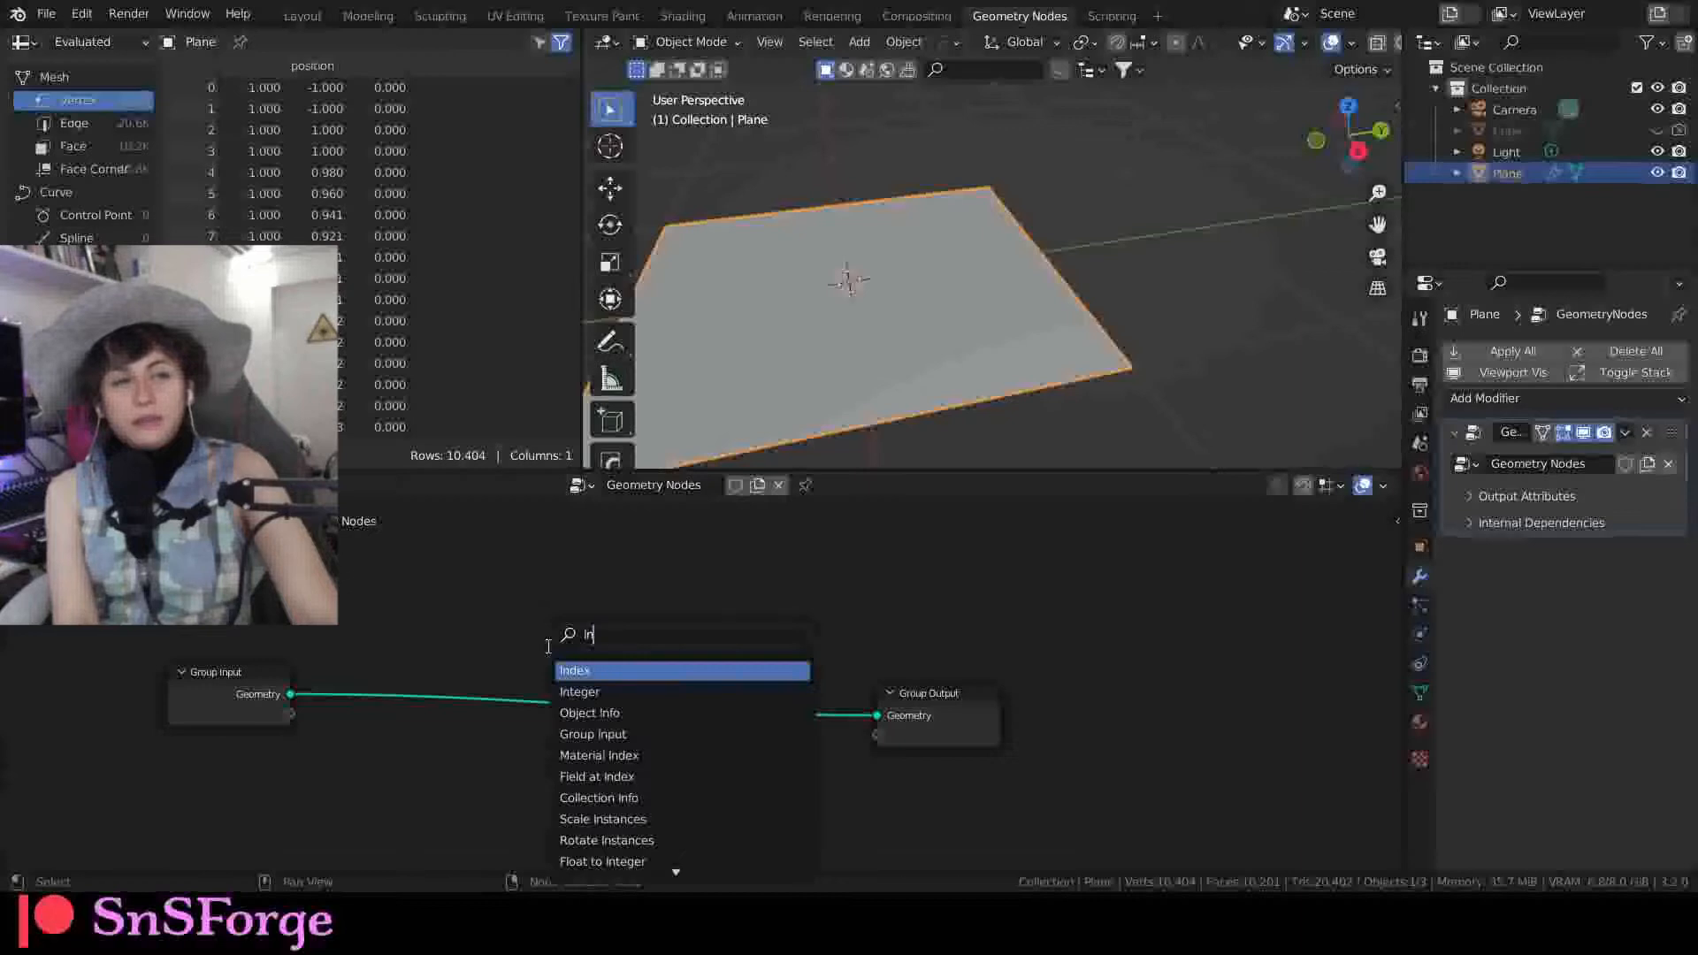
pyautogui.write('stance on point')
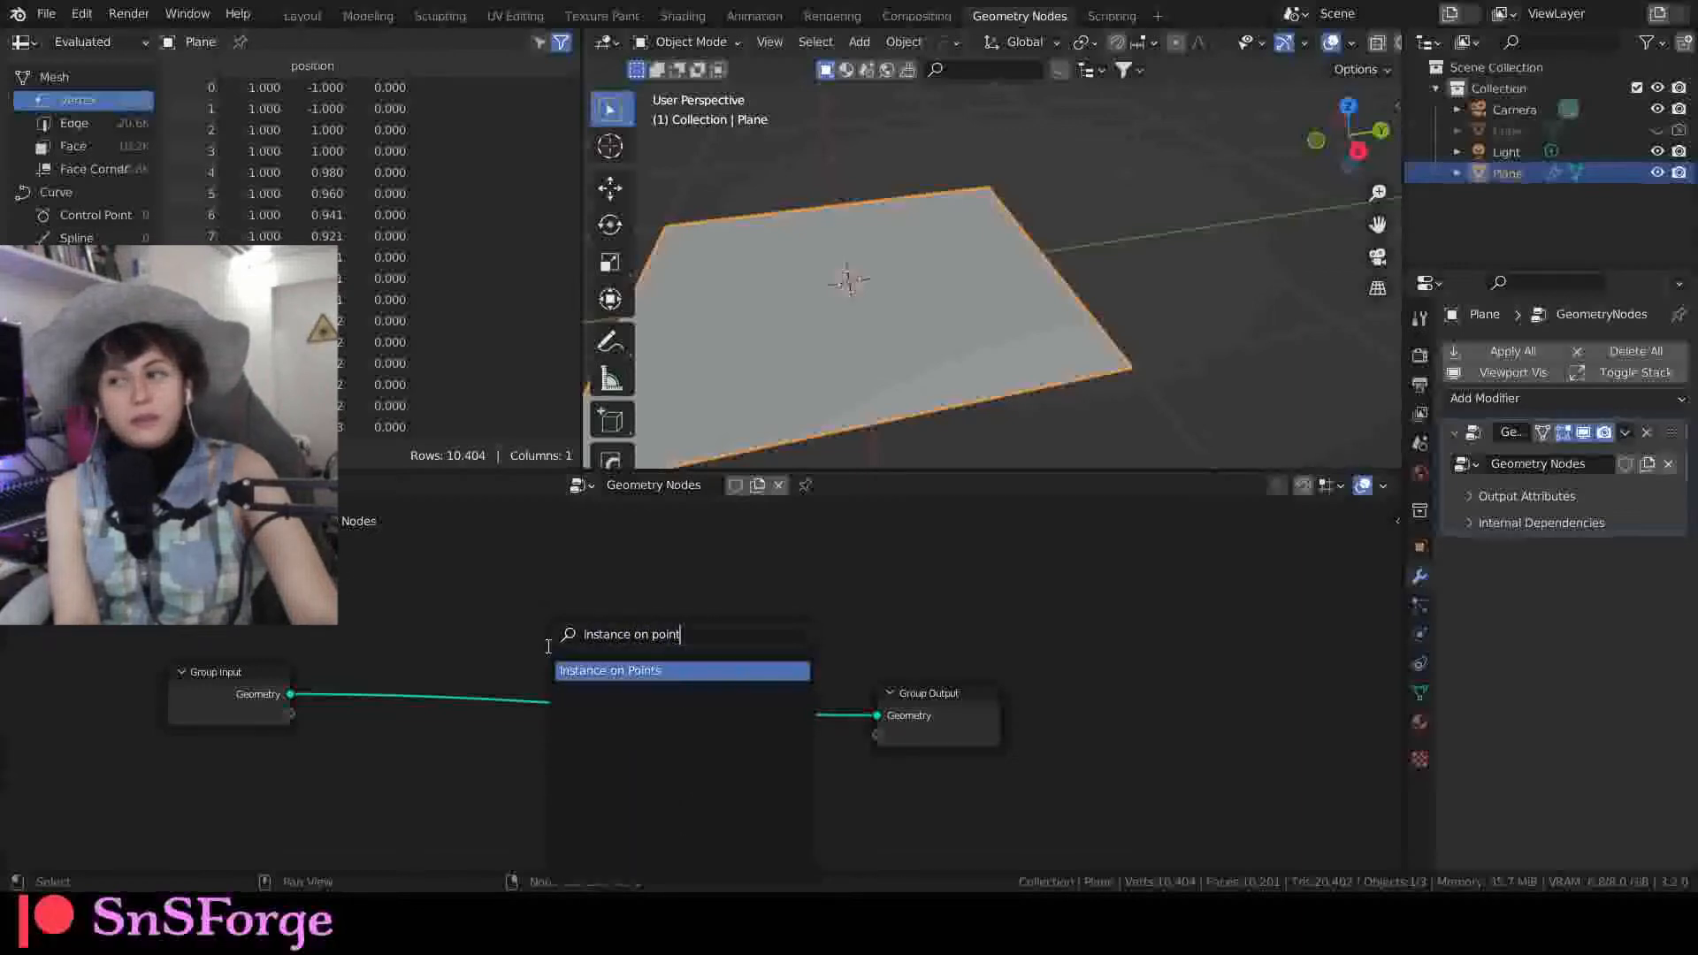
pyautogui.press('Return')
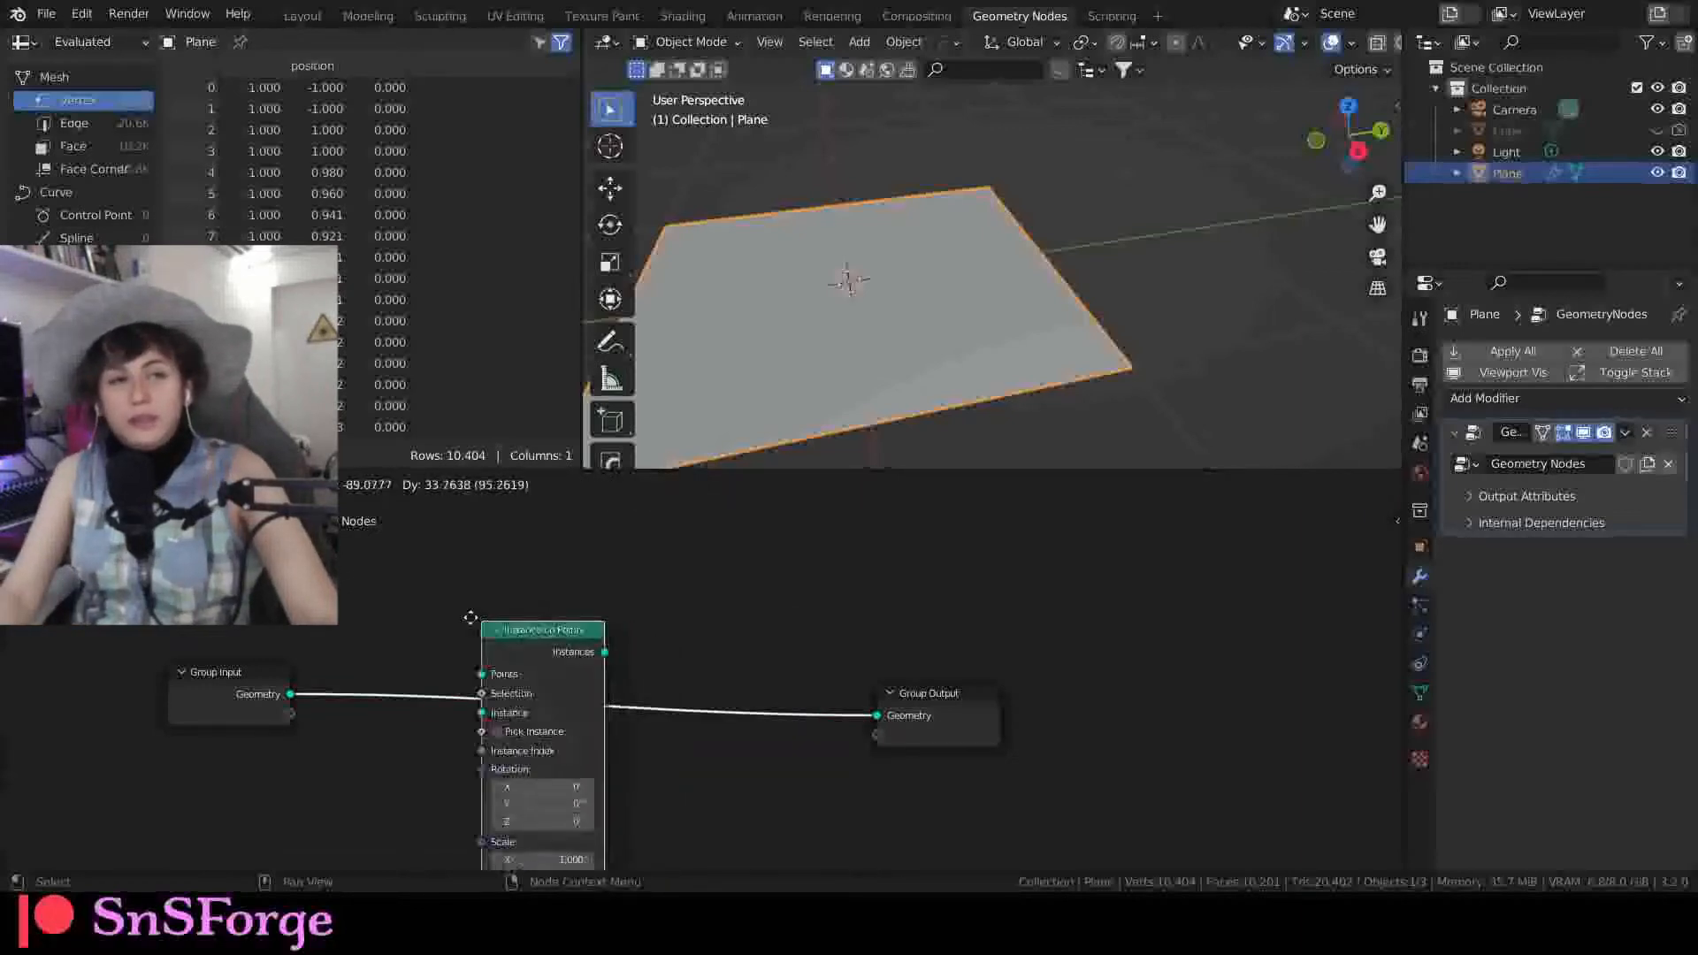
pyautogui.click(410, 623)
pyautogui.moveTo(345, 783); pyautogui.dragTo(480, 711, button='middle')
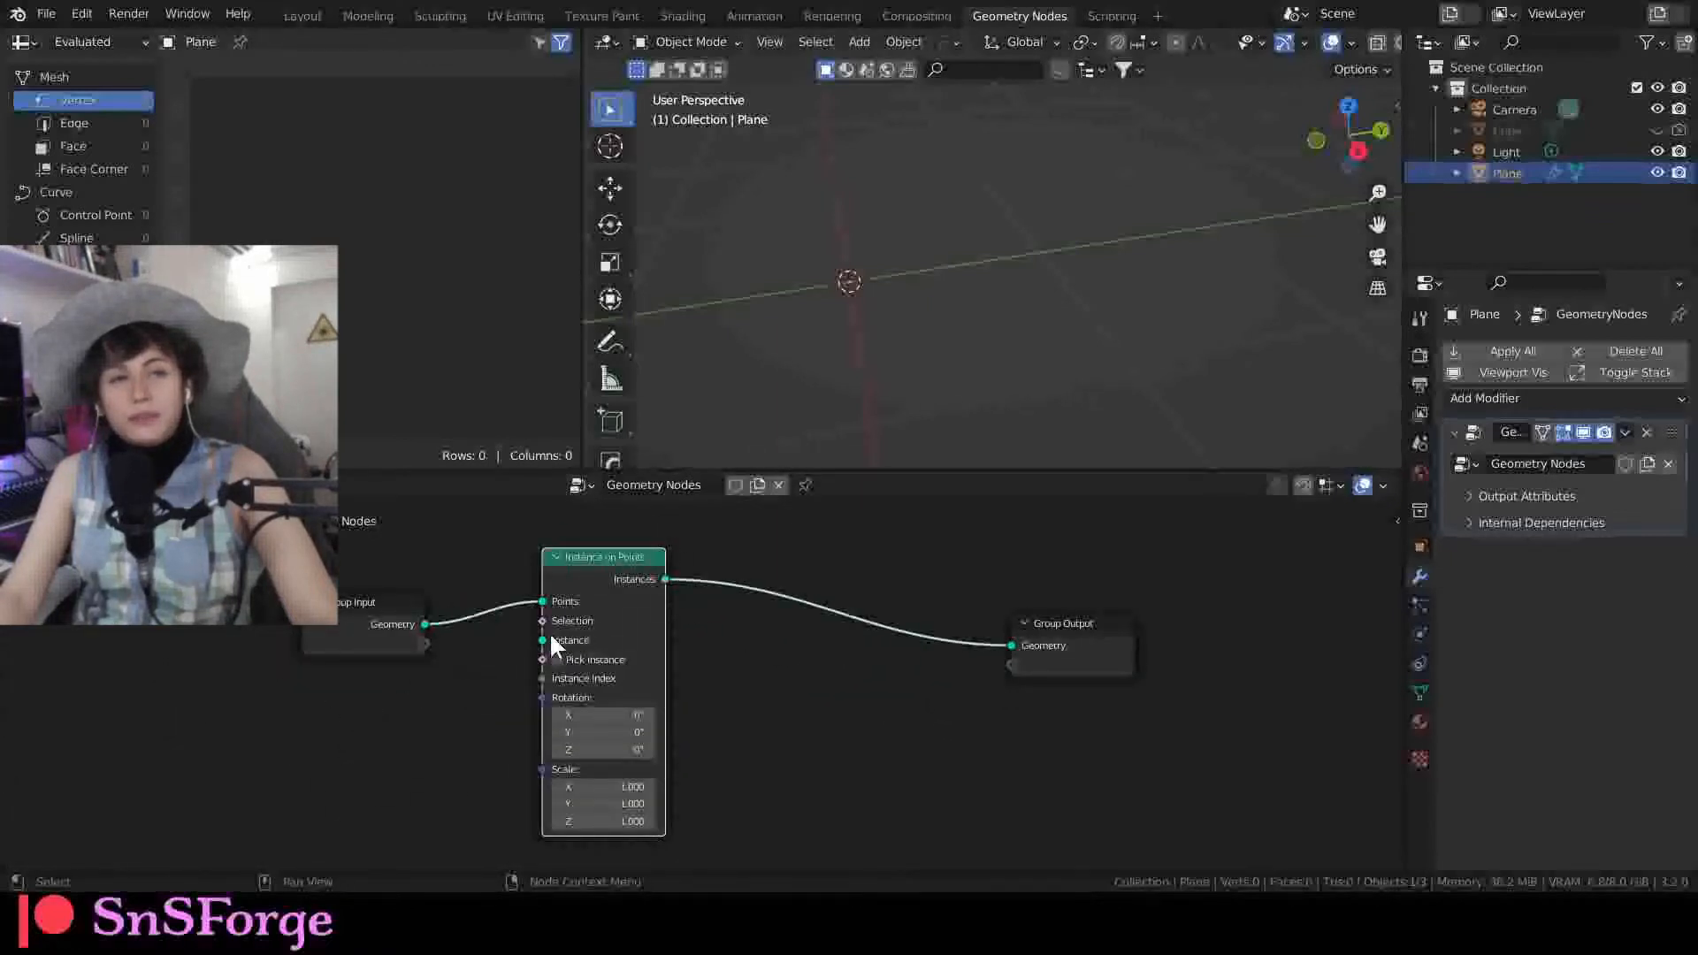
# Step: Add a Cube mesh node linked to the Instance input of Instance on Points
pyautogui.moveTo(543, 641); pyautogui.dragTo(400, 731)
pyautogui.write('cube')
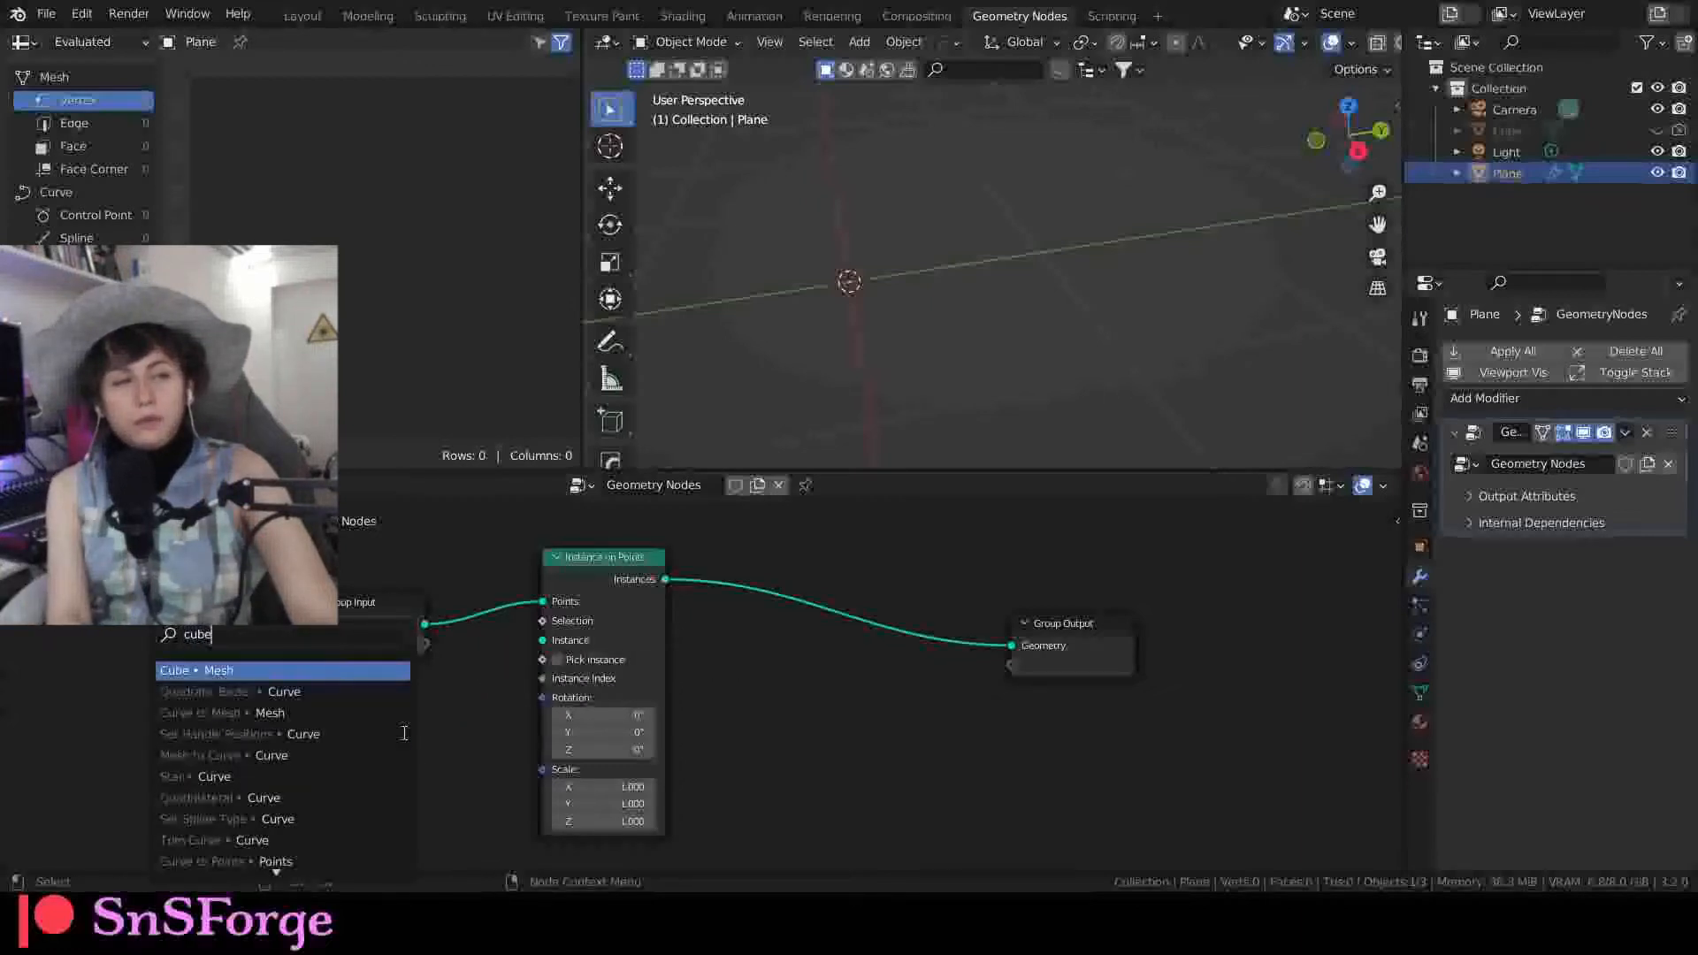
pyautogui.press('Return')
pyautogui.click(401, 707)
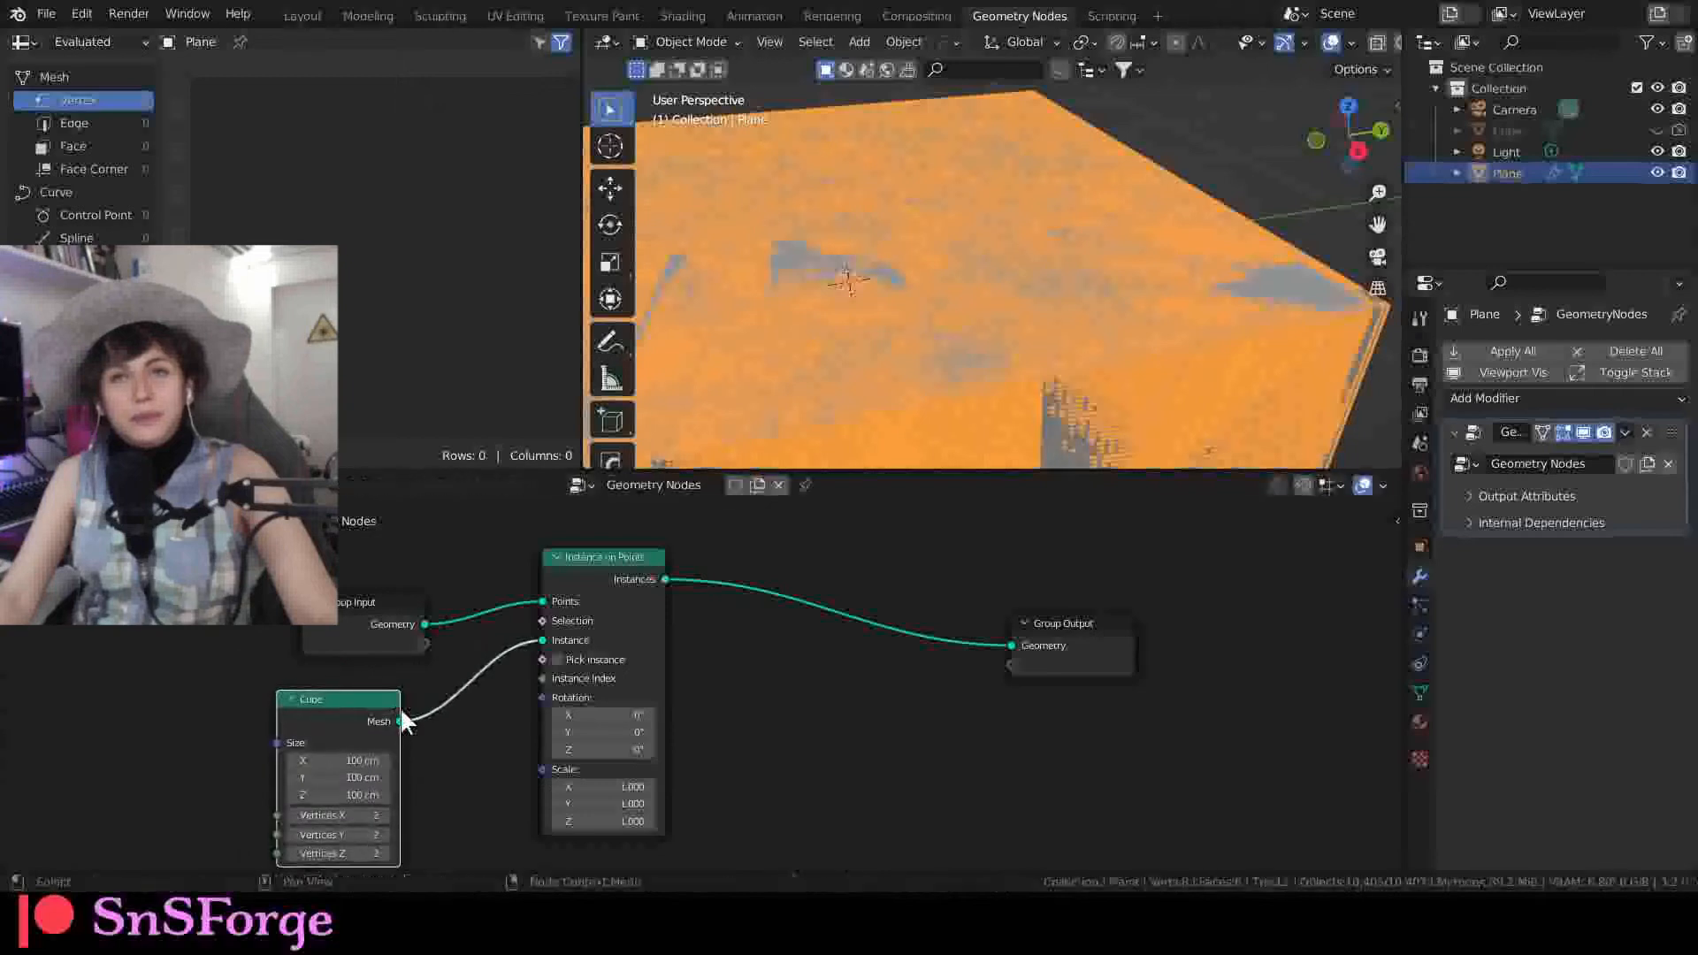
# Step: Bring the scene's Cube into the node tree as Object Info, try its geometry as the instance, and relink the Cube node's mesh
pyautogui.click(1503, 133)
pyautogui.moveTo(187, 773); pyautogui.dragTo(541, 639)
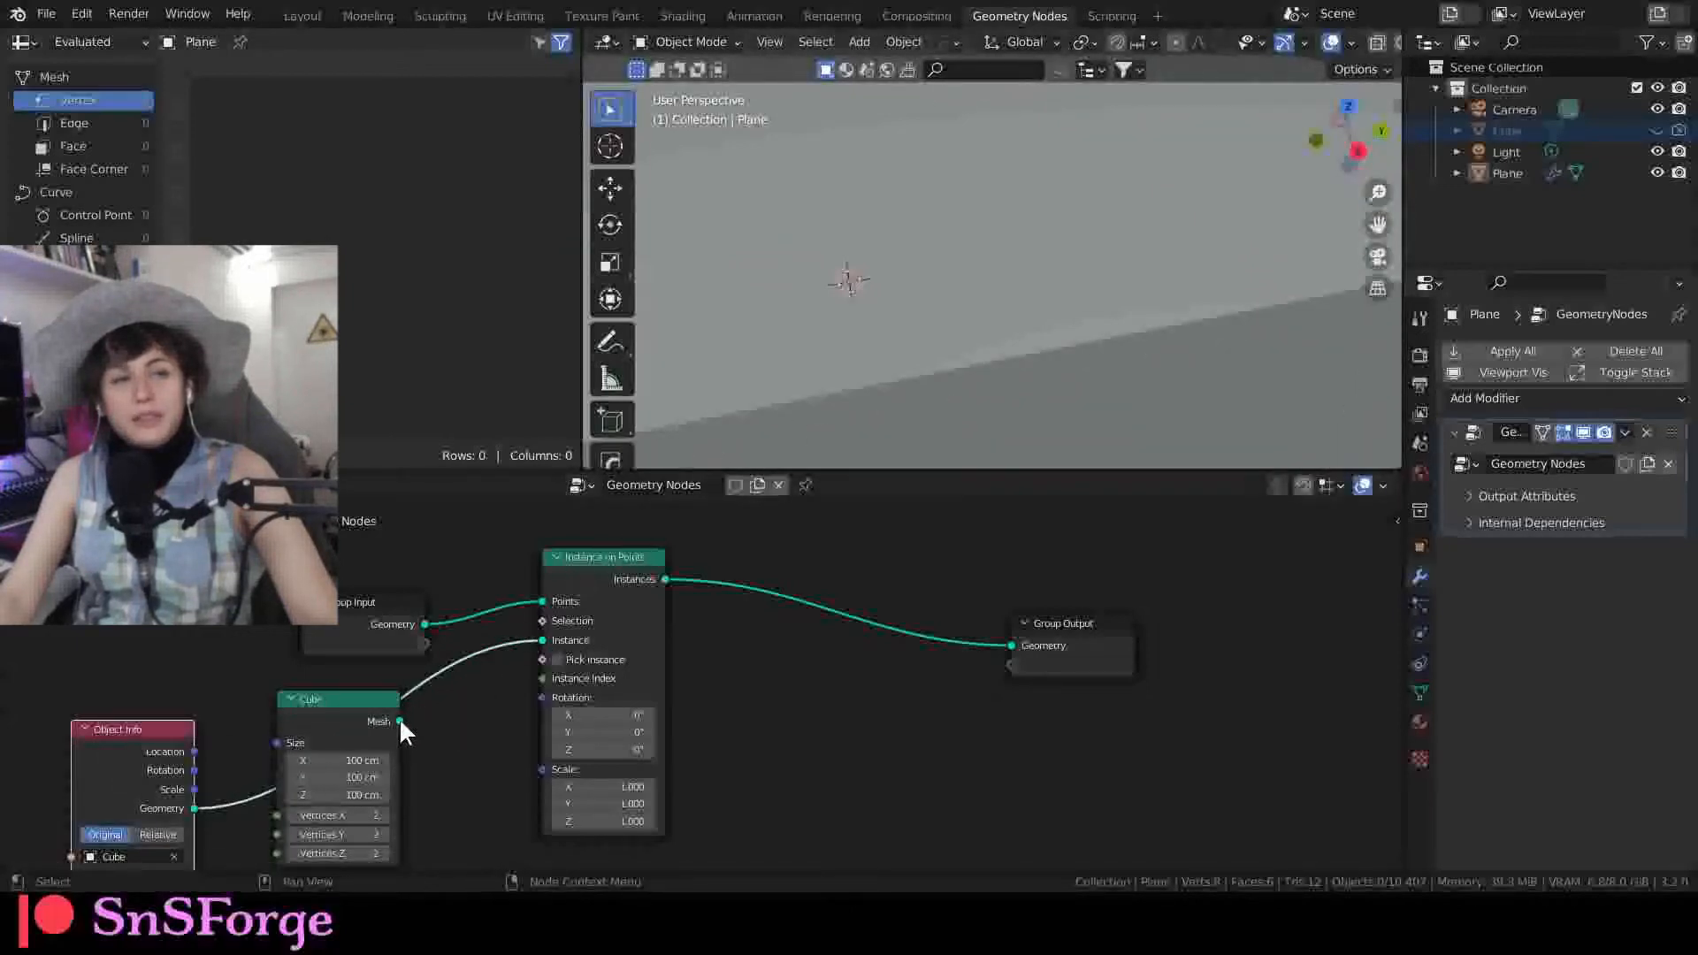
pyautogui.moveTo(400, 720); pyautogui.dragTo(541, 639)
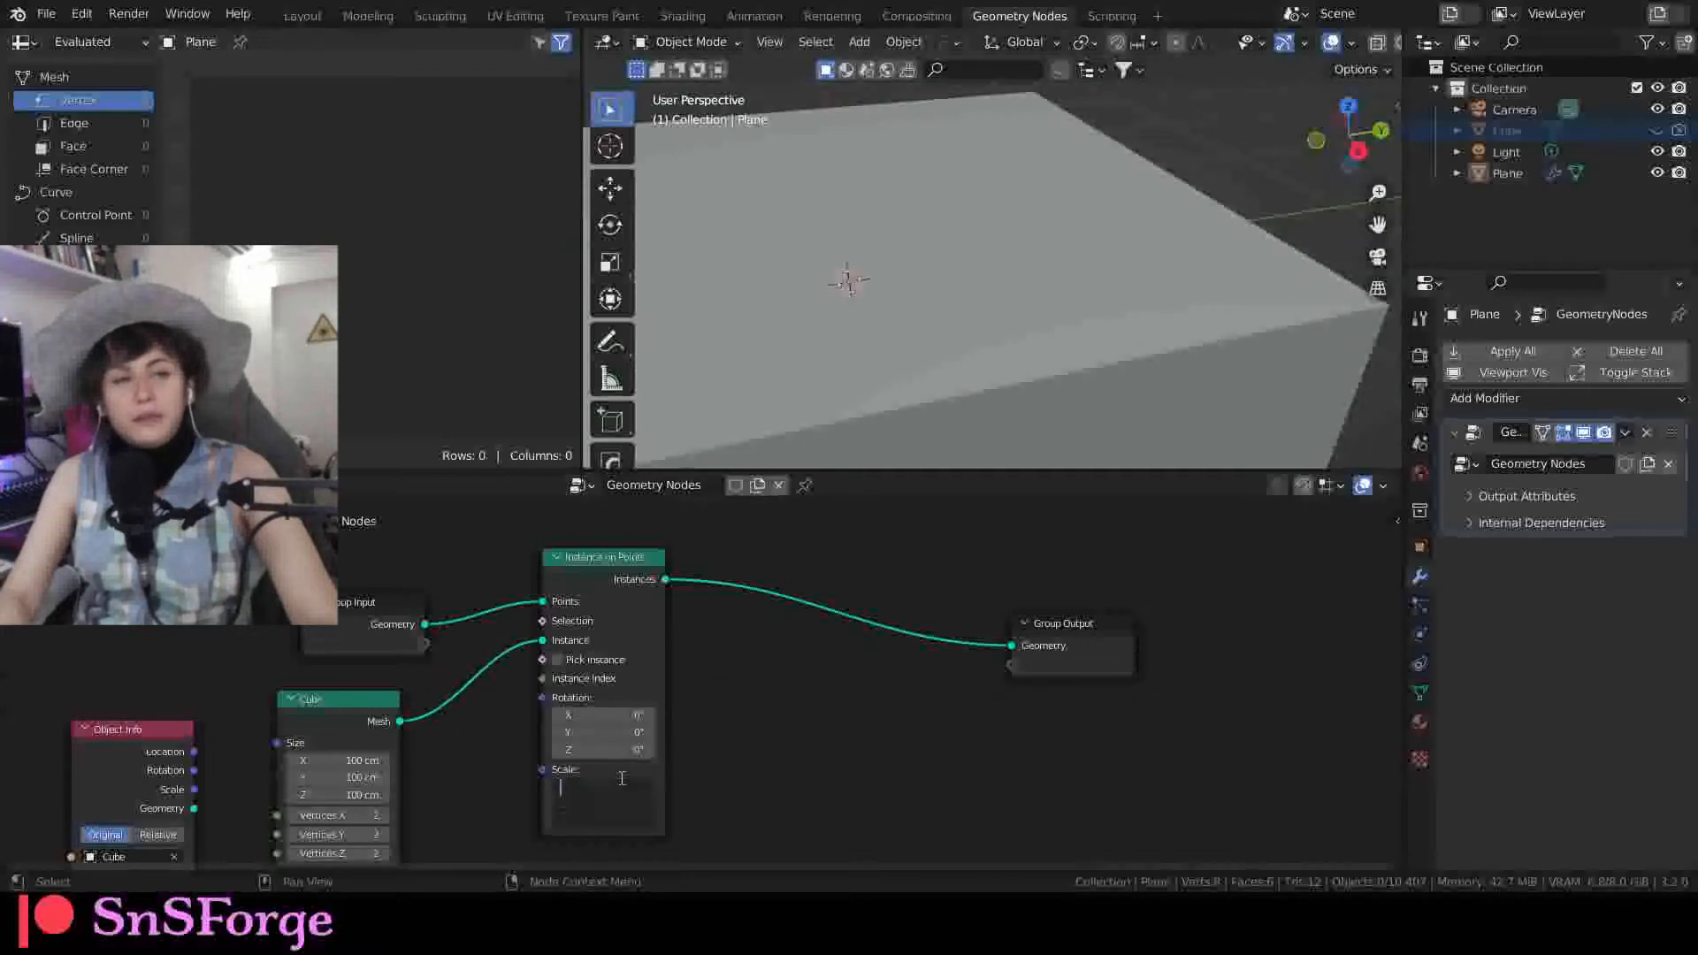
# Step: Set the Instance on Points scale to 0.01 on all three axes and inspect the cube spacing
pyautogui.write('.01')
pyautogui.press('Return')
pyautogui.scroll(5, 866, 354)
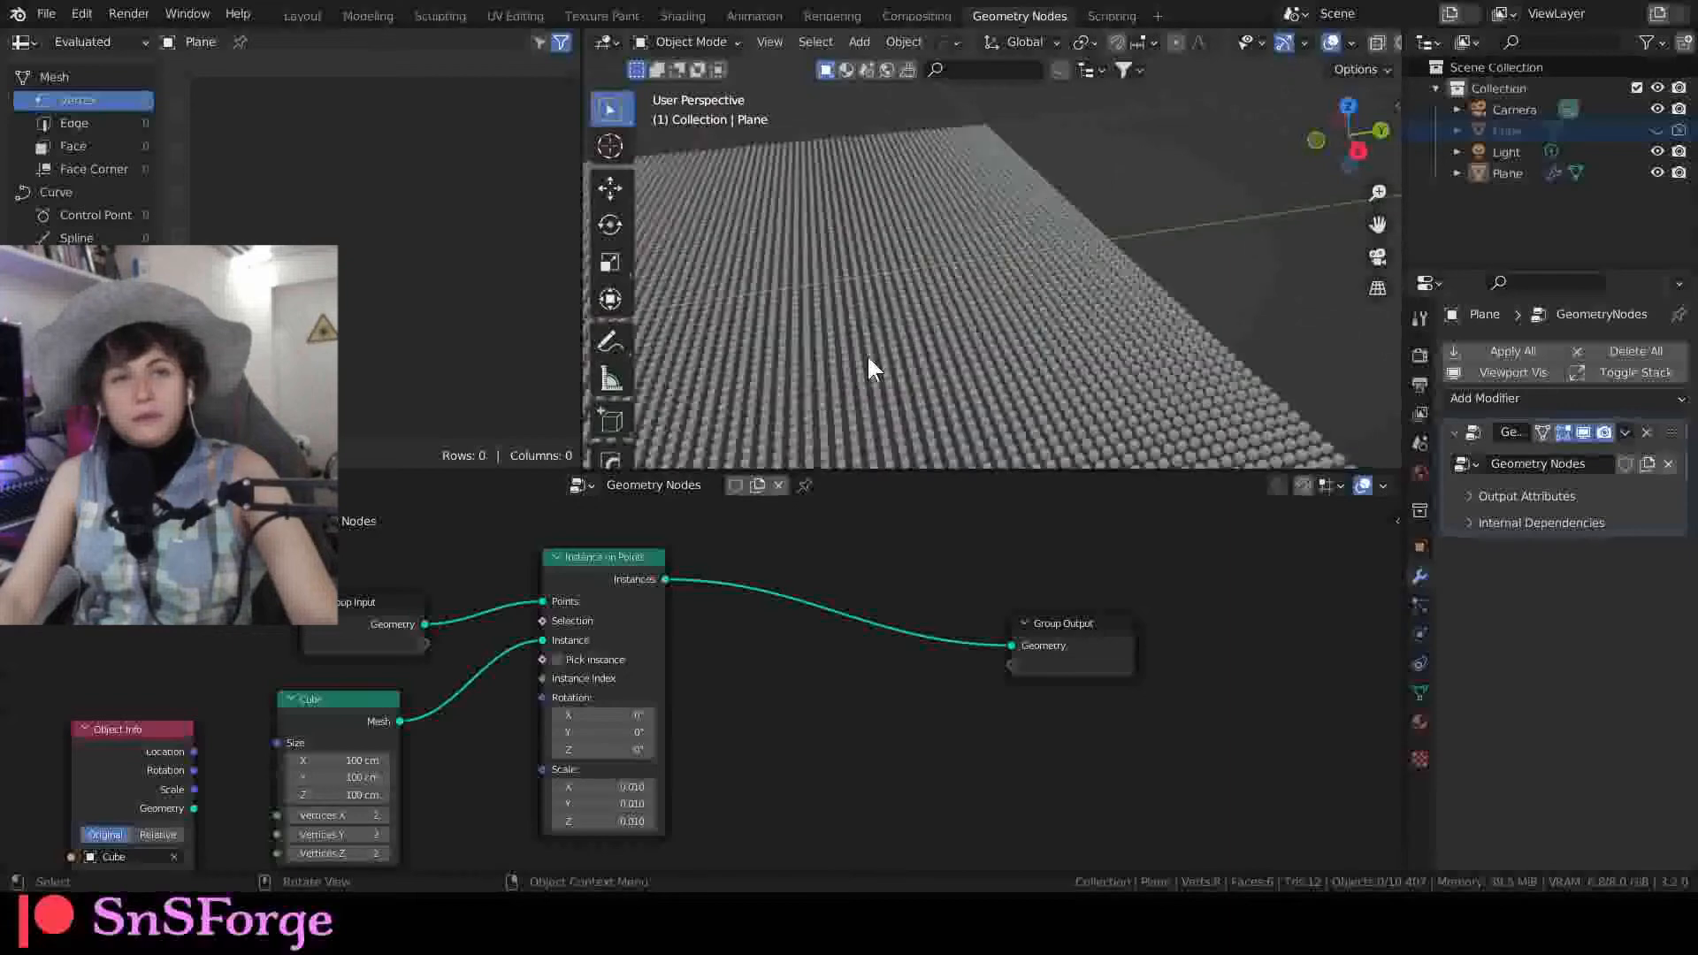
pyautogui.moveTo(867, 353); pyautogui.dragTo(856, 316, button='middle')
pyautogui.scroll(-1, 815, 341)
pyautogui.scroll(2, 815, 341)
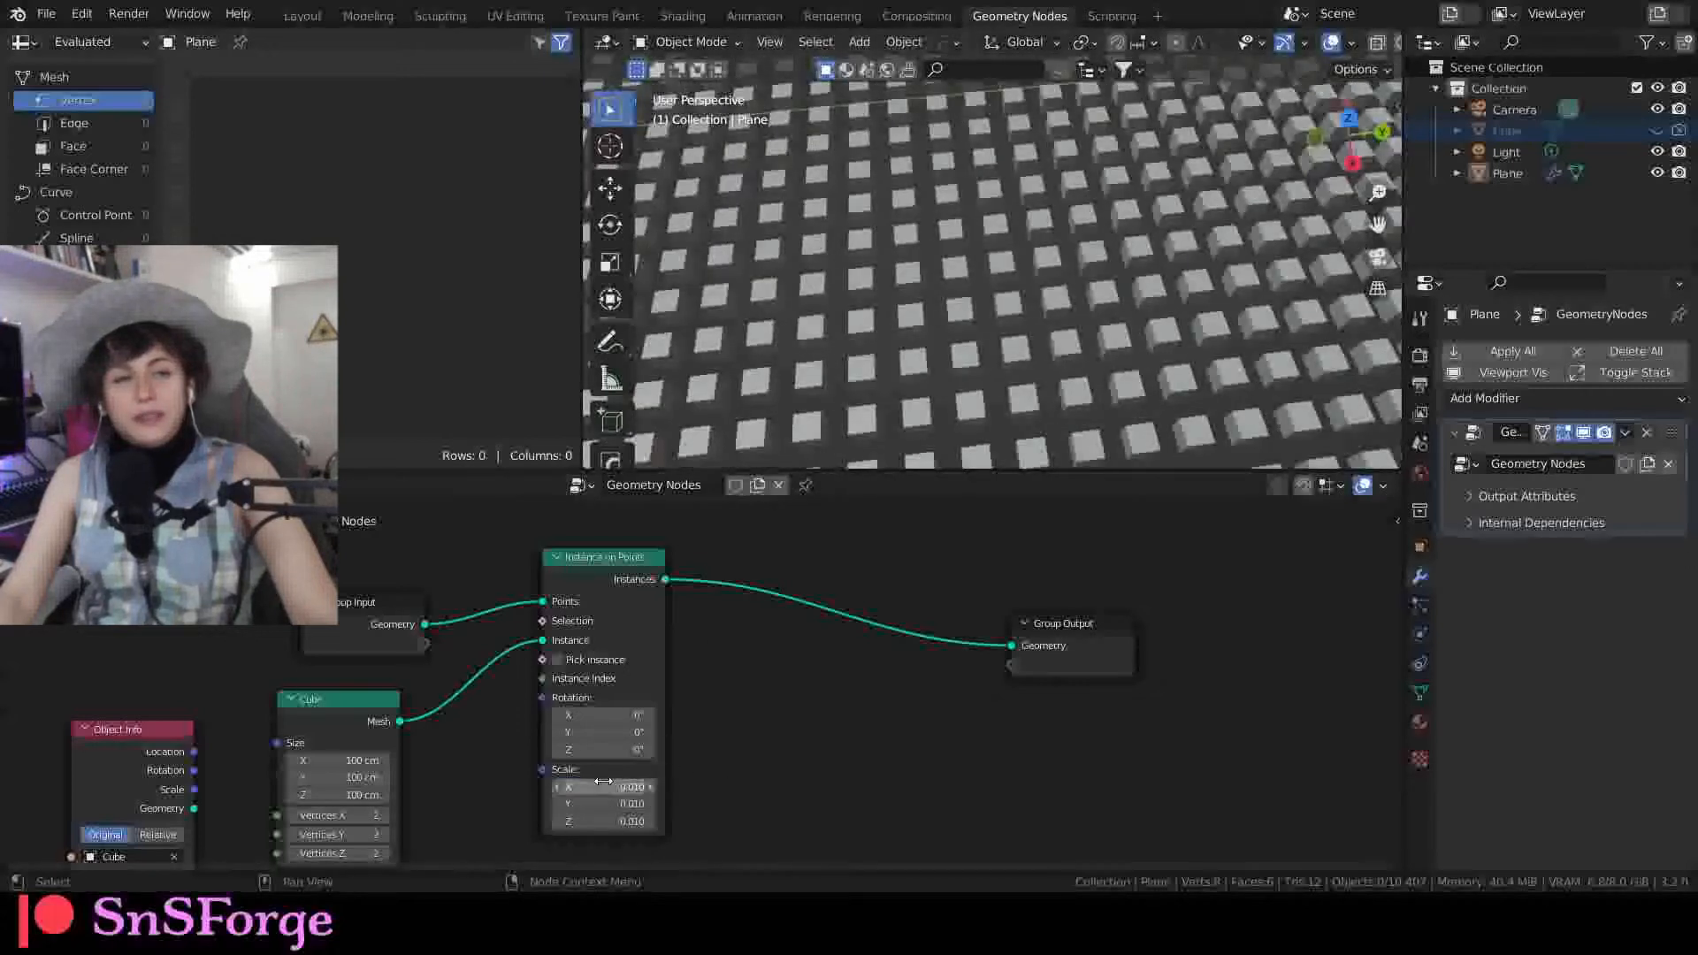
# Step: Try Instance on Points scales of 0.02 and 0.08 on all three axes
pyautogui.write('2')
pyautogui.press('Return')
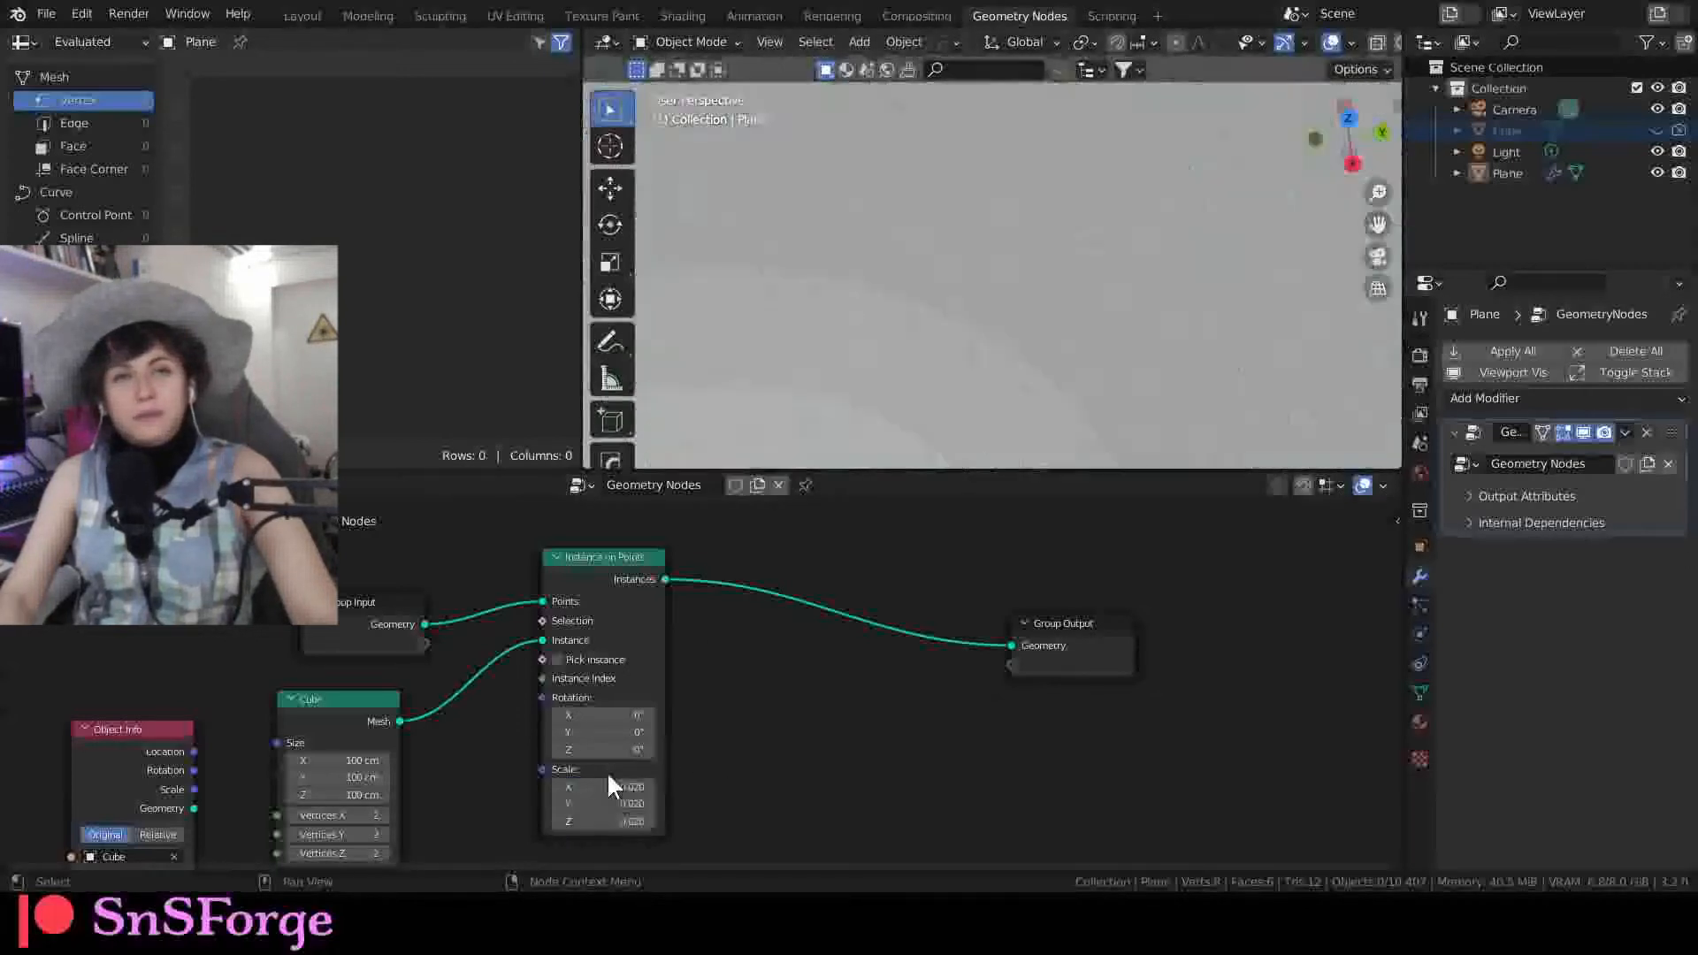
pyautogui.scroll(2, 911, 417)
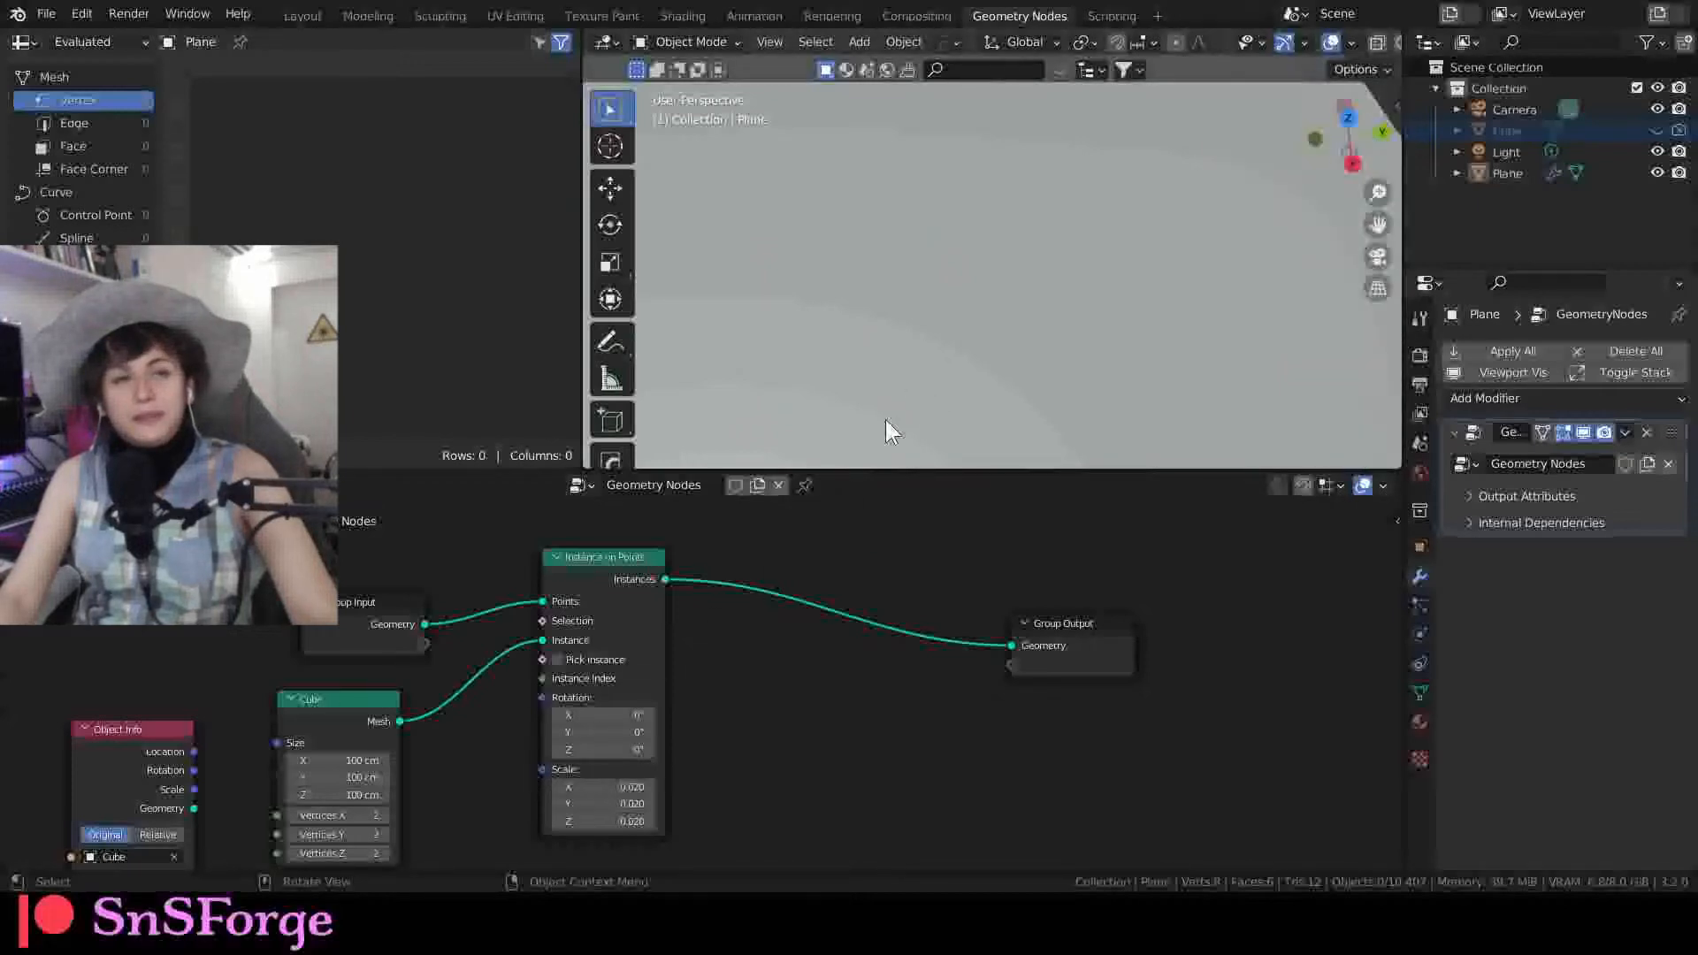
pyautogui.moveTo(617, 785); pyautogui.dragTo(595, 837)
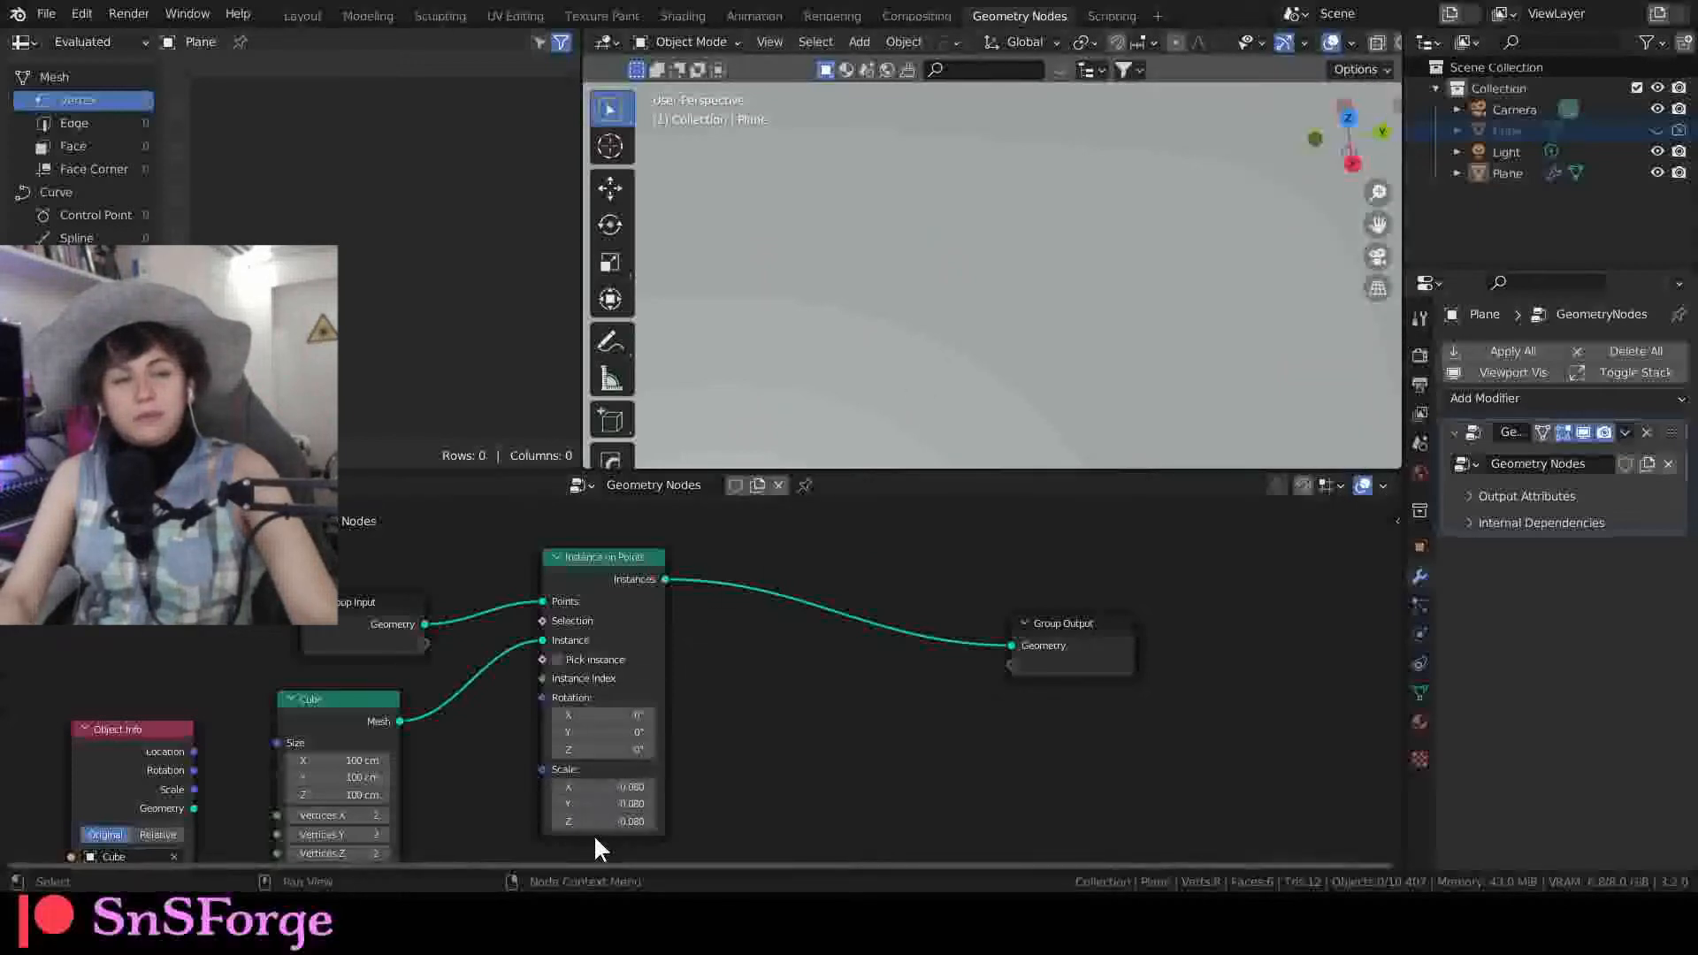
# Step: Set the Instance on Points scale to 0.018 on all three axes and inspect the gaps between the cubes
pyautogui.scroll(1, 606, 827)
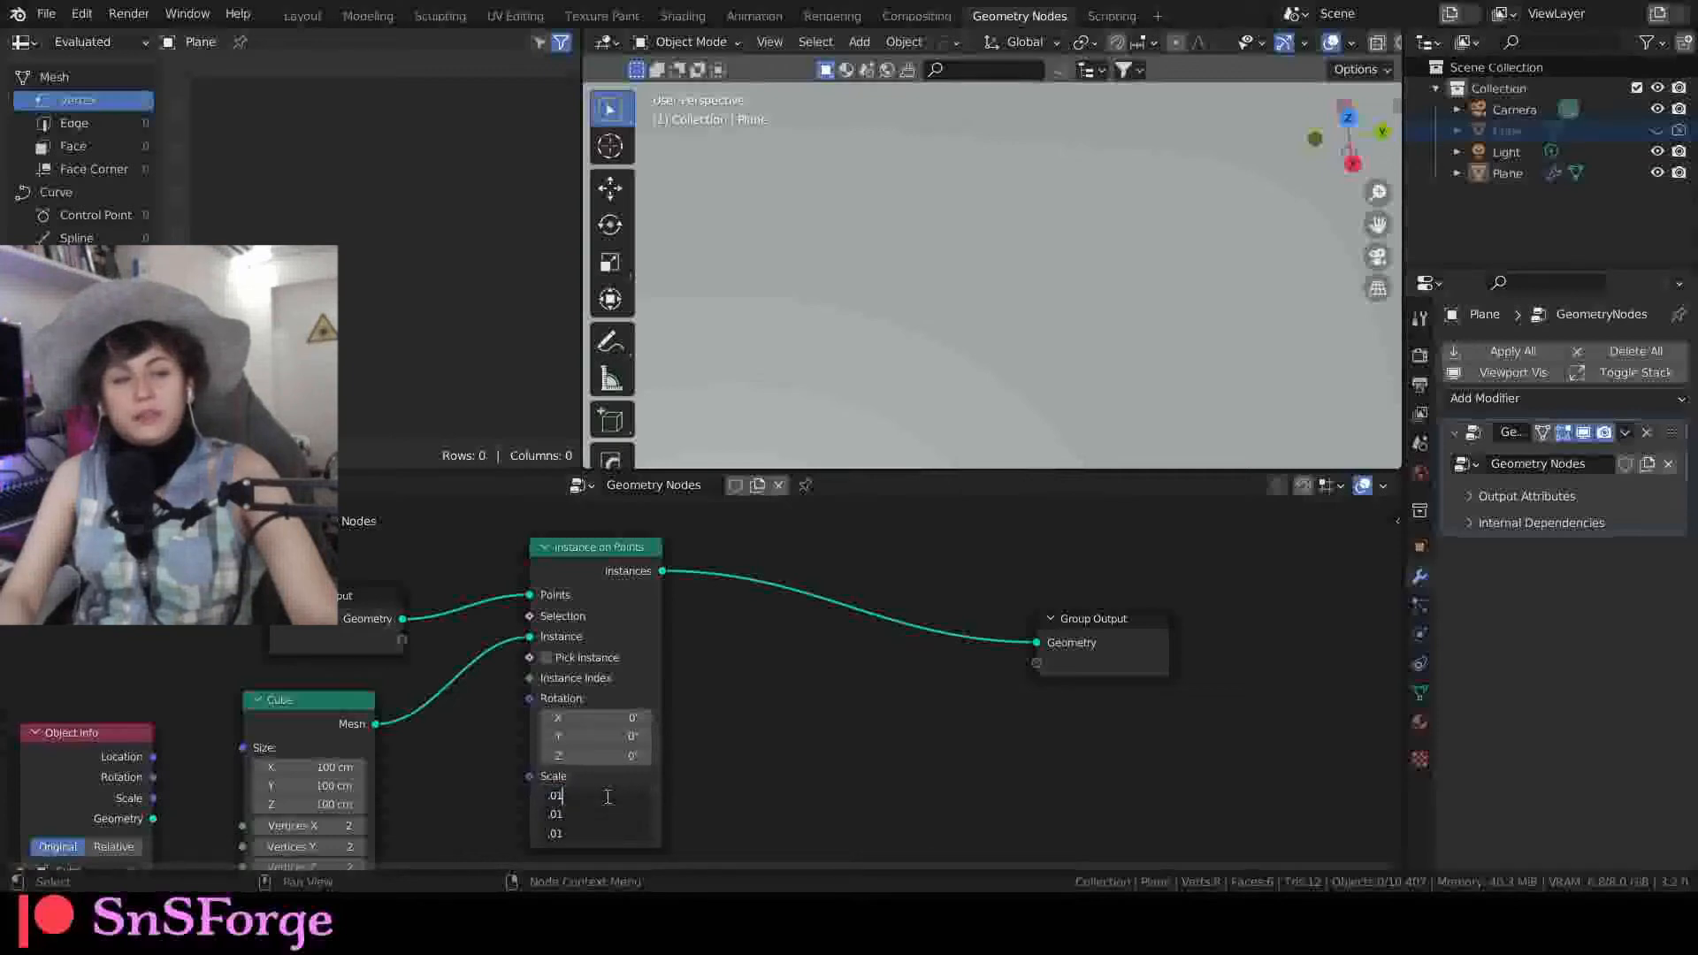
pyautogui.write('8')
pyautogui.press('Return')
pyautogui.scroll(-2, 849, 378)
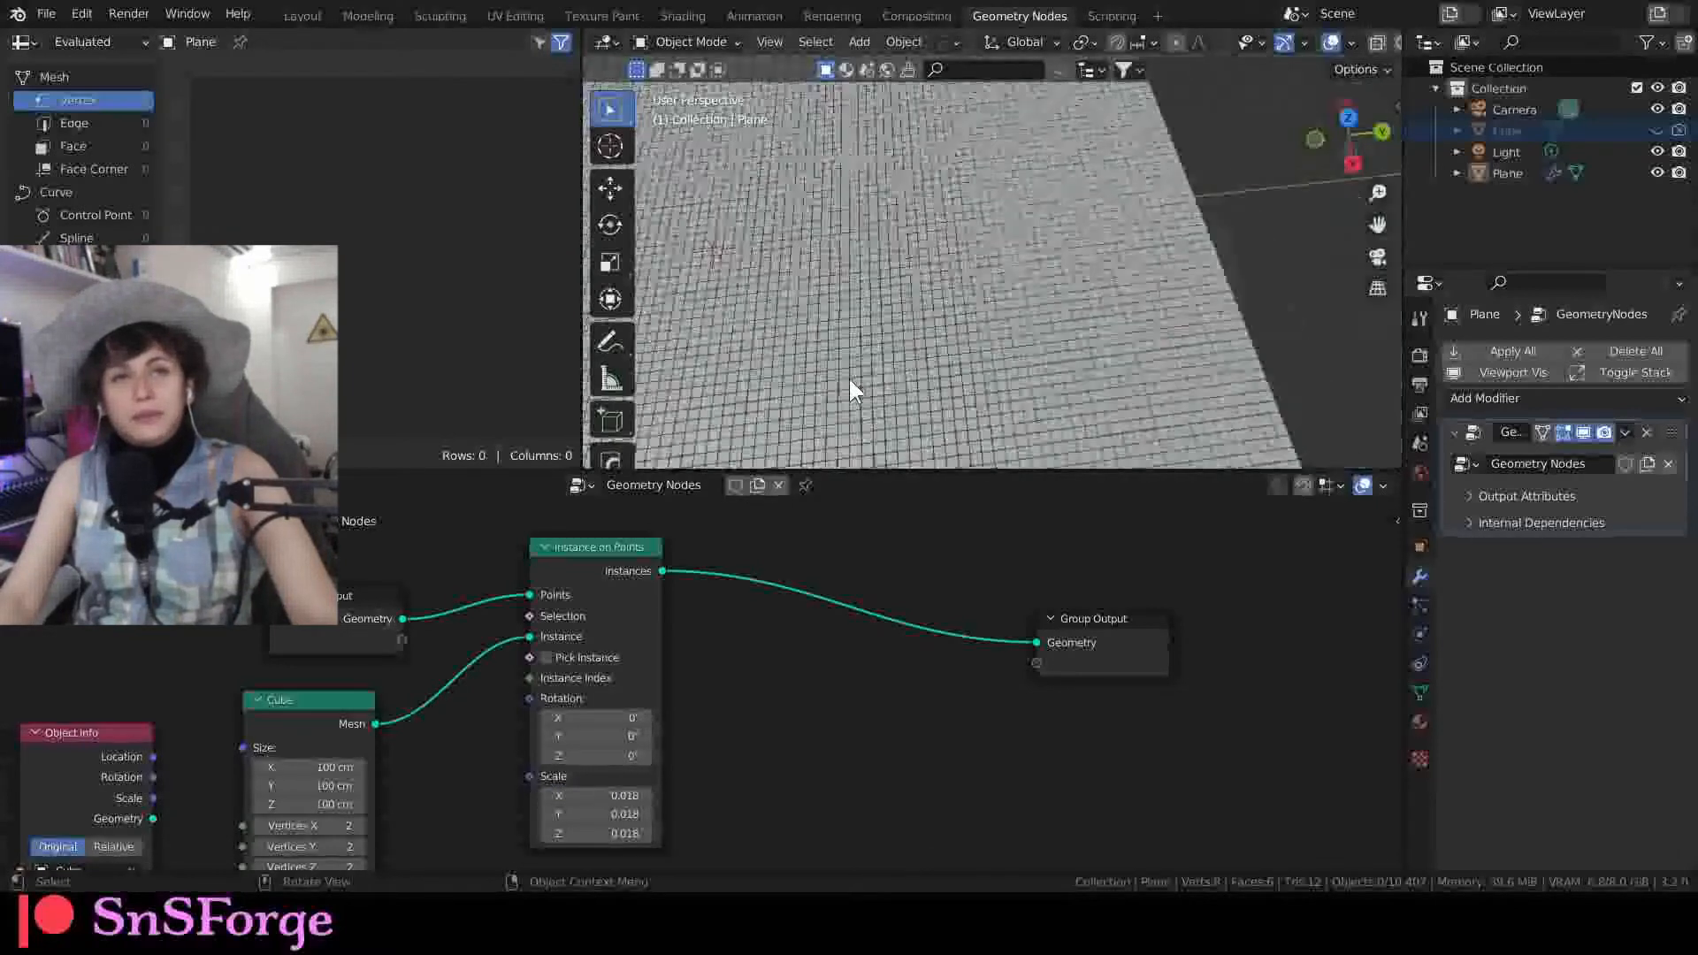
pyautogui.moveTo(851, 347); pyautogui.dragTo(895, 257, button='middle')
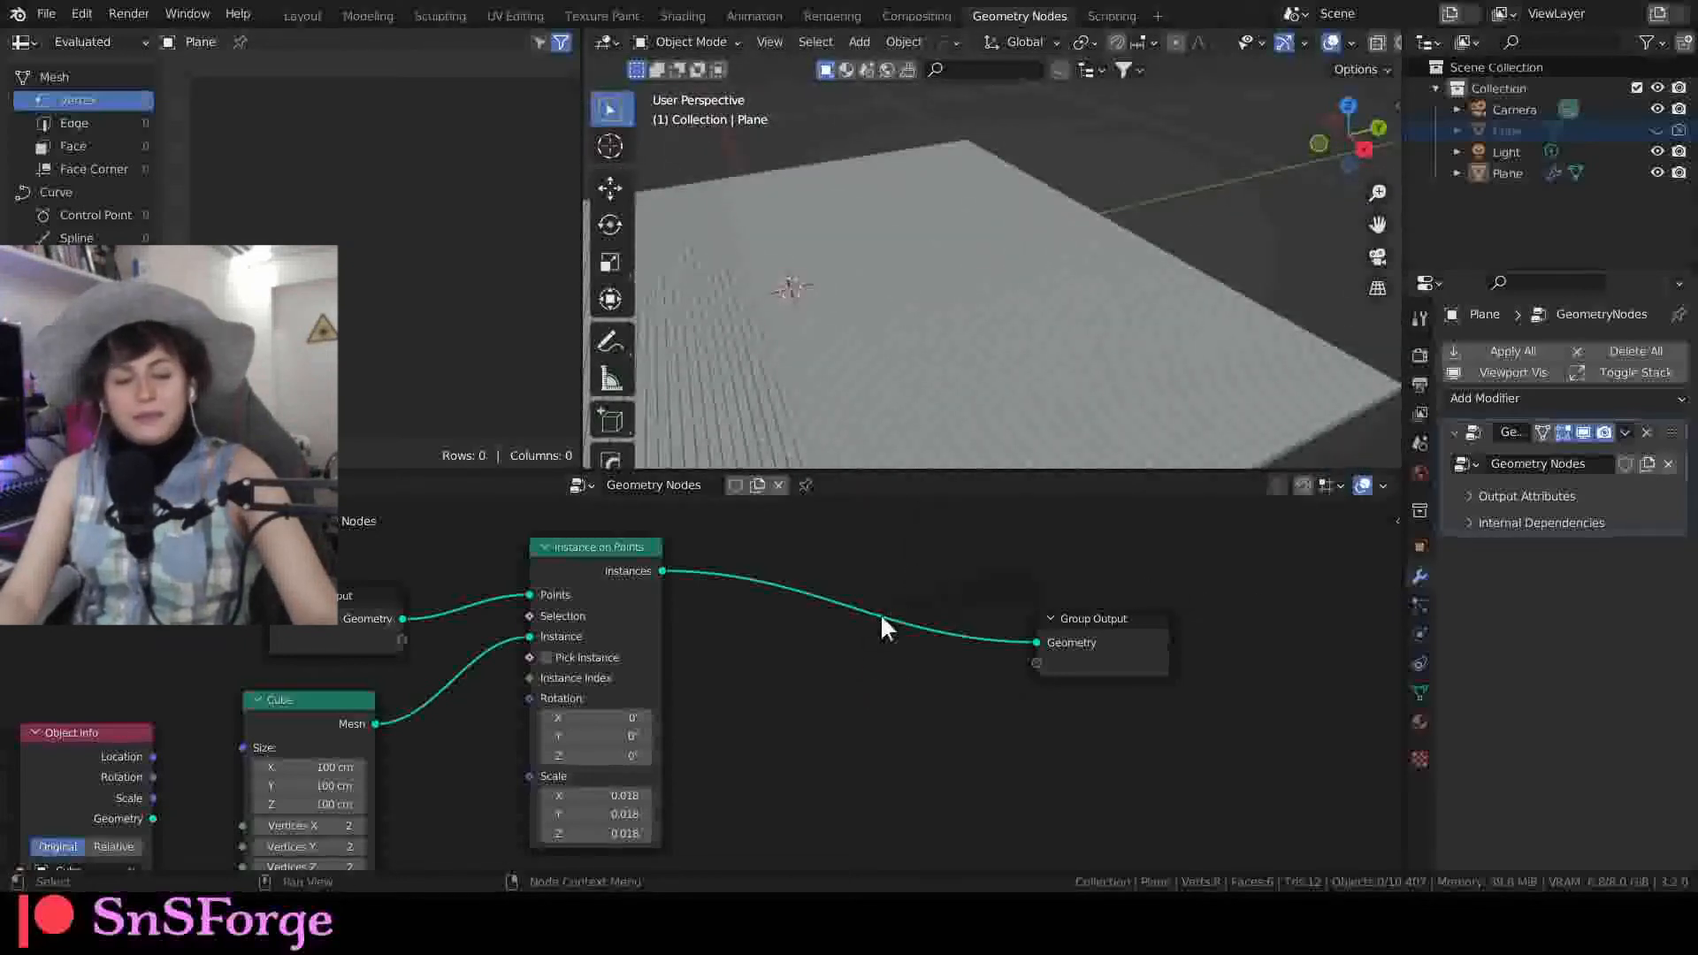
# Step: Insert a Realize Instances node on the link between Instance on Points and Group Output
pyautogui.hotkey('shift', 'a')
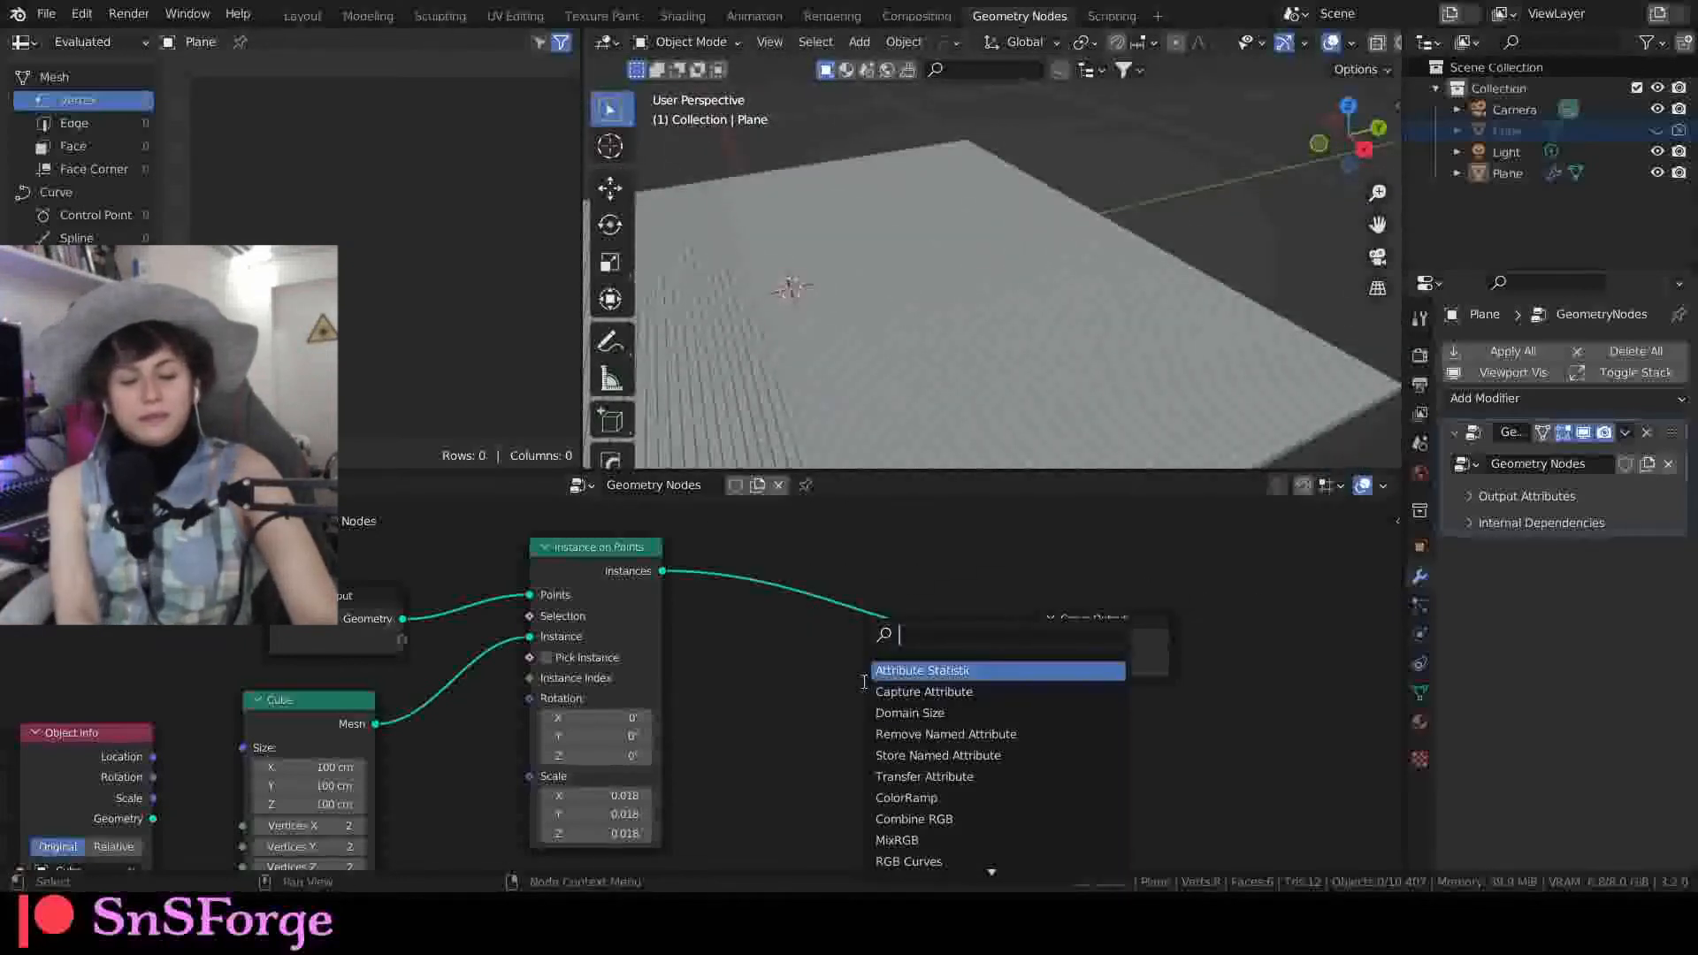
pyautogui.write('reliz')
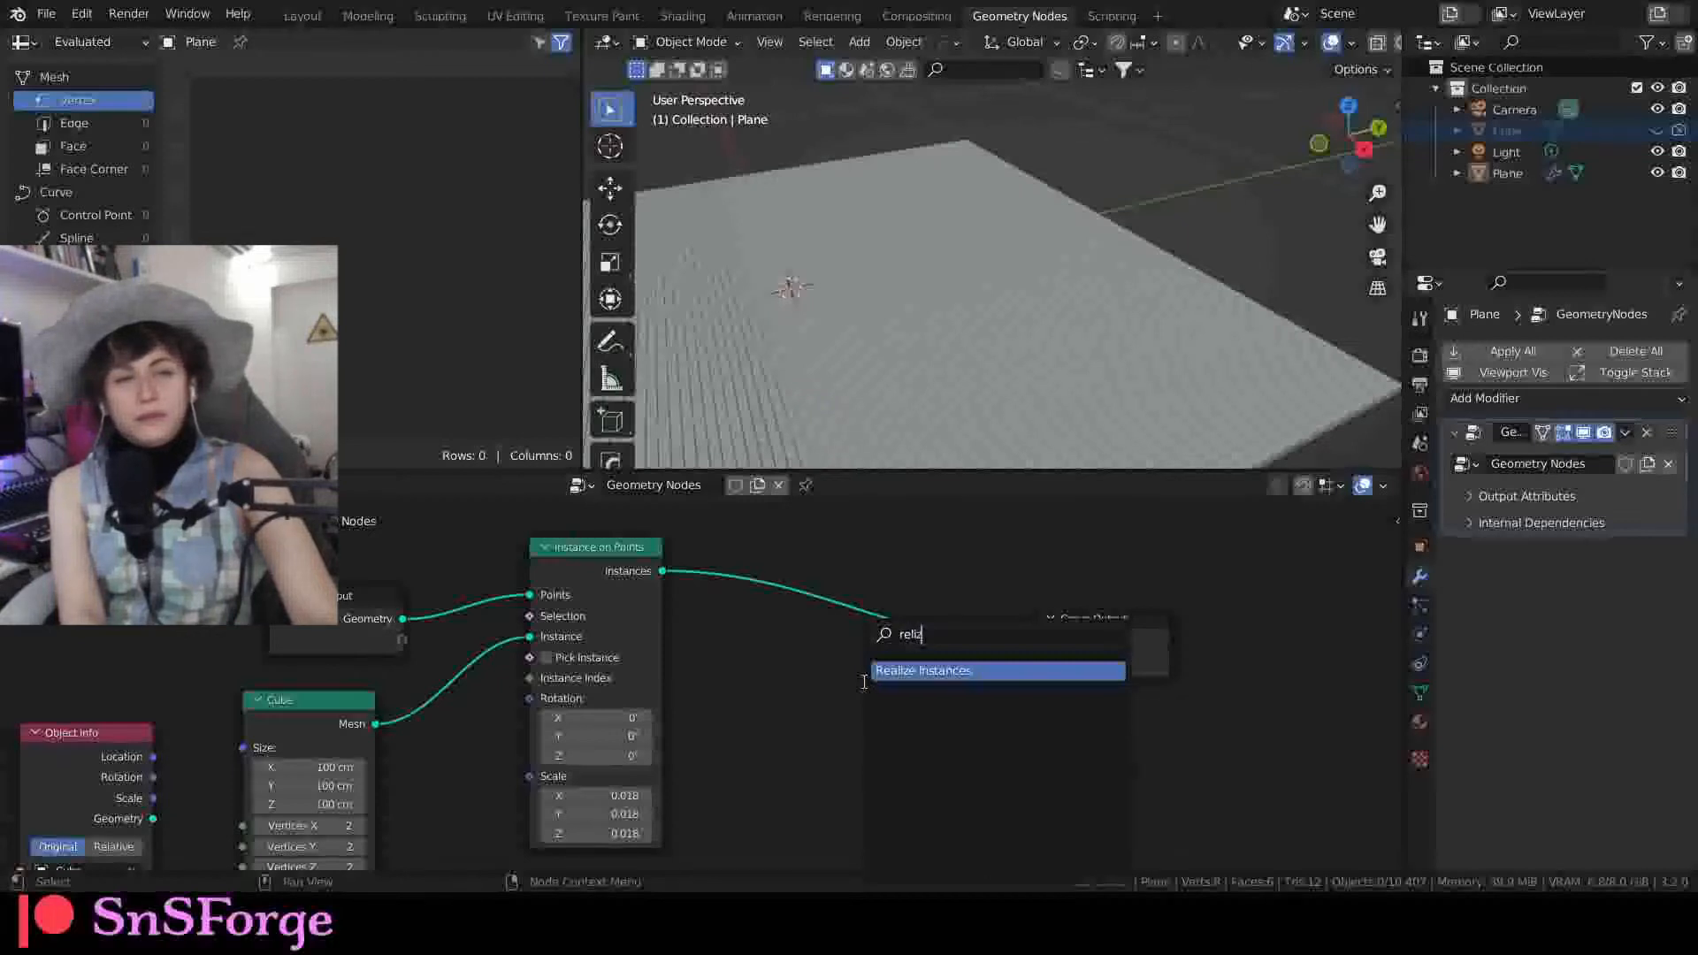
pyautogui.press('Return')
pyautogui.click(896, 669)
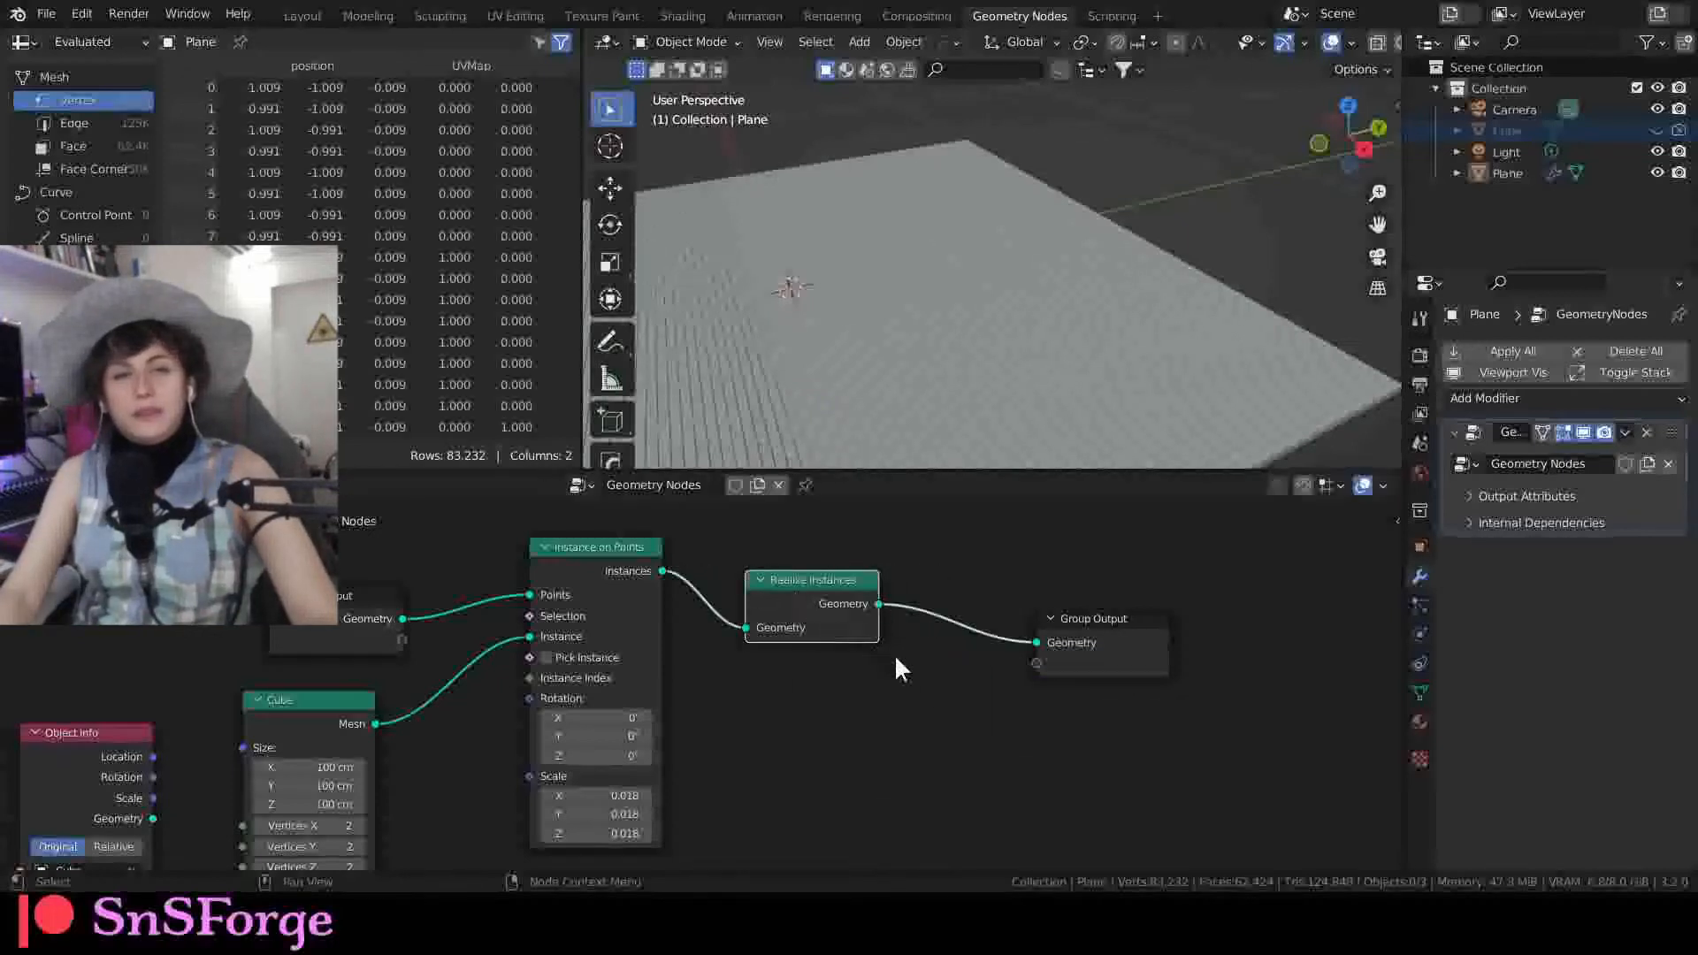
# Step: Move the Group Output node further along and insert a Set Material node between Realize Instances and Group Output
pyautogui.moveTo(896, 668); pyautogui.dragTo(666, 731, button='middle')
pyautogui.moveTo(853, 625); pyautogui.dragTo(992, 618)
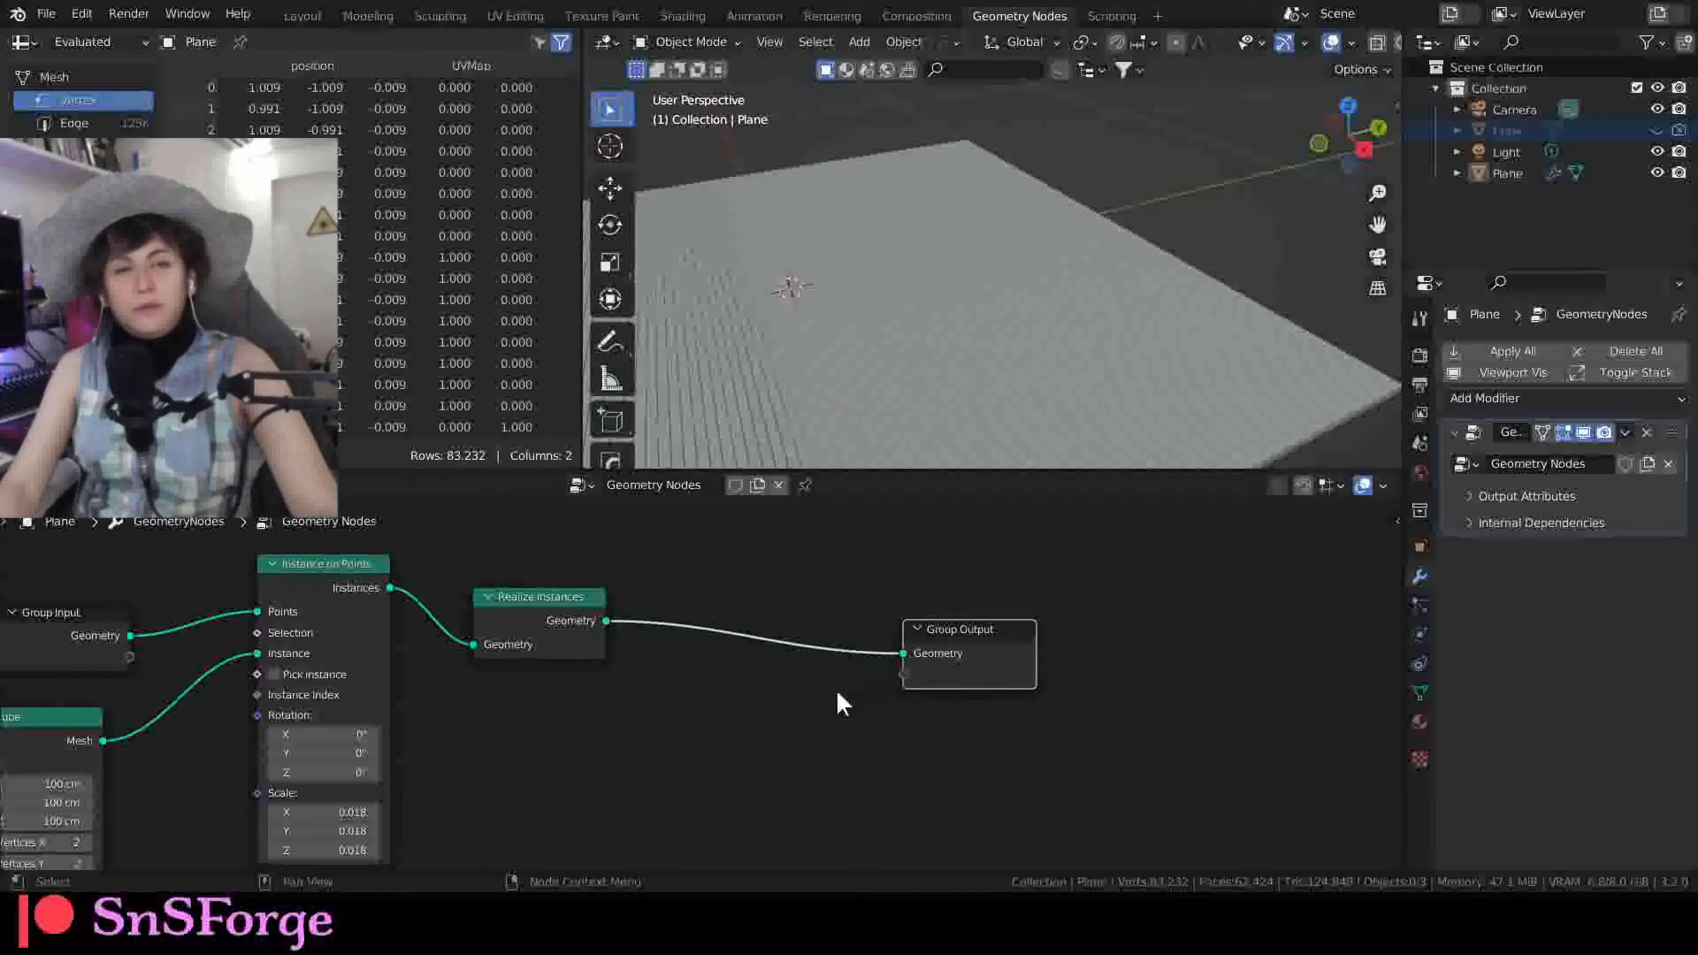
pyautogui.hotkey('shift', 'a')
pyautogui.write('sset mat')
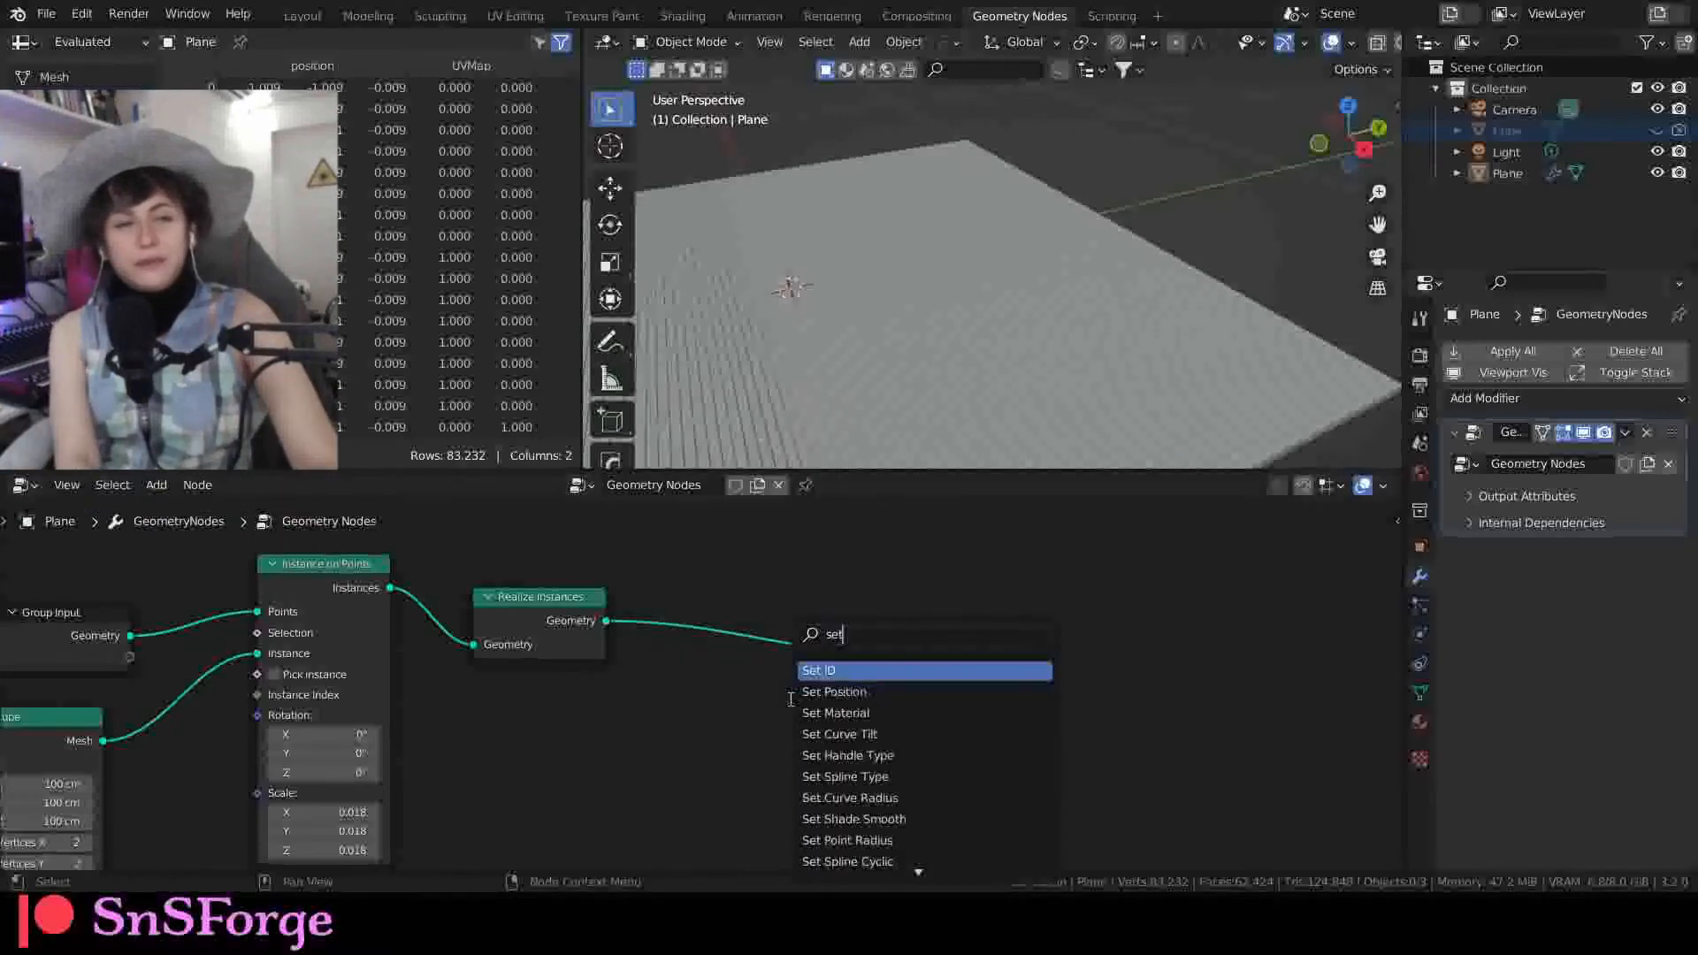
pyautogui.press('Return')
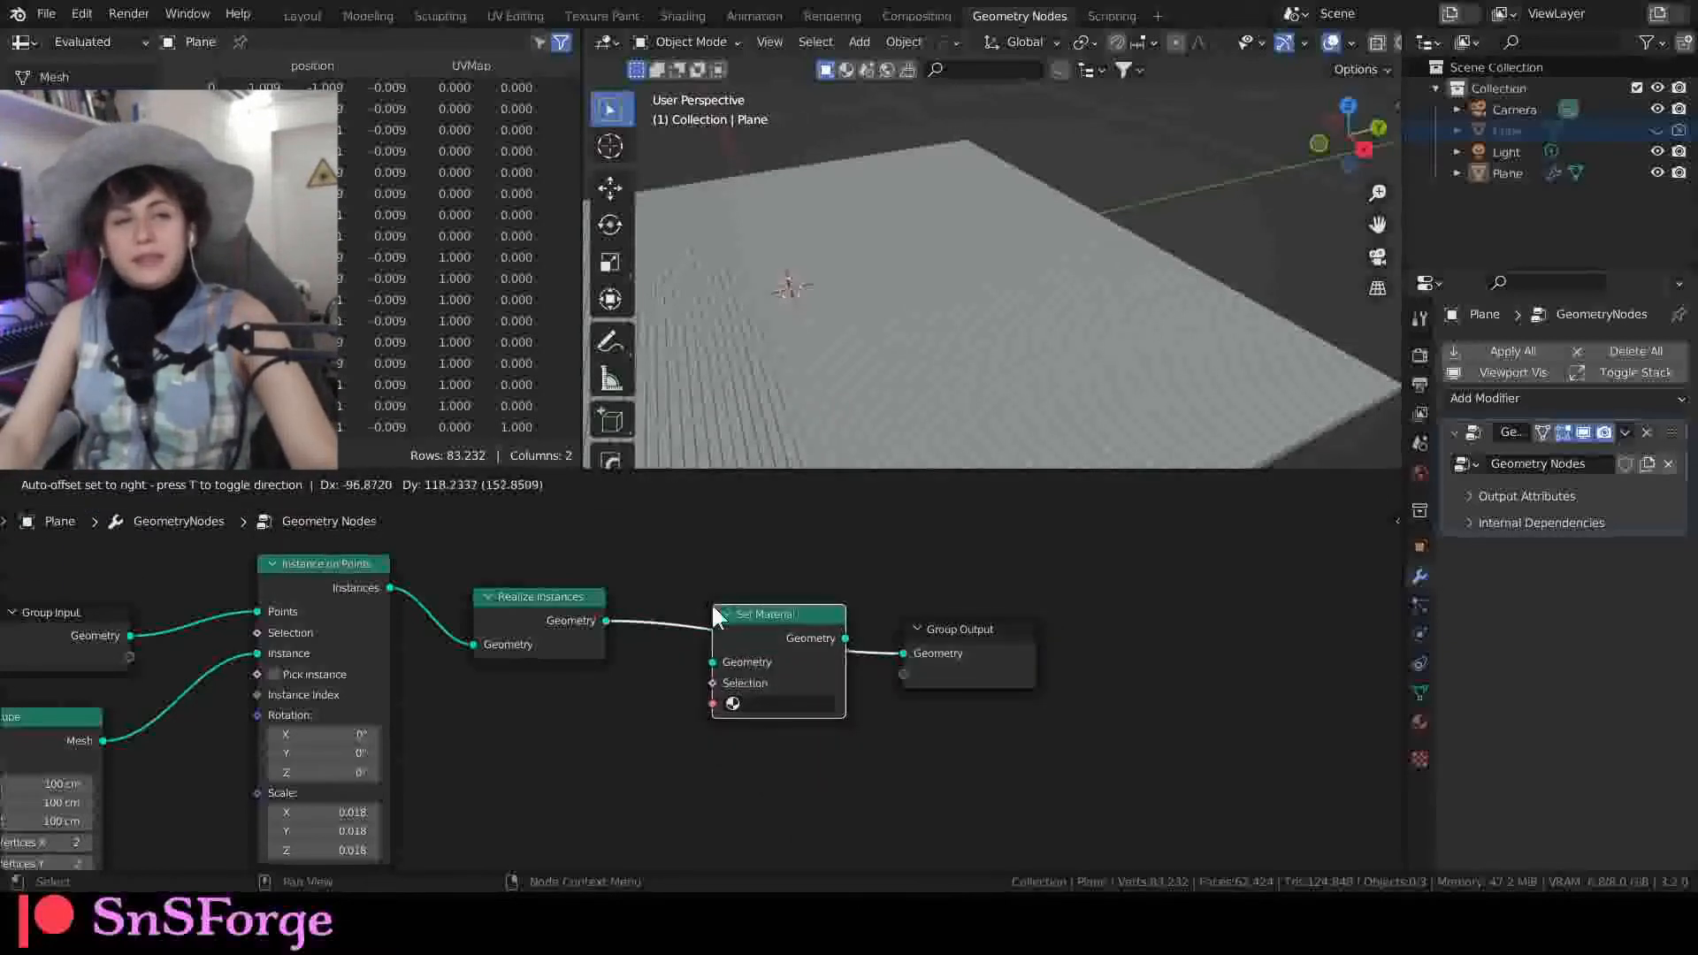
pyautogui.click(712, 602)
pyautogui.moveTo(656, 743); pyautogui.dragTo(792, 706, button='middle')
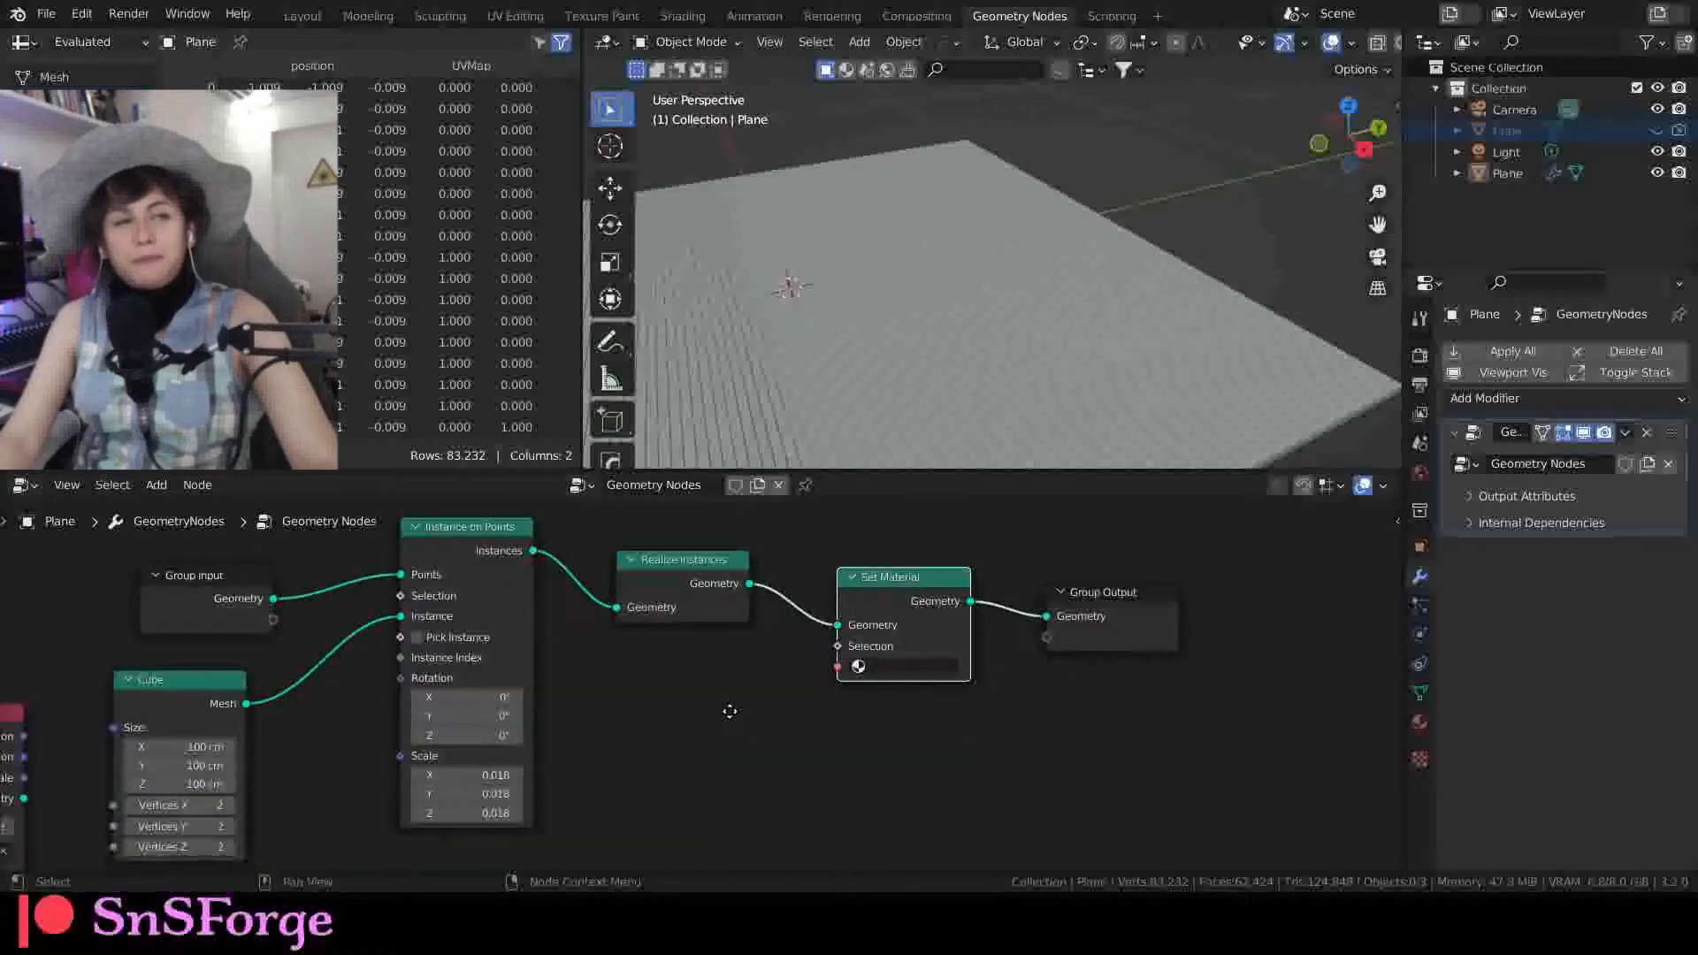
pyautogui.moveTo(109, 647); pyautogui.dragTo(123, 656, button='middle')
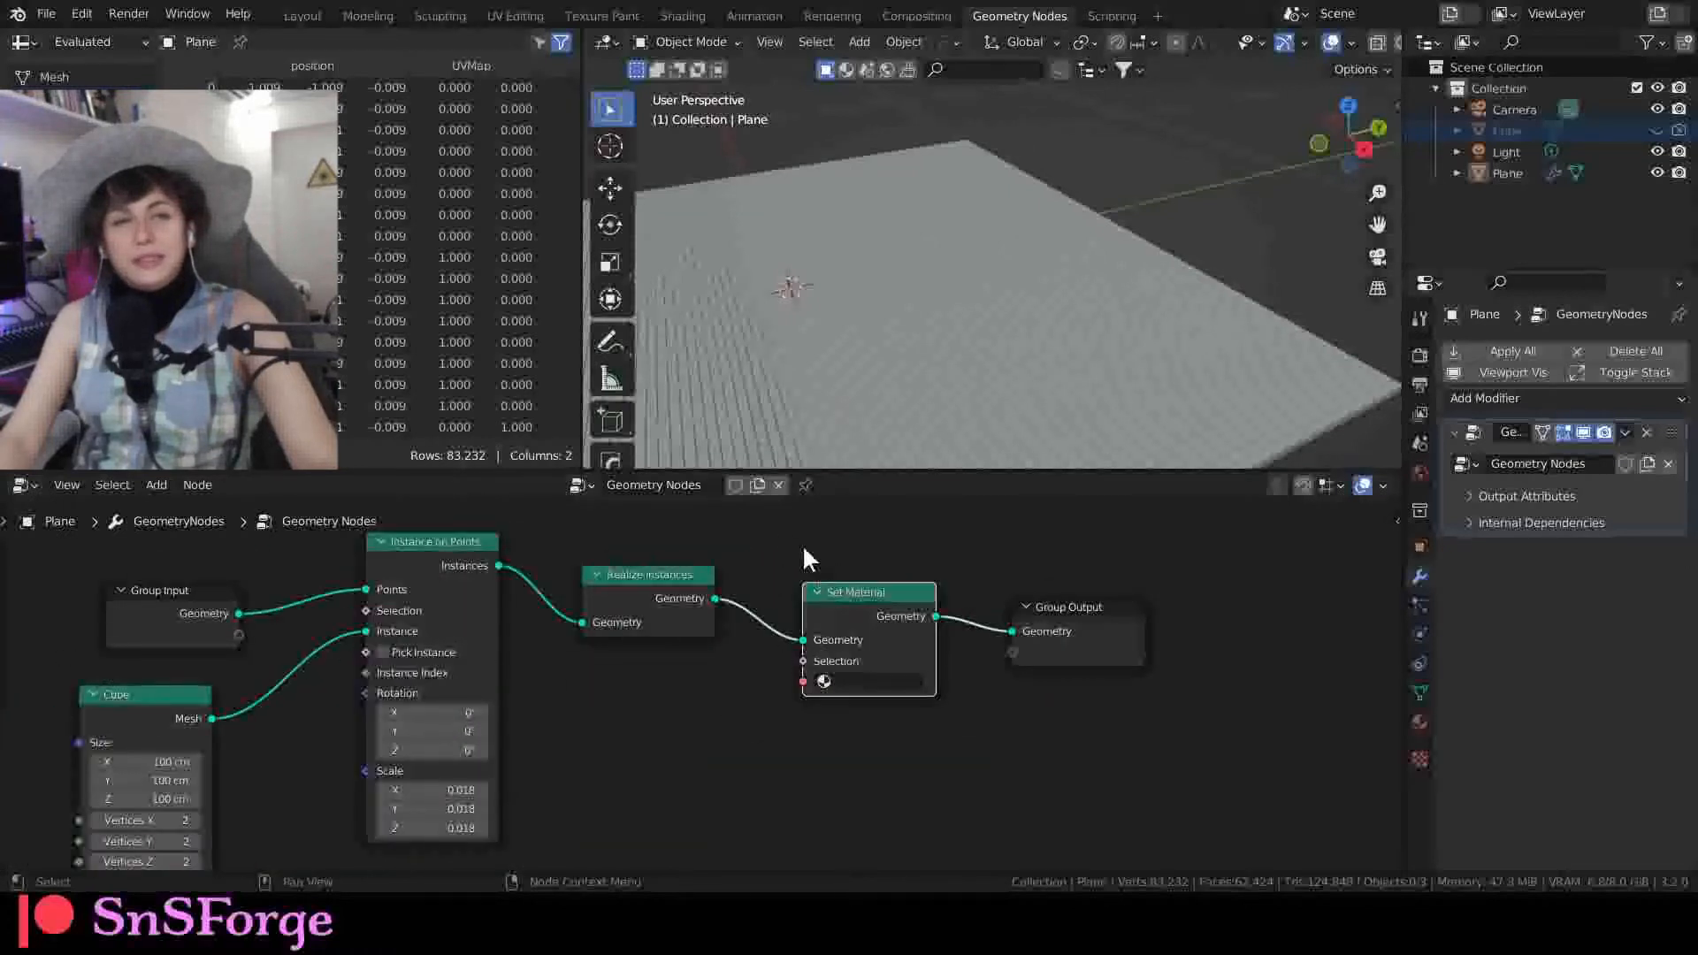
# Step: Enlarge the node editor area and tidy the Cube and Object Info nodes beneath Group Input
pyautogui.moveTo(779, 468); pyautogui.dragTo(780, 428)
pyautogui.moveTo(737, 705)
pyautogui.mouseDown(button='middle')
pyautogui.moveTo(675, 698)
pyautogui.moveTo(723, 683)
pyautogui.mouseUp(button='middle')
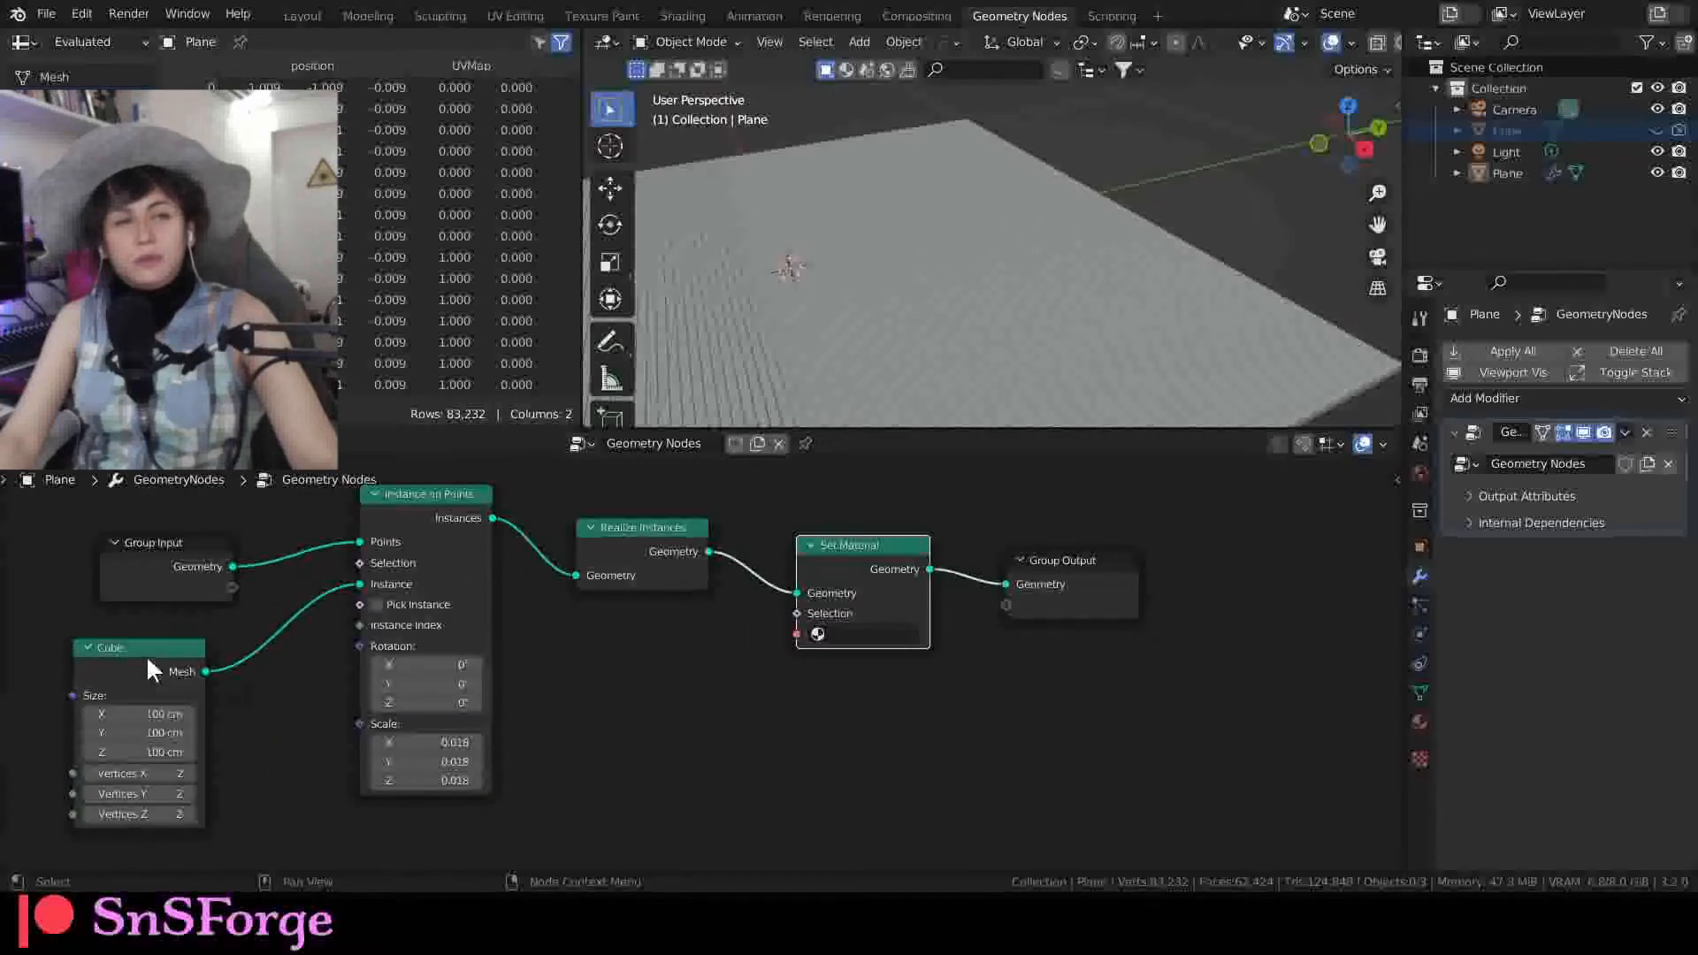
pyautogui.moveTo(149, 660); pyautogui.dragTo(179, 637)
pyautogui.moveTo(89, 670); pyautogui.dragTo(110, 661, button='middle')
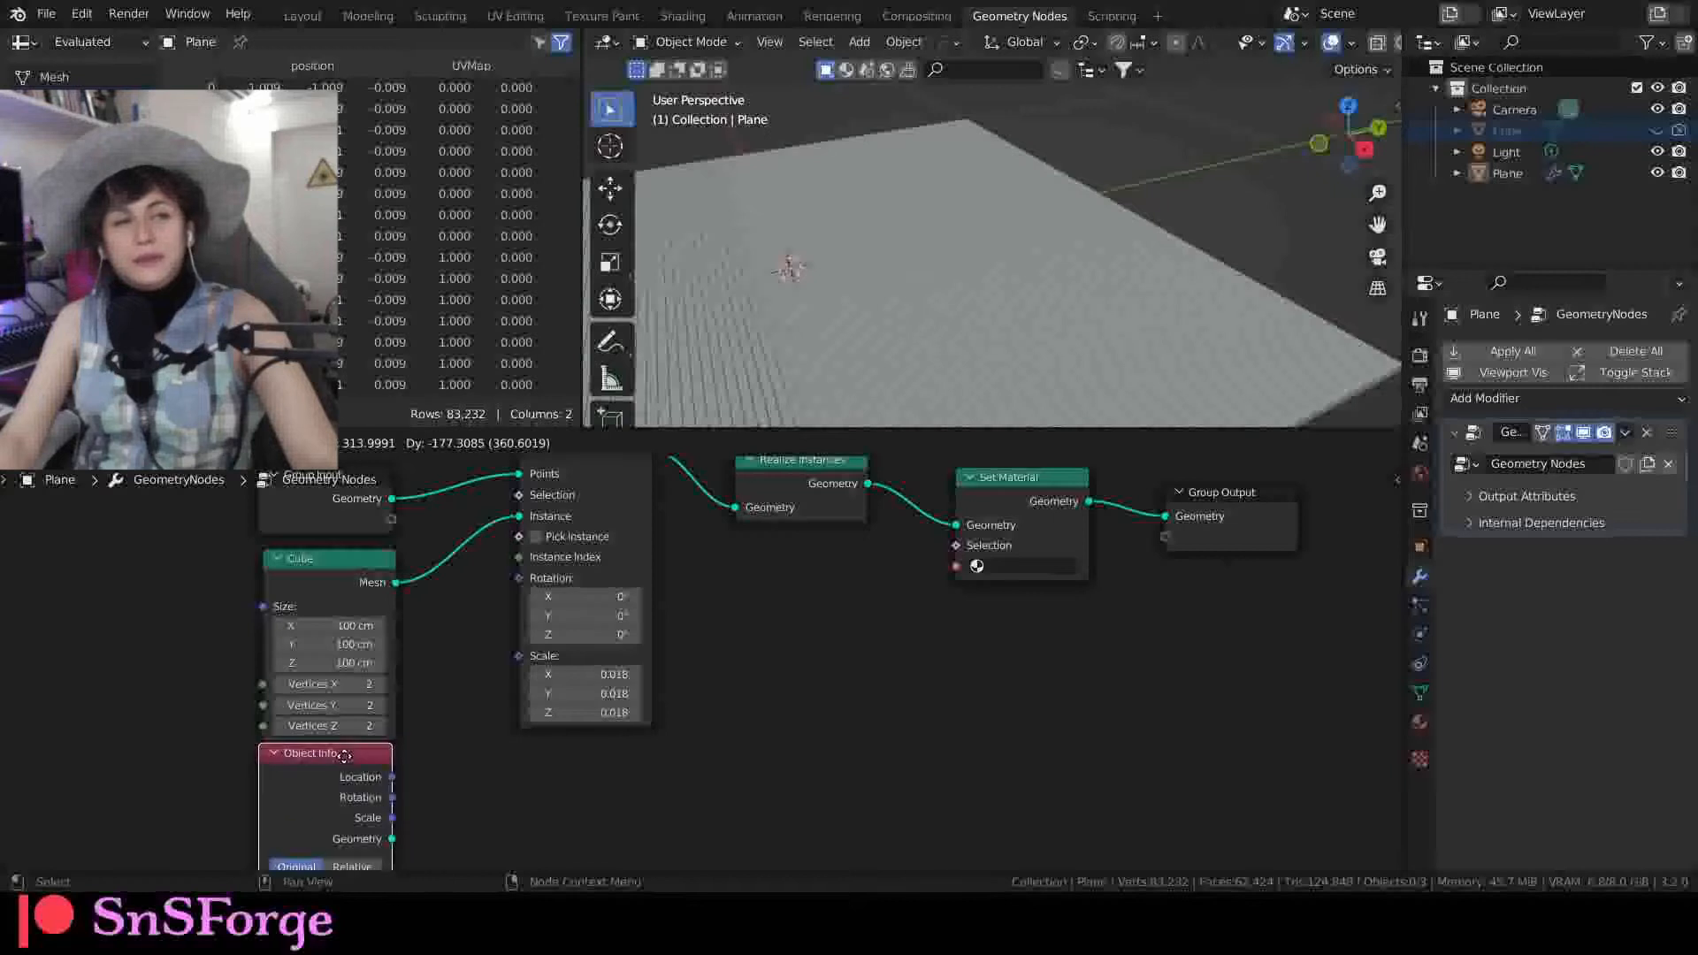
pyautogui.click(344, 756)
pyautogui.moveTo(426, 650)
pyautogui.mouseDown(button='middle')
pyautogui.moveTo(402, 709)
pyautogui.moveTo(252, 795)
pyautogui.mouseUp(button='middle')
pyautogui.moveTo(679, 728); pyautogui.dragTo(571, 754, button='middle')
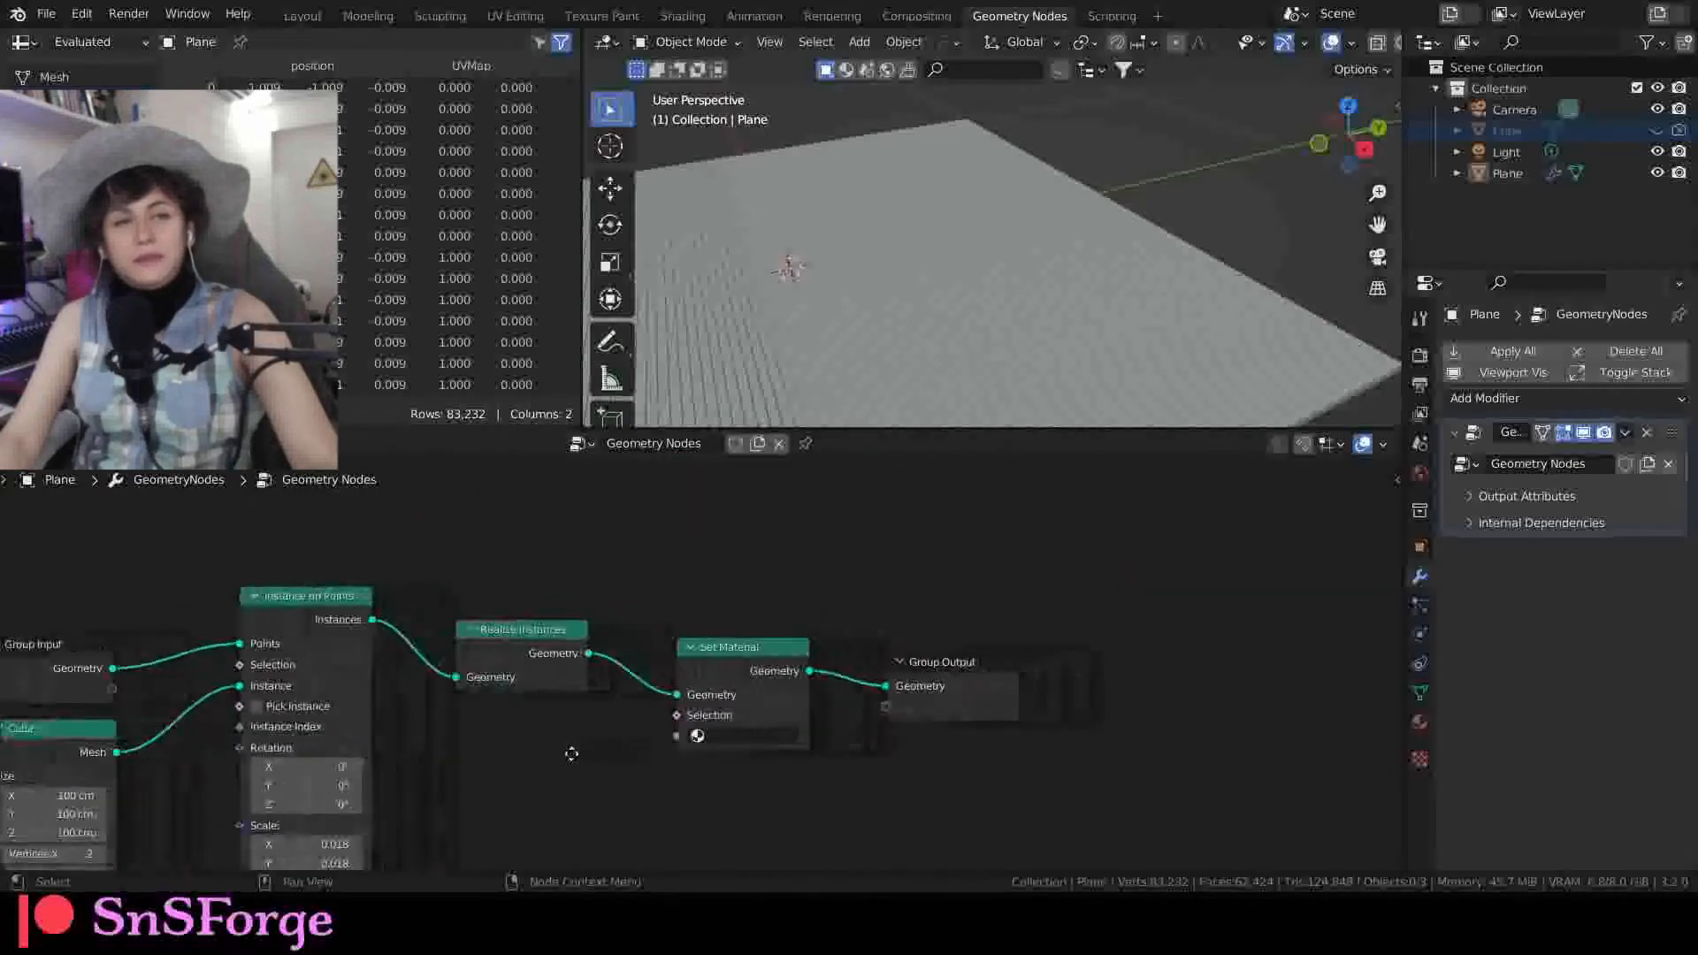
# Step: Assign the existing material named Material to the Set Material node
pyautogui.click(731, 735)
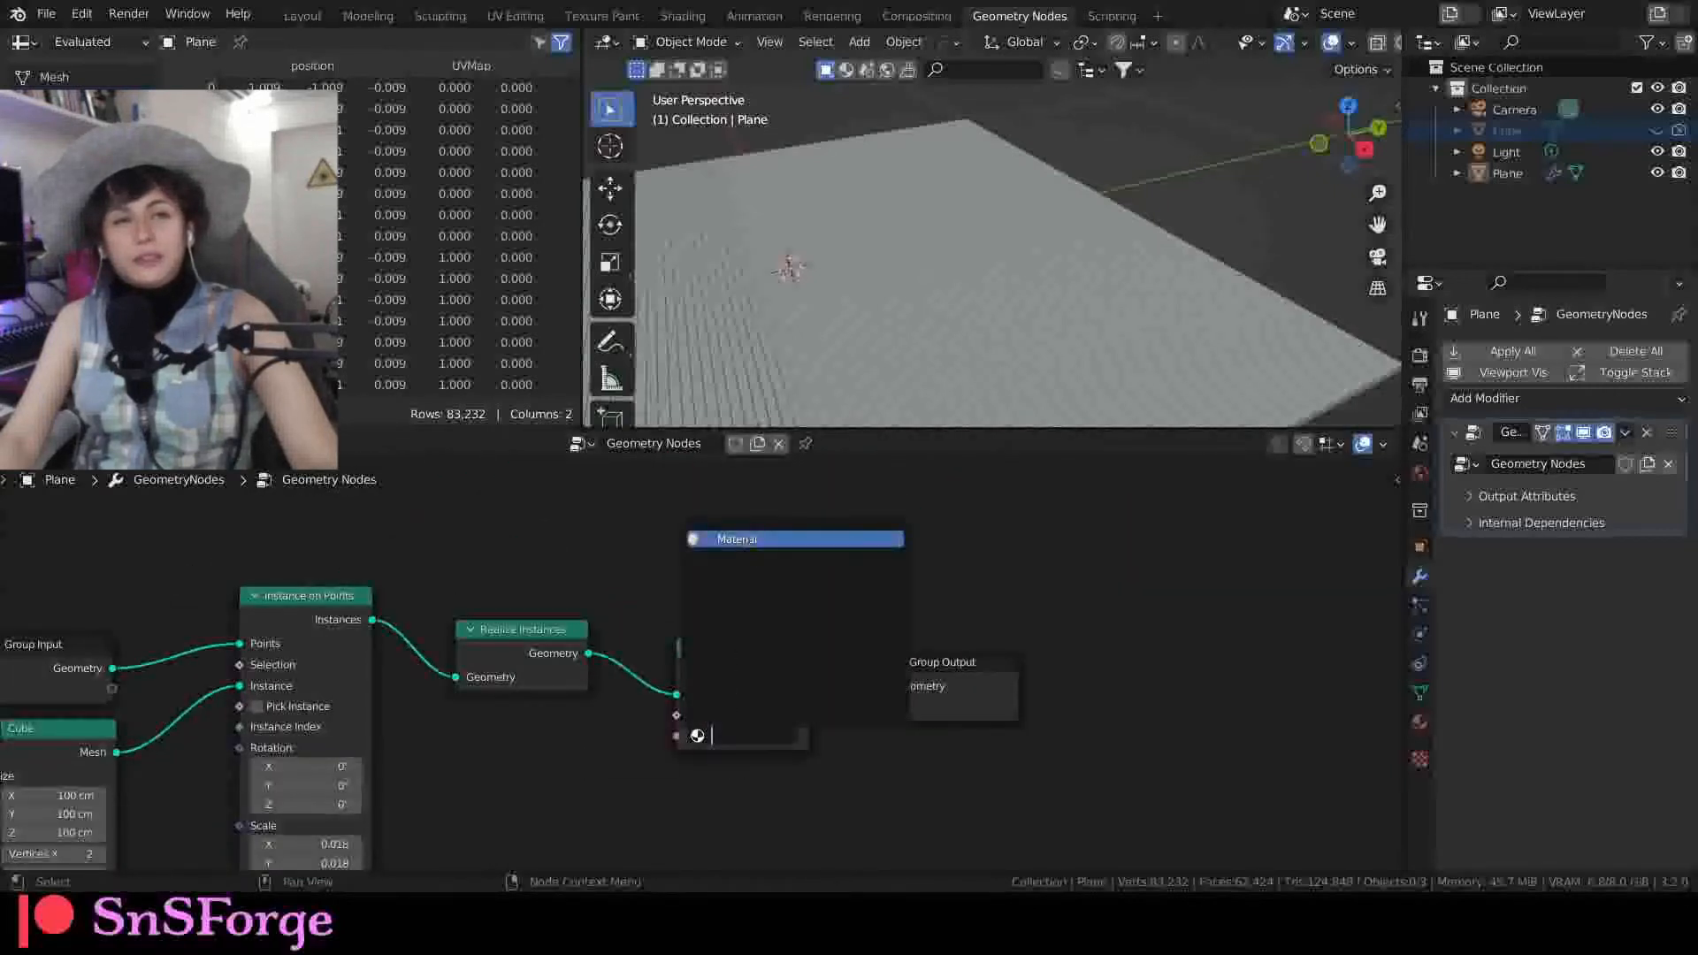
pyautogui.click(735, 539)
pyautogui.moveTo(797, 585); pyautogui.dragTo(799, 614, button='middle')
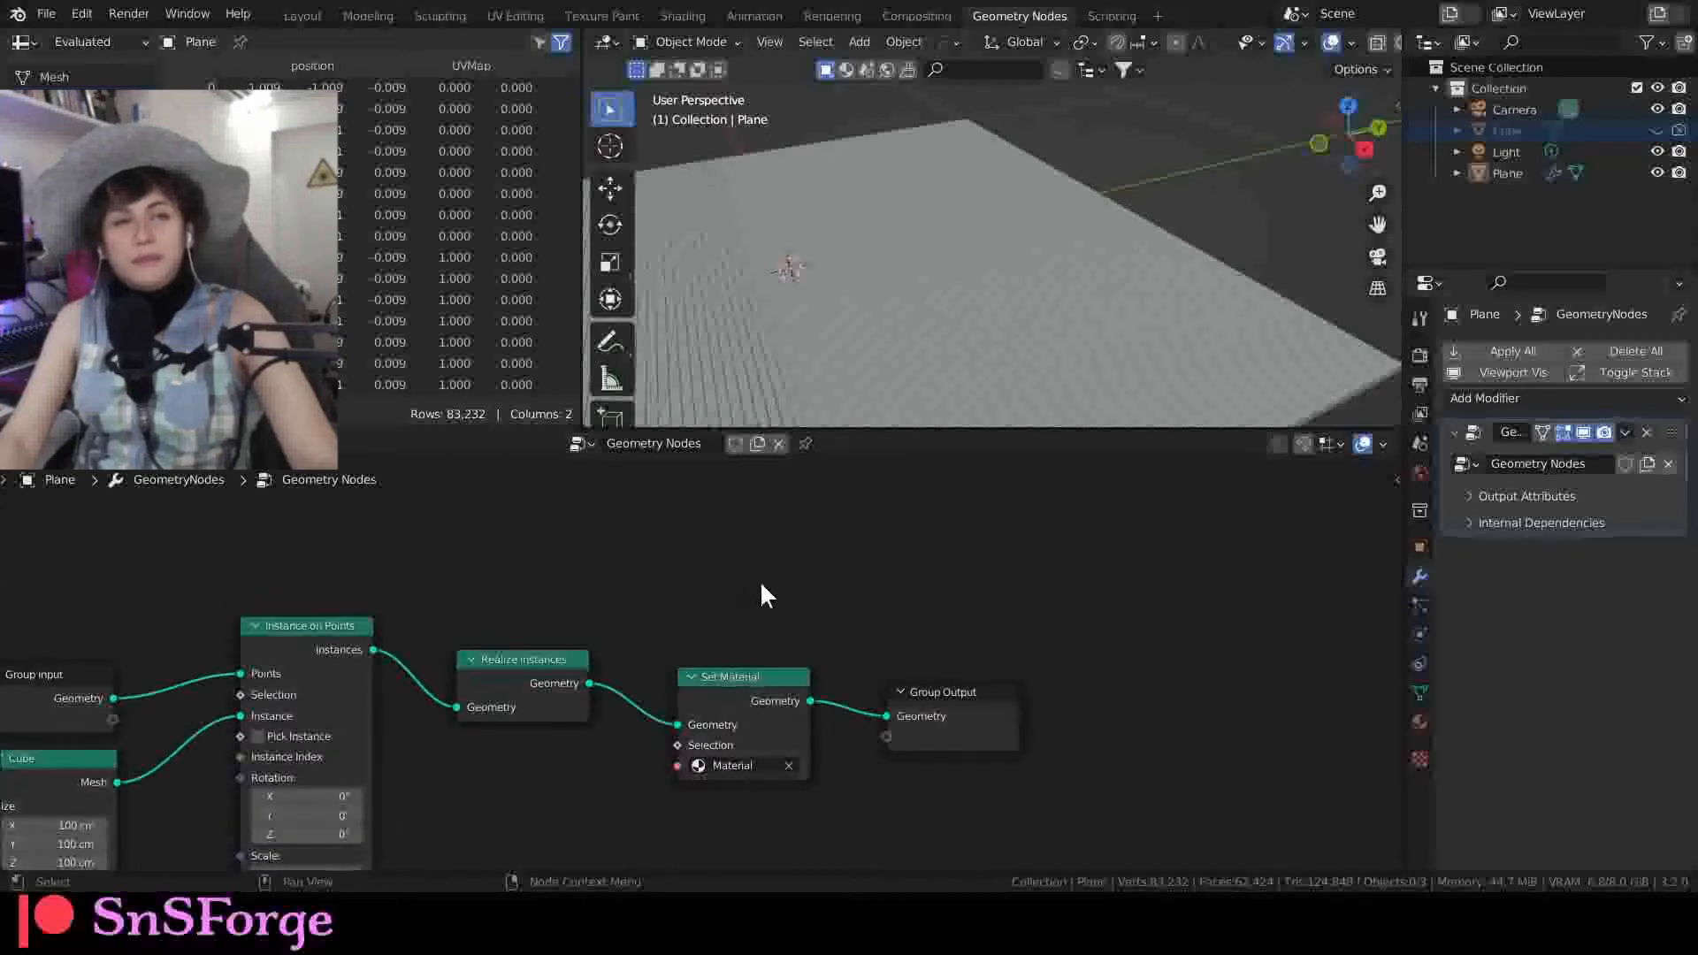
# Step: Add an Image Texture node above the Instance on Points node and load the Logo-Square image into it
pyautogui.moveTo(357, 572); pyautogui.dragTo(433, 569, button='middle')
pyautogui.moveTo(475, 550); pyautogui.dragTo(560, 584, button='middle')
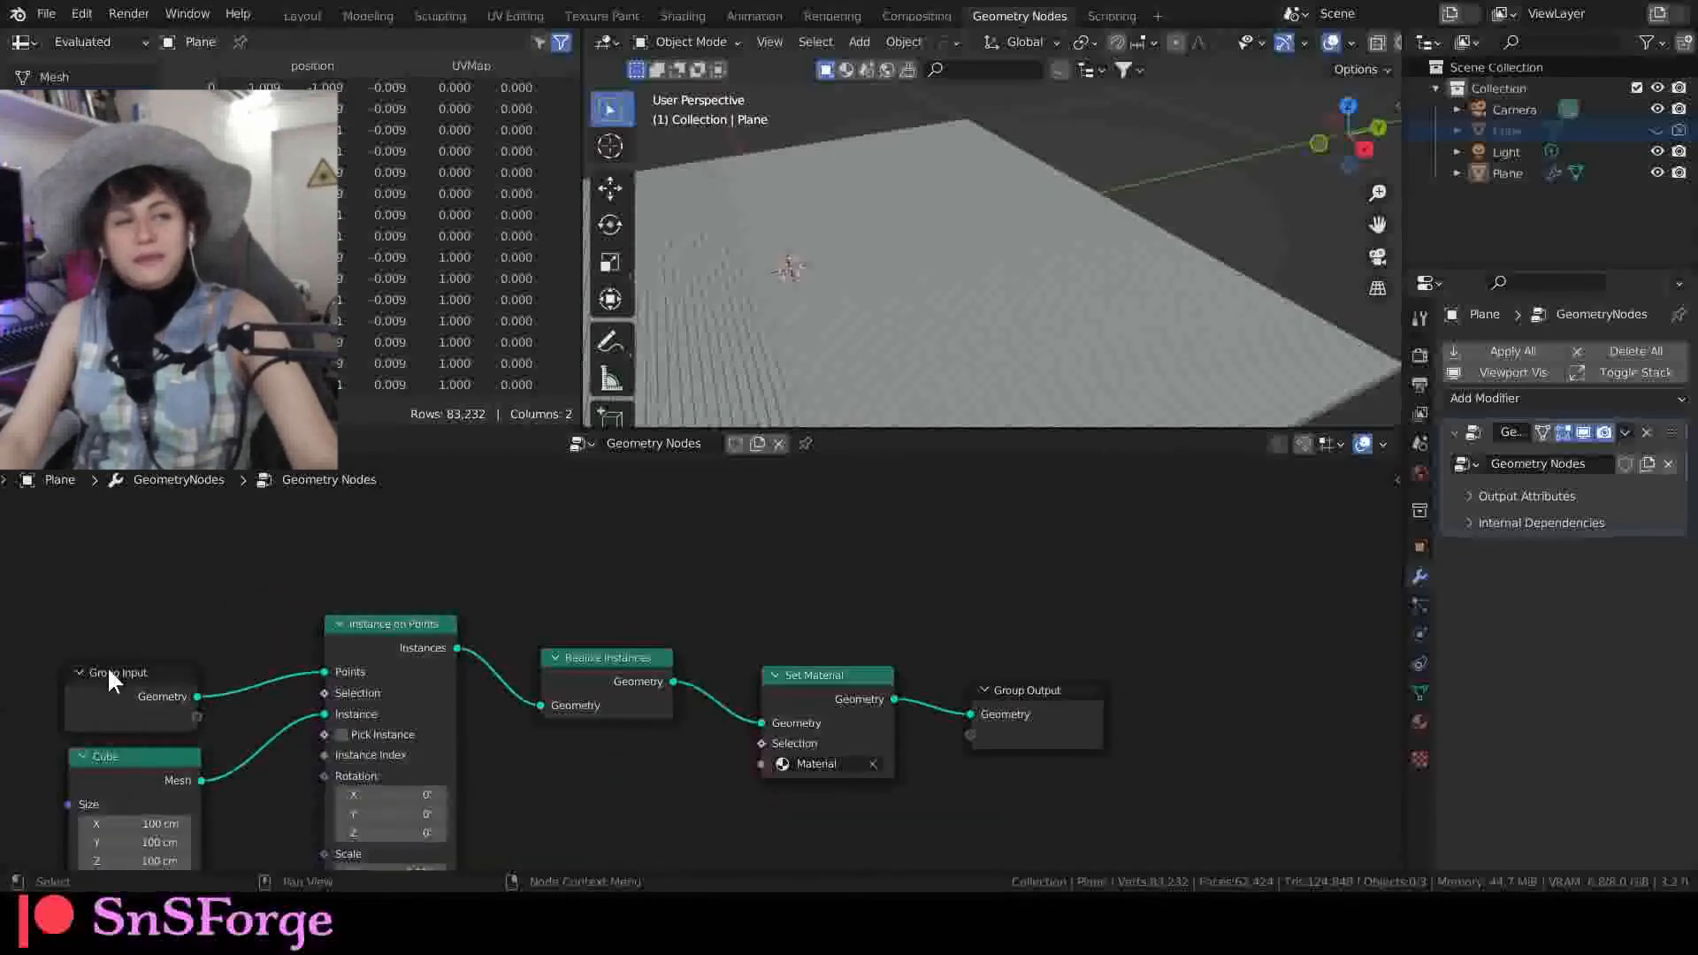
pyautogui.moveTo(222, 576); pyautogui.dragTo(215, 576, button='middle')
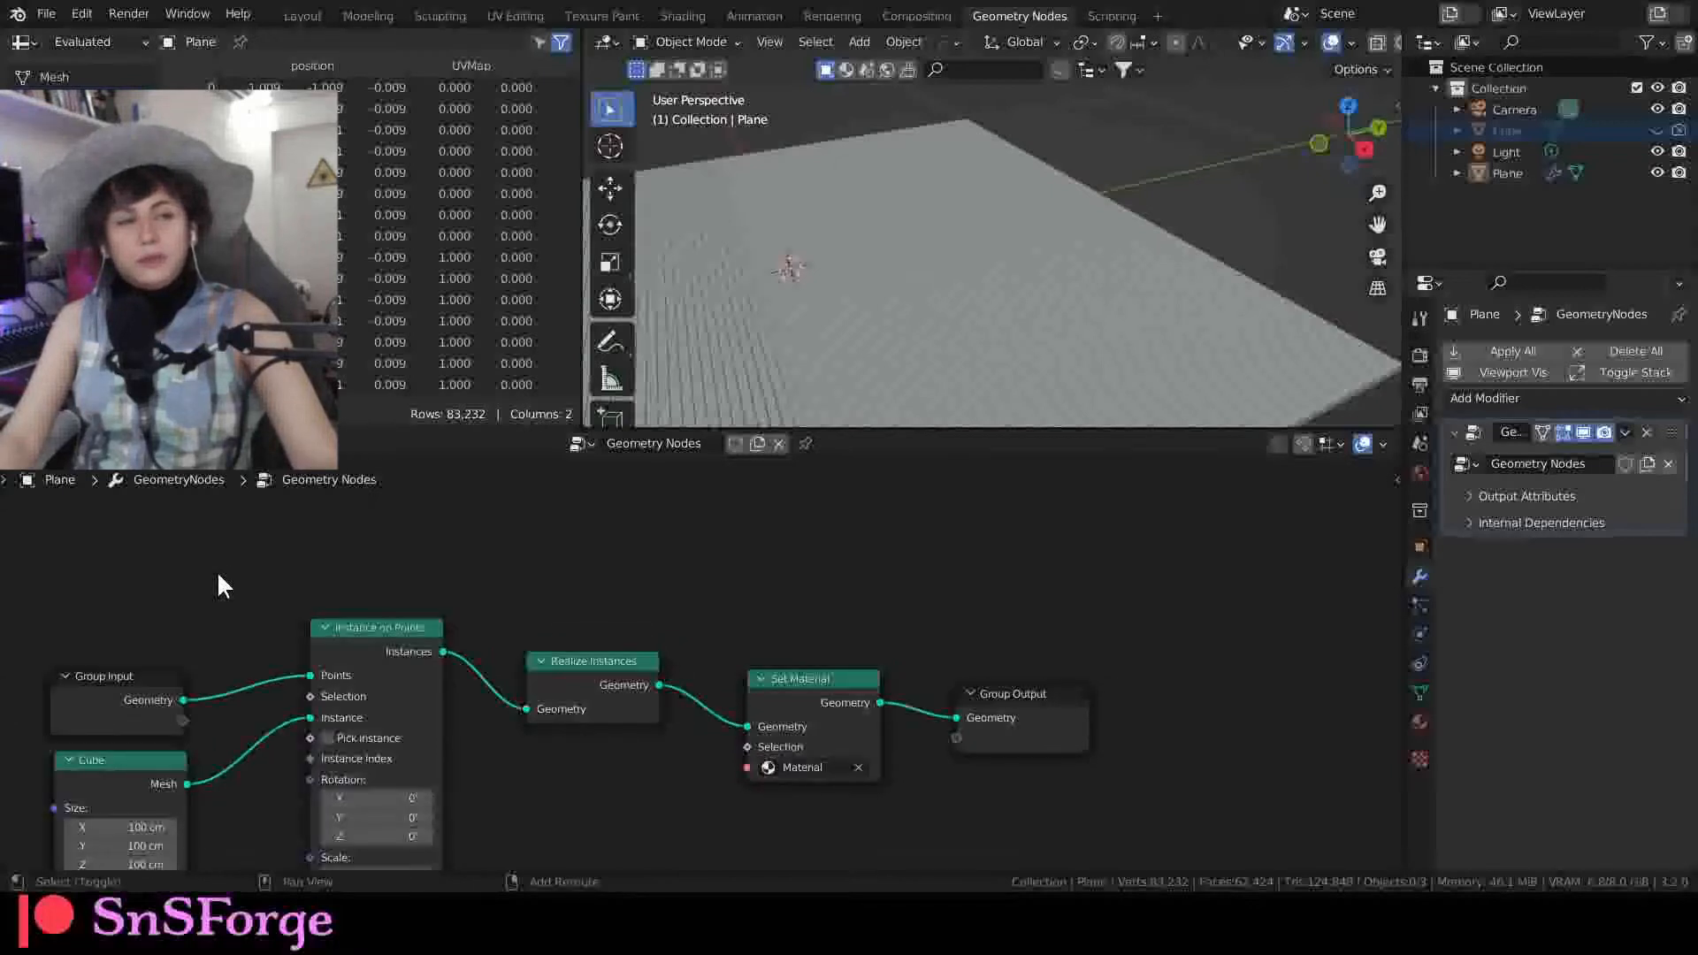
pyautogui.hotkey('shift', 'a')
pyautogui.click(219, 574)
pyautogui.write('image')
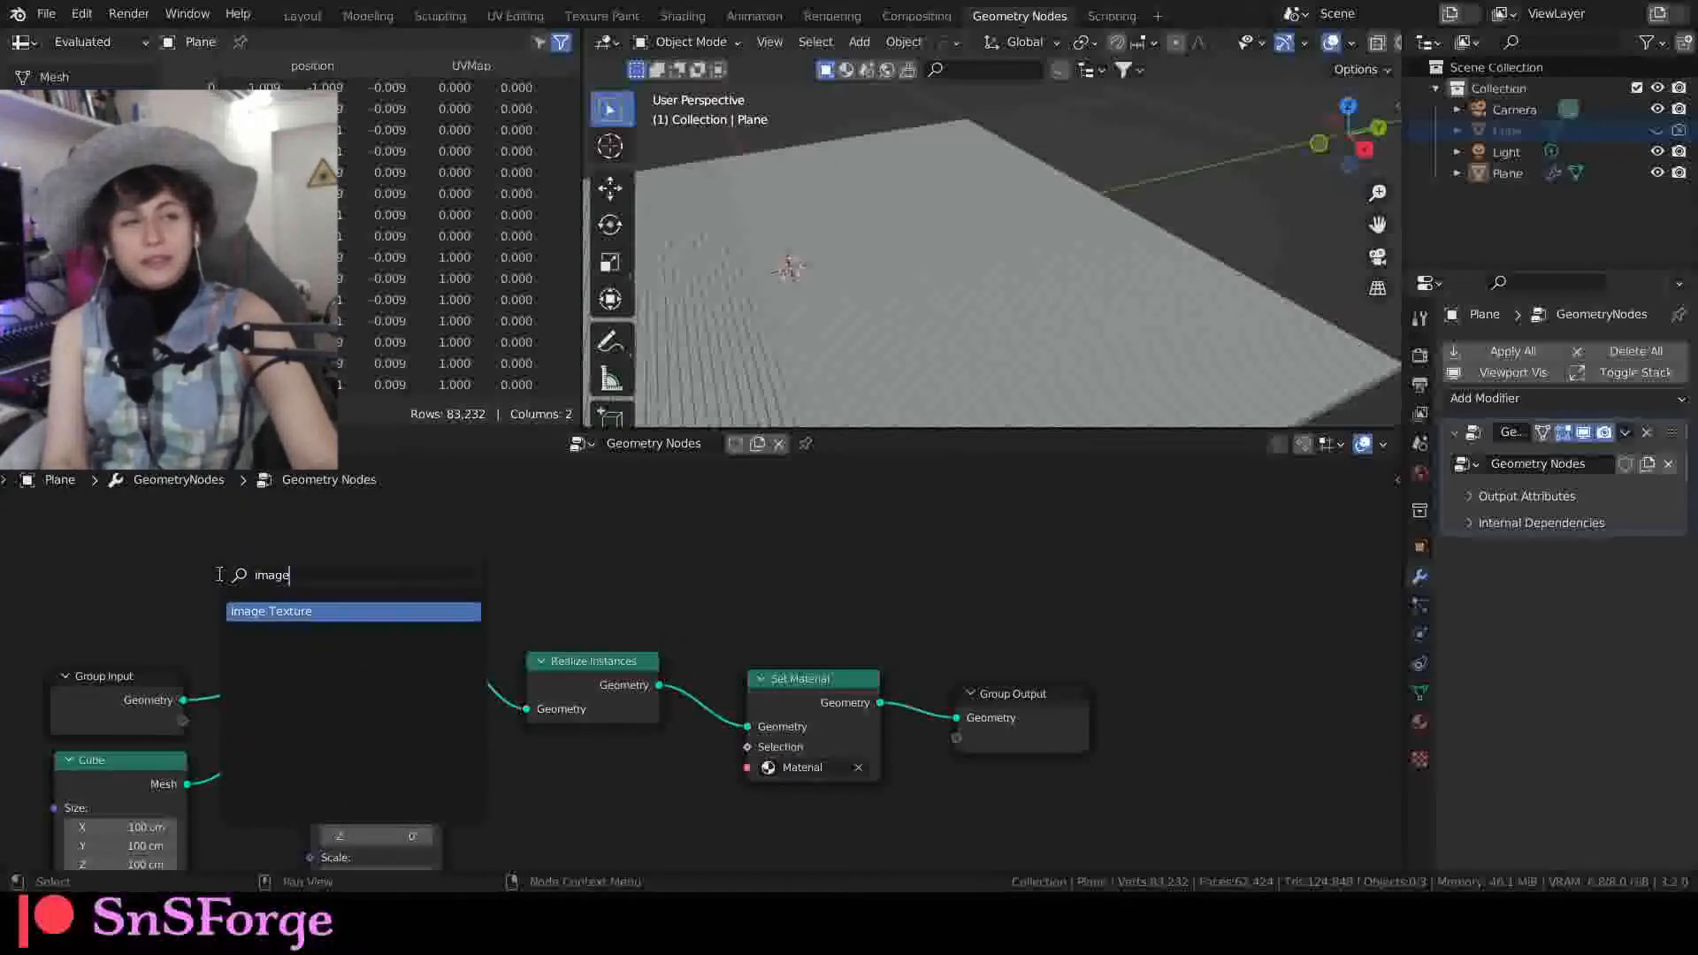
pyautogui.press('Return')
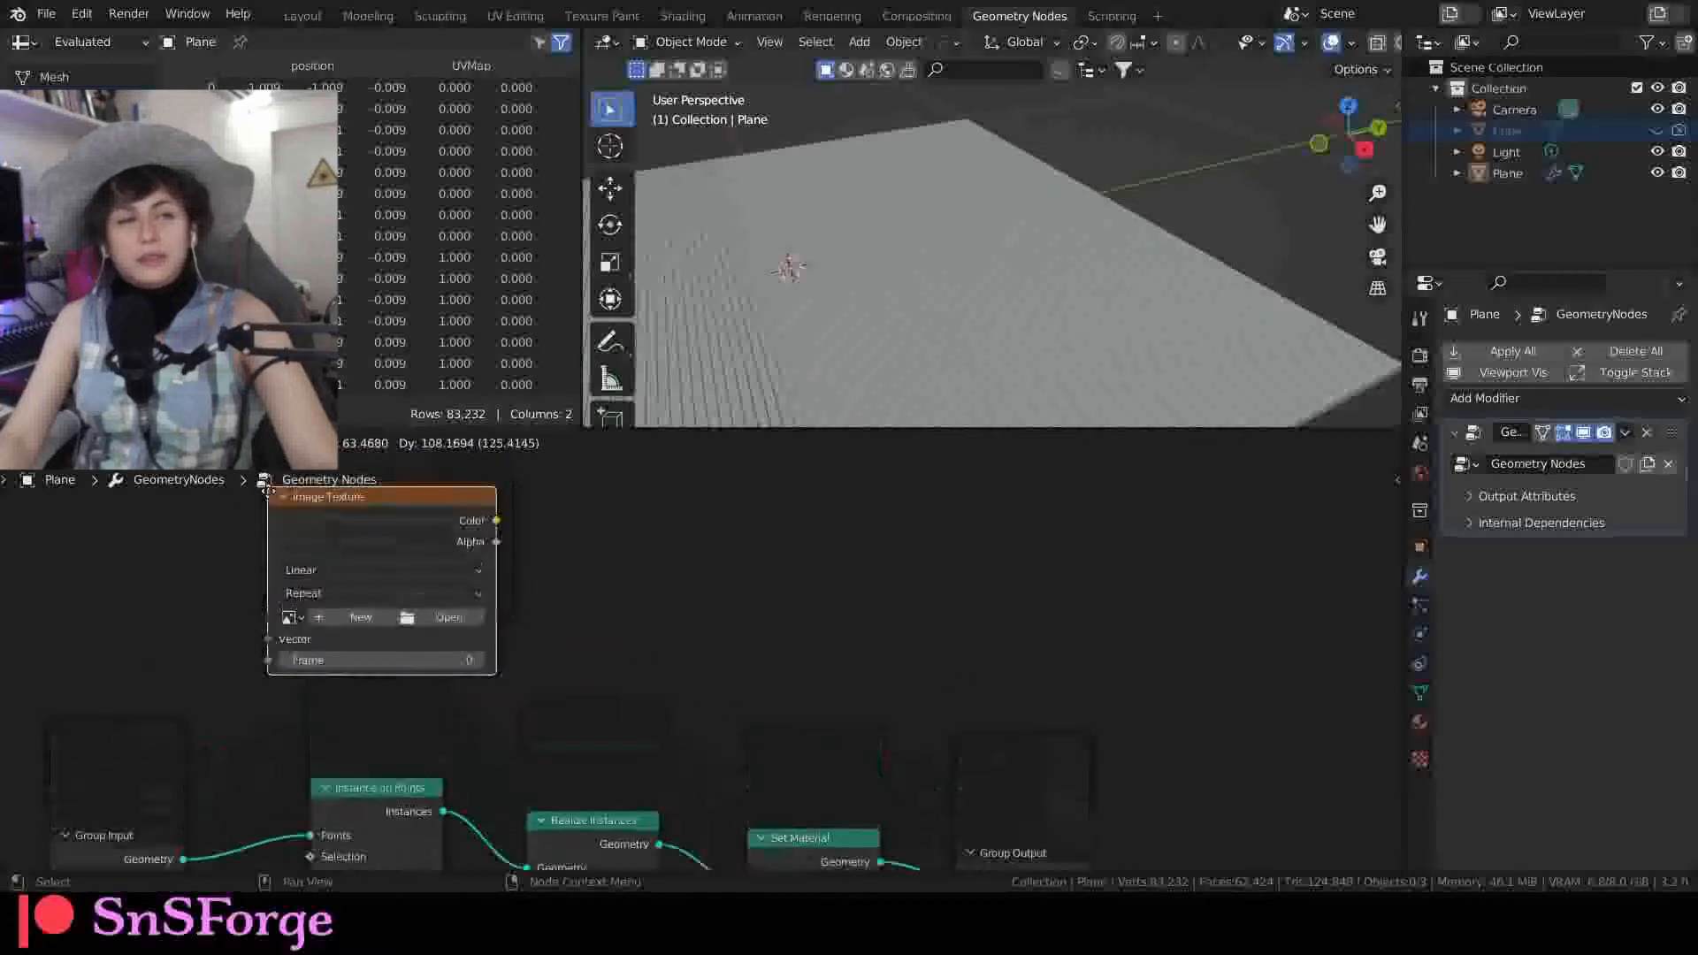
pyautogui.click(282, 548)
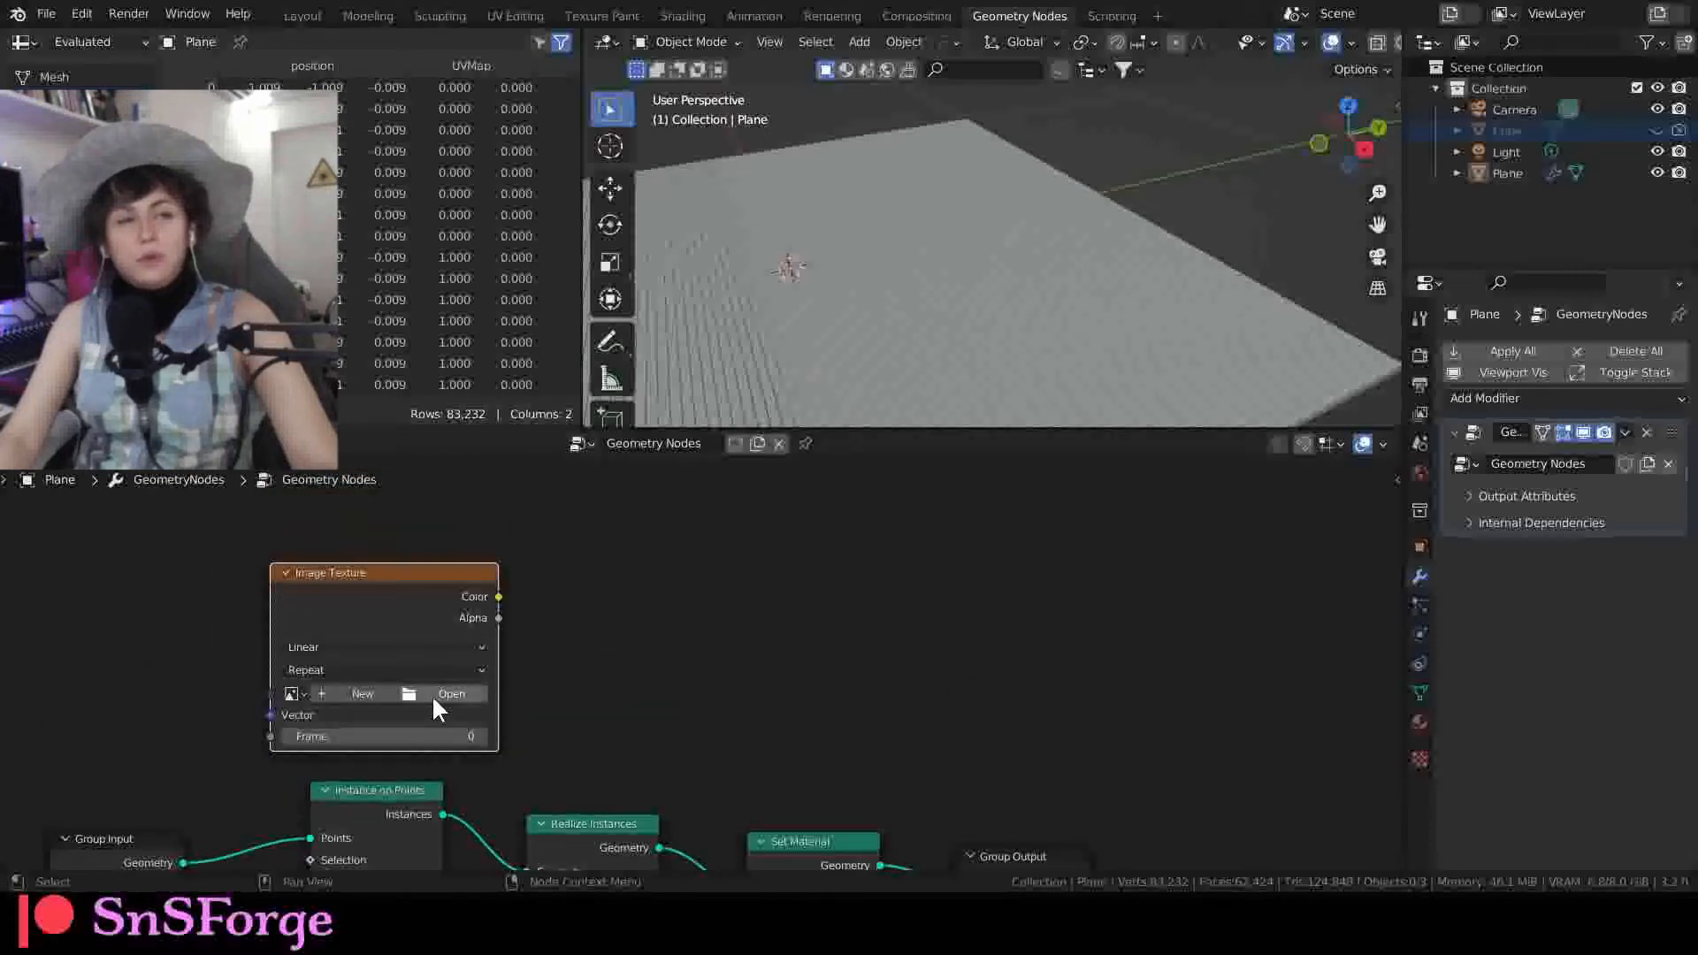
pyautogui.moveTo(240, 691); pyautogui.dragTo(319, 652, button='middle')
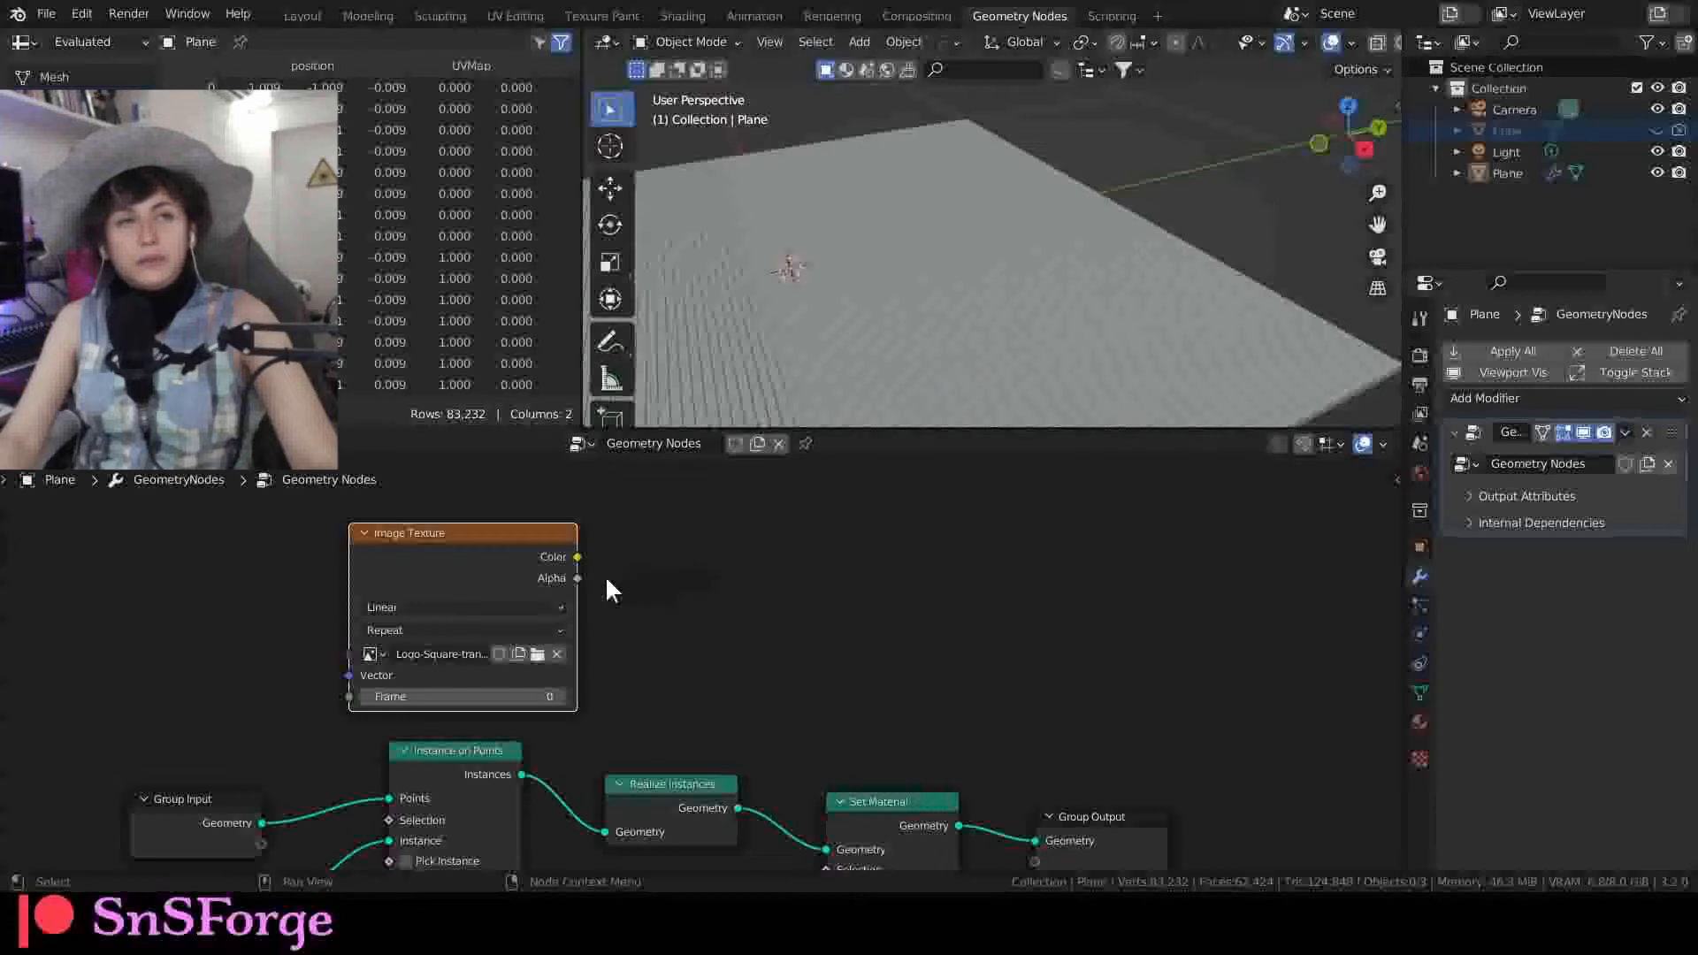
# Step: Switch the viewport to Material Preview and connect the Image Texture's Vector input to a new Group Input socket
pyautogui.press('z')
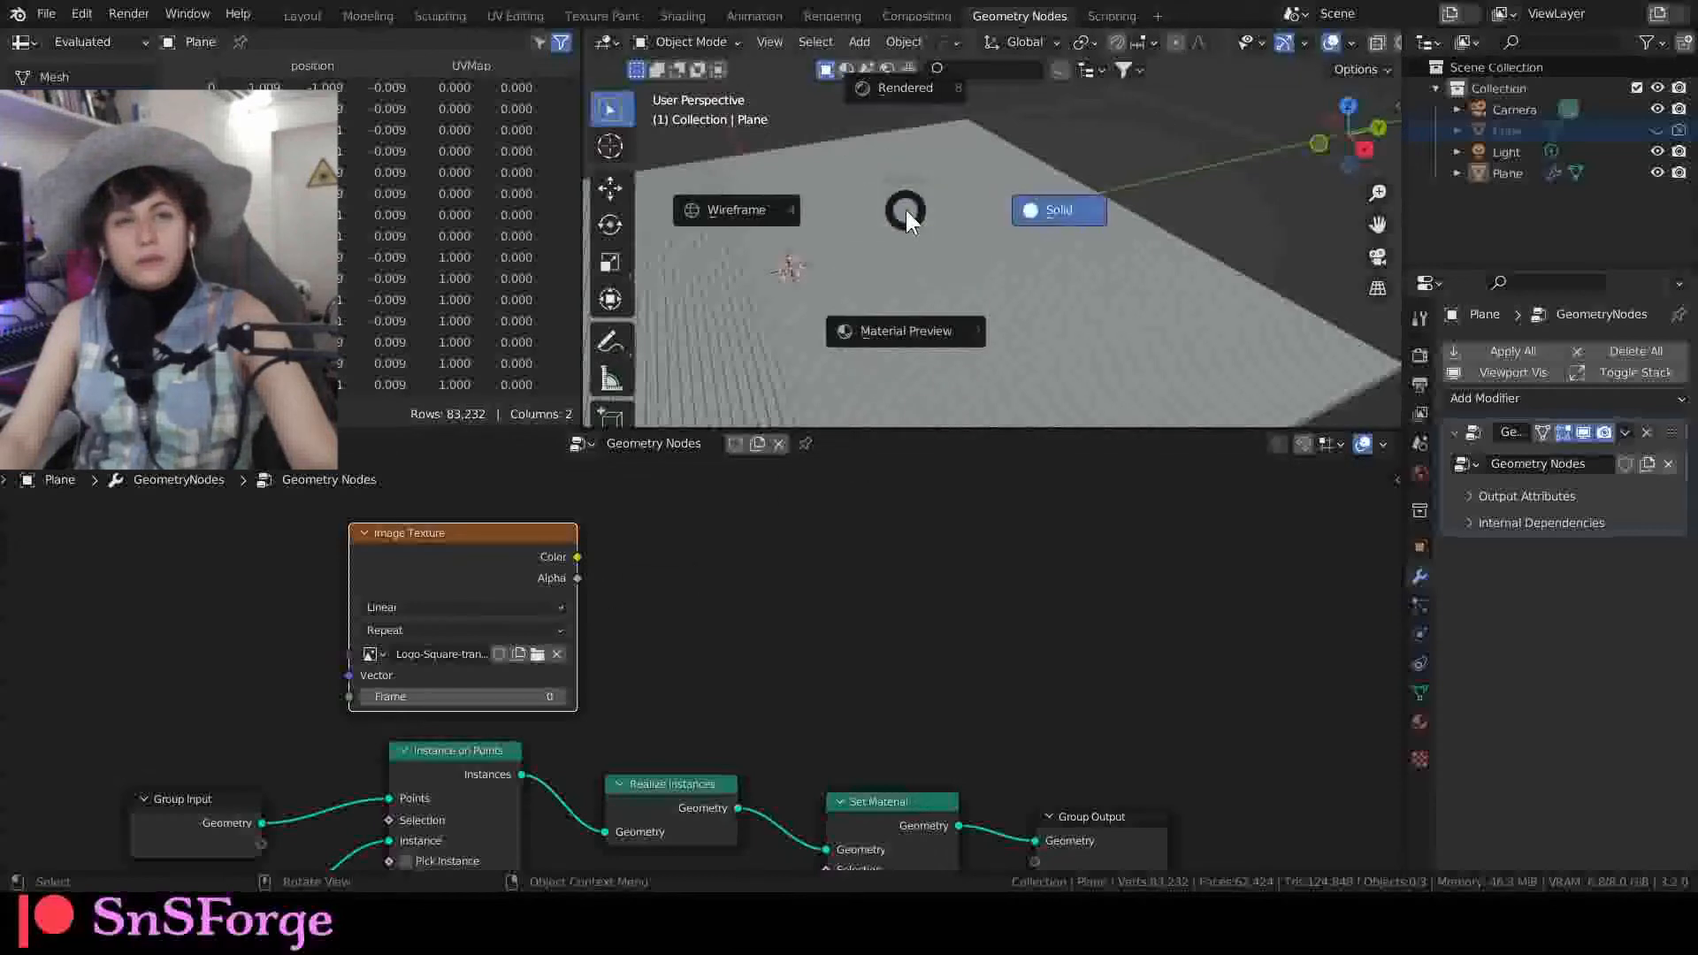
pyautogui.click(872, 331)
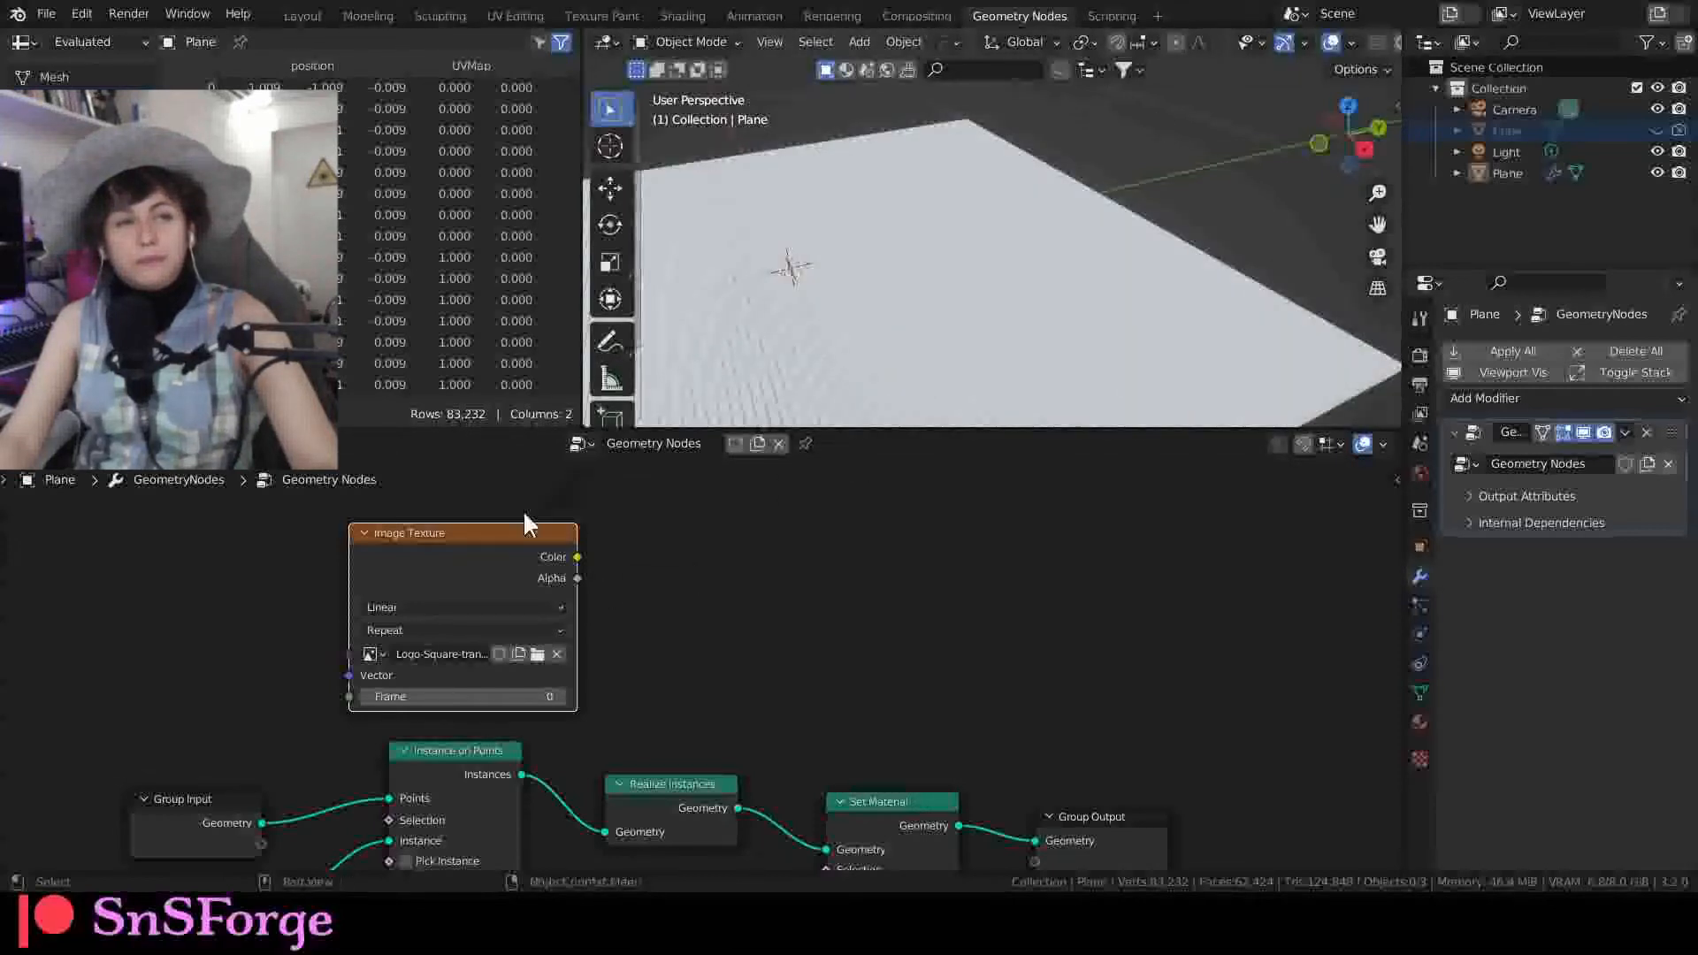
pyautogui.moveTo(285, 683); pyautogui.dragTo(244, 601, button='middle')
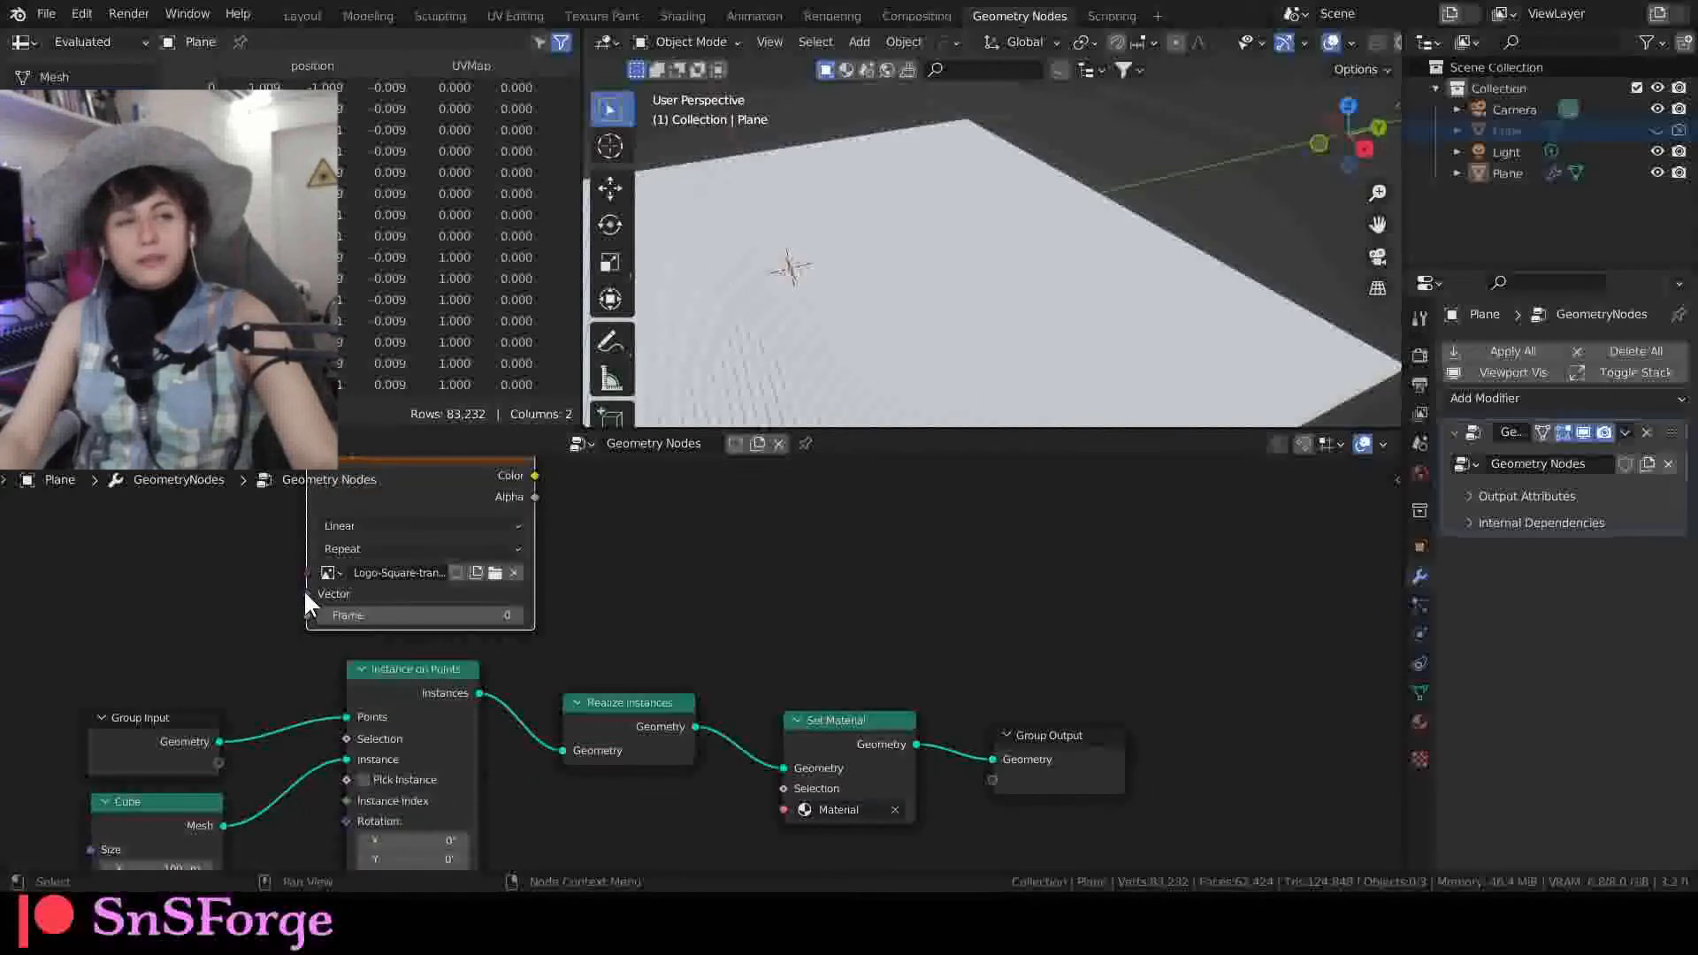
pyautogui.moveTo(305, 591); pyautogui.dragTo(220, 760)
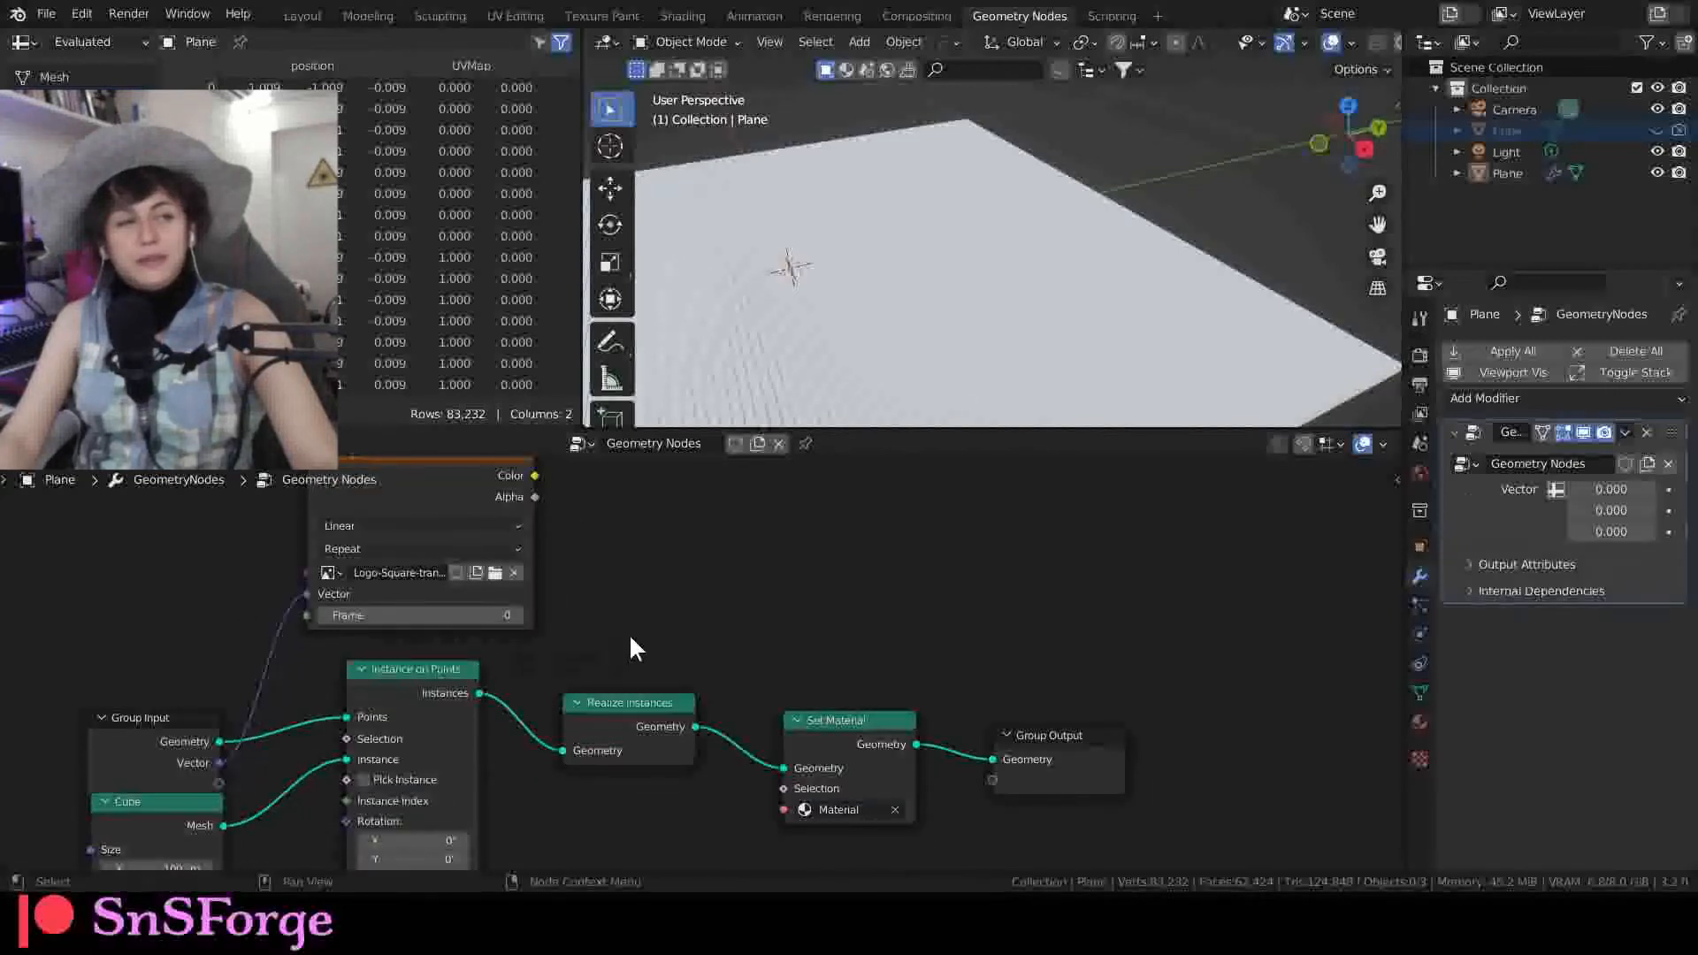
# Step: Connect the Image Texture's Color to a new Group Output socket and move the Group Input node slightly up
pyautogui.moveTo(629, 633); pyautogui.dragTo(396, 644, button='middle')
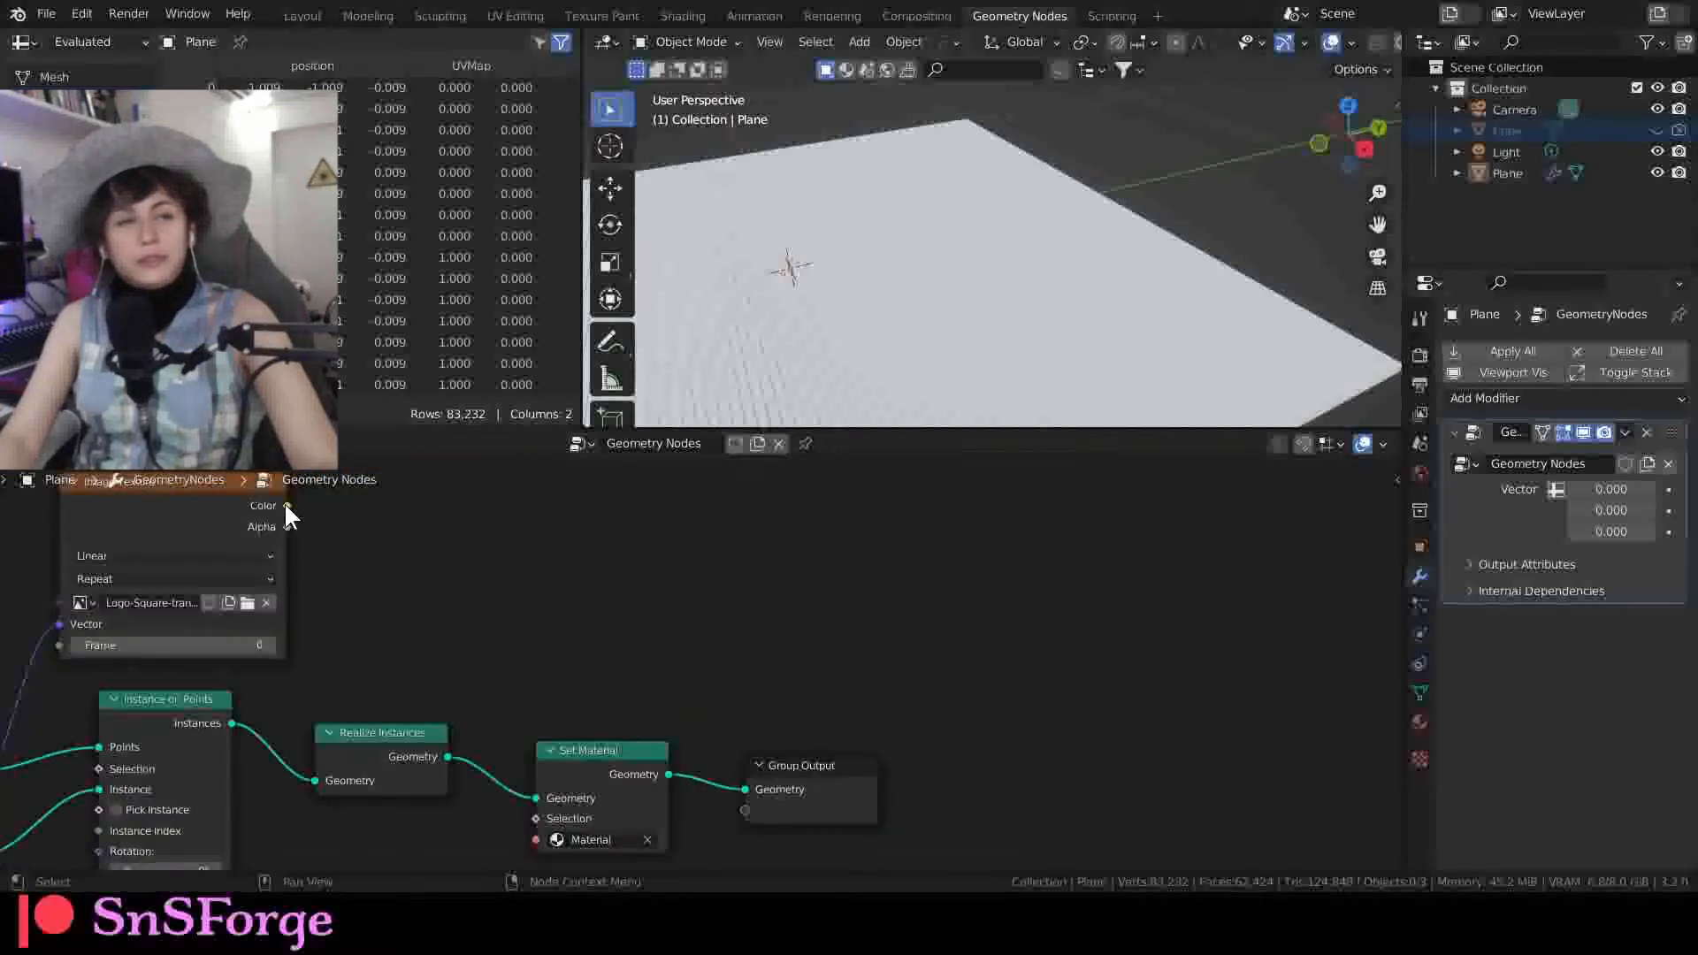
pyautogui.moveTo(286, 507); pyautogui.dragTo(744, 810)
pyautogui.moveTo(585, 635); pyautogui.dragTo(813, 607, button='middle')
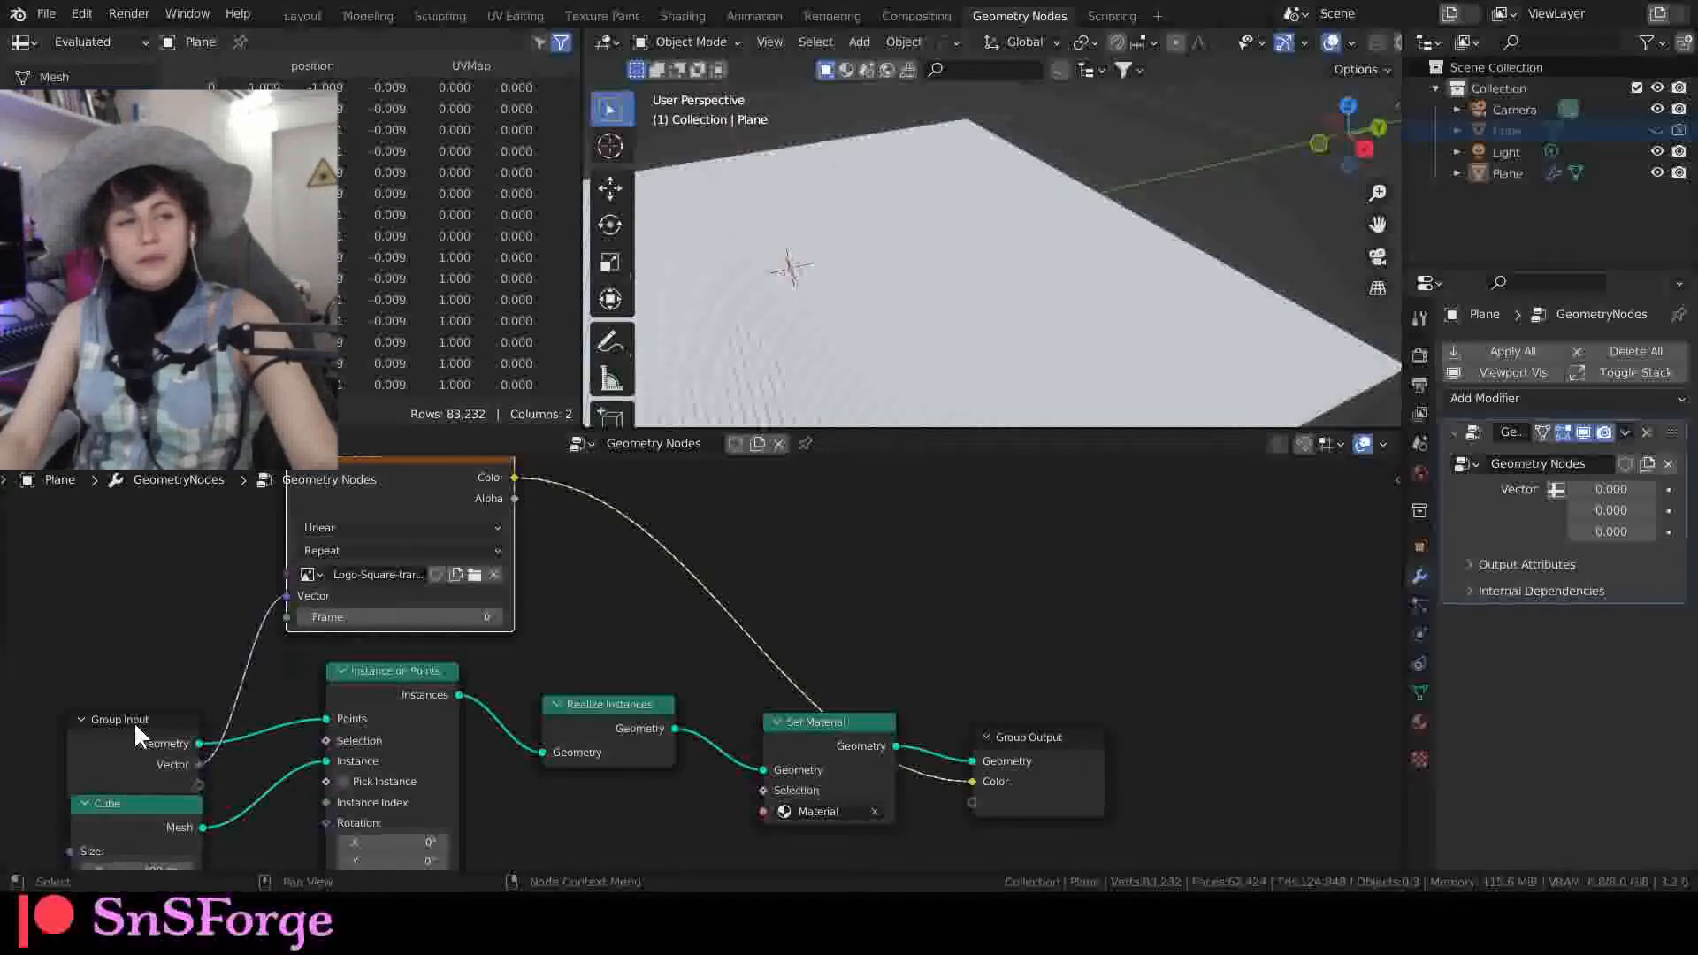
pyautogui.moveTo(134, 720); pyautogui.dragTo(137, 700)
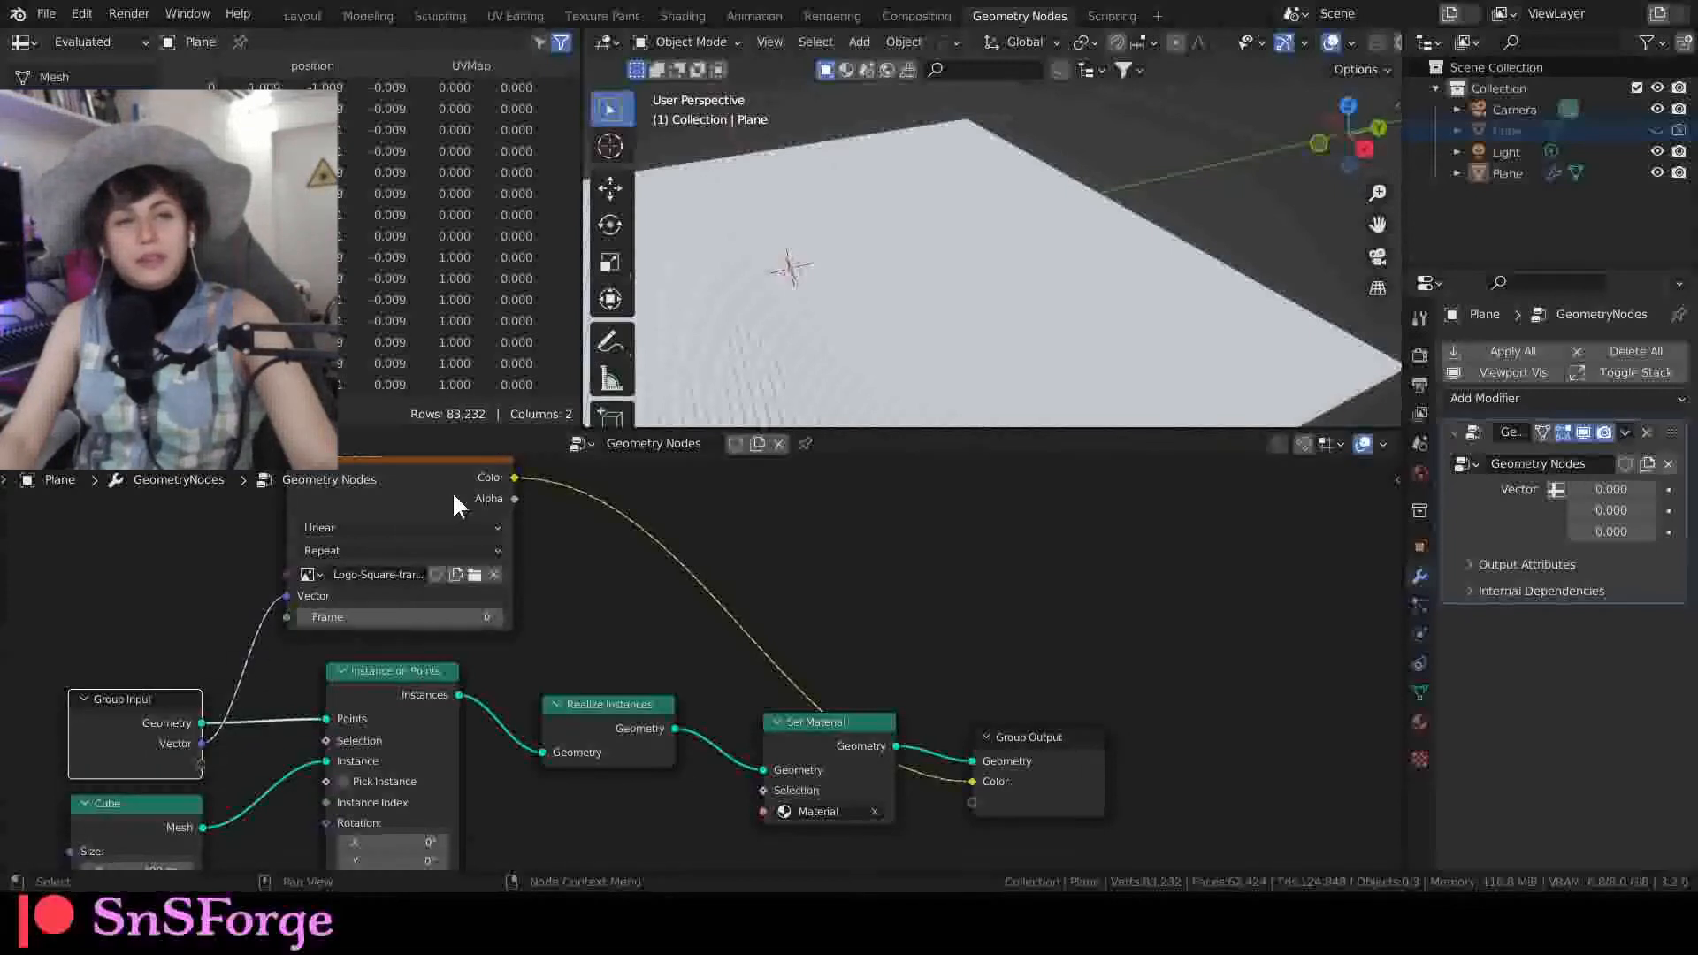
pyautogui.moveTo(828, 533); pyautogui.dragTo(684, 527, button='middle')
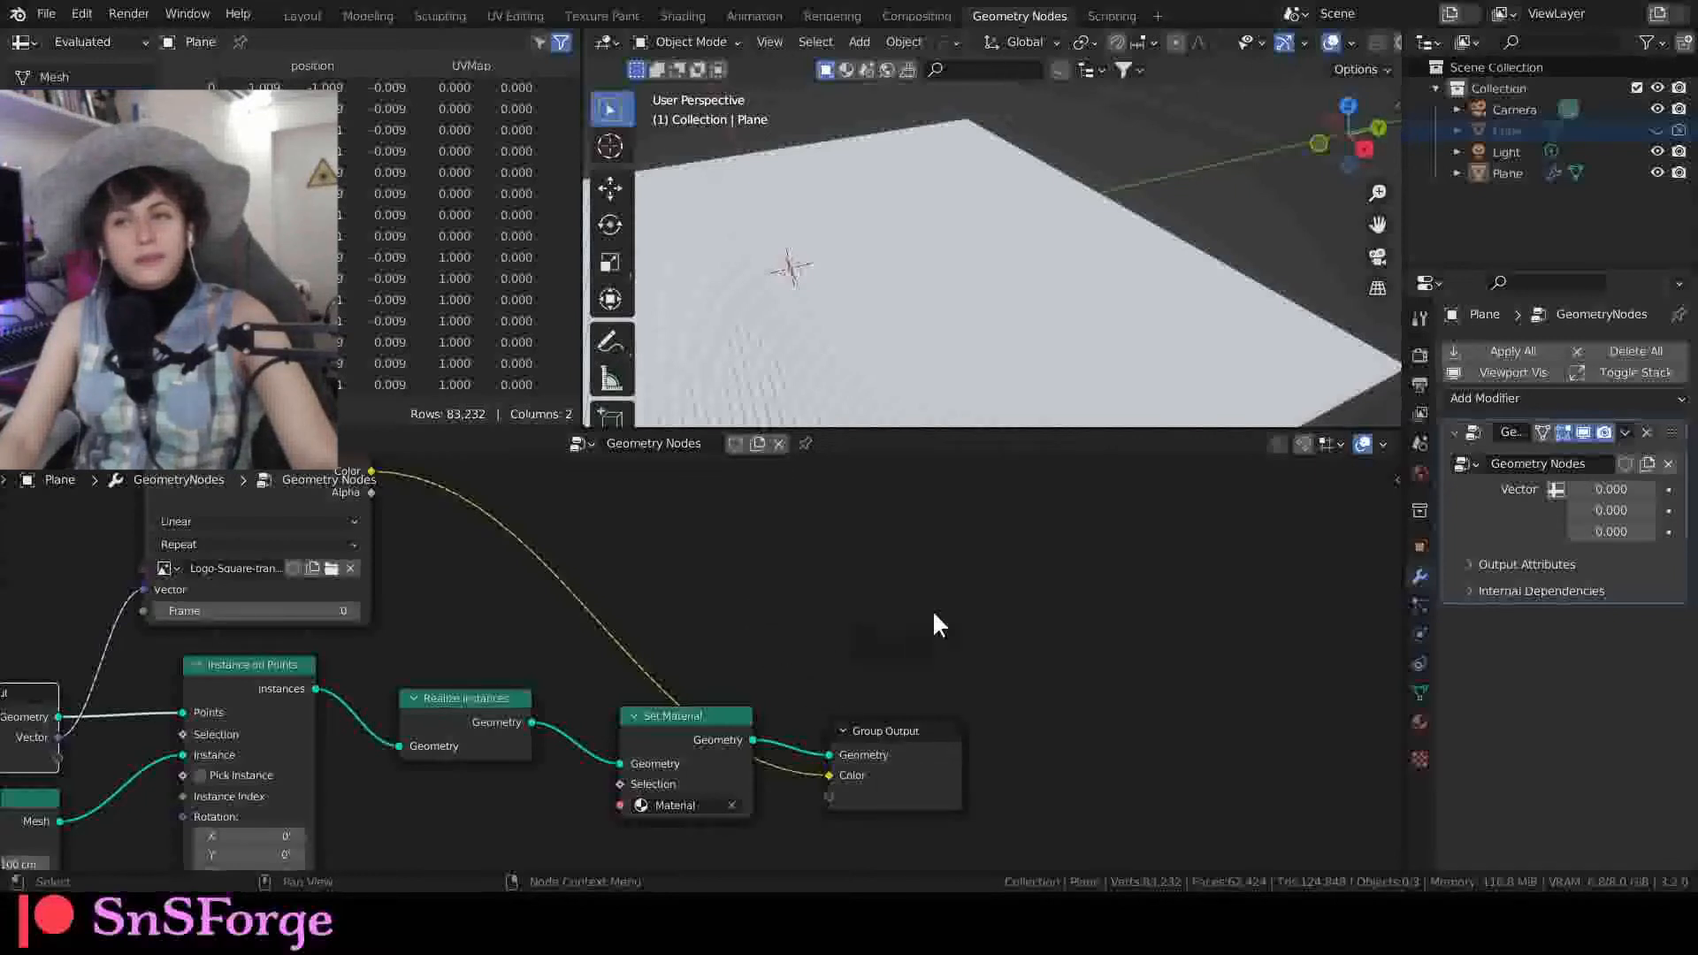
# Step: Drive the modifier's Vector input with the UVMap attribute and expand the modifier's output attributes
pyautogui.click(1557, 489)
pyautogui.click(1591, 489)
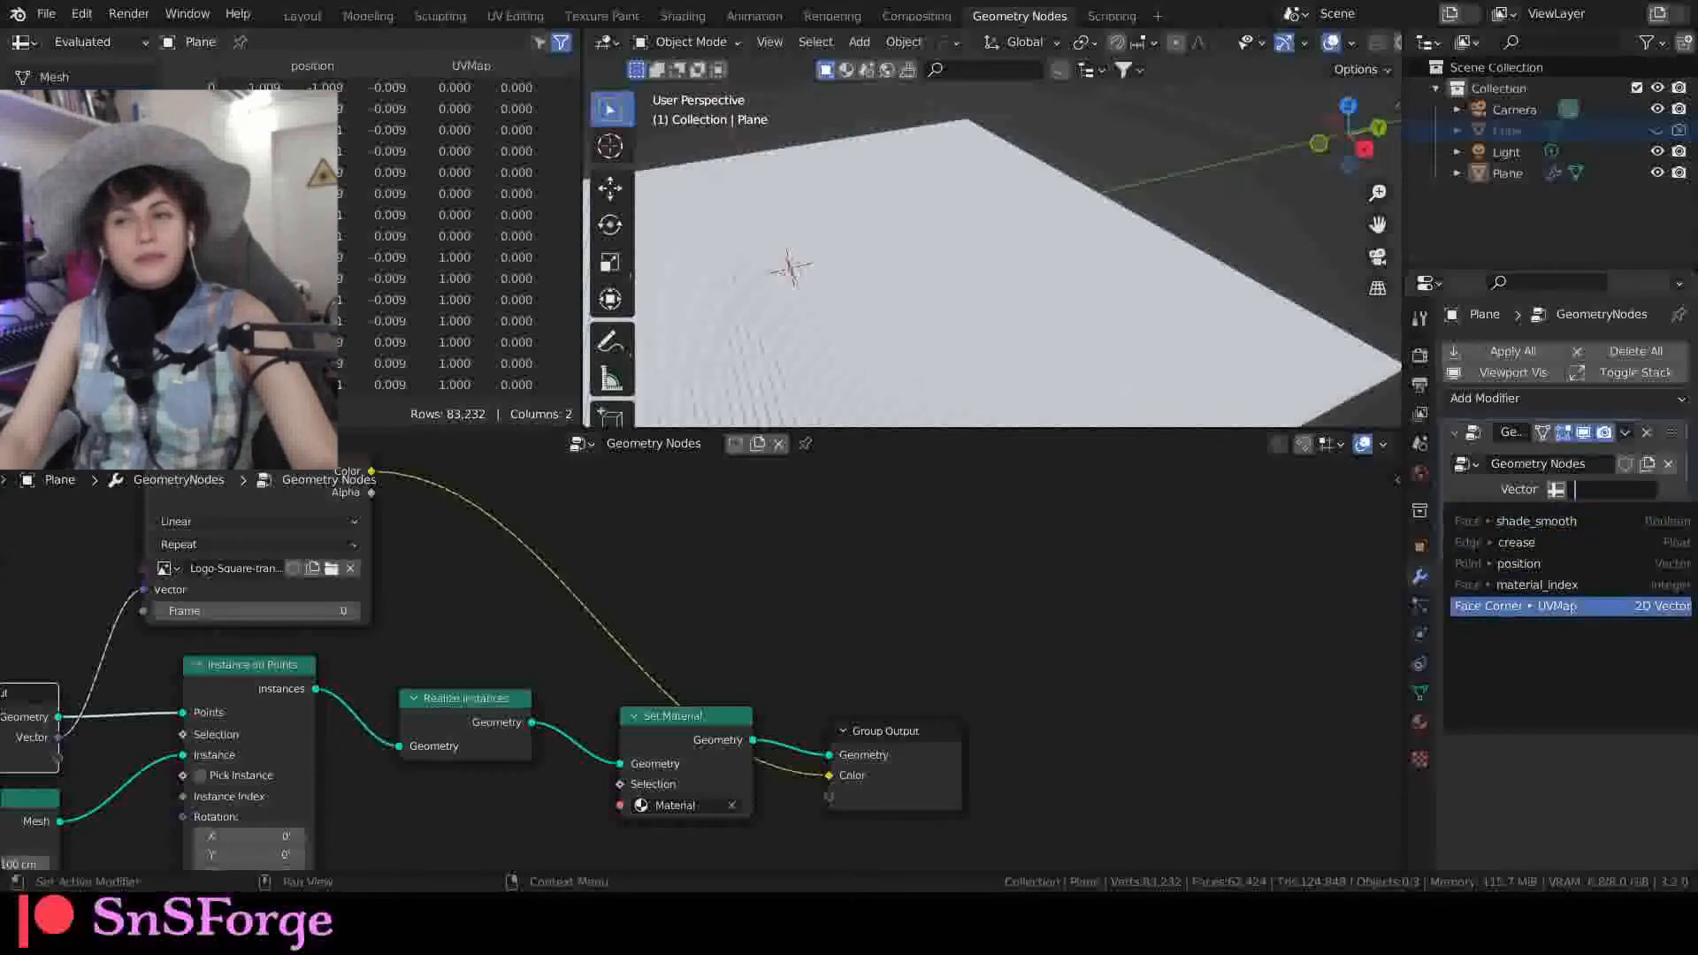
pyautogui.click(1570, 606)
pyautogui.click(1468, 522)
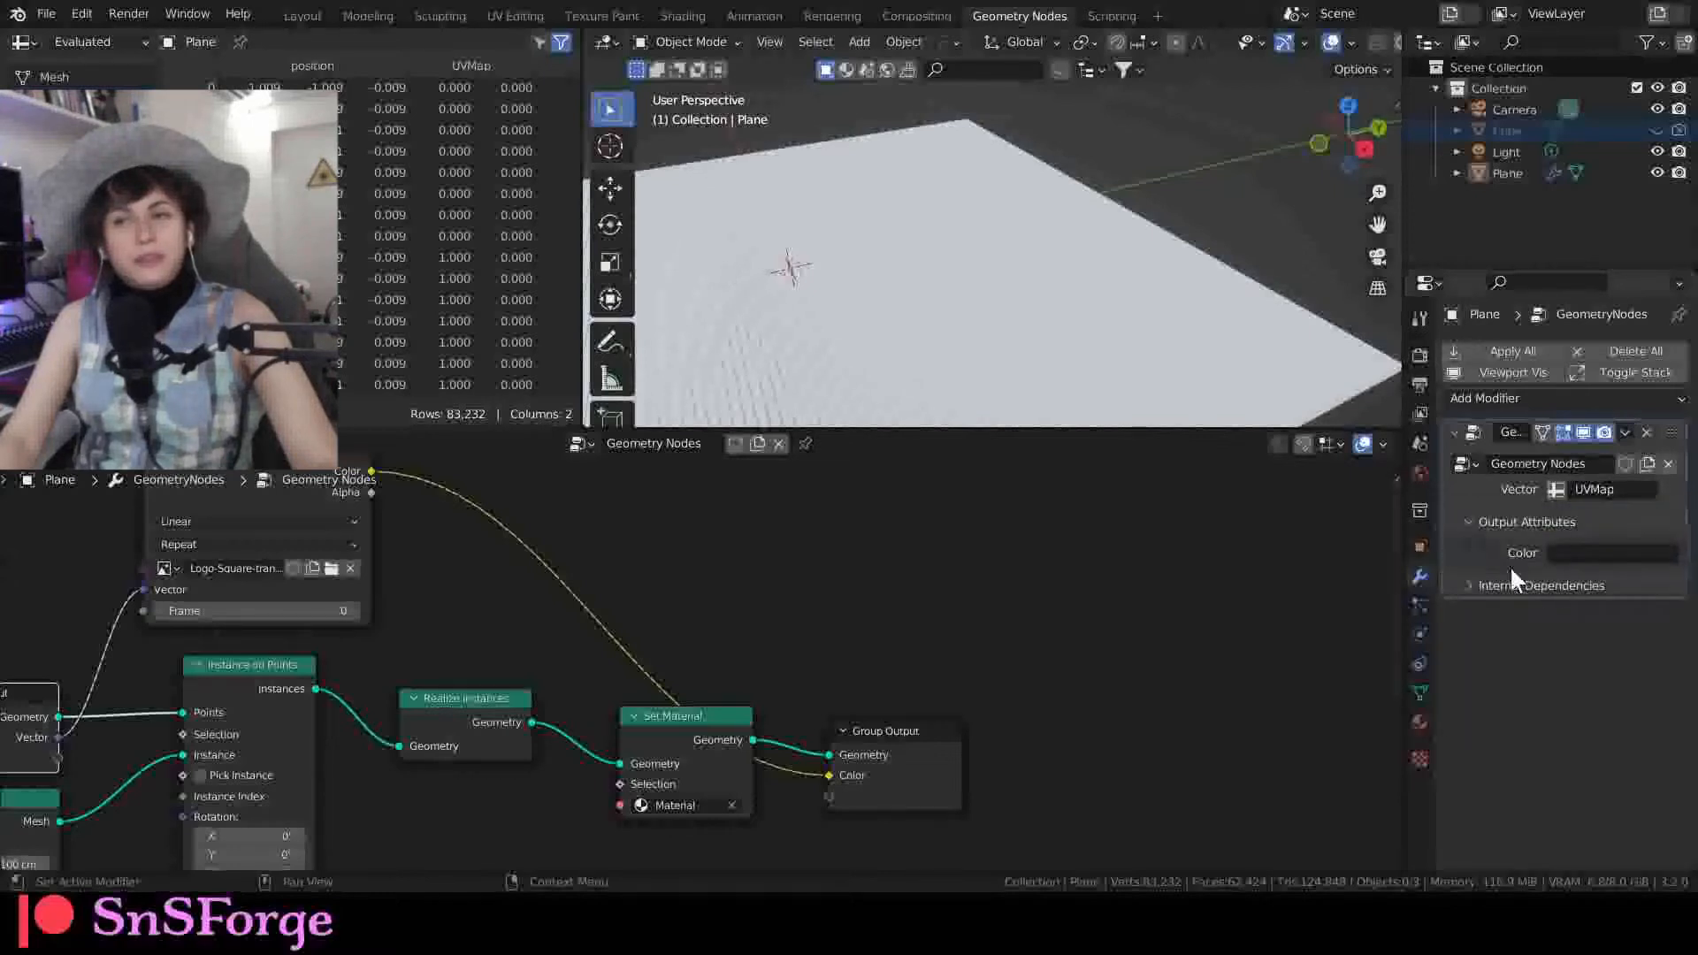
# Step: Name the modifier's Color output attribute ImageTexture
pyautogui.click(1580, 553)
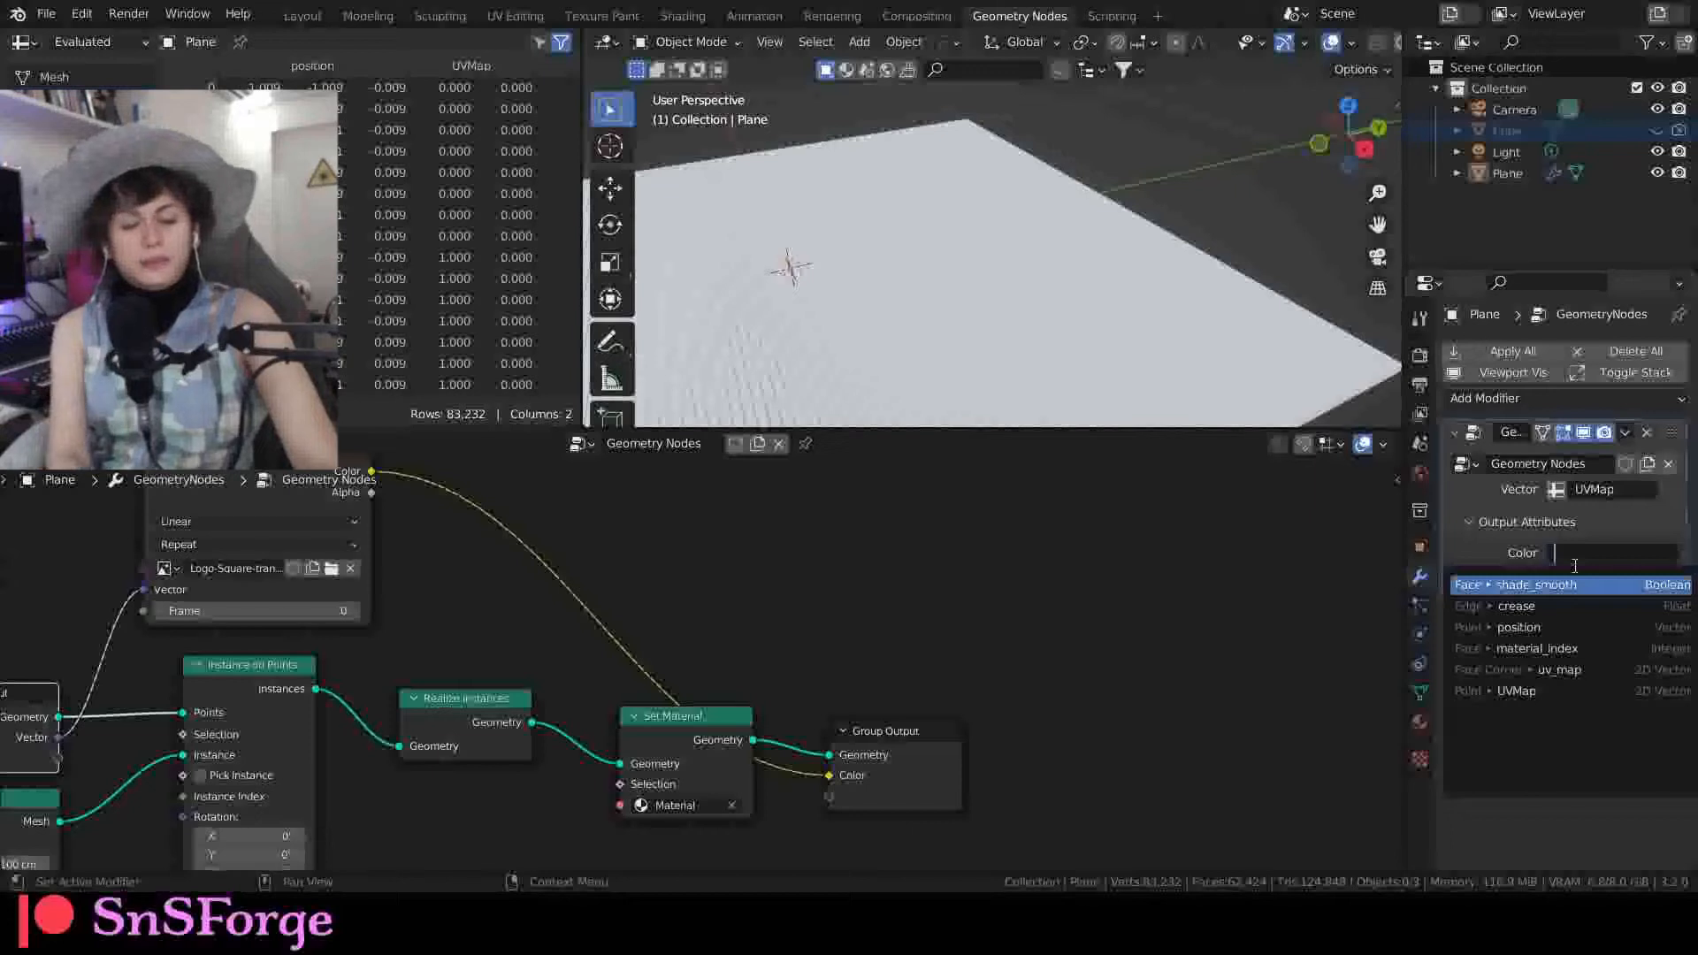
pyautogui.write('Image')
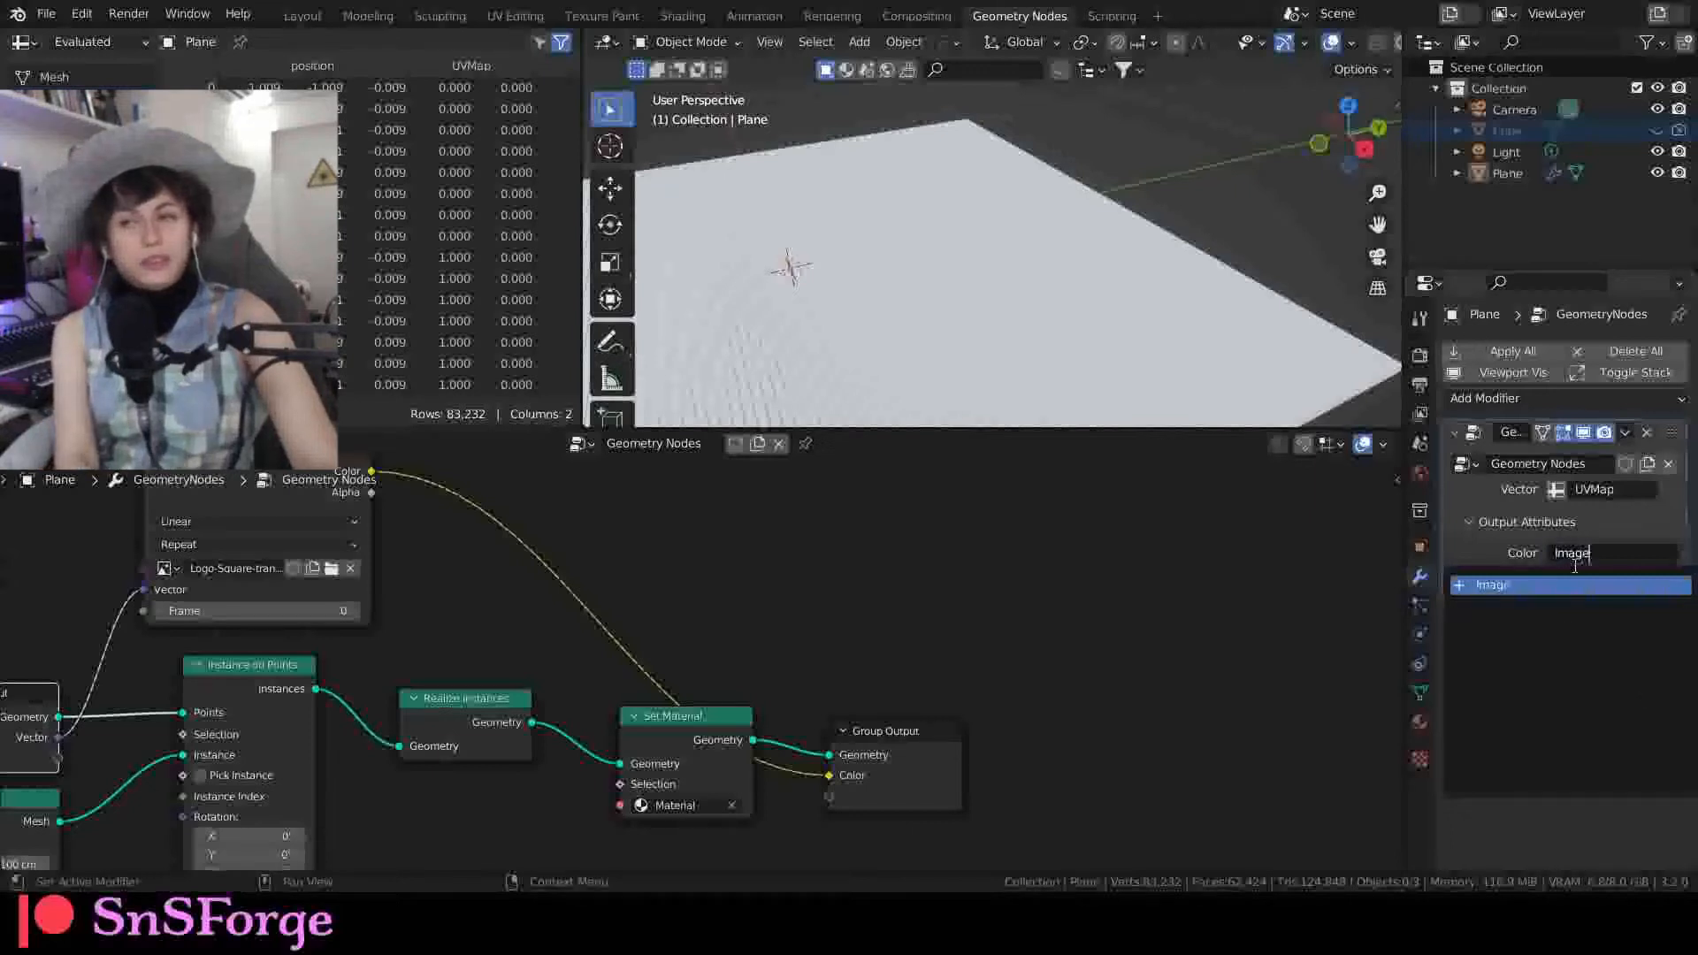
pyautogui.write('Textu')
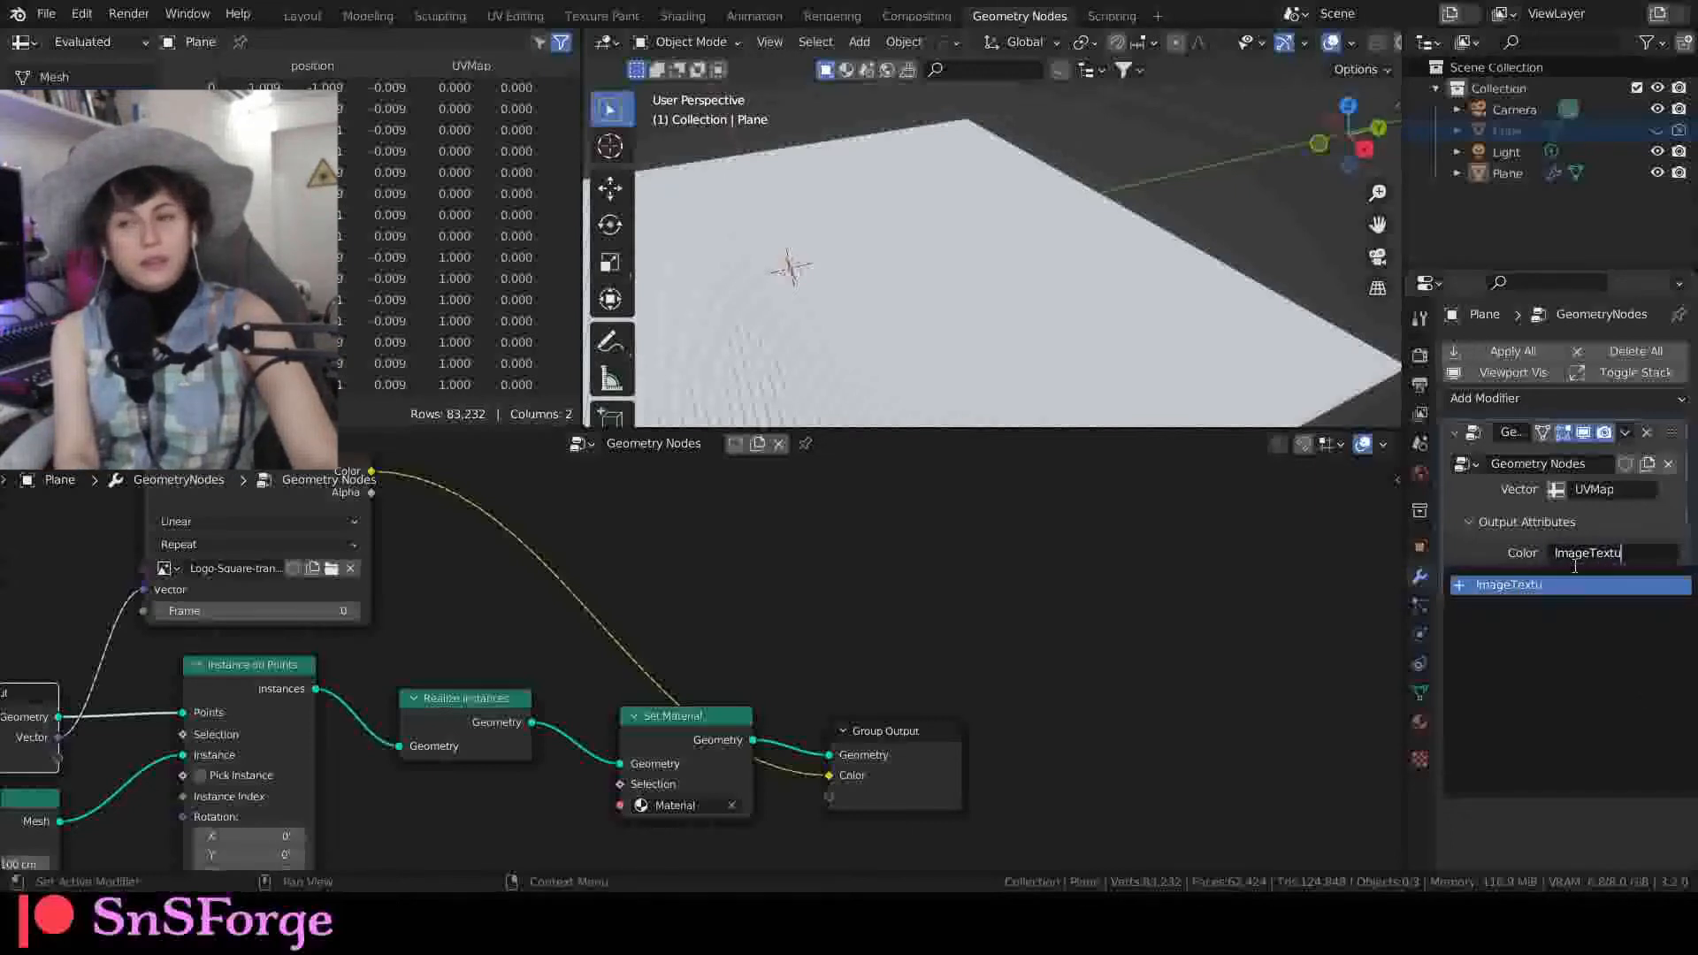
pyautogui.write('re')
pyautogui.press('Return')
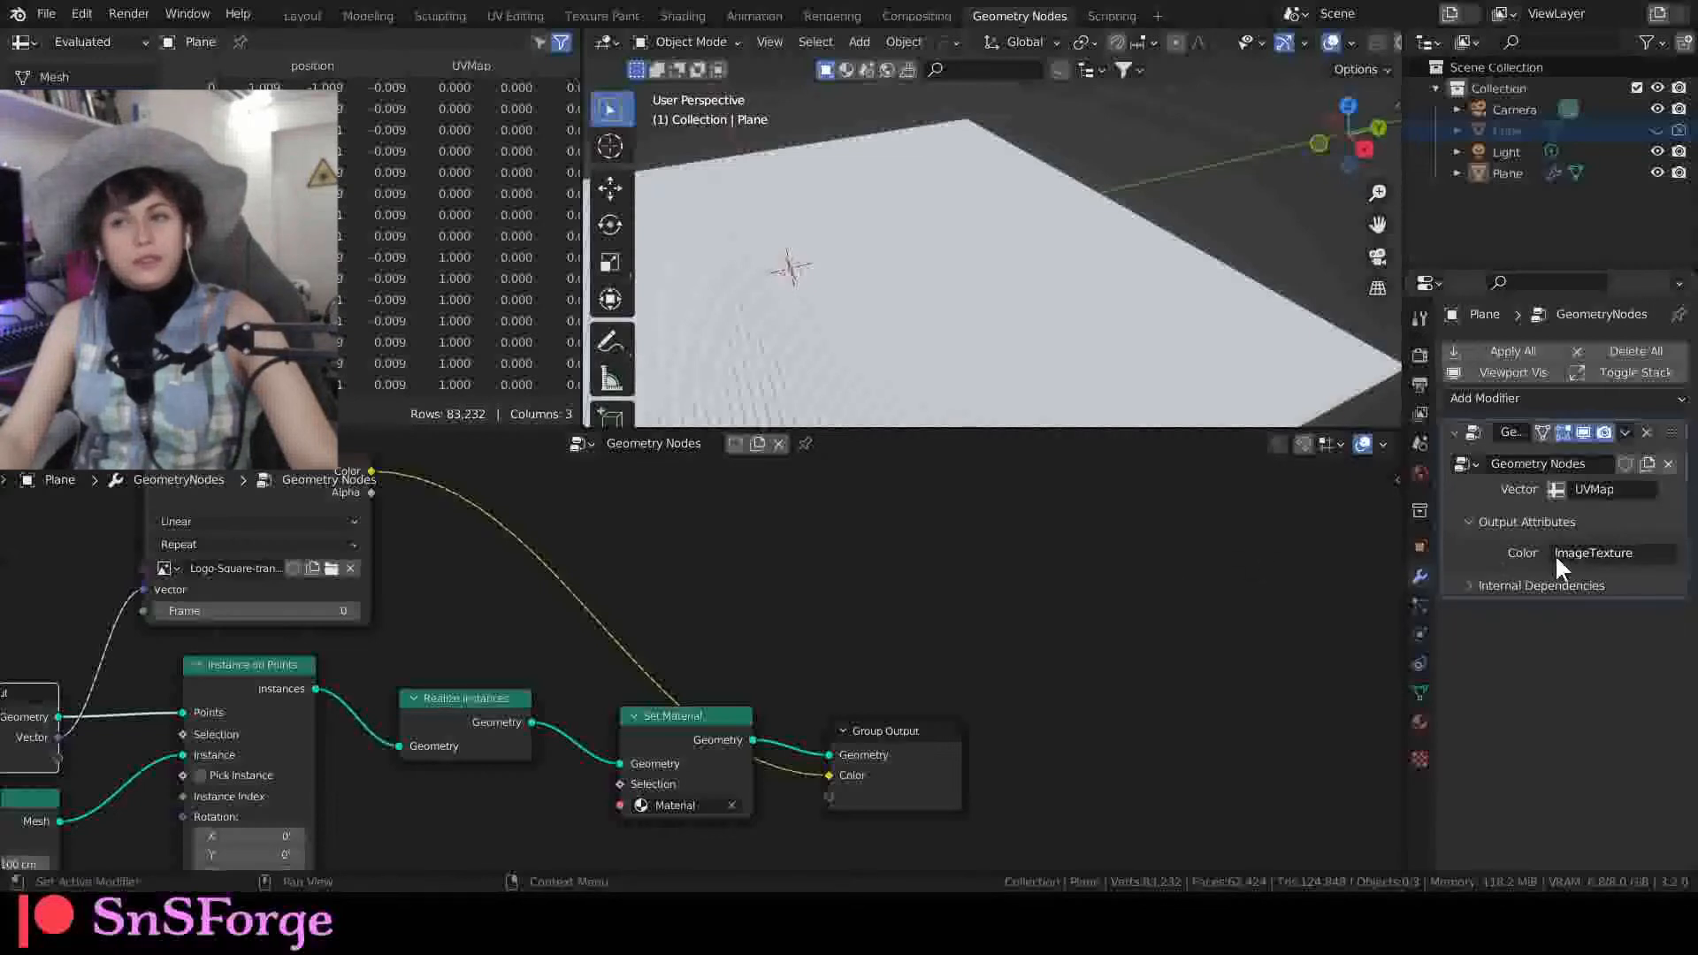
pyautogui.click(1641, 552)
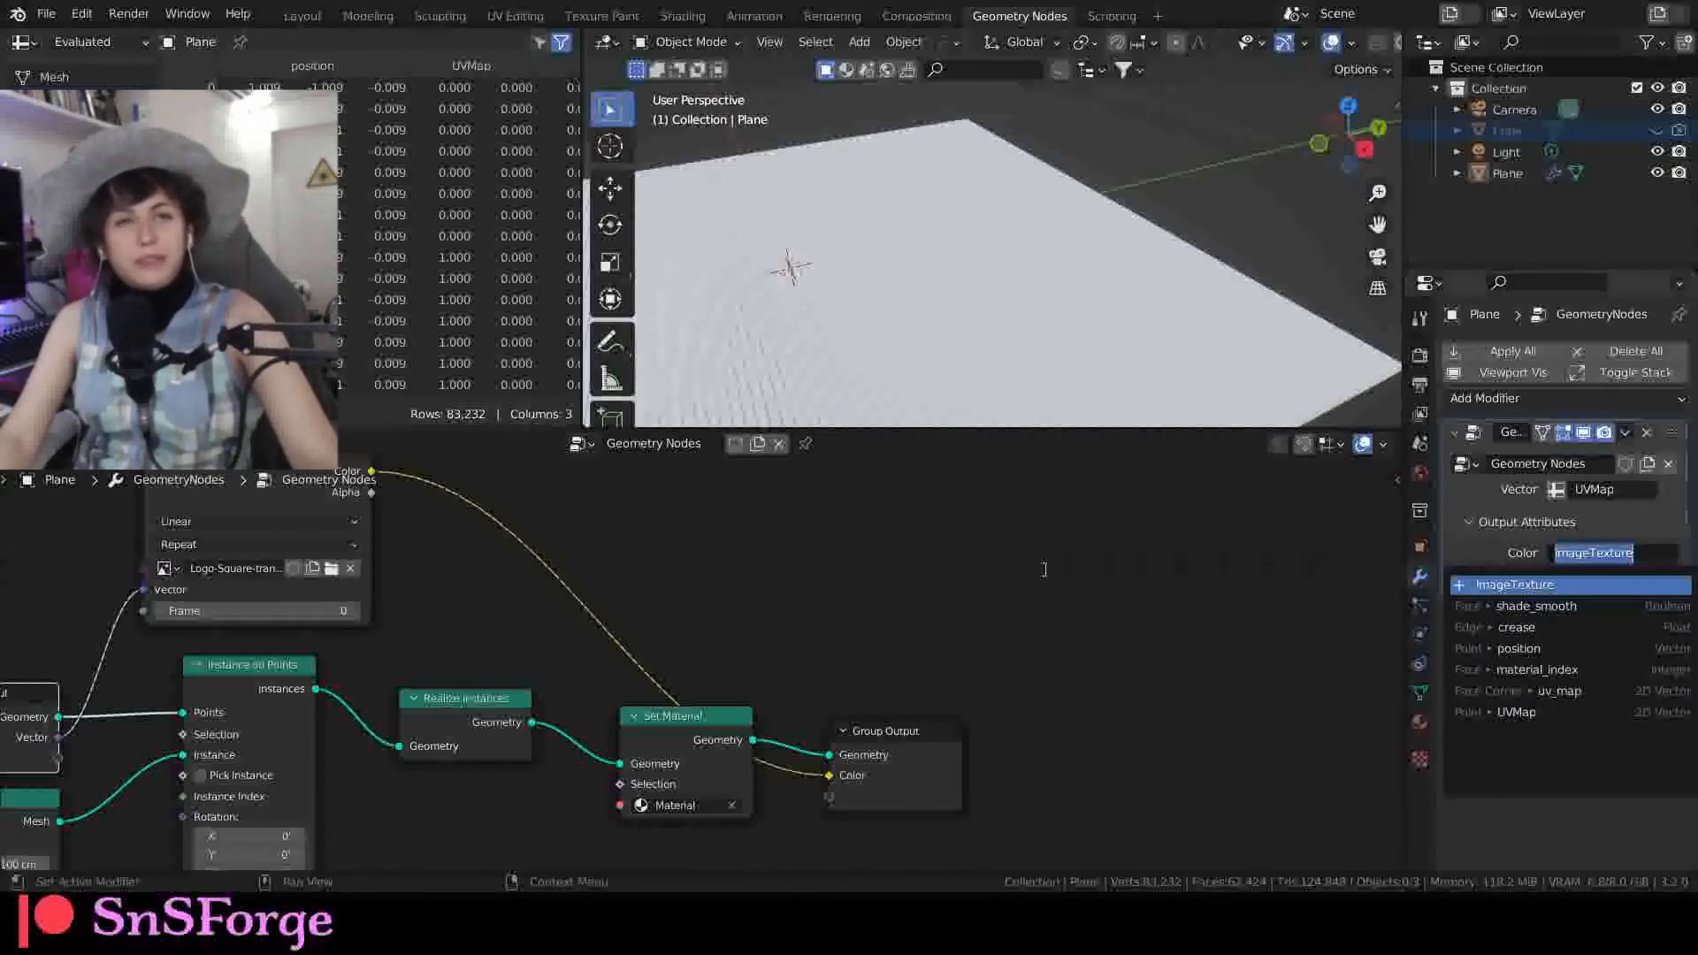
pyautogui.click(898, 581)
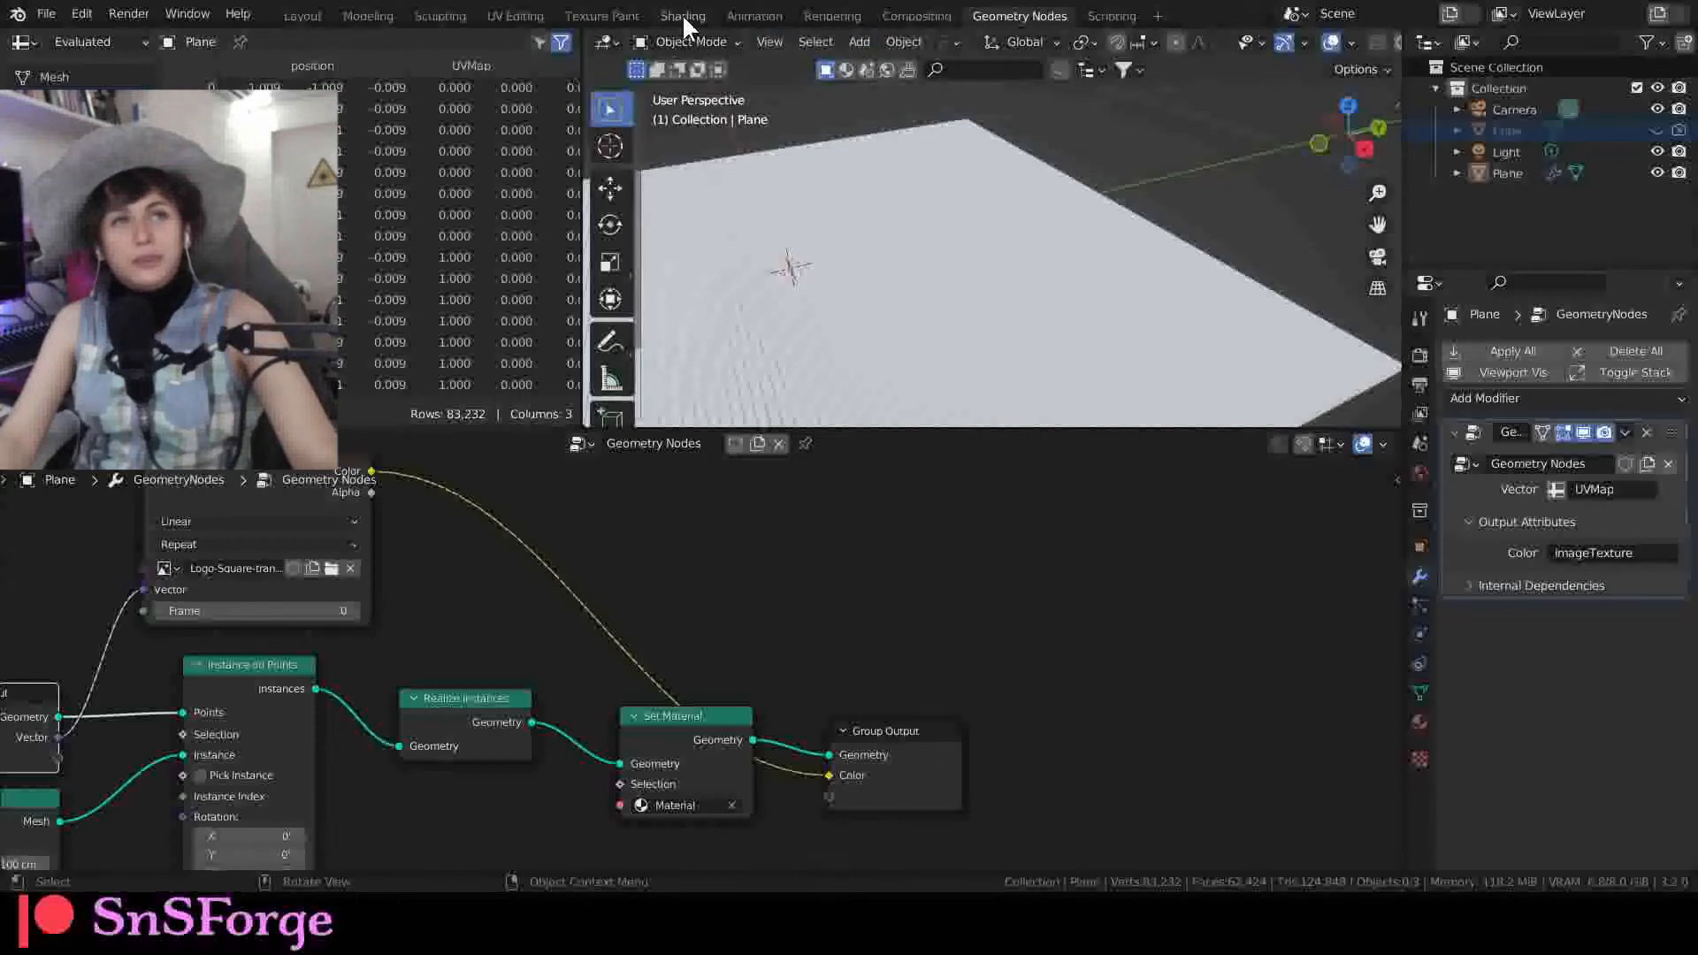
# Step: Enlarge the node editor area and frame the node tree from Group Input to Group Output
pyautogui.moveTo(504, 582); pyautogui.dragTo(588, 539, button='middle')
pyautogui.moveTo(746, 429); pyautogui.dragTo(738, 226)
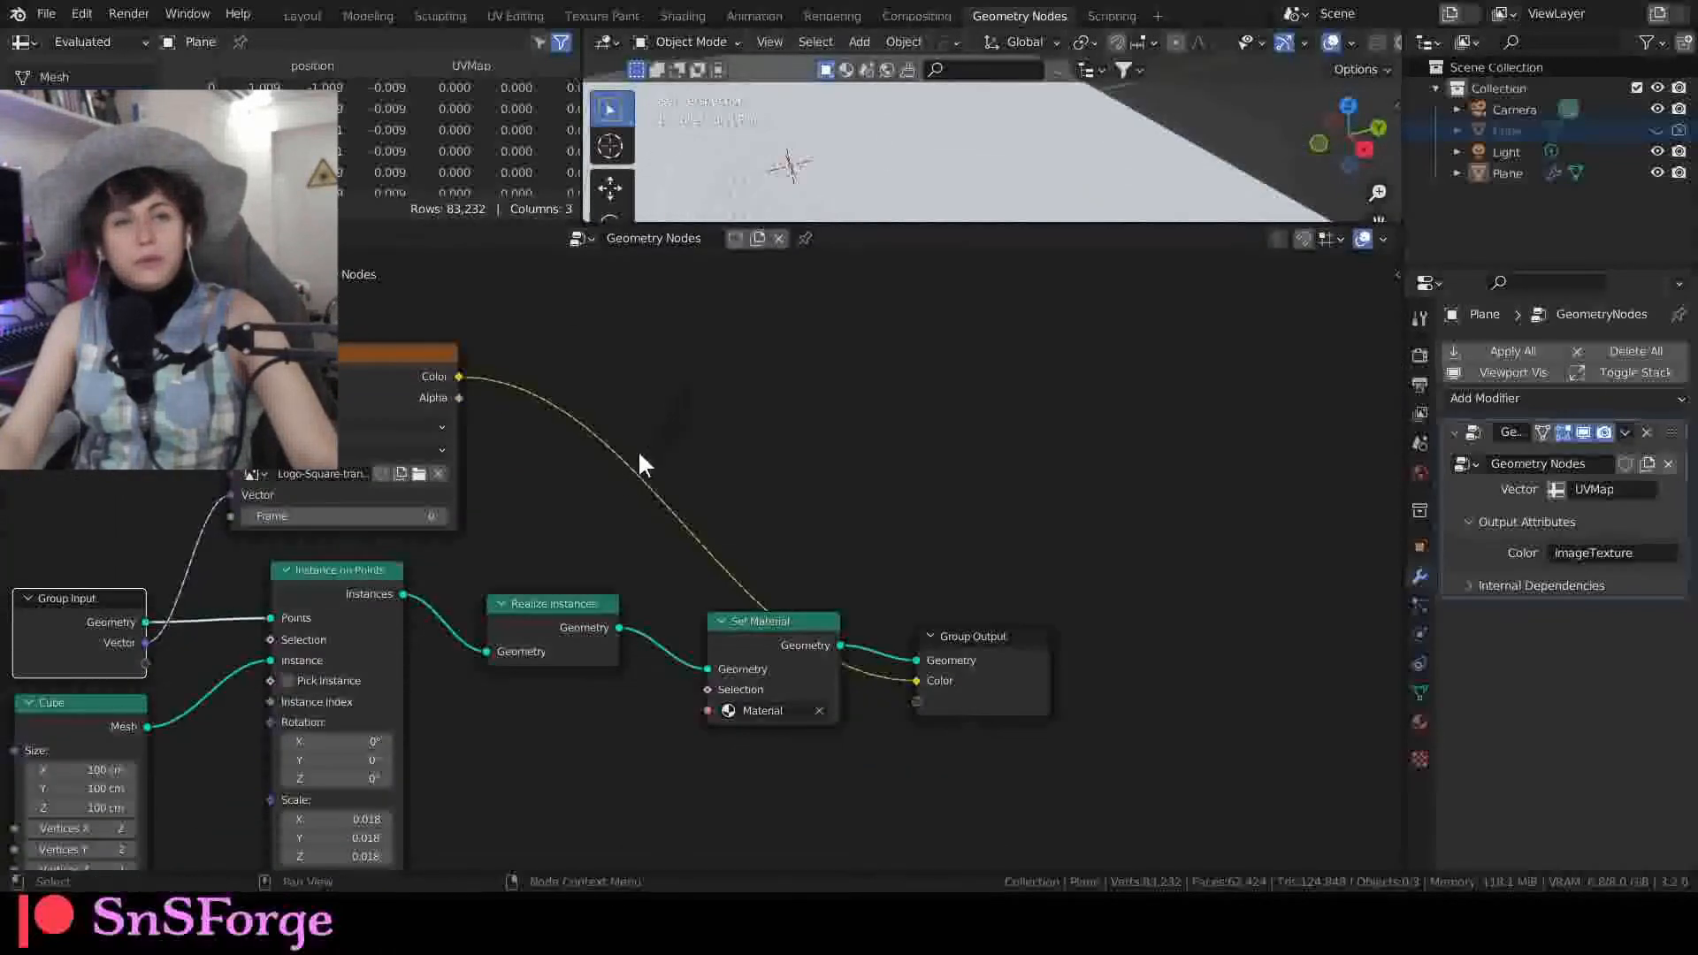
pyautogui.moveTo(639, 449); pyautogui.dragTo(888, 400, button='middle')
pyautogui.scroll(-2, 816, 509)
pyautogui.scroll(2, 815, 504)
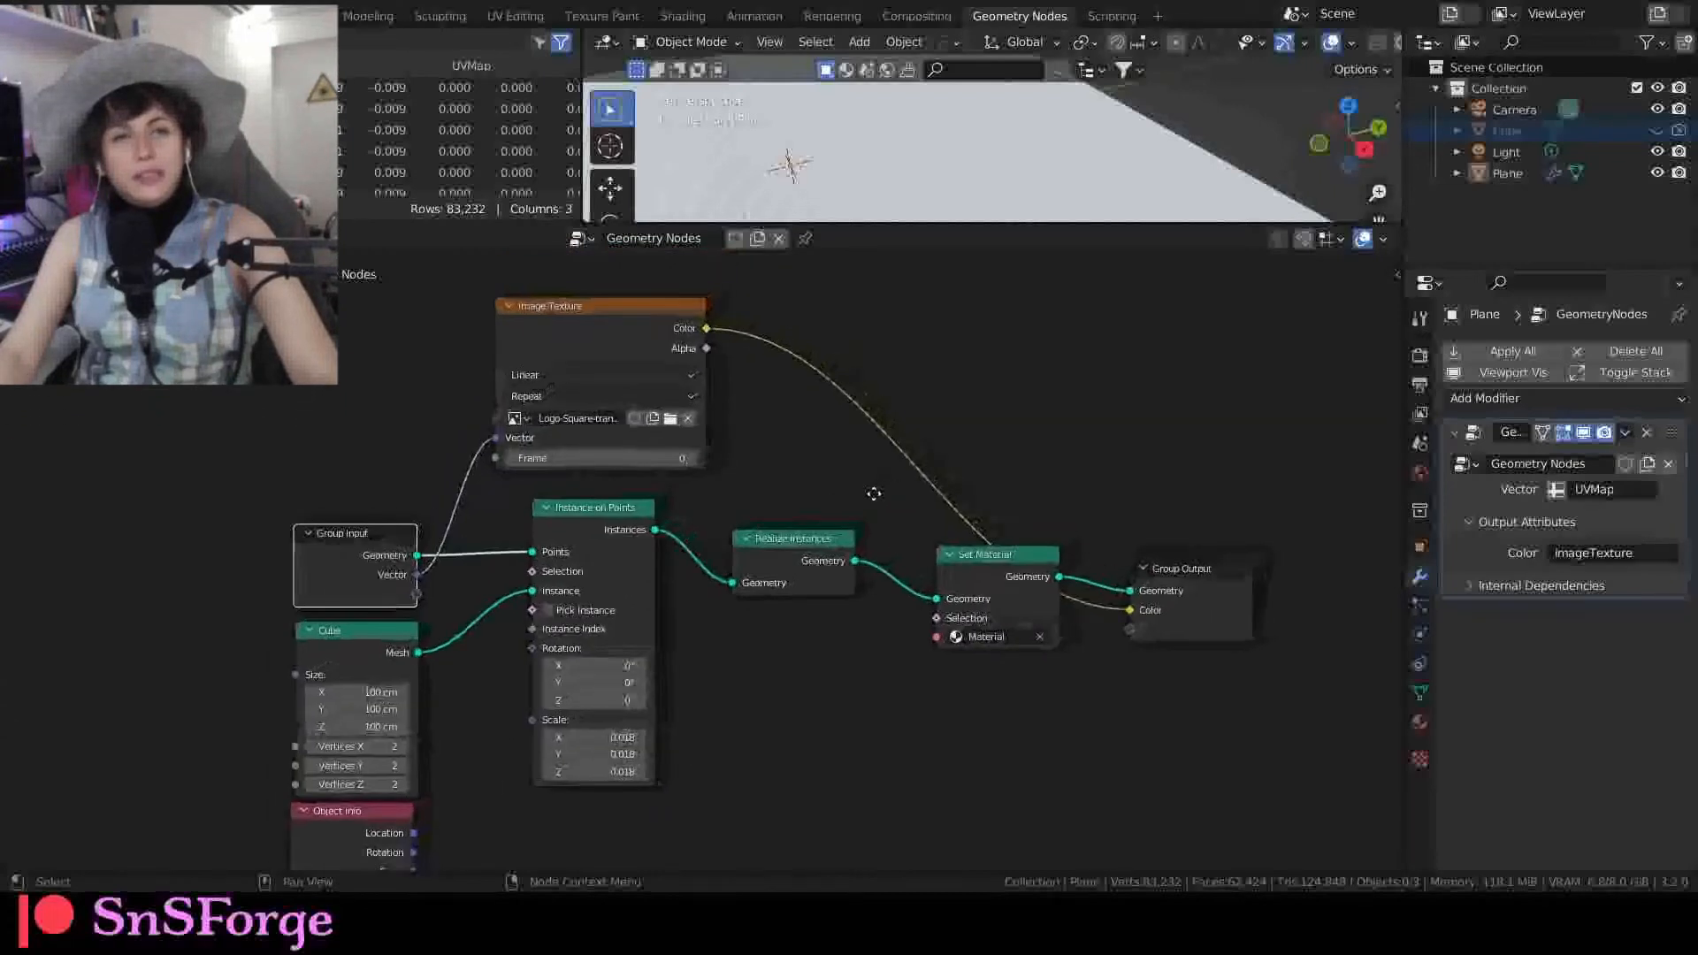
pyautogui.moveTo(873, 488); pyautogui.dragTo(843, 495, button='middle')
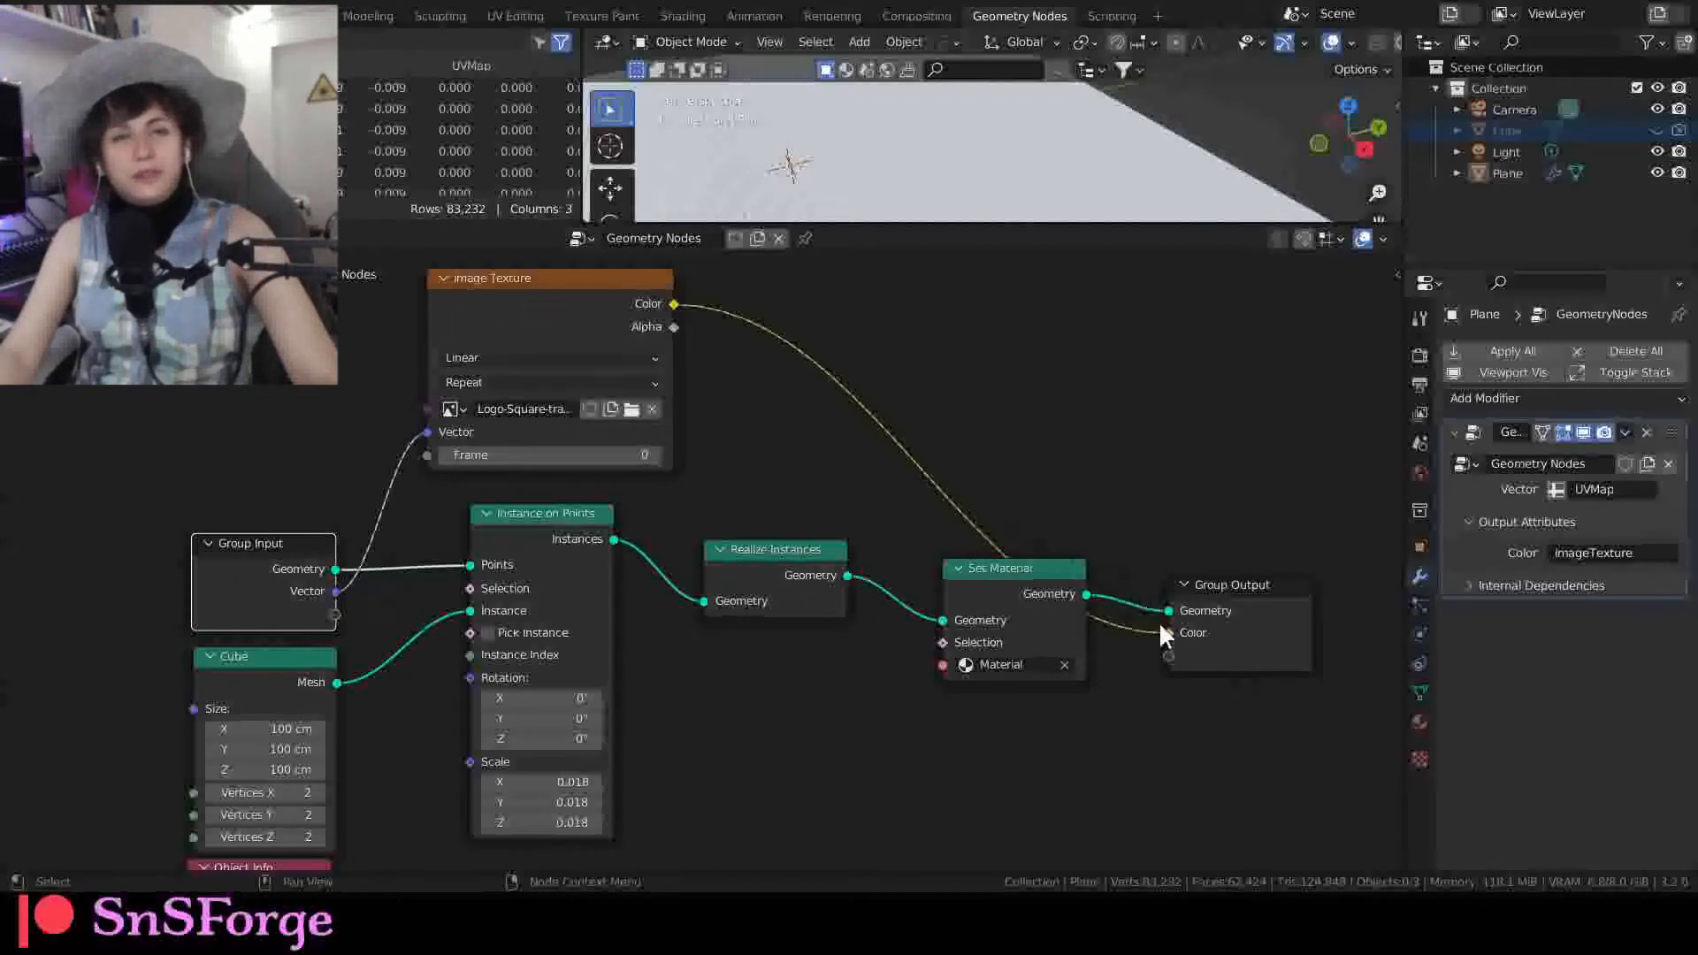
# Step: Switch to the Shading workspace, select the plane and assign the existing Material to it
pyautogui.click(686, 16)
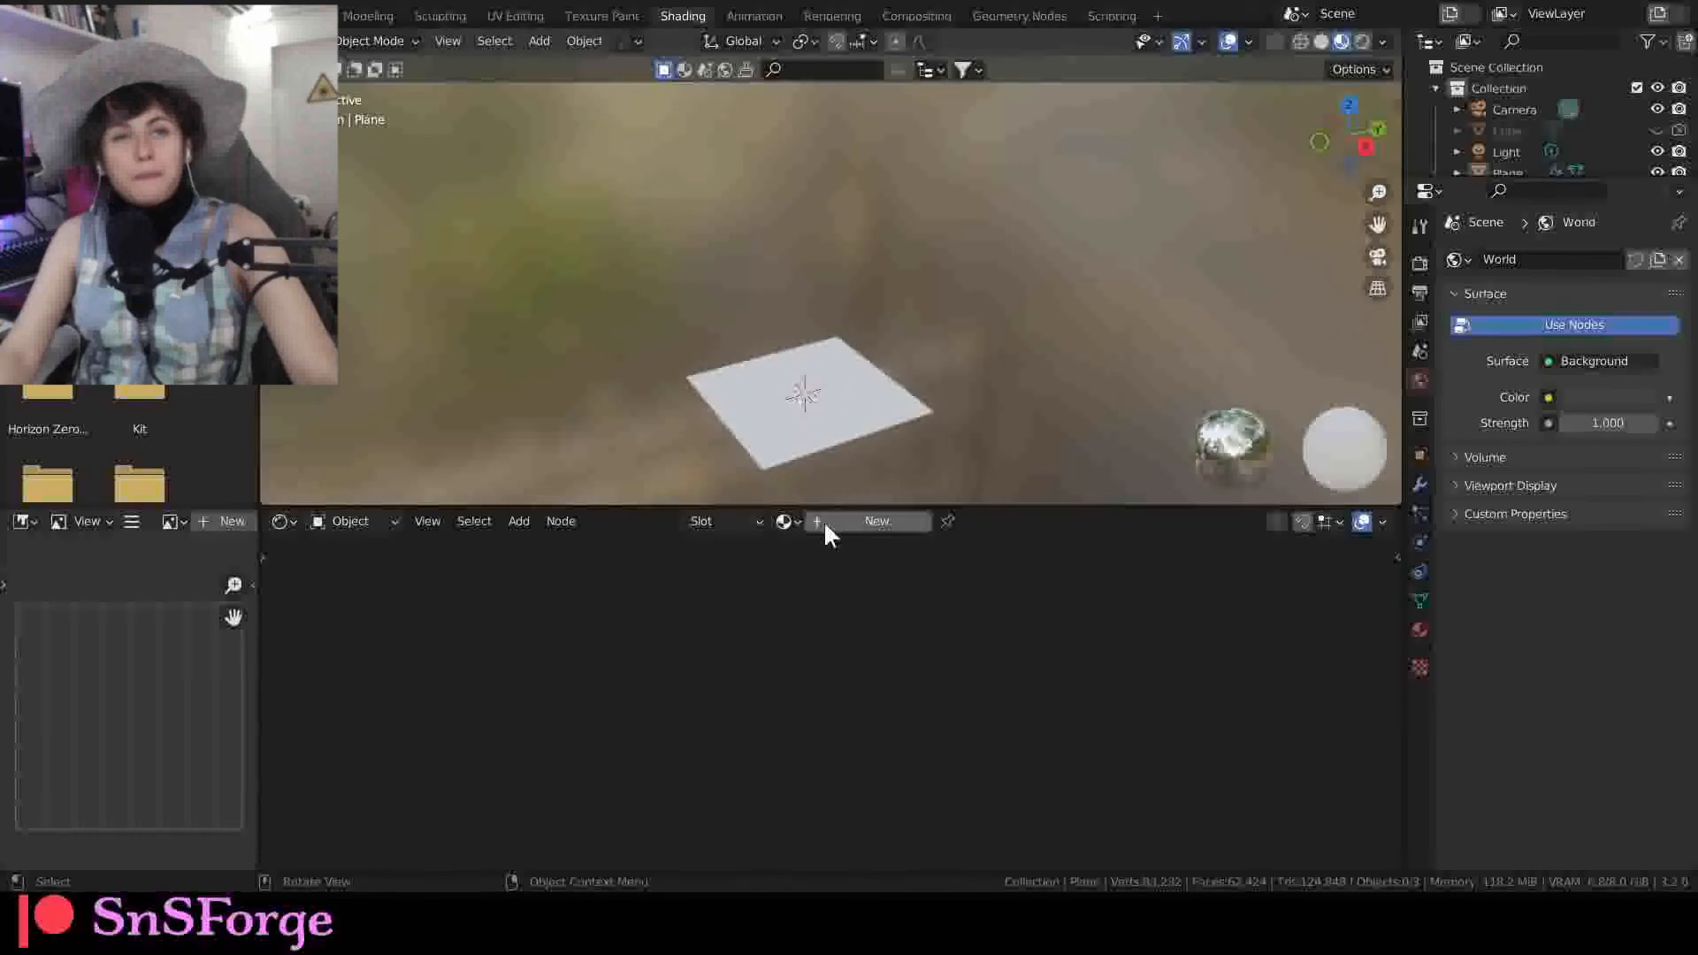
pyautogui.click(841, 423)
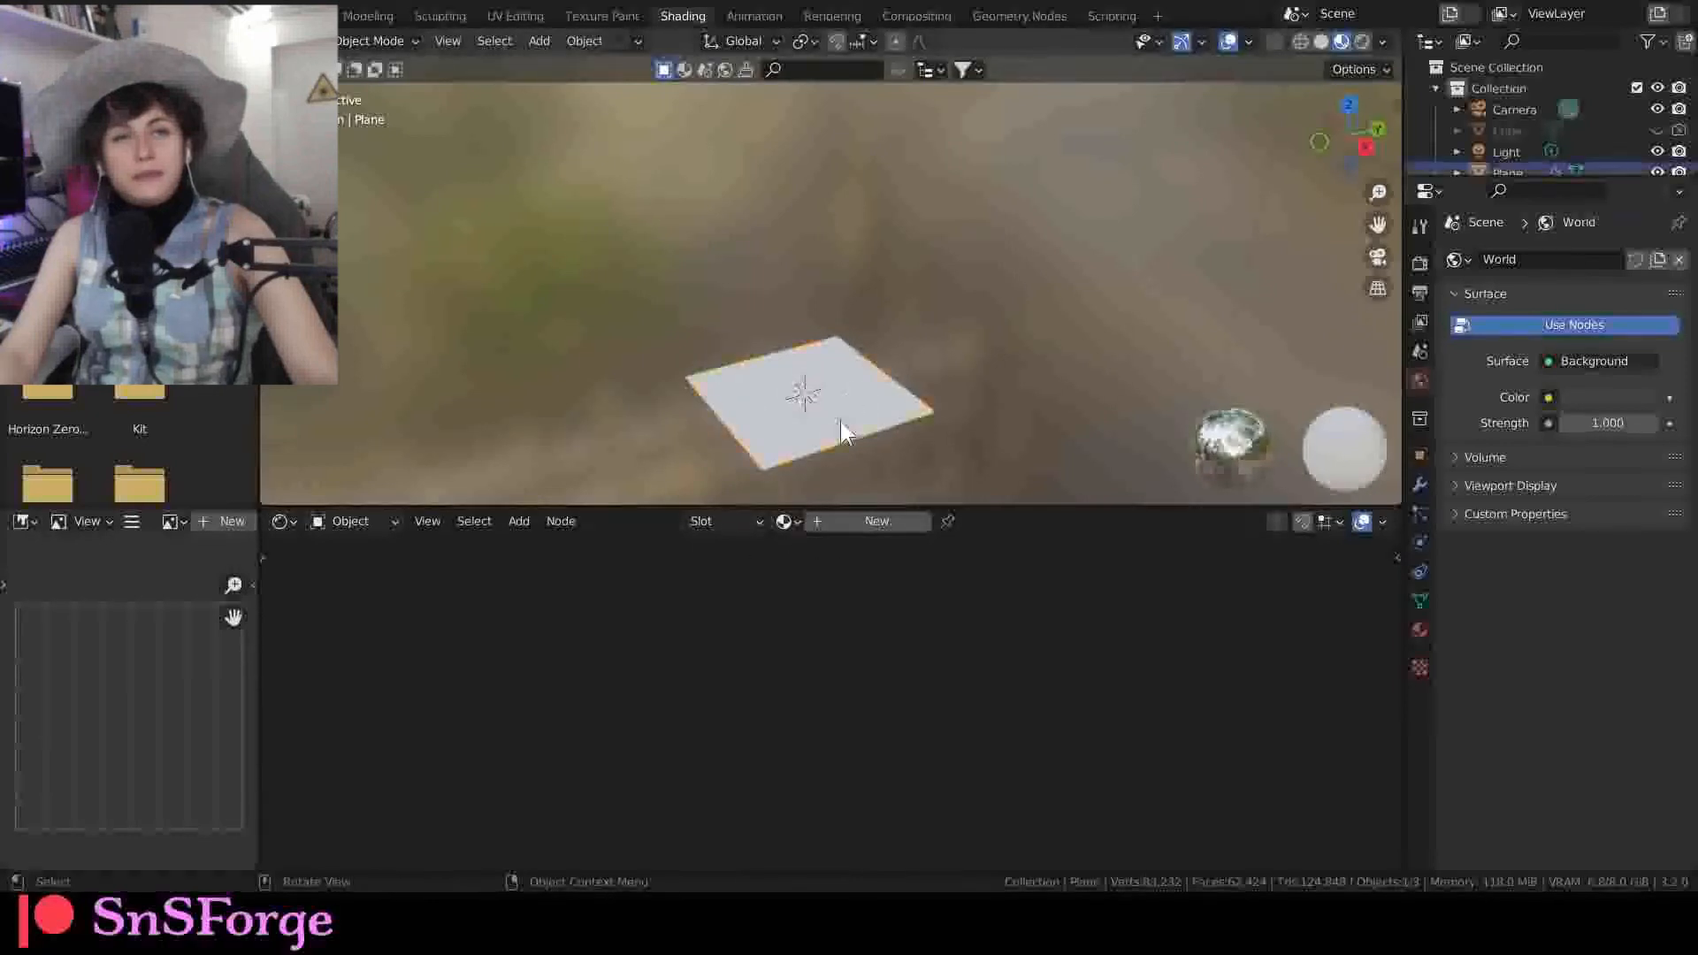
pyautogui.click(785, 521)
pyautogui.click(808, 554)
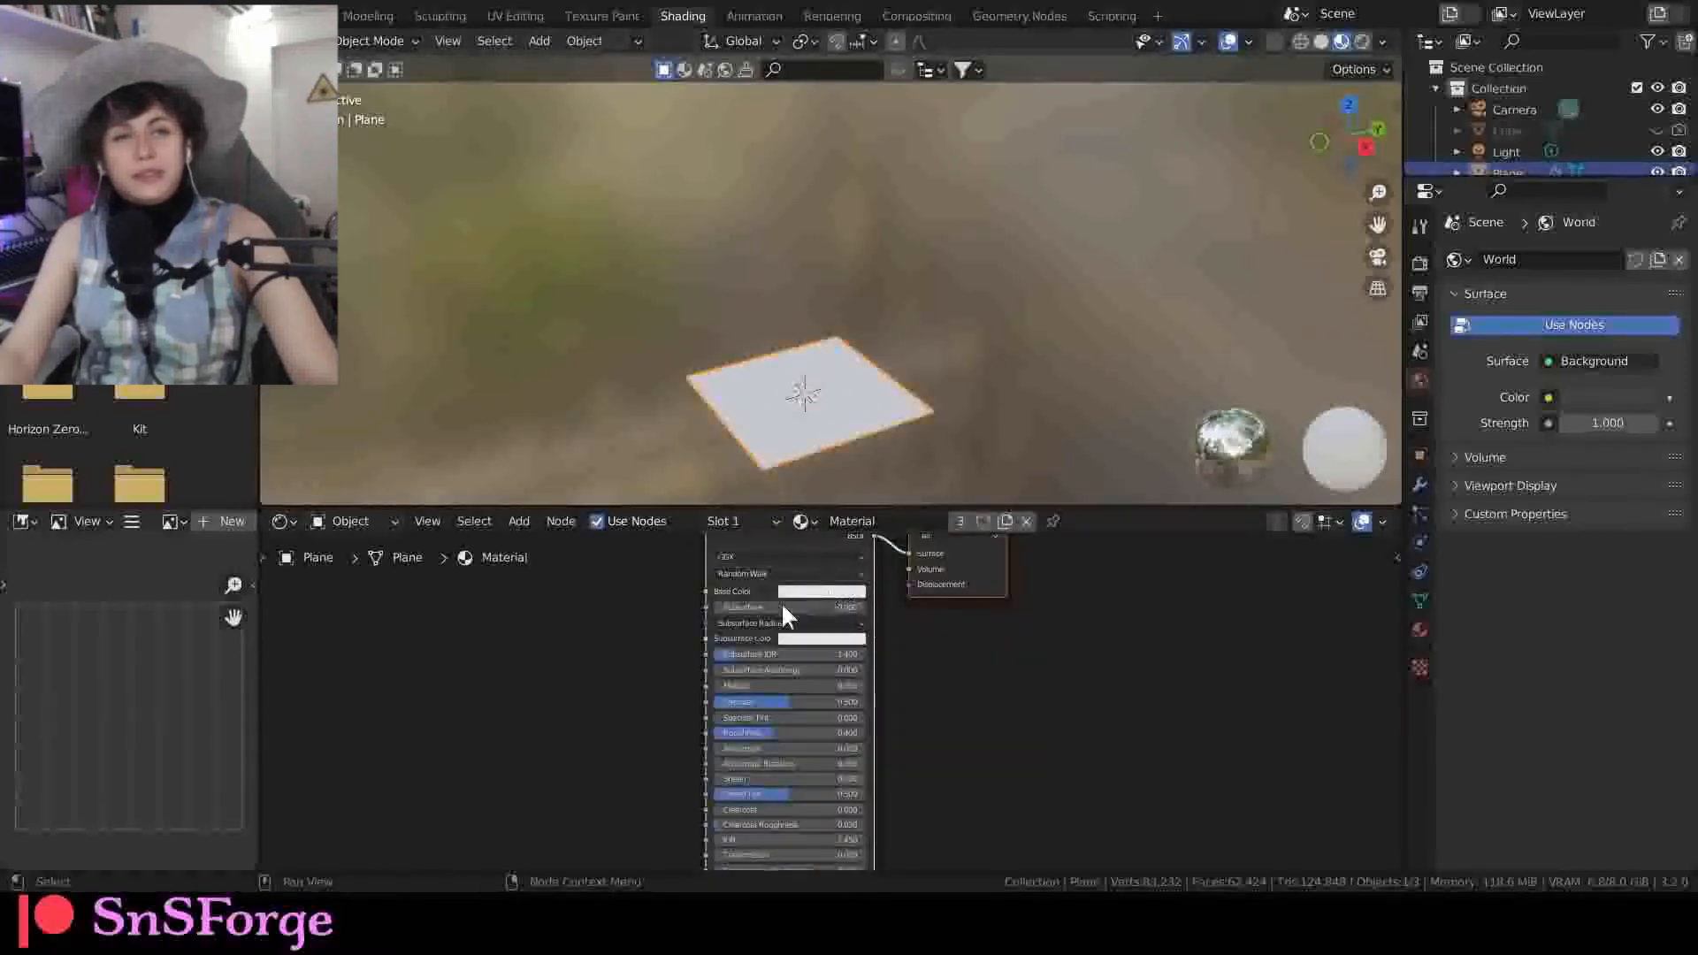
pyautogui.scroll(1, 591, 698)
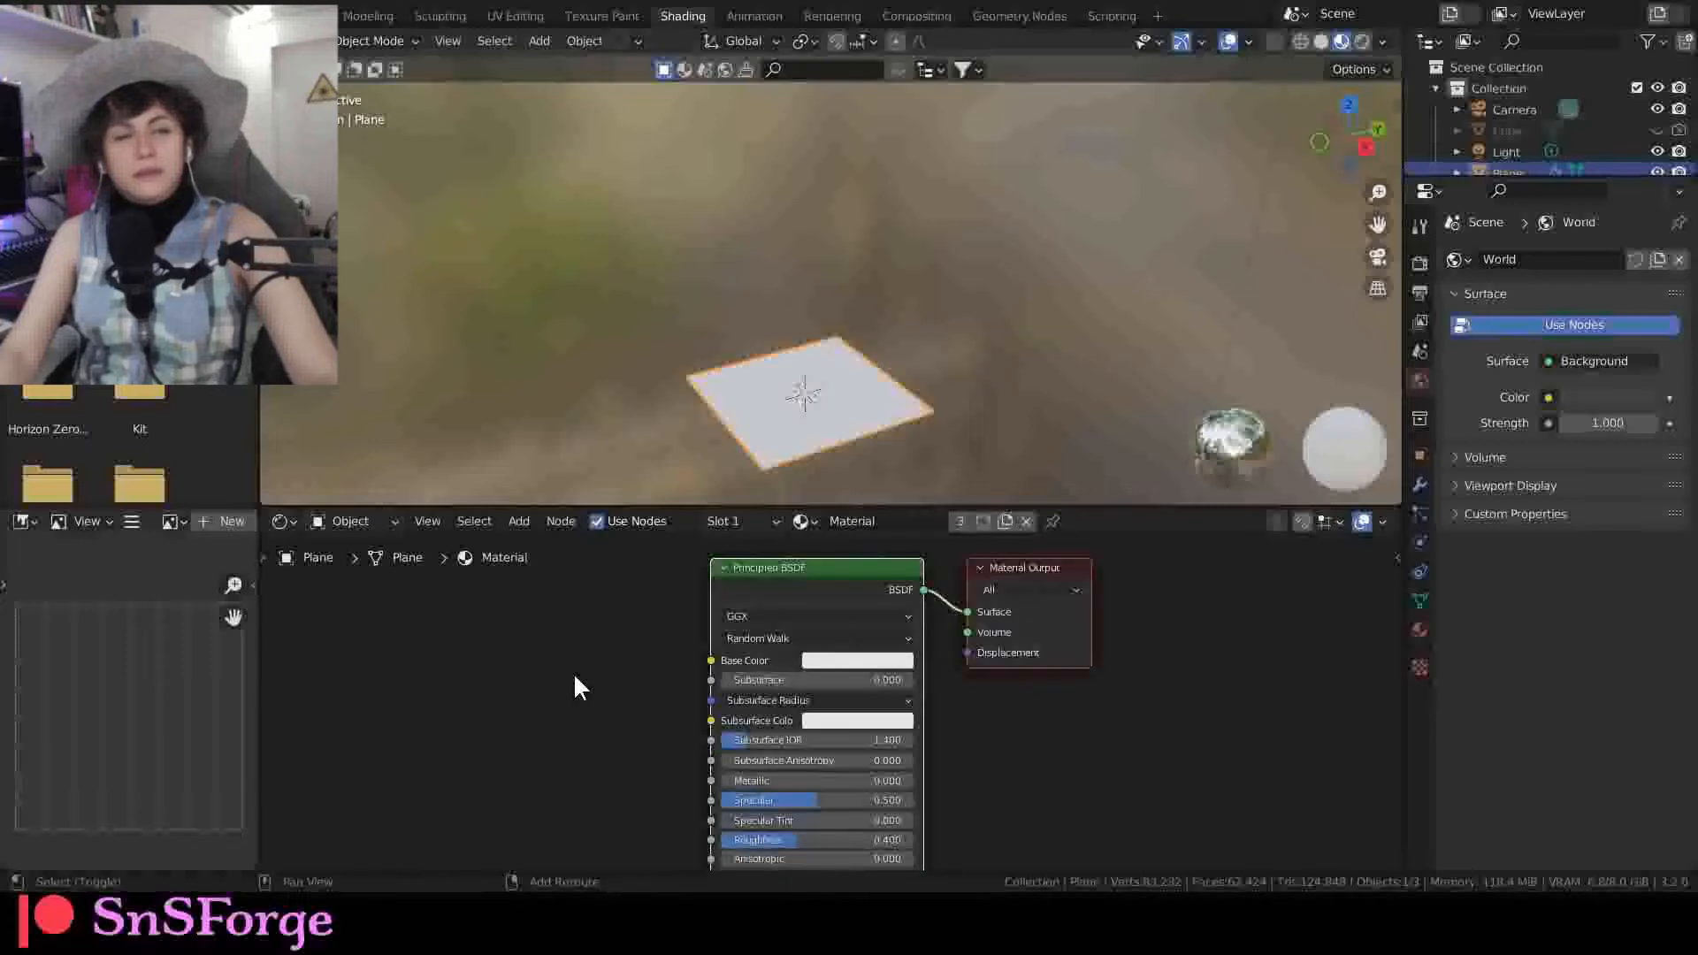
# Step: Add an Attribute node beside the Principled BSDF and connect its Color to the Base Color
pyautogui.hotkey('shift', 'a')
pyautogui.click(576, 682)
pyautogui.write('attrib')
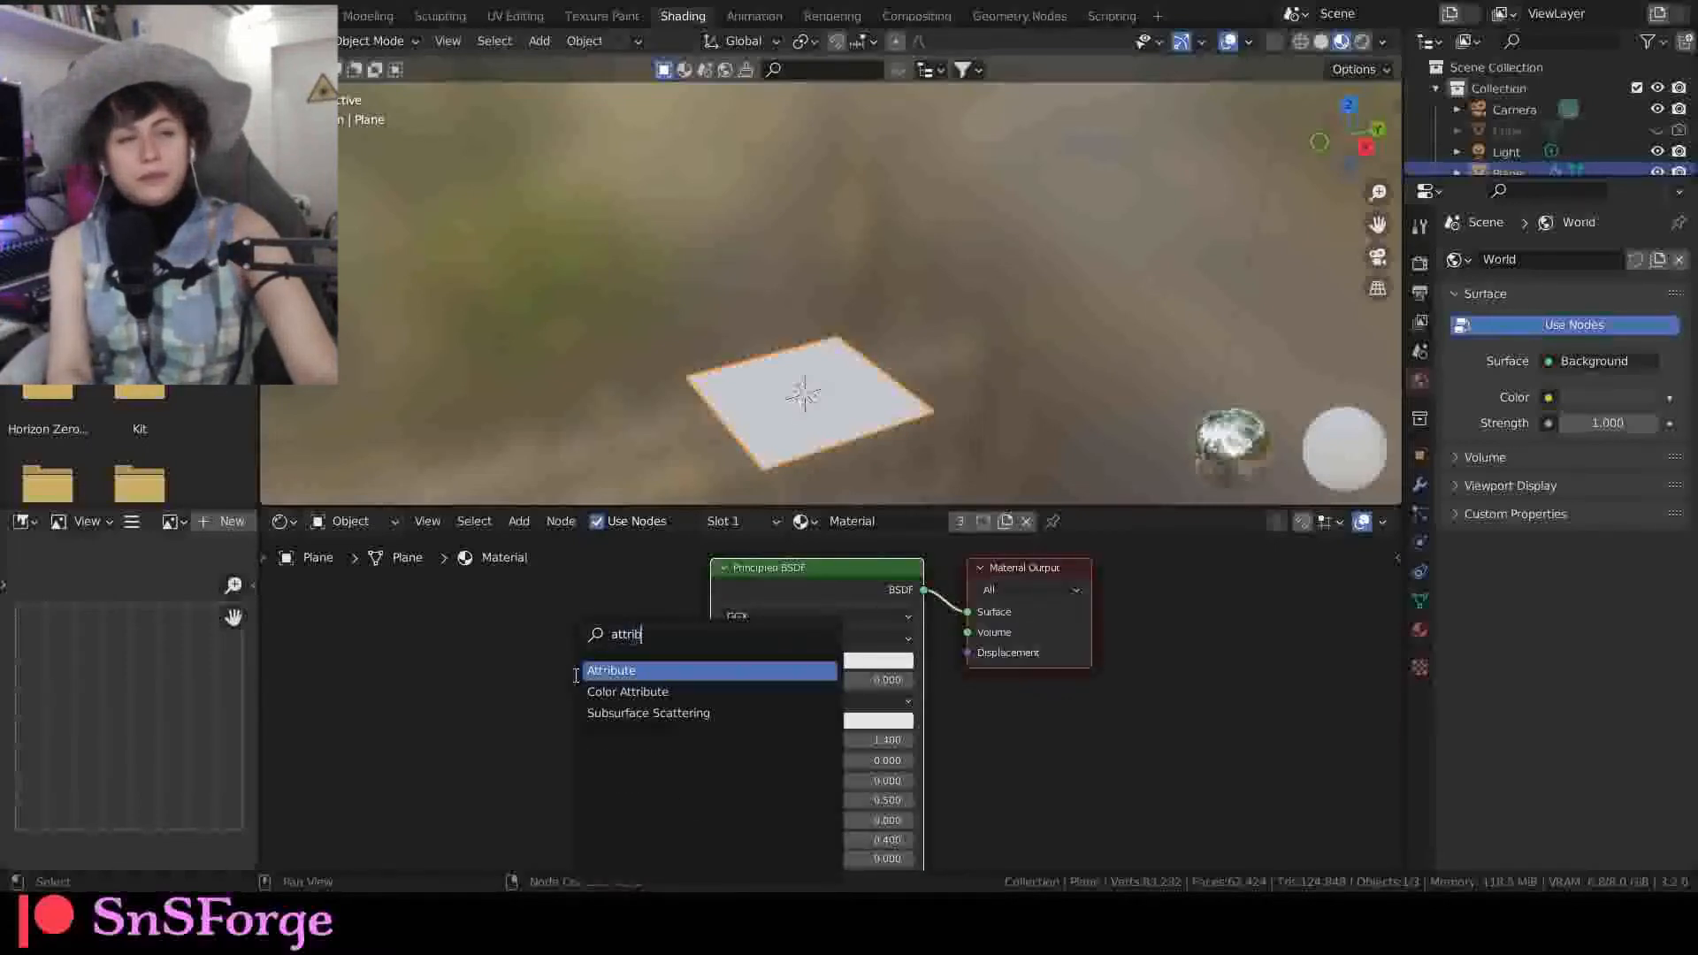
pyautogui.press('Return')
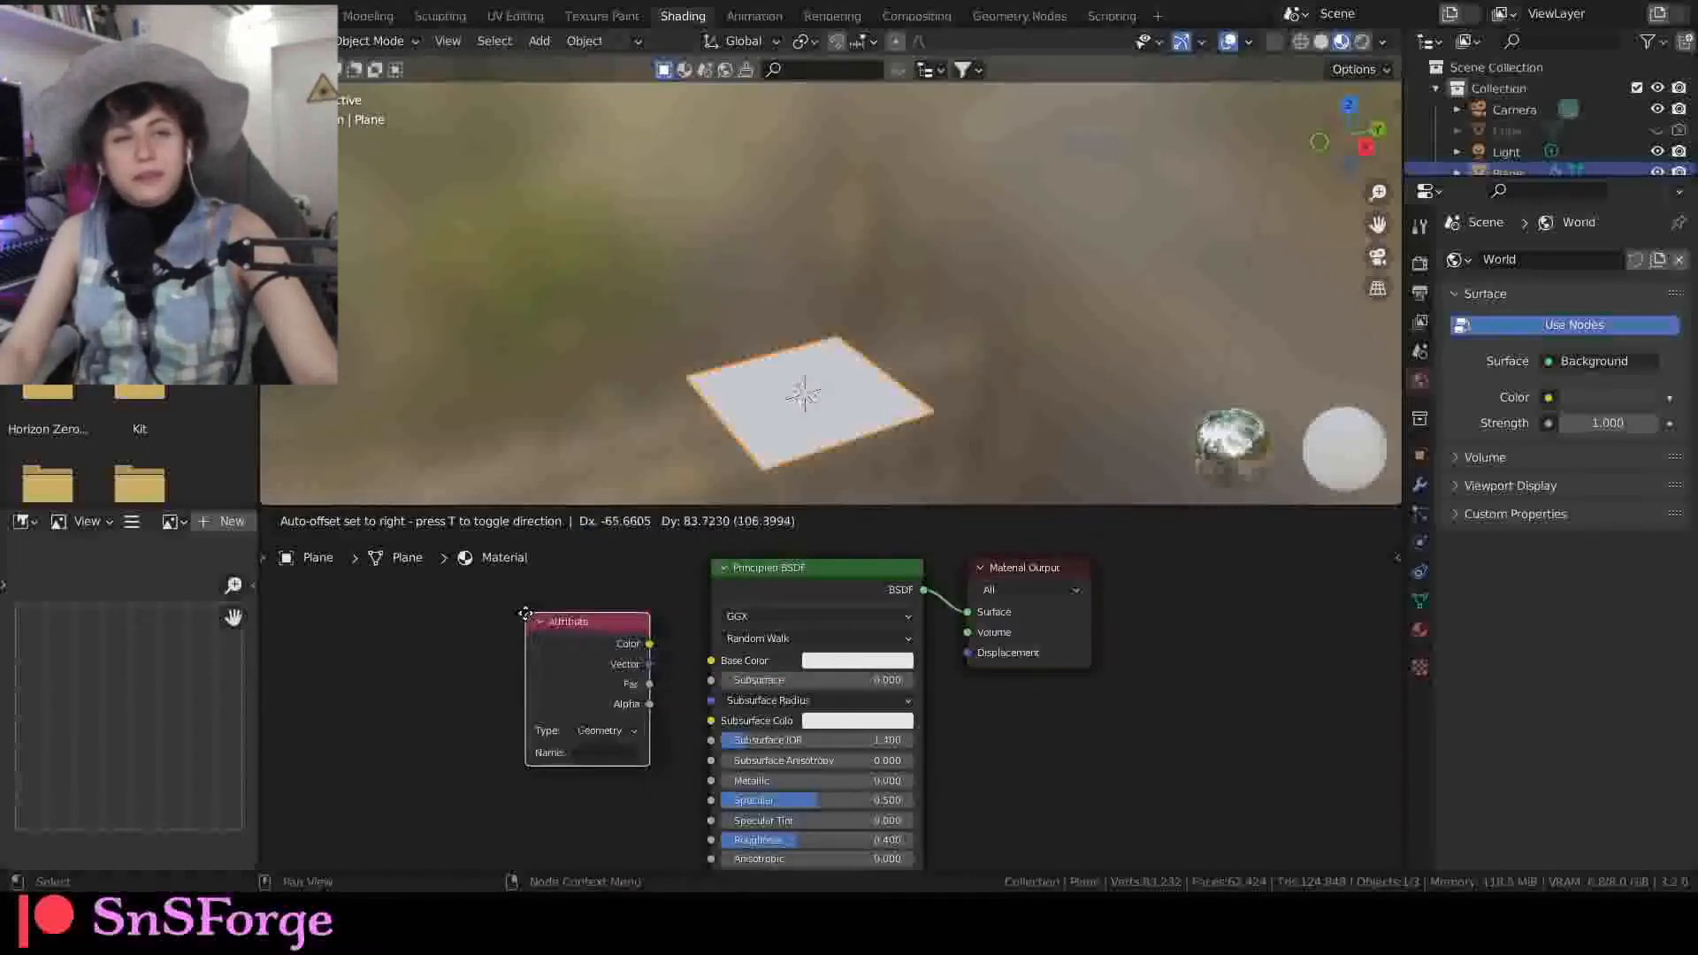
pyautogui.click(524, 612)
pyautogui.moveTo(661, 650); pyautogui.dragTo(711, 660)
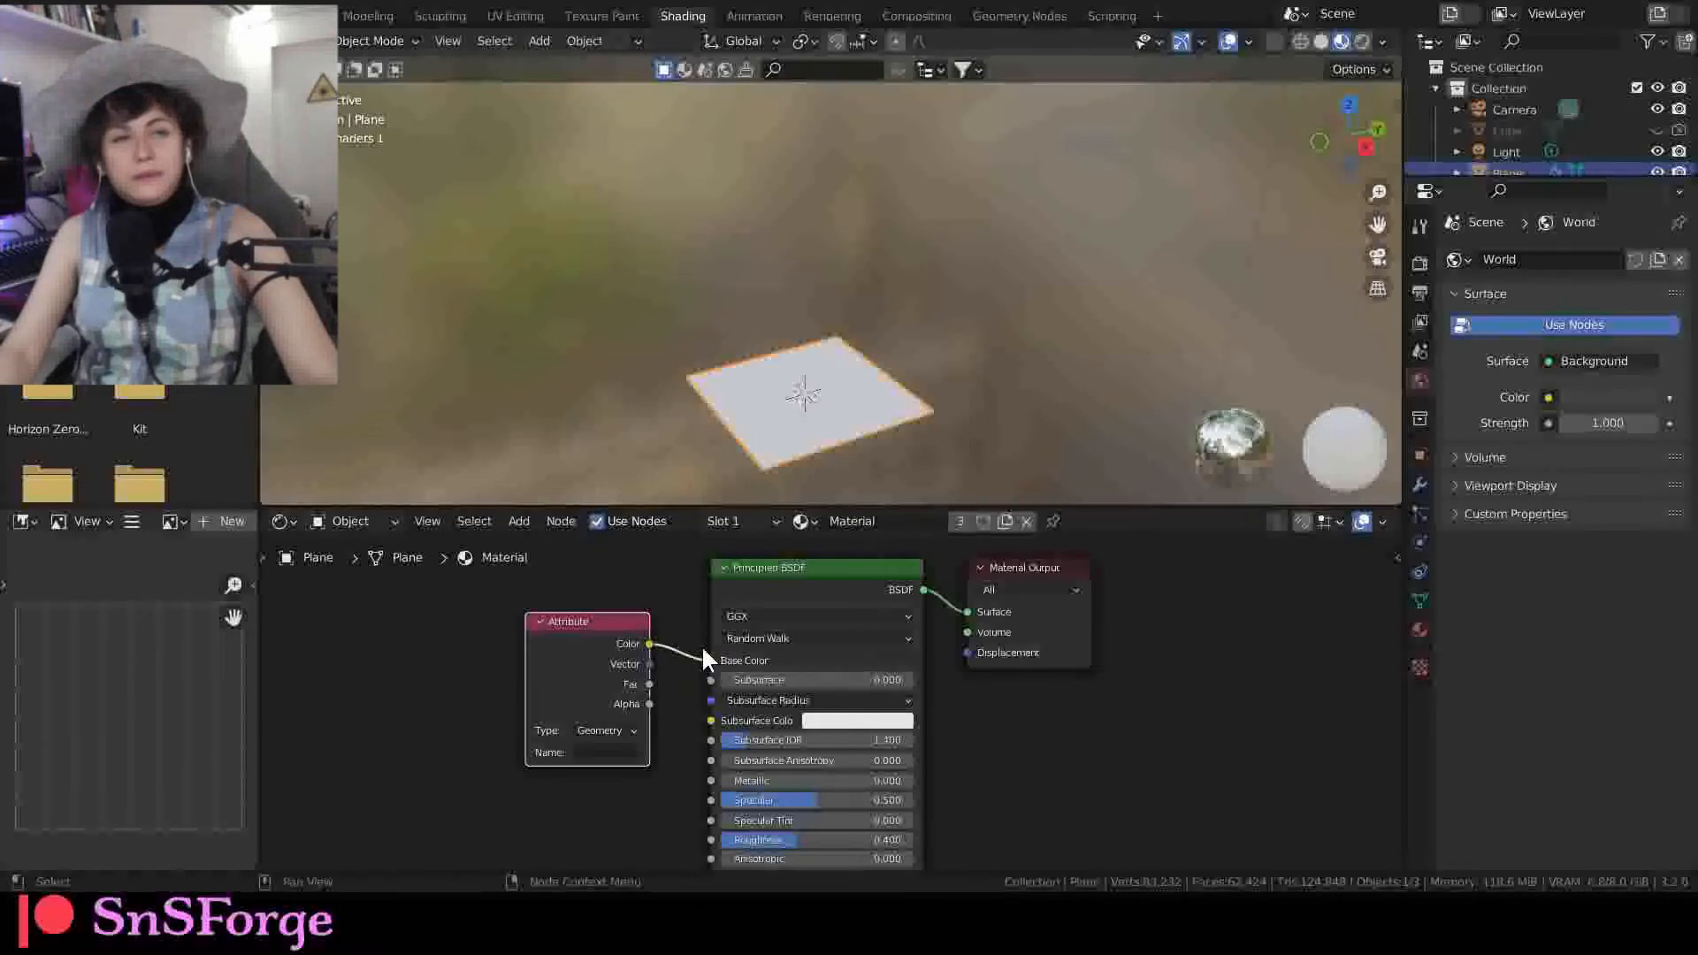
# Step: Set the Attribute node's name to ImageTexture
pyautogui.click(602, 753)
pyautogui.write('ImageTexture')
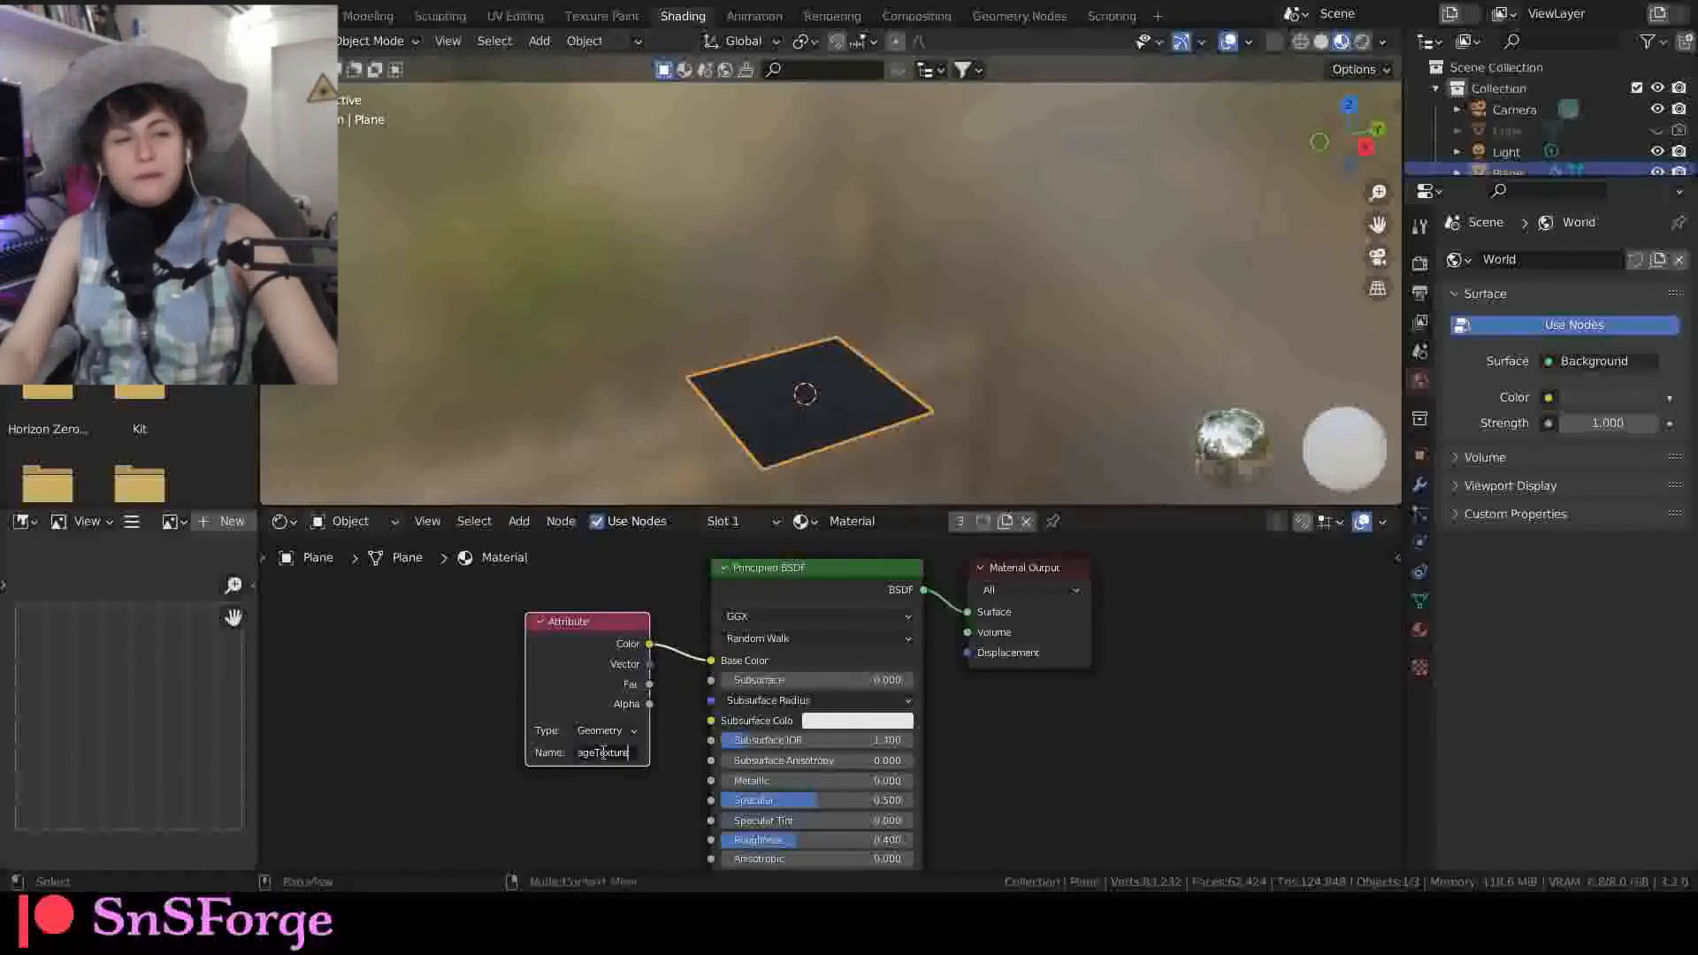
pyautogui.press('Return')
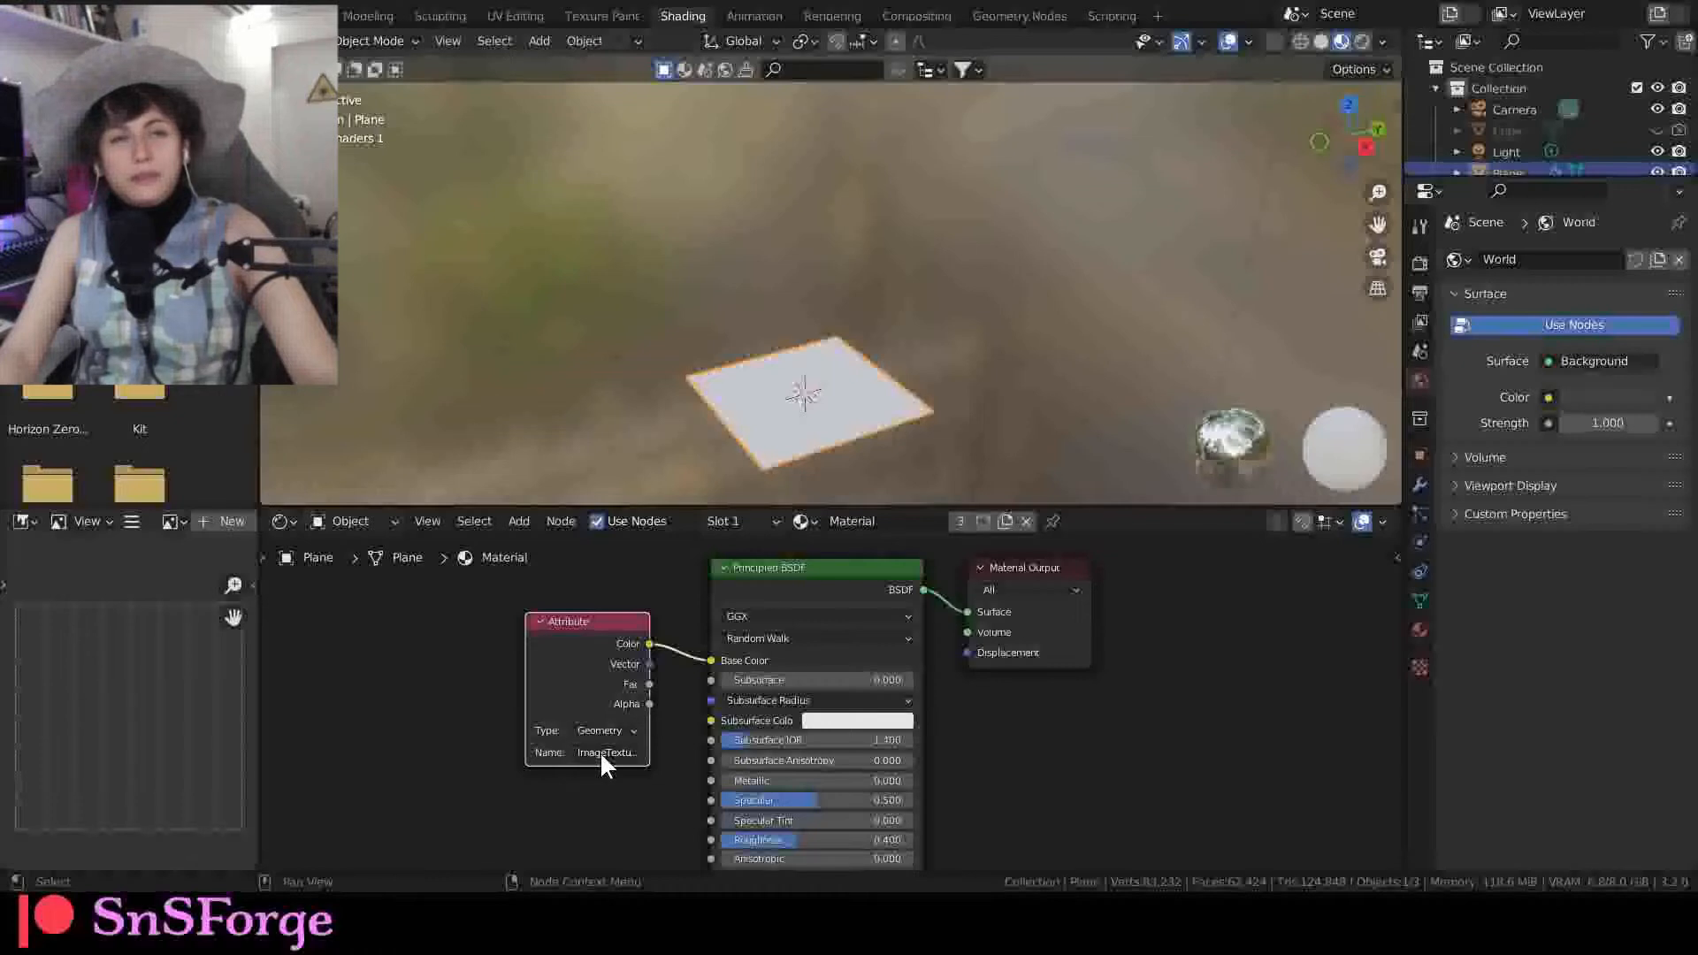
# Step: Examine the logo colors on the individual cubes up close and deselect the plane
pyautogui.scroll(3, 830, 464)
pyautogui.moveTo(671, 410); pyautogui.dragTo(750, 334, button='middle')
pyautogui.scroll(10, 756, 341)
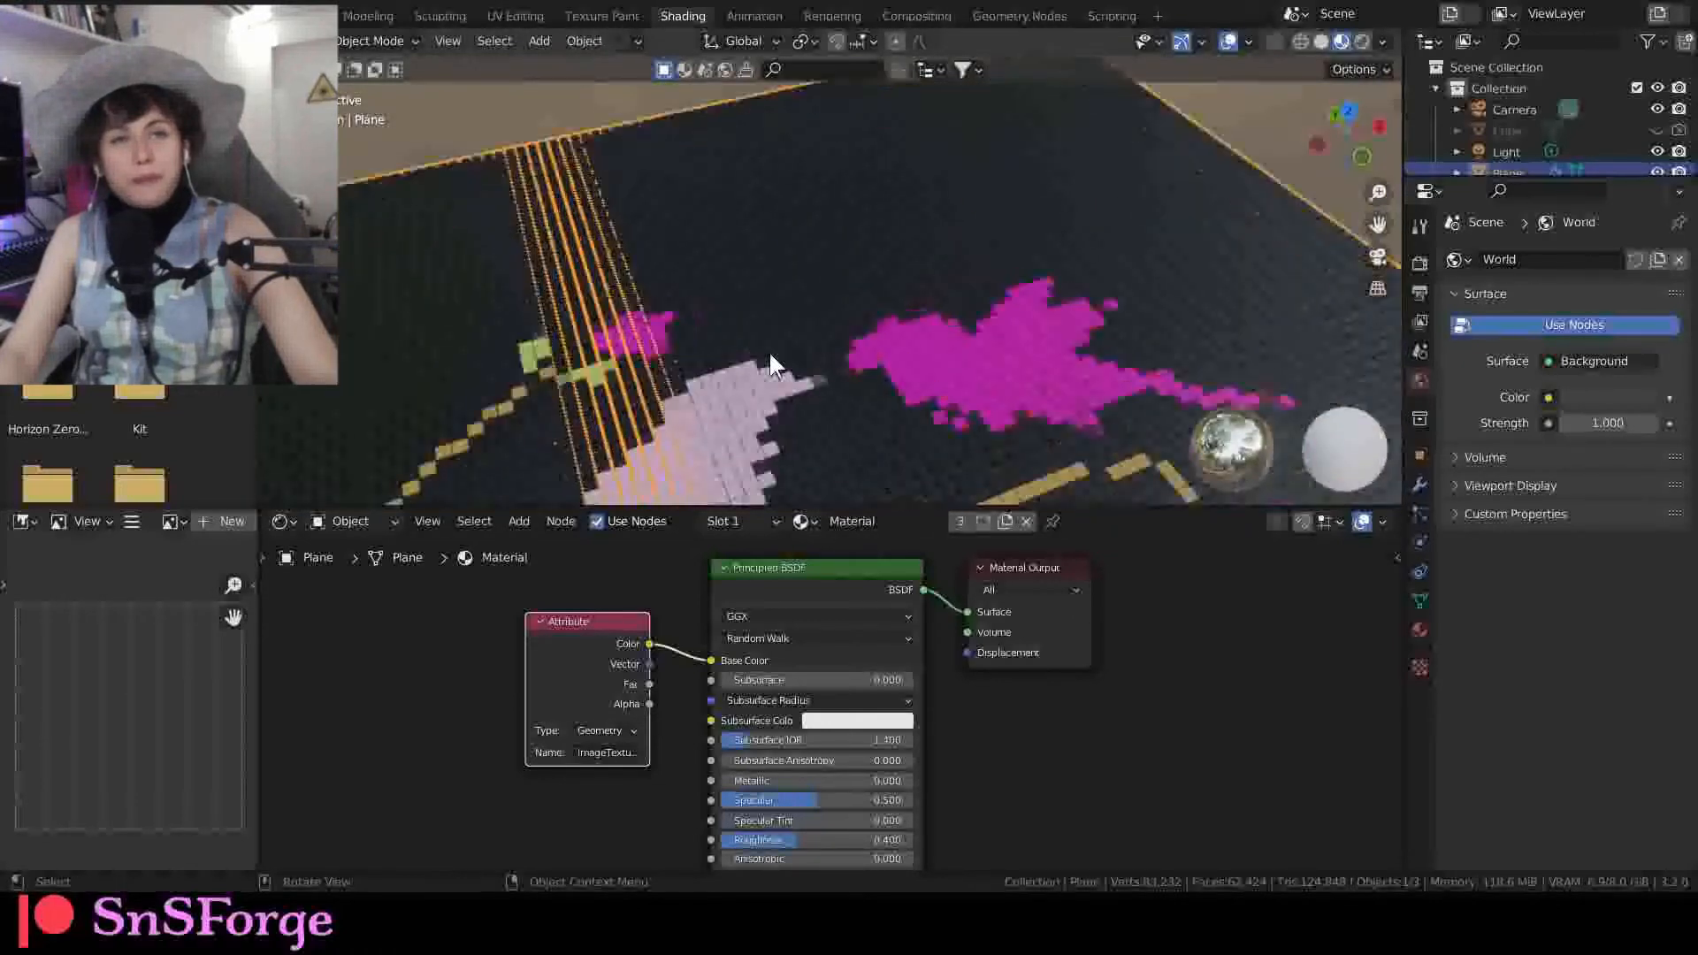
pyautogui.moveTo(778, 259)
pyautogui.mouseDown(button='middle')
pyautogui.moveTo(707, 393)
pyautogui.moveTo(814, 301)
pyautogui.moveTo(893, 321)
pyautogui.moveTo(674, 246)
pyautogui.moveTo(698, 366)
pyautogui.moveTo(607, 342)
pyautogui.mouseUp(button='middle')
pyautogui.scroll(-4, 503, 195)
pyautogui.click(449, 203)
pyautogui.scroll(5, 742, 278)
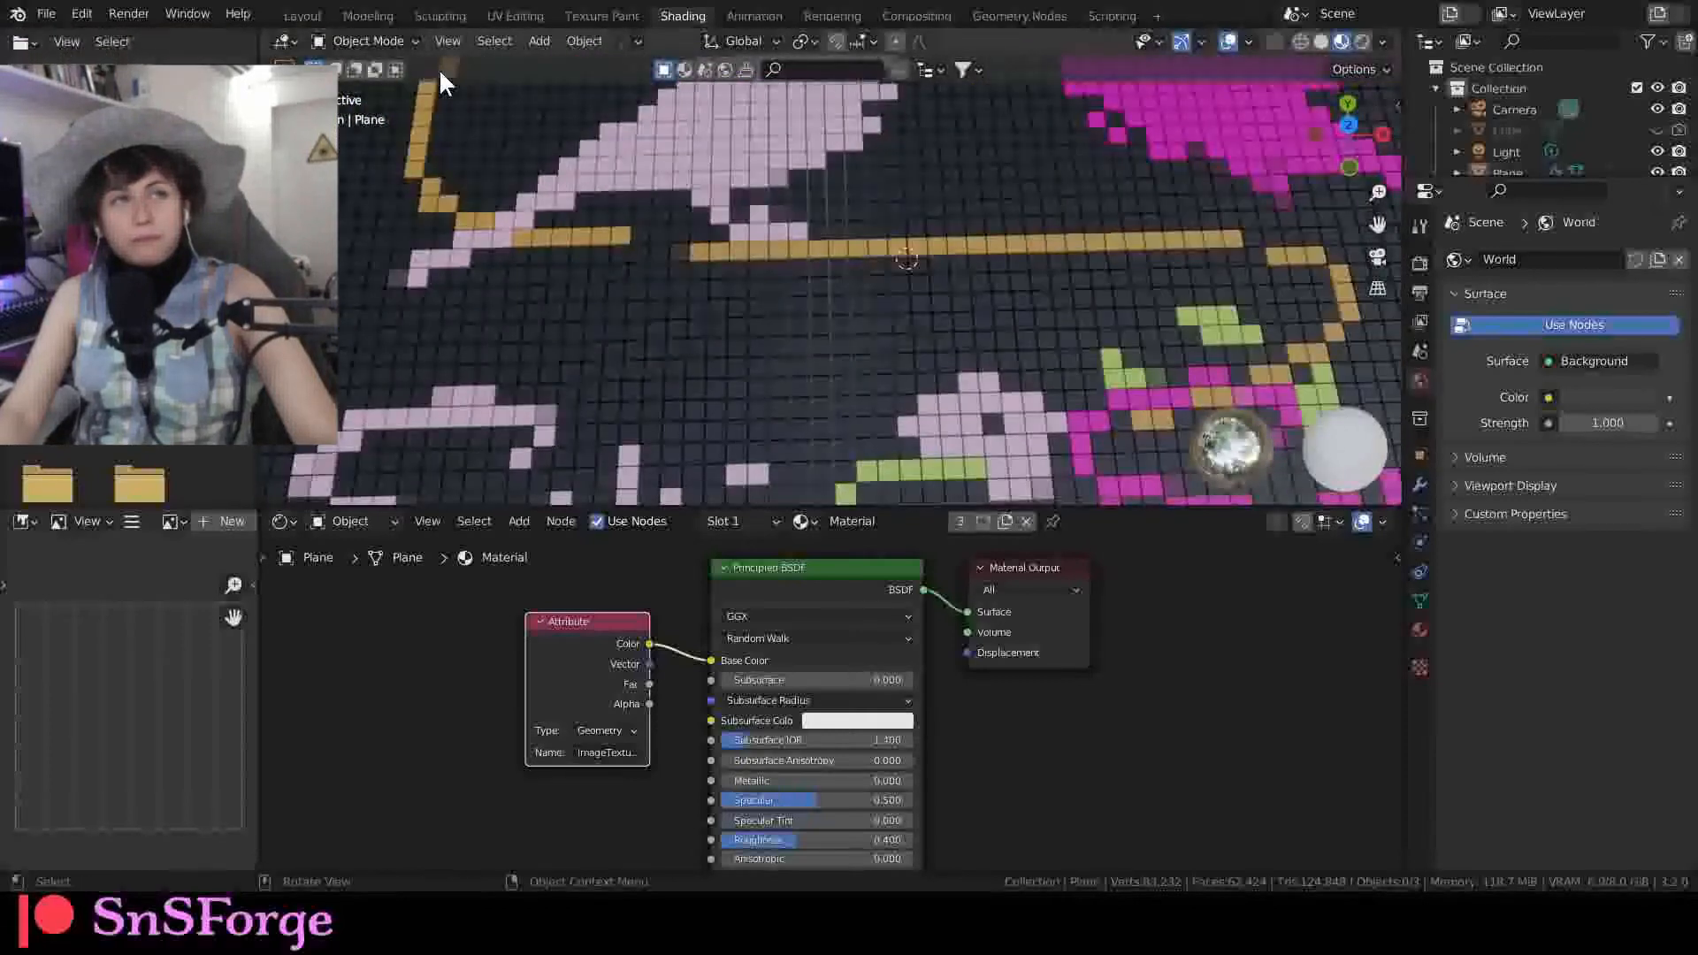
# Step: Show the cube grid in Material Preview in the Layout workspace and examine the colored logo from several angles
pyautogui.click(305, 13)
pyautogui.scroll(3, 645, 417)
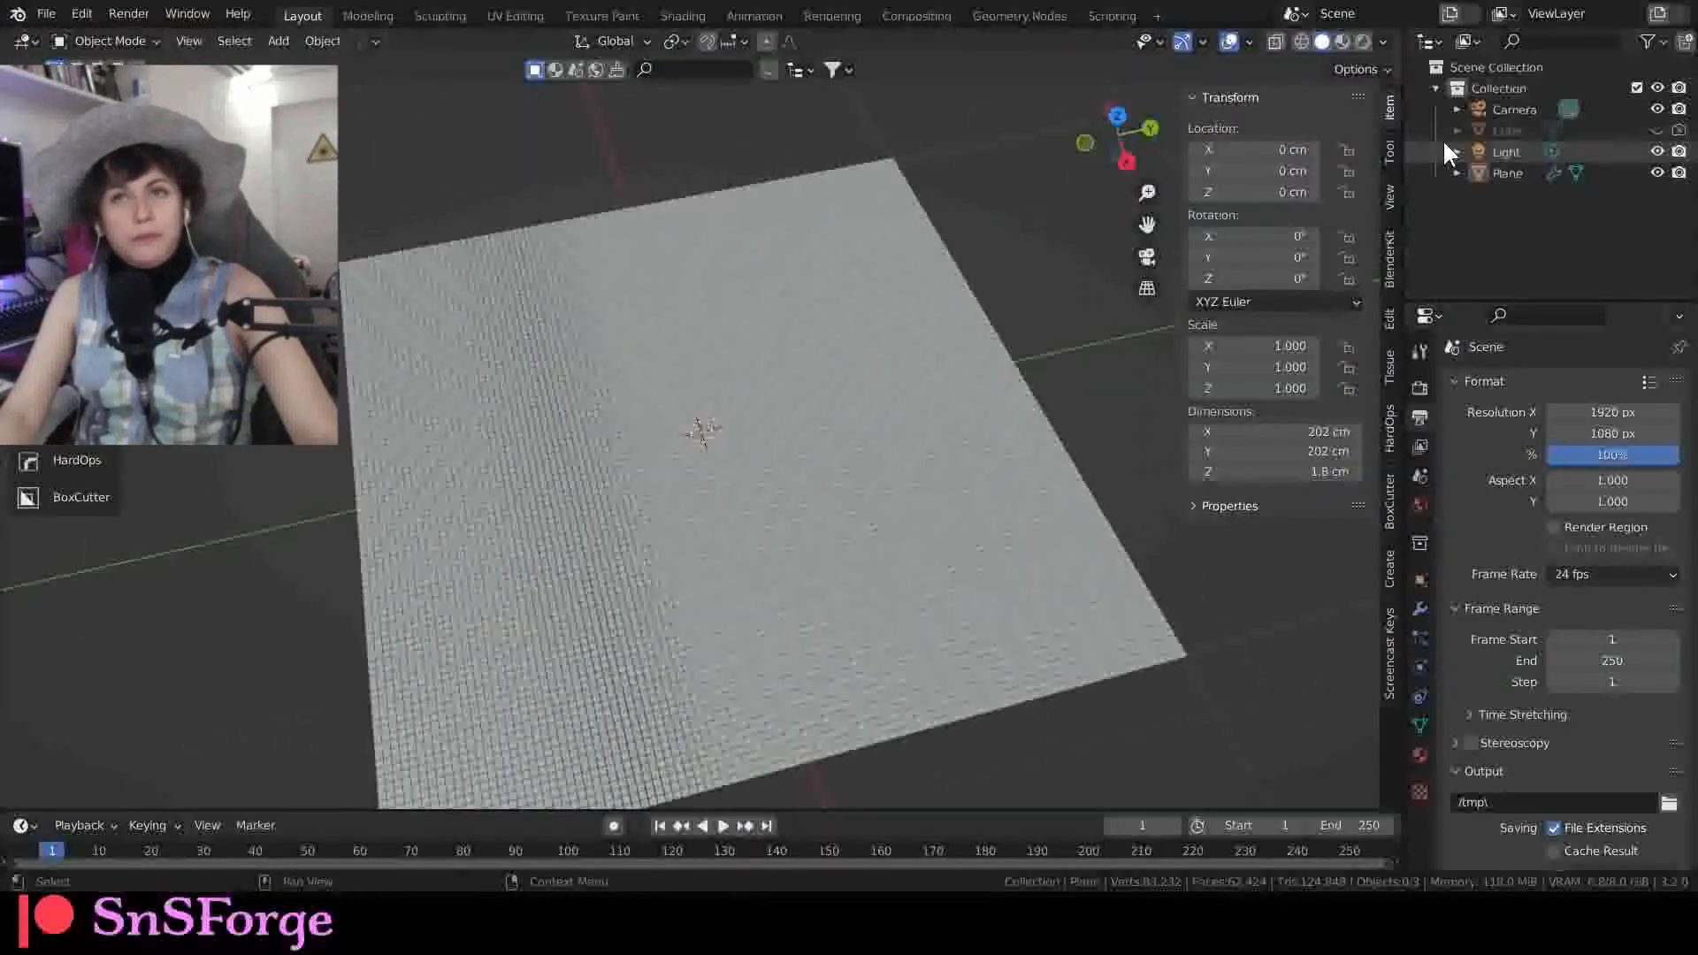
pyautogui.click(1343, 41)
pyautogui.moveTo(519, 493)
pyautogui.mouseDown(button='middle')
pyautogui.moveTo(663, 576)
pyautogui.moveTo(705, 554)
pyautogui.moveTo(729, 497)
pyautogui.mouseUp(button='middle')
pyautogui.scroll(4, 730, 490)
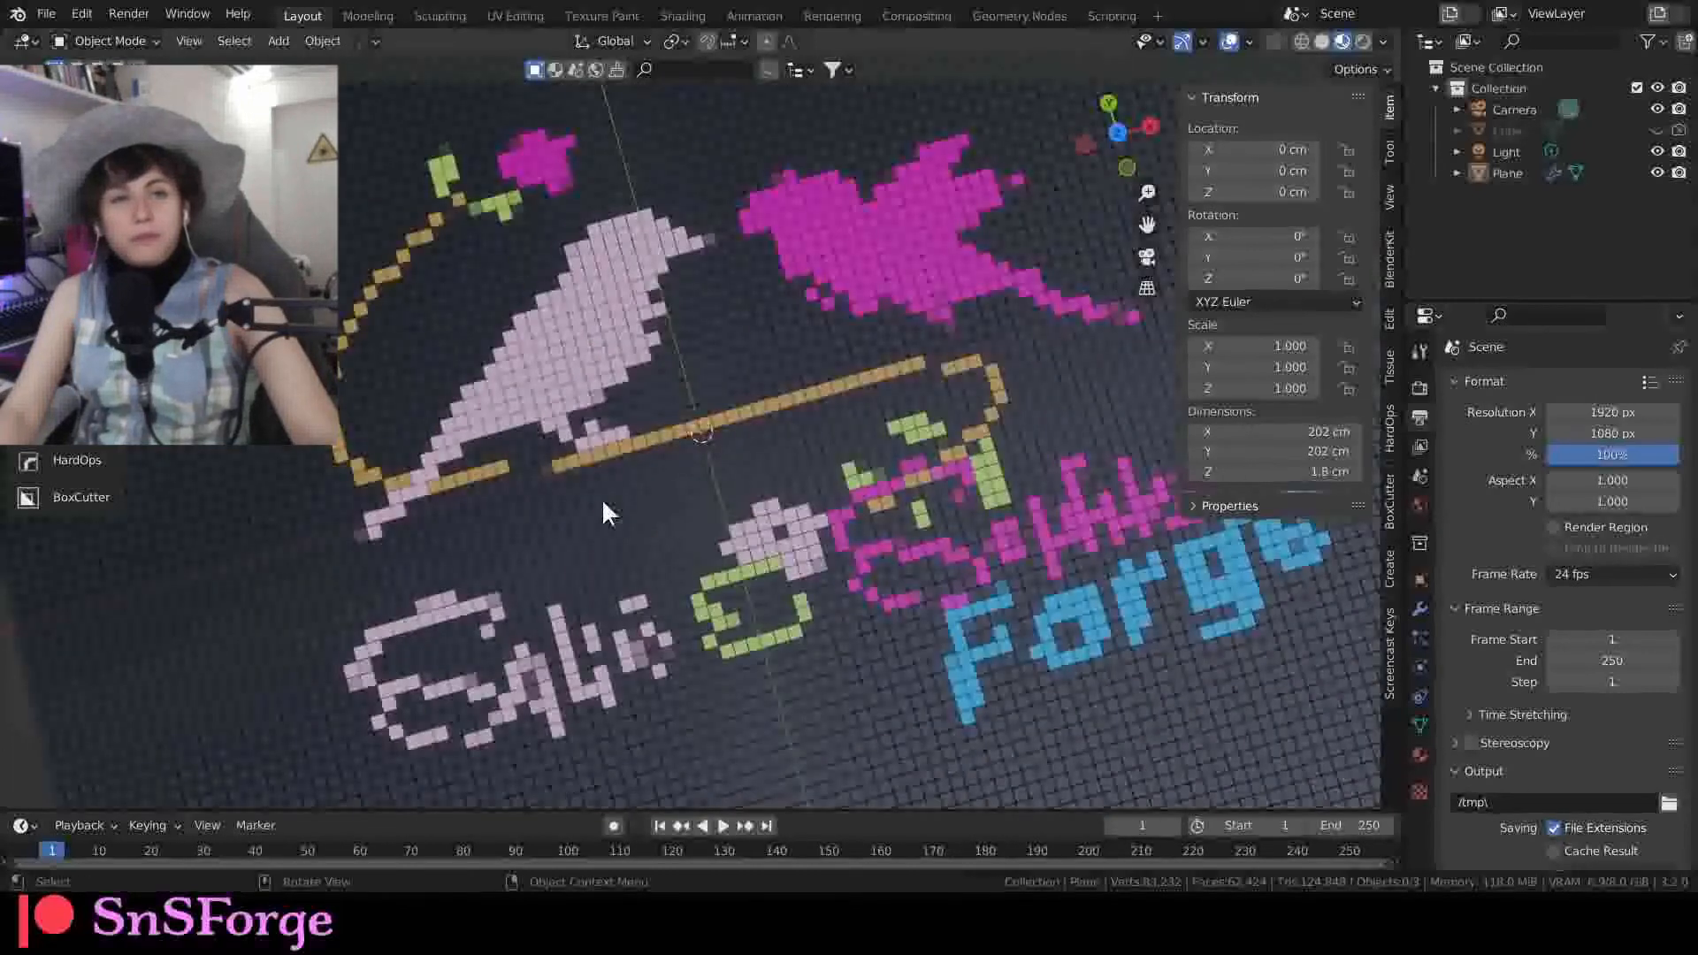
pyautogui.moveTo(603, 499); pyautogui.dragTo(680, 363, button='middle')
pyautogui.scroll(2, 680, 363)
pyautogui.scroll(1, 680, 365)
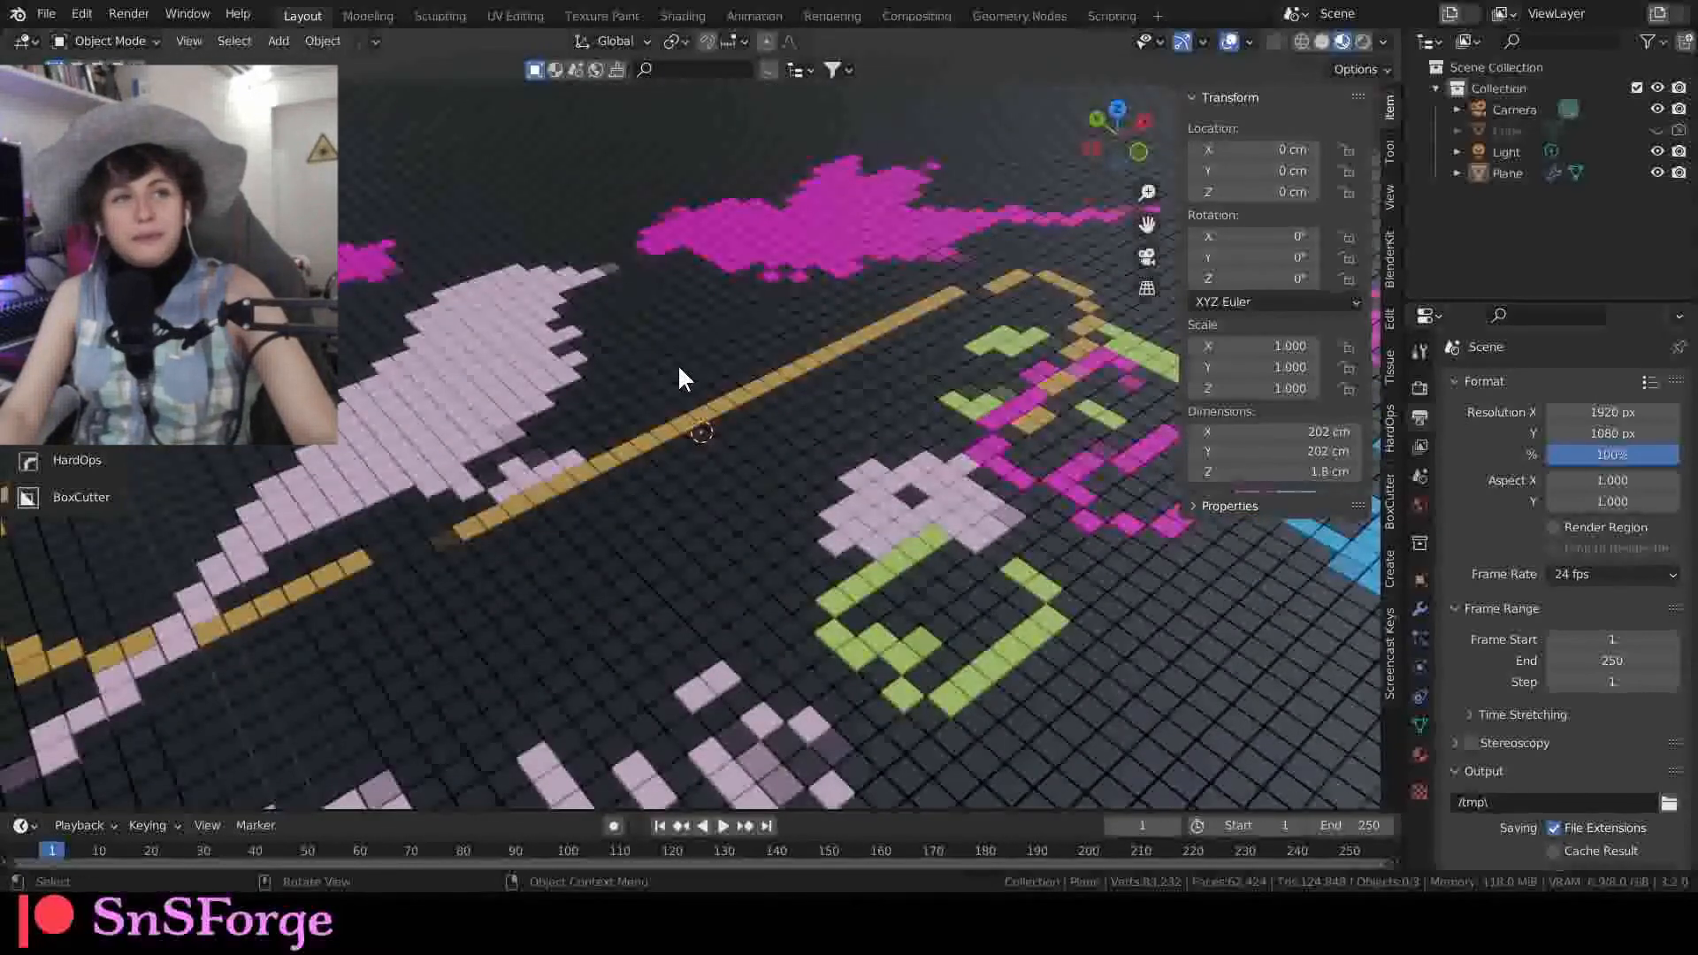
pyautogui.moveTo(569, 405); pyautogui.dragTo(482, 504, button='middle')
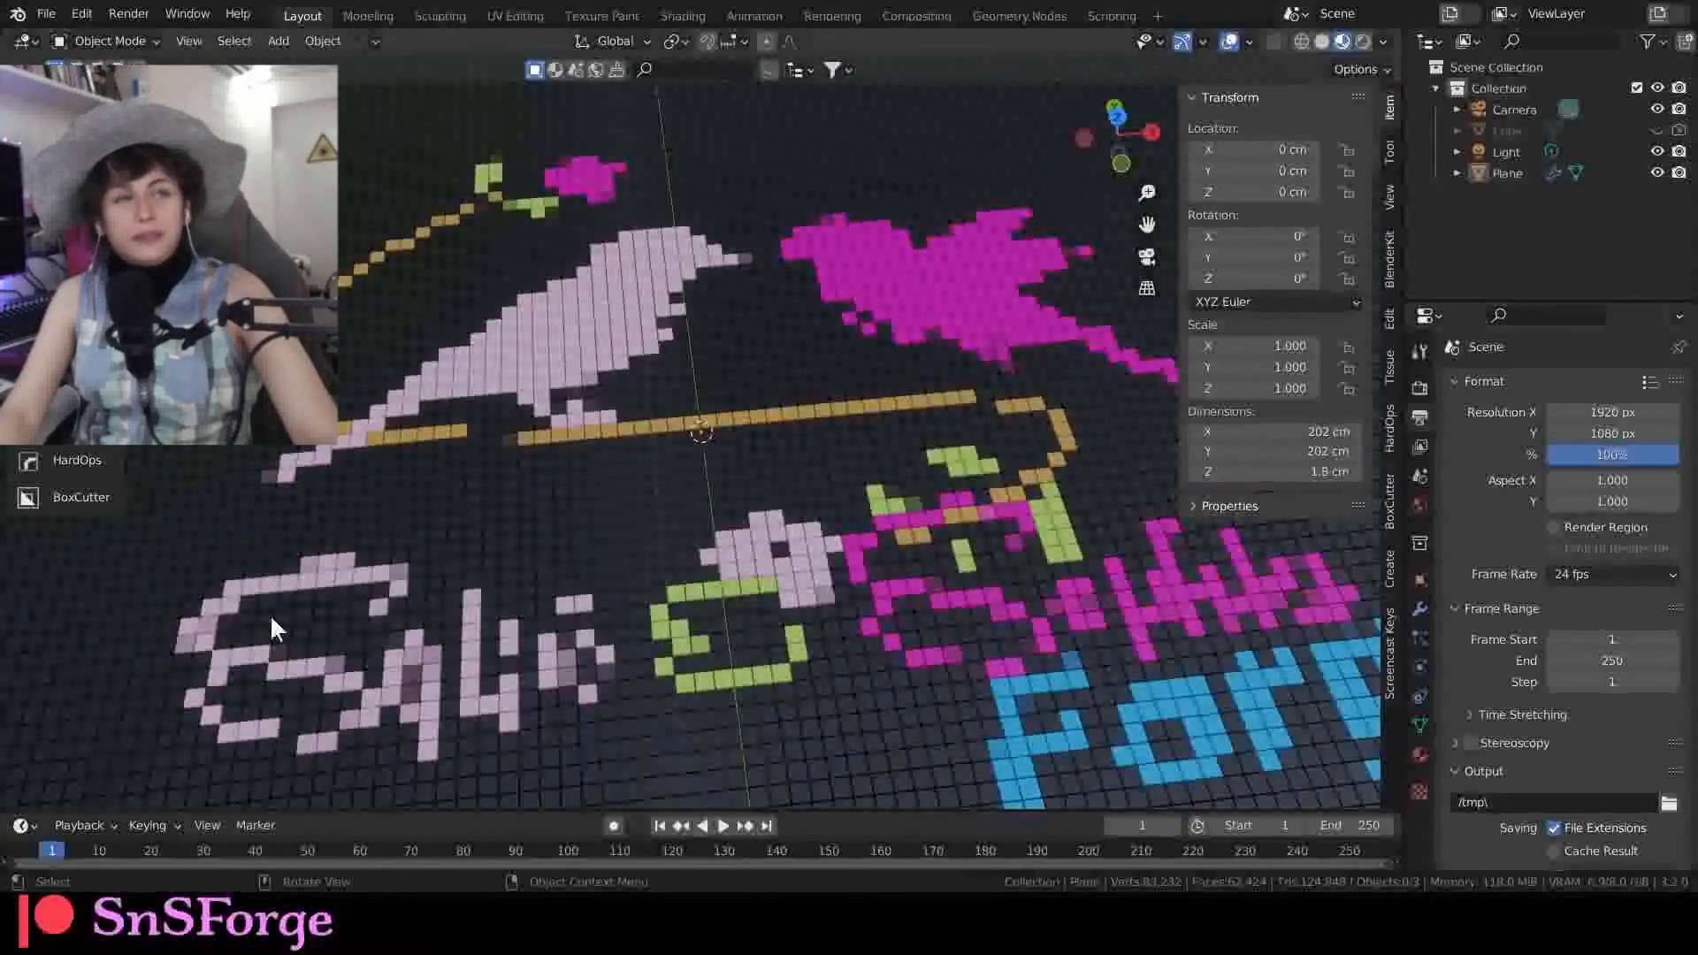
# Step: Return to the Geometry Nodes workspace and orient its viewport so the colored logo is in view
pyautogui.click(1031, 19)
pyautogui.moveTo(699, 426); pyautogui.dragTo(464, 524, button='middle')
pyautogui.moveTo(619, 454); pyautogui.dragTo(601, 376, button='middle')
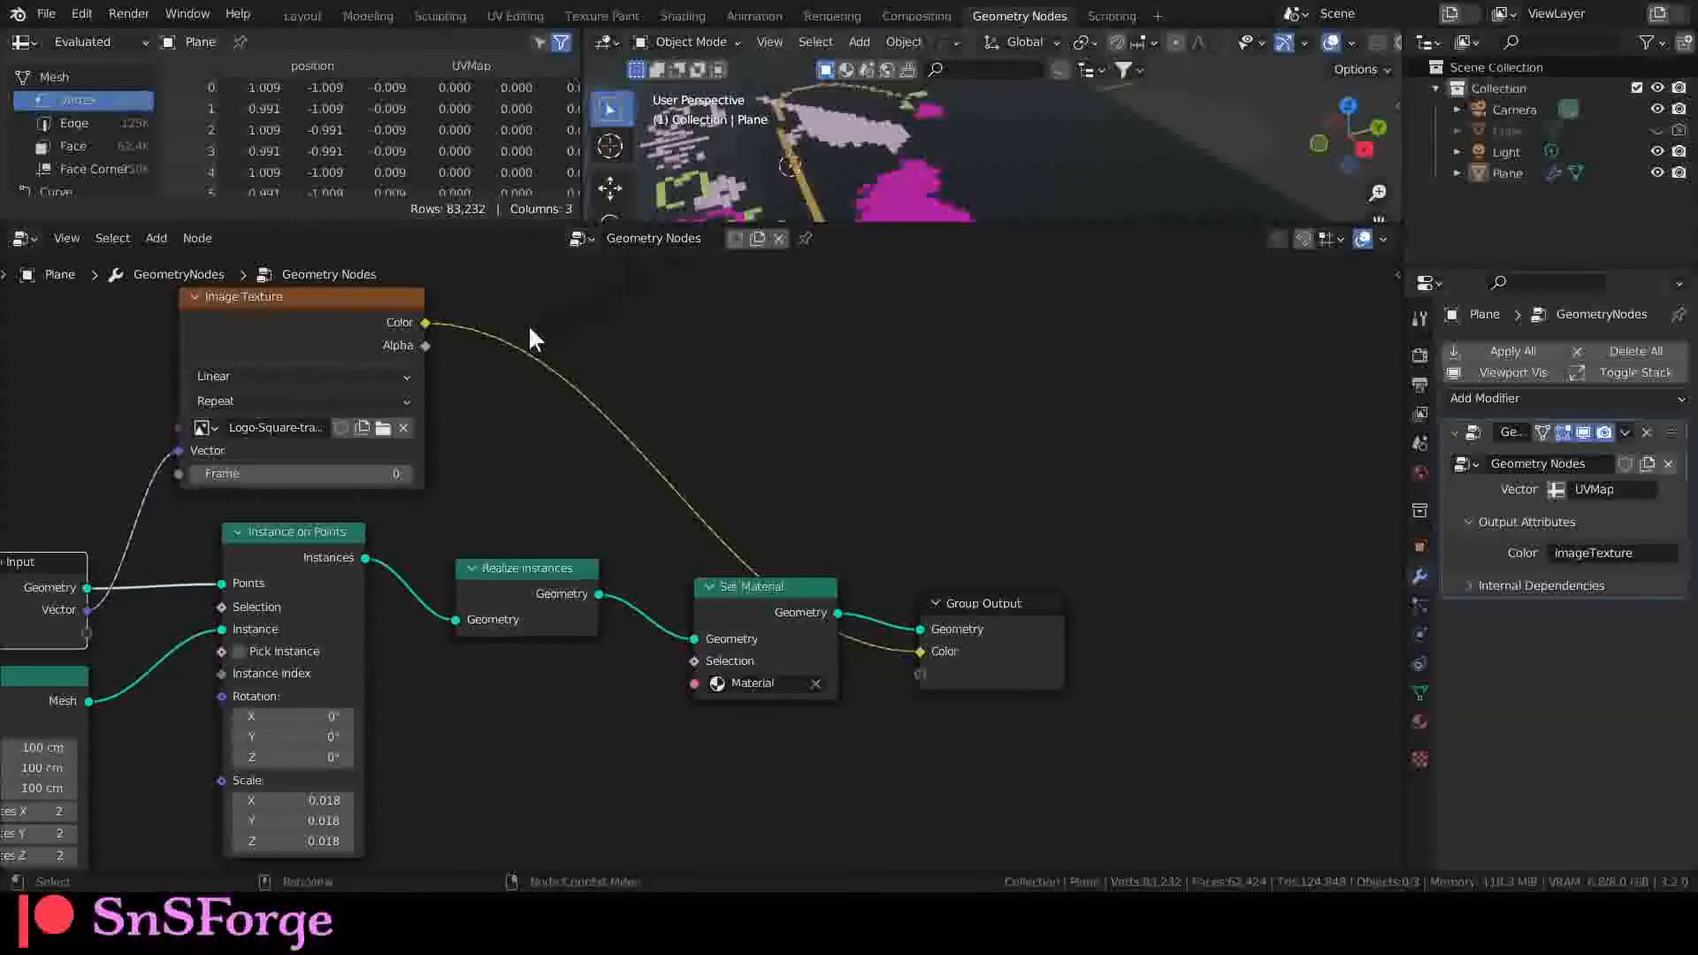
pyautogui.moveTo(664, 184); pyautogui.dragTo(1035, 193, button='middle')
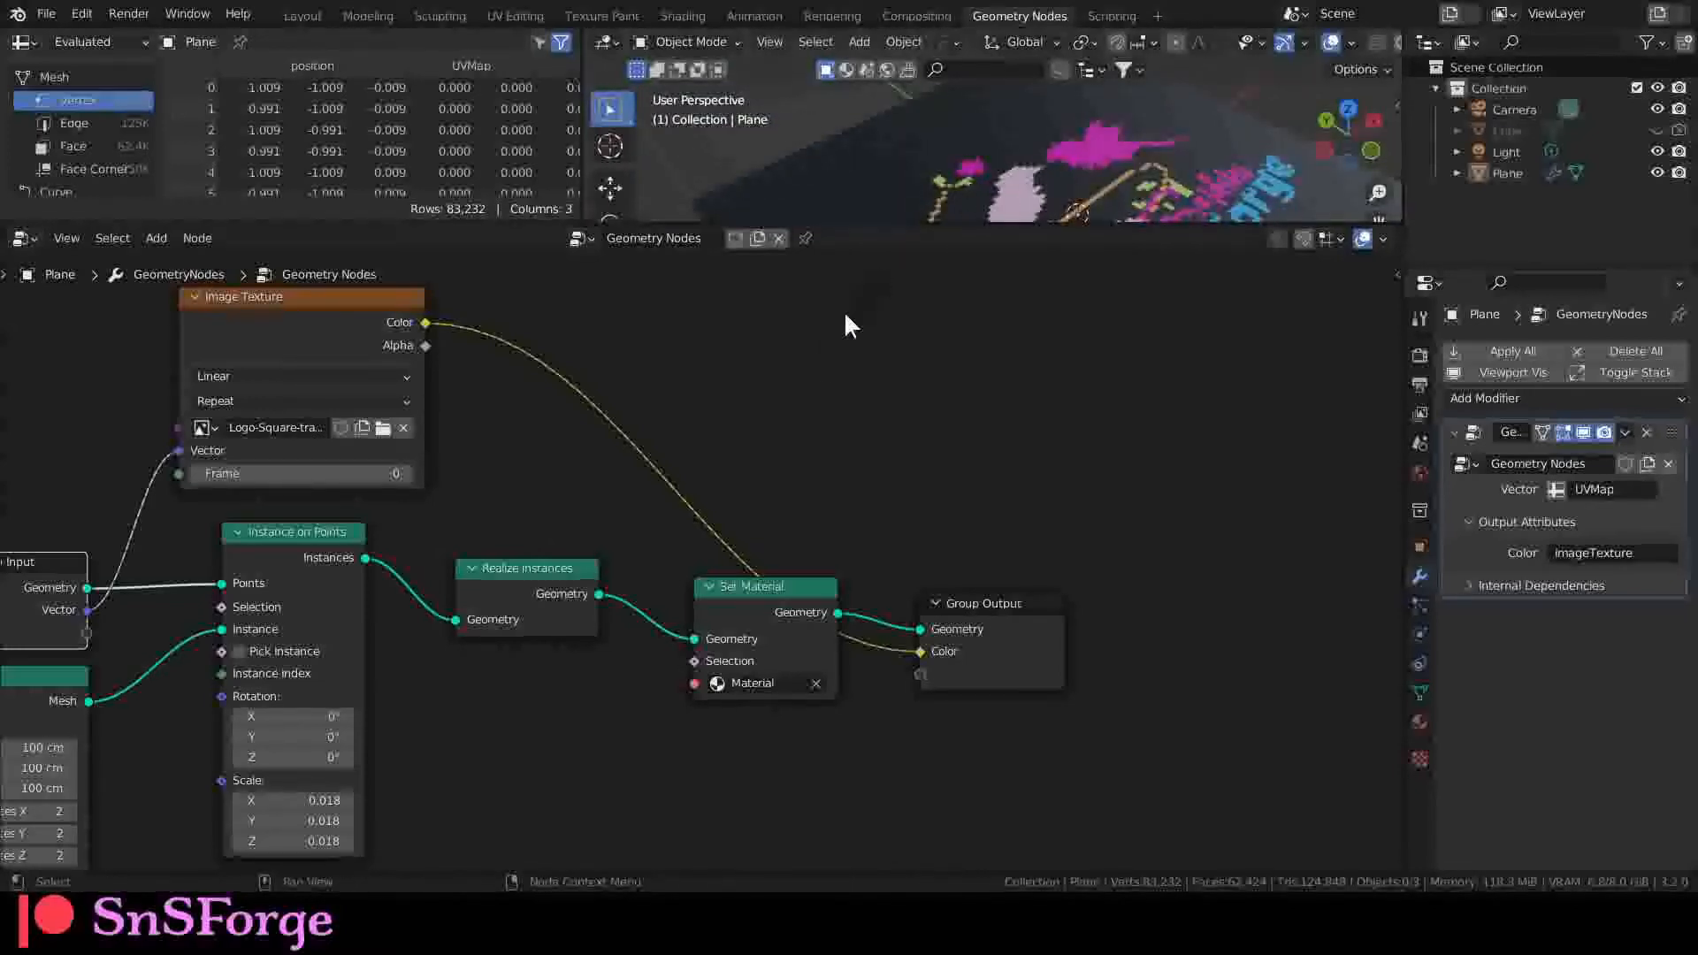
pyautogui.moveTo(1000, 208); pyautogui.dragTo(1071, 137, button='middle')
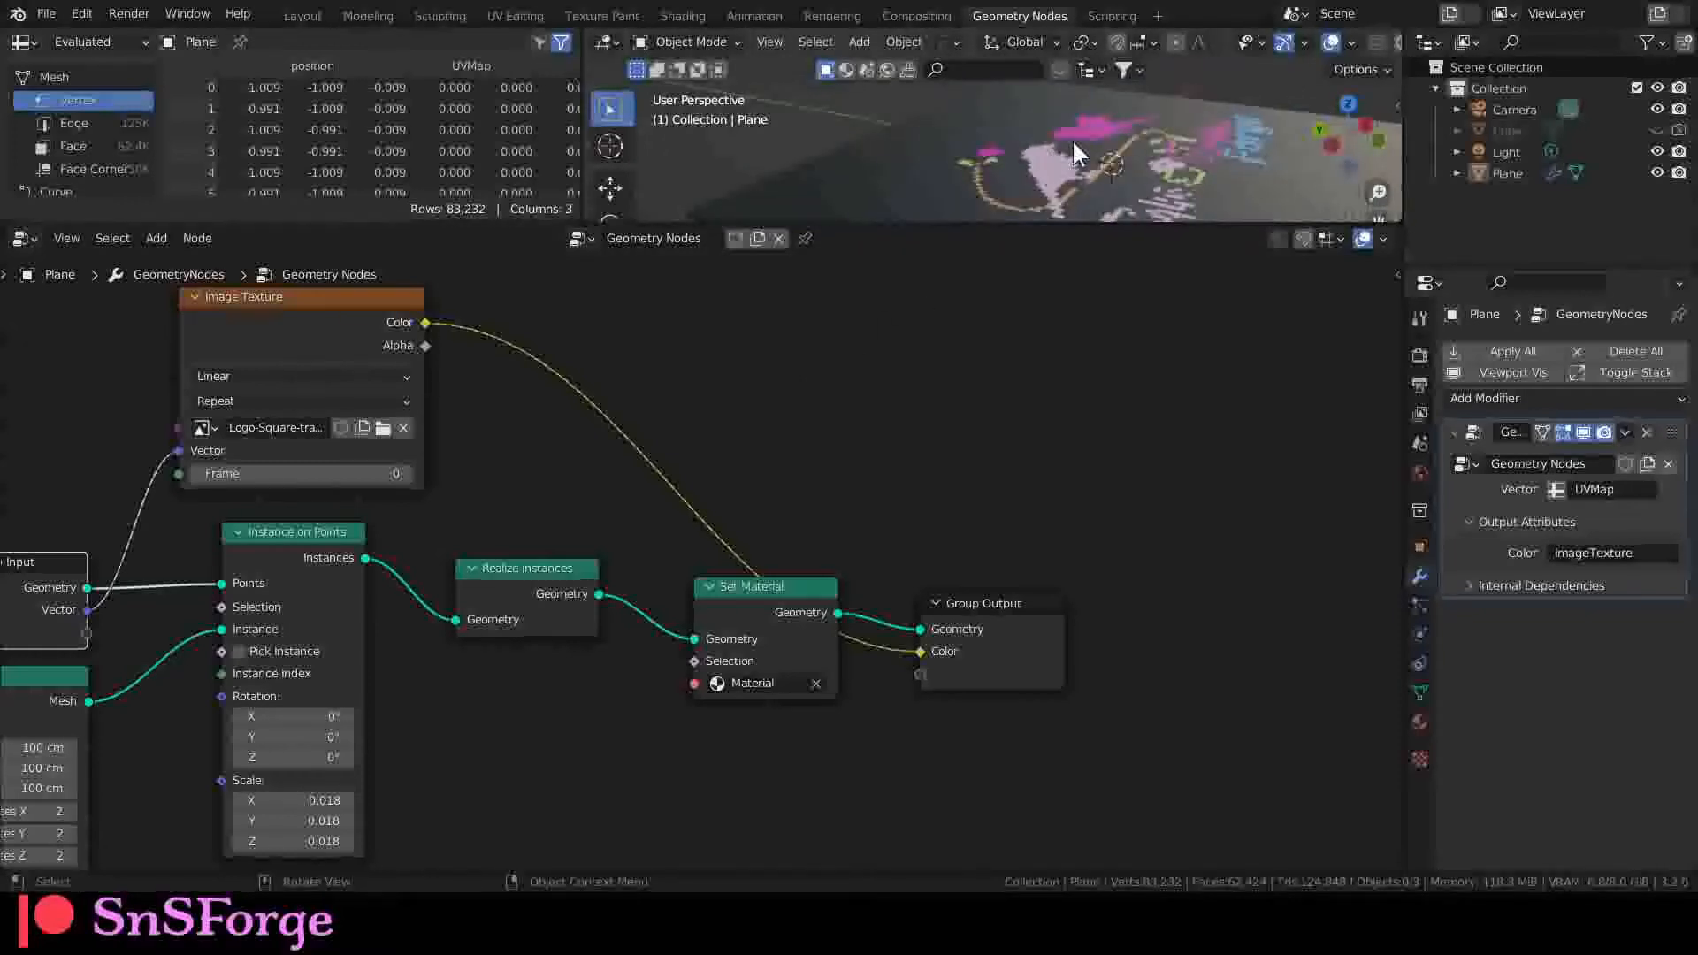
pyautogui.moveTo(832, 301); pyautogui.dragTo(618, 384, button='middle')
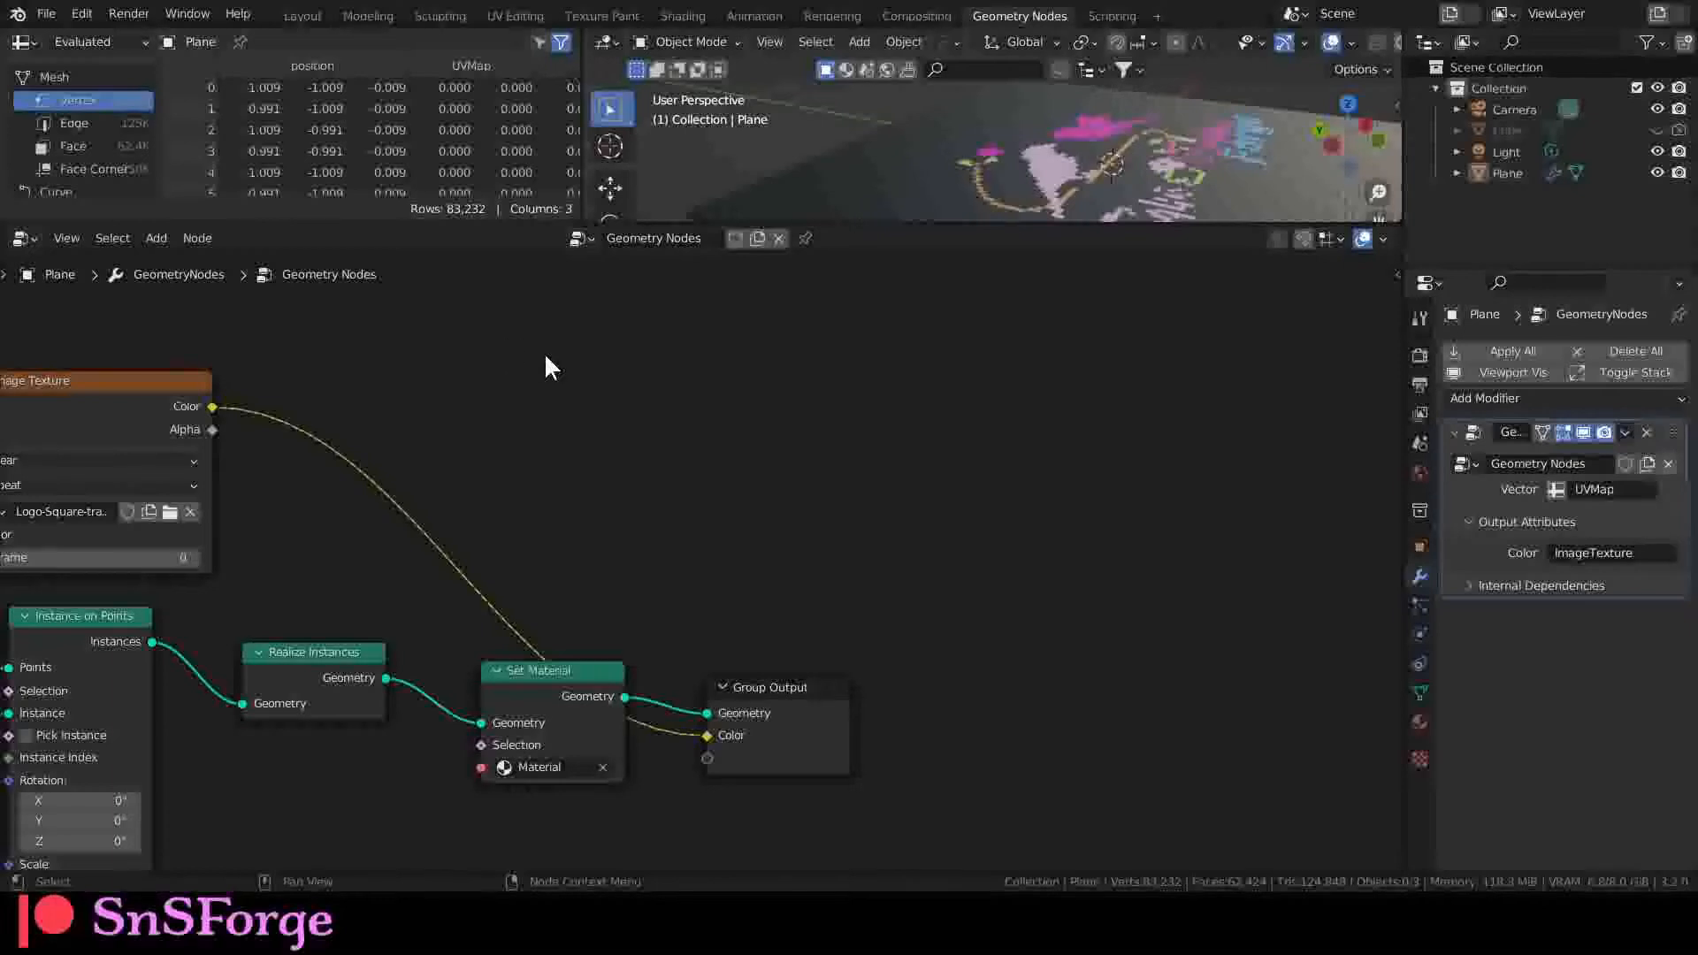
# Step: Move the Image Texture node slightly aside and insert a Separate RGB node into its Color link to the Group Output
pyautogui.hotkey('shift', 'a')
pyautogui.moveTo(336, 488); pyautogui.dragTo(627, 460, button='middle')
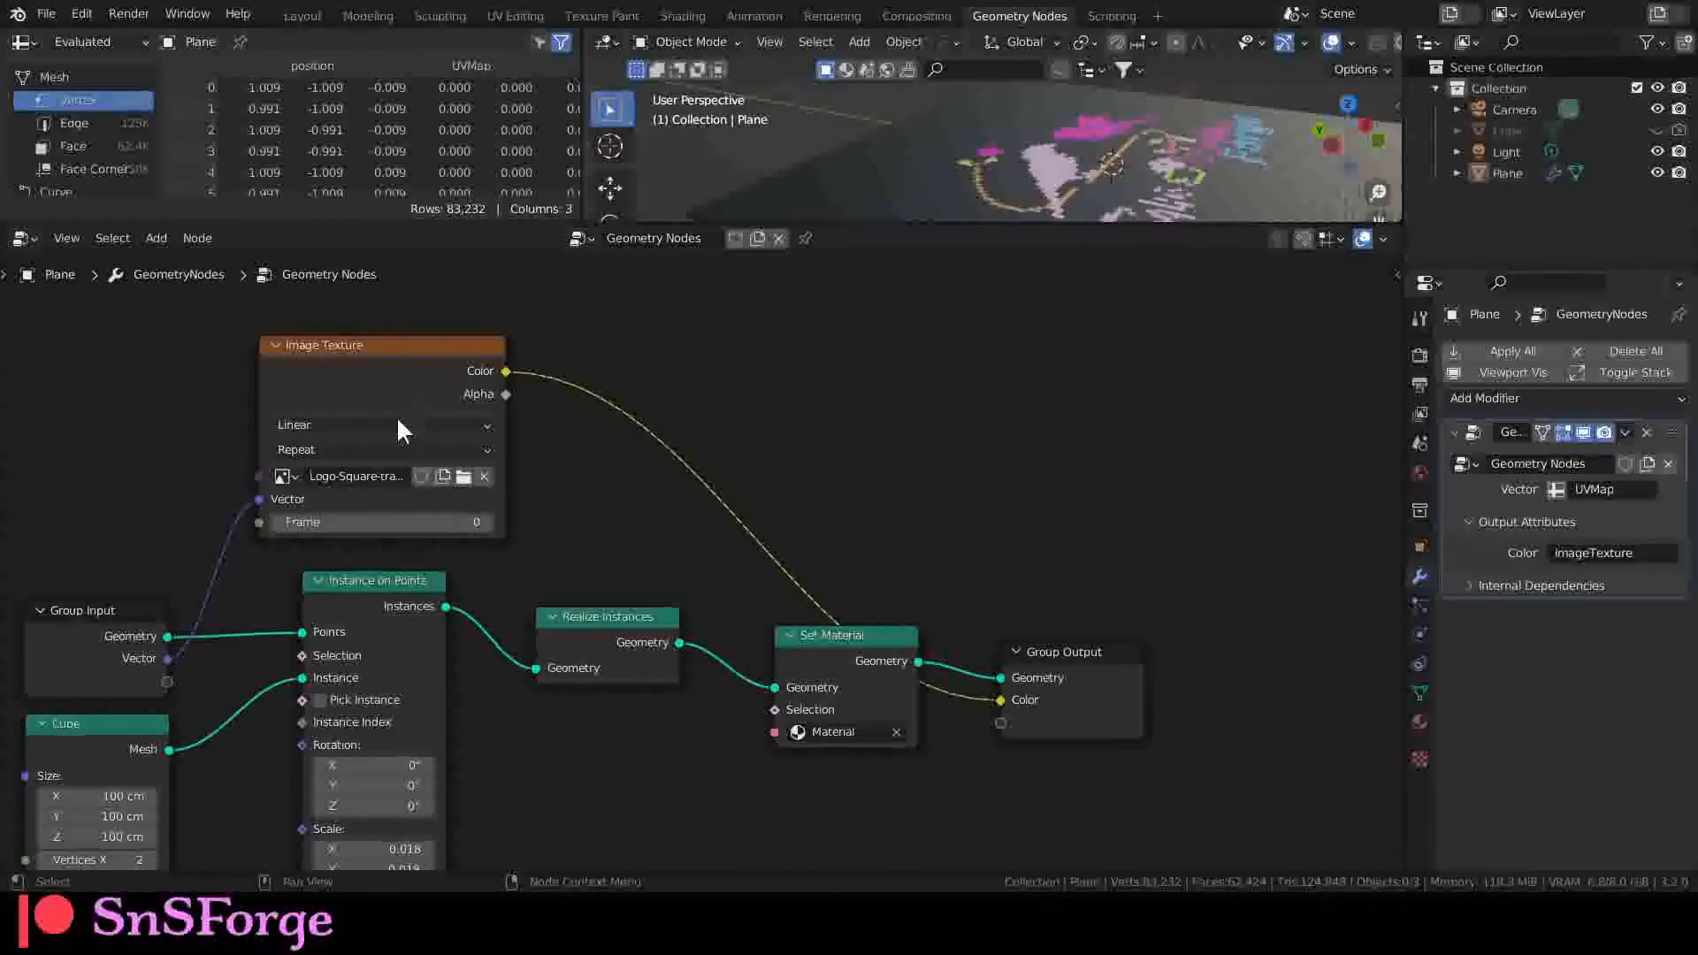
pyautogui.moveTo(446, 358); pyautogui.dragTo(412, 369)
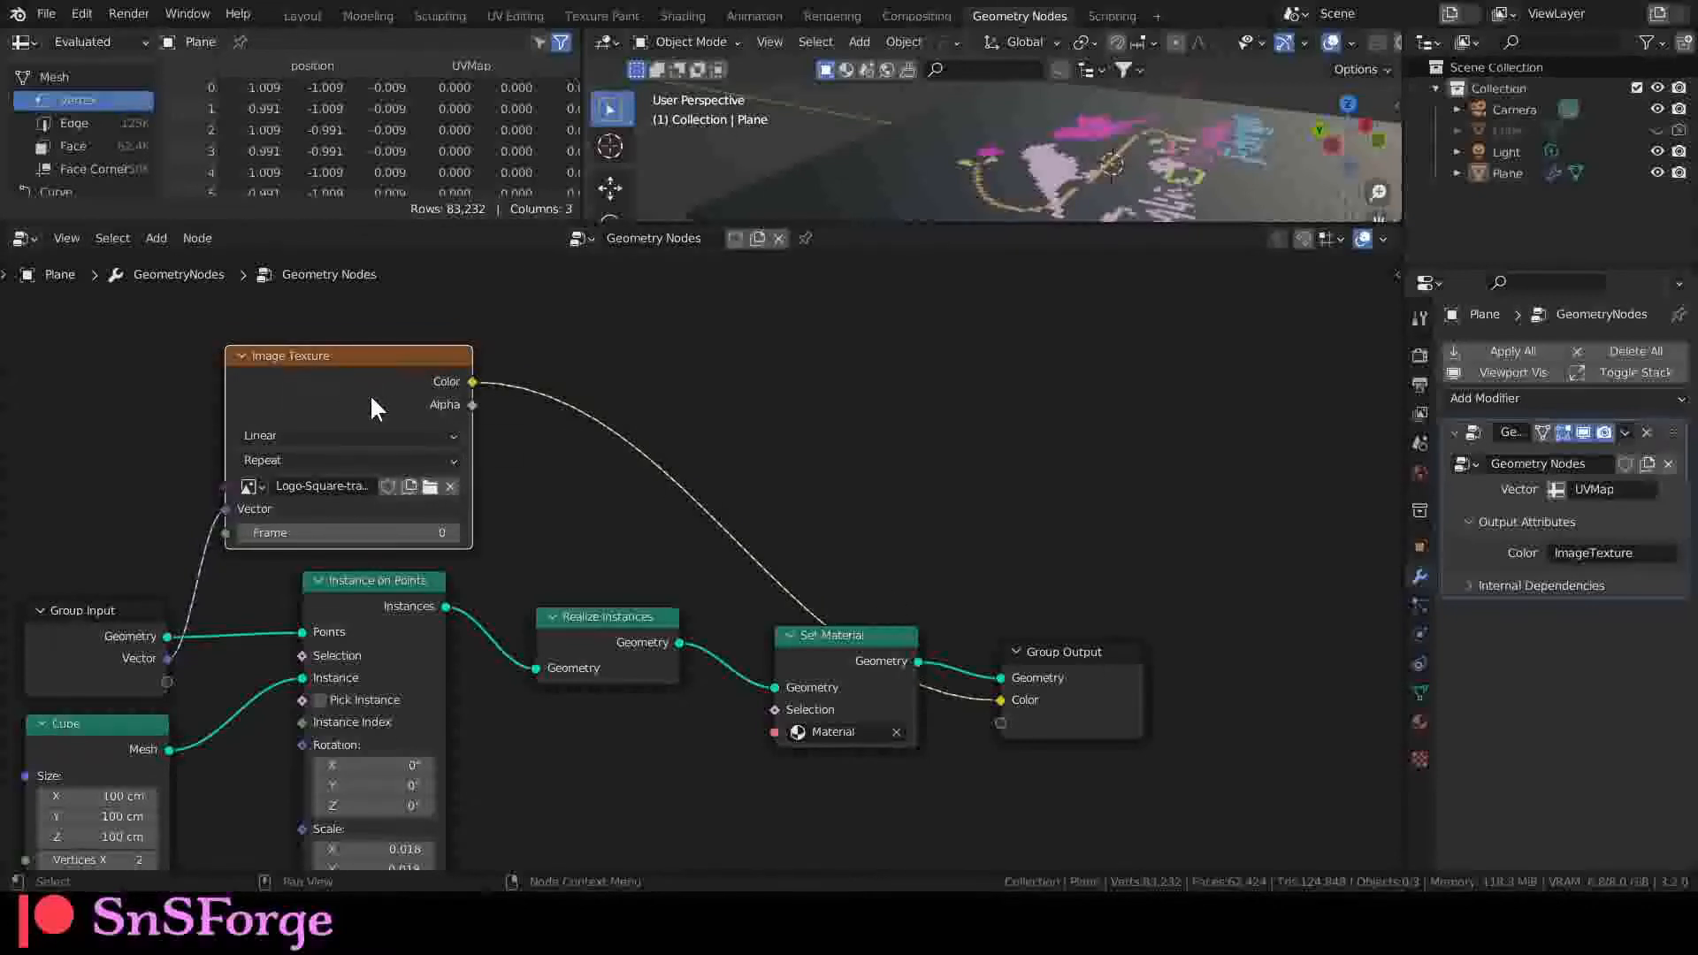
pyautogui.click(598, 502)
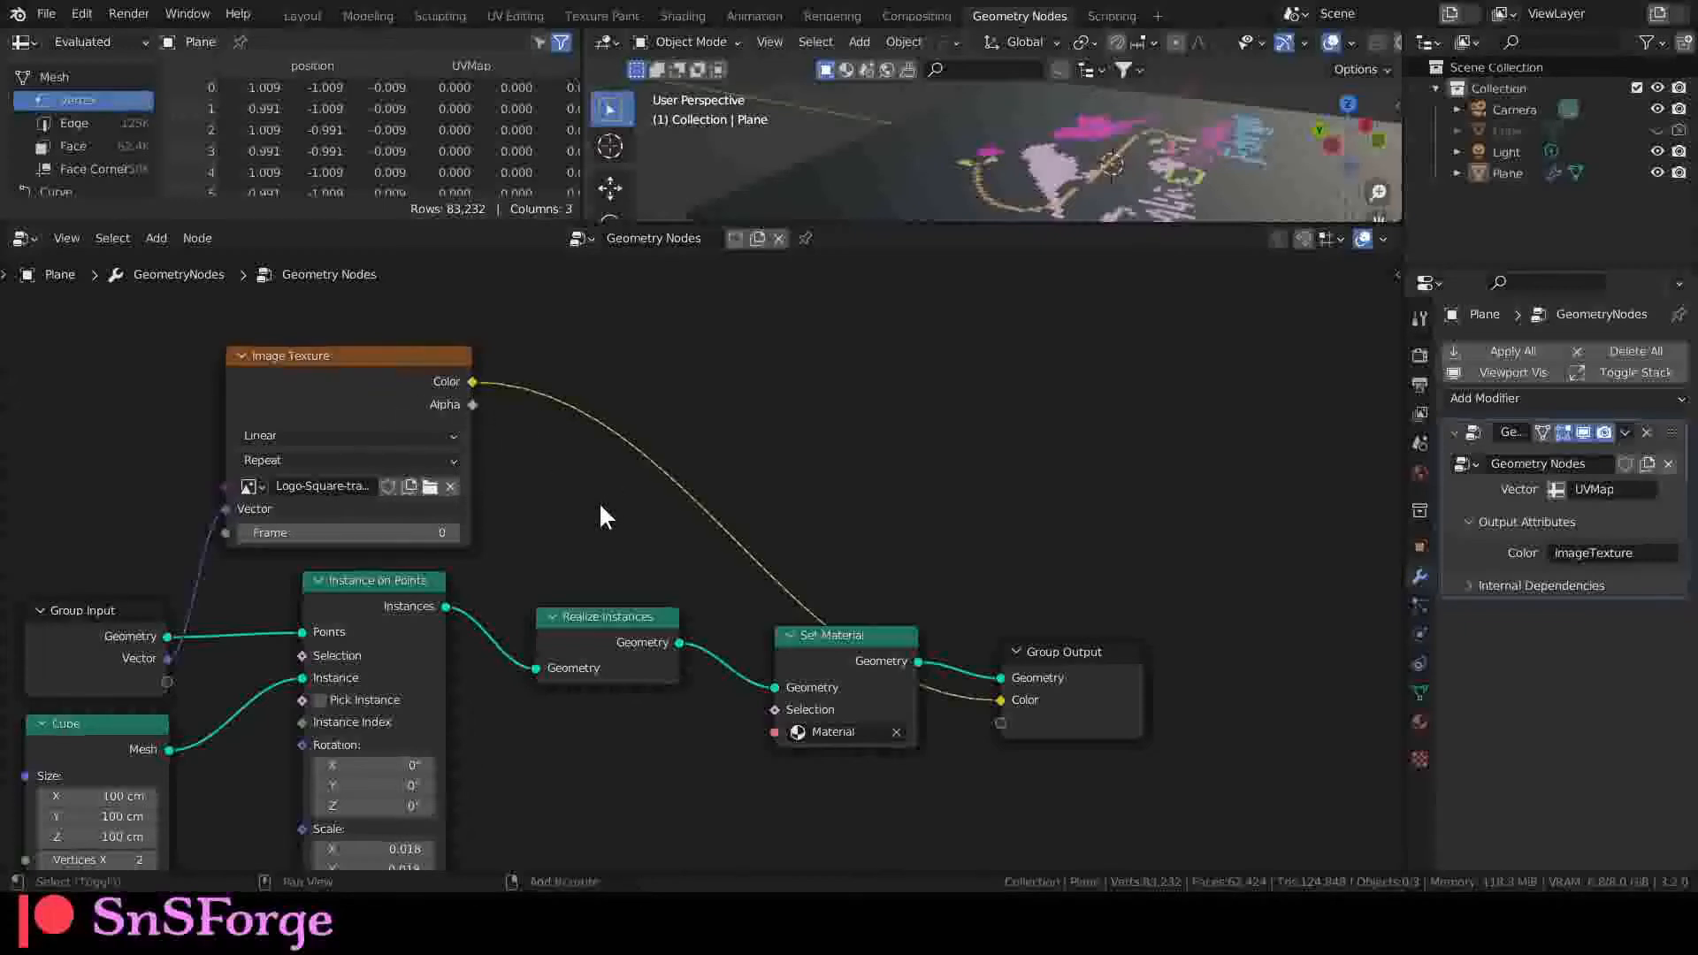
pyautogui.hotkey('shift', 'a')
pyautogui.write('sep')
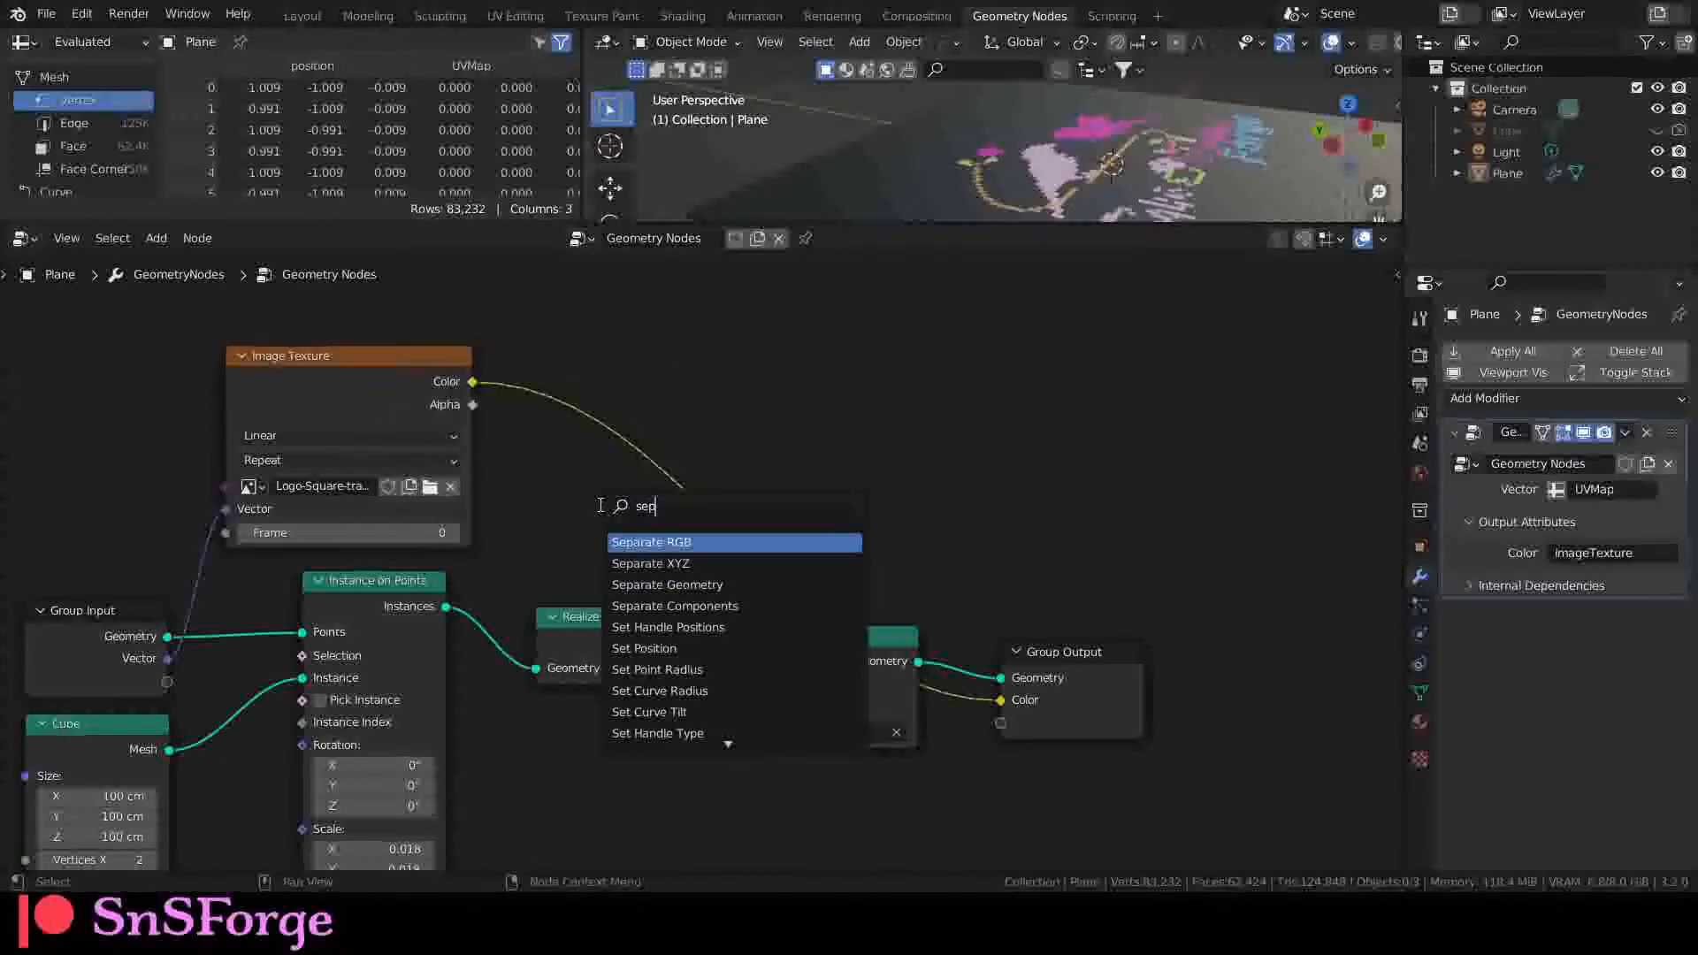
pyautogui.press('Return')
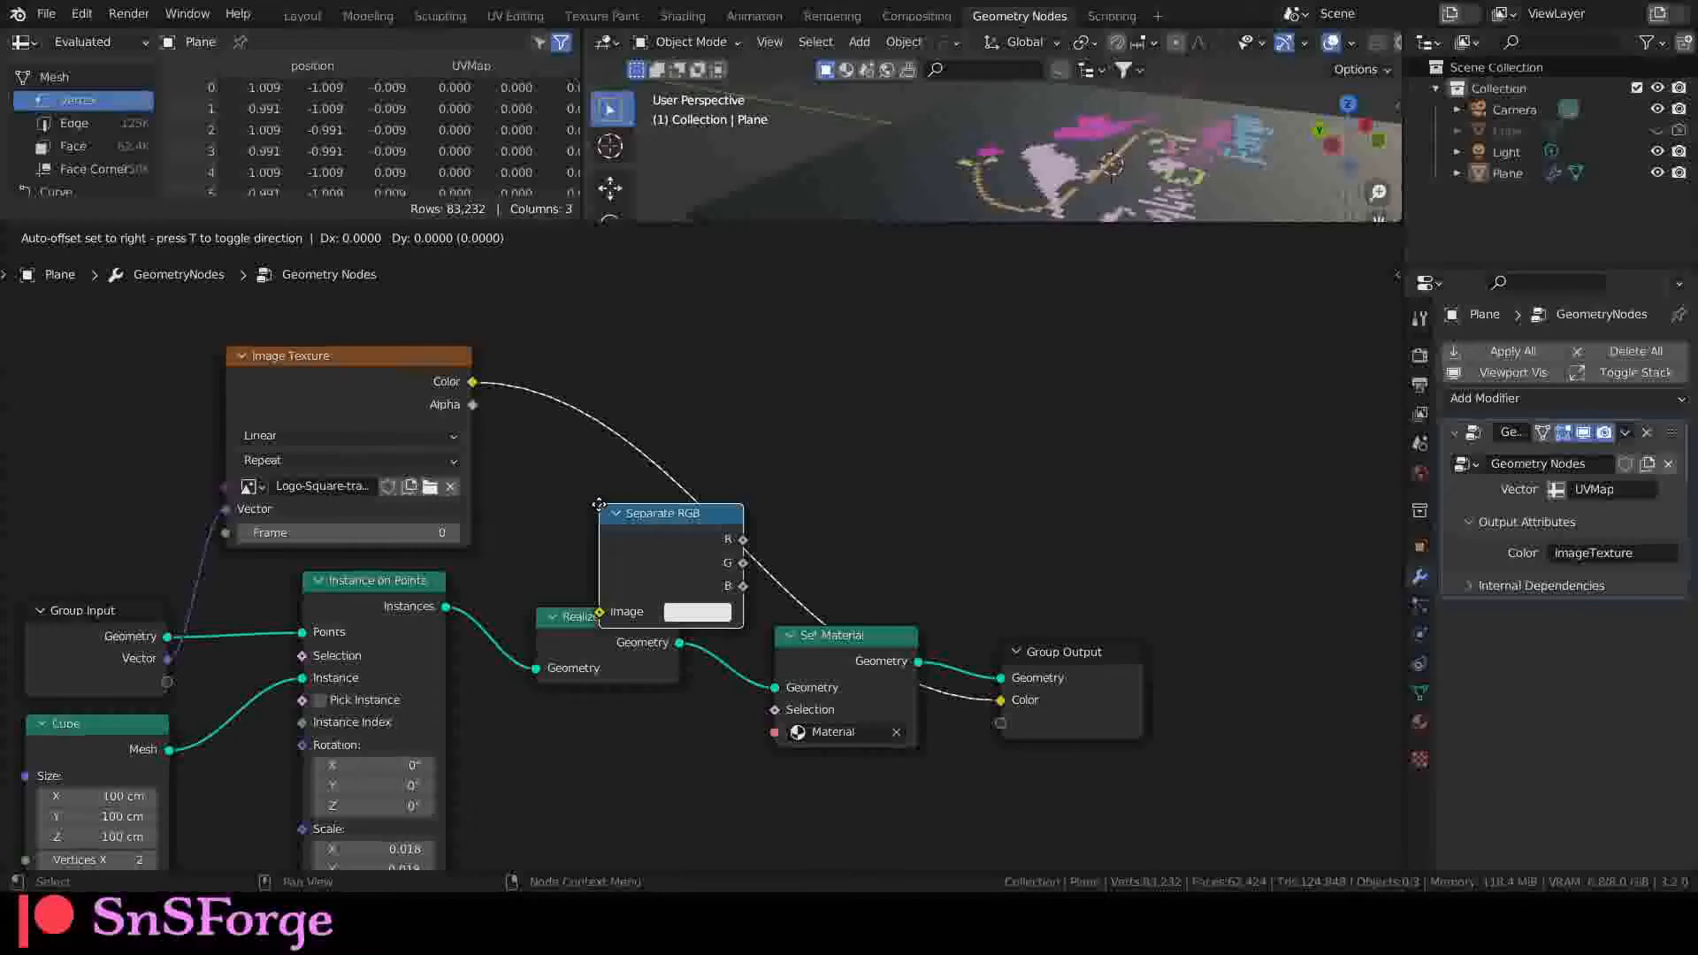
pyautogui.click(504, 337)
# Step: Move the Set Material and Group Output nodes together far to the right of Realize Instances to free up space
pyautogui.moveTo(749, 497); pyautogui.dragTo(573, 529, button='middle')
pyautogui.scroll(-3, 585, 550)
pyautogui.moveTo(593, 548); pyautogui.dragTo(750, 699)
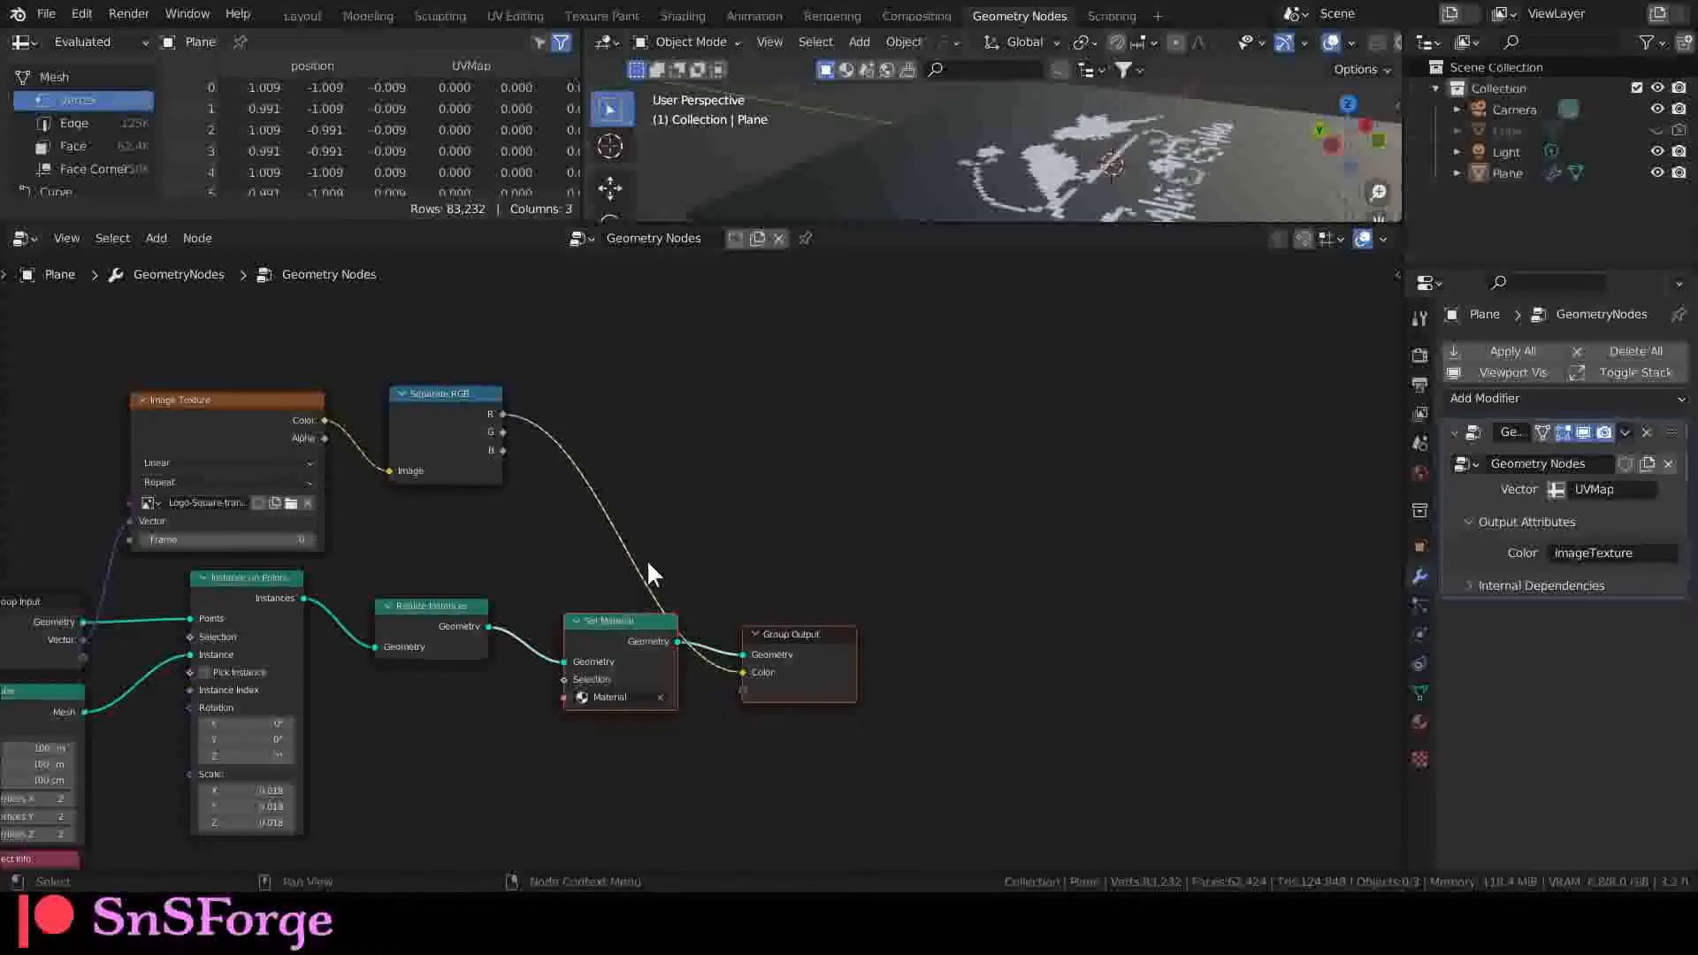
pyautogui.moveTo(619, 623); pyautogui.dragTo(968, 612)
pyautogui.moveTo(968, 612); pyautogui.dragTo(594, 614, button='middle')
pyautogui.moveTo(595, 614); pyautogui.dragTo(882, 617)
pyautogui.moveTo(284, 563); pyautogui.dragTo(551, 574, button='middle')
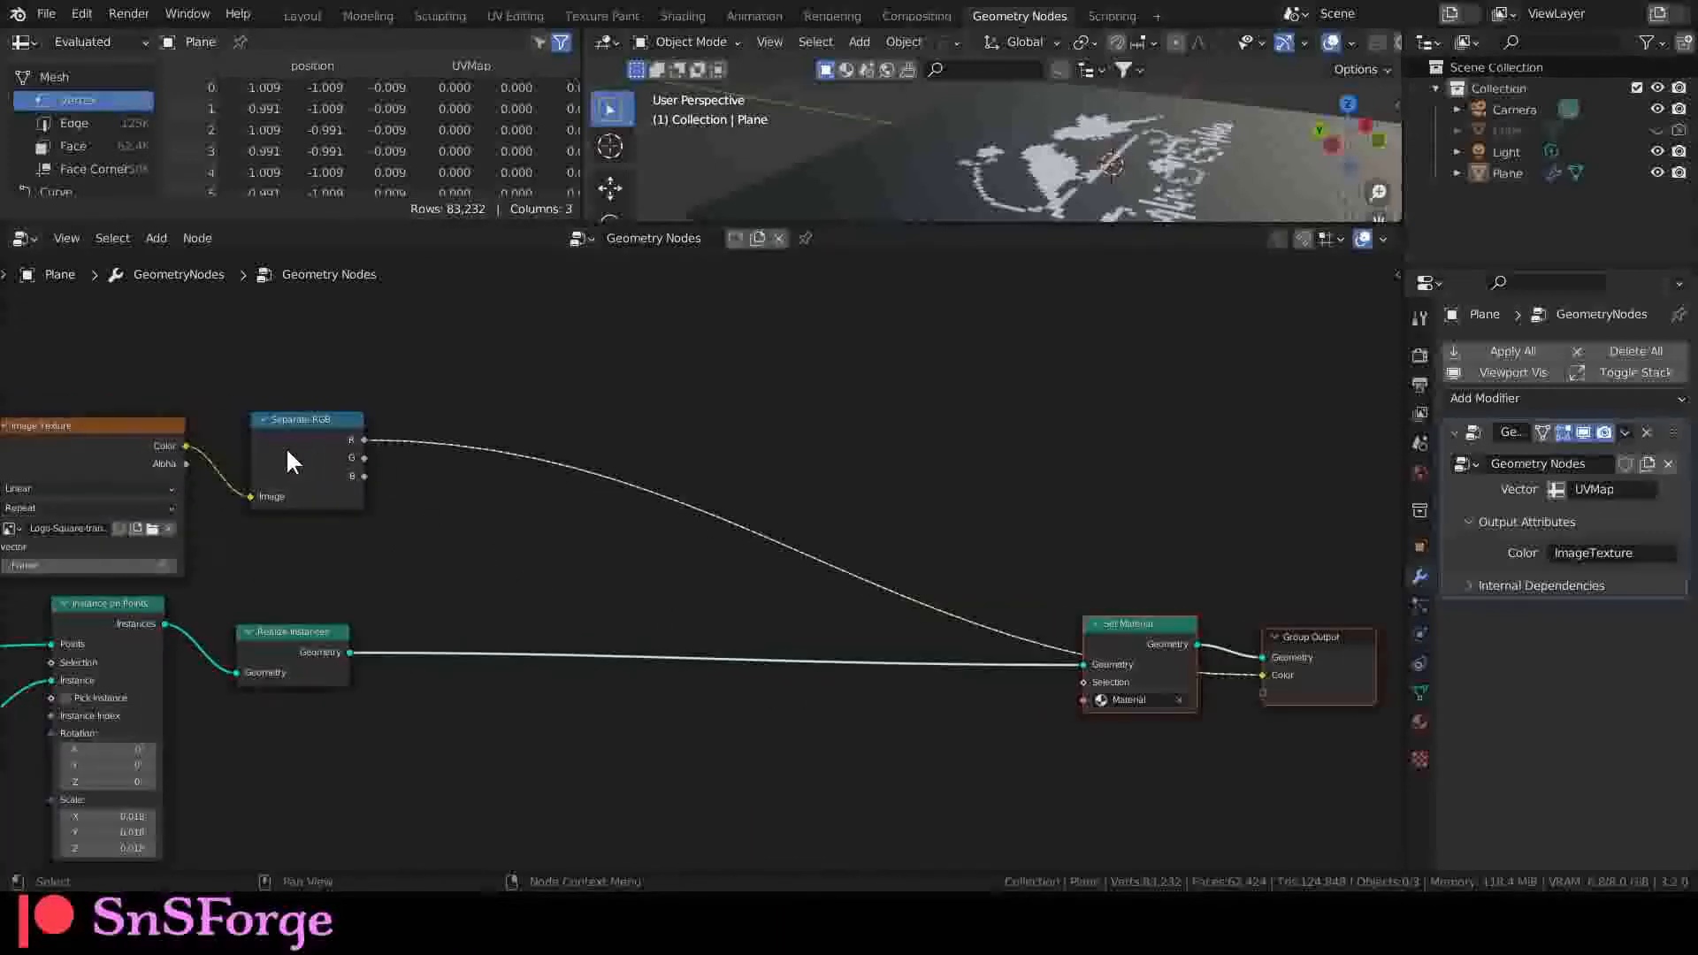
# Step: Add an RGB Curves node and insert it into the link from Separate RGB's R output to the Group Output
pyautogui.hotkey('shift', 'a')
pyautogui.click(488, 517)
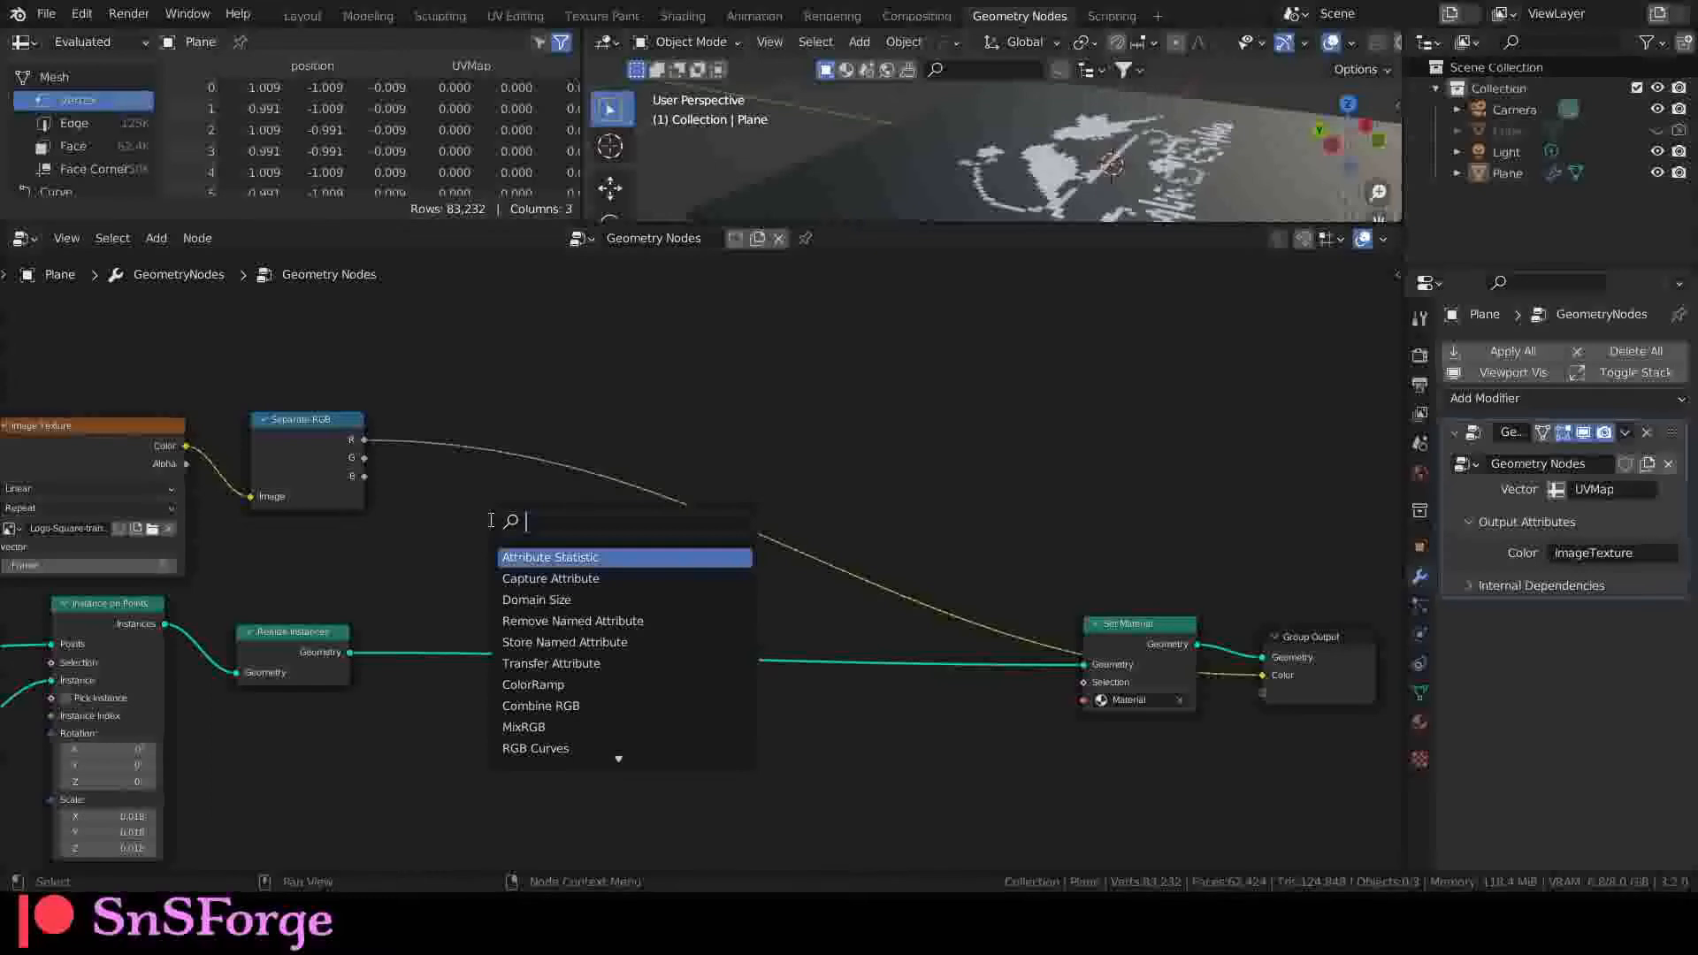
pyautogui.write('rgbc')
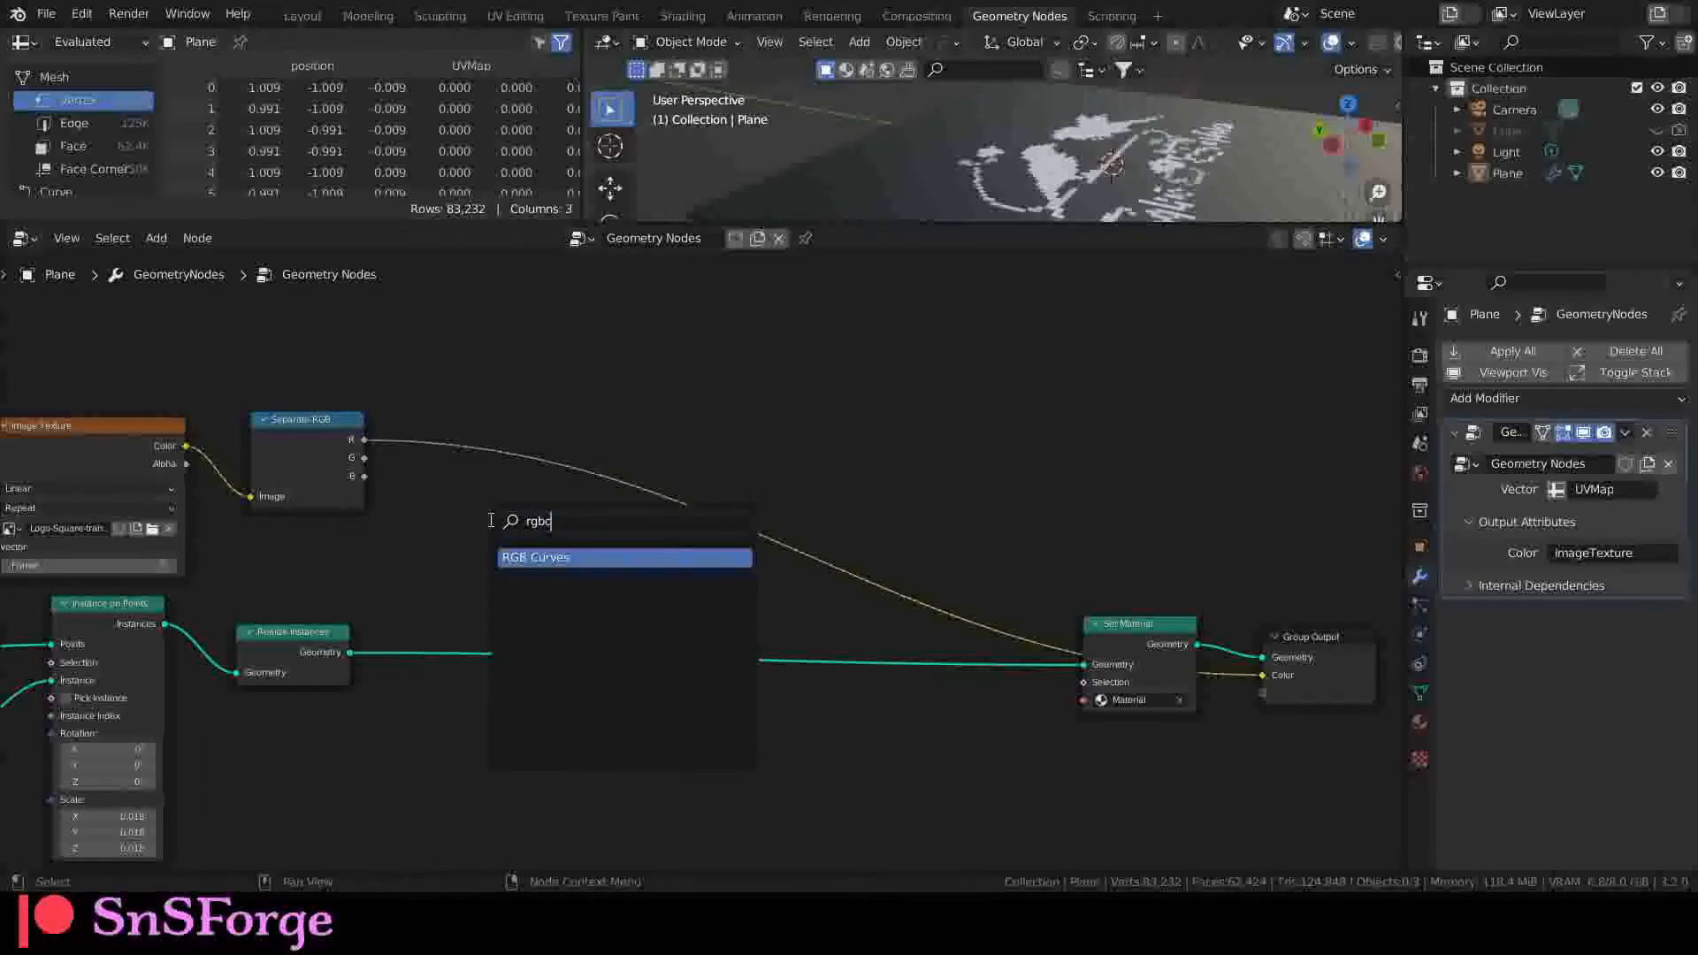
pyautogui.press('Return')
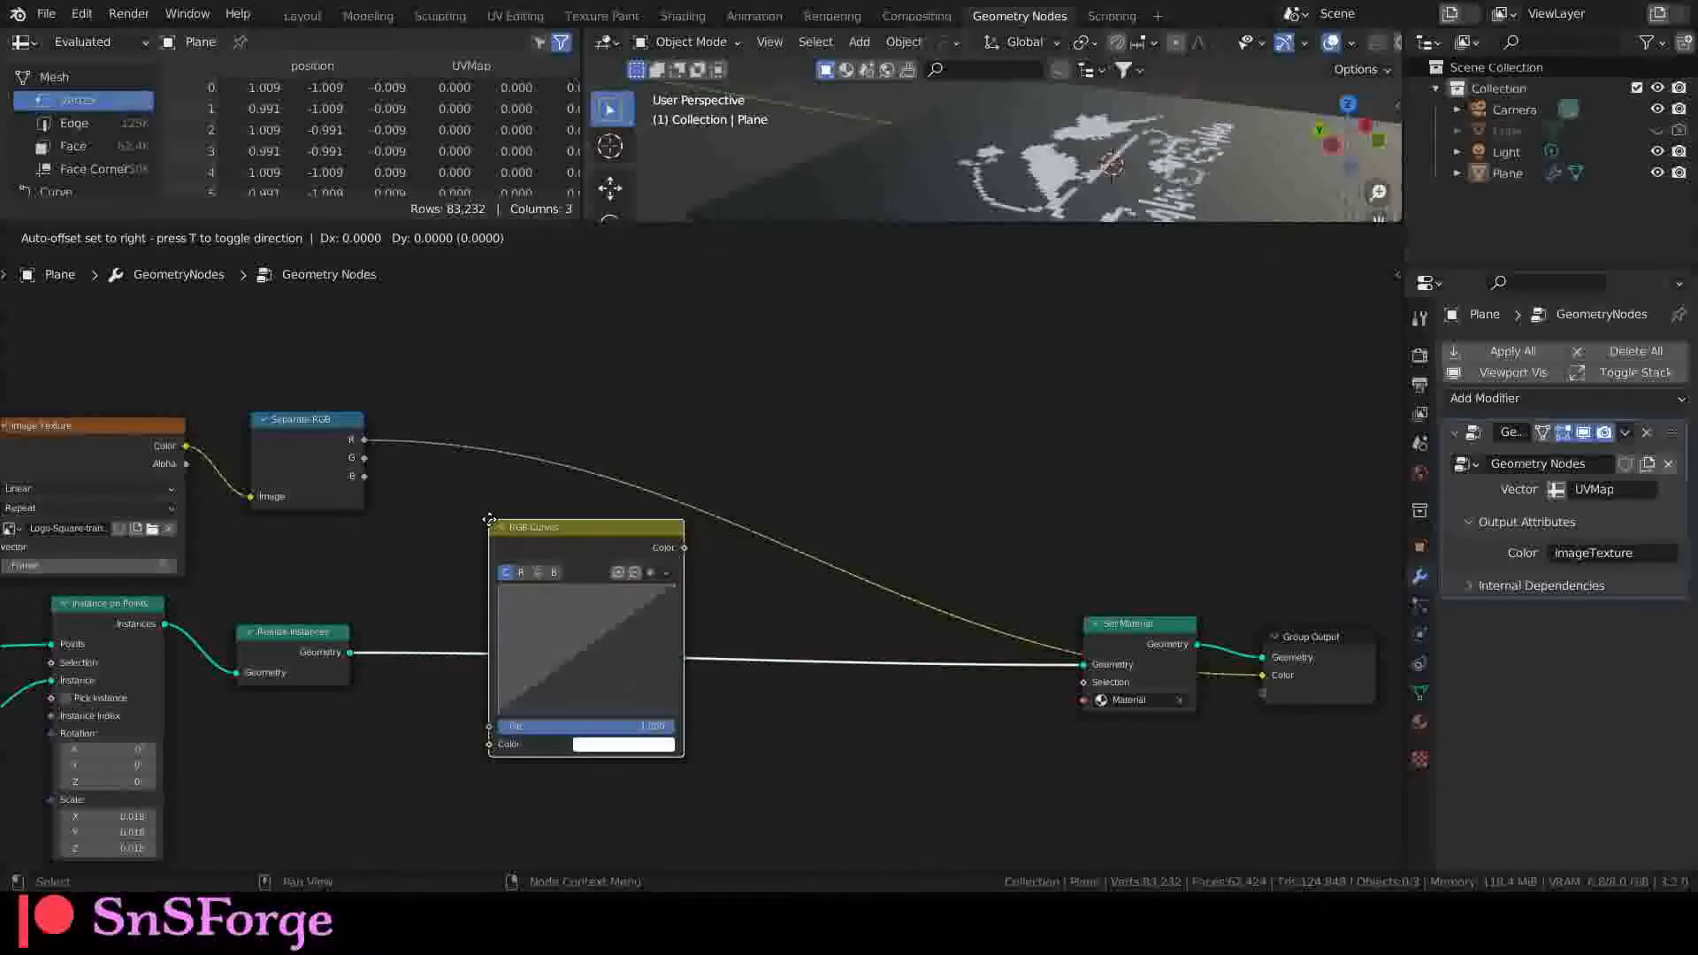
pyautogui.click(430, 356)
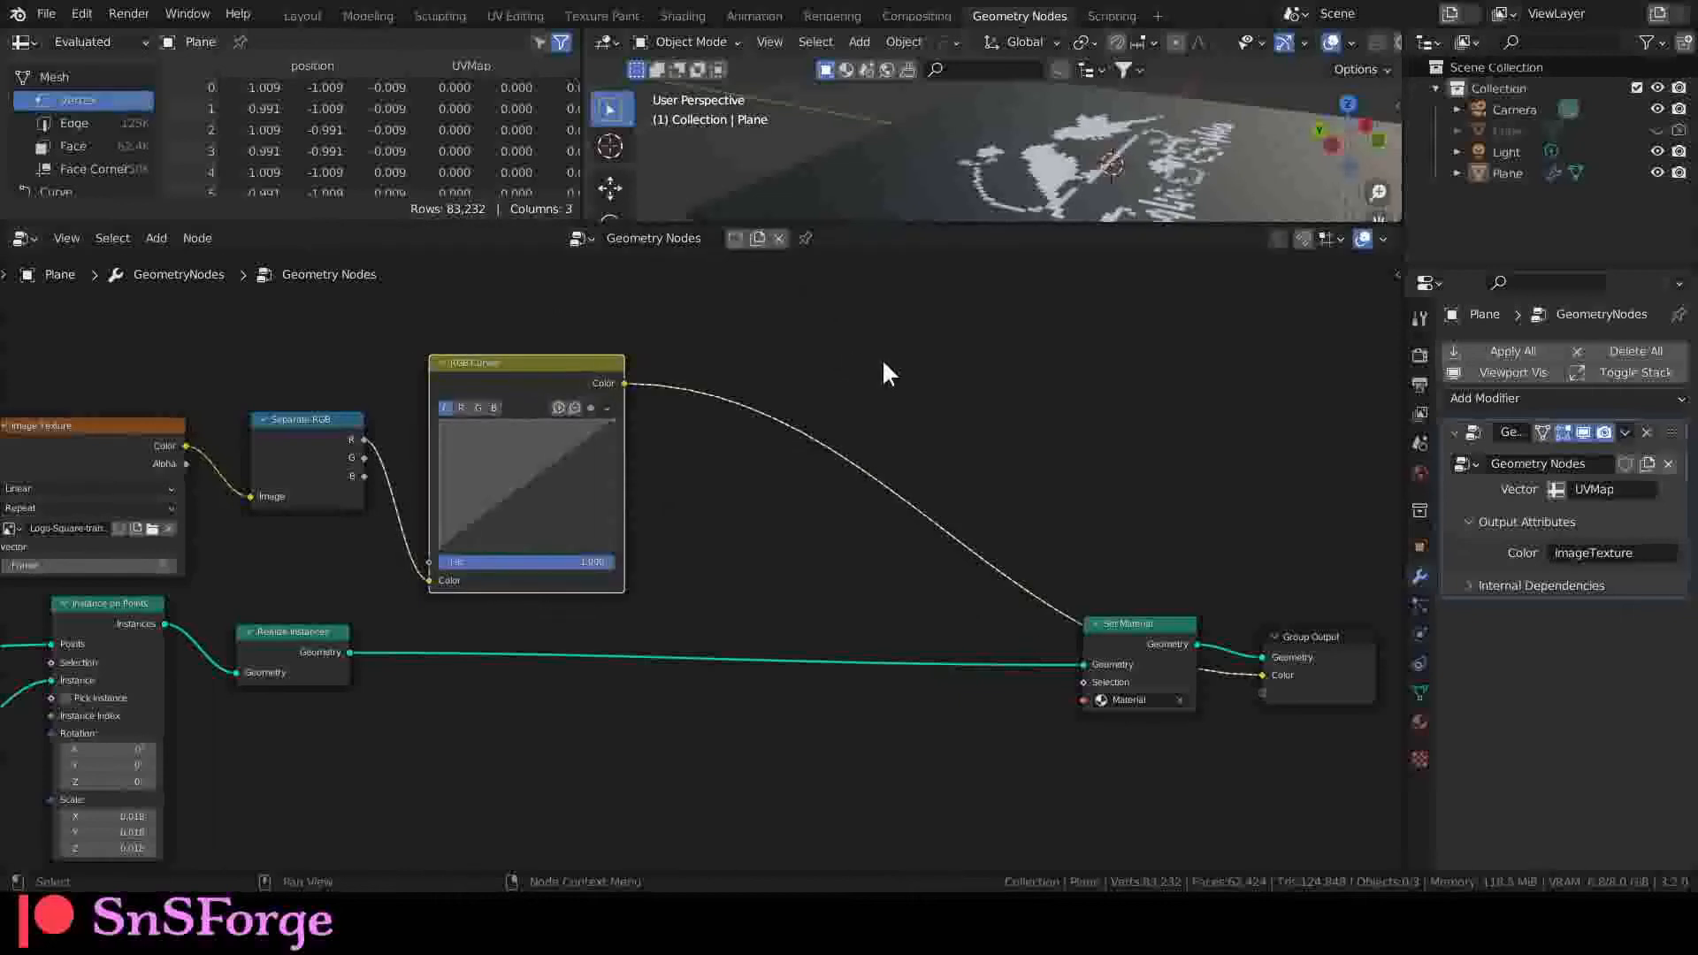
# Step: Add a Combine XYZ node and insert it into the link after RGB Curves, with the curve color feeding X
pyautogui.moveTo(883, 373); pyautogui.dragTo(658, 410, button='middle')
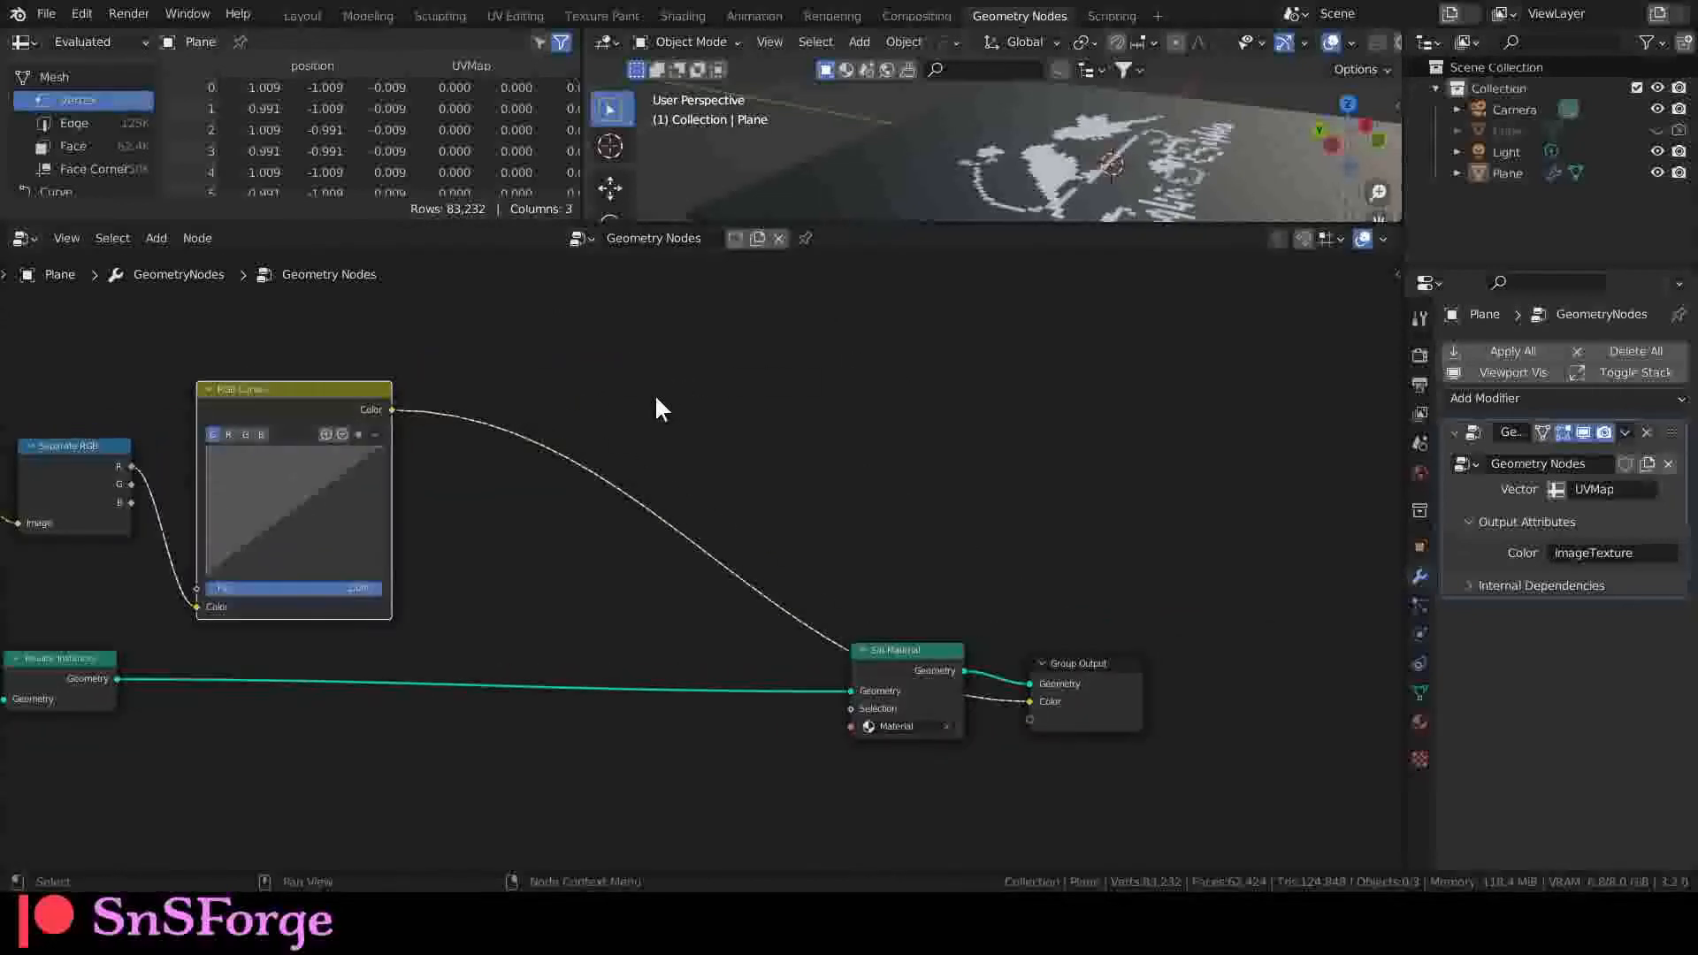
pyautogui.click(553, 528)
pyautogui.hotkey('shift', 'a')
pyautogui.write('s')
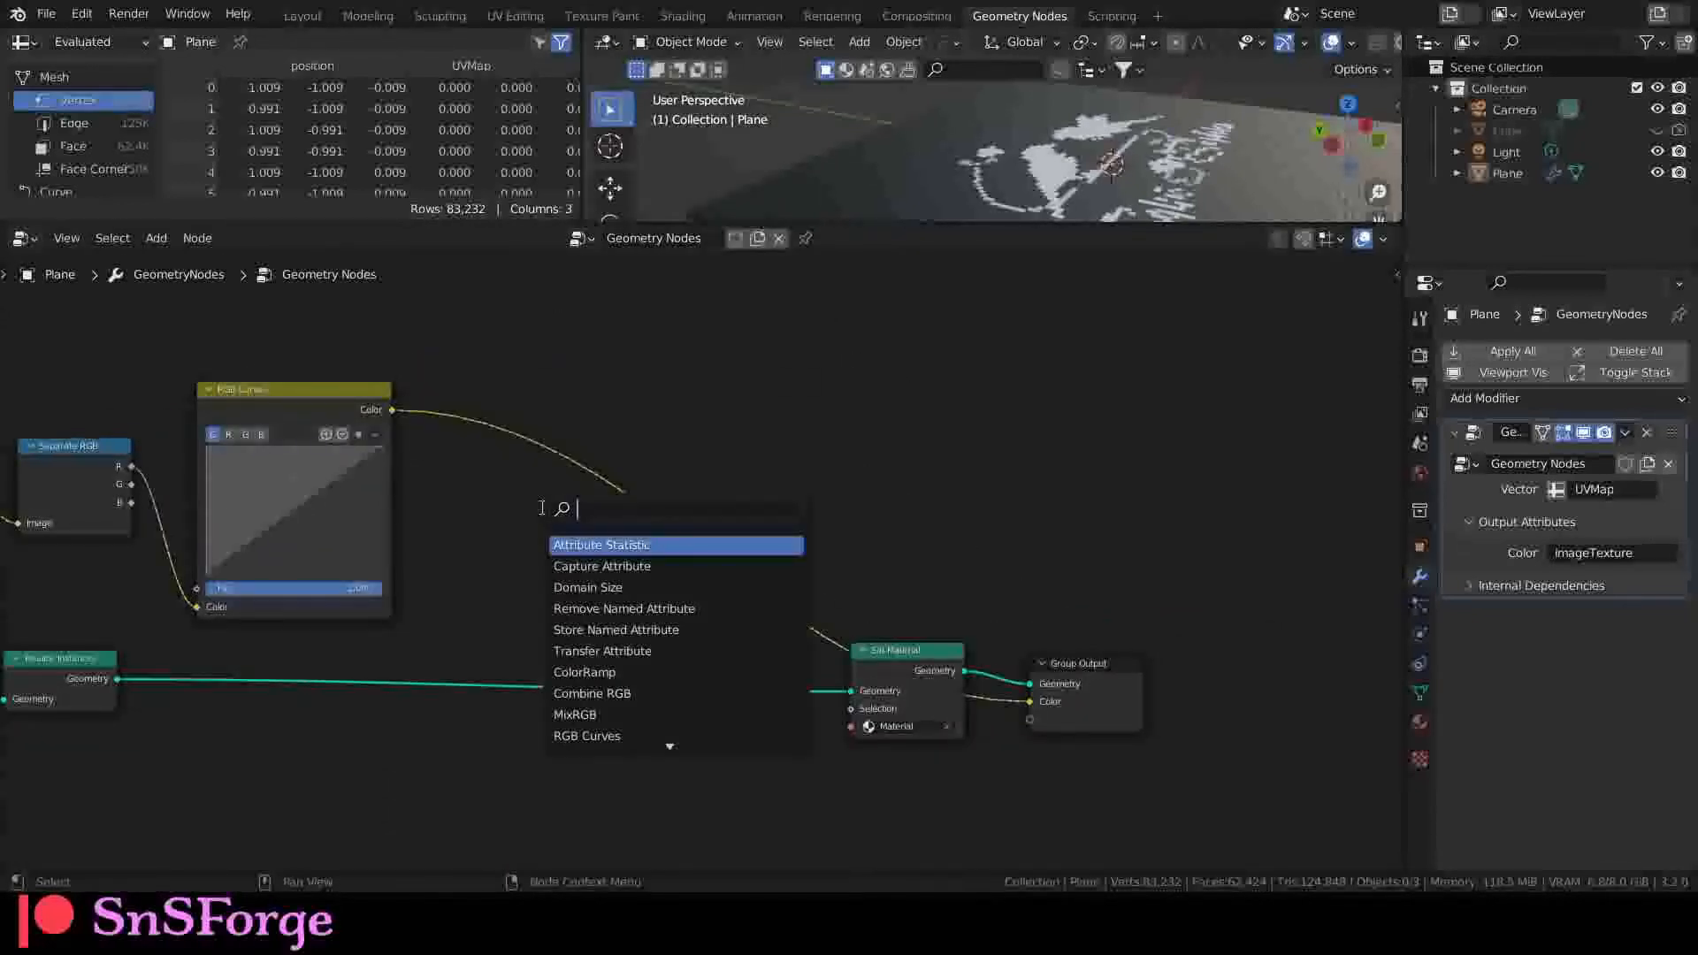
pyautogui.write('comb')
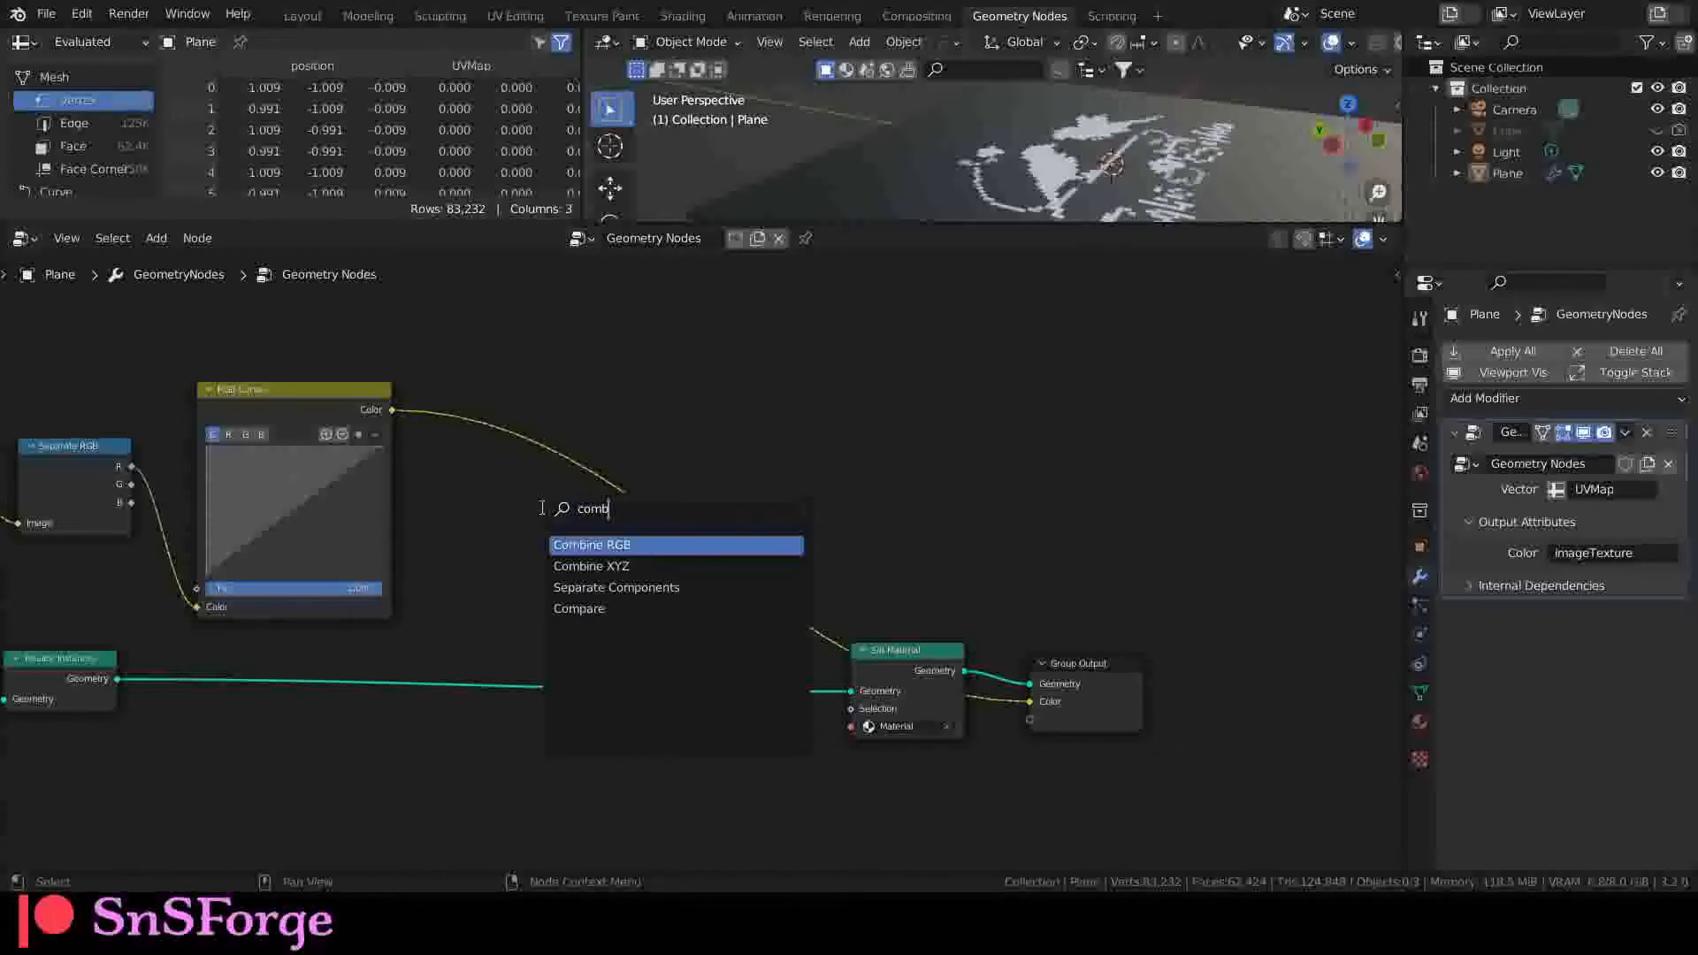
pyautogui.press('Down')
pyautogui.press('Return')
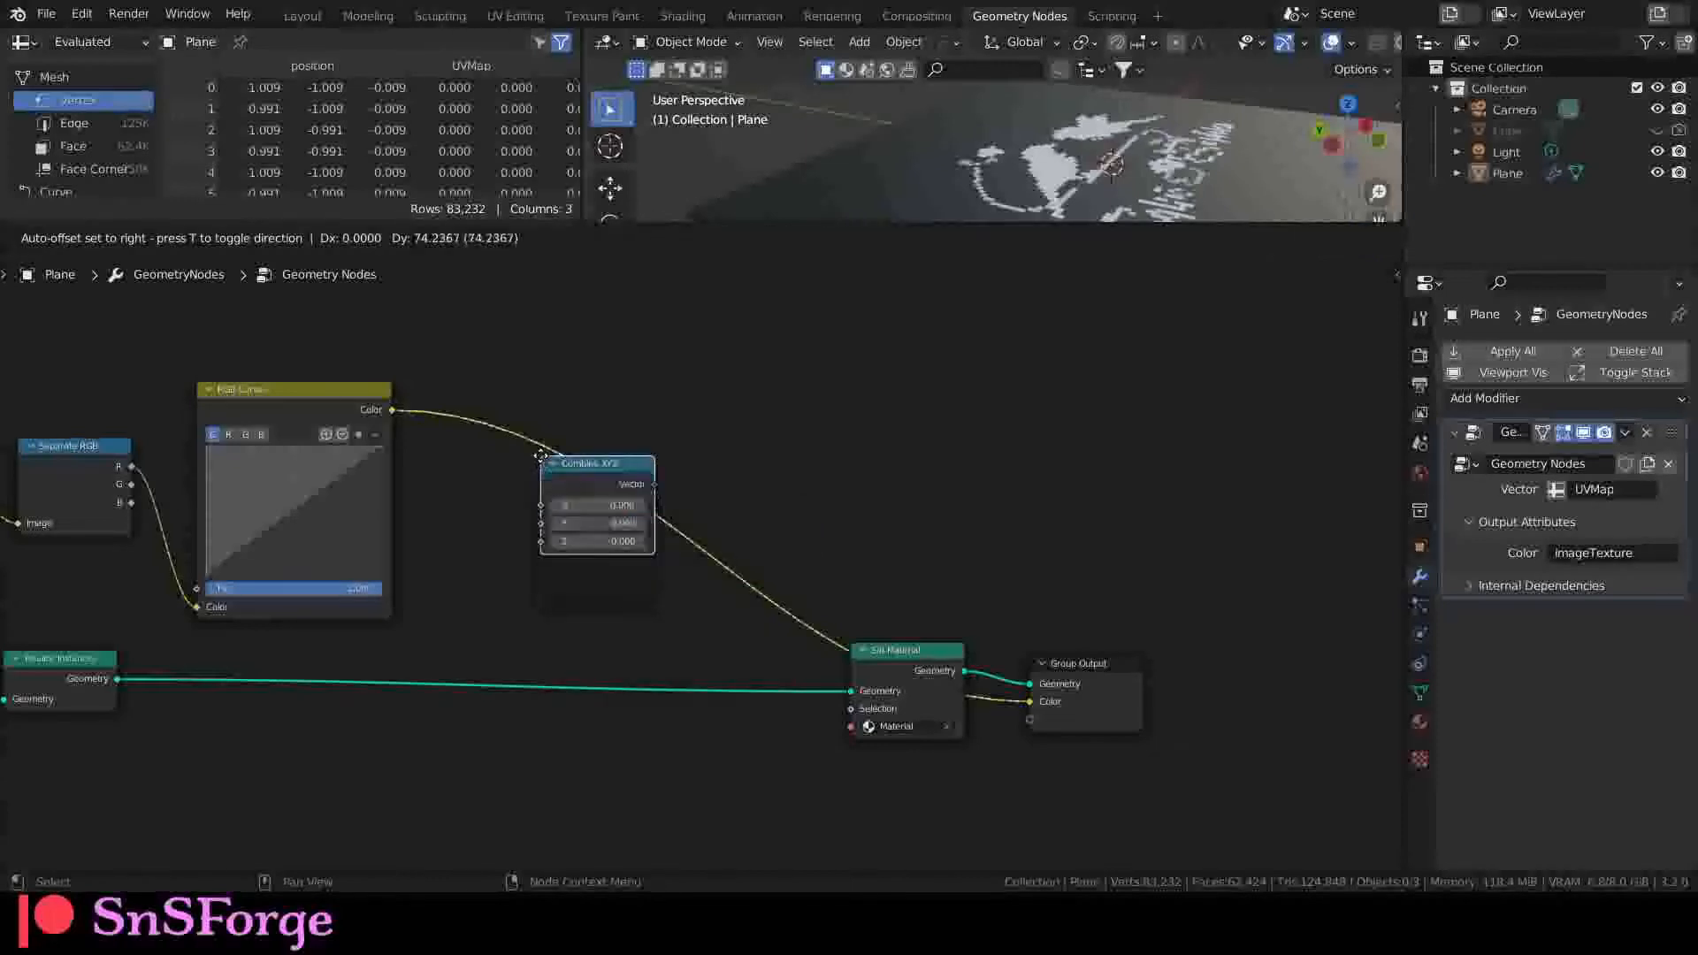
pyautogui.click(538, 452)
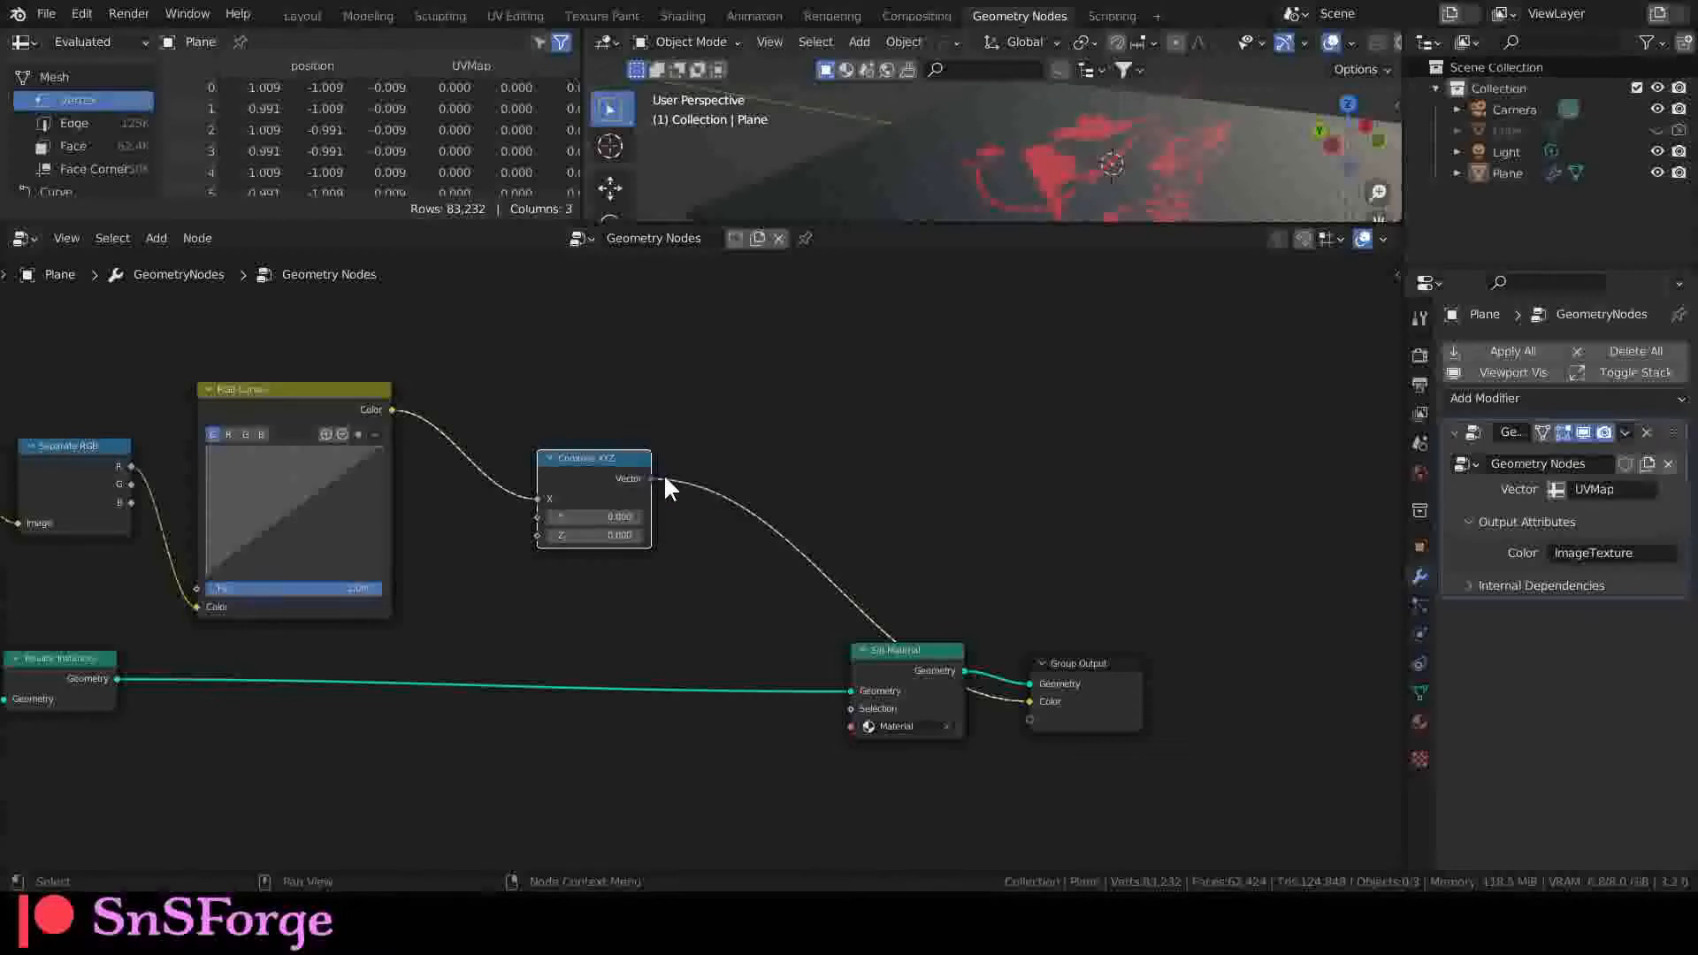
# Step: Connect the Image Texture's Color directly to the Group Output's Color and move Separate RGB, RGB Curves and Combine XYZ above that link
pyautogui.moveTo(409, 557); pyautogui.dragTo(724, 541, button='middle')
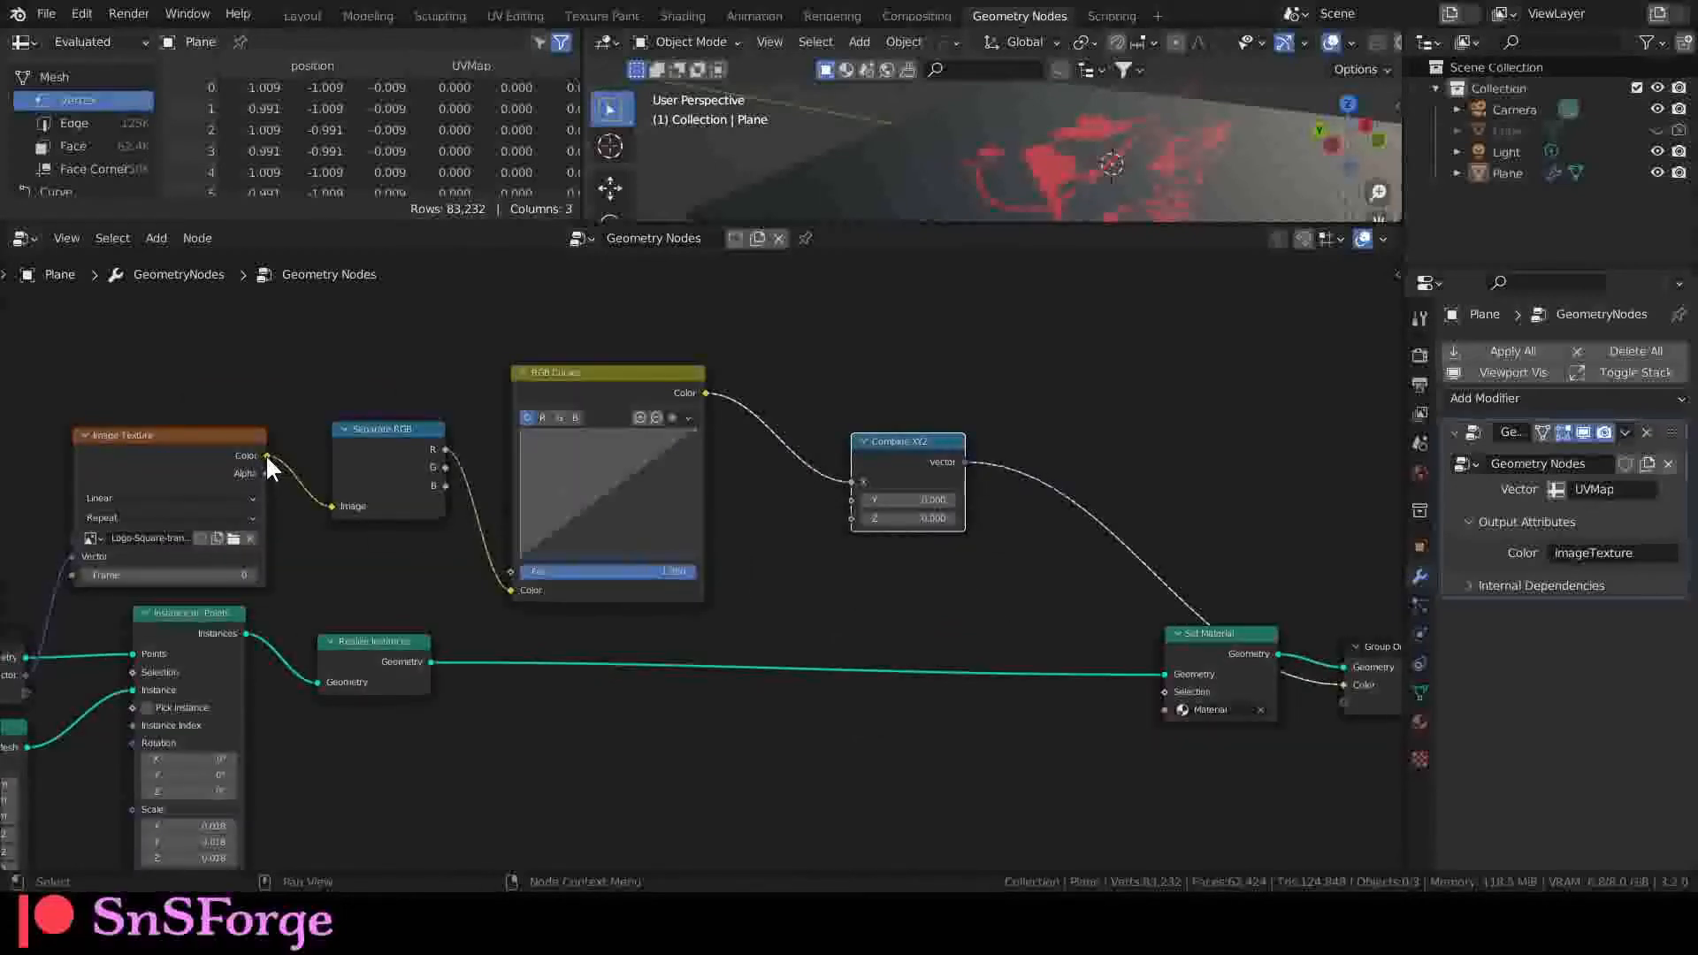
pyautogui.moveTo(269, 456); pyautogui.dragTo(1090, 679)
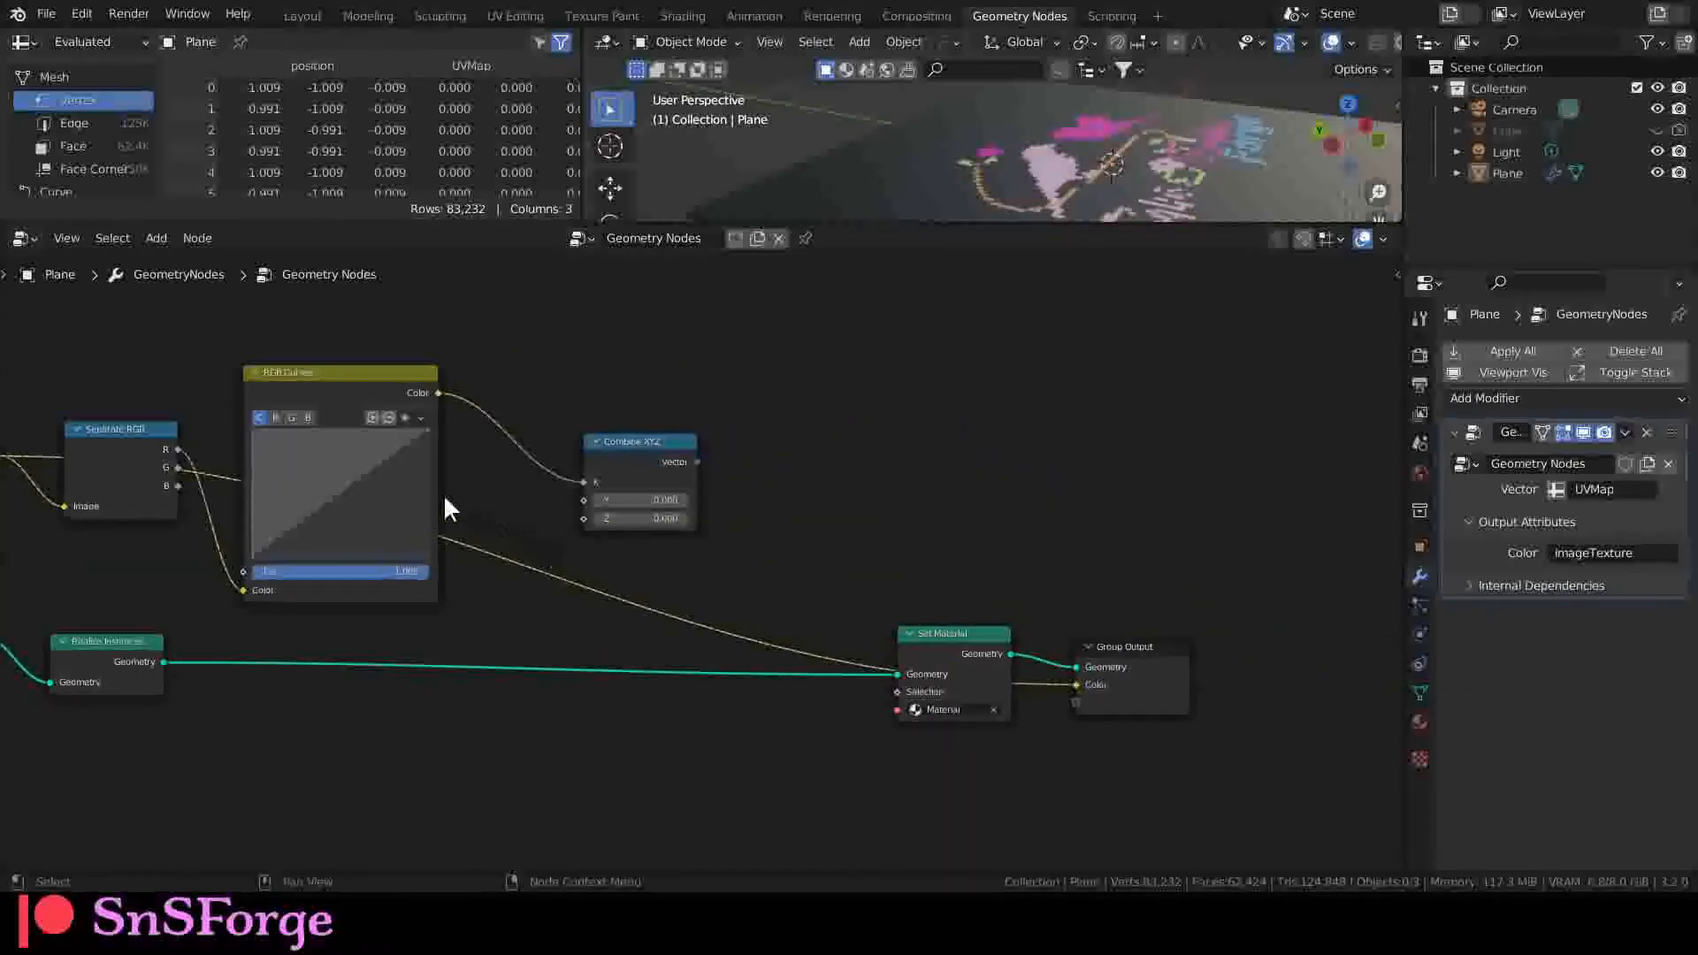
pyautogui.scroll(-2, 428, 496)
pyautogui.moveTo(307, 390); pyautogui.dragTo(663, 373)
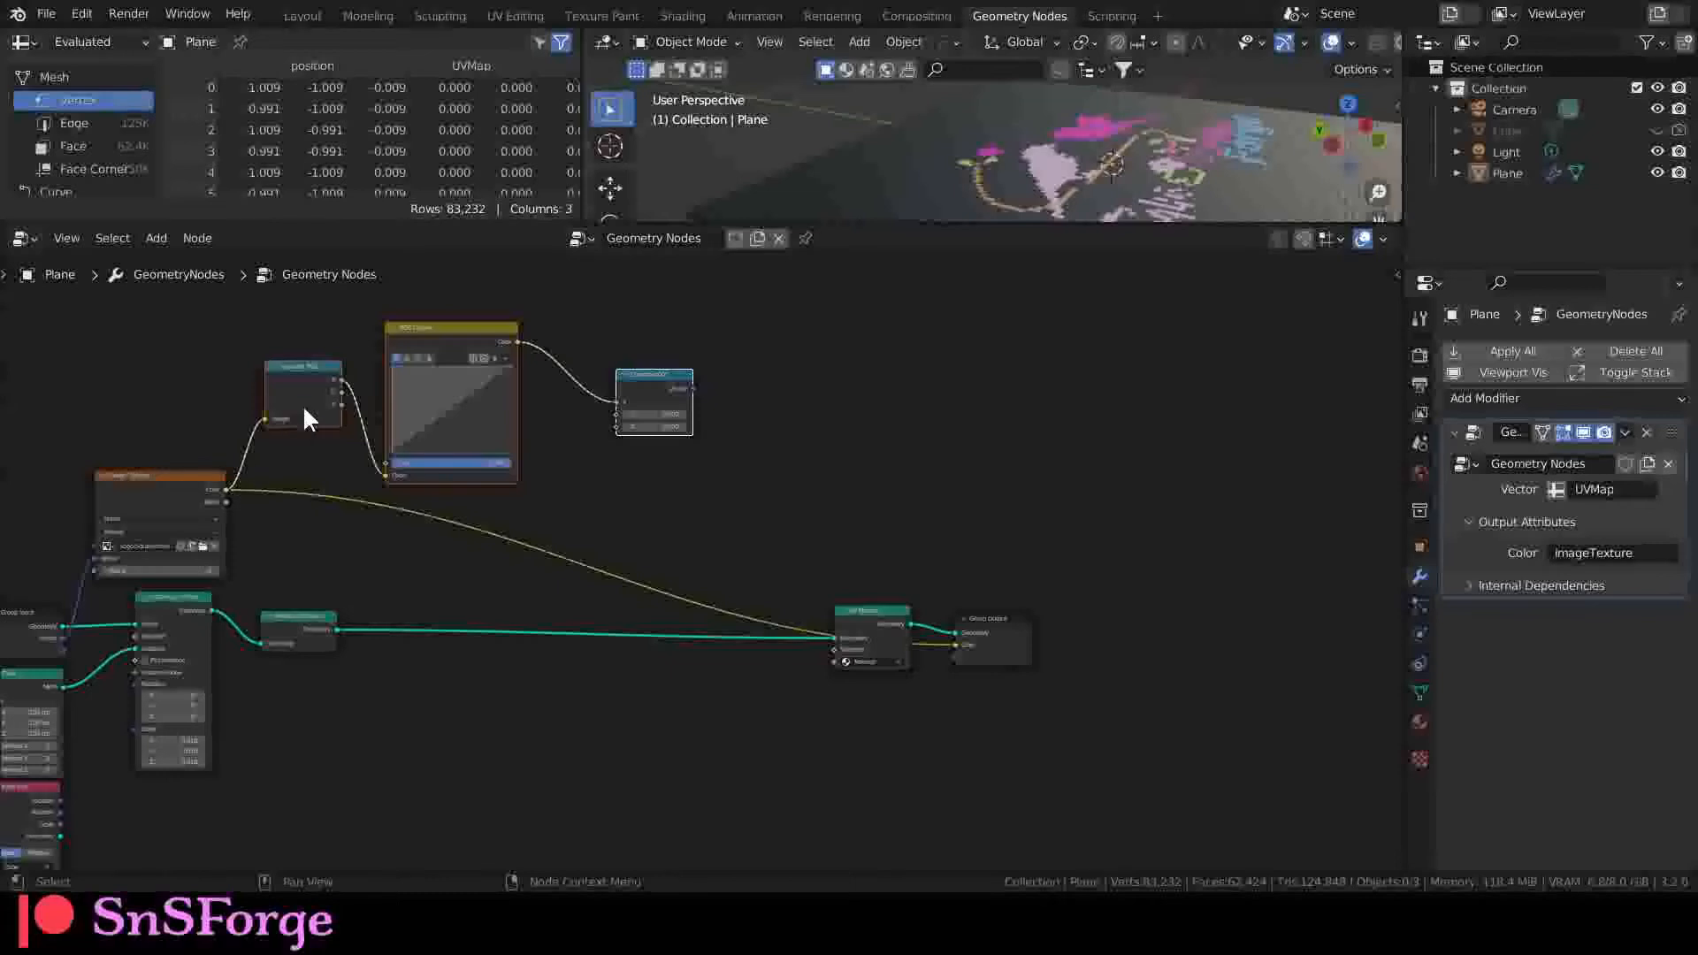
pyautogui.click(465, 330)
pyautogui.moveTo(596, 327); pyautogui.dragTo(594, 364)
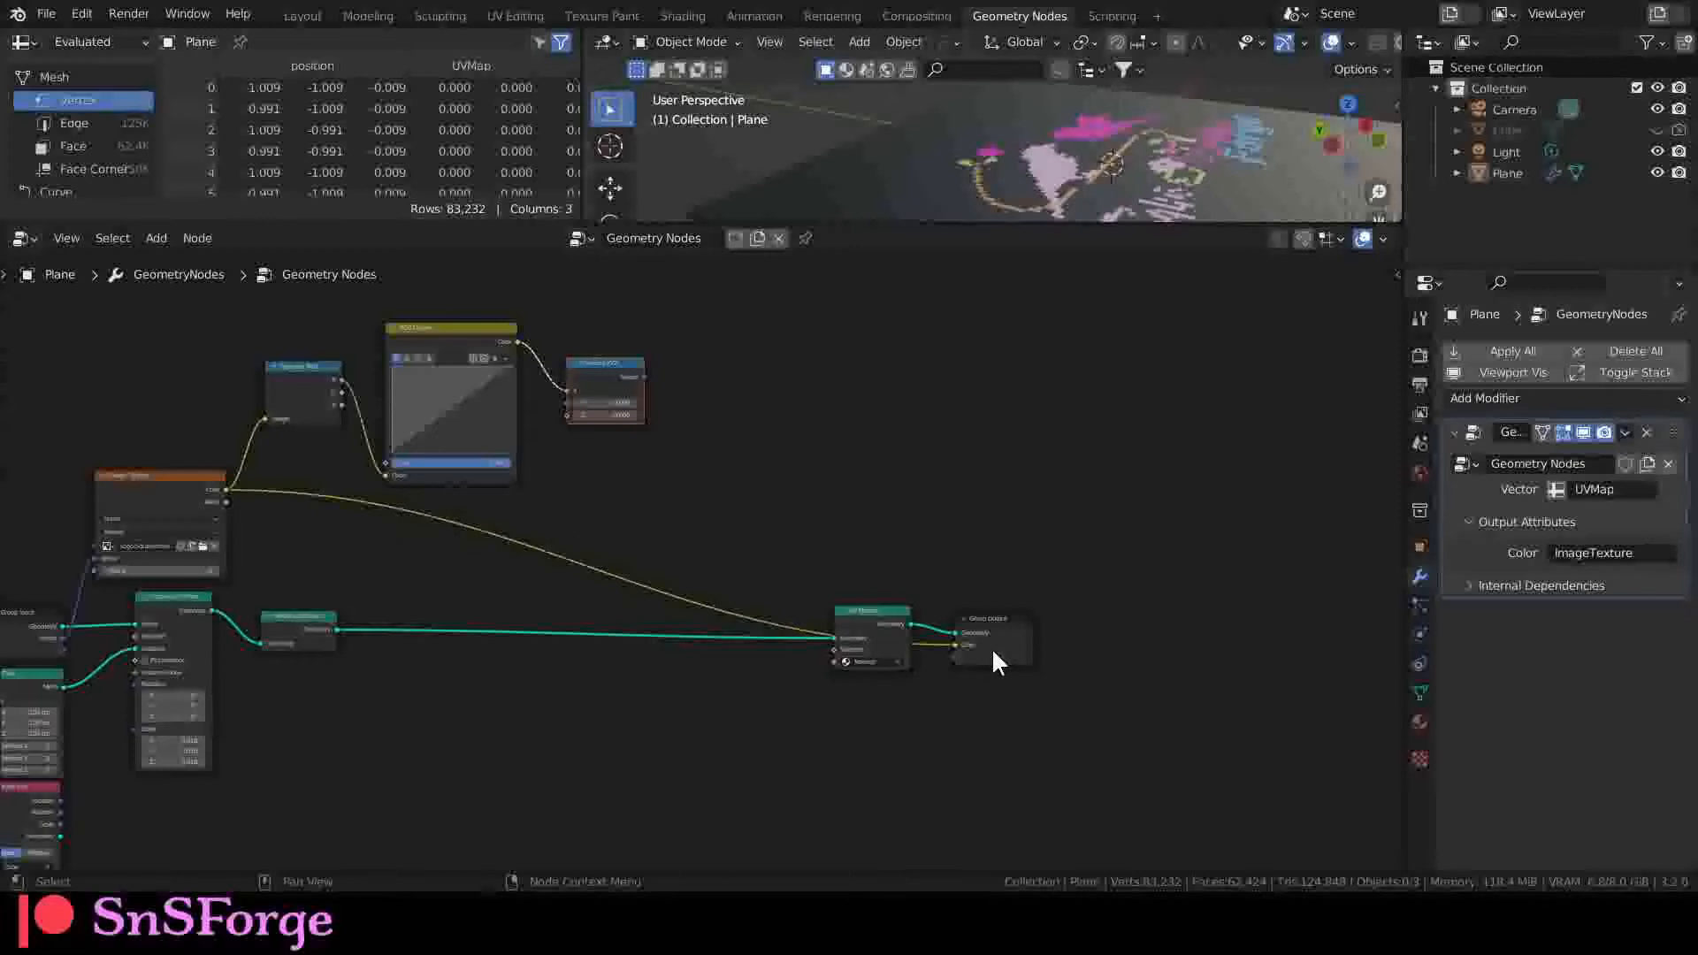
# Step: Move the Set Material and Group Output nodes together further right along the geometry link
pyautogui.scroll(2, 994, 662)
pyautogui.moveTo(1076, 653); pyautogui.dragTo(1062, 645)
pyautogui.moveTo(911, 575); pyautogui.dragTo(1064, 662)
pyautogui.moveTo(937, 629); pyautogui.dragTo(1038, 636)
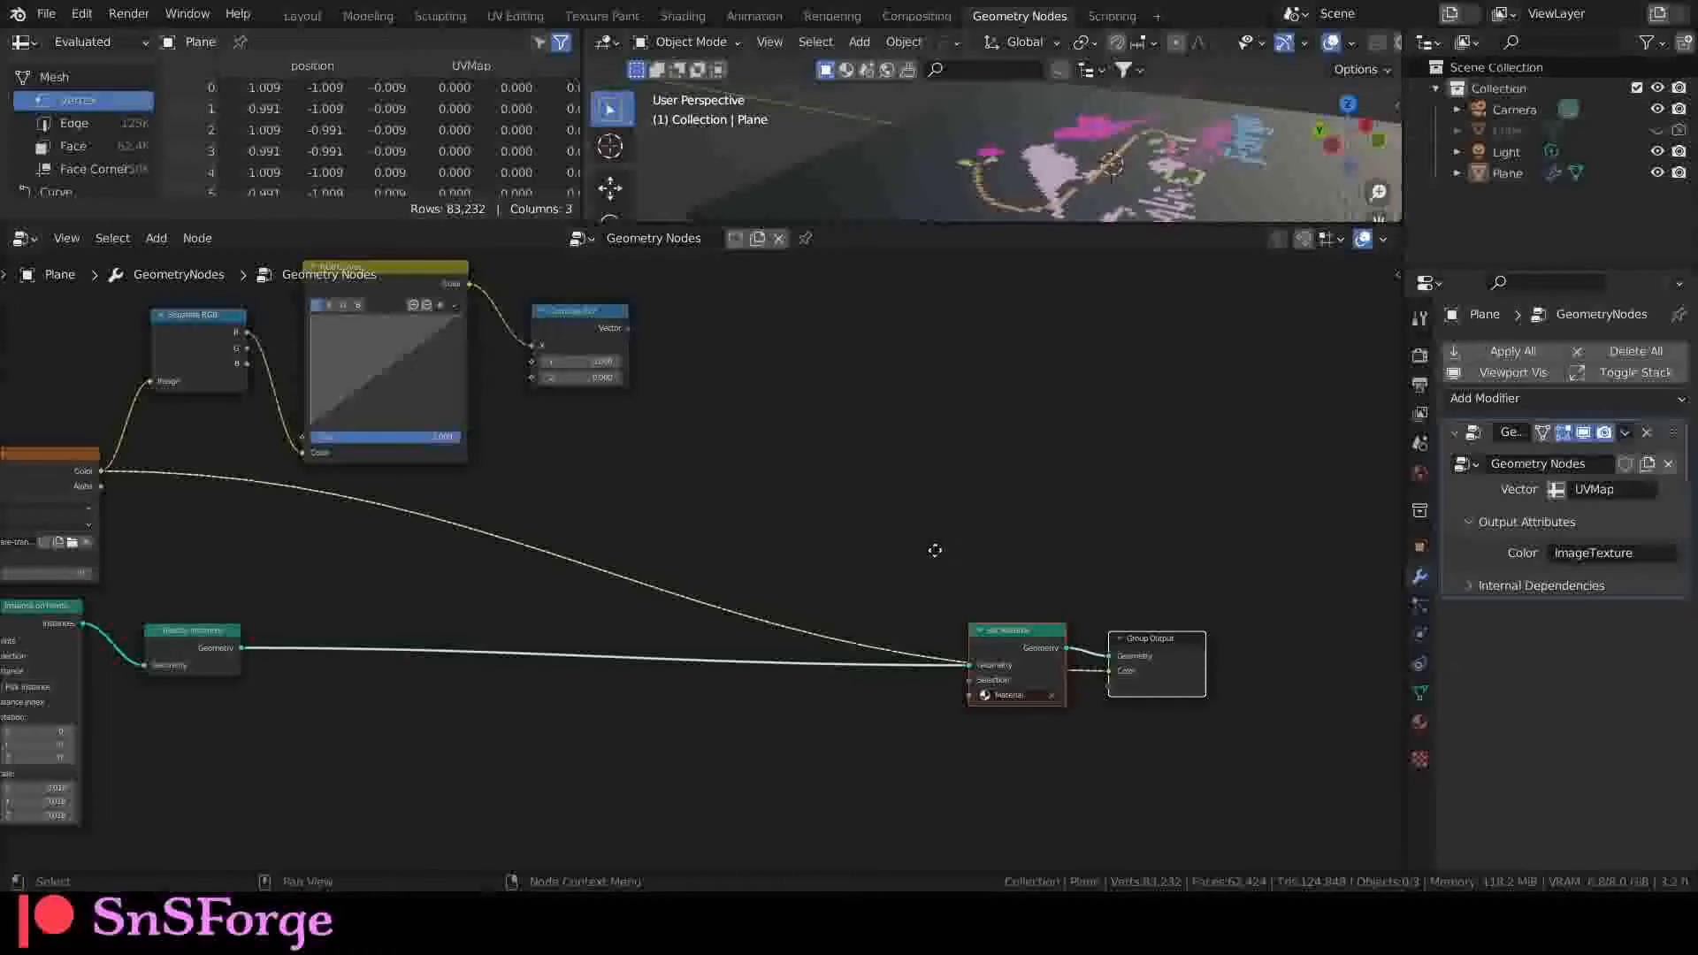
# Step: Move the RGB Curves link on the Combine XYZ node from the X input to the Z input
pyautogui.scroll(3, 938, 592)
pyautogui.scroll(-1, 703, 545)
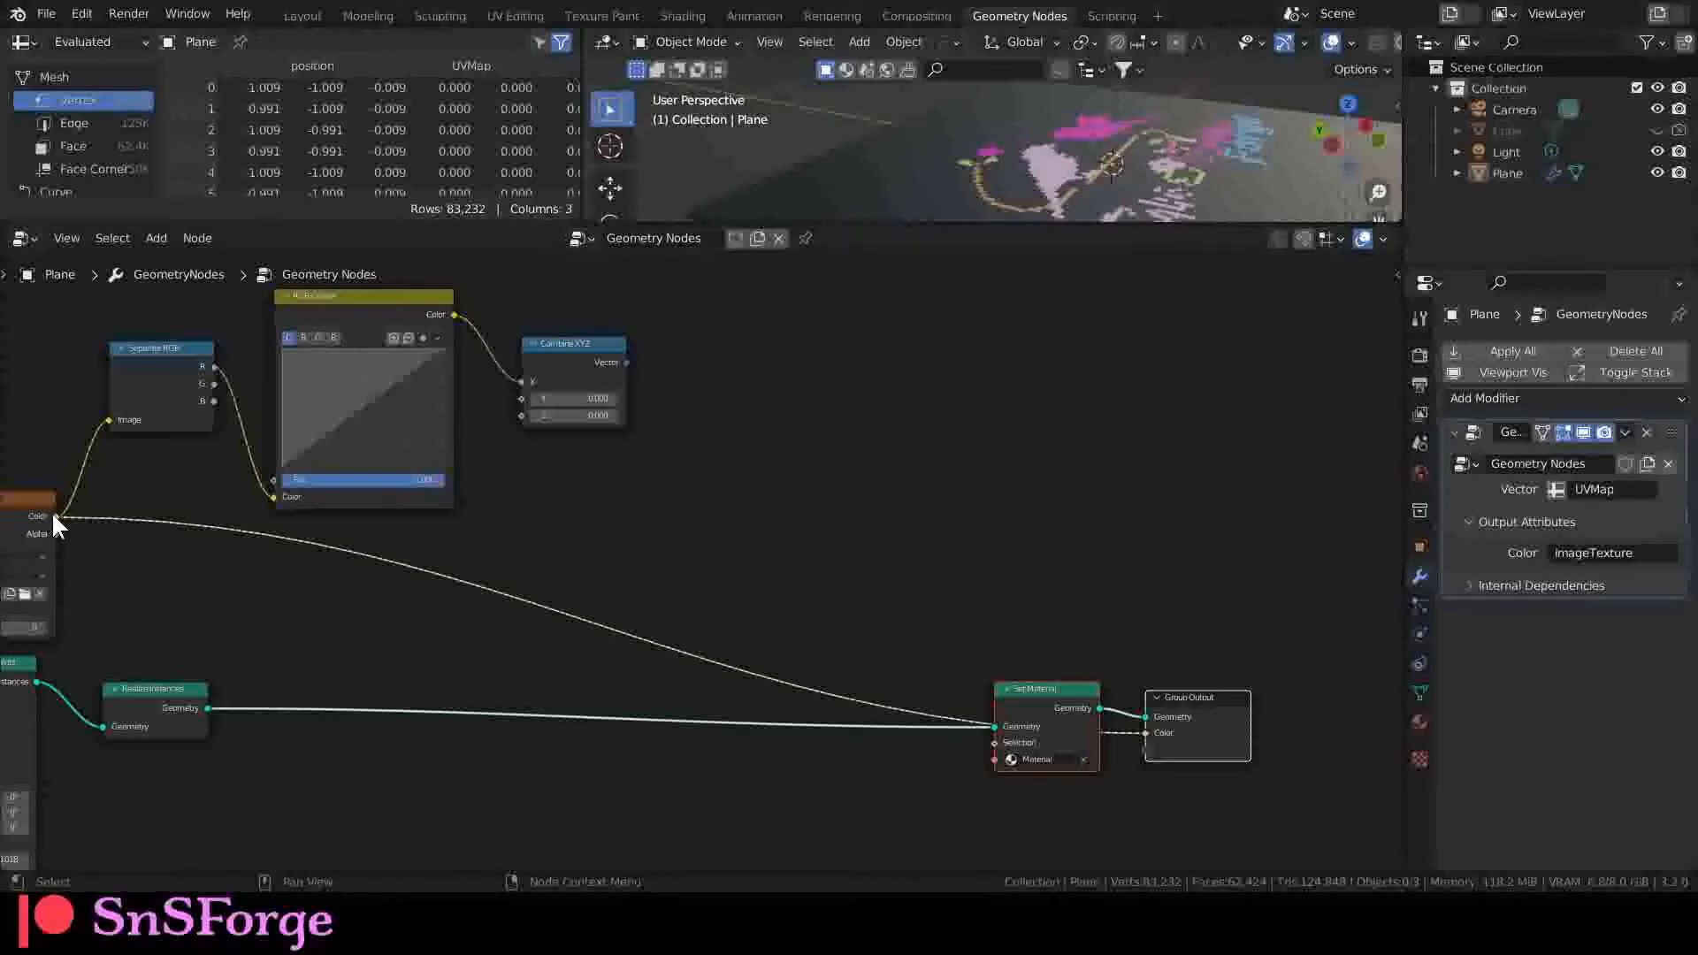
pyautogui.scroll(1, 93, 432)
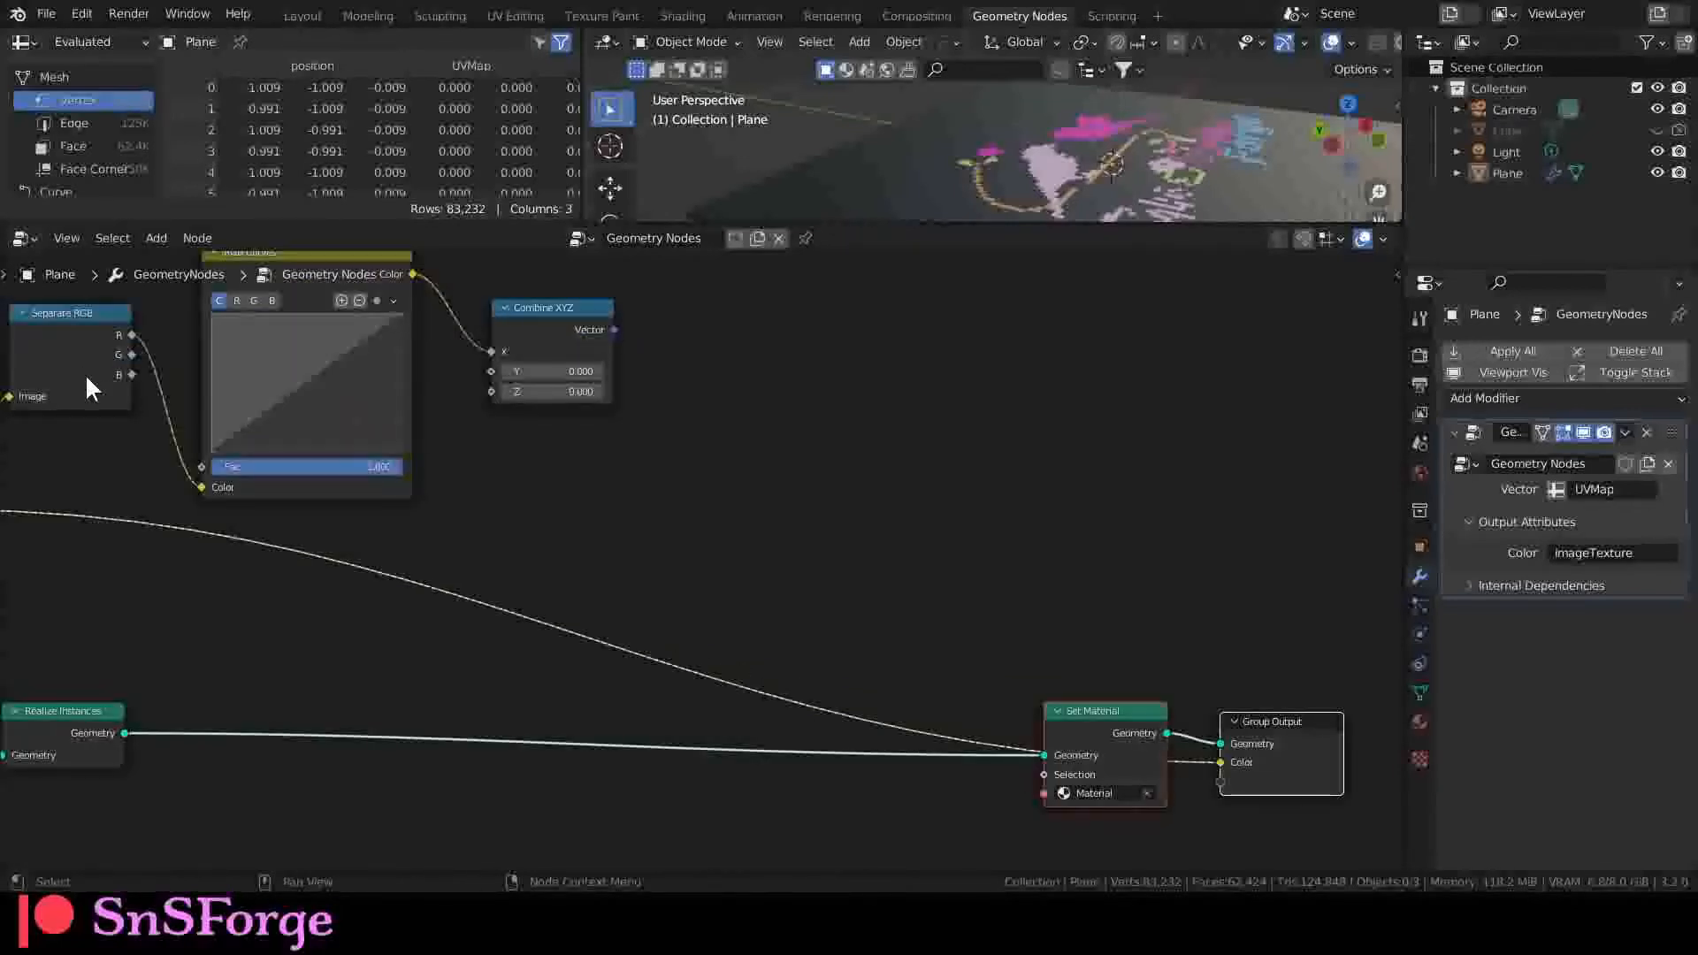
pyautogui.moveTo(87, 377); pyautogui.dragTo(149, 457, button='middle')
pyautogui.scroll(1, 292, 406)
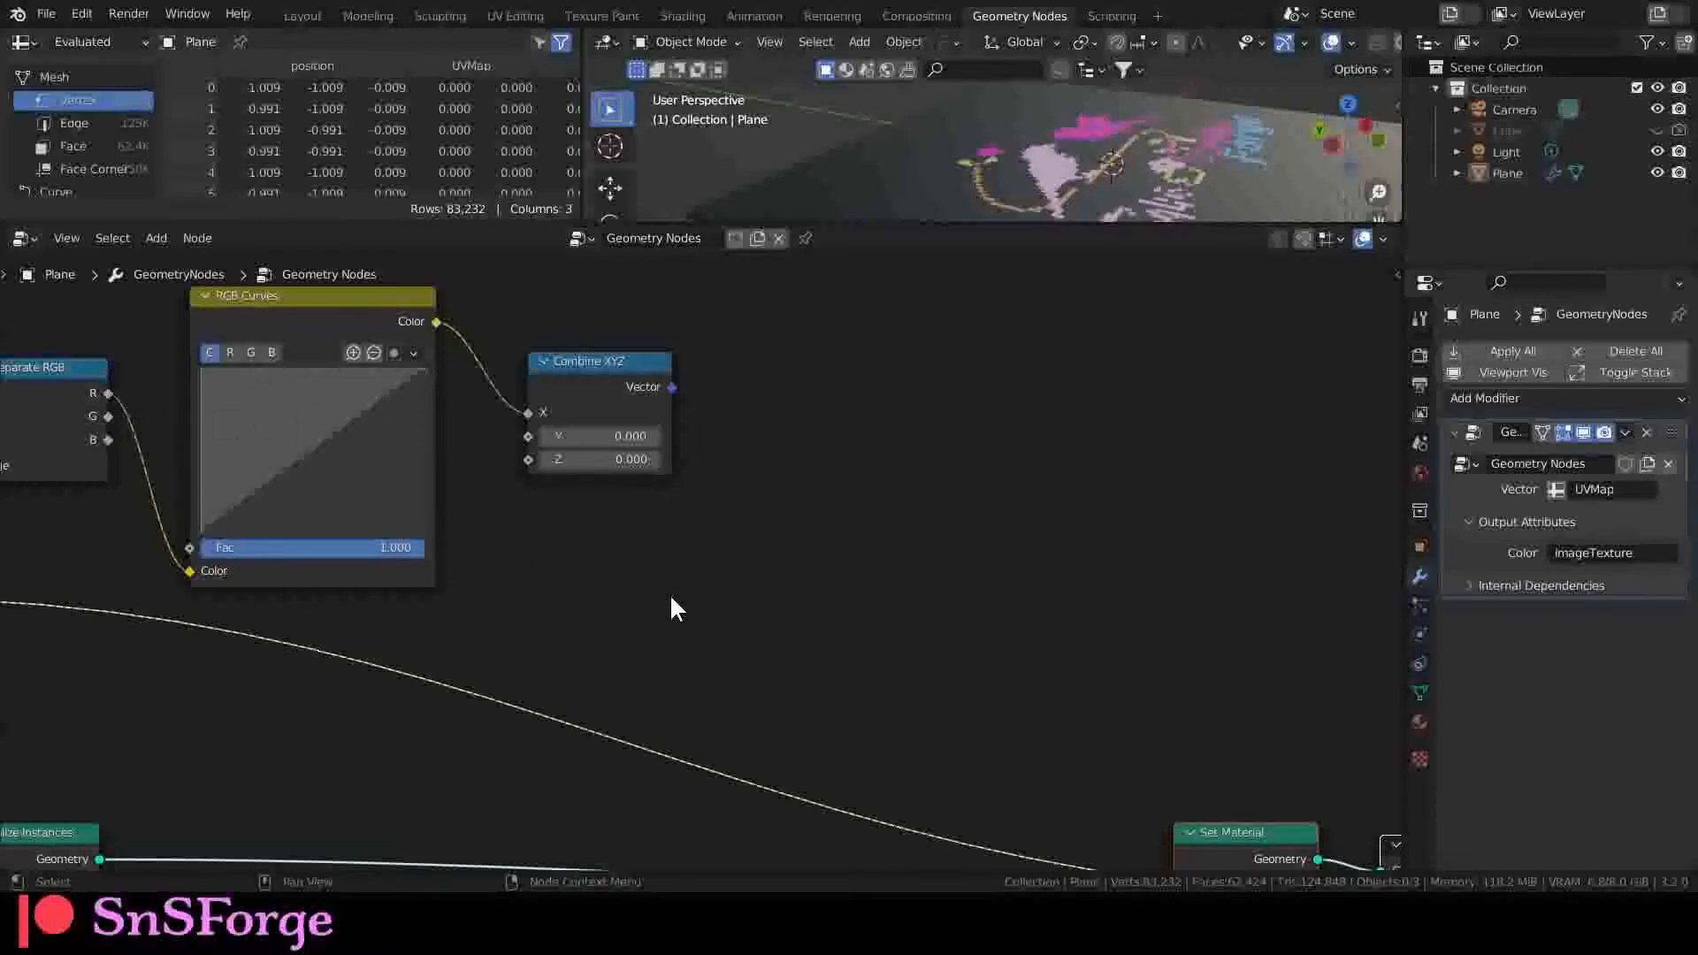
pyautogui.moveTo(528, 412); pyautogui.dragTo(525, 456)
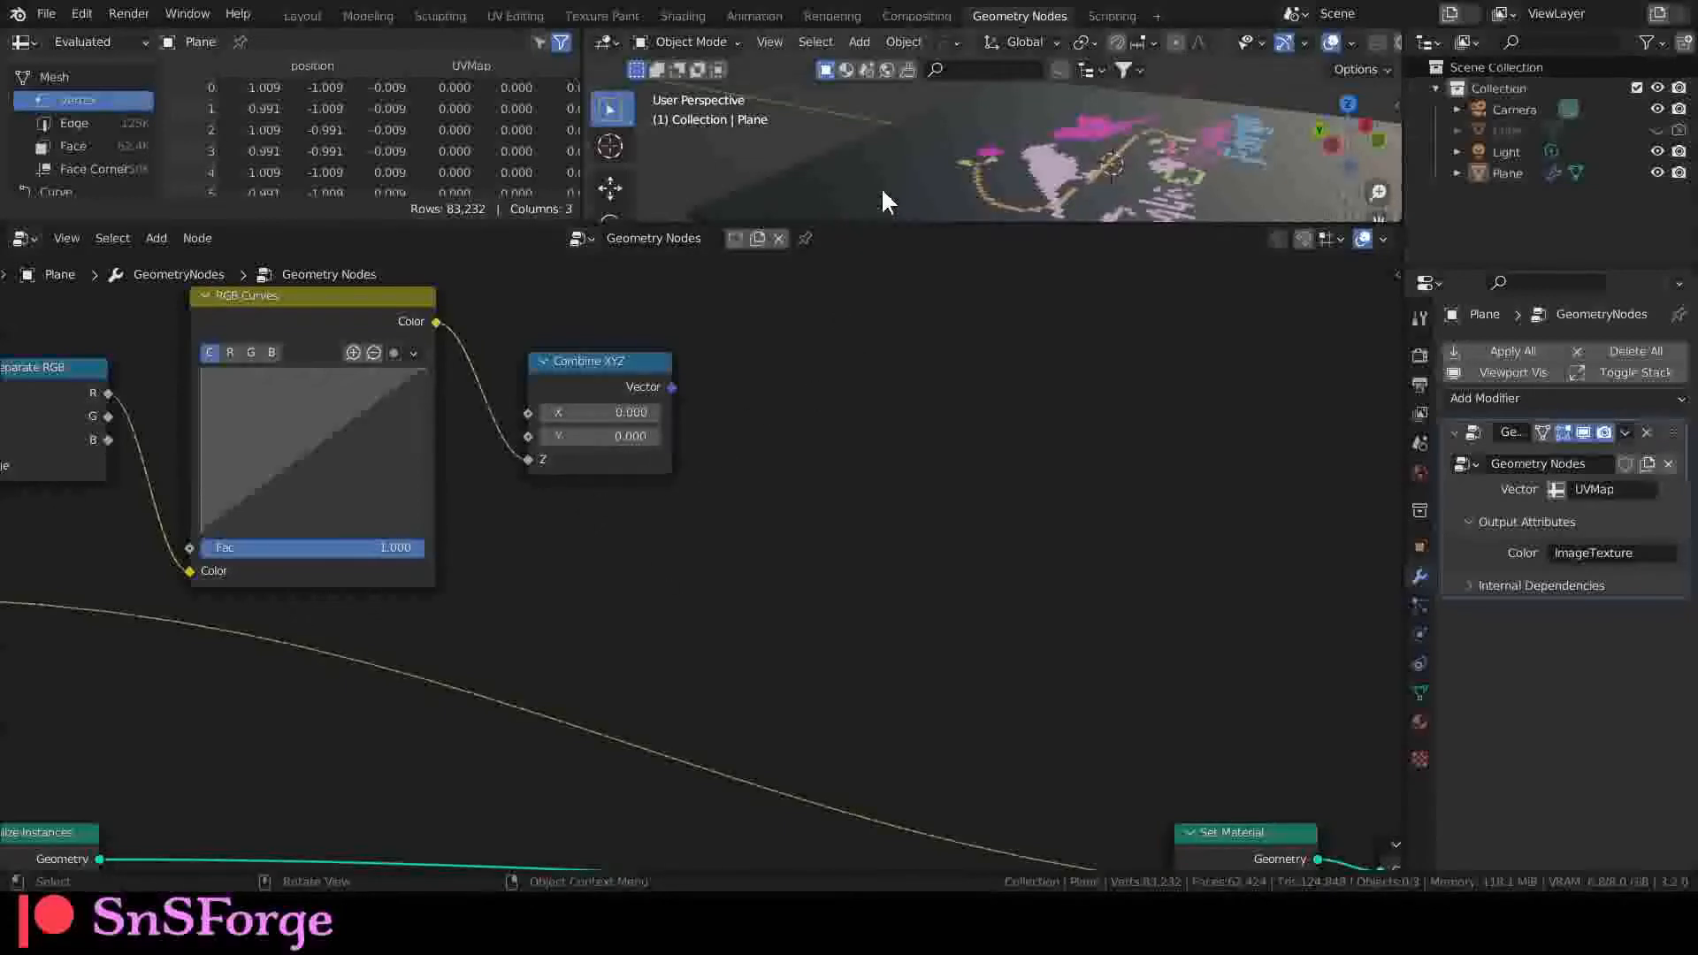
# Step: Set both the X and Y values of the Combine XYZ node to 1
pyautogui.scroll(-4, 894, 187)
pyautogui.moveTo(936, 182); pyautogui.dragTo(973, 177, button='middle')
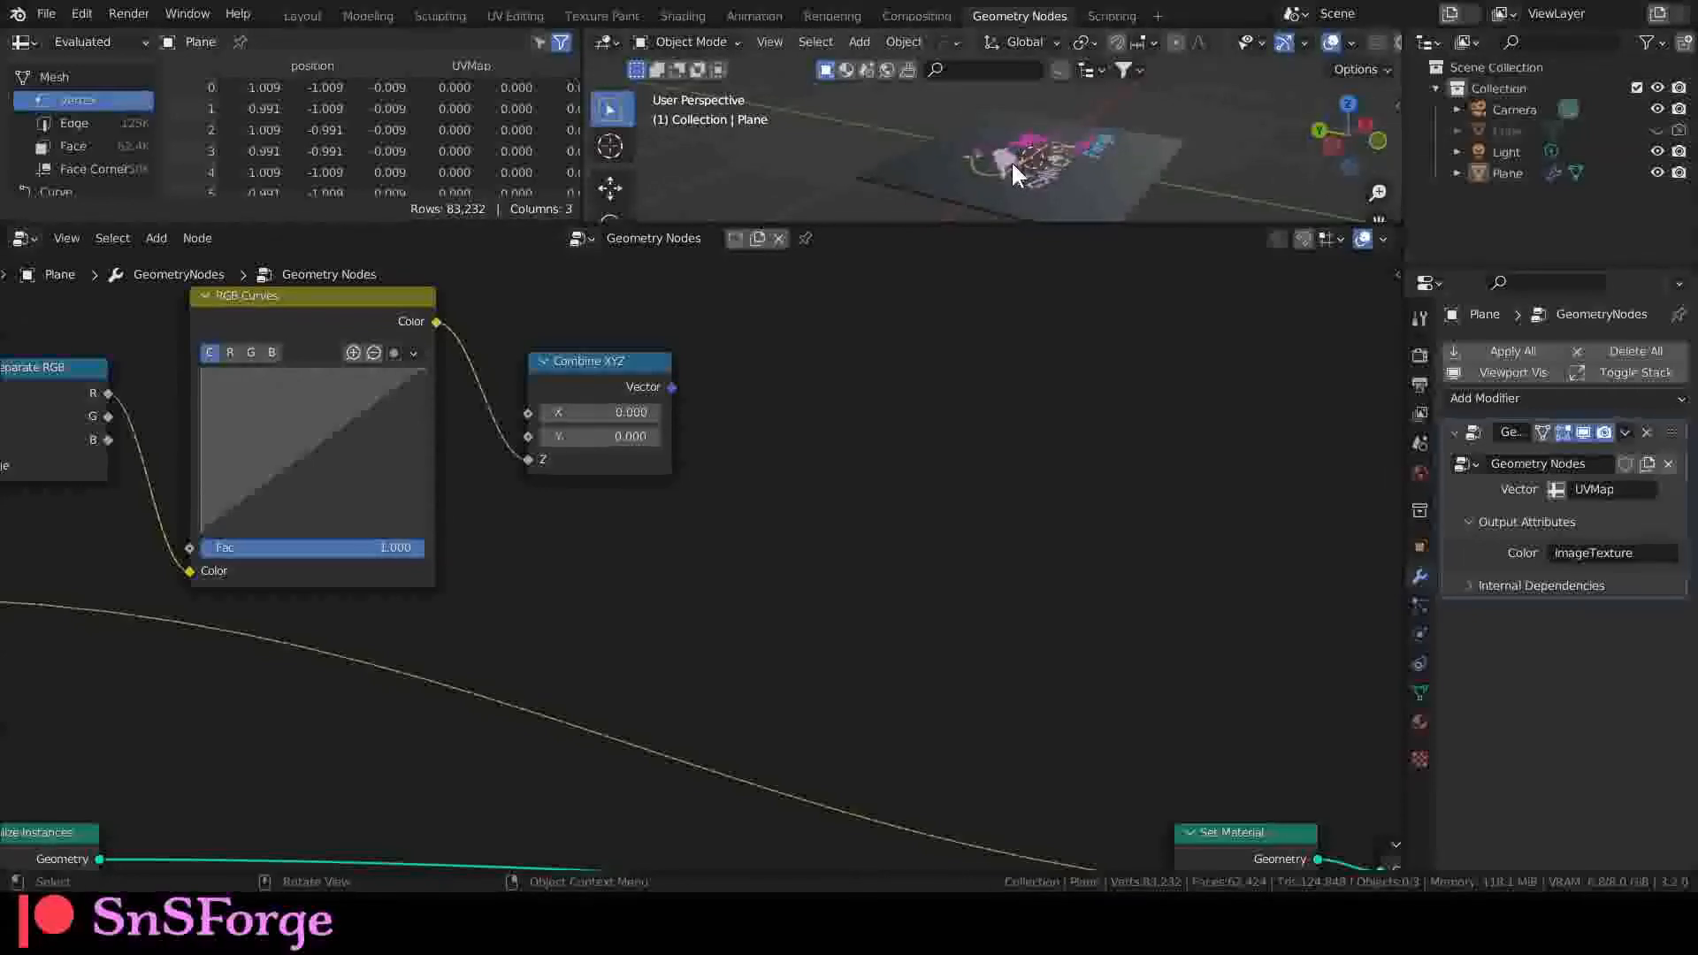
pyautogui.scroll(1, 831, 425)
pyautogui.moveTo(639, 396); pyautogui.dragTo(638, 416)
pyautogui.write('1')
pyautogui.press('Return')
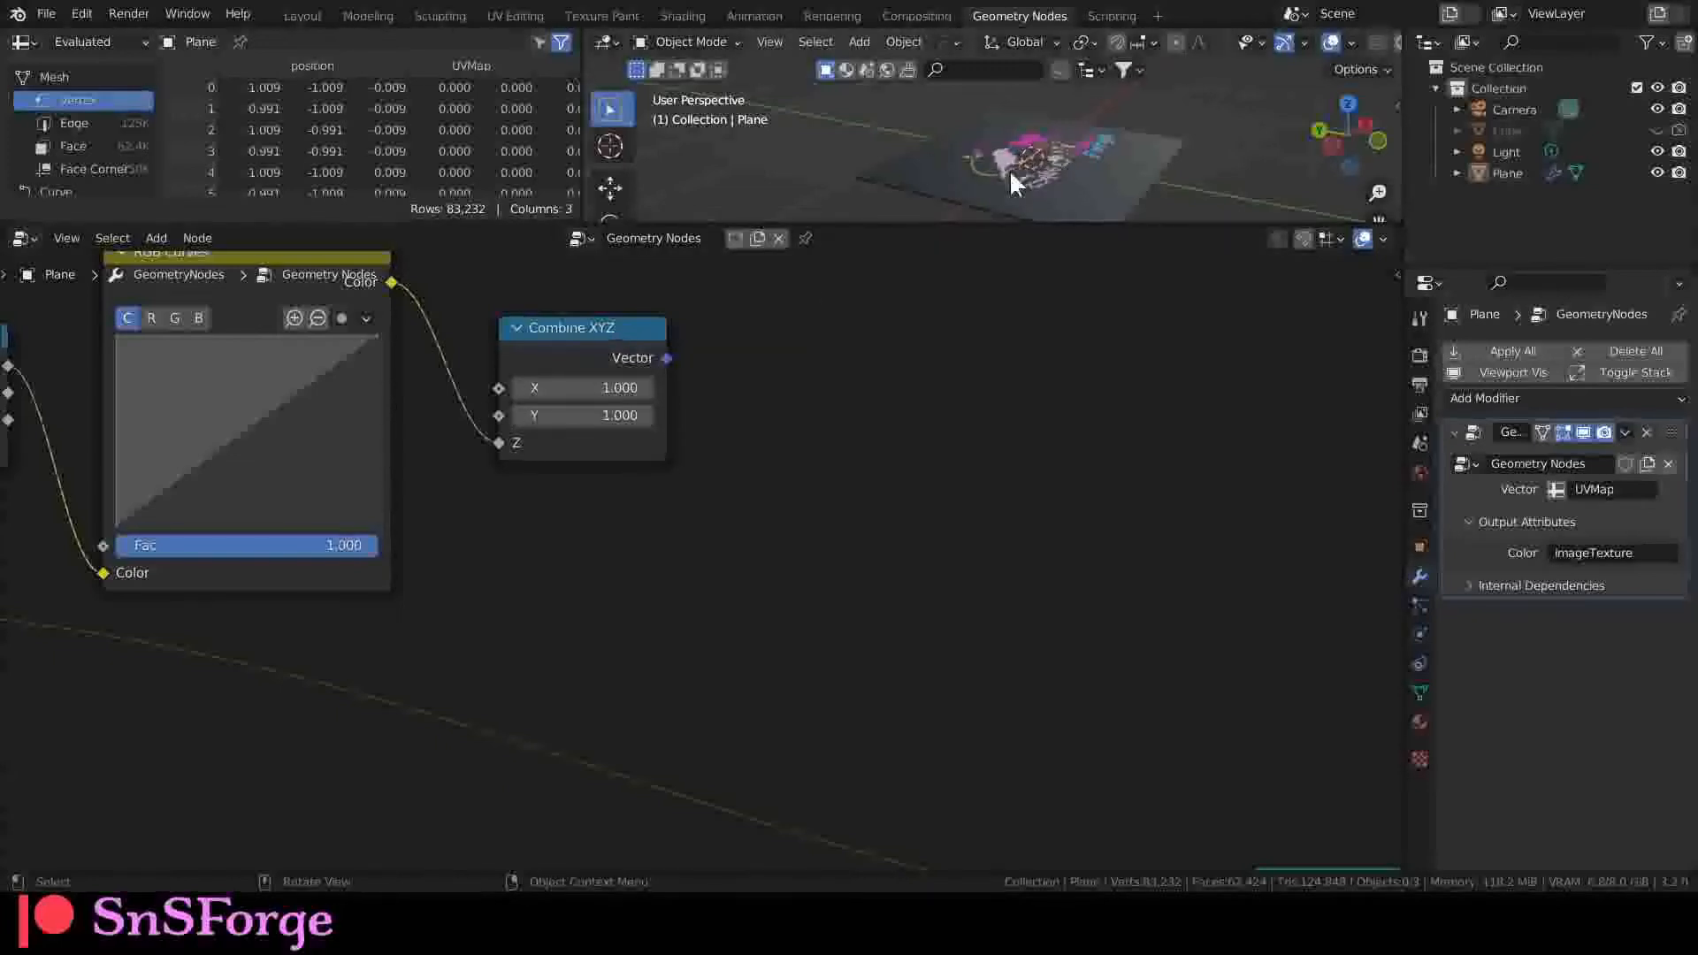
# Step: Insert a Scale Instances node before Set Material and connect Combine XYZ's Vector output to its Scale input
pyautogui.moveTo(844, 423); pyautogui.dragTo(638, 442, button='middle')
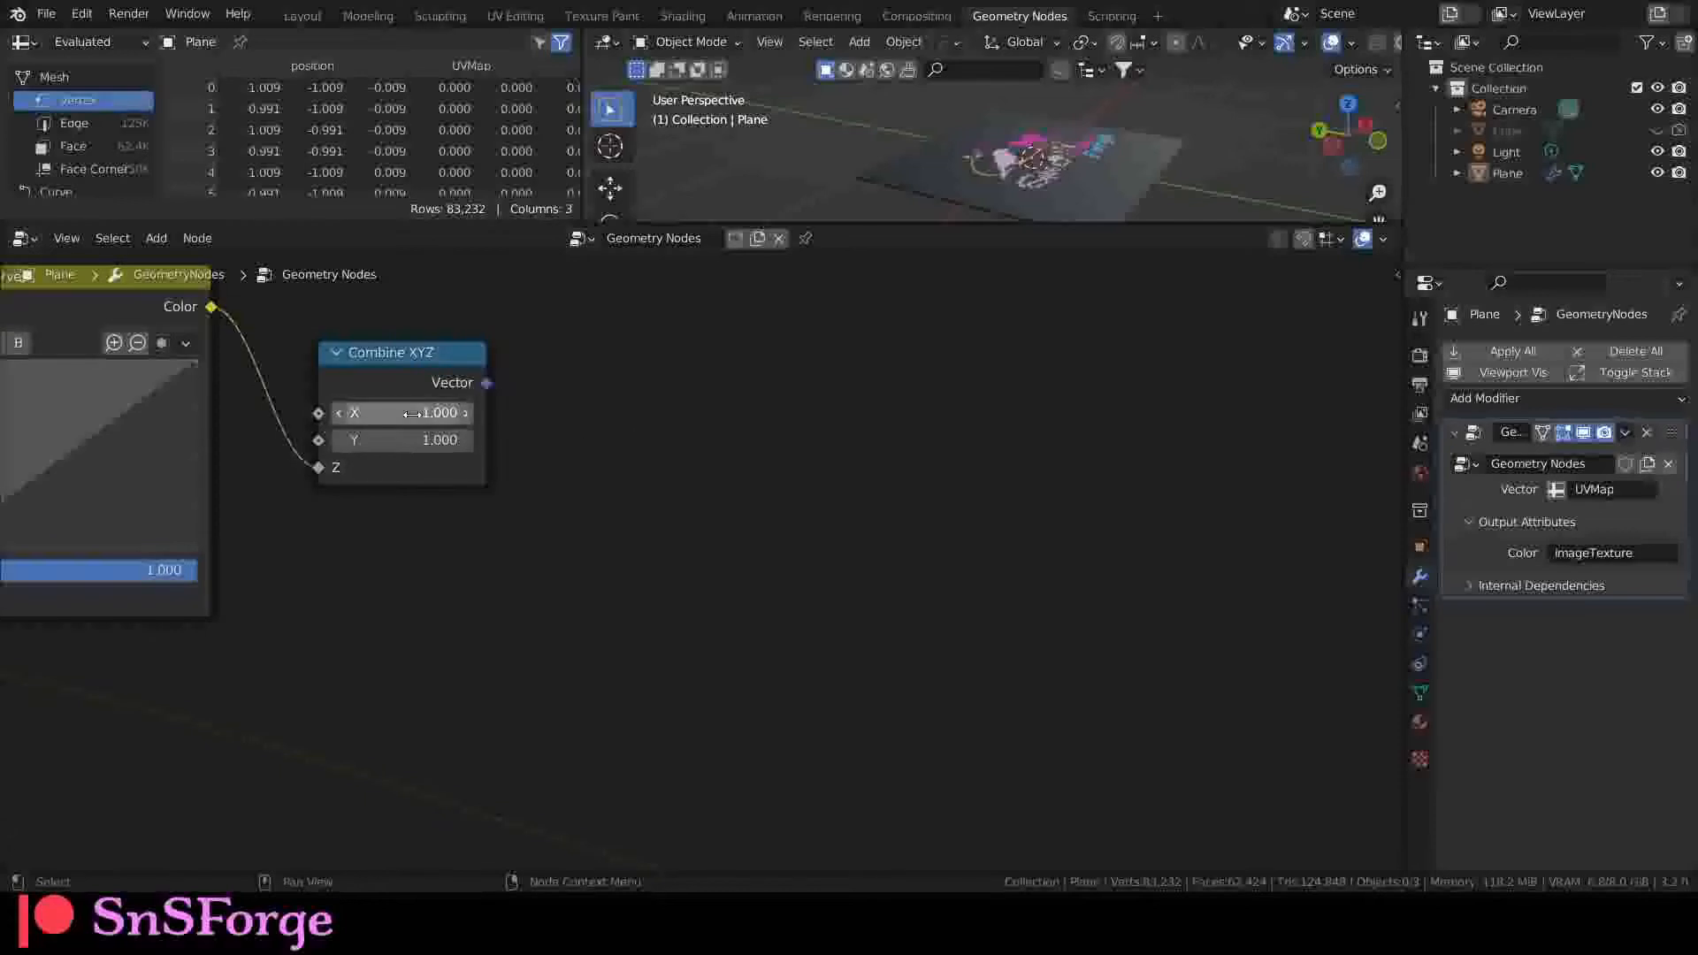
pyautogui.scroll(-1, 671, 549)
pyautogui.moveTo(670, 548); pyautogui.dragTo(741, 539, button='middle')
pyautogui.hotkey('shift', 'a')
pyautogui.moveTo(755, 530)
pyautogui.press('s')
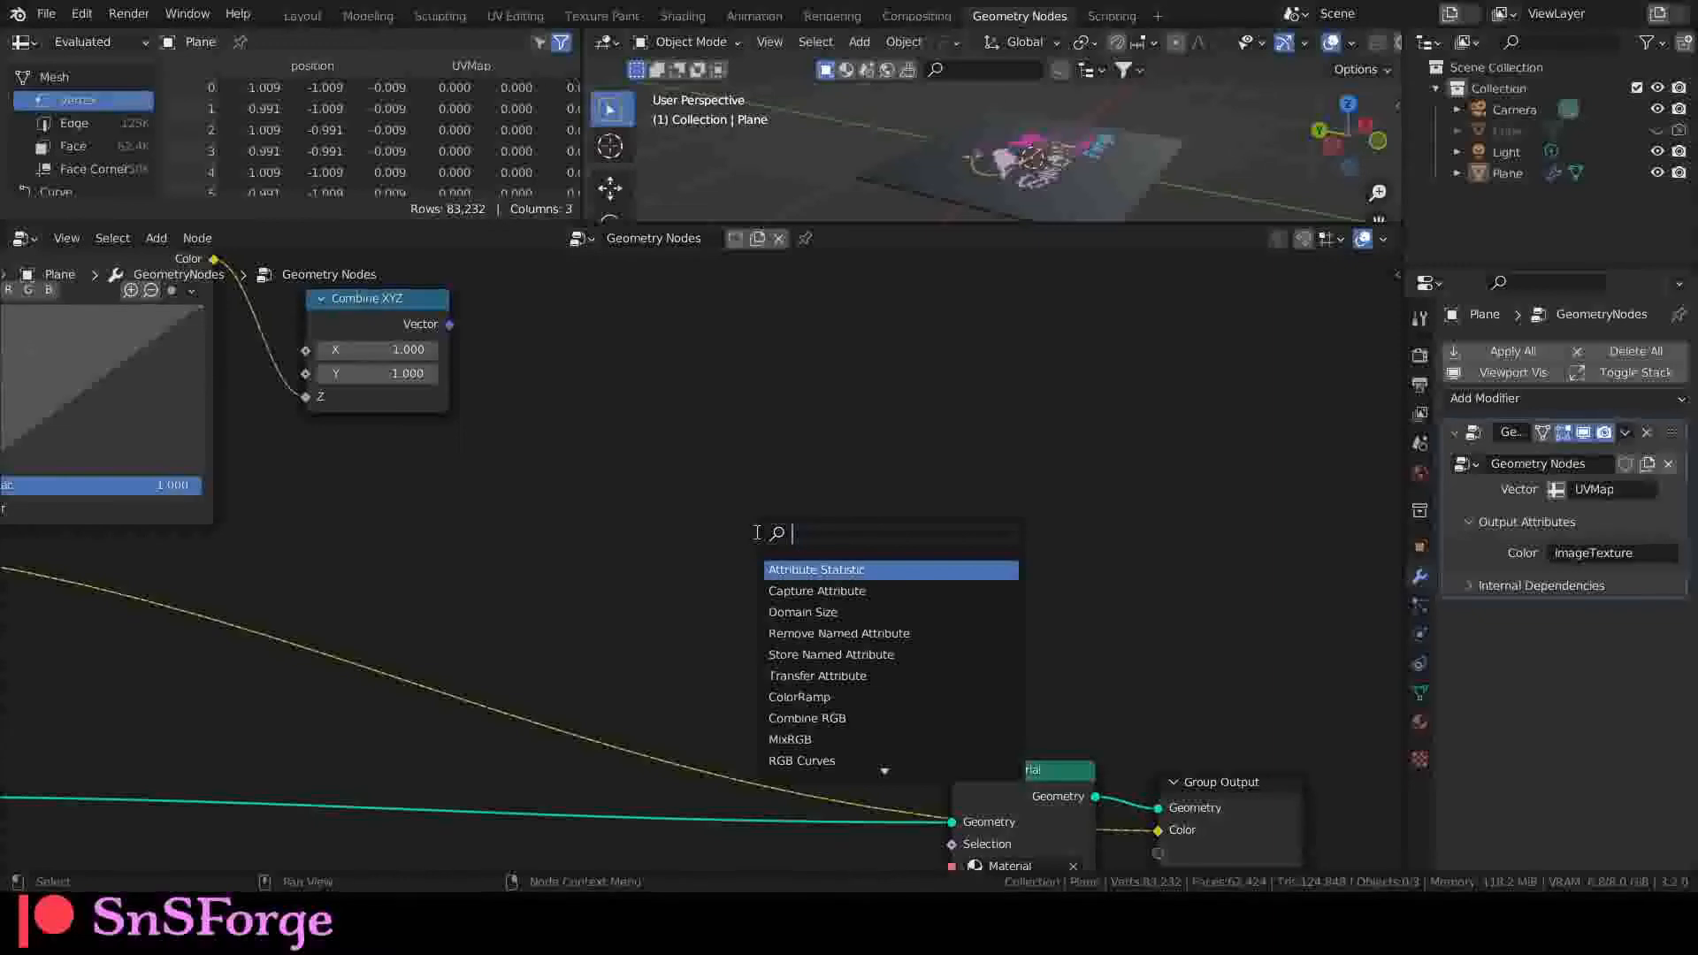
pyautogui.write('scale')
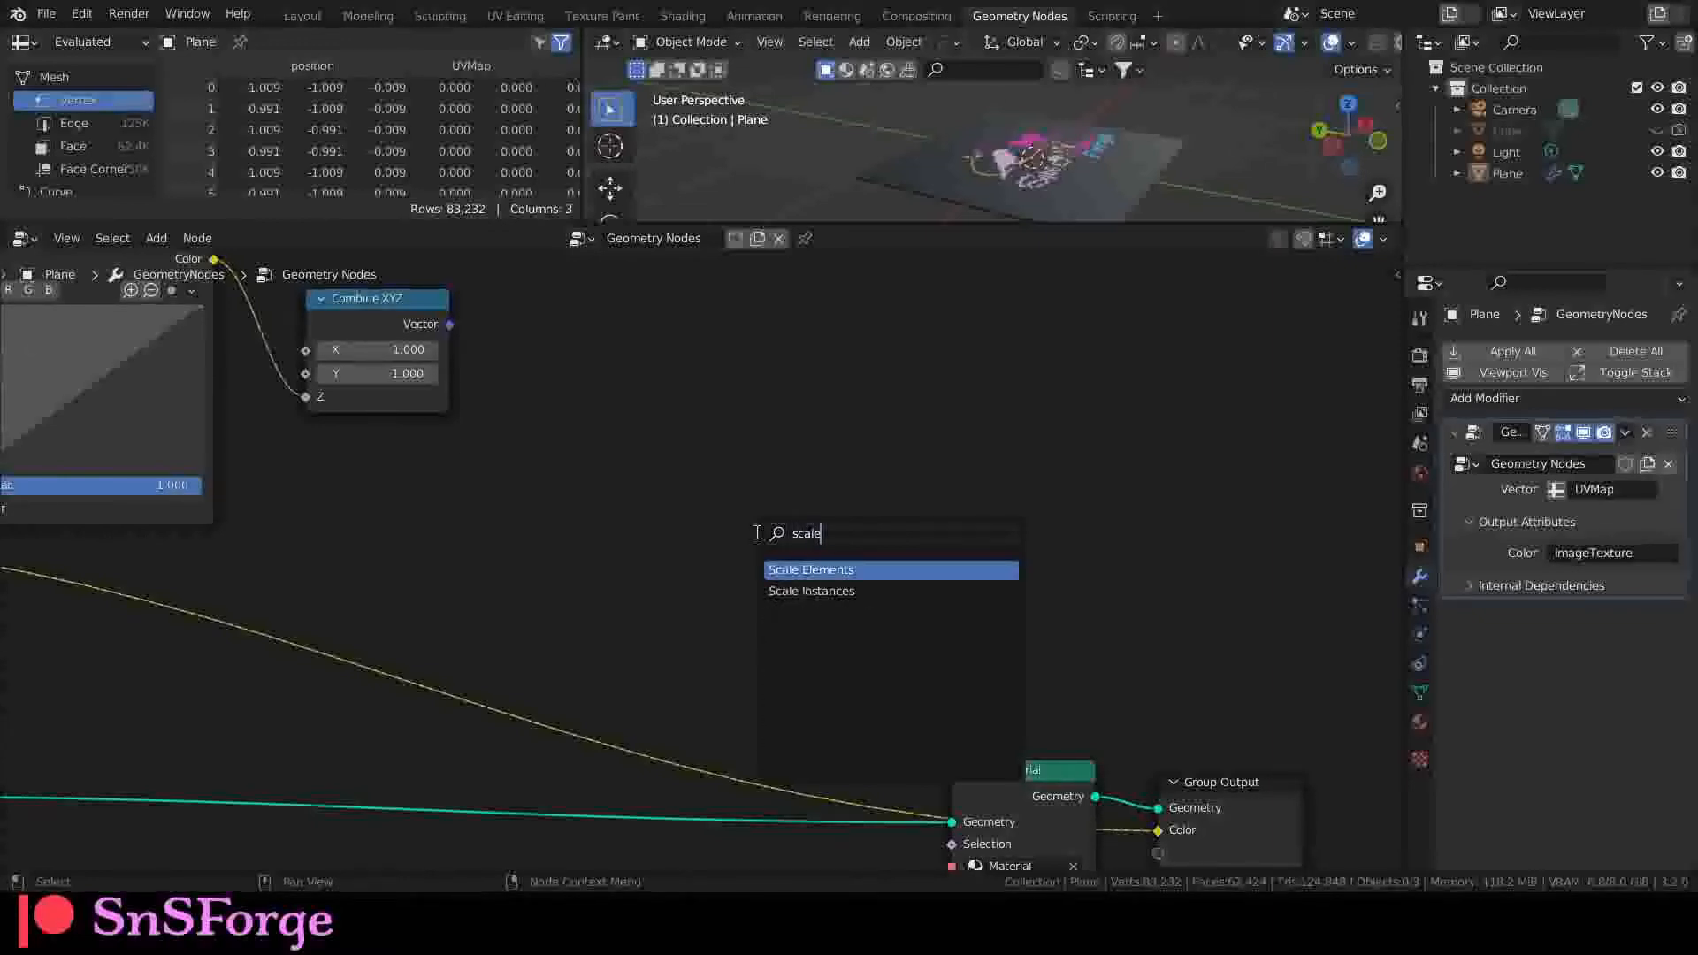
pyautogui.press('Down')
pyautogui.press('Return')
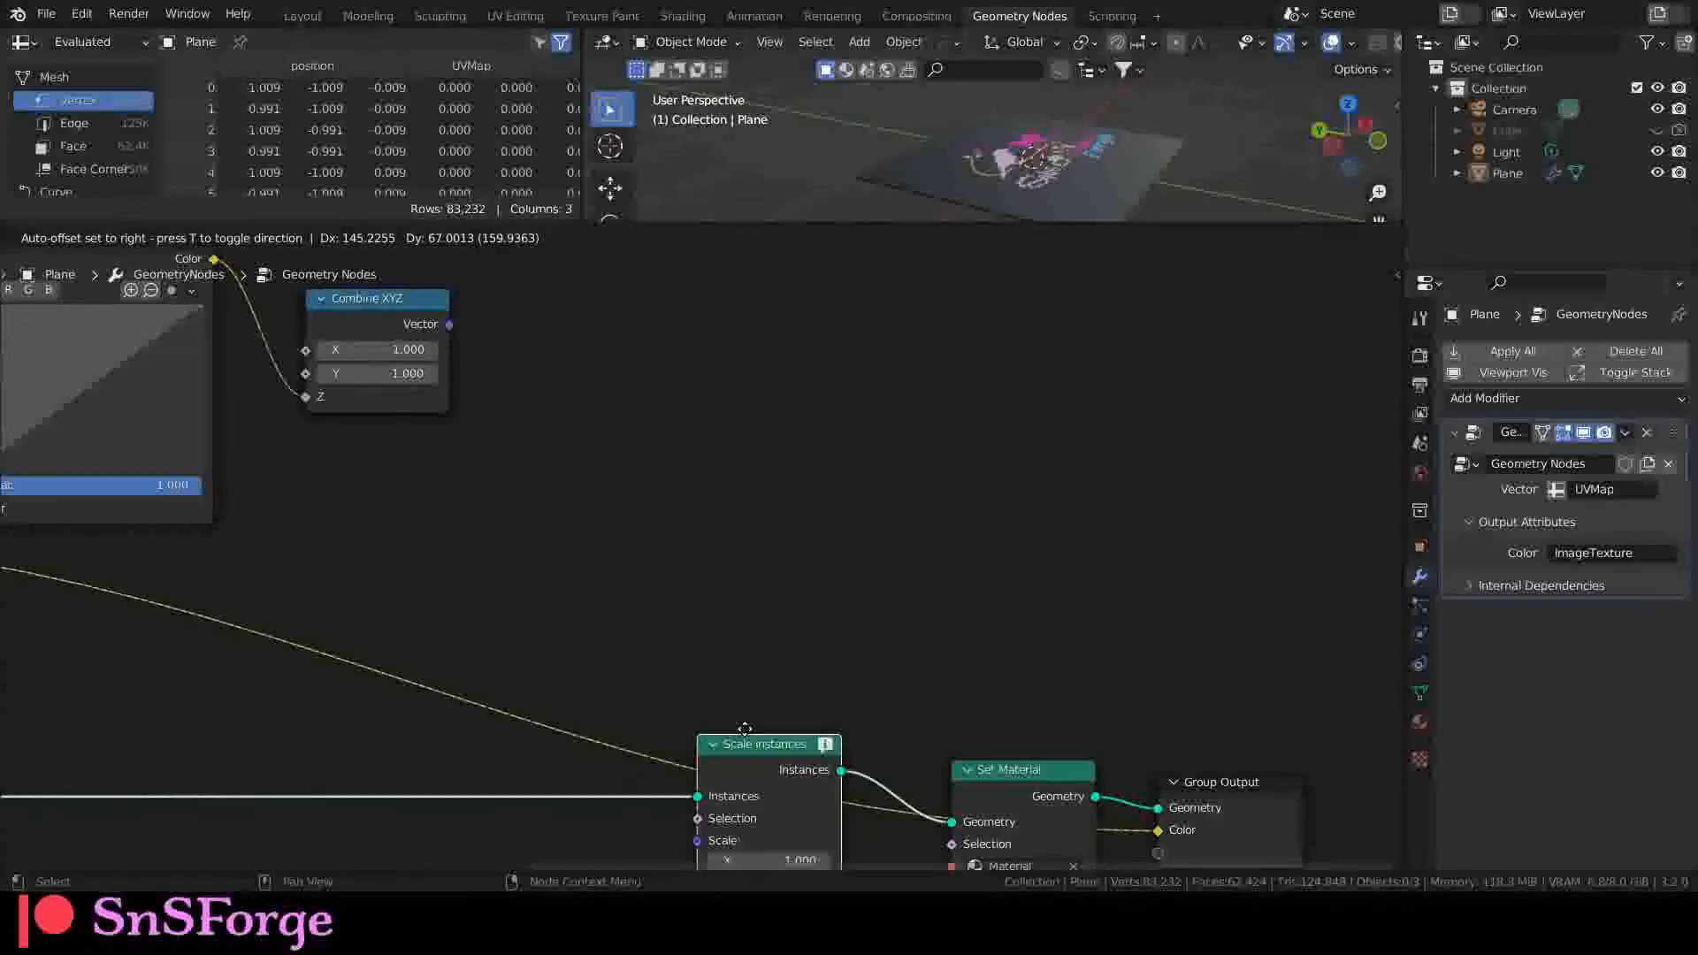
pyautogui.click(781, 662)
pyautogui.moveTo(450, 324); pyautogui.dragTo(736, 767)
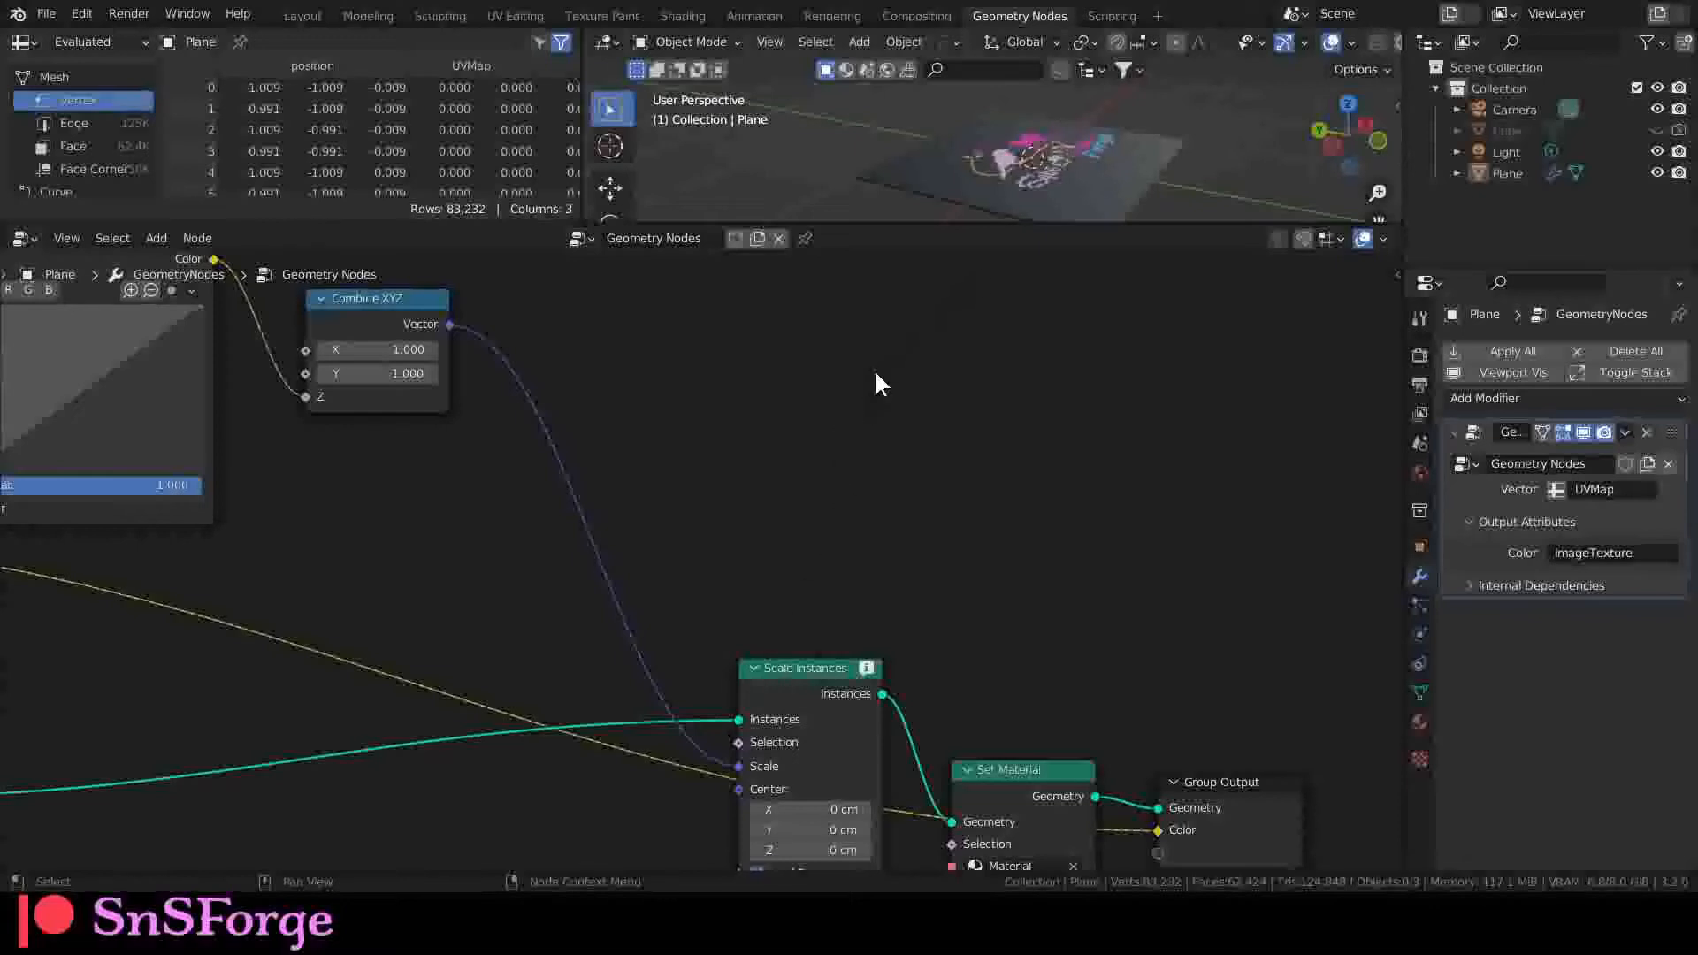
# Step: Set both the X and Y values of the Combine XYZ node to 0
pyautogui.scroll(3, 978, 190)
pyautogui.scroll(-1, 778, 293)
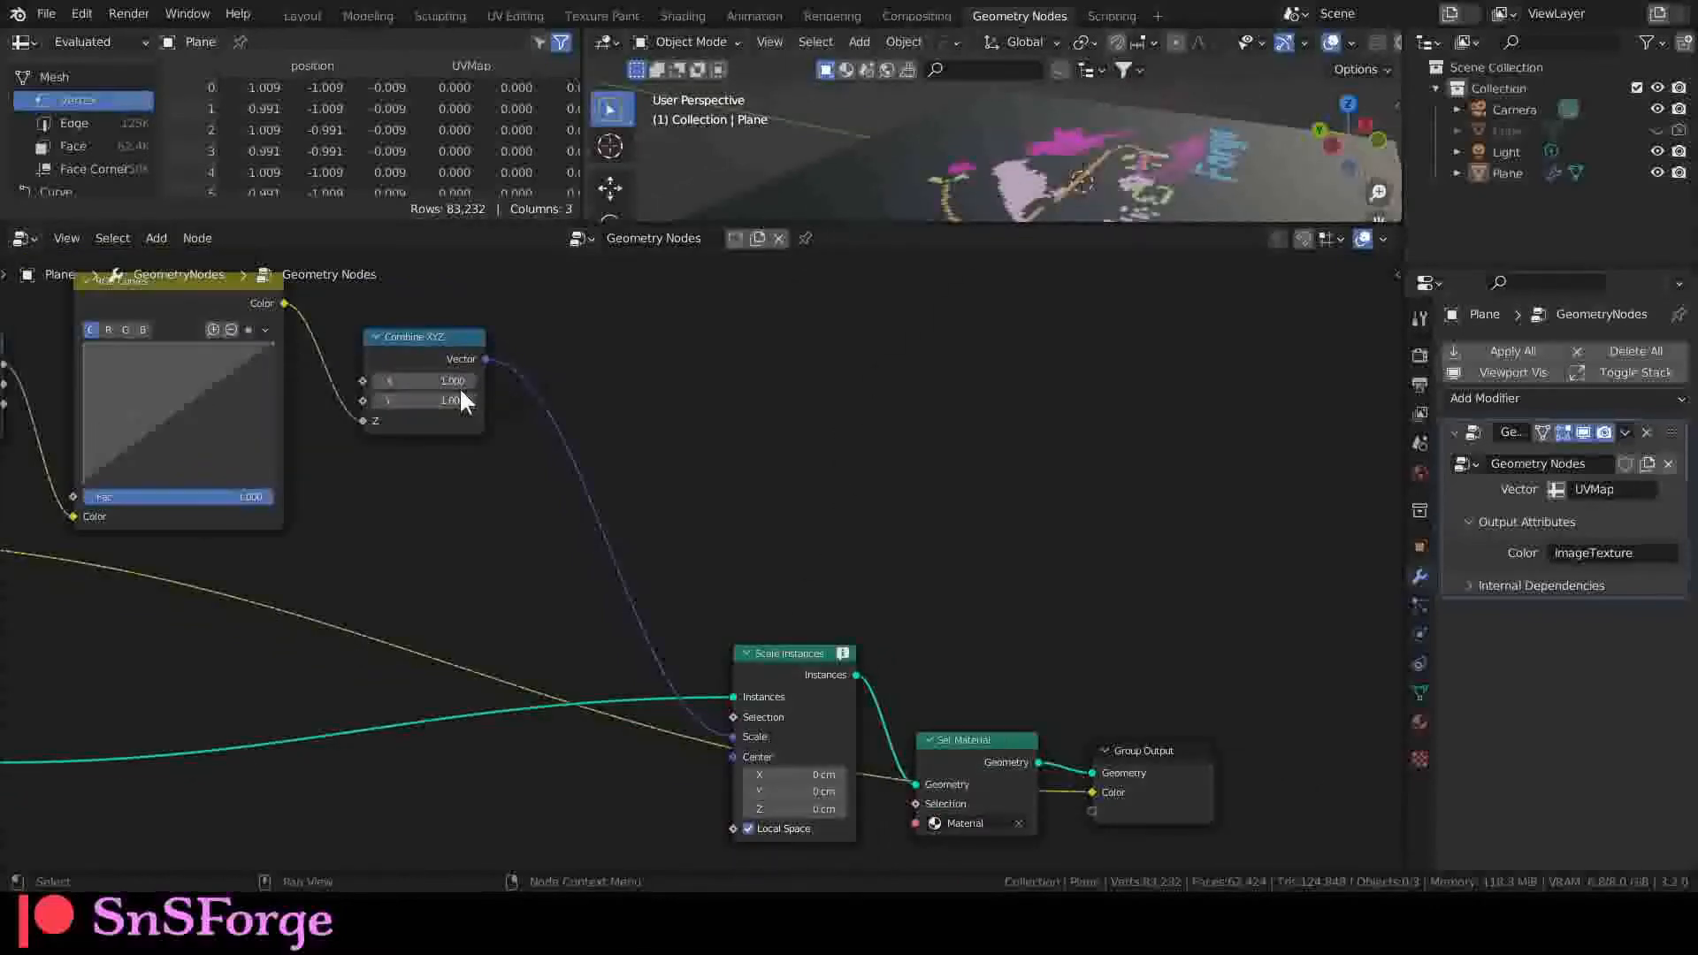
pyautogui.moveTo(462, 402); pyautogui.dragTo(477, 374)
pyautogui.press('Return')
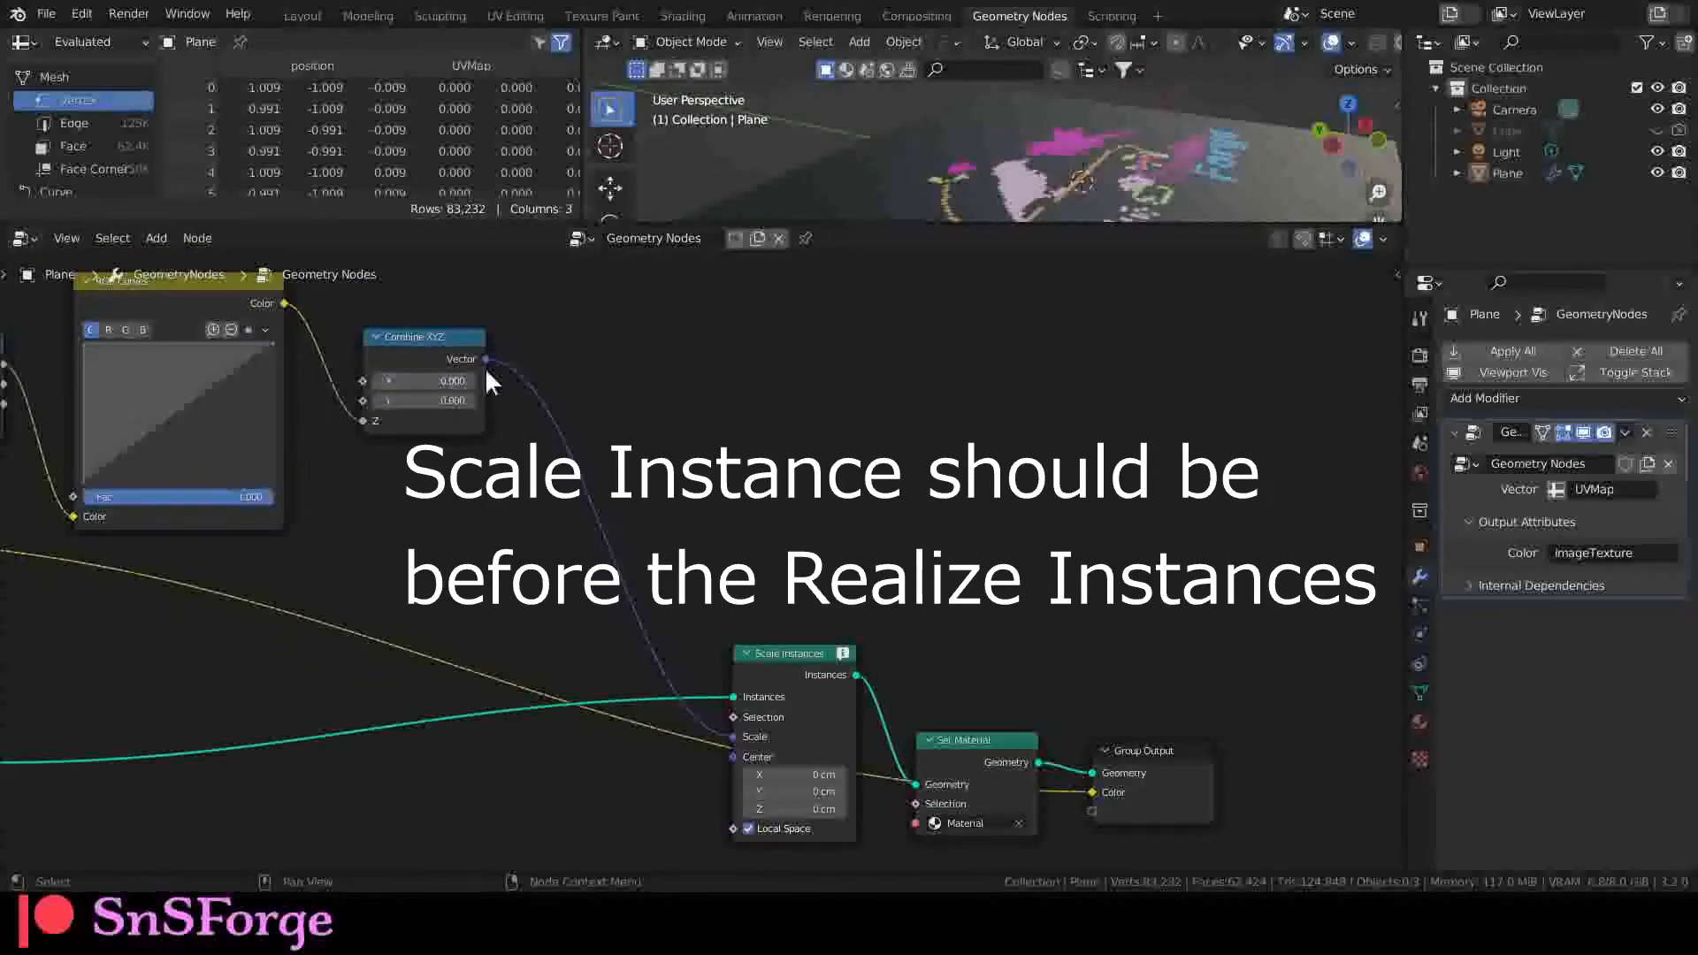
# Step: Turn off Local Space on the Scale Instances node
pyautogui.moveTo(866, 527); pyautogui.dragTo(590, 480, button='middle')
pyautogui.scroll(2, 595, 483)
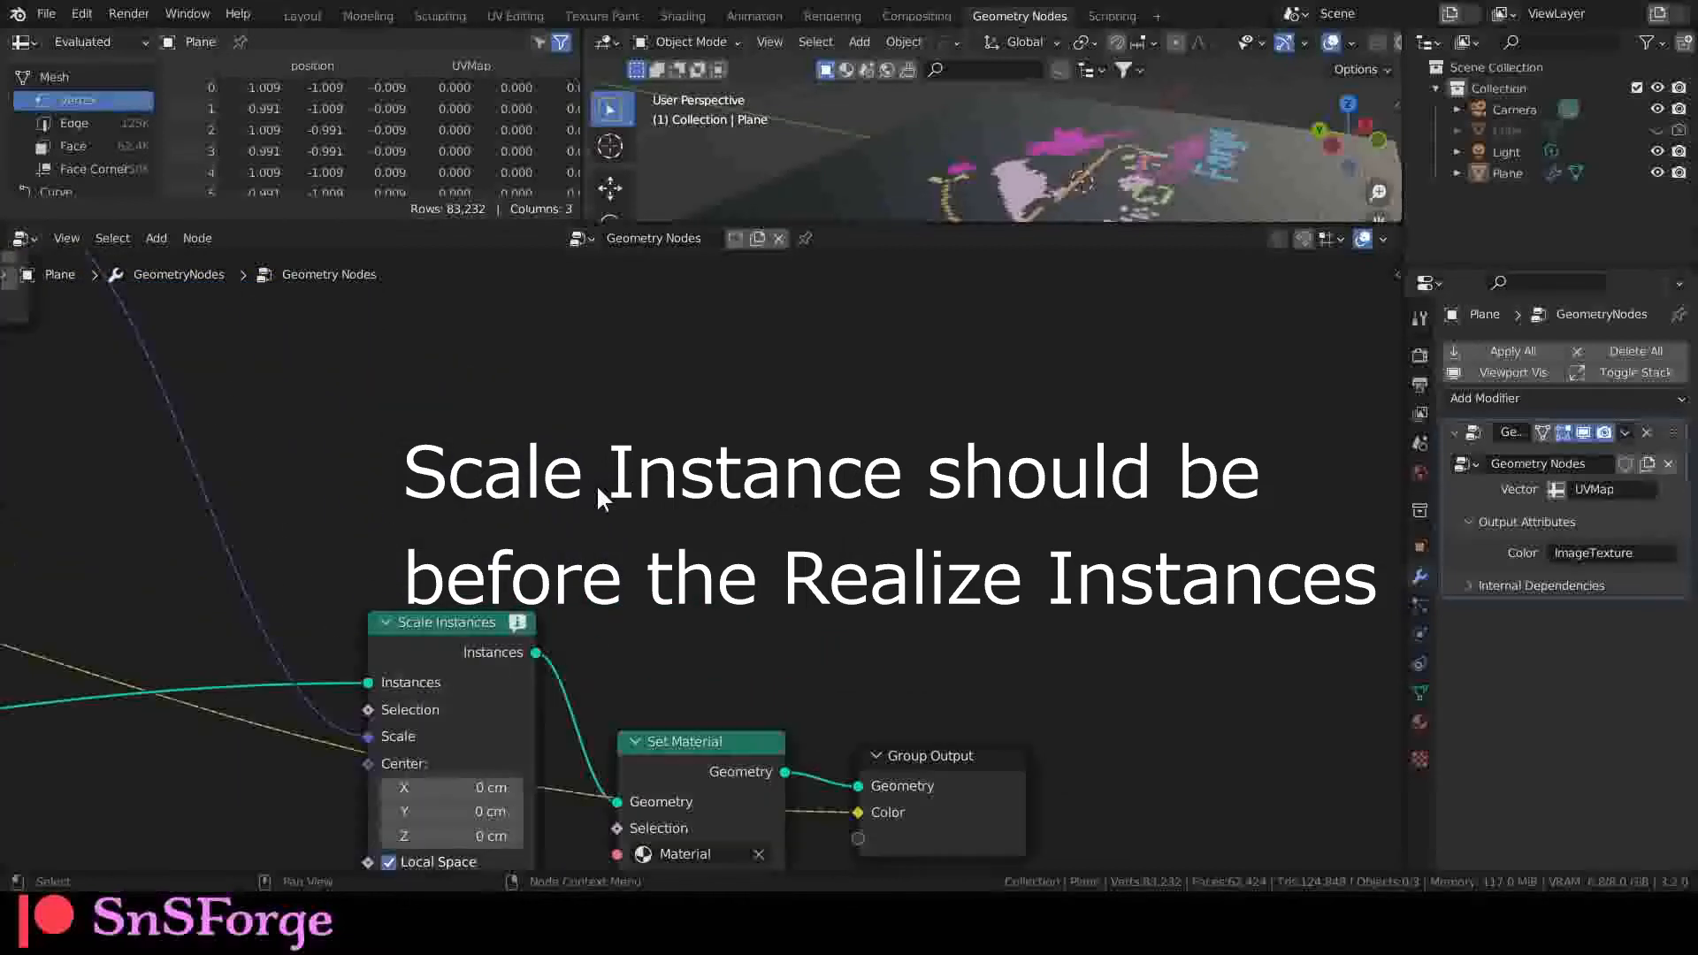
pyautogui.moveTo(458, 498); pyautogui.dragTo(694, 447, button='middle')
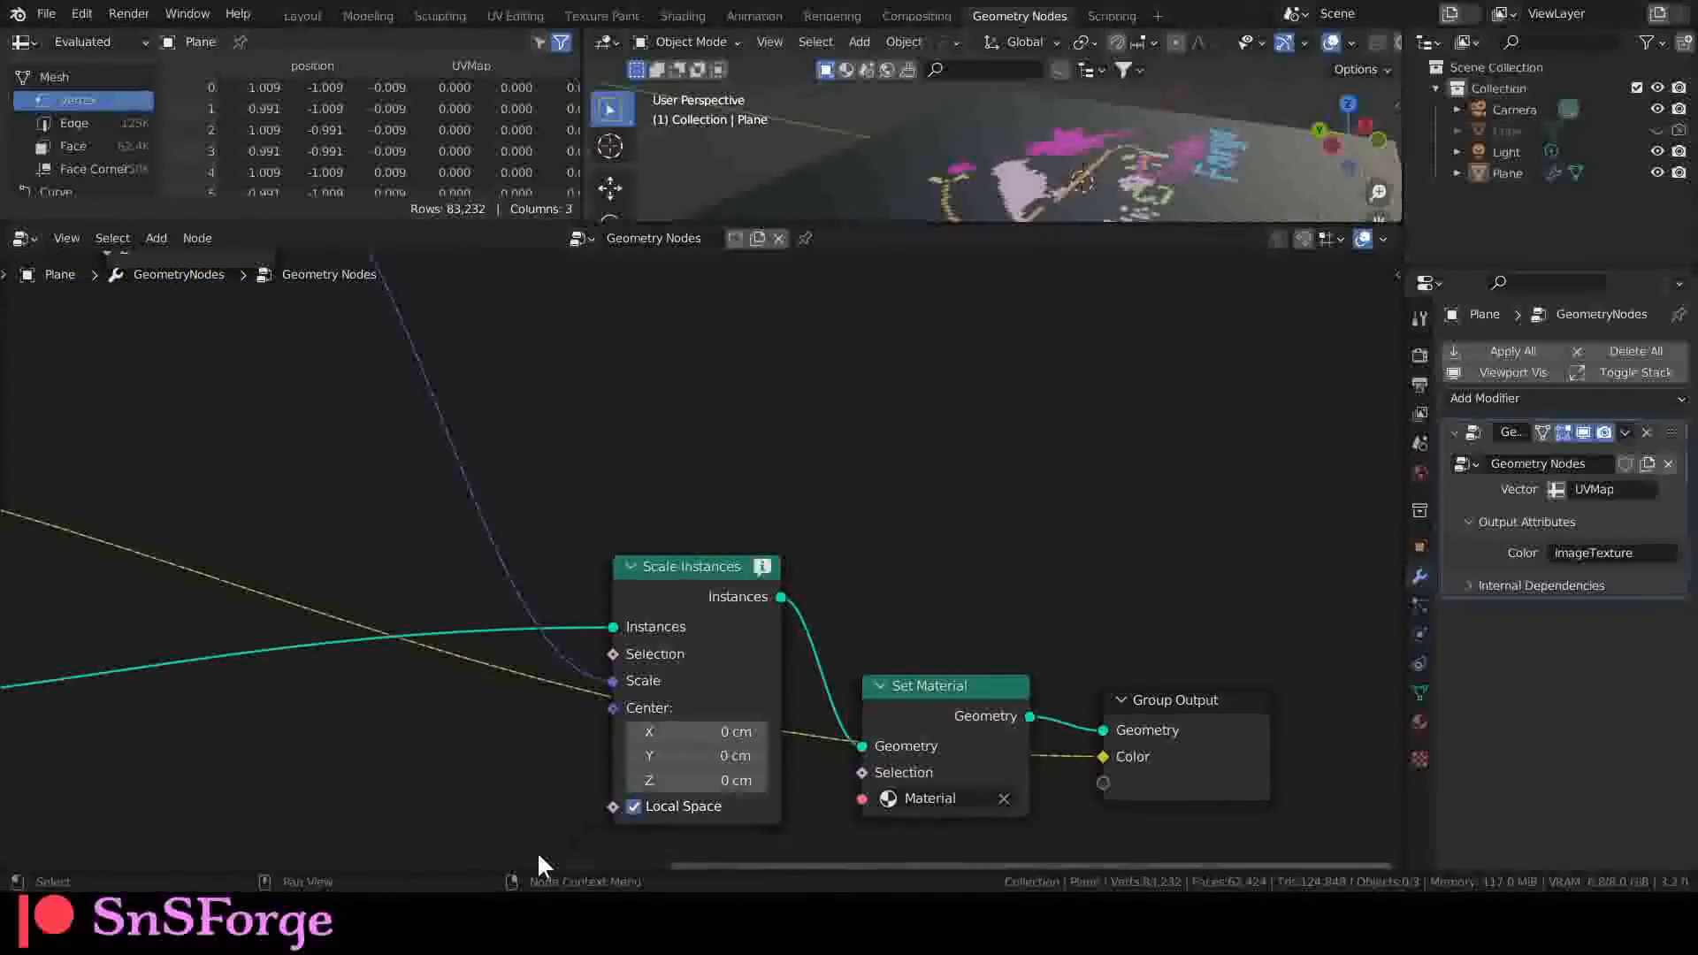
pyautogui.click(635, 806)
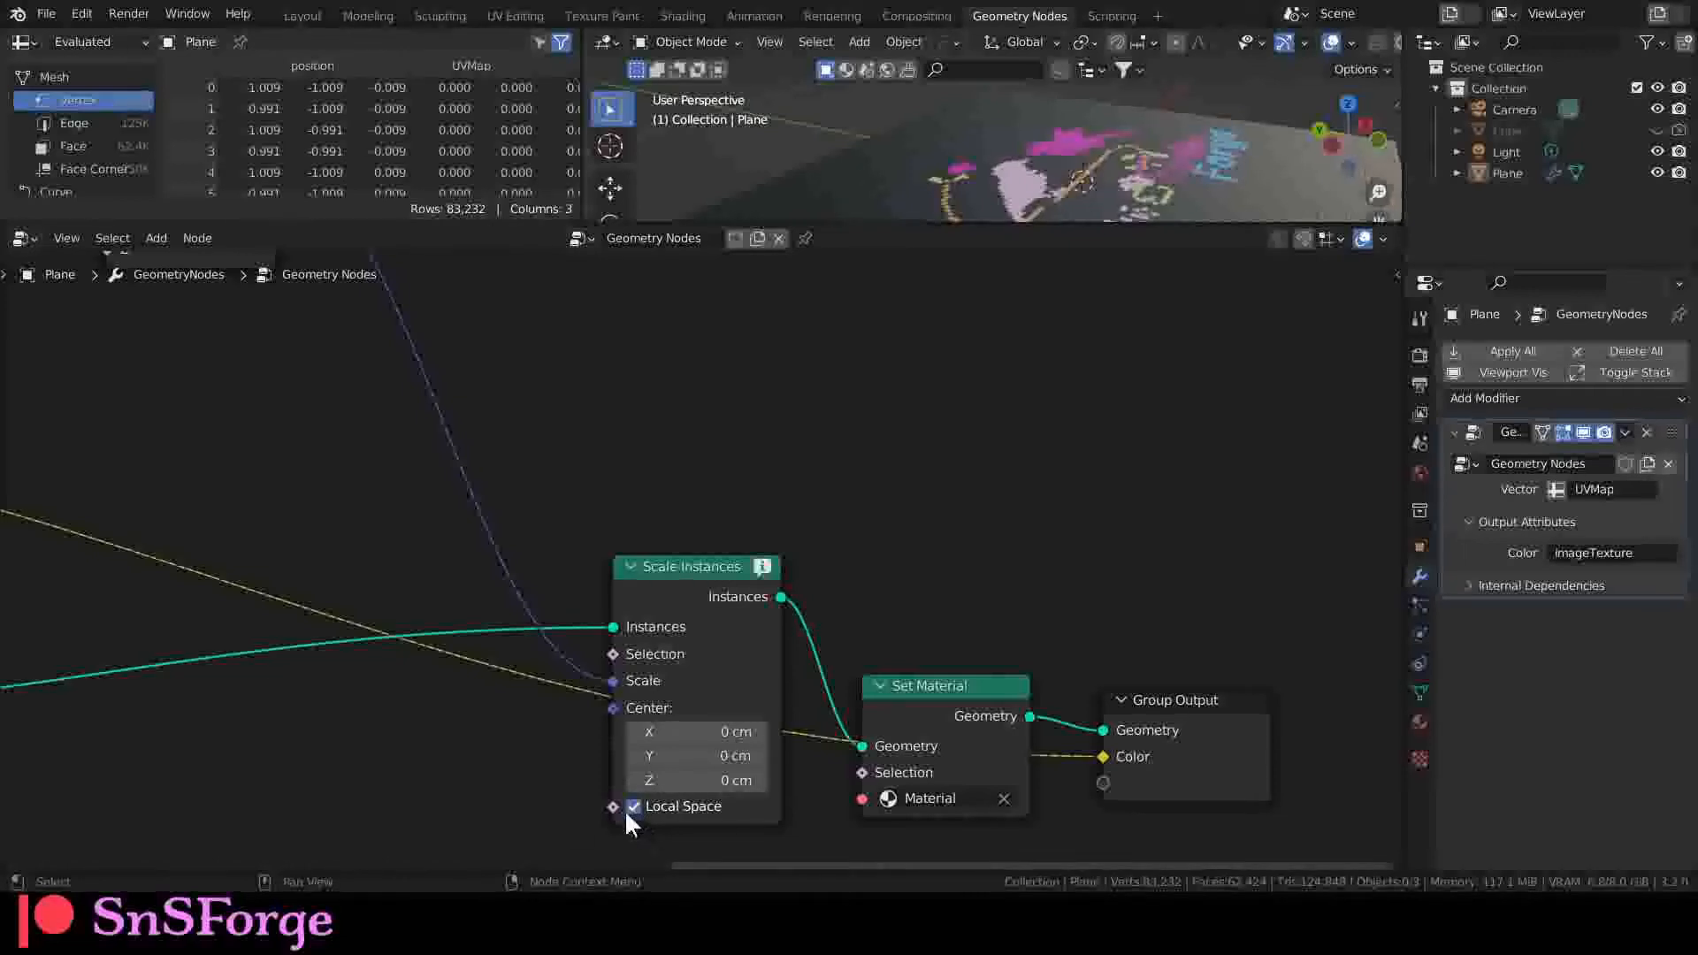
pyautogui.click(630, 807)
pyautogui.click(463, 784)
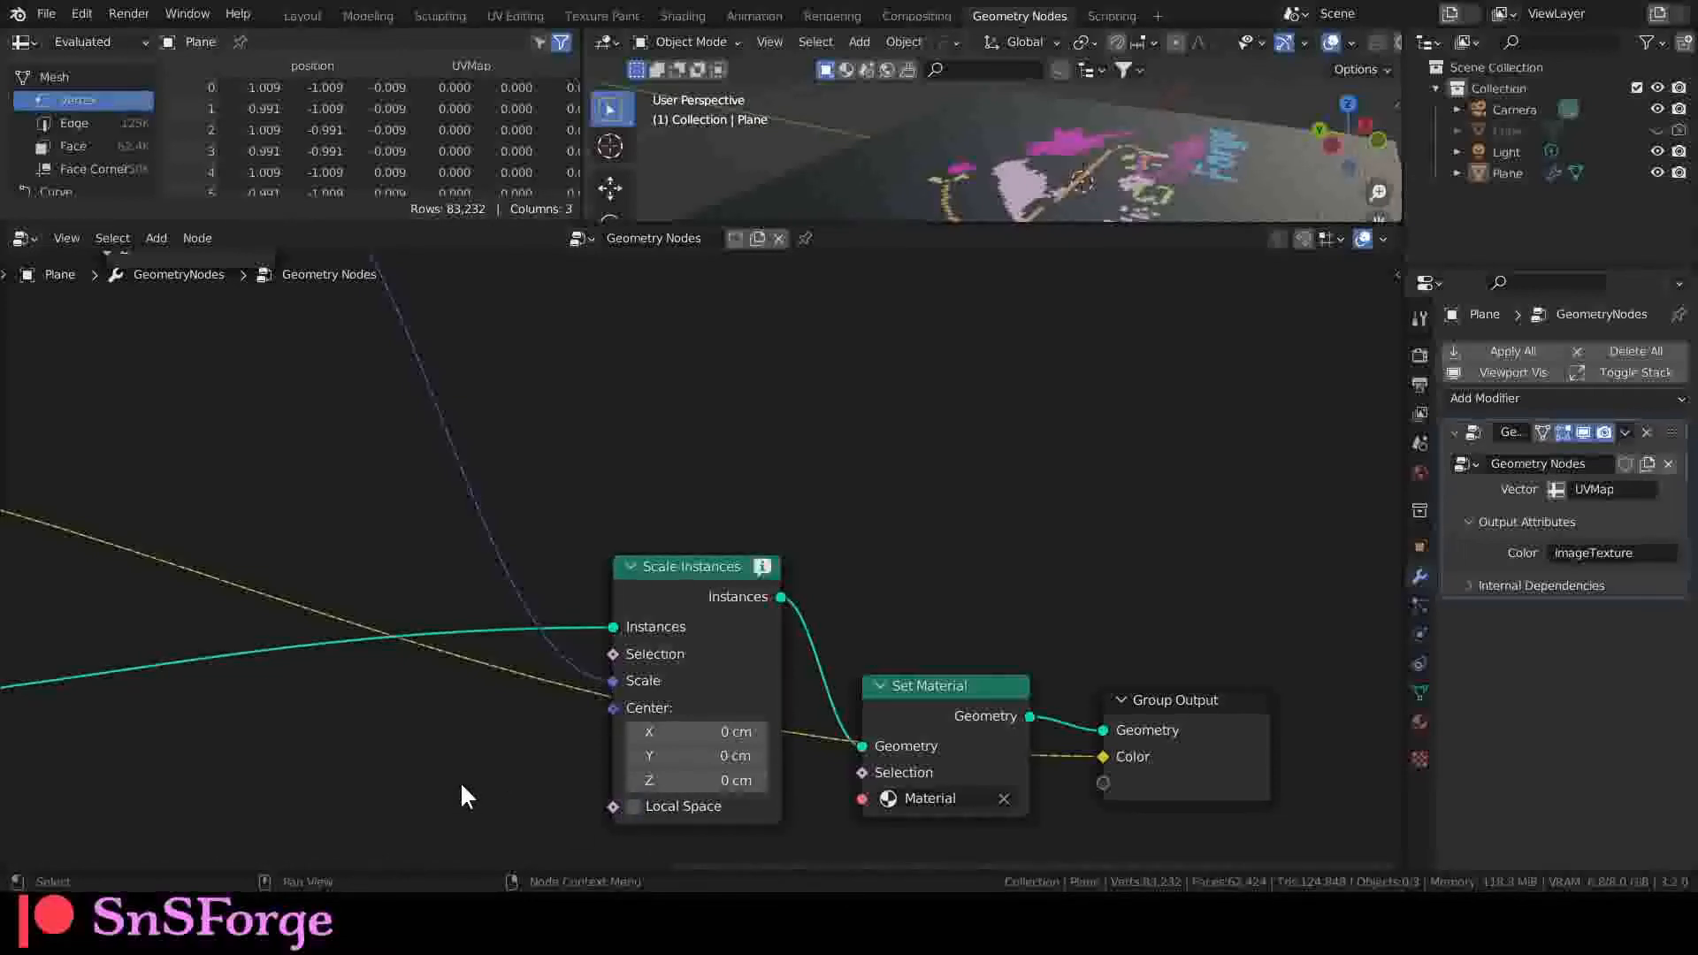
pyautogui.scroll(-3, 425, 768)
pyautogui.moveTo(376, 746); pyautogui.dragTo(305, 761, button='middle')
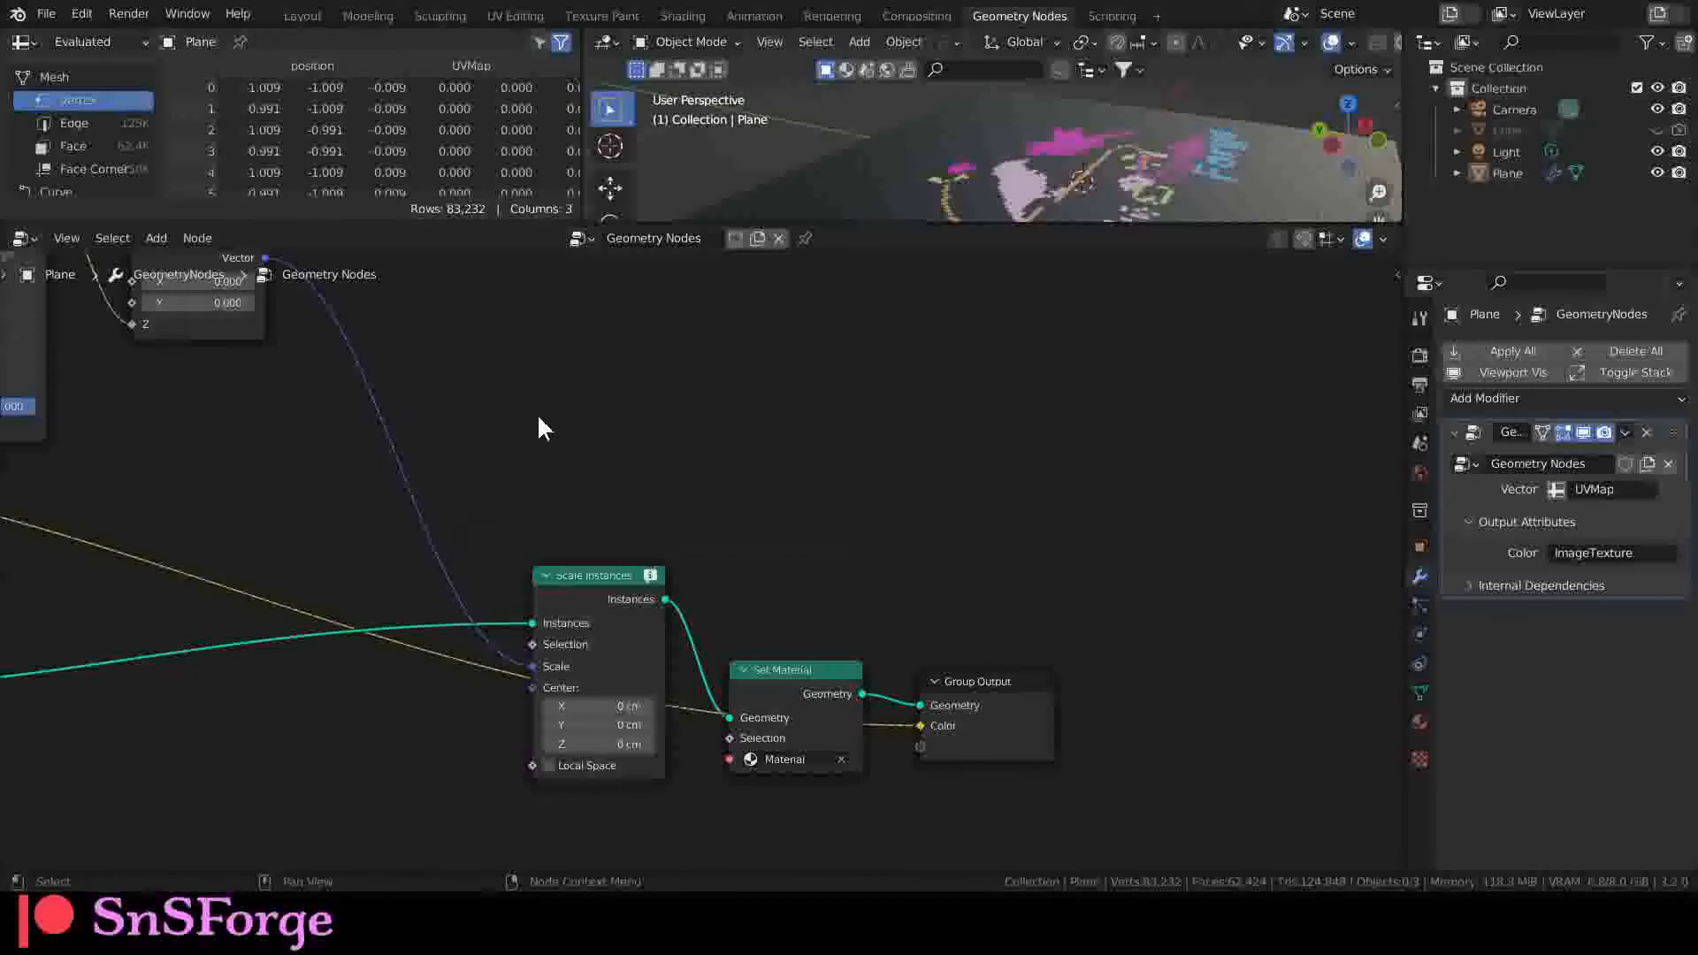
pyautogui.moveTo(549, 395); pyautogui.dragTo(714, 426, button='middle')
pyautogui.moveTo(347, 439); pyautogui.dragTo(759, 518, button='middle')
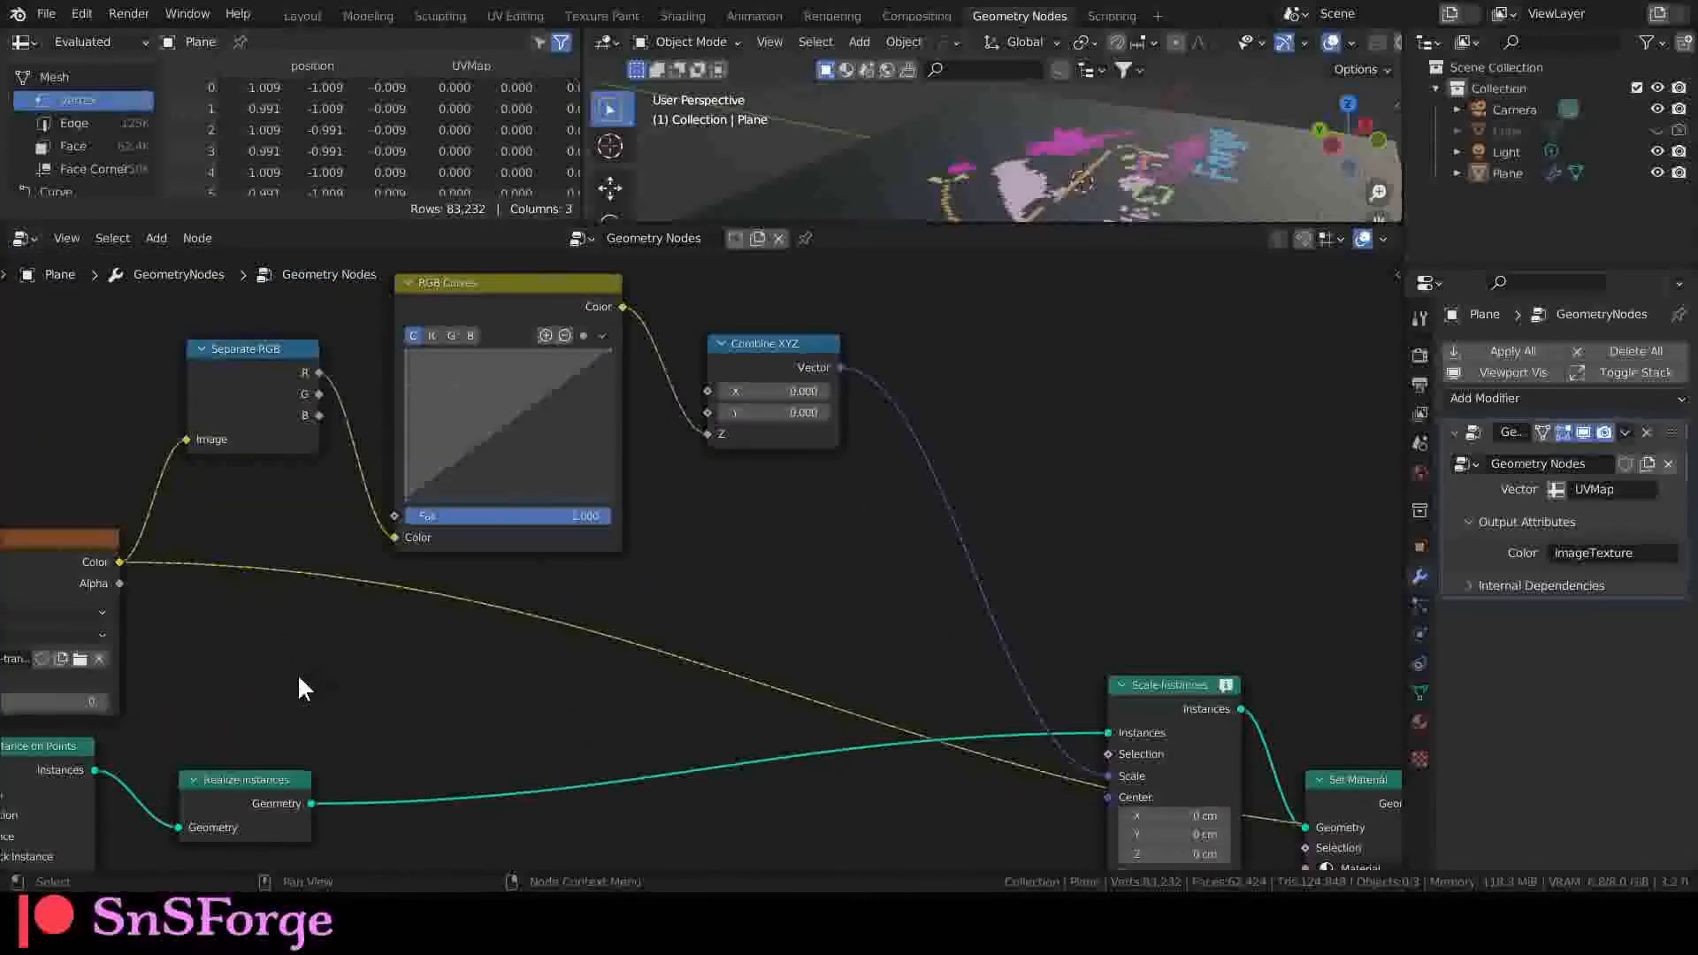
pyautogui.moveTo(299, 679); pyautogui.dragTo(414, 703, button='middle')
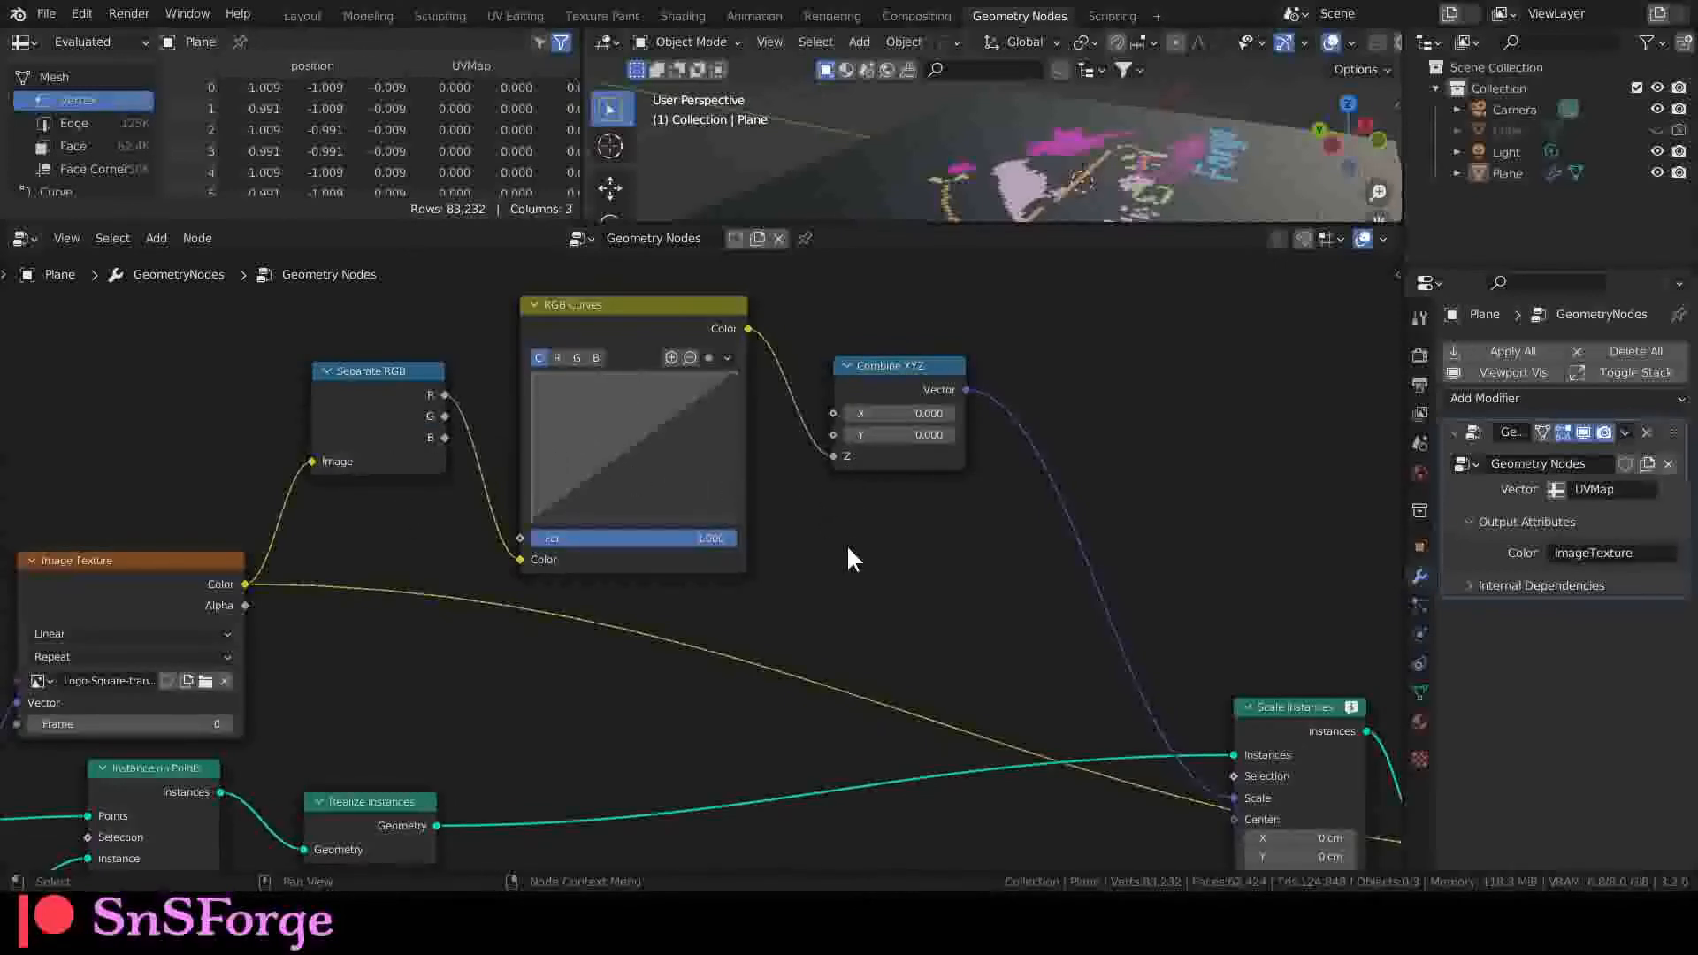
pyautogui.moveTo(849, 561); pyautogui.dragTo(669, 585, button='middle')
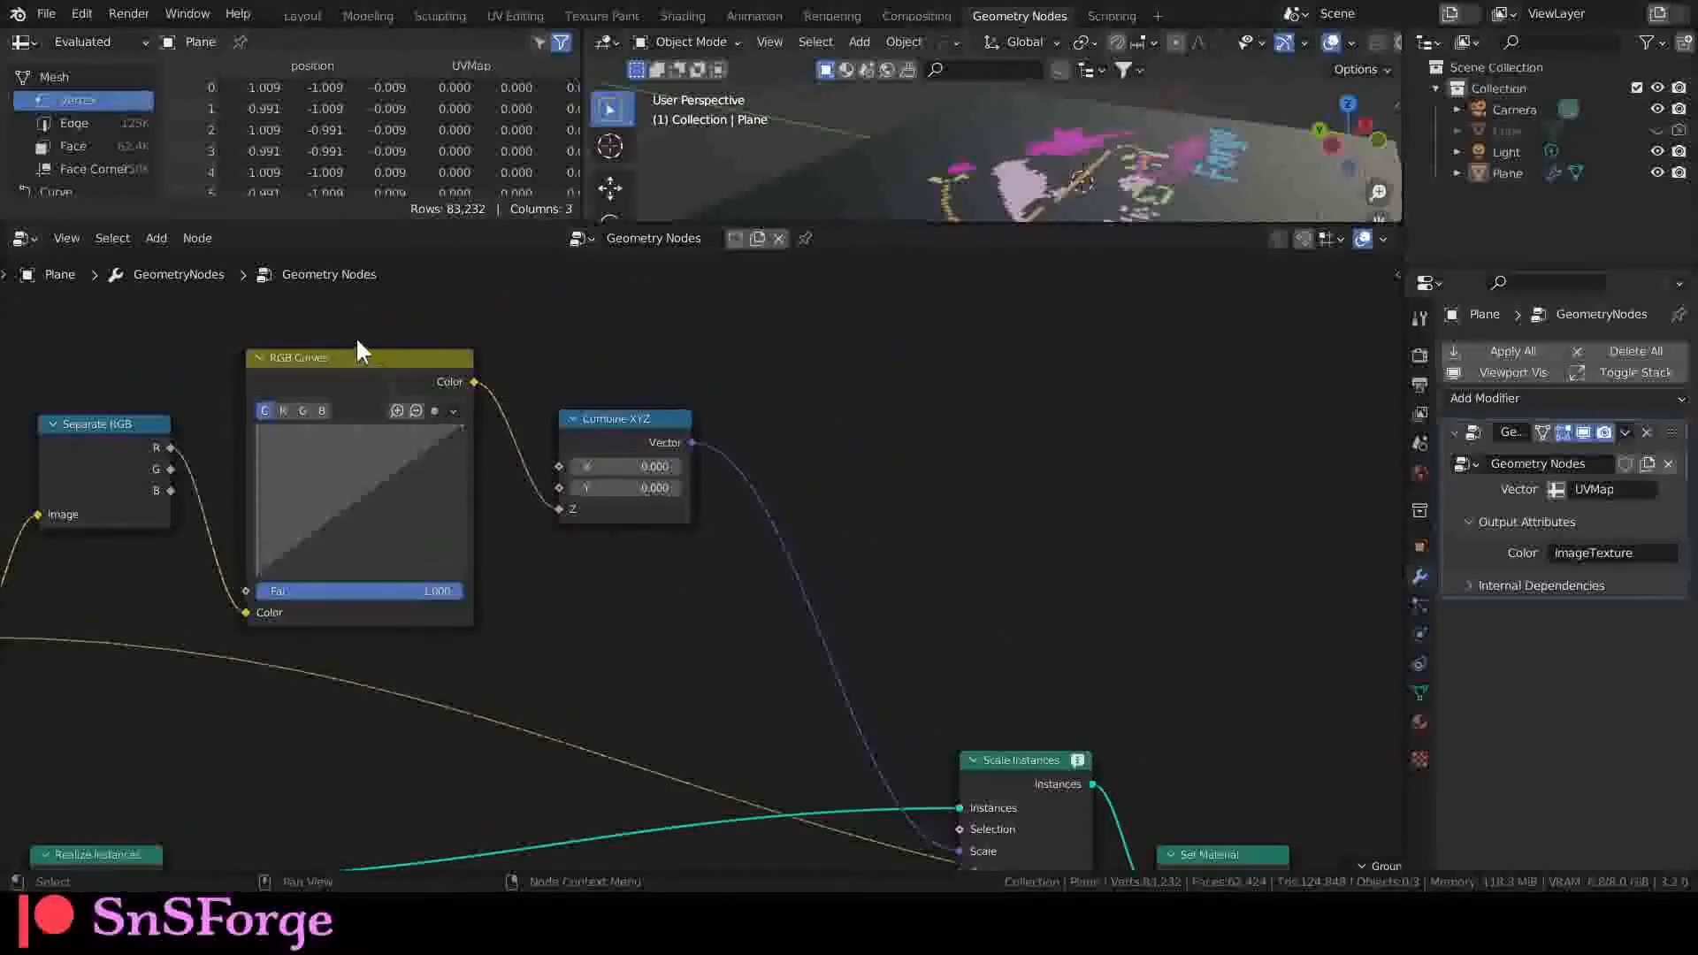
# Step: Move the RGB Curves and Combine XYZ nodes together, farther away from the Separate RGB node
pyautogui.moveTo(357, 339); pyautogui.dragTo(683, 518)
pyautogui.moveTo(382, 370); pyautogui.dragTo(539, 373)
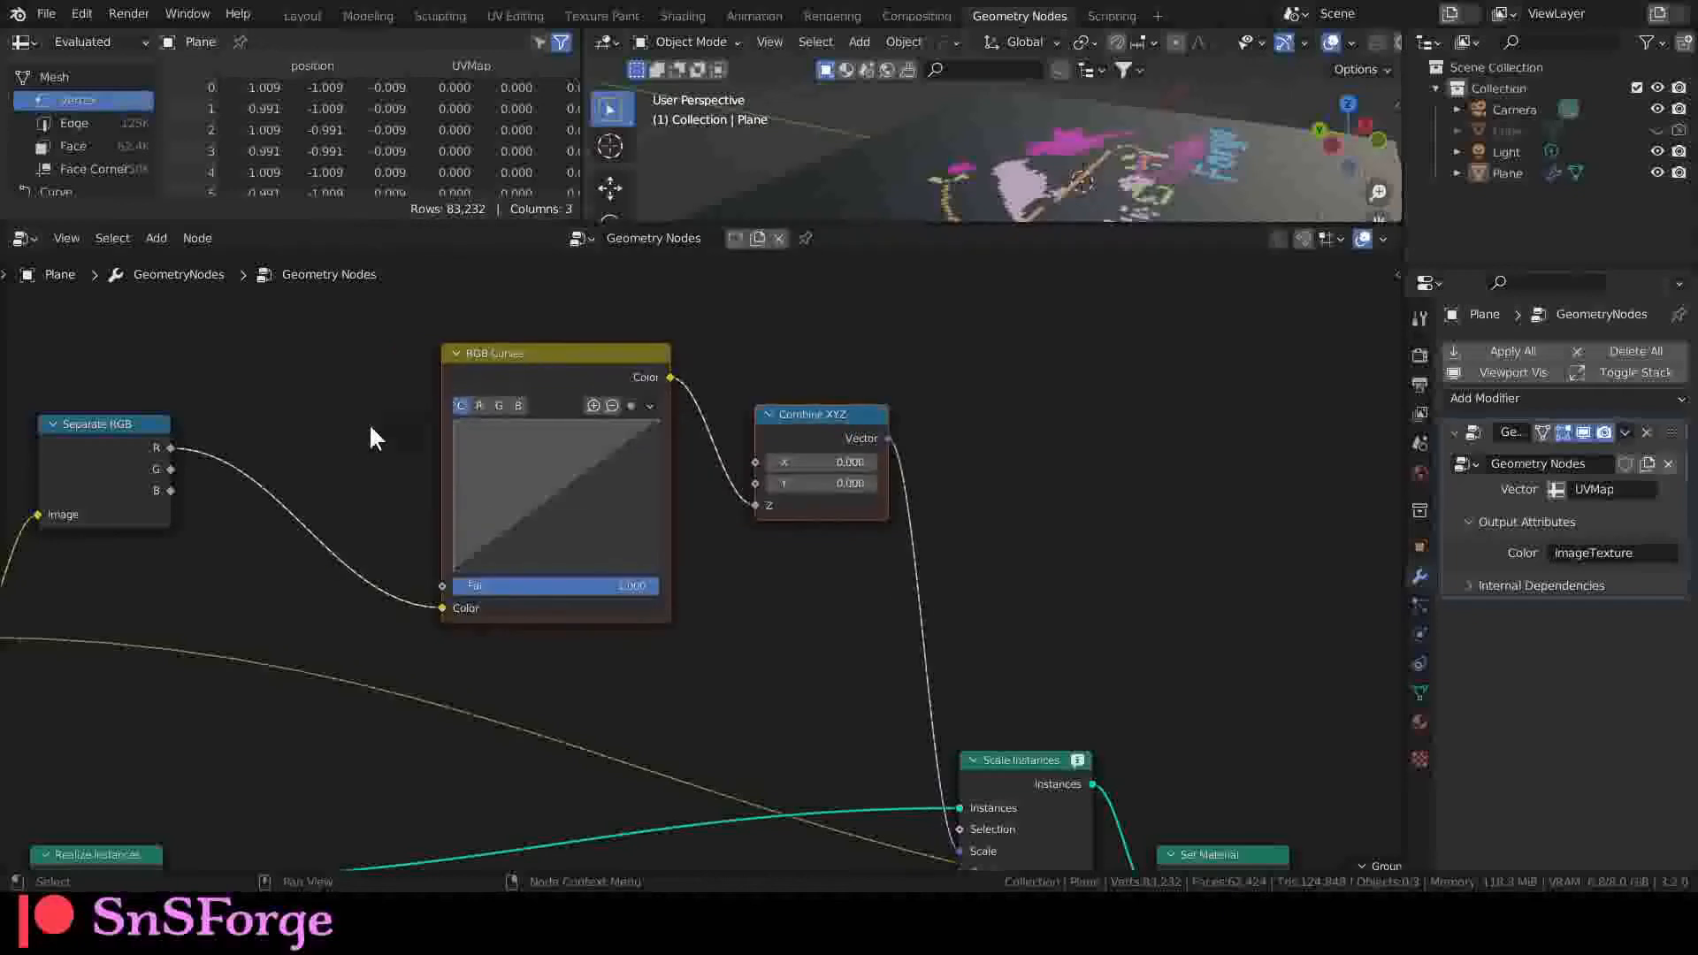
pyautogui.click(369, 422)
# Step: Read the warning shown on the Scale Instances node
pyautogui.scroll(-6, 847, 693)
pyautogui.moveTo(866, 785); pyautogui.dragTo(690, 736, button='middle')
pyautogui.scroll(4, 710, 677)
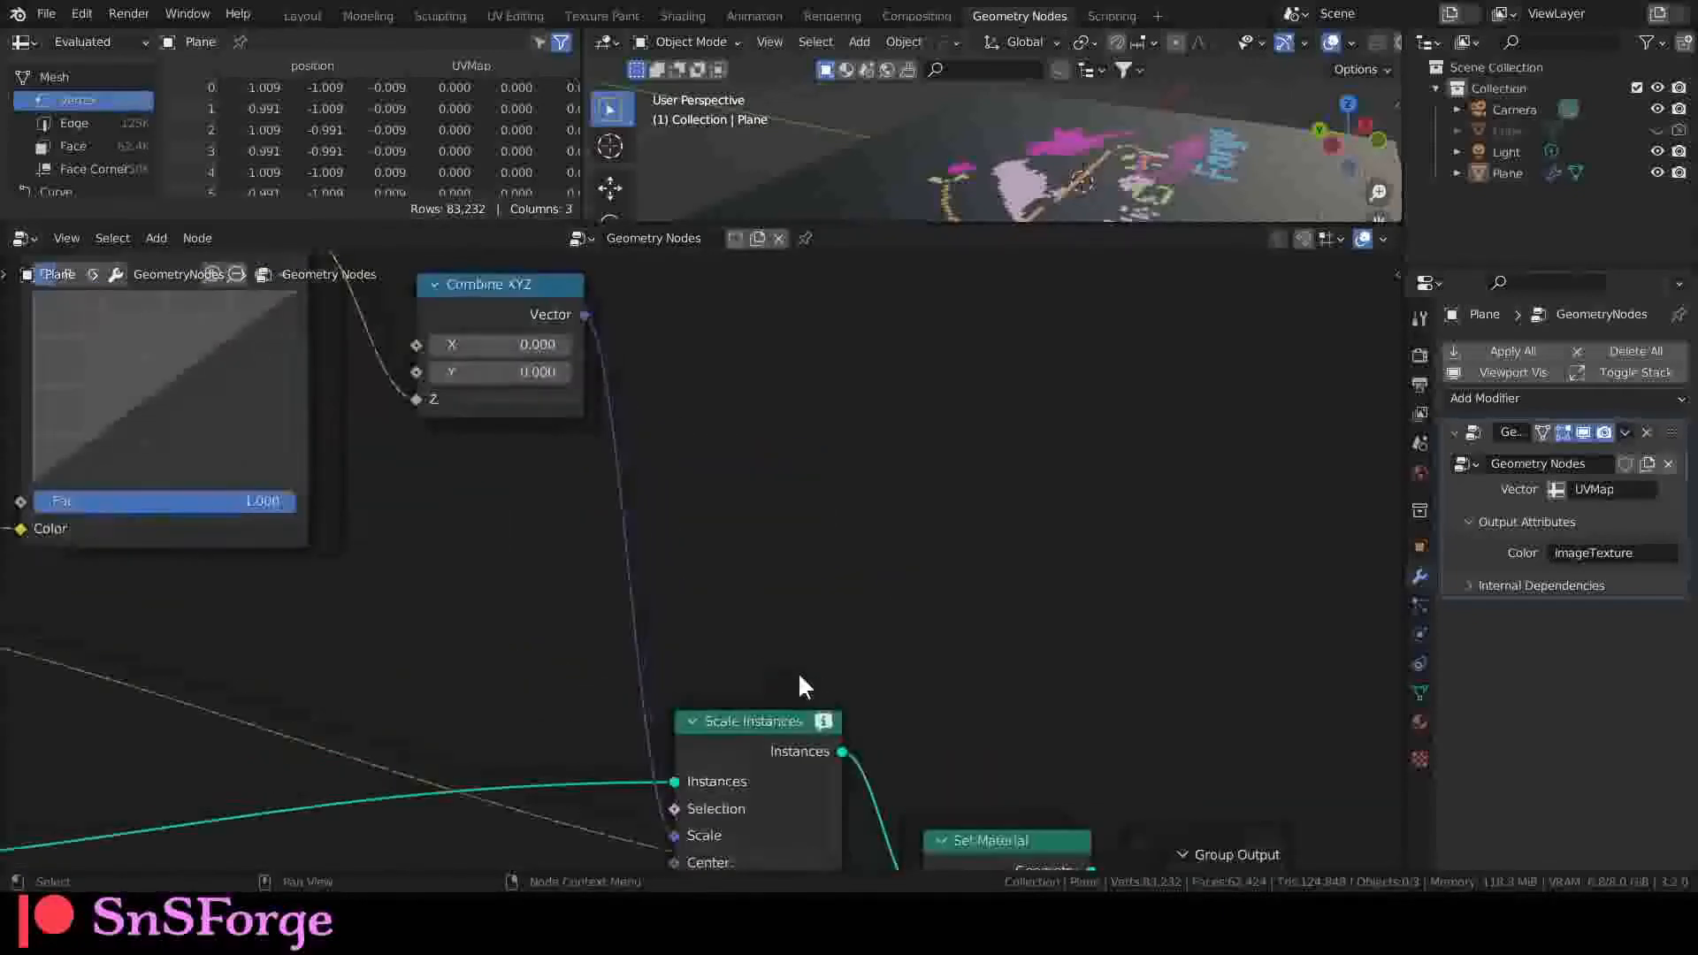
pyautogui.moveTo(910, 679); pyautogui.dragTo(766, 504, button='middle')
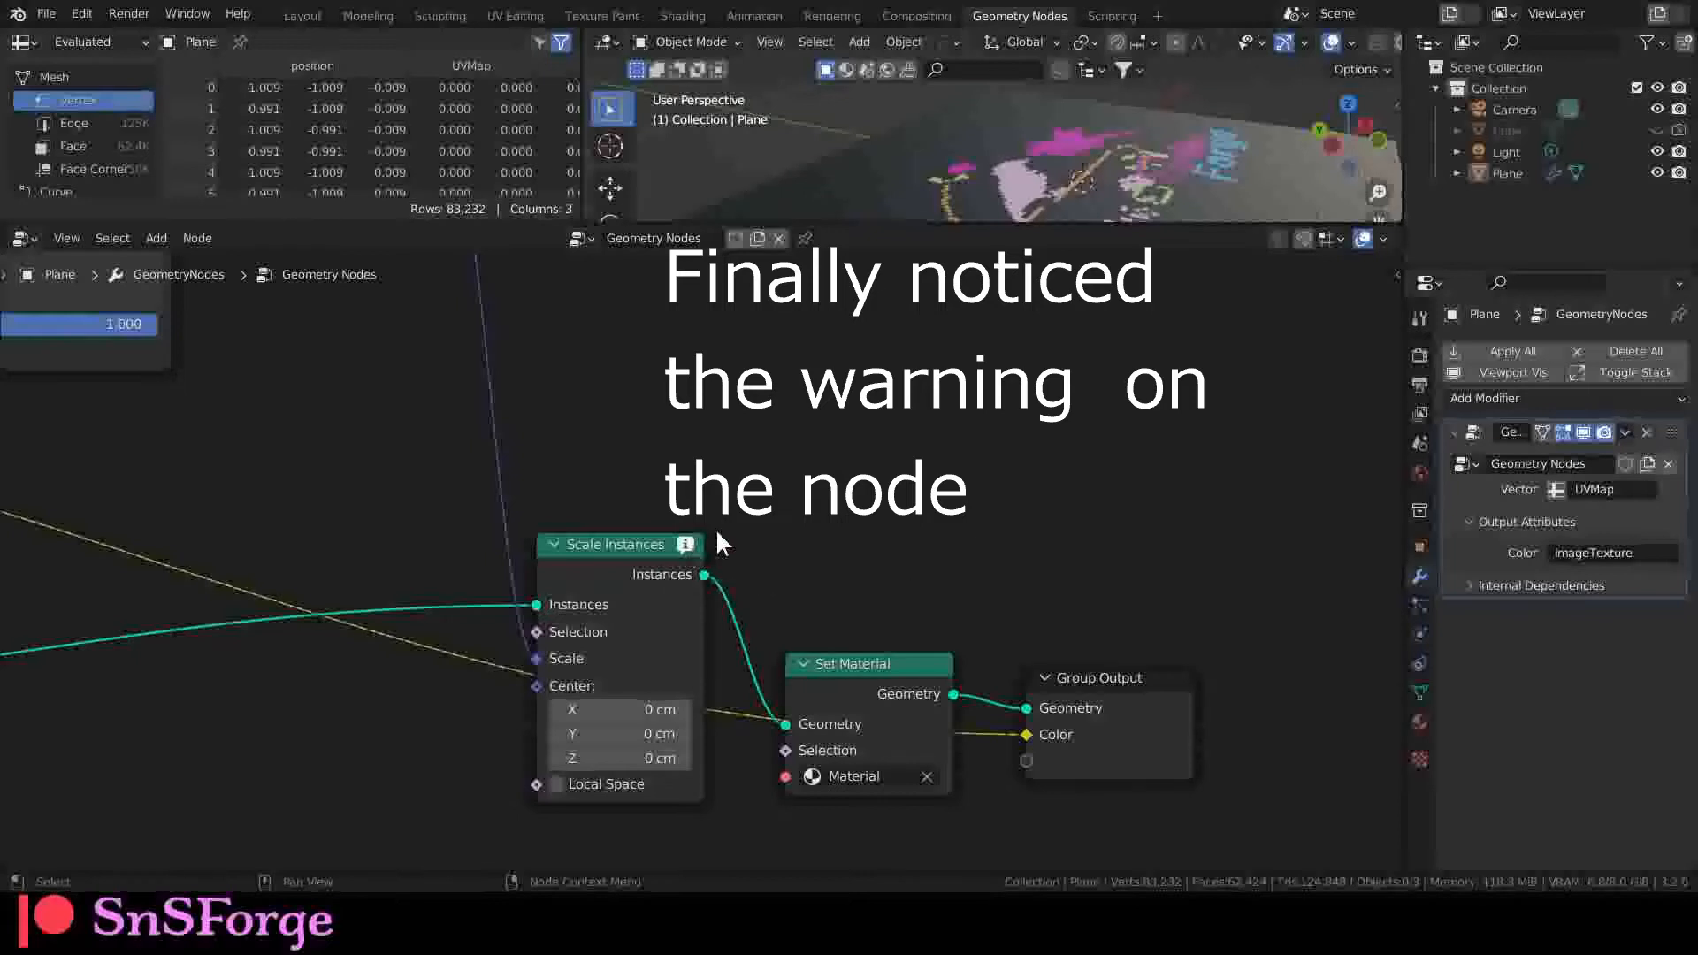
pyautogui.moveTo(684, 543)
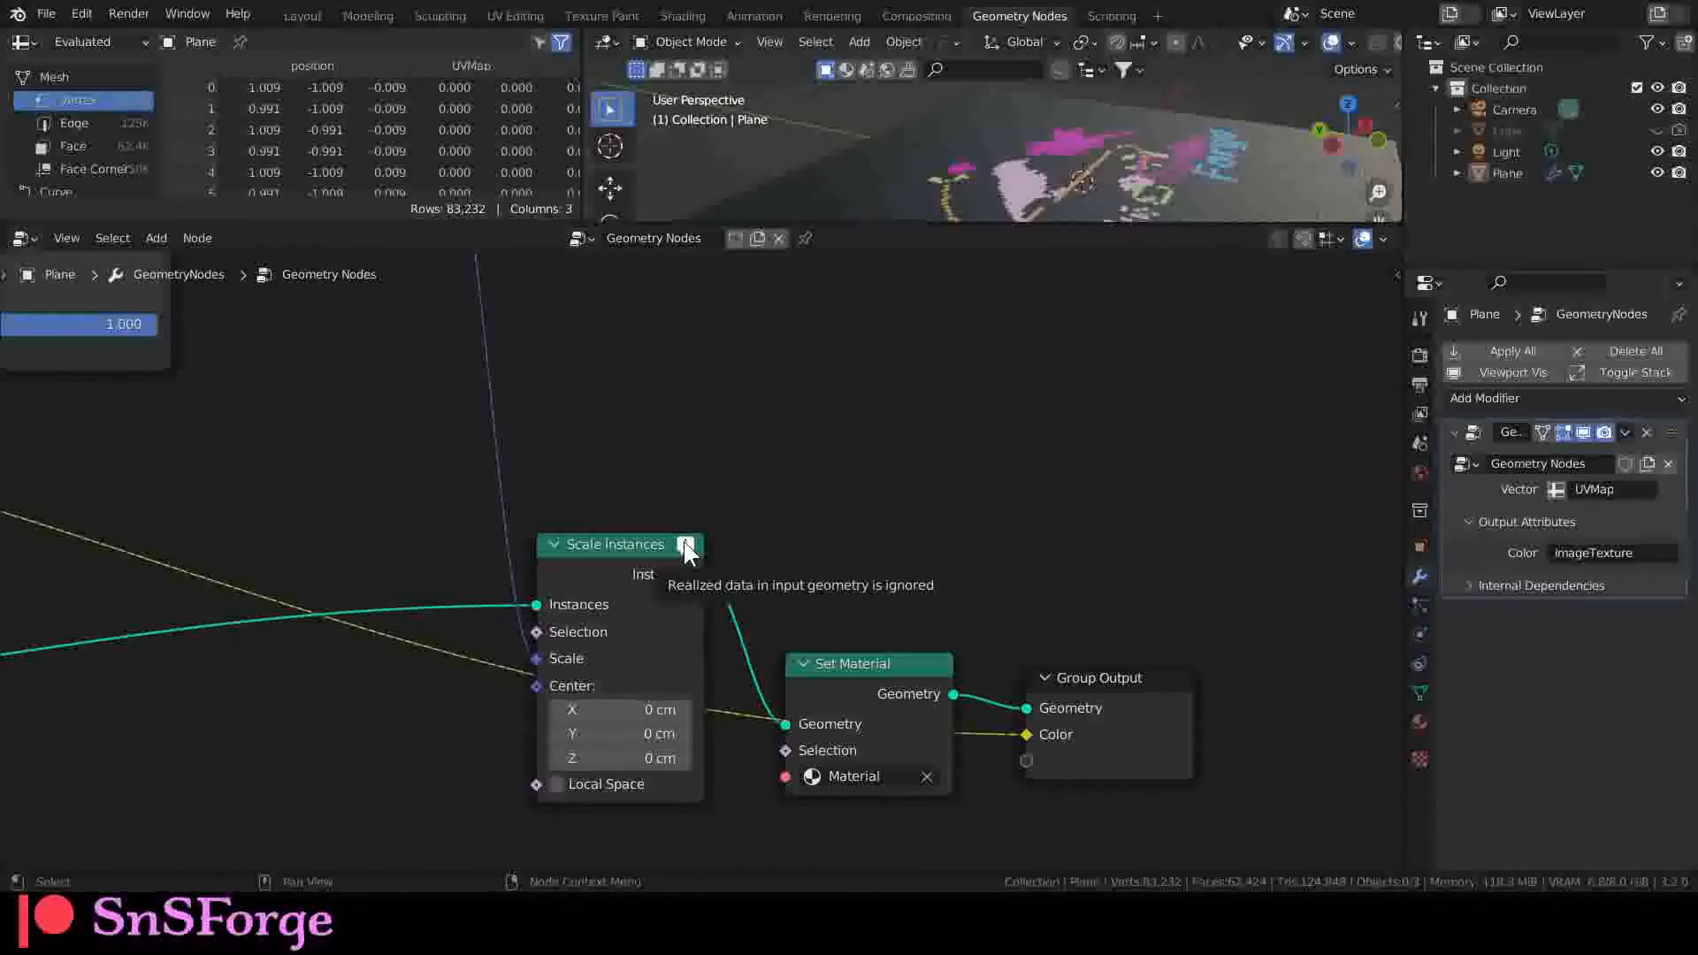
pyautogui.scroll(-3, 682, 542)
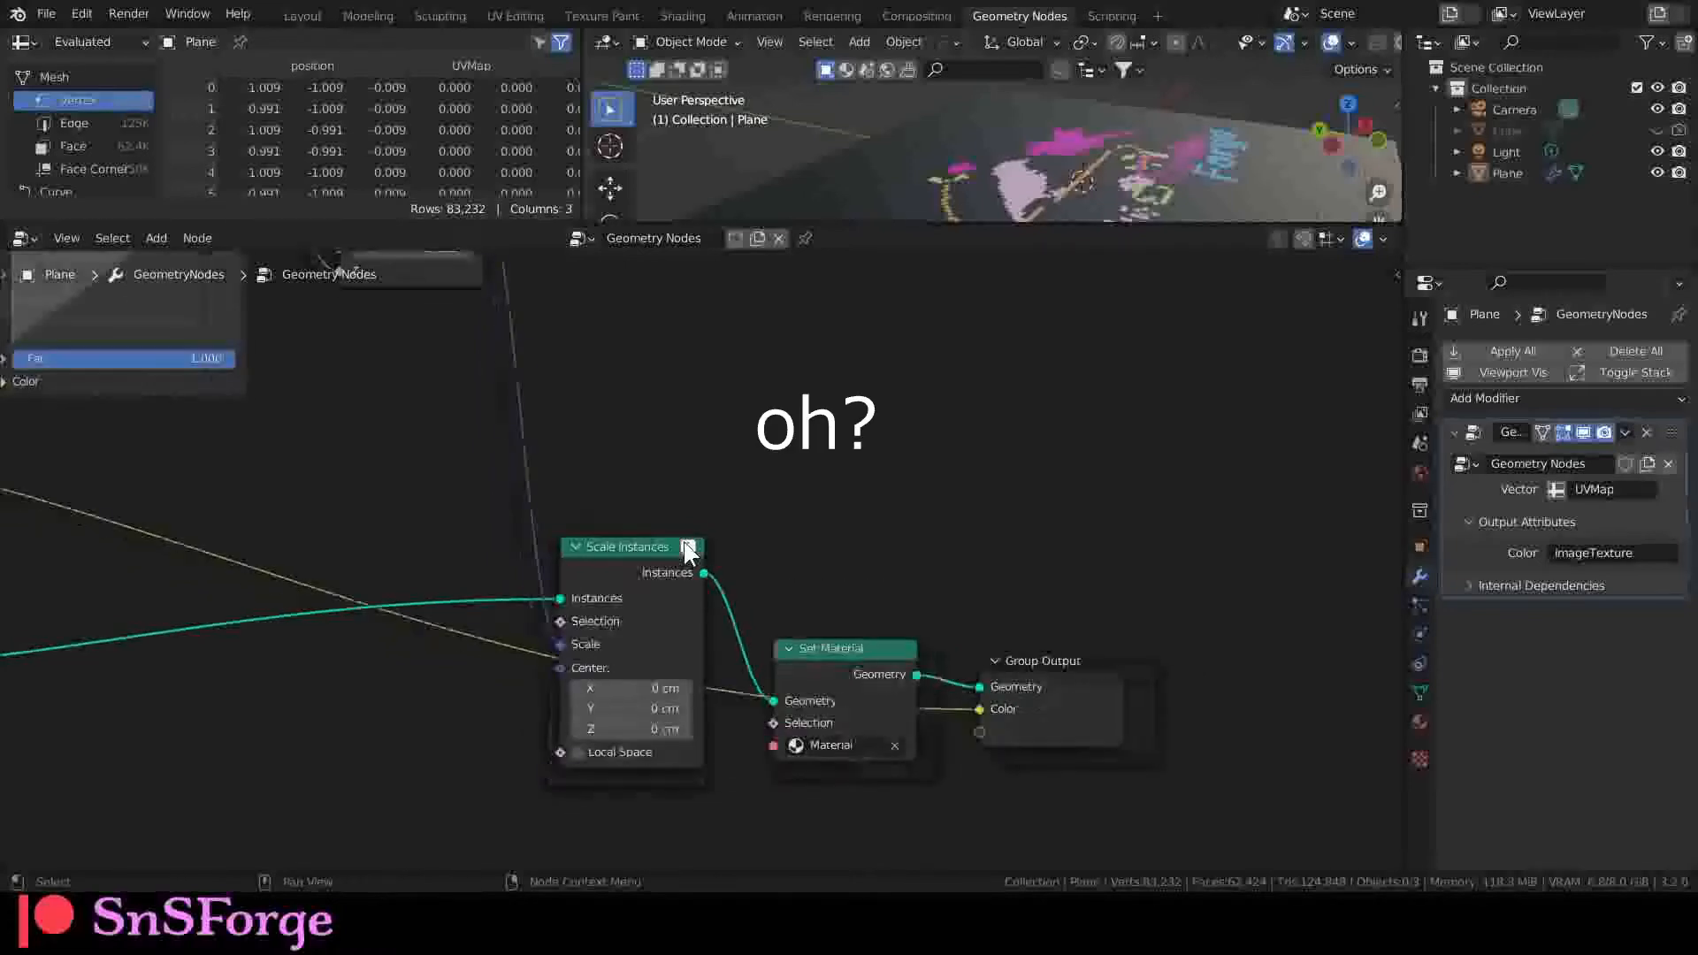
# Step: Move the Realize Instances node along its link, closer to the Scale Instances node
pyautogui.moveTo(433, 549); pyautogui.dragTo(860, 516, button='middle')
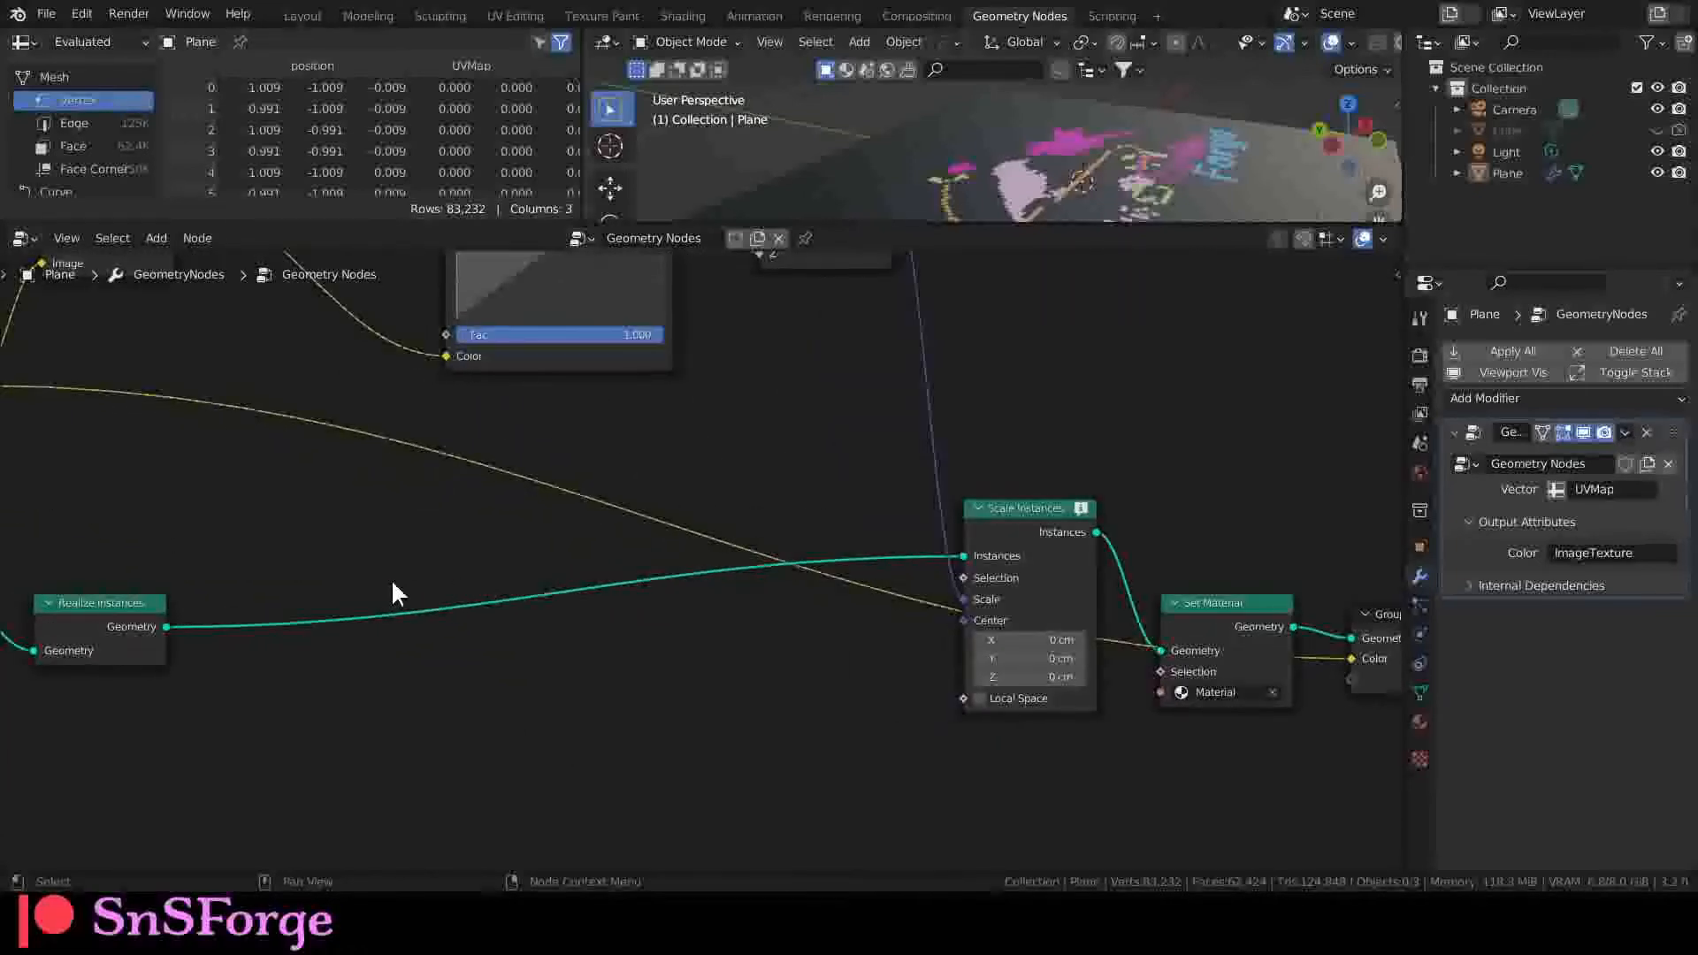
pyautogui.moveTo(391, 571); pyautogui.dragTo(786, 524, button='middle')
pyautogui.scroll(5, 704, 517)
pyautogui.moveTo(678, 679); pyautogui.dragTo(840, 681, button='middle')
pyautogui.scroll(2, 738, 677)
pyautogui.scroll(2, 739, 678)
pyautogui.moveTo(738, 677); pyautogui.dragTo(379, 690, button='middle')
pyautogui.scroll(-5, 497, 662)
pyautogui.scroll(-5, 341, 719)
pyautogui.moveTo(255, 603); pyautogui.dragTo(717, 572)
pyautogui.moveTo(769, 698); pyautogui.dragTo(403, 699, button='middle')
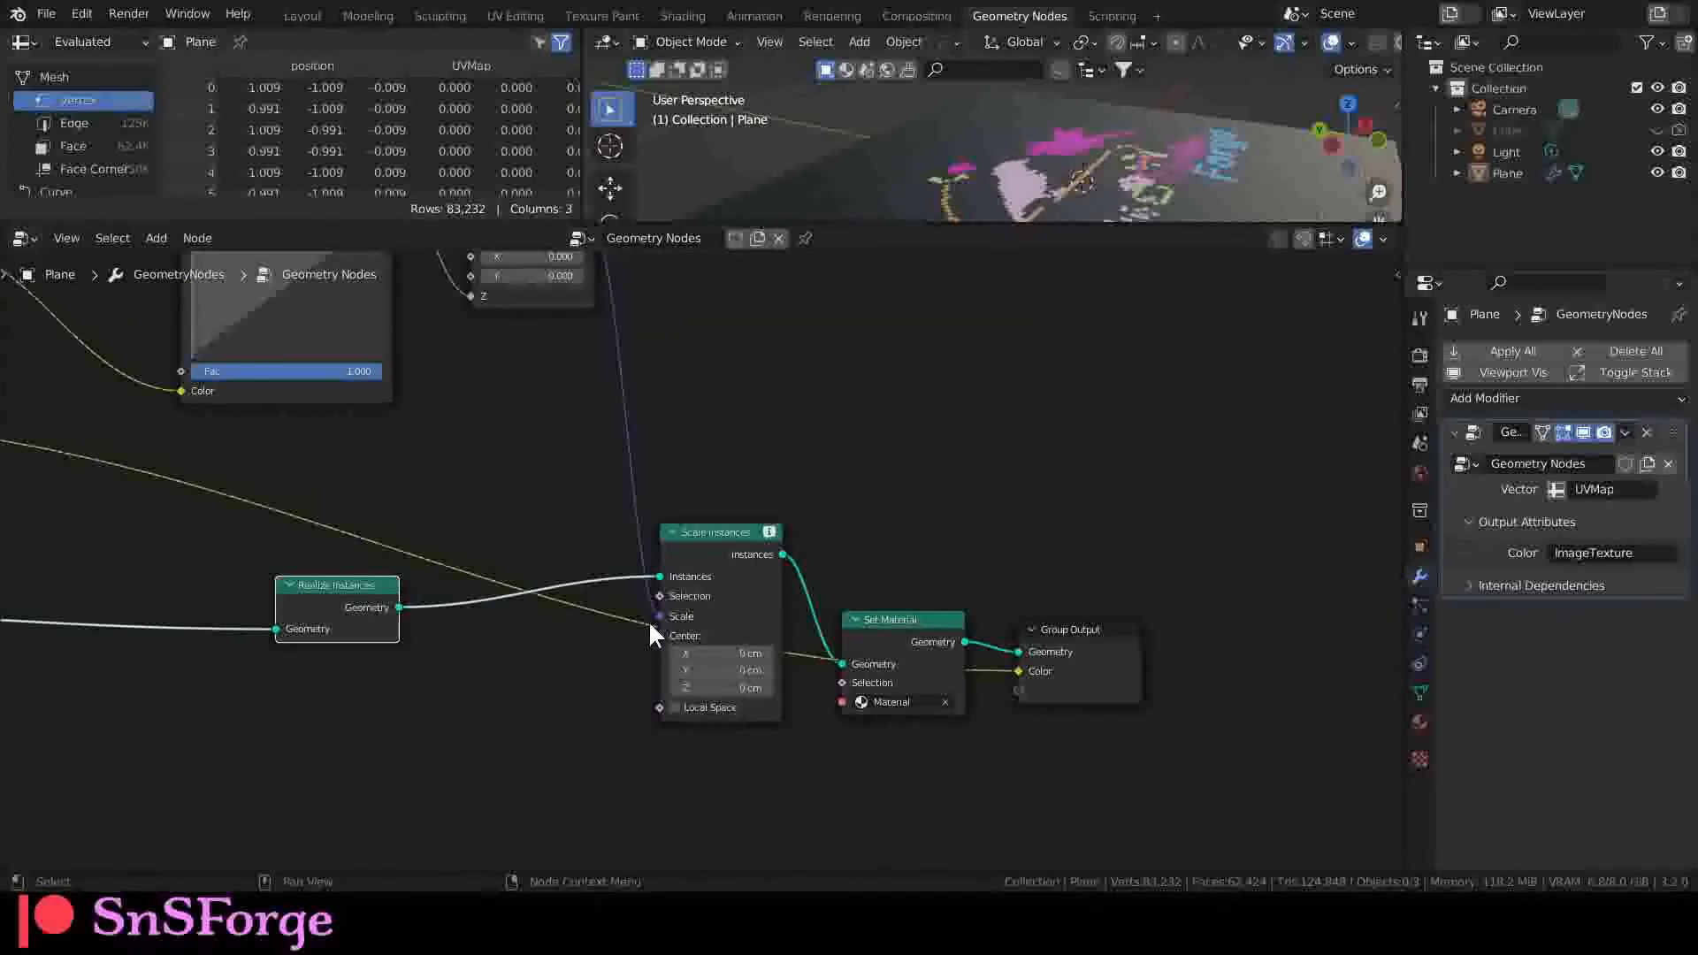
# Step: Disconnect the Scale Instances node's Scale and Instances inputs and link Realize Instances' Geometry output directly to Set Material
pyautogui.moveTo(660, 615); pyautogui.dragTo(555, 631)
pyautogui.moveTo(659, 576); pyautogui.dragTo(584, 503)
pyautogui.moveTo(399, 607); pyautogui.dragTo(840, 663)
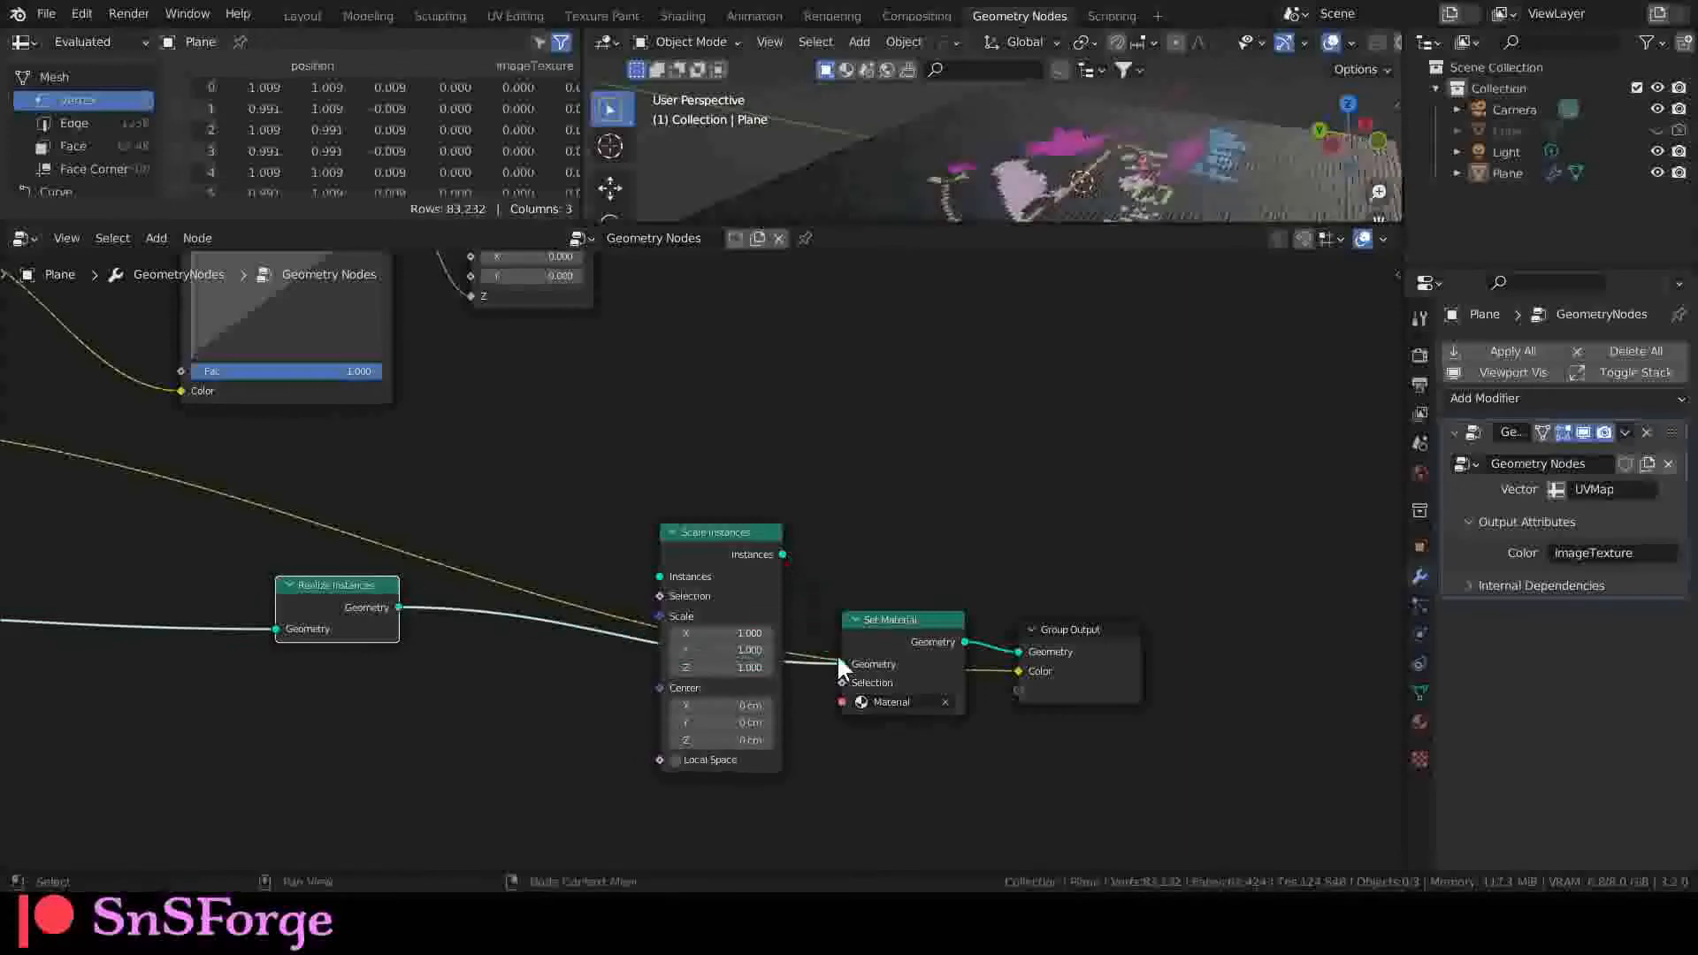
# Step: Insert the Scale Instances node ahead of Realize Instances and place Realize Instances between it and Set Material
pyautogui.moveTo(729, 532); pyautogui.dragTo(151, 580)
pyautogui.moveTo(328, 602); pyautogui.dragTo(684, 674)
pyautogui.moveTo(486, 672); pyautogui.dragTo(502, 613)
# Step: Align the Scale Instances, Realize Instances, Set Material and Group Output nodes and shift them together to tidy the chain
pyautogui.moveTo(423, 785); pyautogui.dragTo(1031, 591)
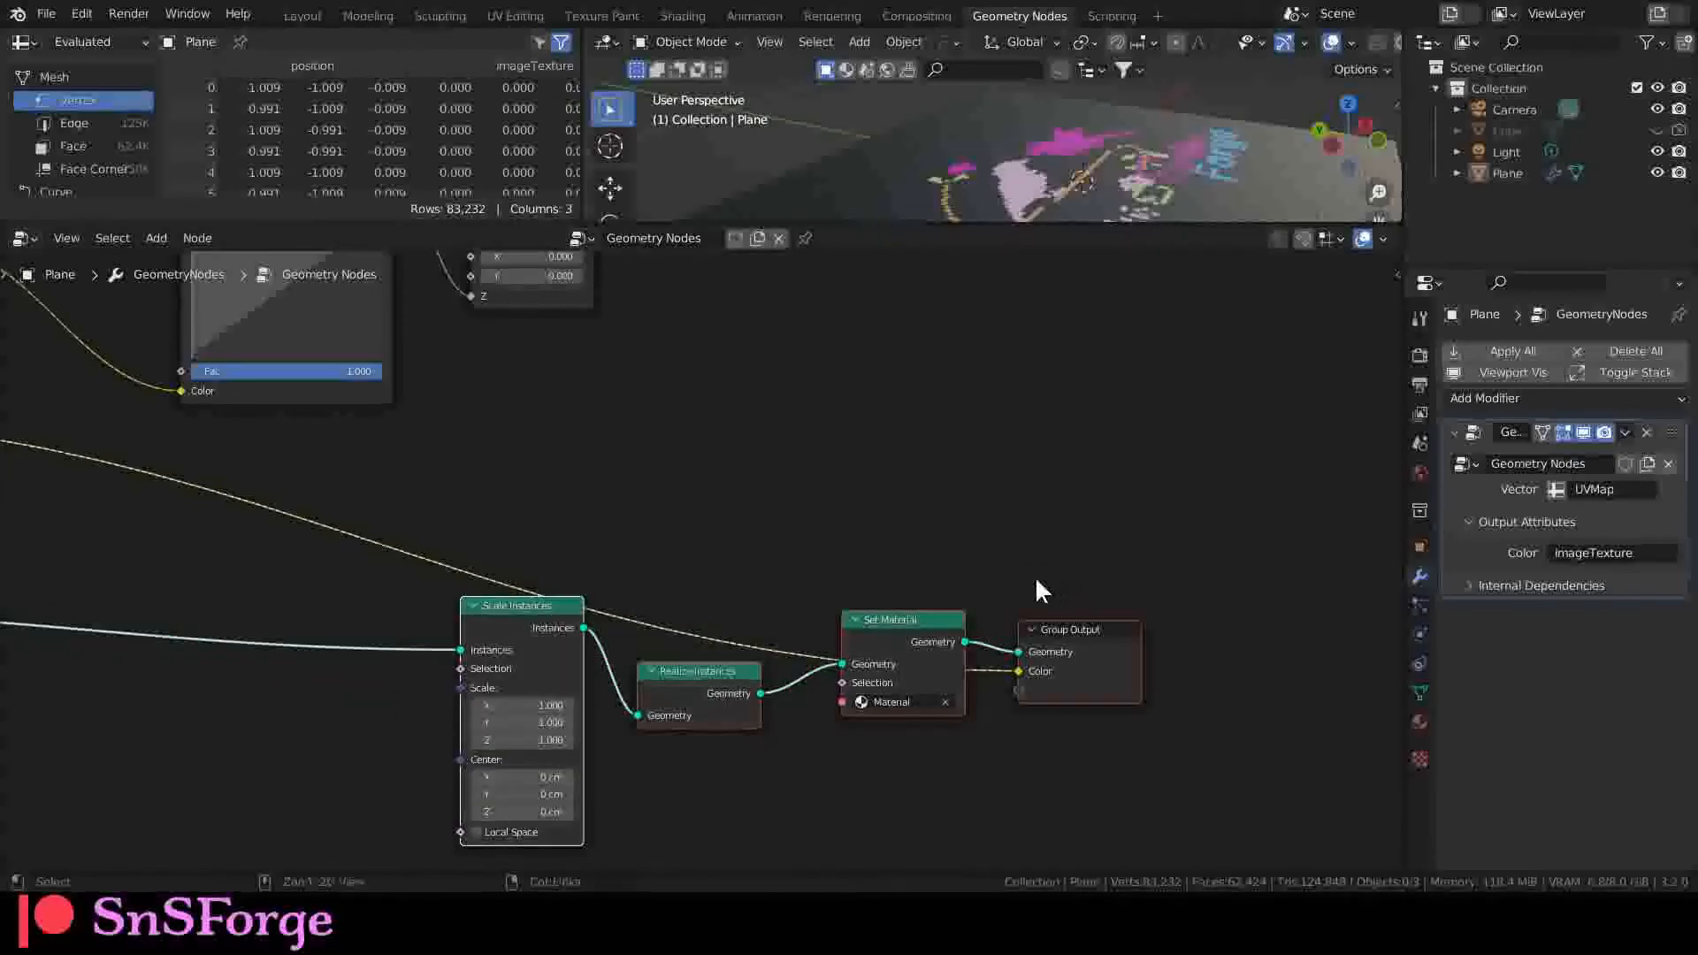
pyautogui.hotkey('shift', '=')
pyautogui.moveTo(549, 606); pyautogui.dragTo(722, 521)
# Step: Connect Combine XYZ's Vector output to Scale Instances' Scale input and move the node chain starting at Scale Instances farther along
pyautogui.moveTo(584, 443); pyautogui.dragTo(479, 578, button='middle')
pyautogui.moveTo(489, 370); pyautogui.dragTo(528, 740)
pyautogui.scroll(-2, 588, 607)
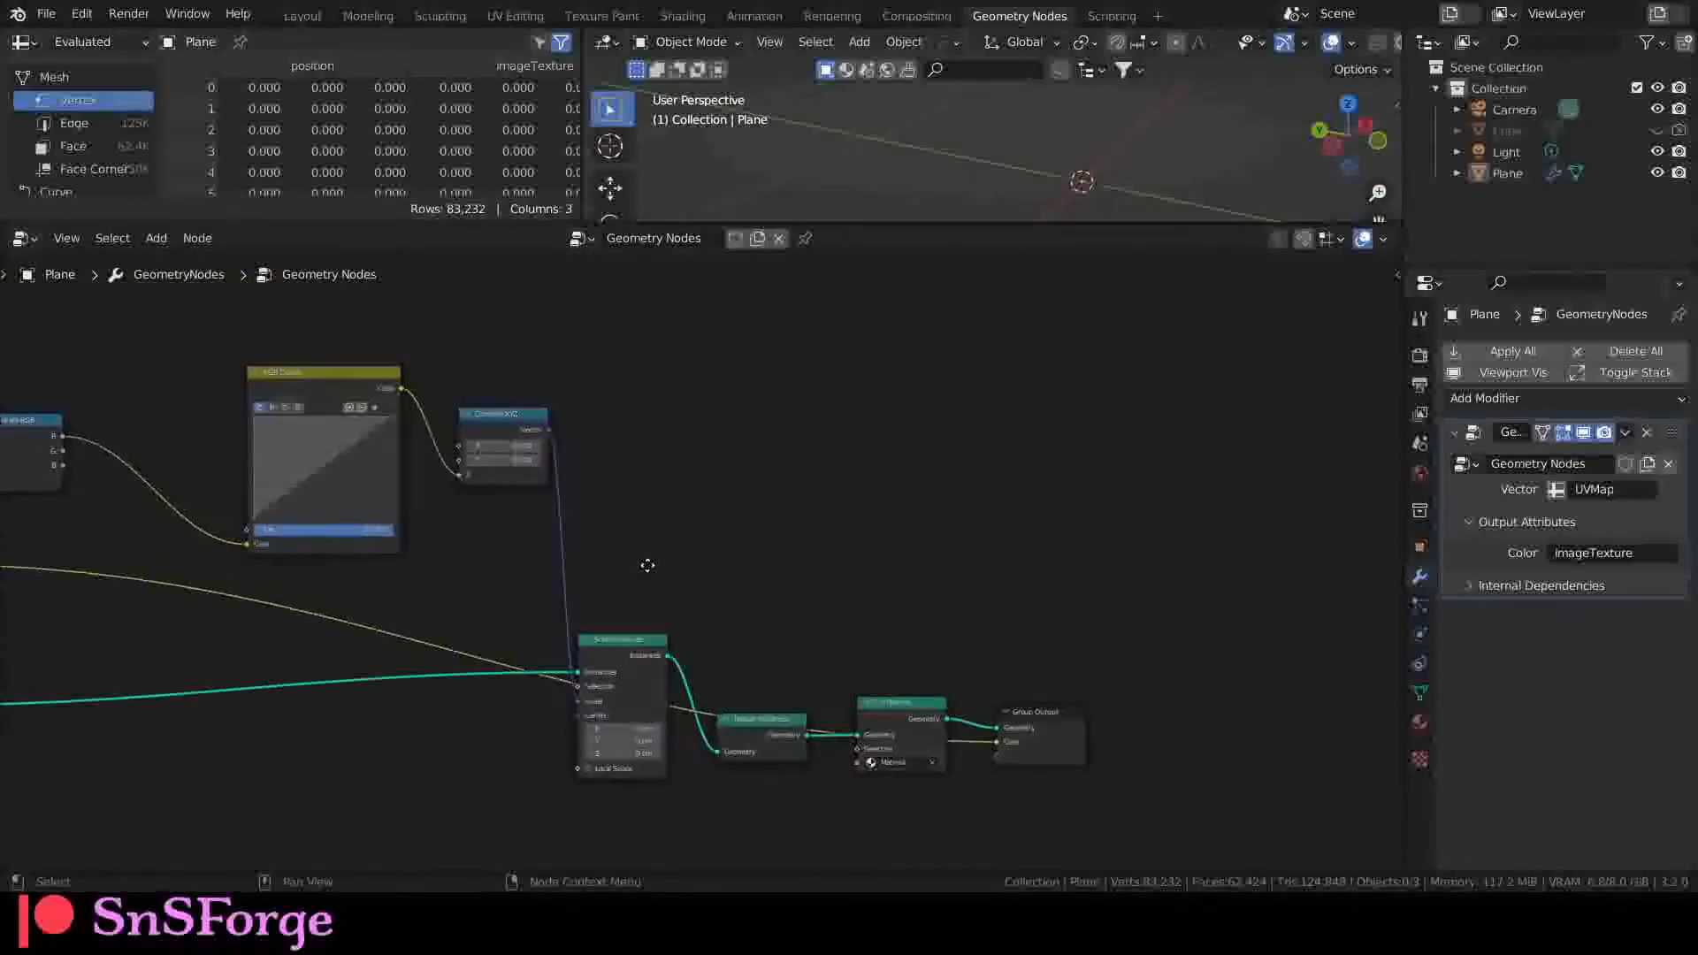
pyautogui.moveTo(618, 585); pyautogui.dragTo(529, 586, button='middle')
pyautogui.moveTo(521, 586); pyautogui.dragTo(911, 767)
pyautogui.moveTo(516, 633); pyautogui.dragTo(651, 608)
# Step: Set both the X and Y values of the Combine XYZ node to 1
pyautogui.scroll(8, 476, 508)
pyautogui.moveTo(237, 538); pyautogui.dragTo(483, 665, button='middle')
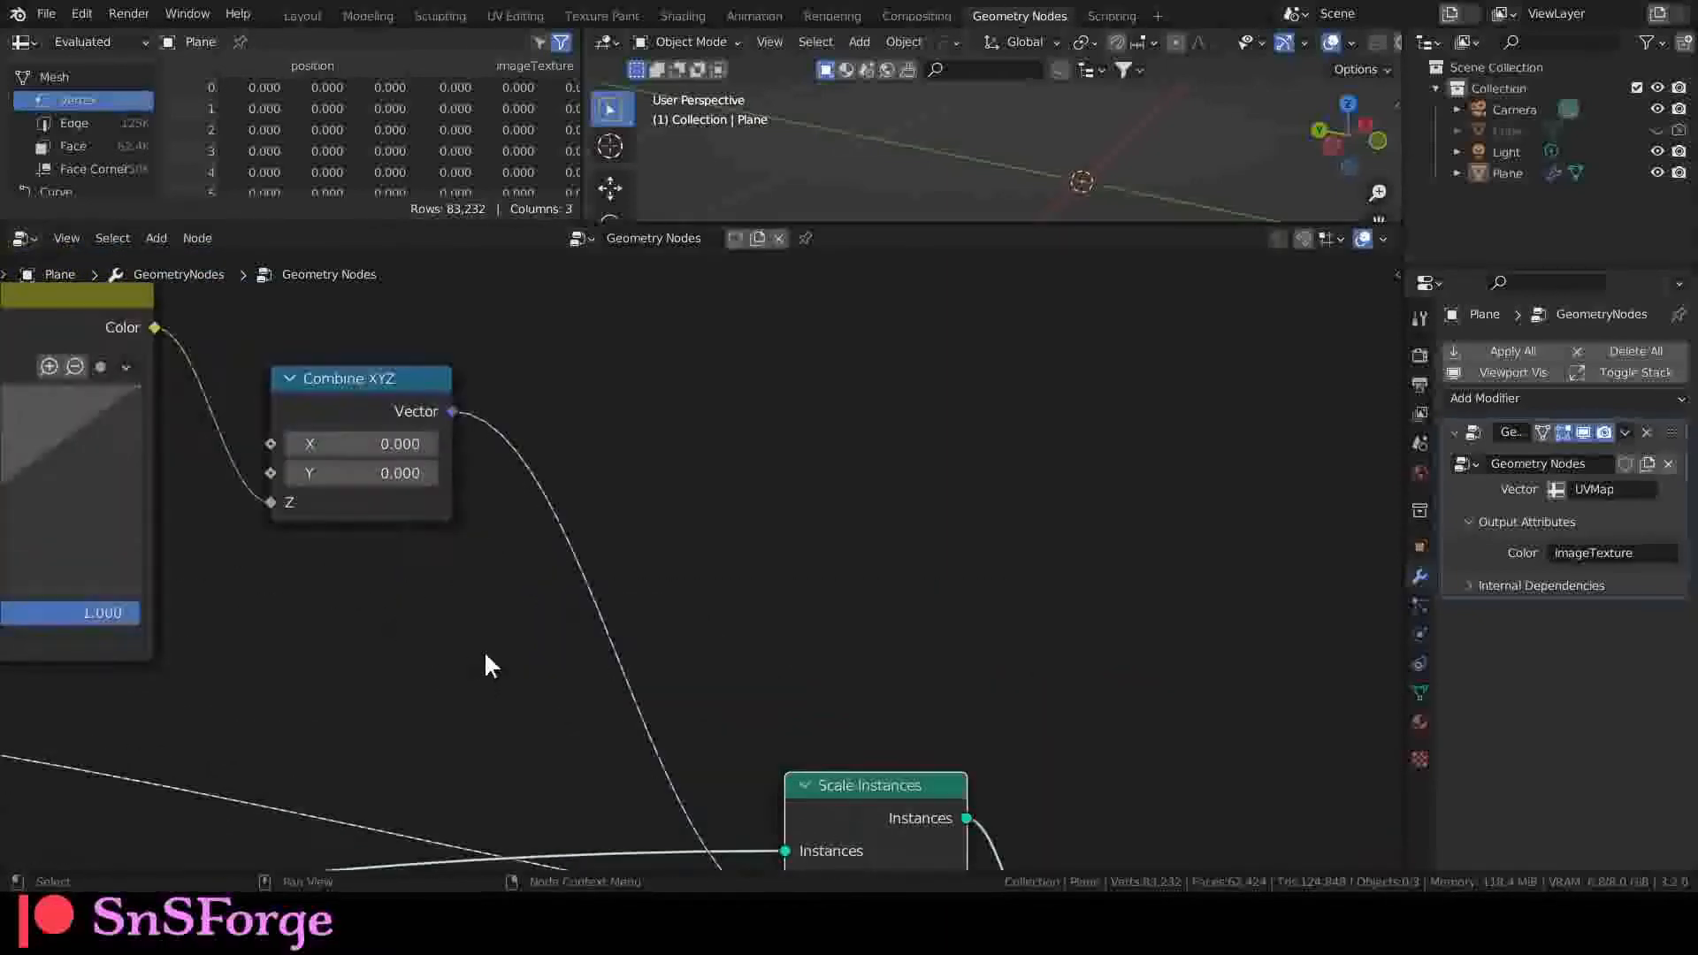
pyautogui.scroll(5, 484, 663)
pyautogui.moveTo(386, 590); pyautogui.dragTo(551, 699, button='middle')
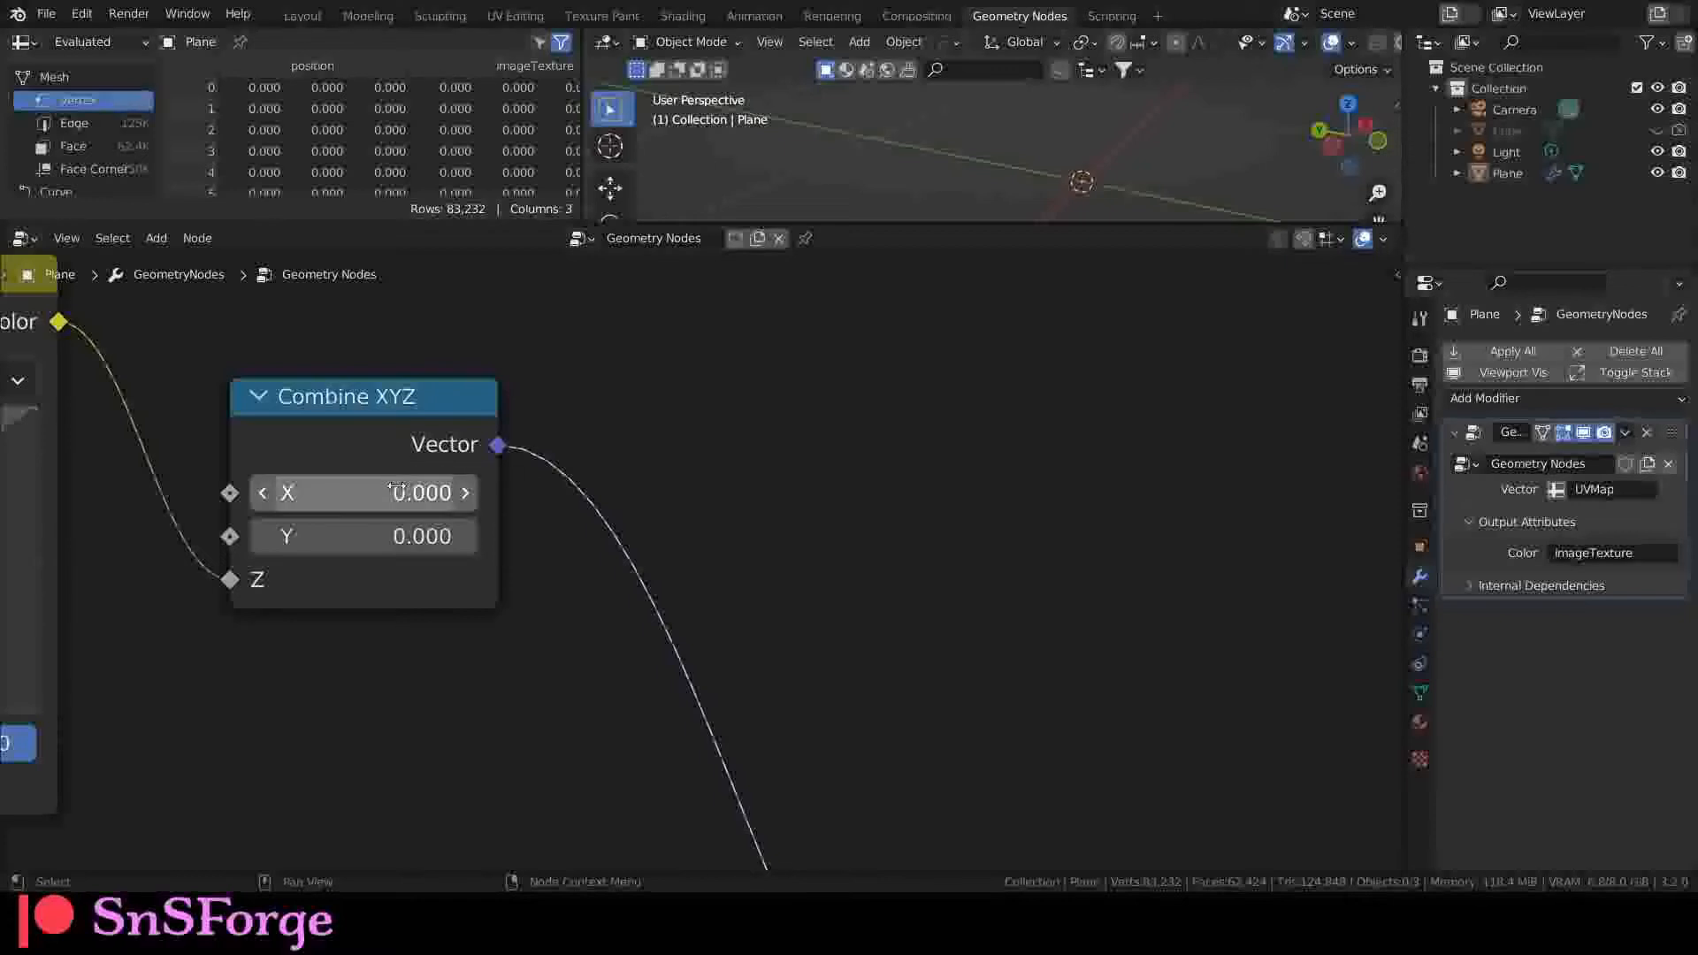
pyautogui.keyDown('shift'); pyautogui.moveTo(942, 216); pyautogui.dragTo(897, 166, button='middle'); pyautogui.keyUp('shift')
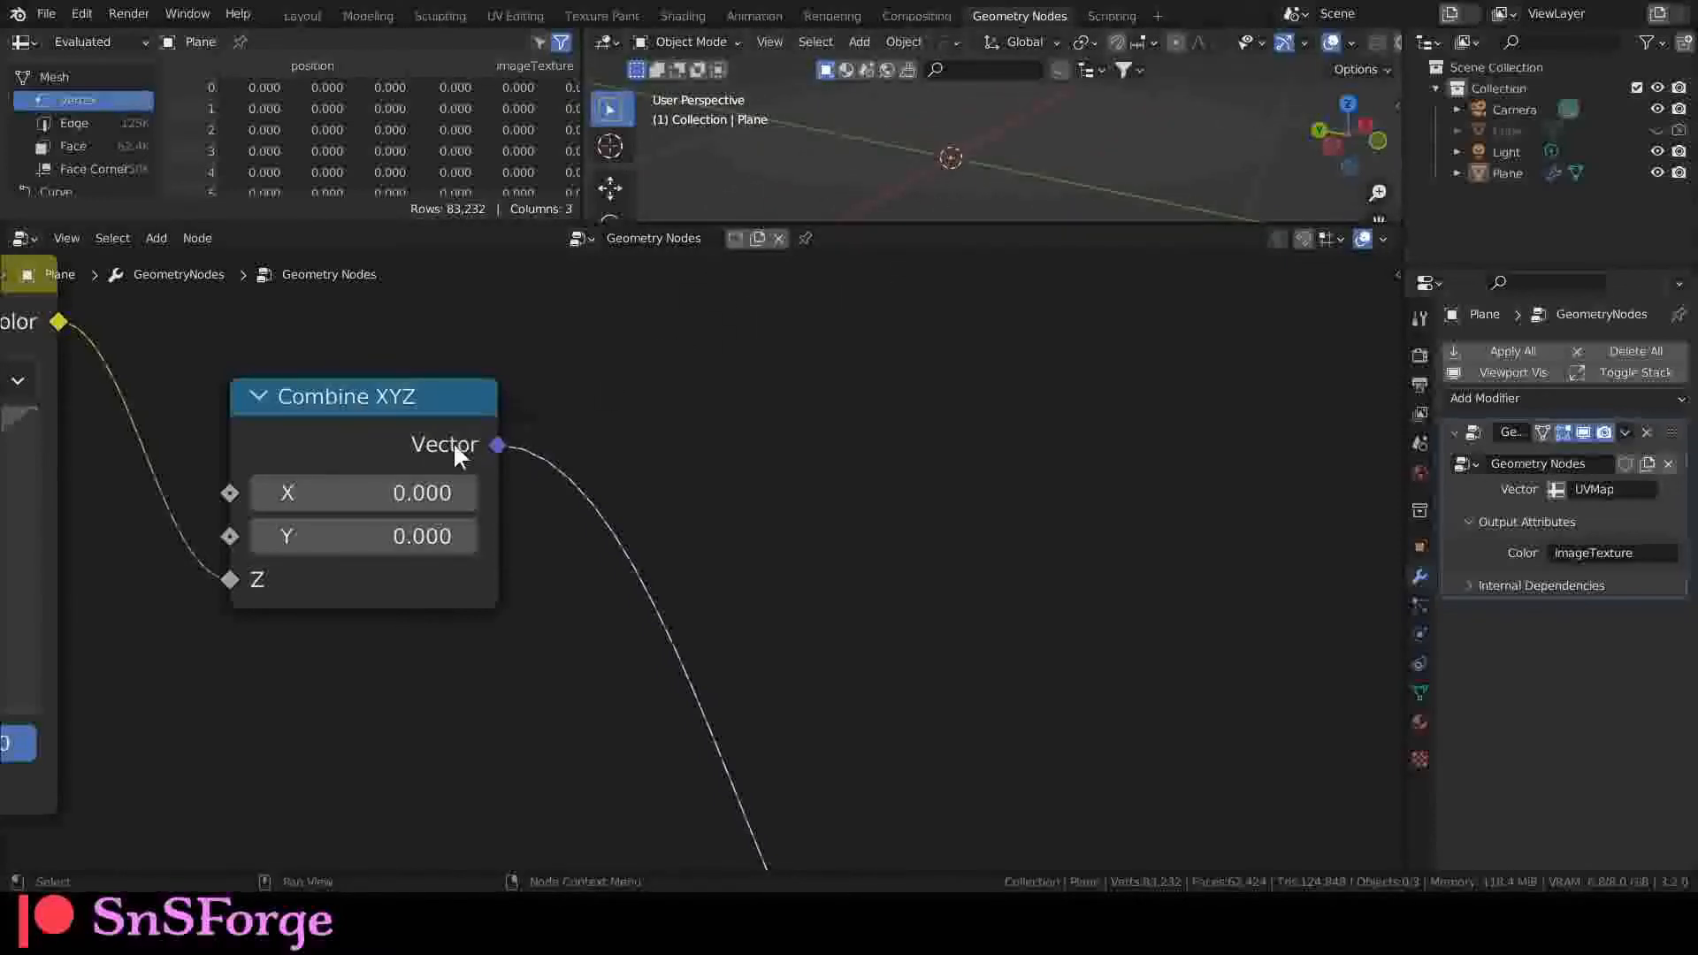
pyautogui.moveTo(398, 492); pyautogui.dragTo(375, 536)
pyautogui.write('1')
pyautogui.press('Return')
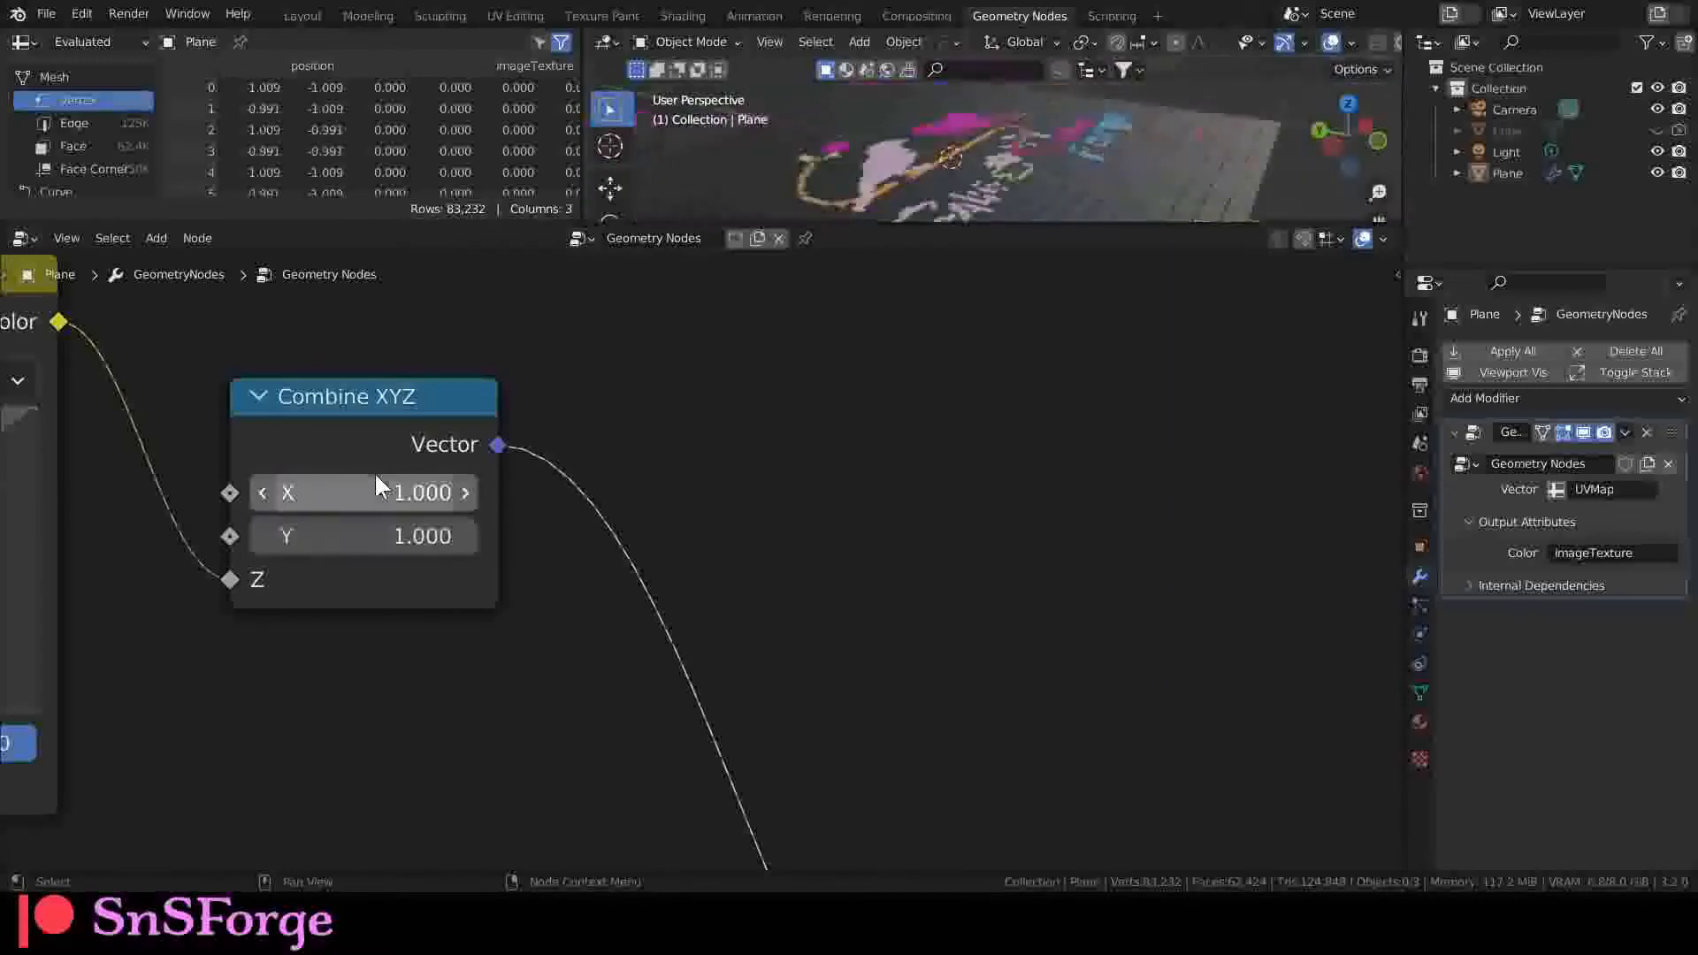
# Step: Enlarge the 3D viewport area above the node editor and view the scaled cubes up close
pyautogui.scroll(3, 1017, 174)
pyautogui.scroll(2, 938, 176)
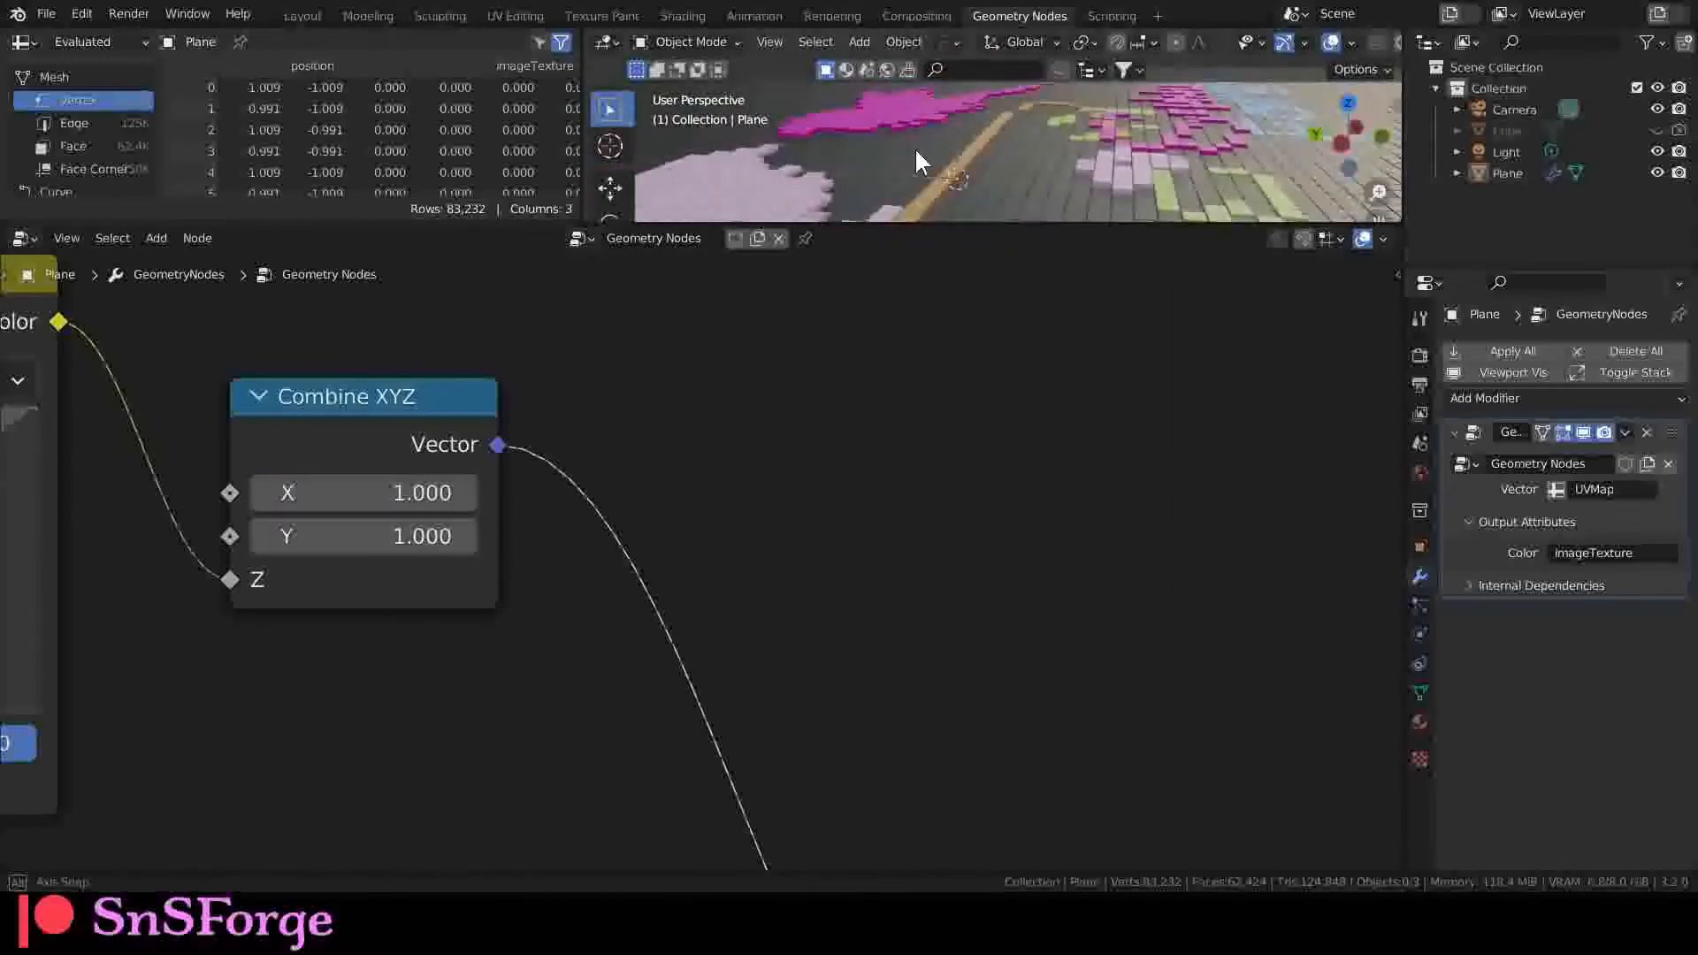
pyautogui.moveTo(829, 228); pyautogui.dragTo(858, 427)
pyautogui.moveTo(970, 327); pyautogui.dragTo(899, 304, button='middle')
# Step: Add a point to the RGB Curves node's combined curve at about X 0.2709, Y 0.7343
pyautogui.moveTo(375, 745); pyautogui.dragTo(634, 735, button='middle')
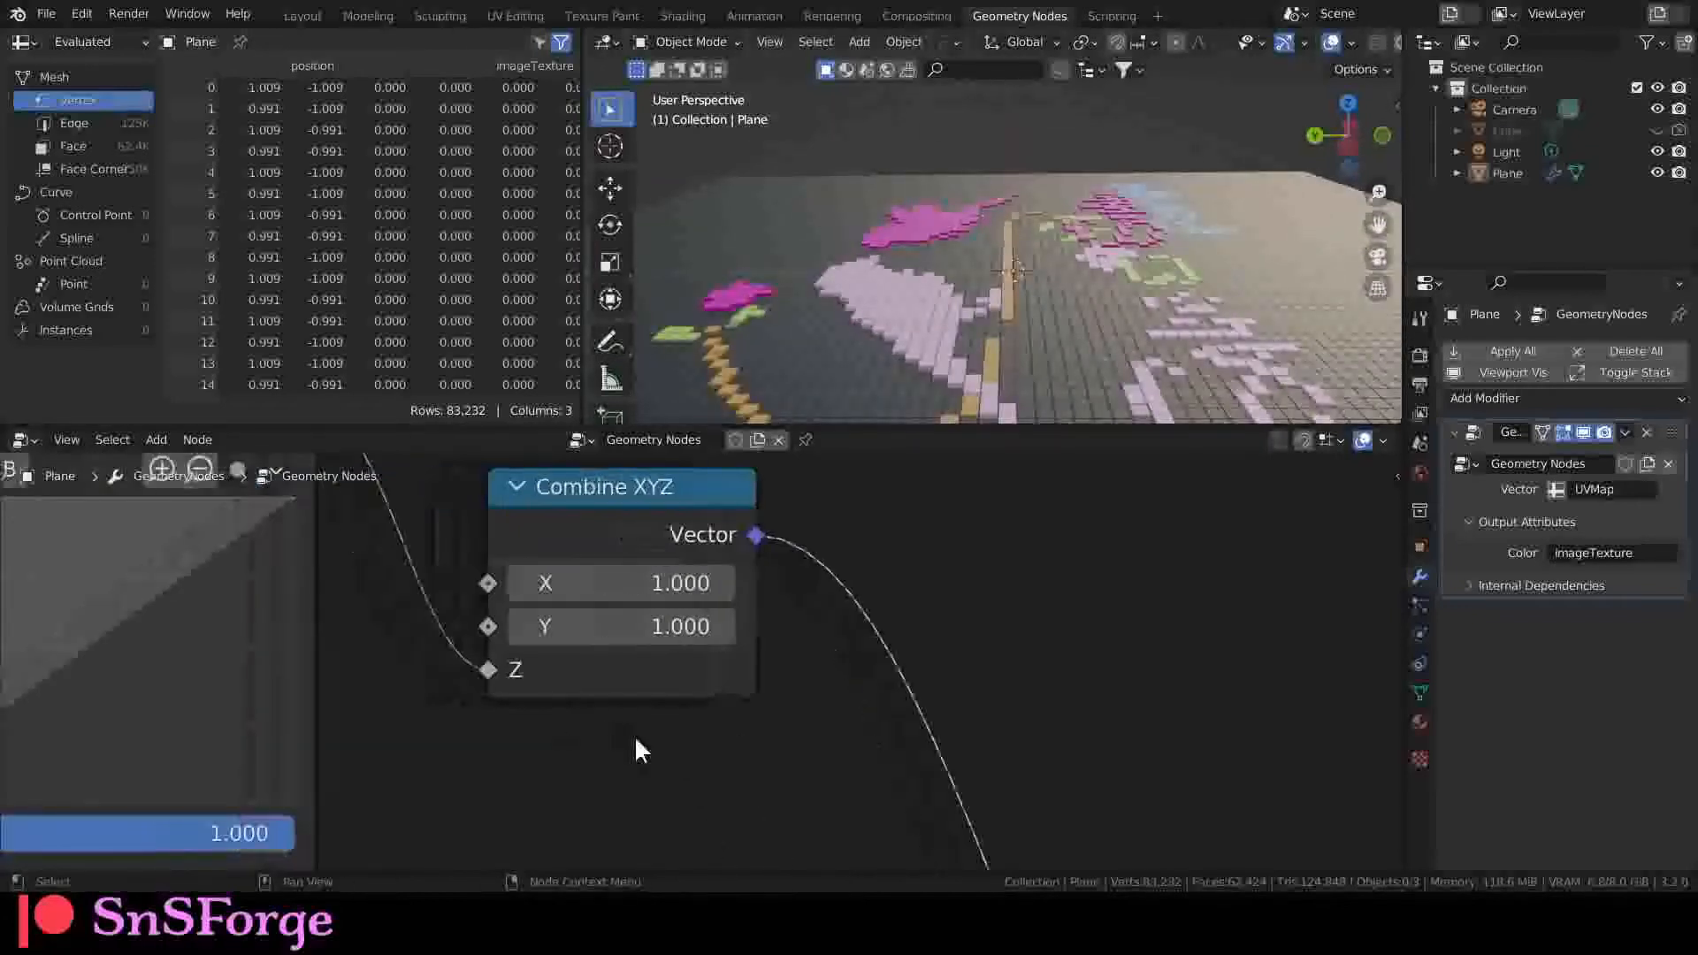
pyautogui.scroll(-2, 634, 735)
pyautogui.moveTo(453, 695); pyautogui.dragTo(645, 697, button='middle')
pyautogui.moveTo(486, 654); pyautogui.dragTo(415, 608)
pyautogui.scroll(-8, 858, 300)
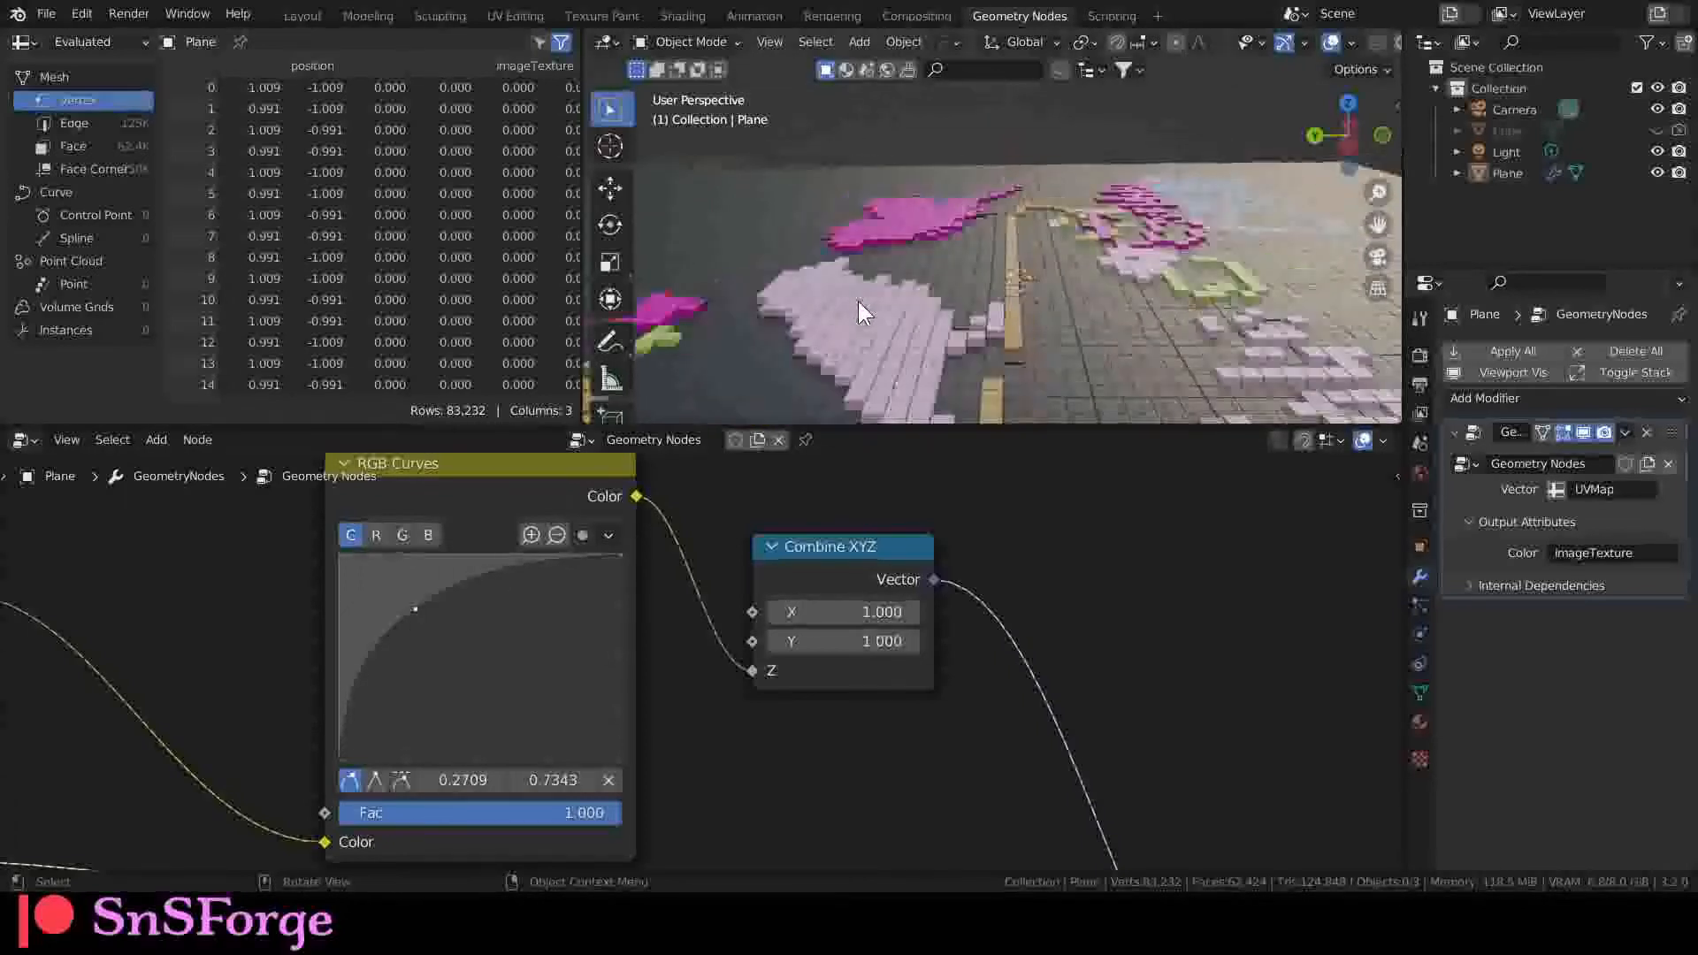
# Step: Insert a Math node set to Multiply between Separate RGB's R output and the RGB Curves node
pyautogui.moveTo(227, 600); pyautogui.dragTo(554, 617, button='middle')
pyautogui.hotkey('shift', 'a')
pyautogui.write('sadd')
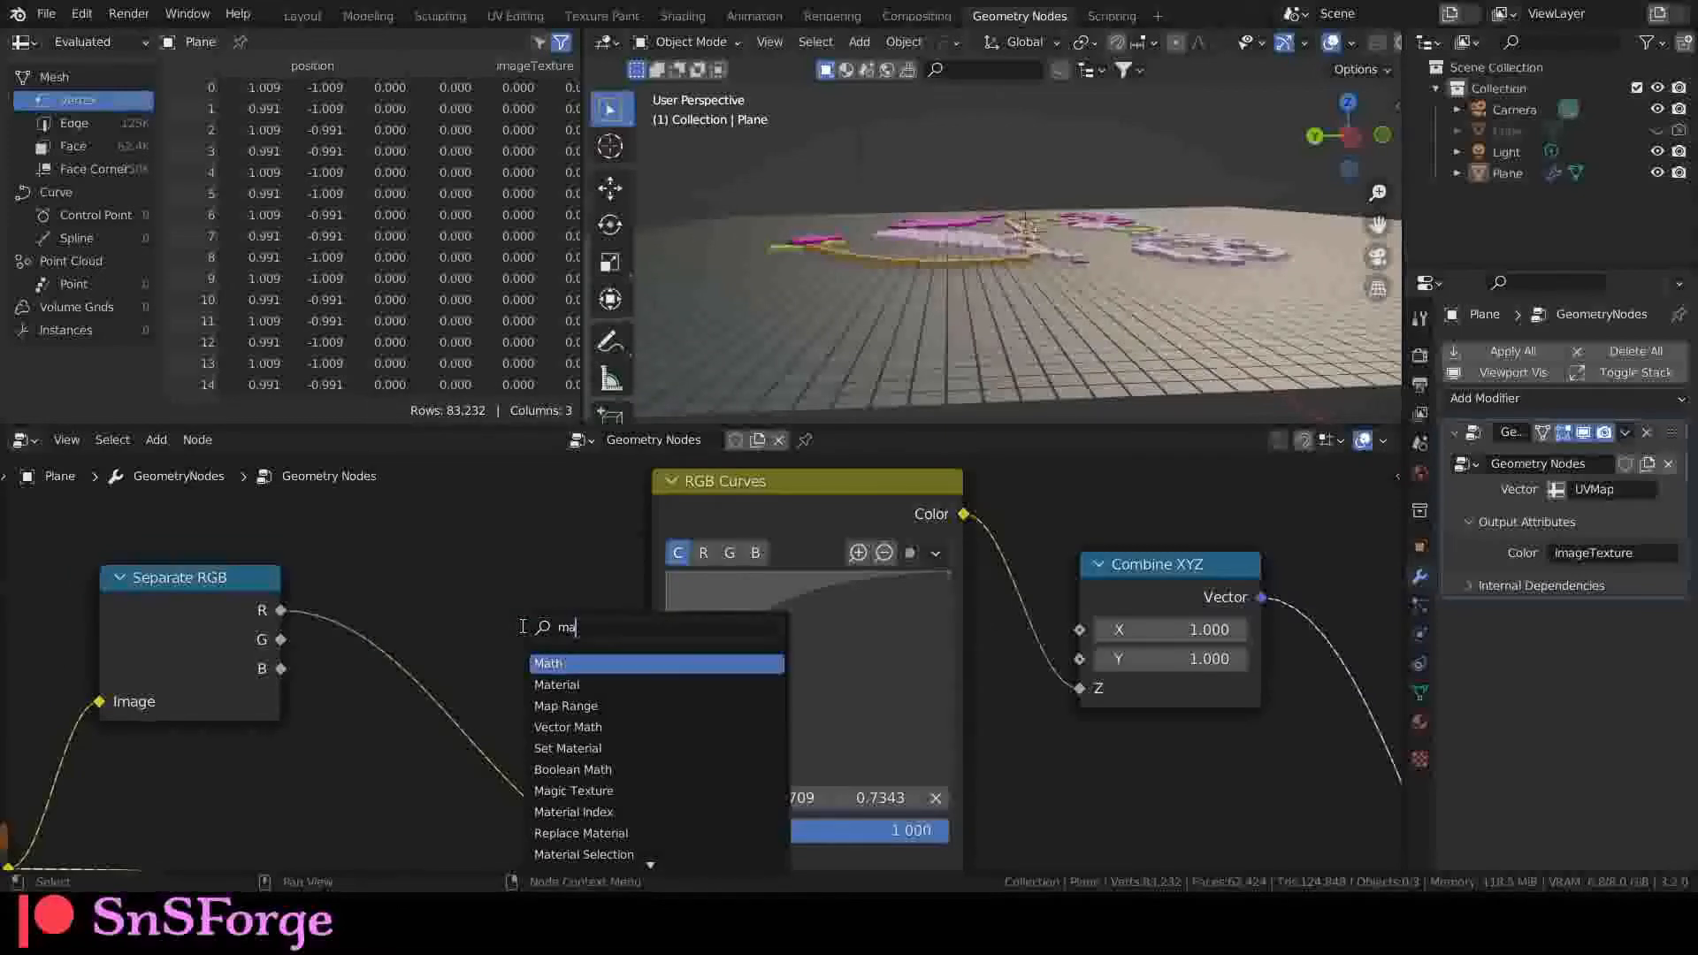
pyautogui.press('Return')
pyautogui.click(384, 584)
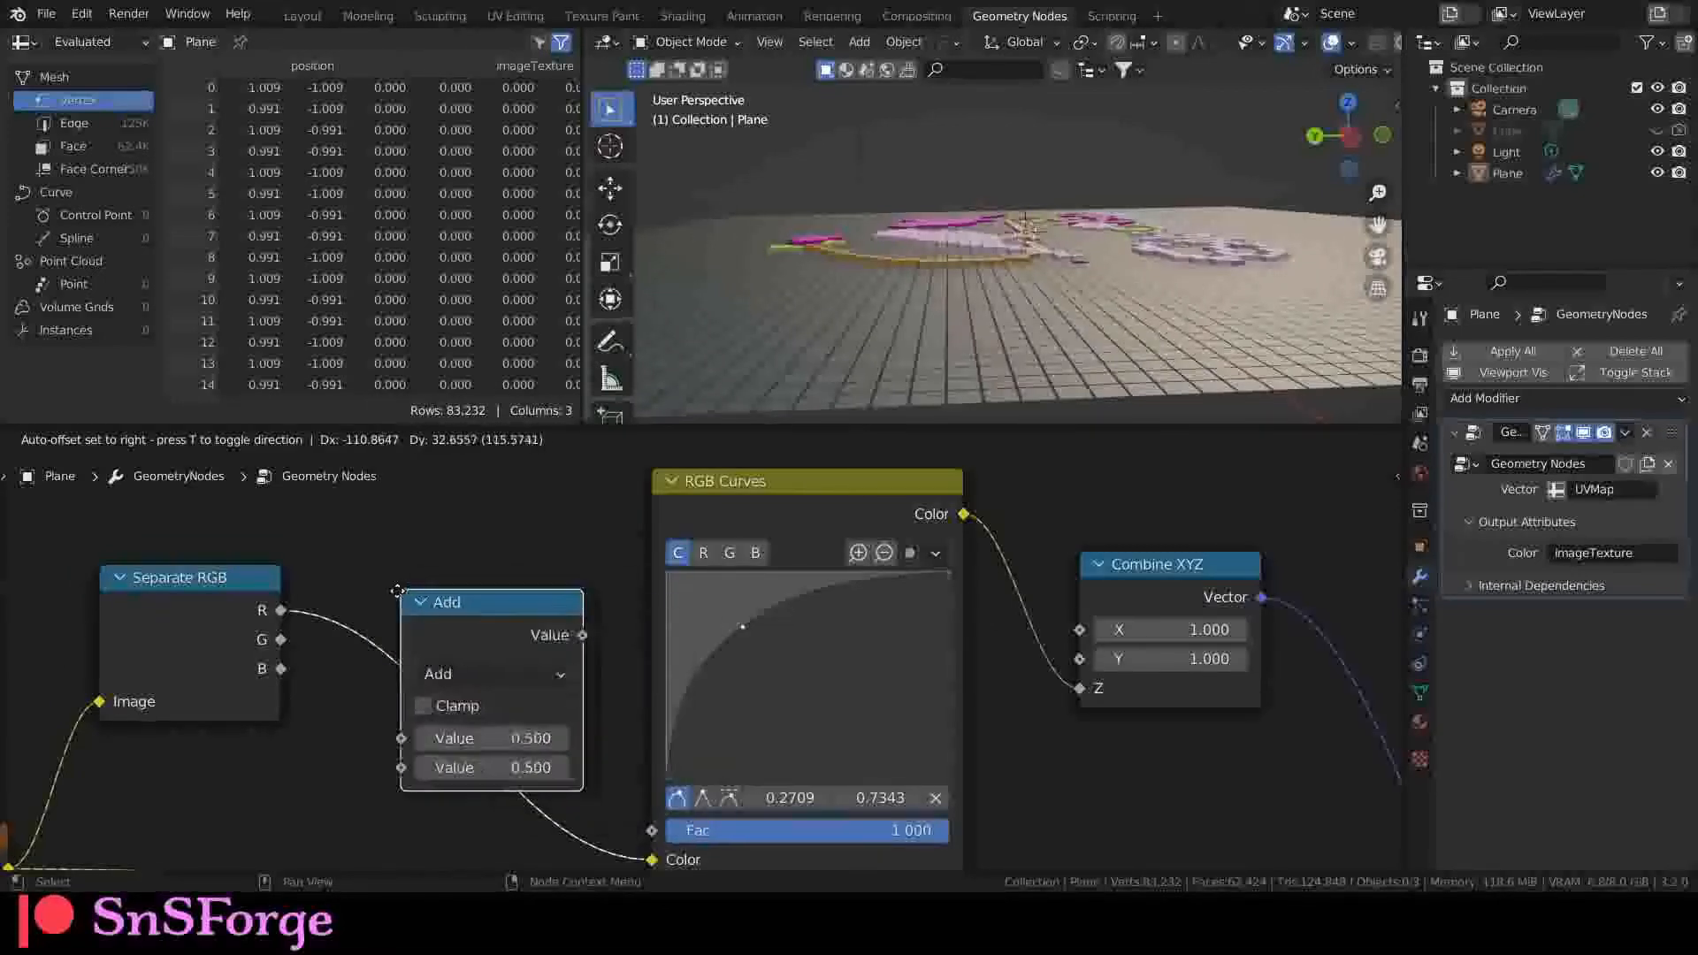
pyautogui.click(475, 669)
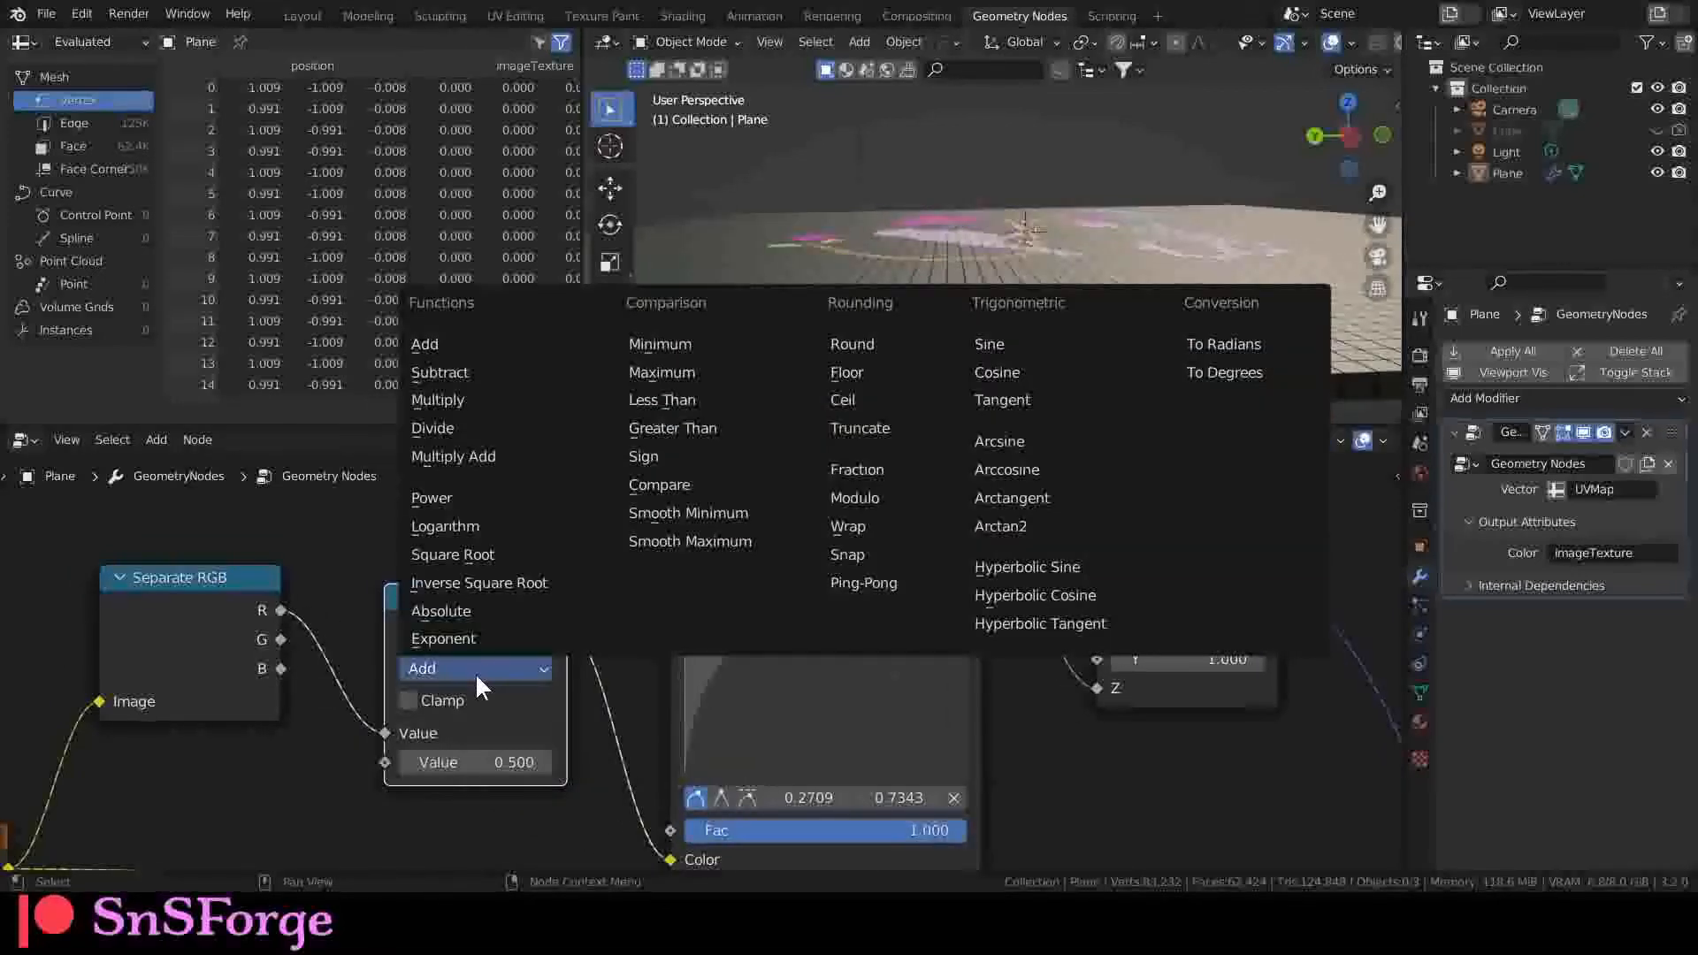
pyautogui.click(504, 401)
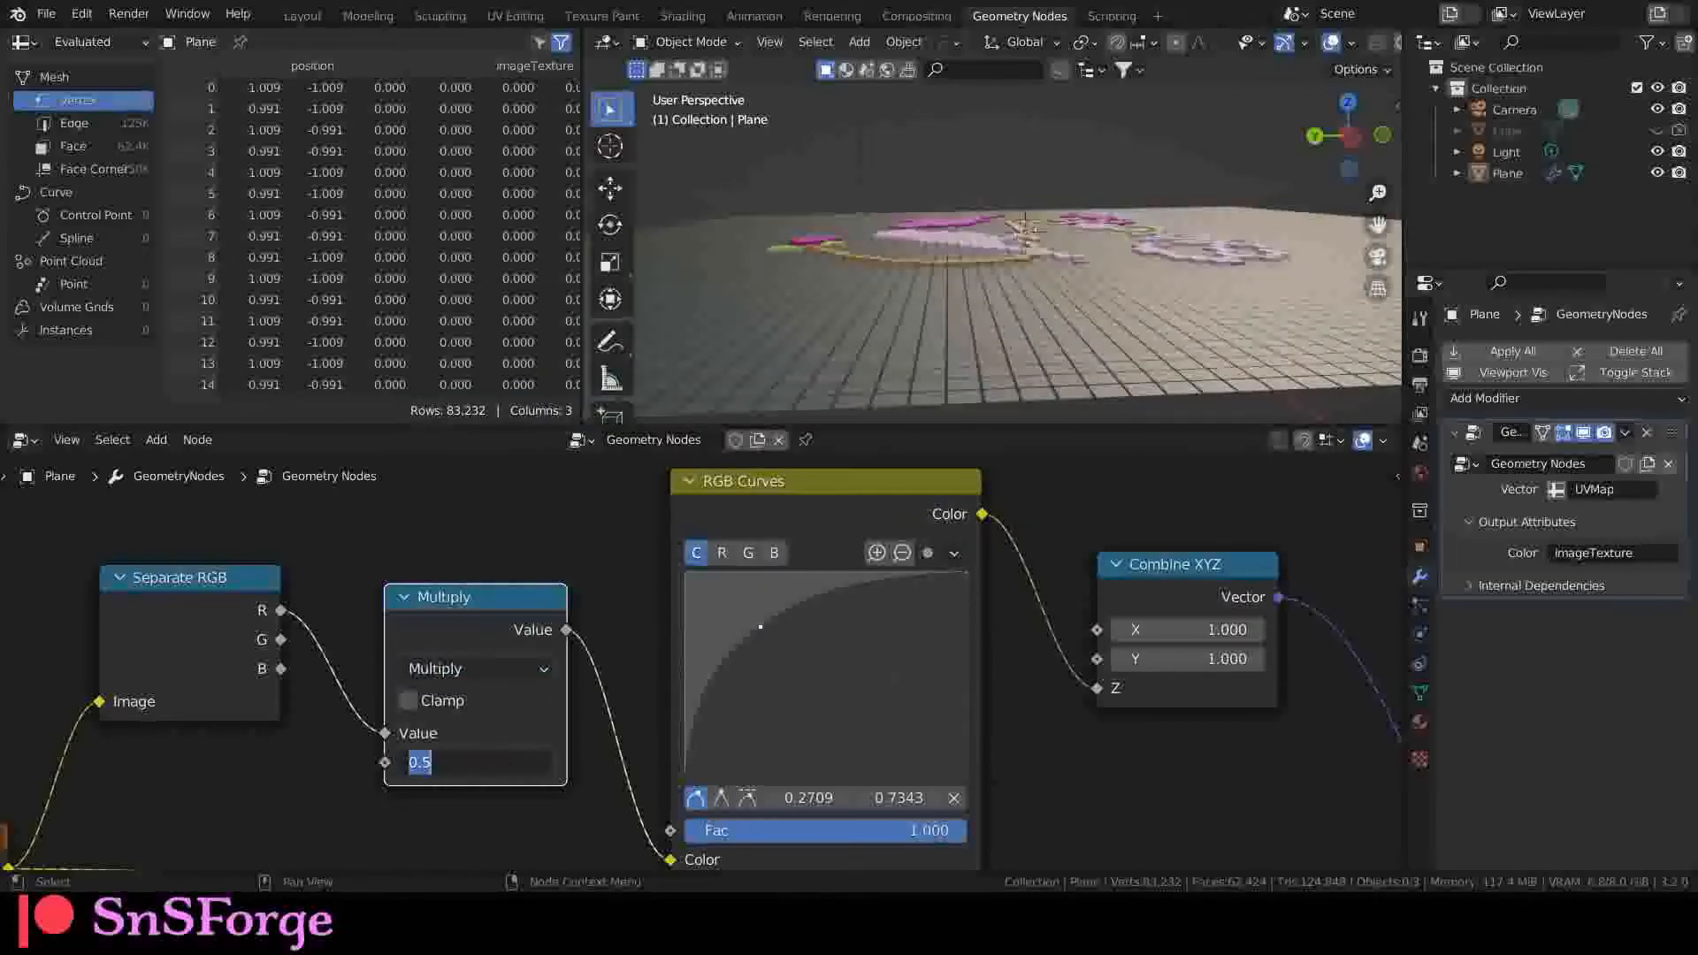
# Step: Try values of 5 and 10 on the Multiply node and check the cube heights
pyautogui.write('5')
pyautogui.press('Return')
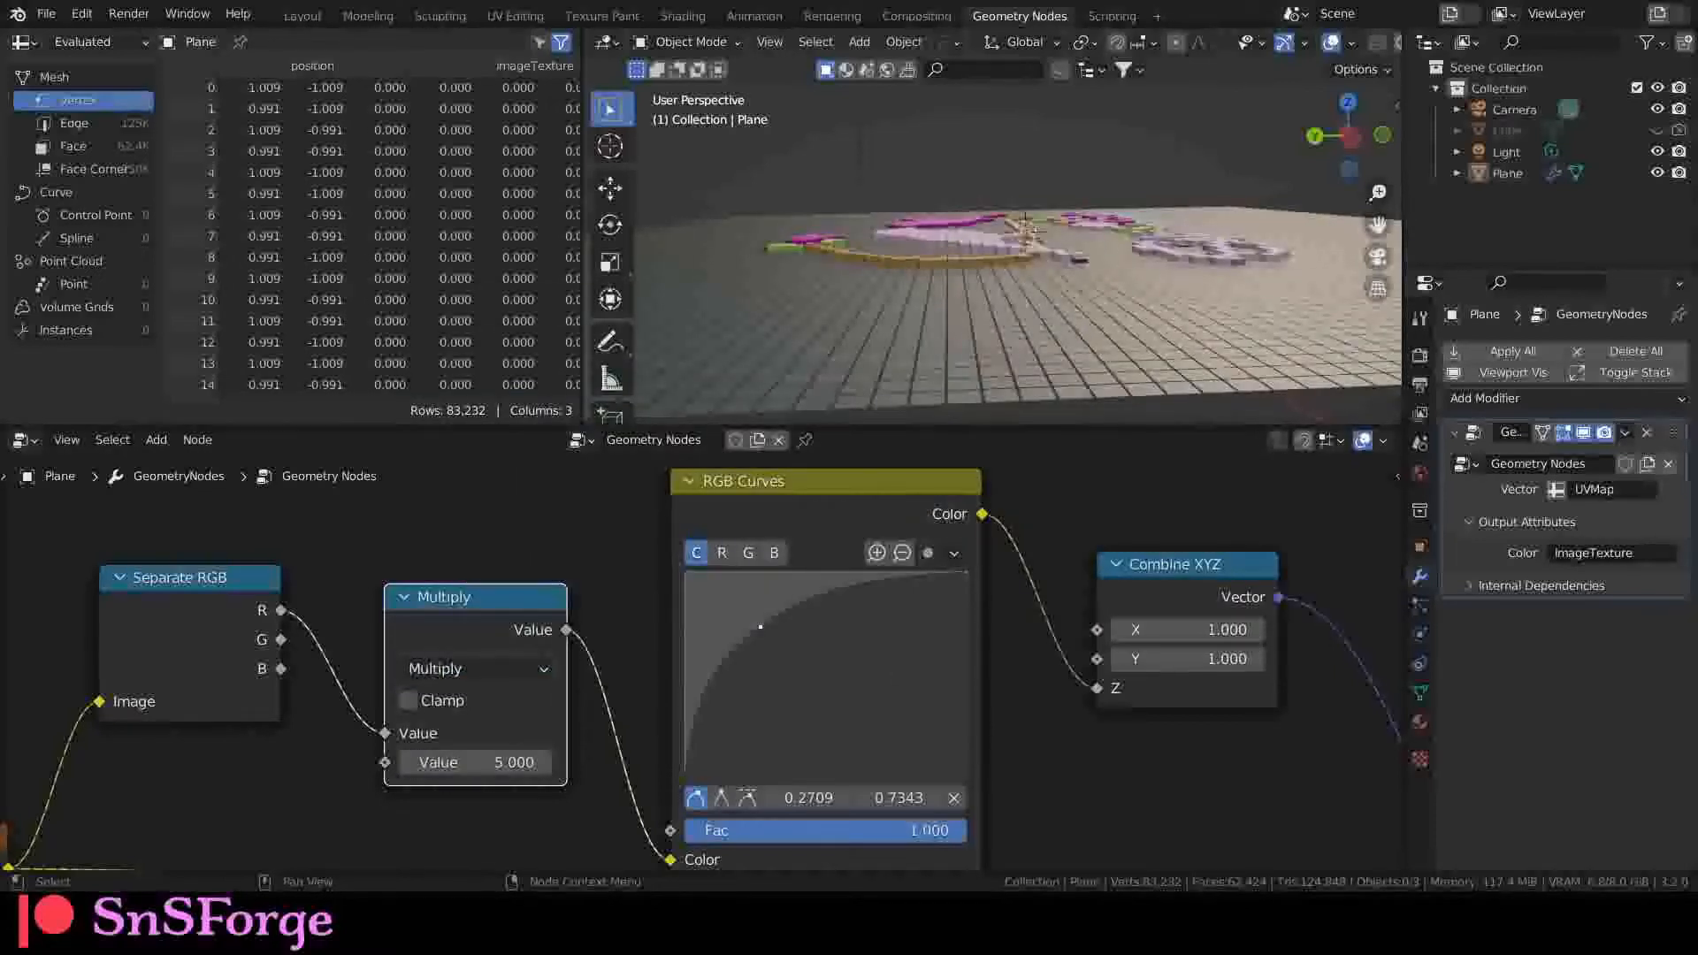
pyautogui.click(409, 765)
pyautogui.write('10')
pyautogui.press('Return')
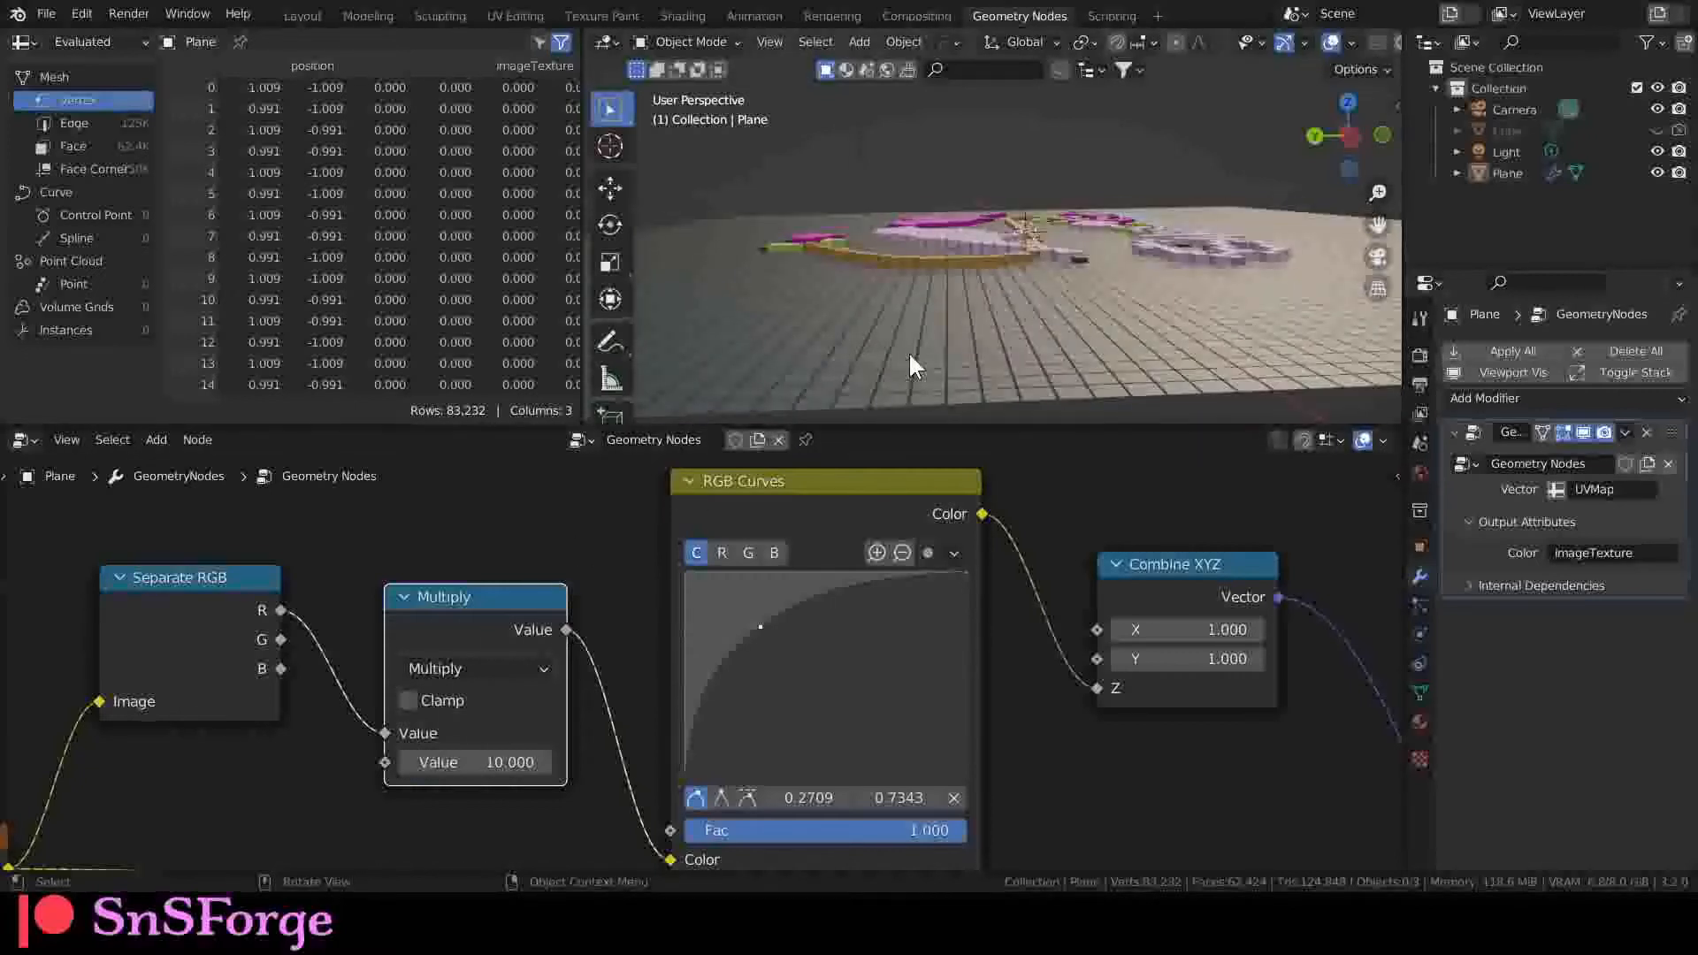
pyautogui.moveTo(909, 352); pyautogui.dragTo(925, 311, button='middle')
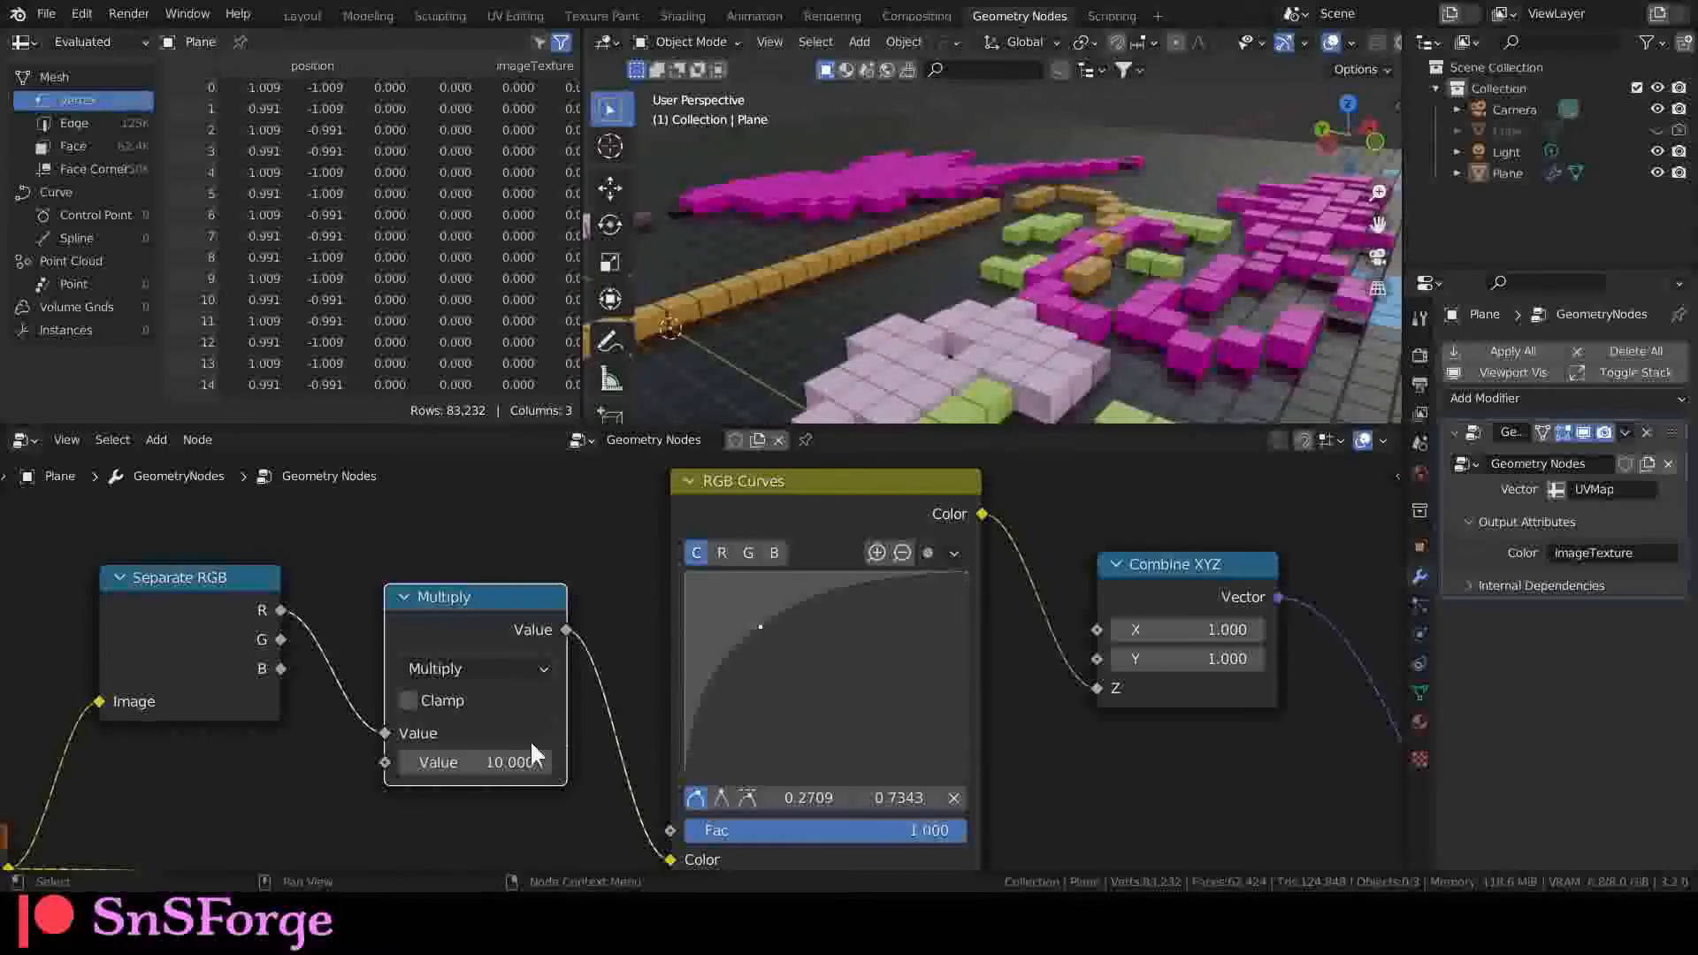
# Step: Set the Multiply node's value to 20
pyautogui.click(488, 759)
pyautogui.write('20')
pyautogui.press('Return')
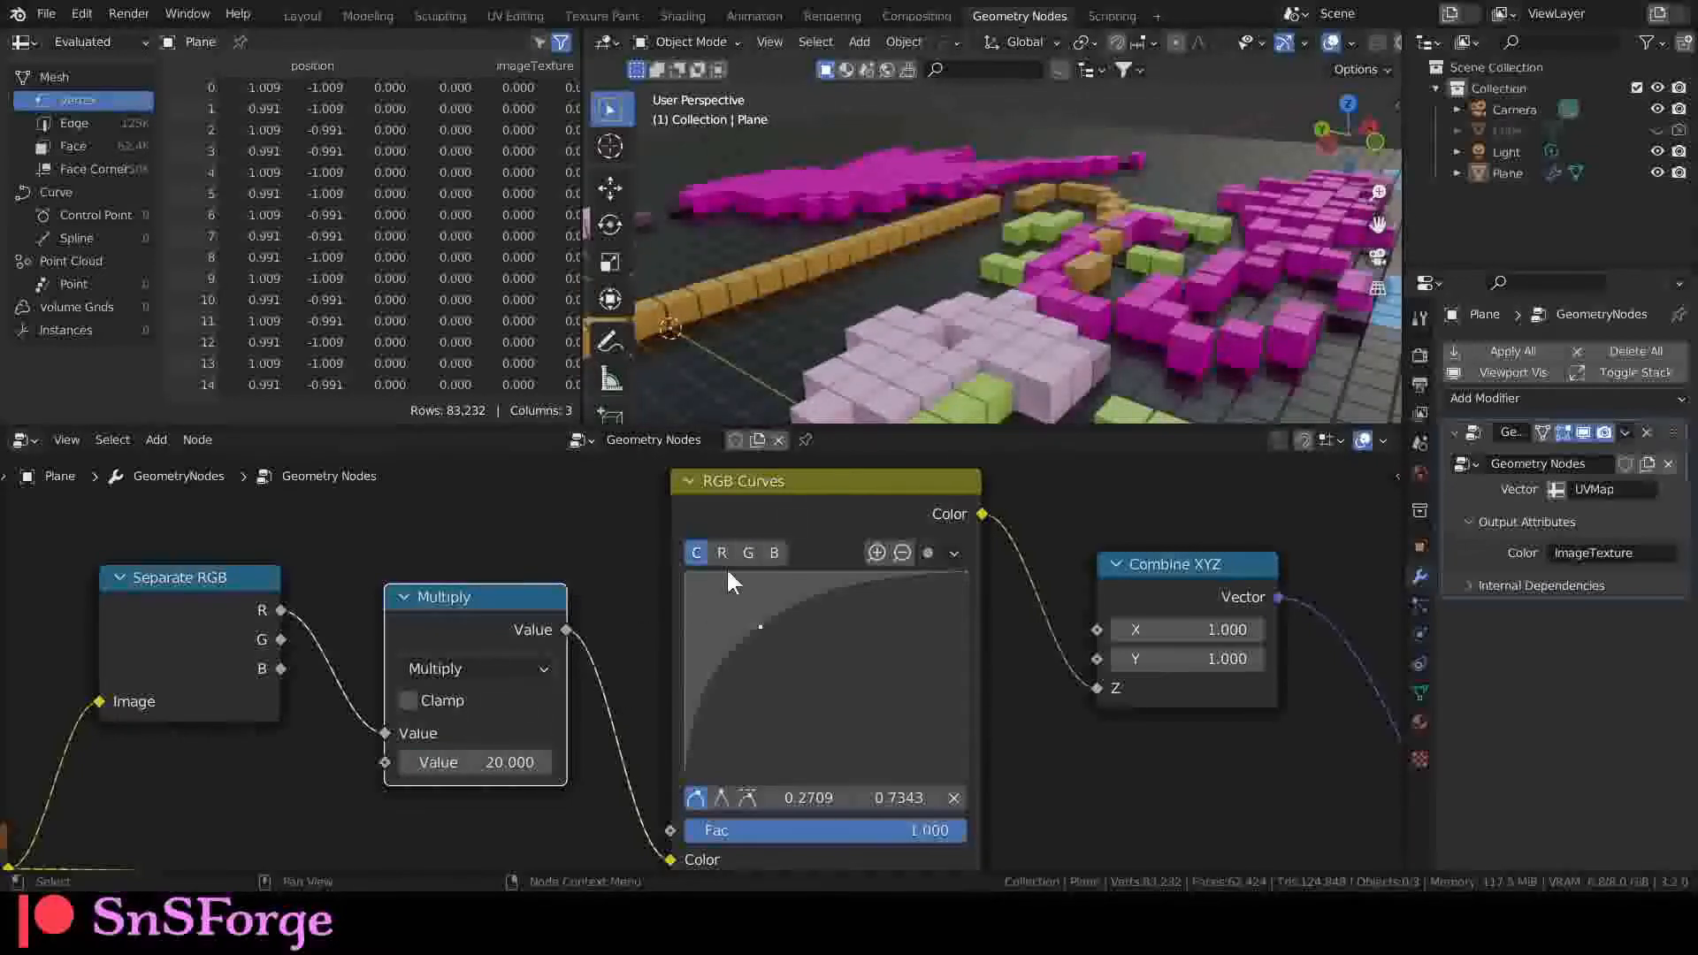
# Step: Move the RGB Curves point to about X 0.4084, Y 0.5833 and inspect the cube heights from several angles
pyautogui.moveTo(761, 626); pyautogui.dragTo(800, 658)
pyautogui.scroll(-6, 916, 310)
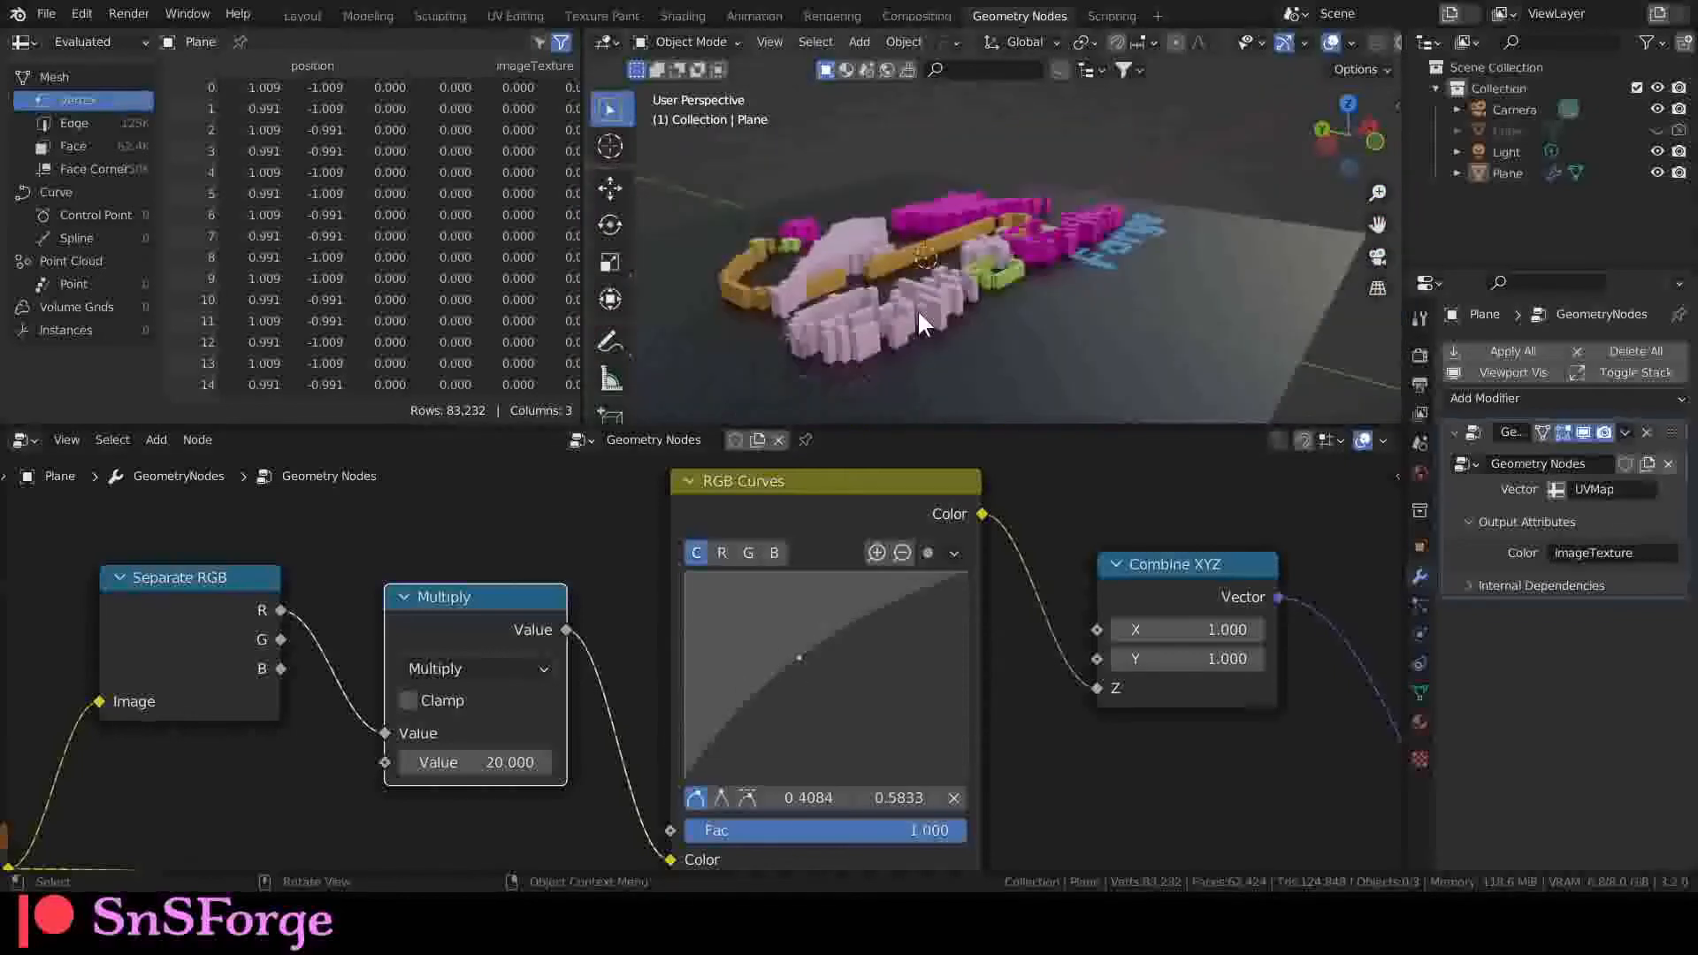
pyautogui.moveTo(916, 310); pyautogui.dragTo(969, 274, button='middle')
pyautogui.scroll(6, 968, 272)
pyautogui.scroll(-5, 959, 279)
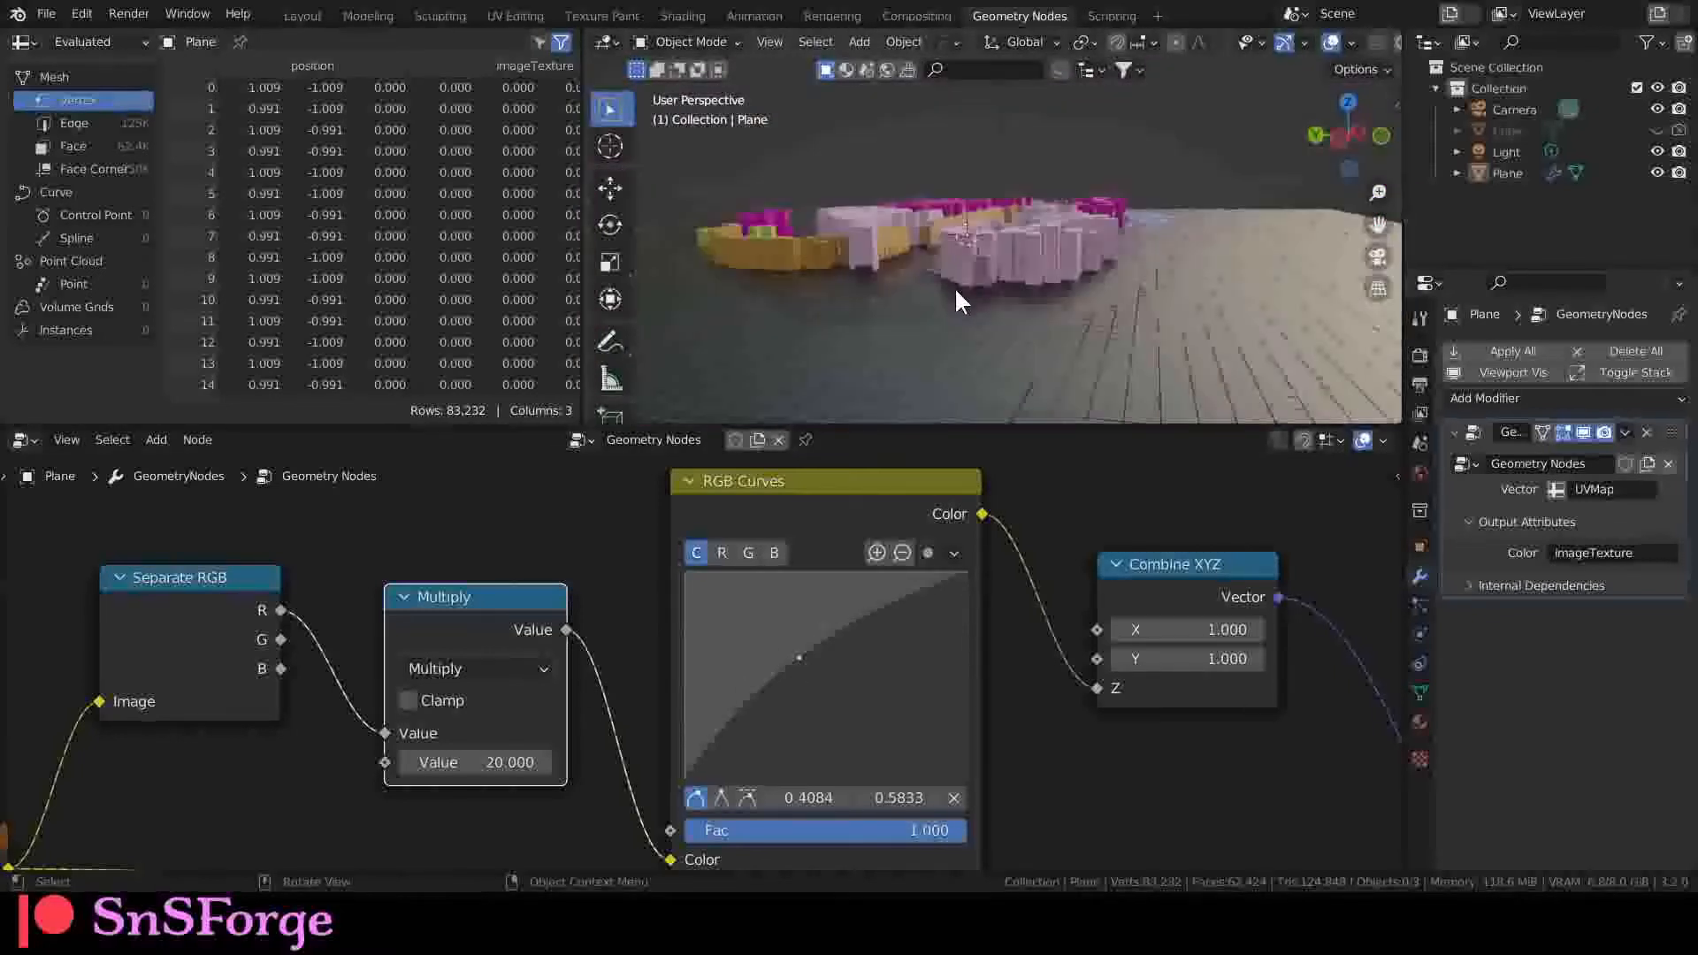
pyautogui.scroll(5, 900, 335)
pyautogui.scroll(-5, 901, 334)
pyautogui.moveTo(905, 334); pyautogui.dragTo(817, 157, button='middle')
pyautogui.scroll(4, 943, 247)
pyautogui.keyDown('shift'); pyautogui.moveTo(939, 303); pyautogui.dragTo(973, 209, button='middle'); pyautogui.keyUp('shift')
# Step: Switch to the Layout workspace and add a plane mesh to the scene
pyautogui.click(290, 14)
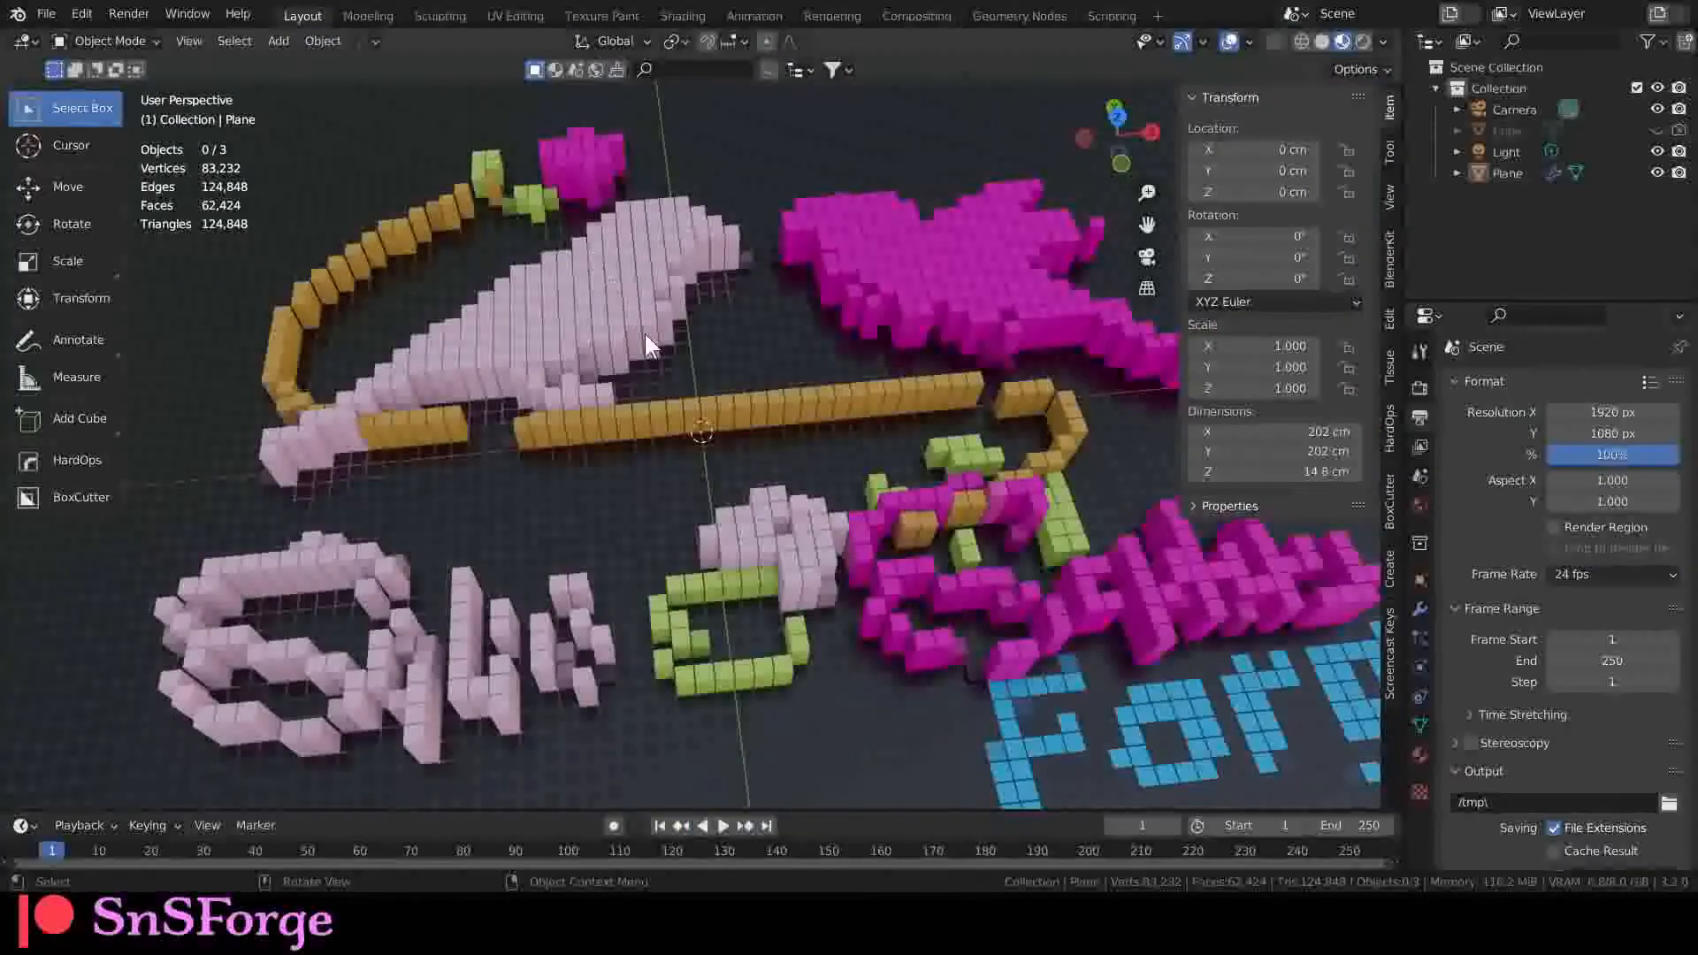
pyautogui.scroll(-4, 643, 333)
pyautogui.moveTo(579, 411); pyautogui.dragTo(613, 433, button='middle')
pyautogui.scroll(3, 639, 331)
pyautogui.scroll(-3, 701, 373)
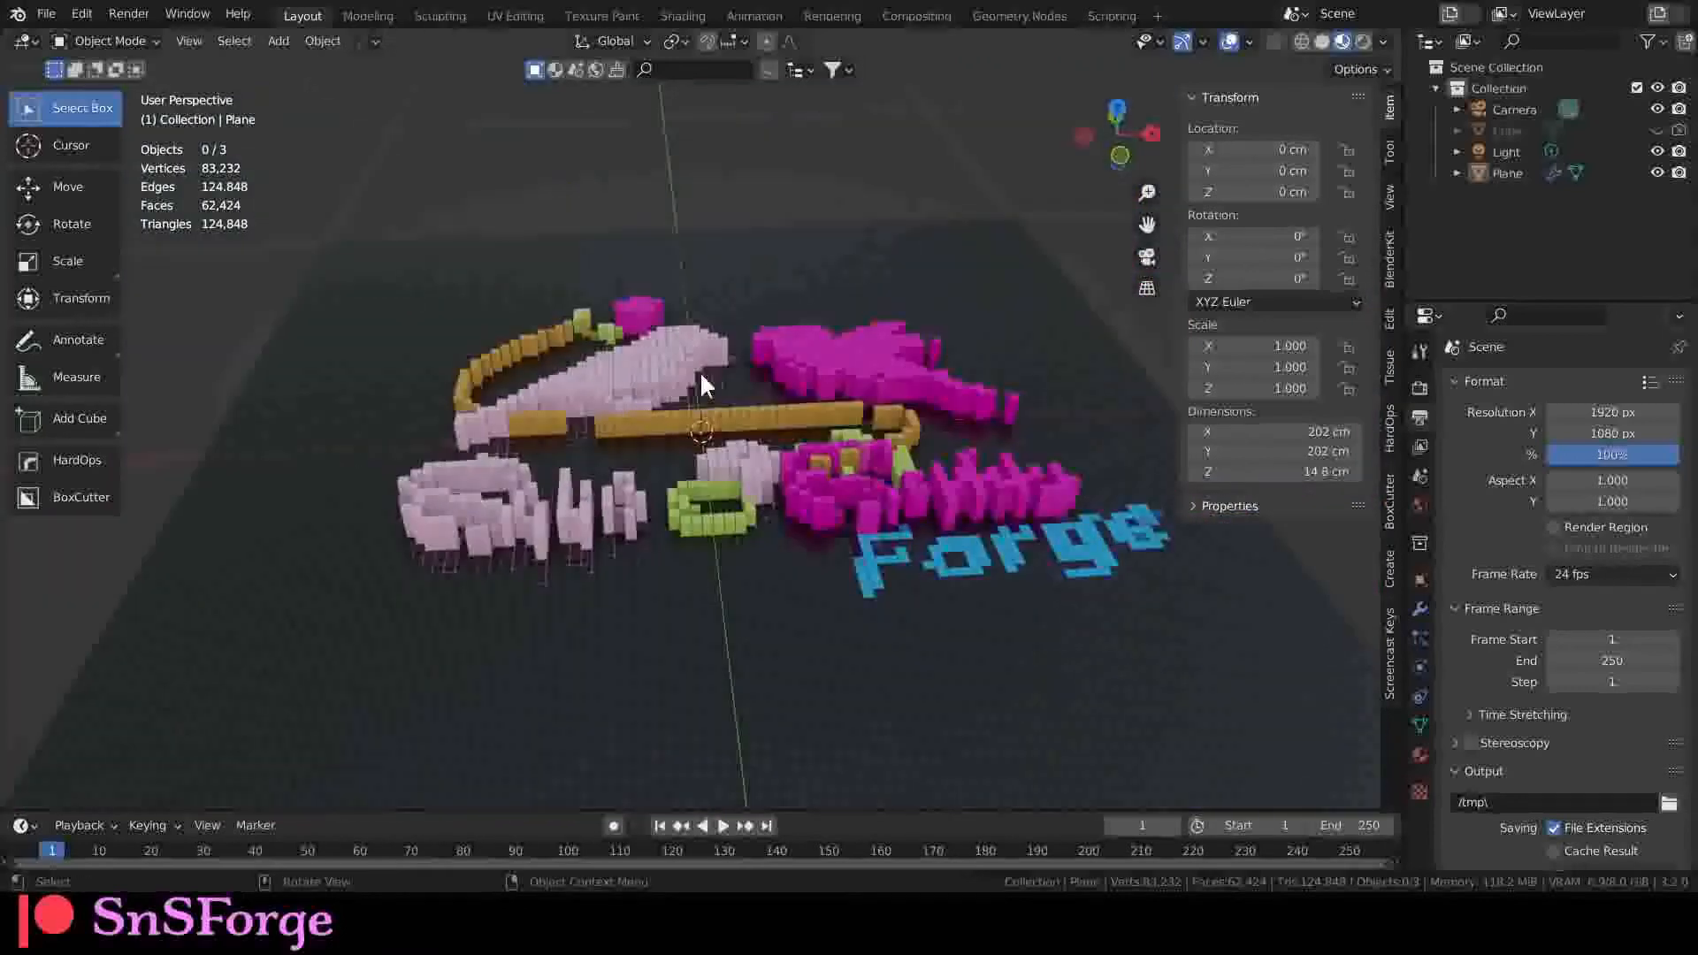
pyautogui.click(280, 41)
pyautogui.moveTo(299, 65)
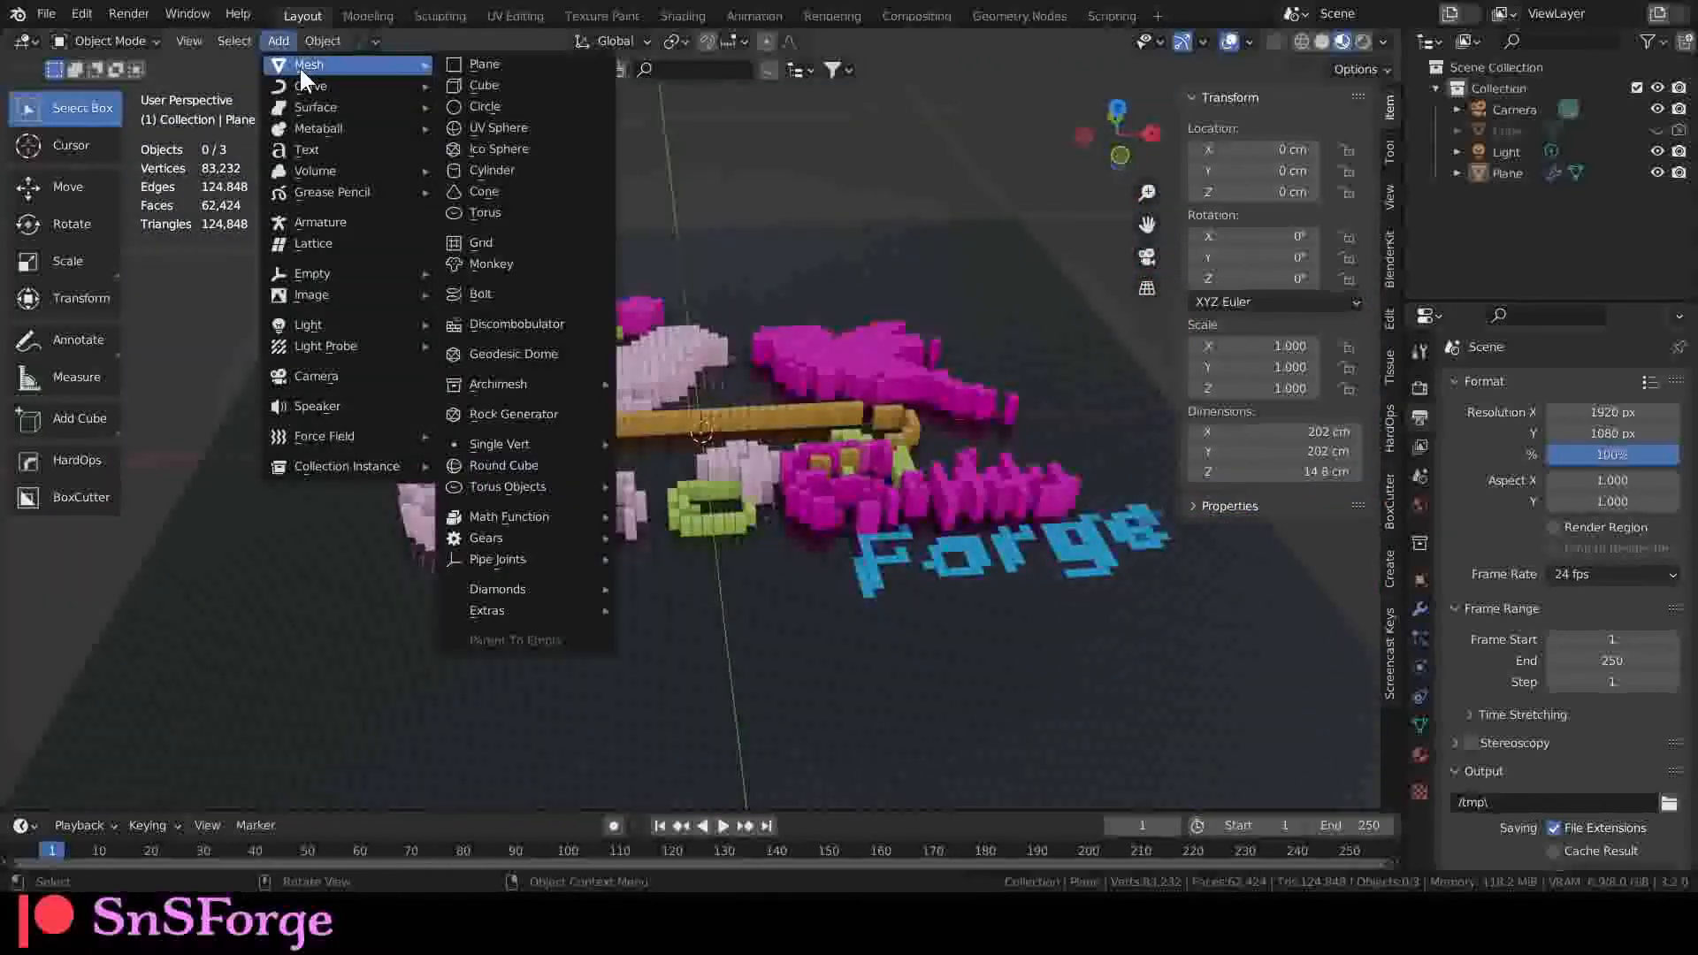
pyautogui.click(518, 65)
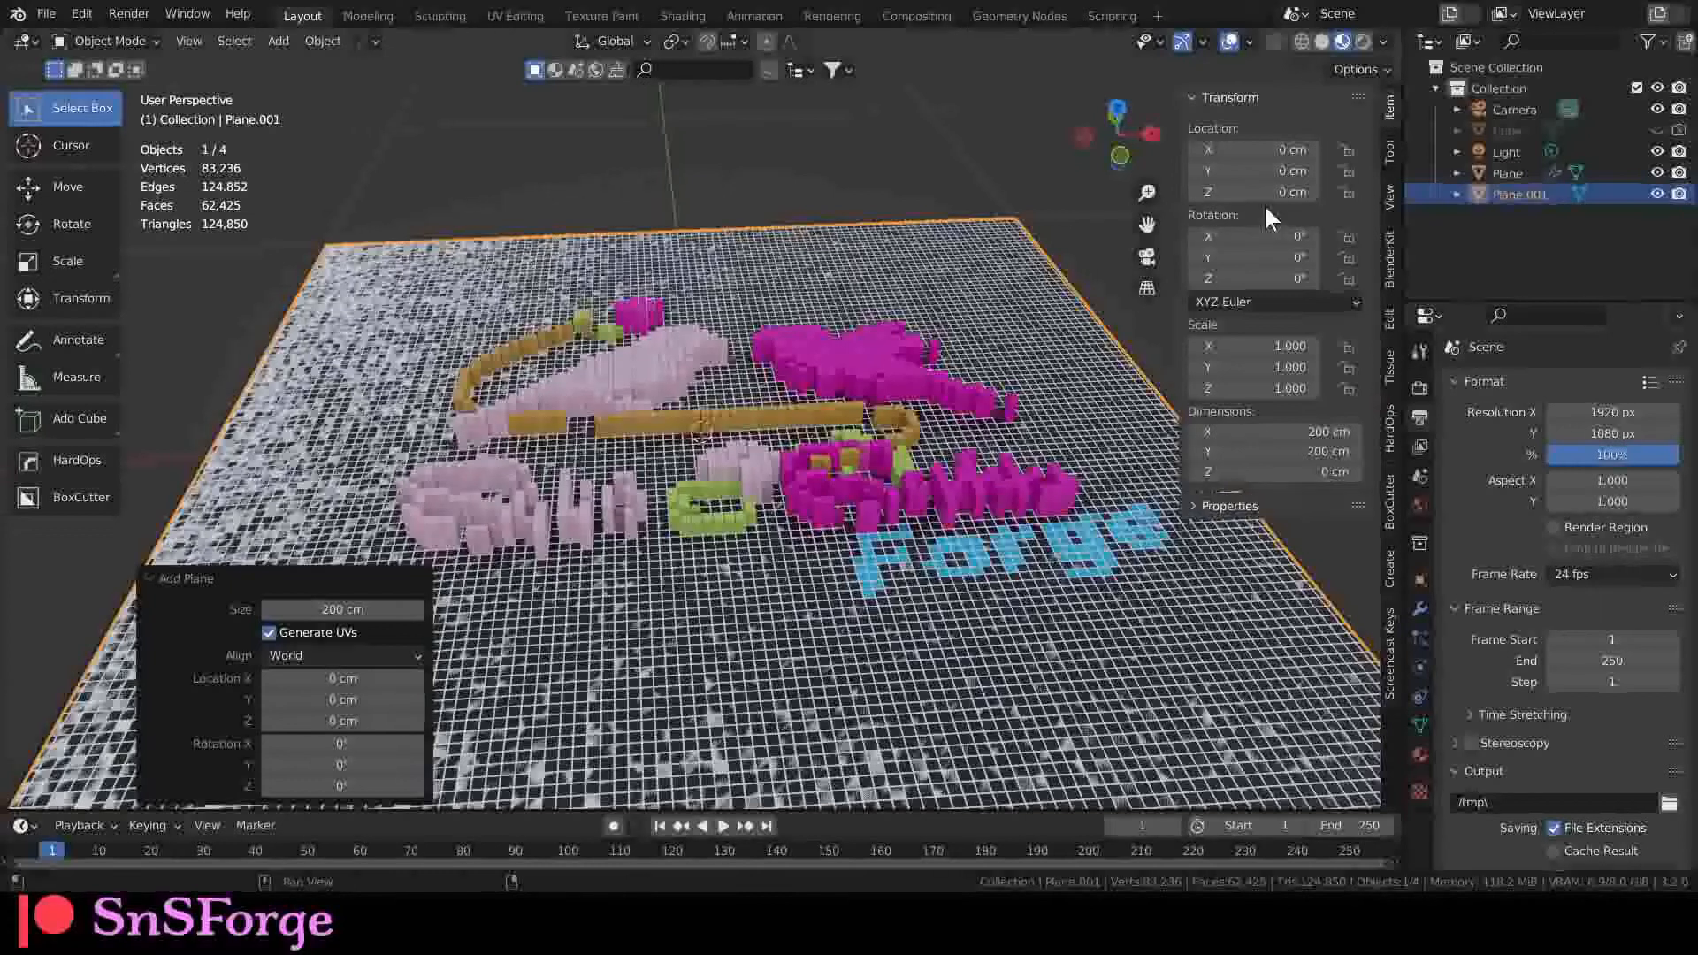
# Step: Set the new plane's Z location to -0.1 cm and check it beneath the cube grid
pyautogui.click(1265, 199)
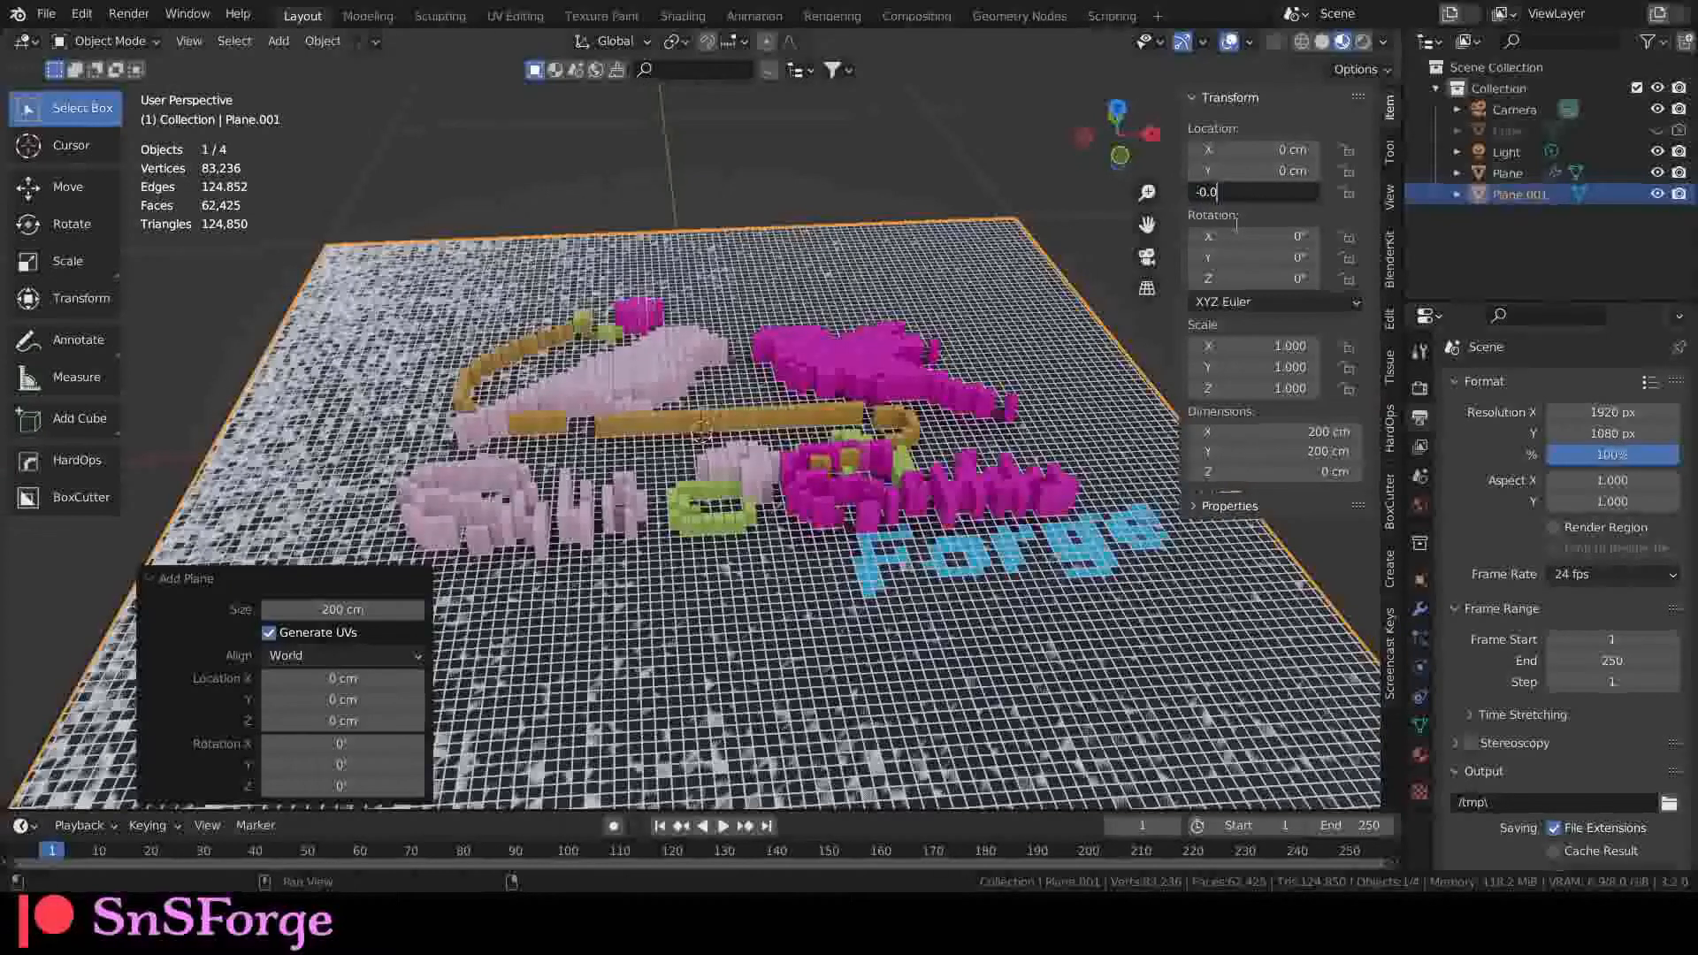
pyautogui.write('-0.1')
pyautogui.press('Return')
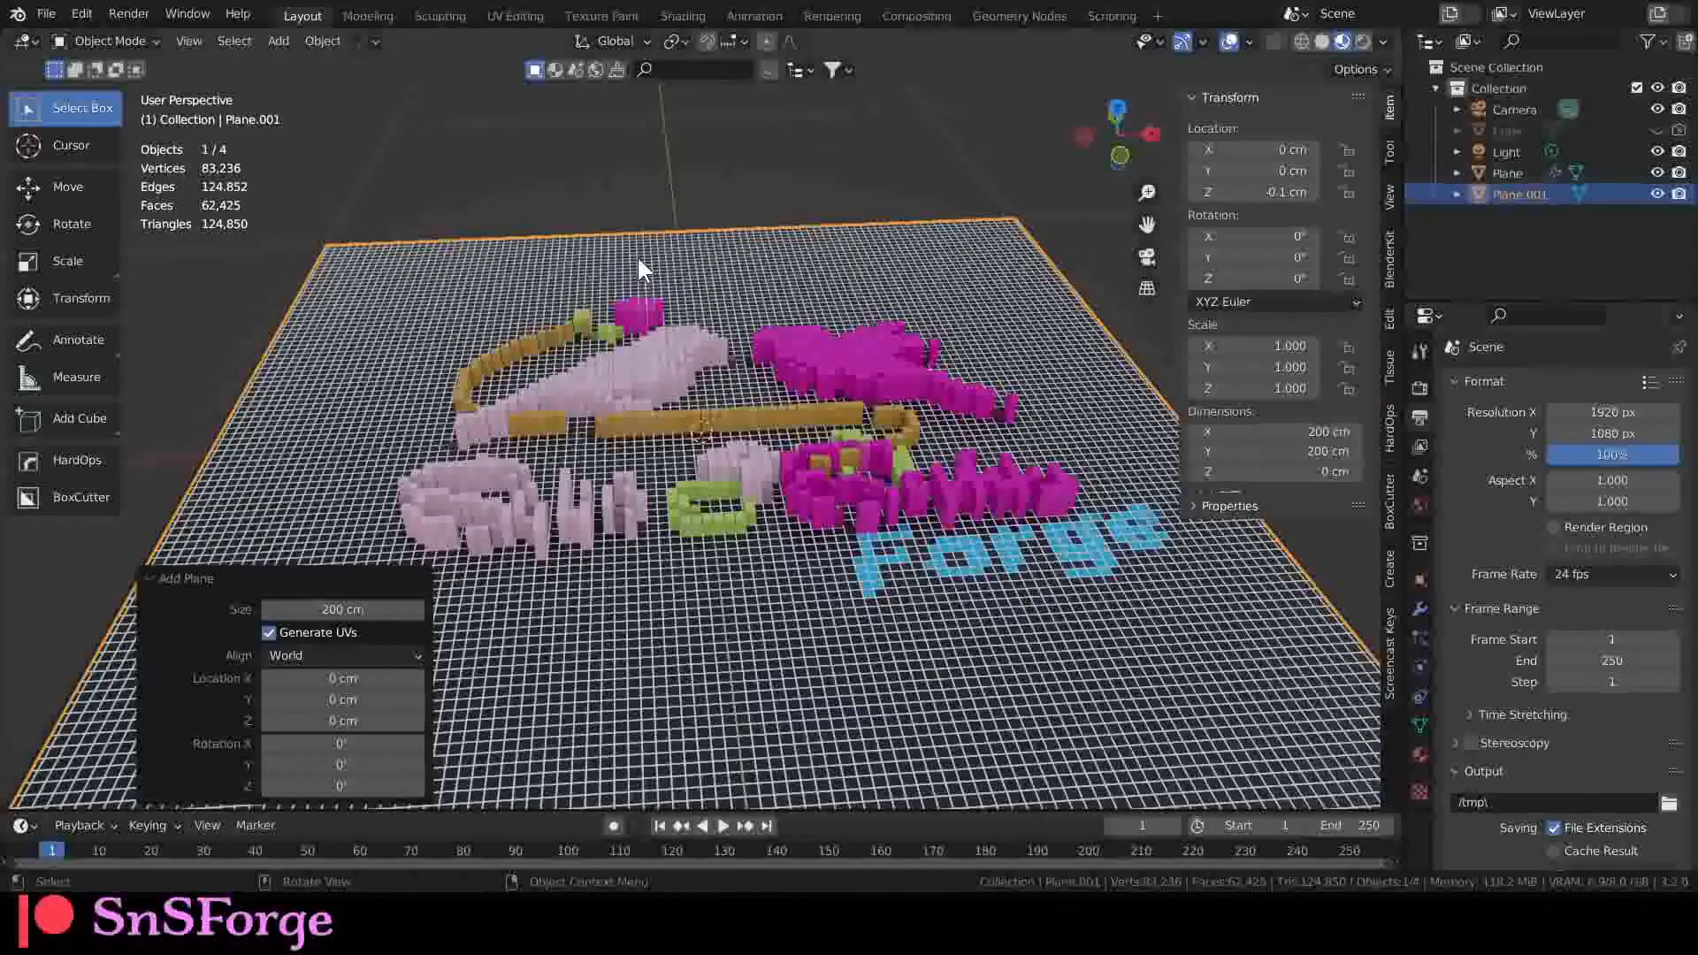
pyautogui.moveTo(434, 327); pyautogui.dragTo(769, 315, button='middle')
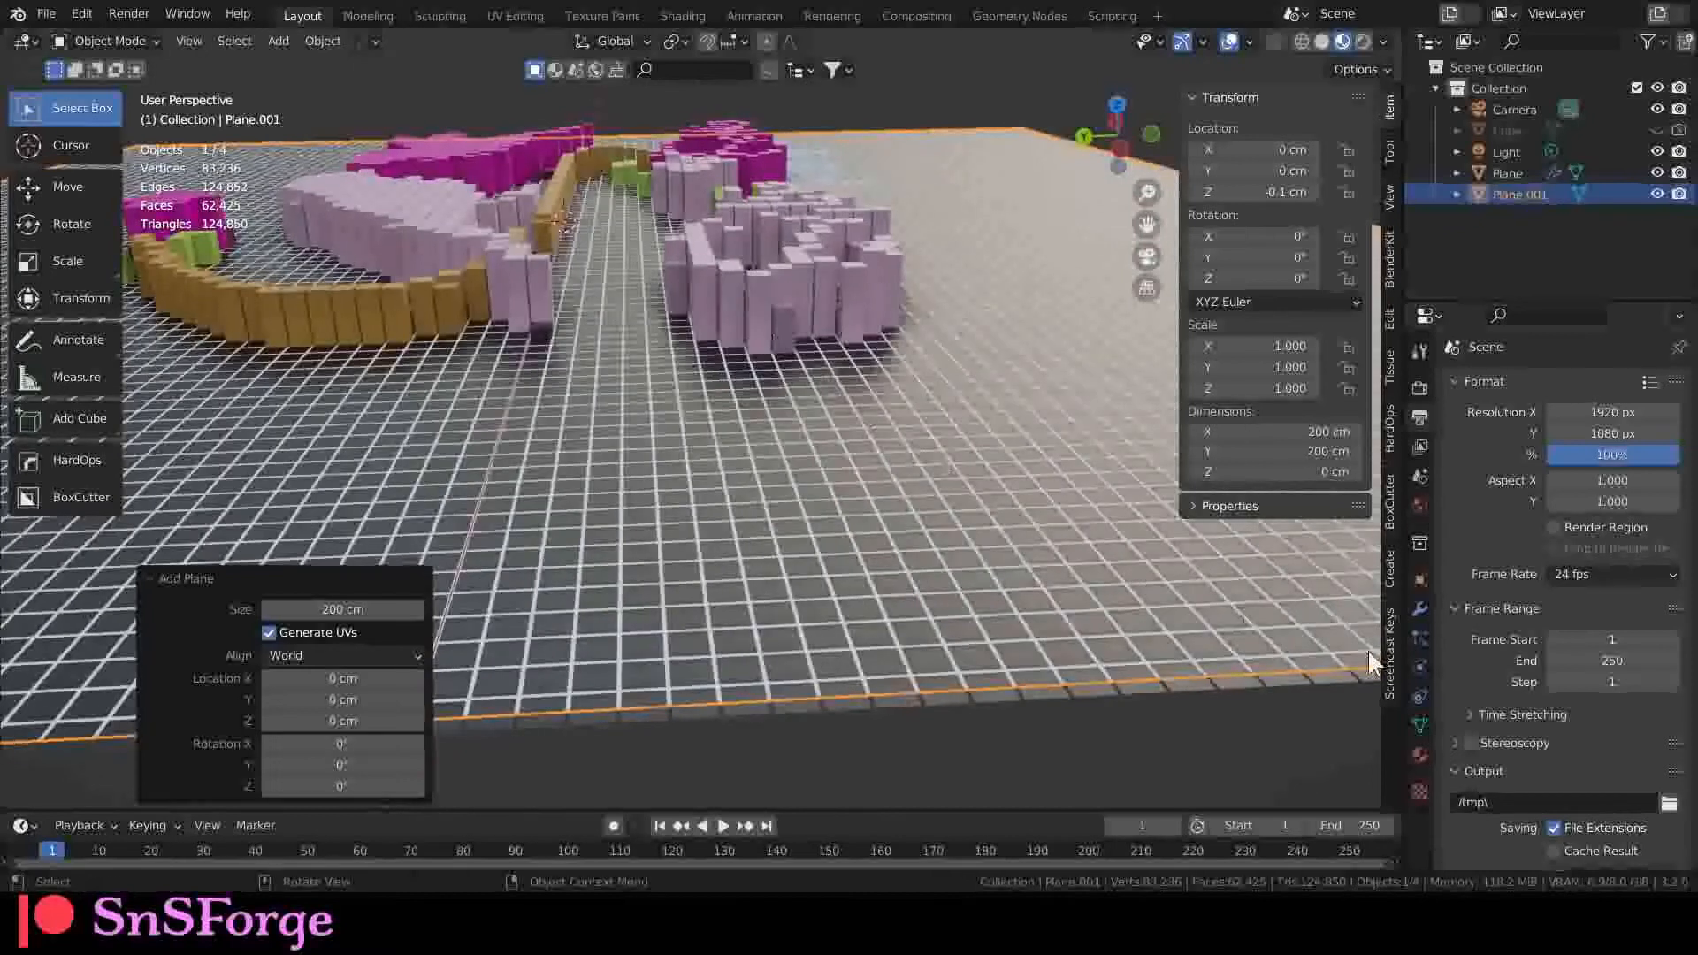
# Step: Create a new material for the lower plane and set its base color to black
pyautogui.click(1420, 755)
pyautogui.click(1526, 475)
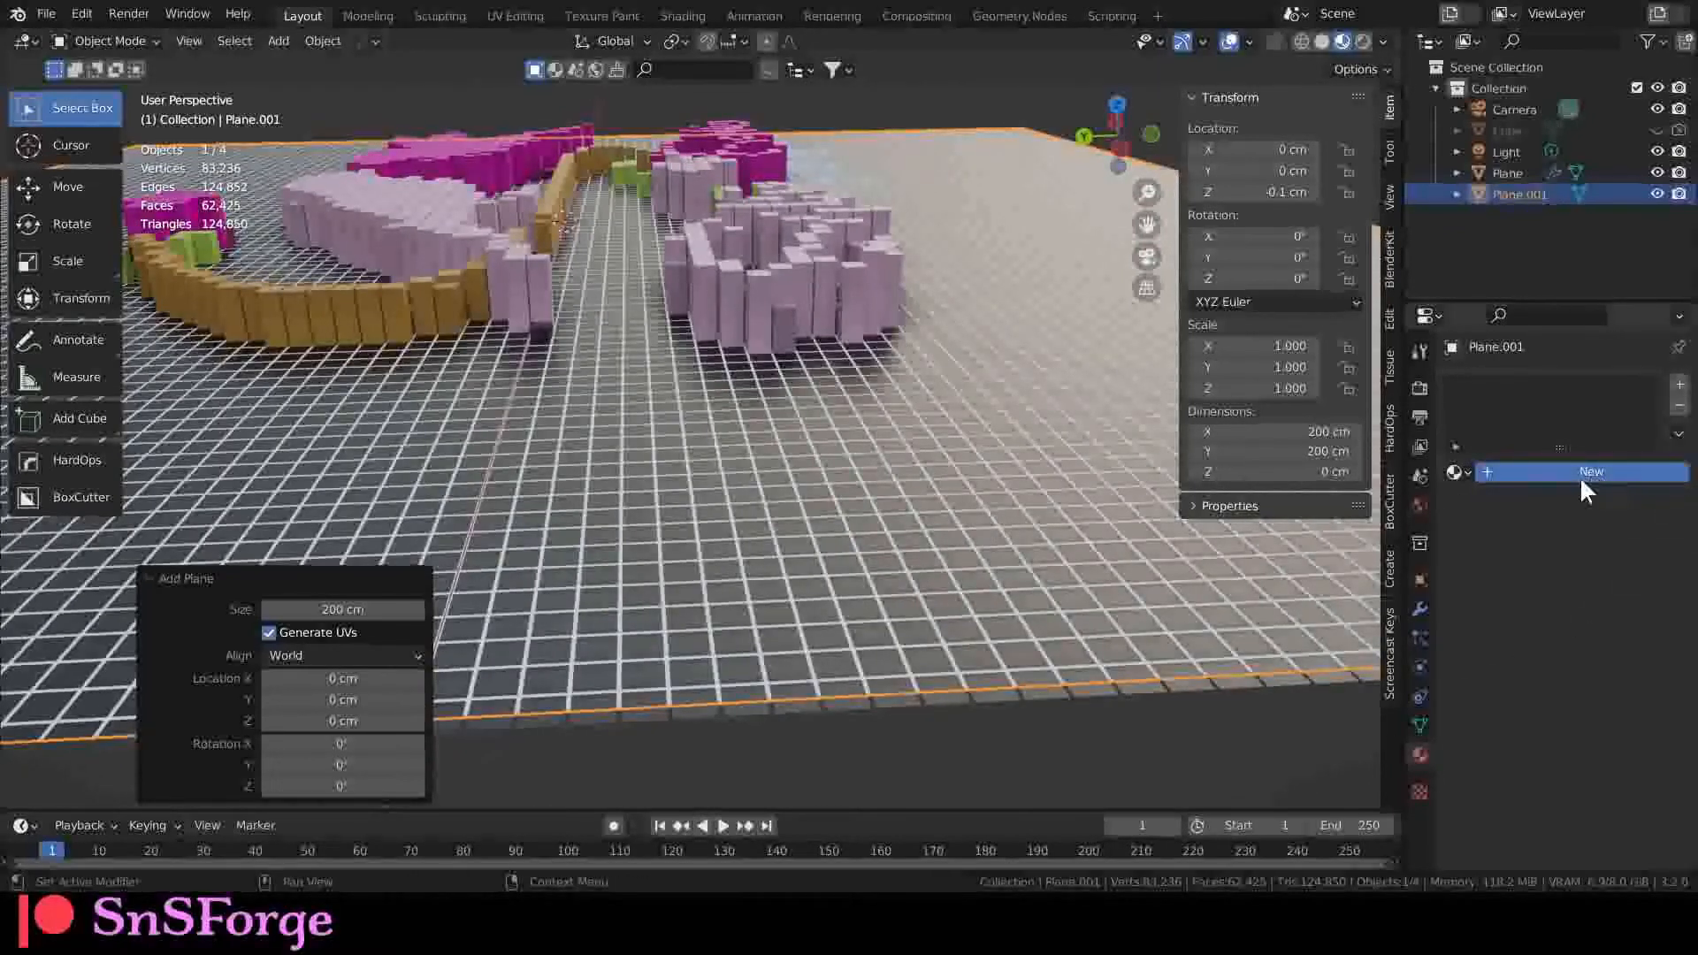
pyautogui.click(1549, 472)
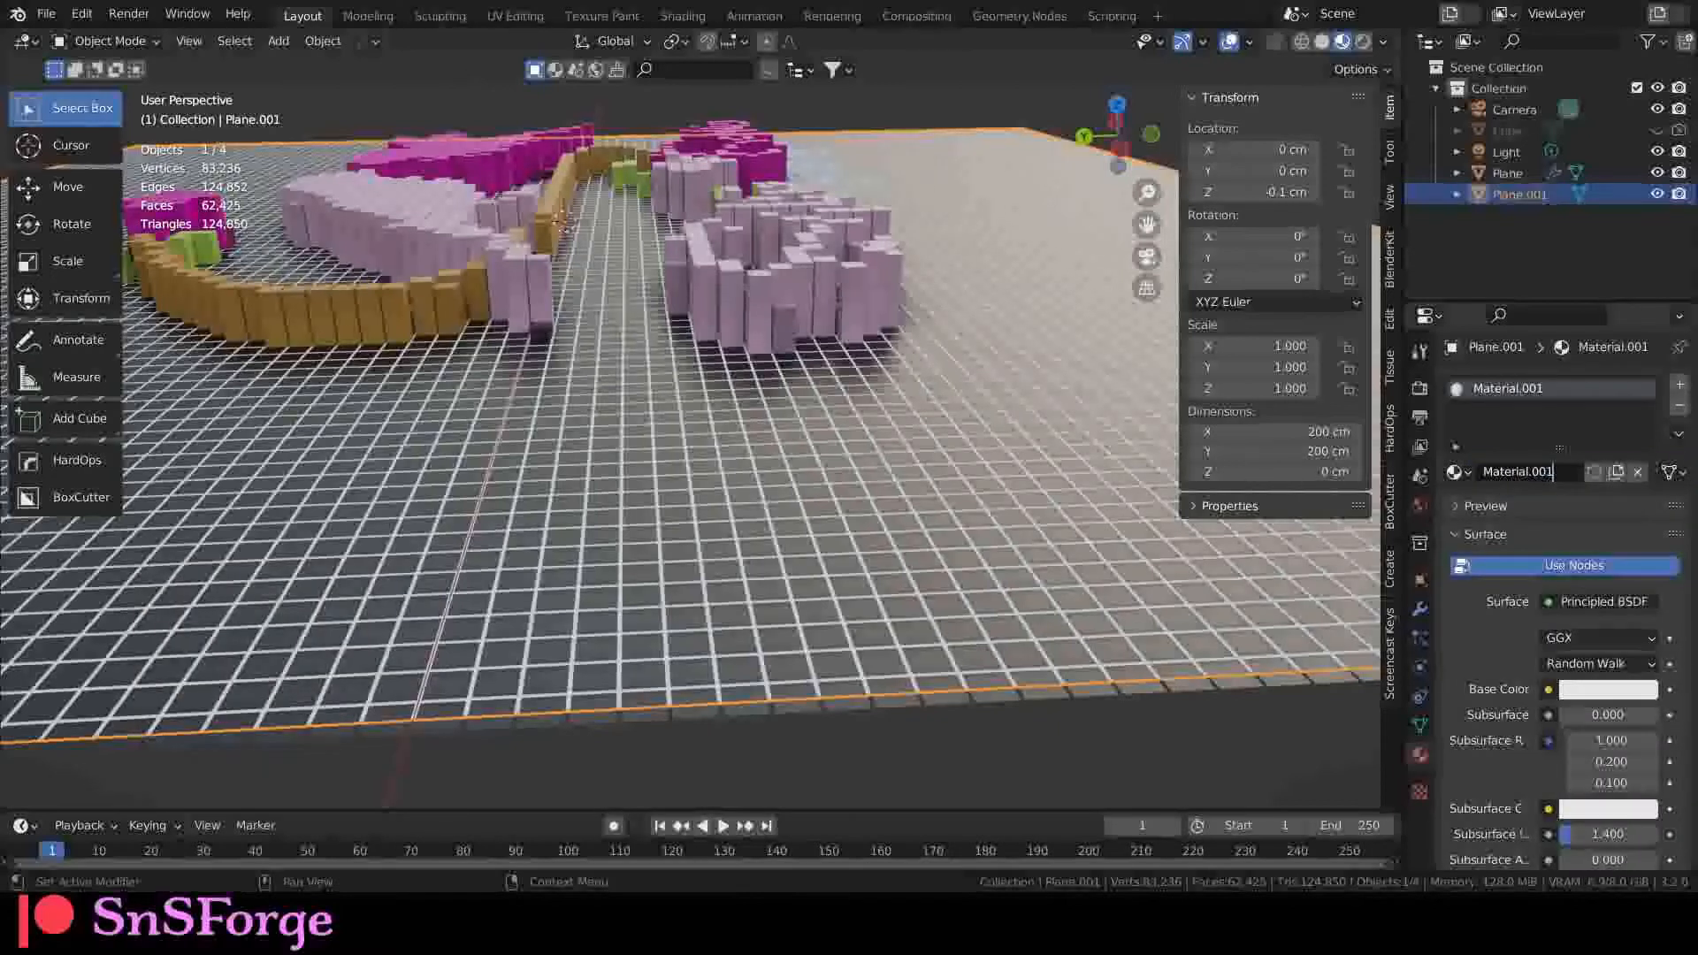
pyautogui.click(1643, 690)
pyautogui.moveTo(1641, 402); pyautogui.dragTo(1641, 539)
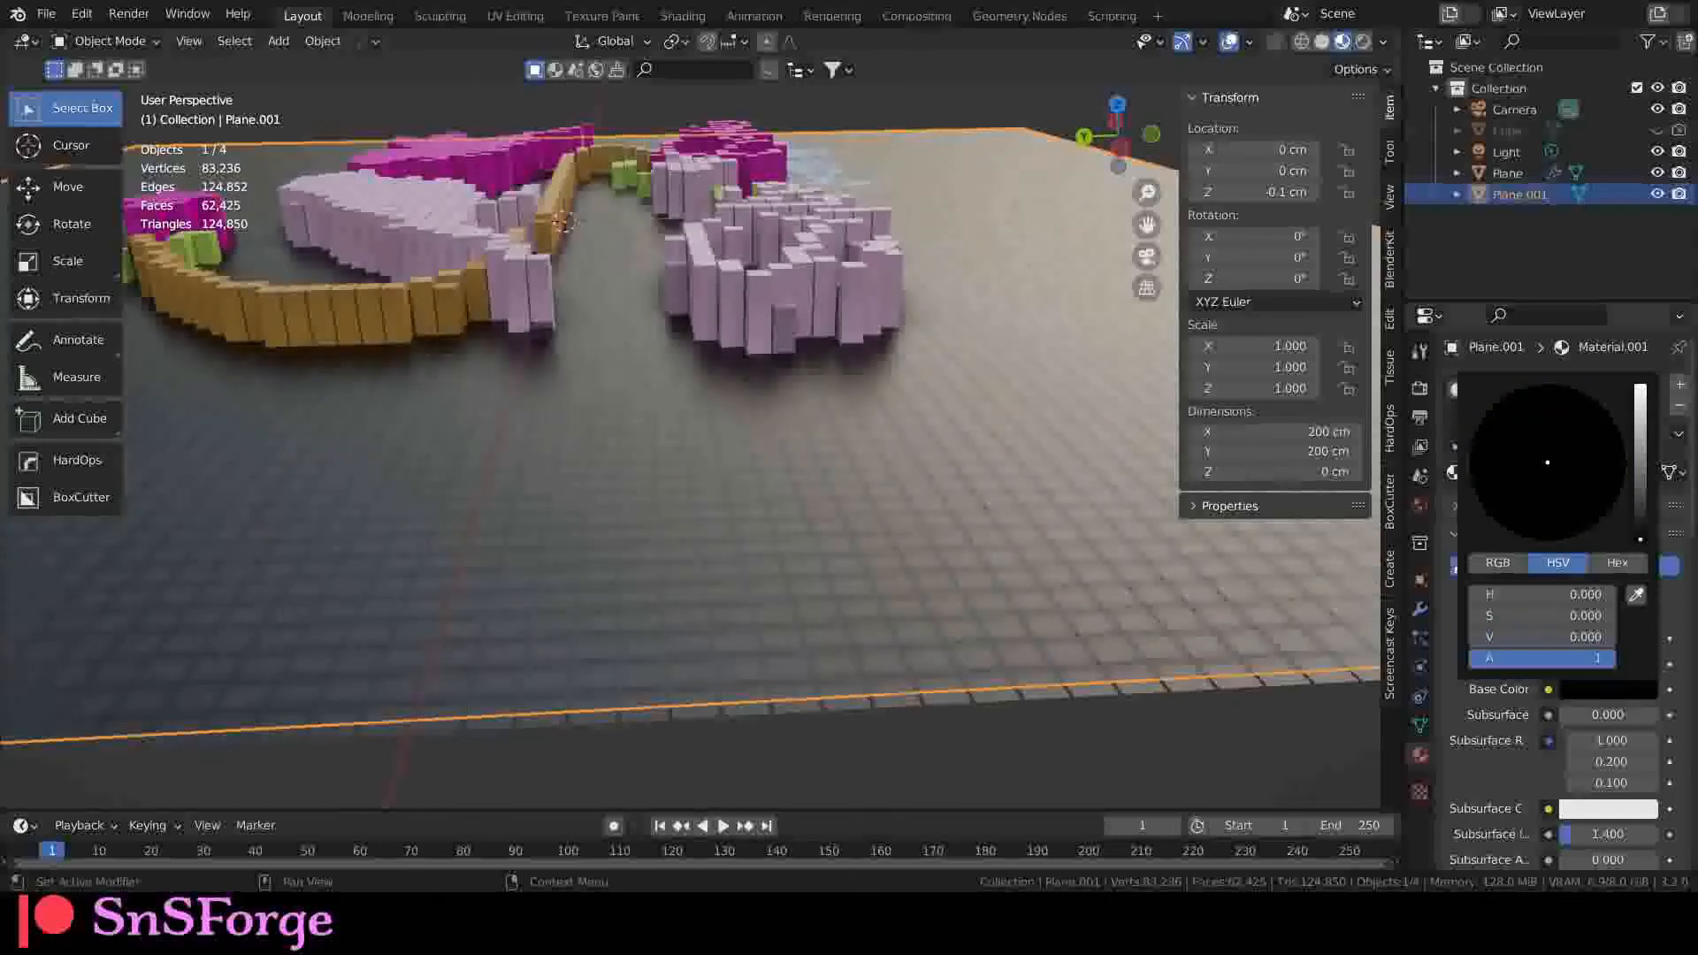
pyautogui.moveTo(948, 469); pyautogui.dragTo(882, 462, button='middle')
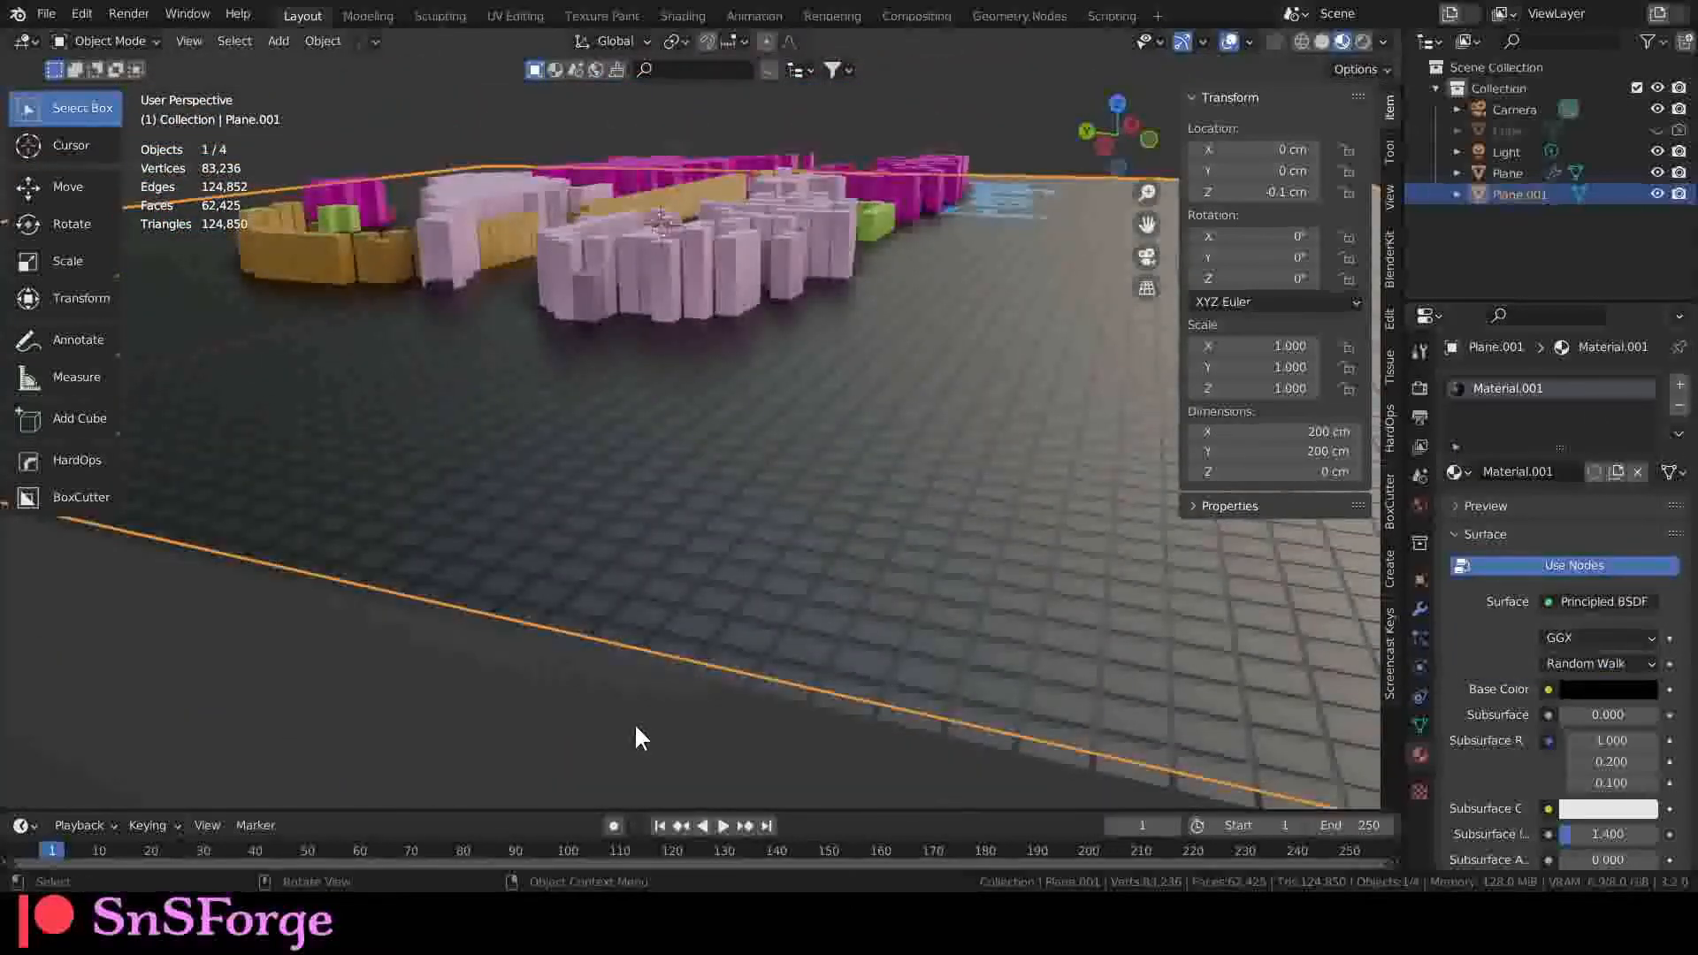
# Step: Try a Z location of -0.9 cm for the lower plane and inspect the gaps between the cubes
pyautogui.moveTo(628, 713); pyautogui.dragTo(693, 658, button='middle')
pyautogui.scroll(6, 691, 659)
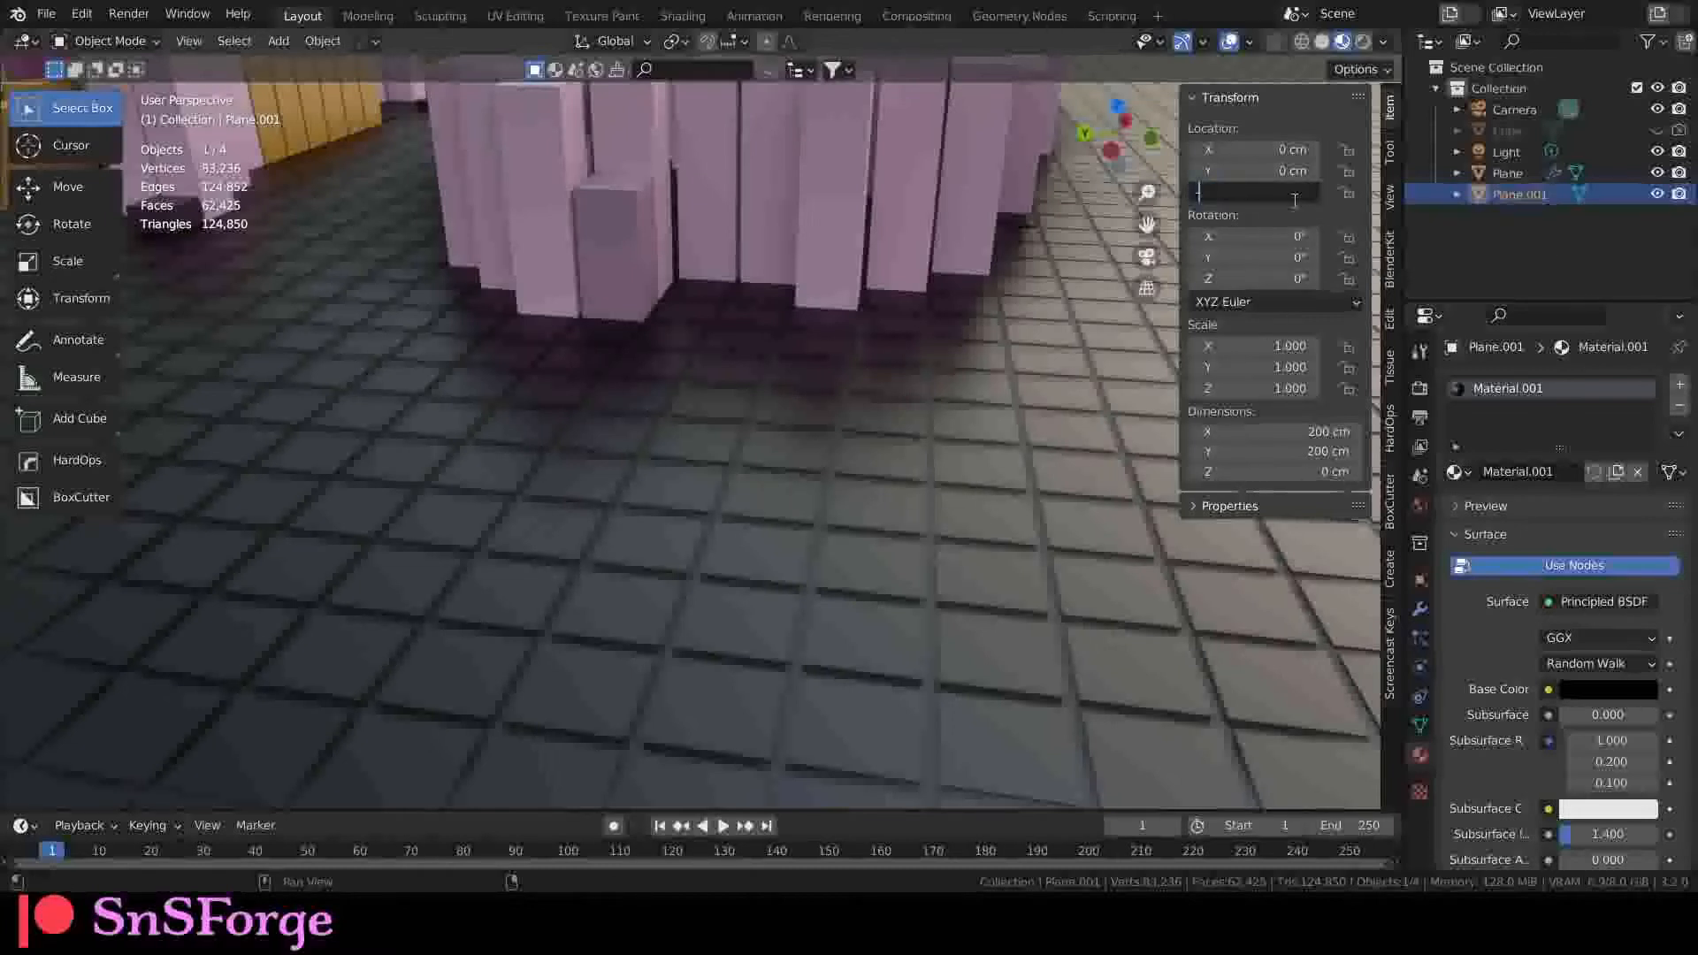
pyautogui.write('.9')
pyautogui.press('Return')
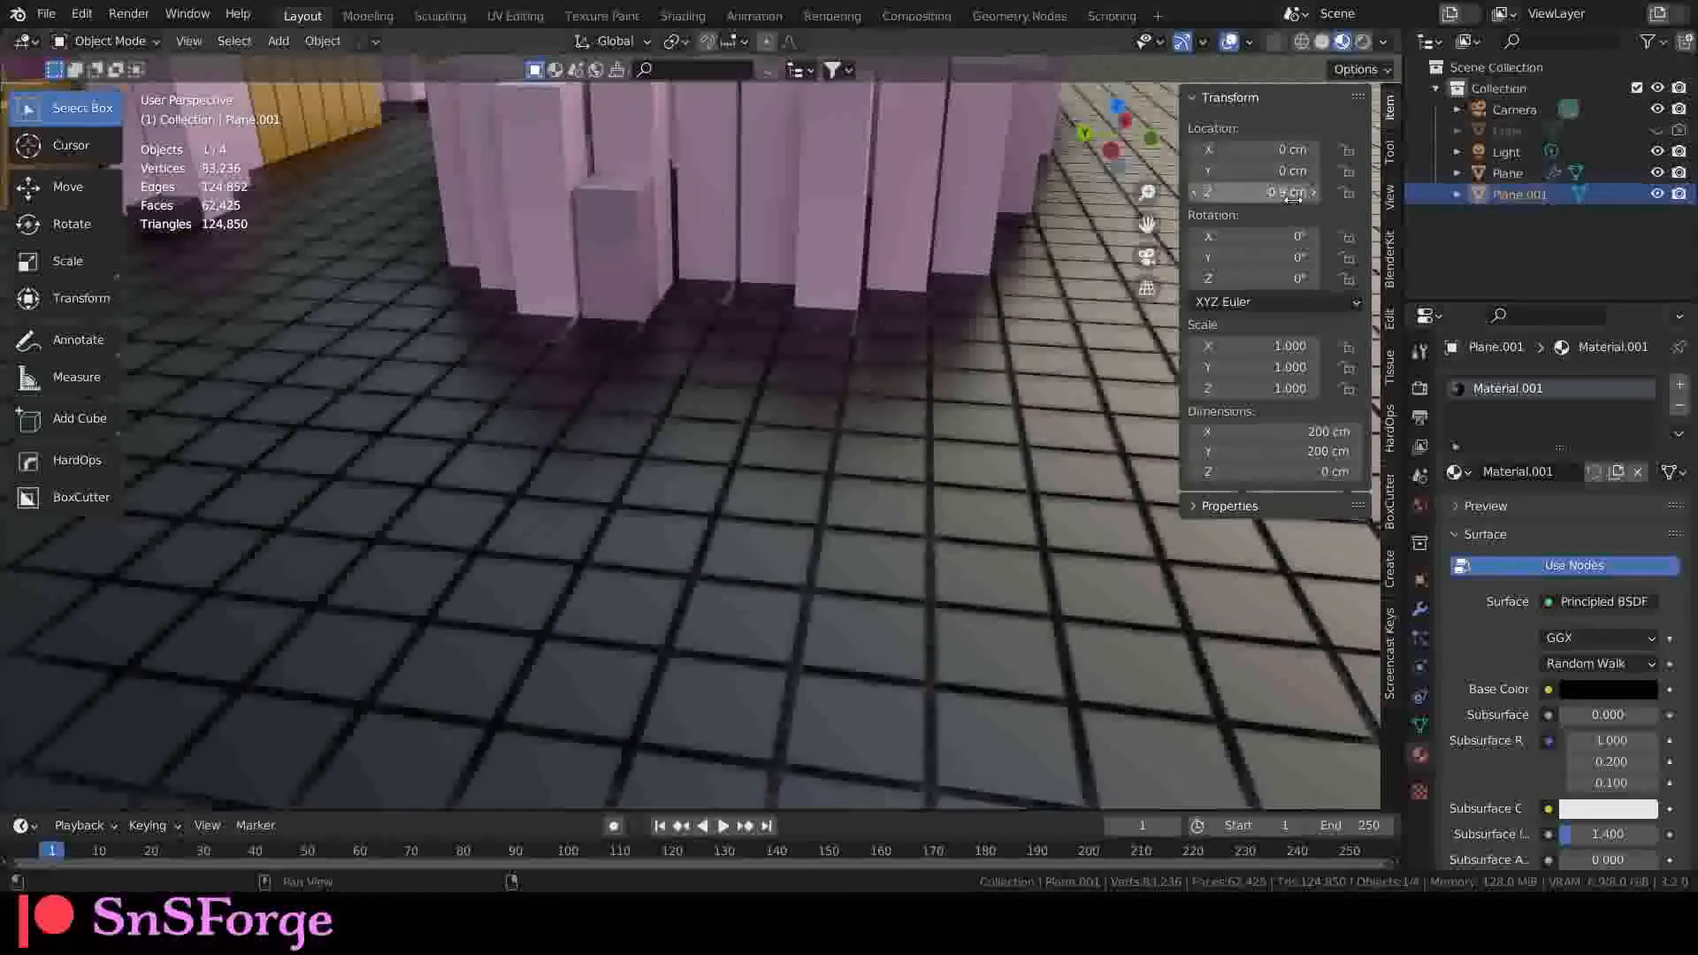
pyautogui.moveTo(640, 448); pyautogui.dragTo(630, 451, button='middle')
pyautogui.scroll(-8, 630, 442)
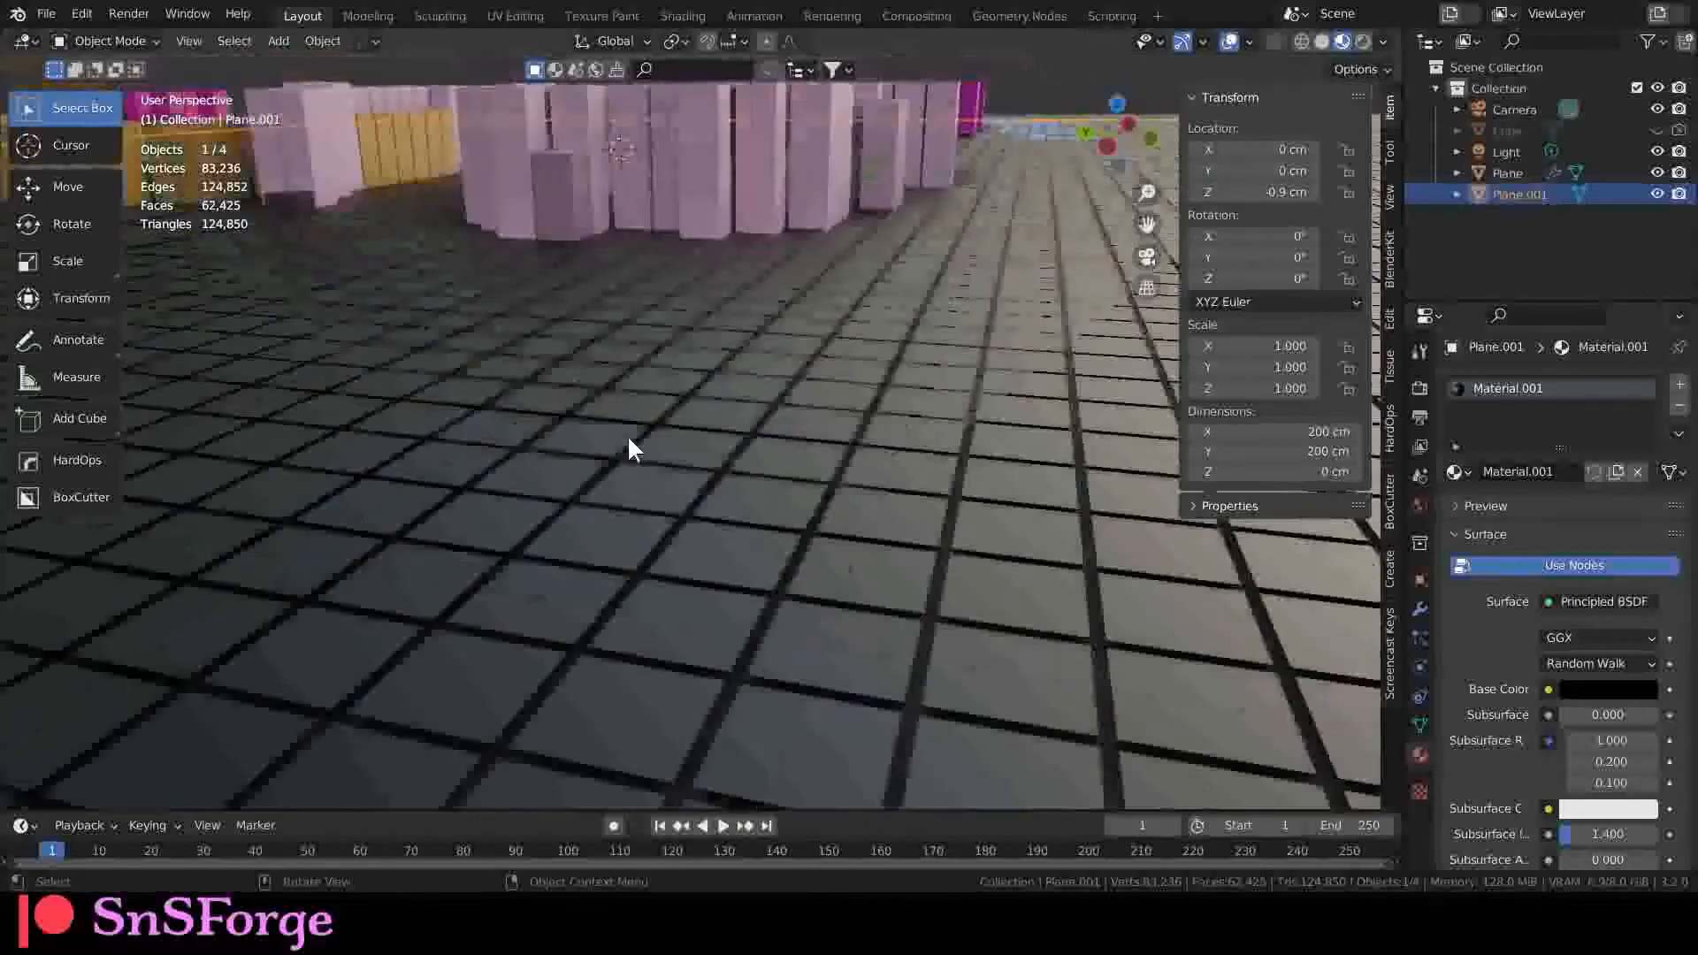
# Step: Set the lower plane's Z location back to -0.1 cm
pyautogui.click(1282, 193)
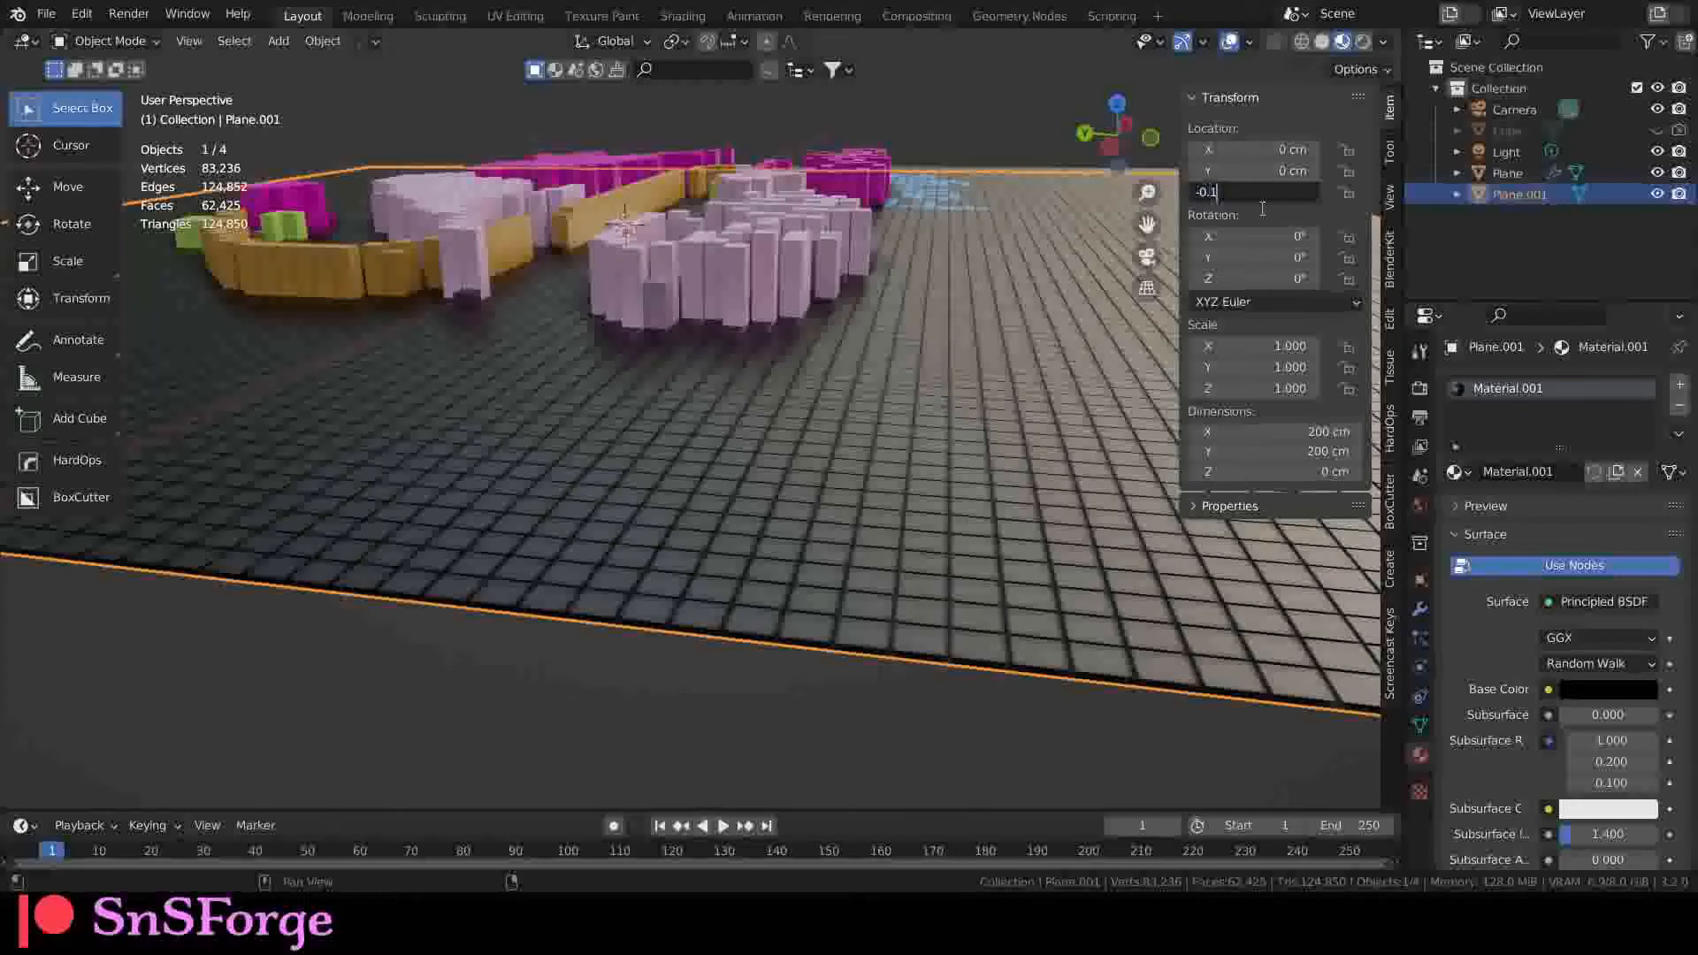
pyautogui.write('-0.1')
pyautogui.press('Return')
# Step: Set the lower plane material's Metallic to 1.000 and Roughness to 0.000, and inspect the logo from above
pyautogui.scroll(-7, 1586, 715)
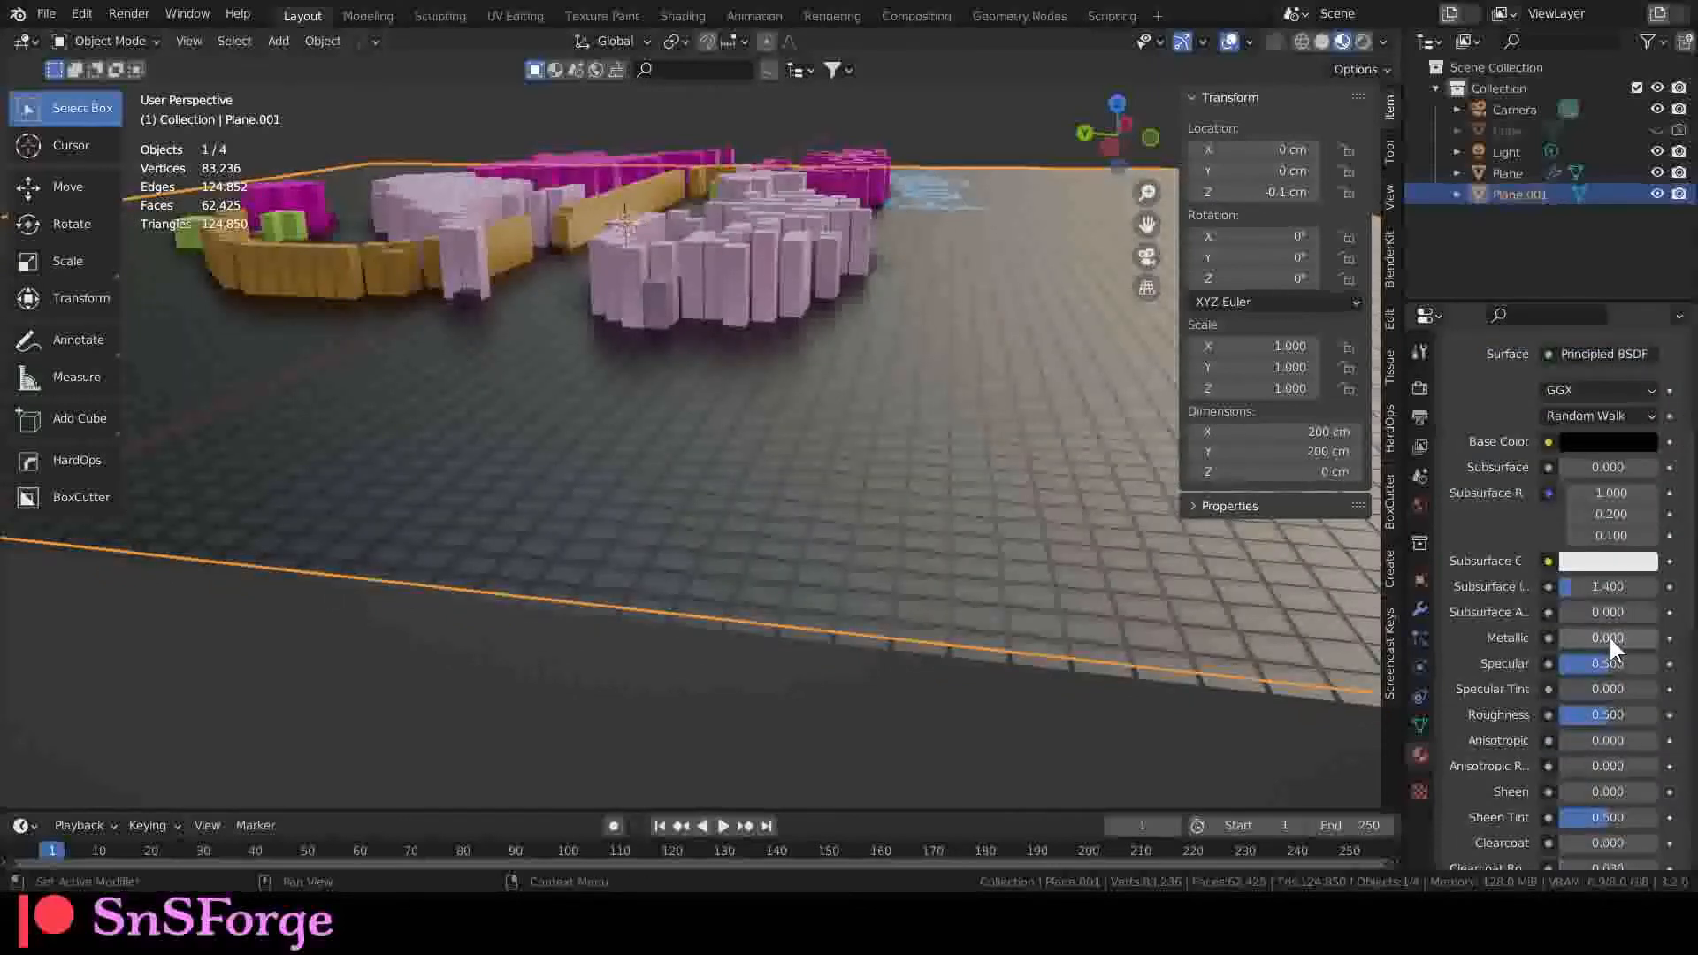
pyautogui.moveTo(1609, 639); pyautogui.dragTo(1646, 641)
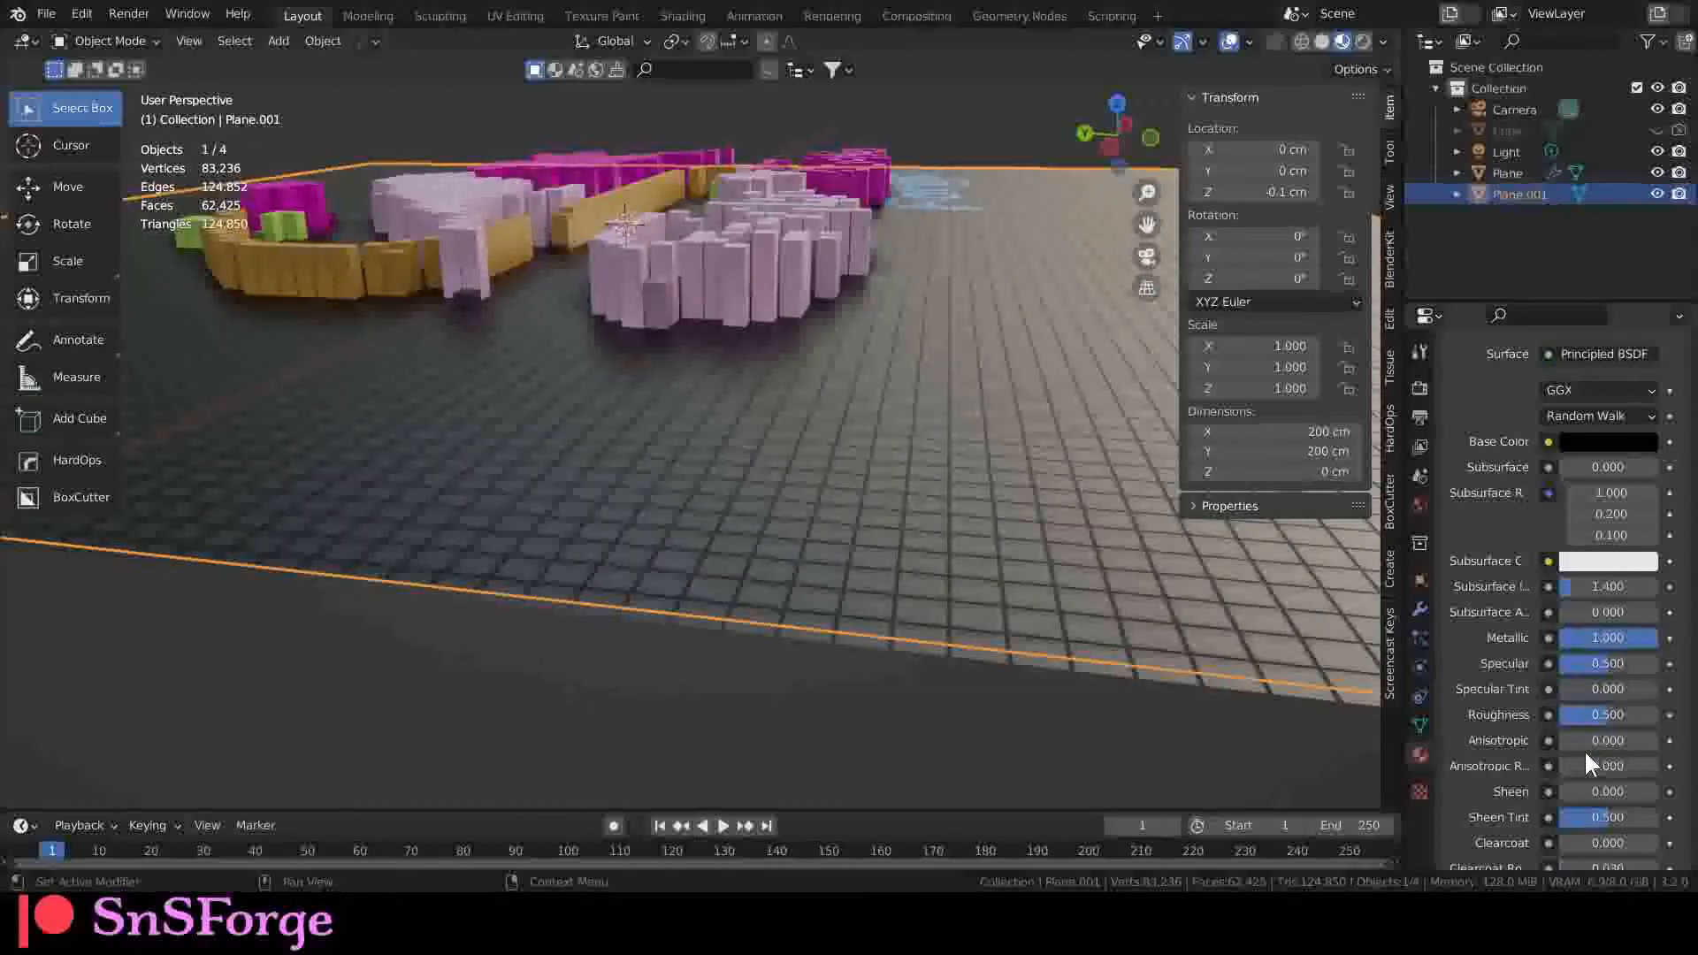
pyautogui.moveTo(1604, 717); pyautogui.dragTo(1309, 709)
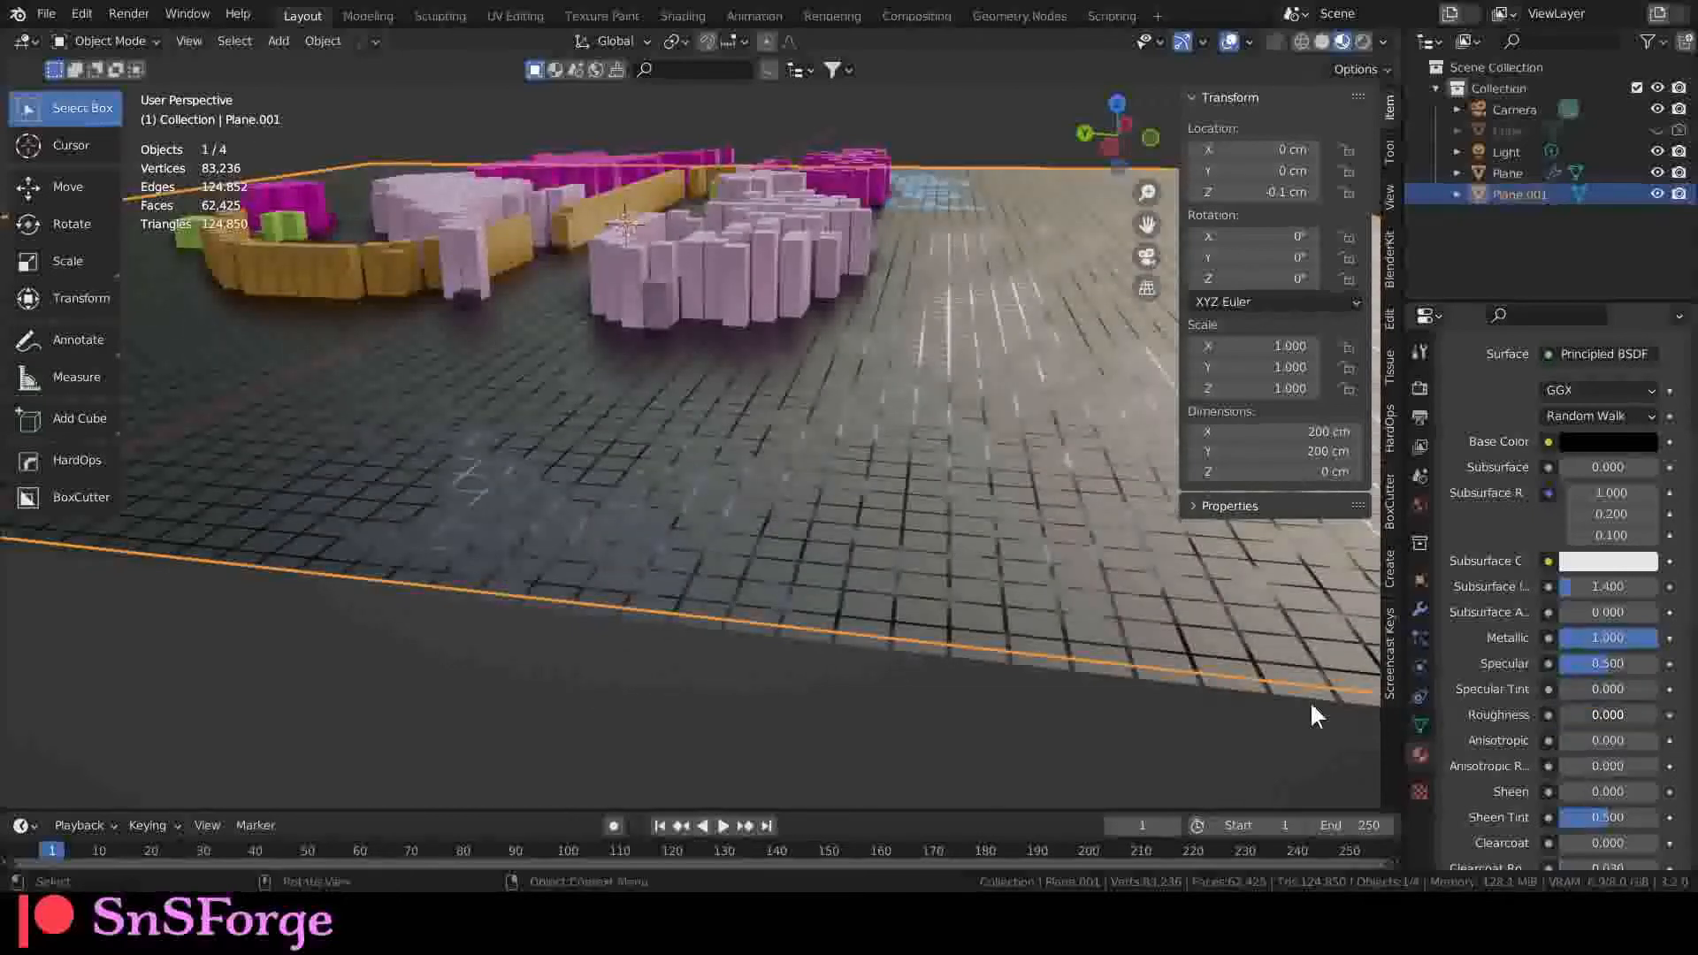
pyautogui.moveTo(1309, 709); pyautogui.dragTo(600, 471, button='middle')
pyautogui.scroll(3, 713, 519)
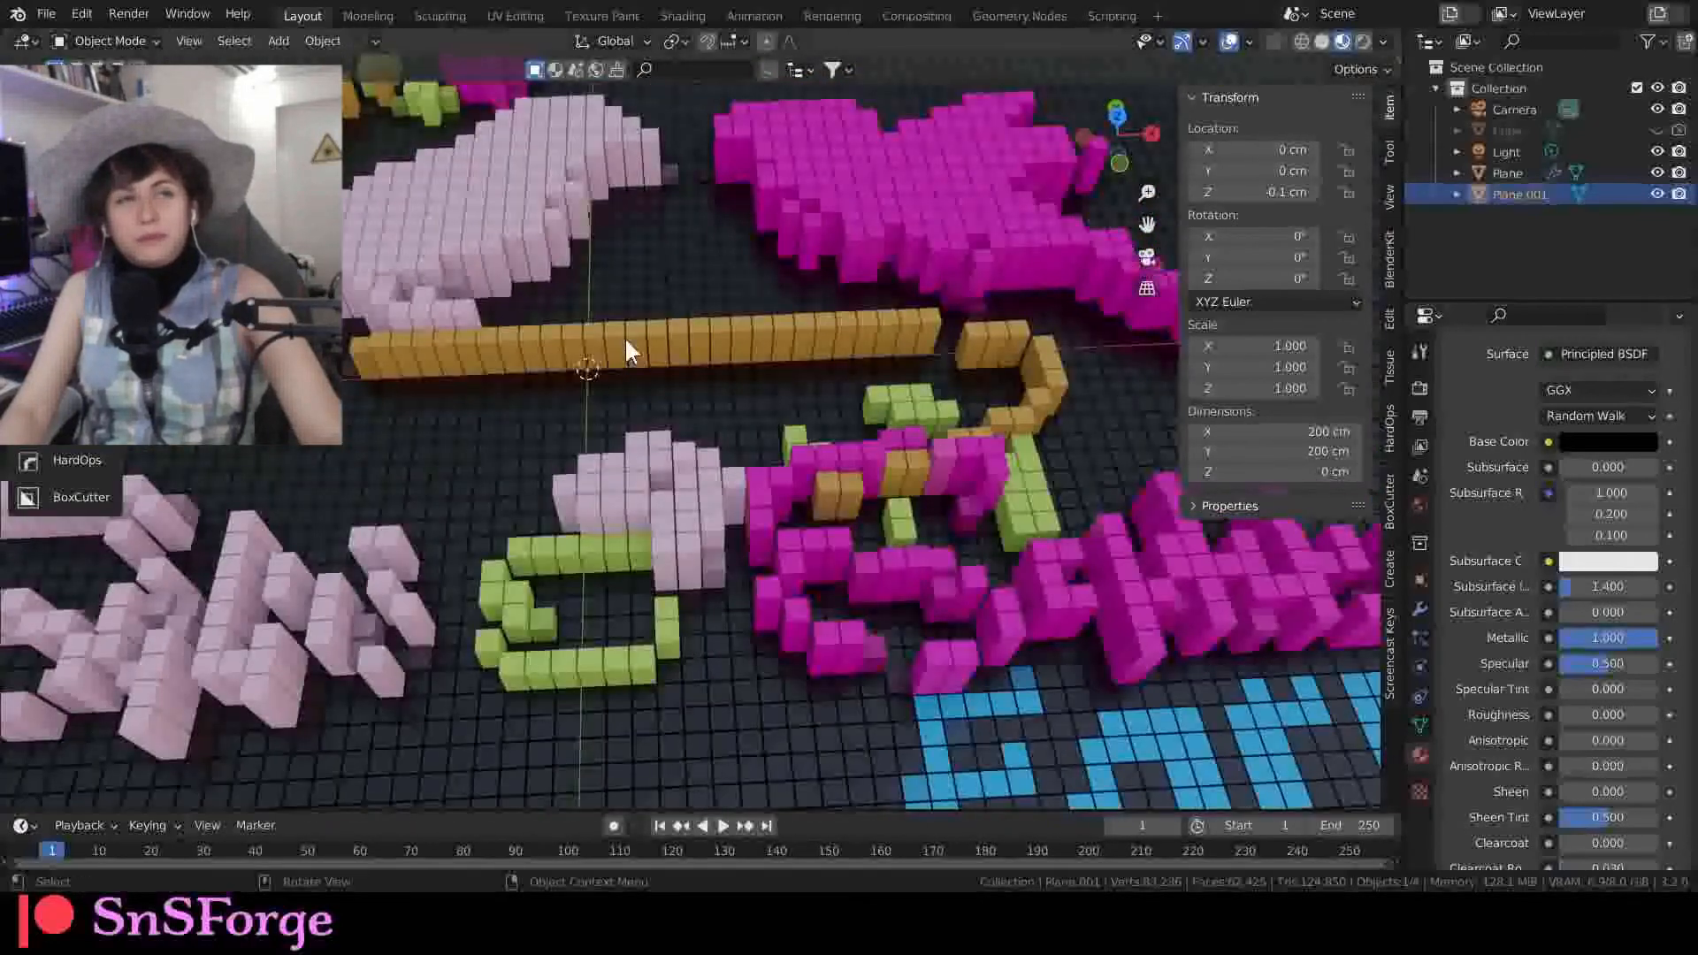
# Step: Switch to the Geometry Nodes workspace, select the cube grid, and bring its Cube and Instance on Points nodes into view
pyautogui.click(1019, 16)
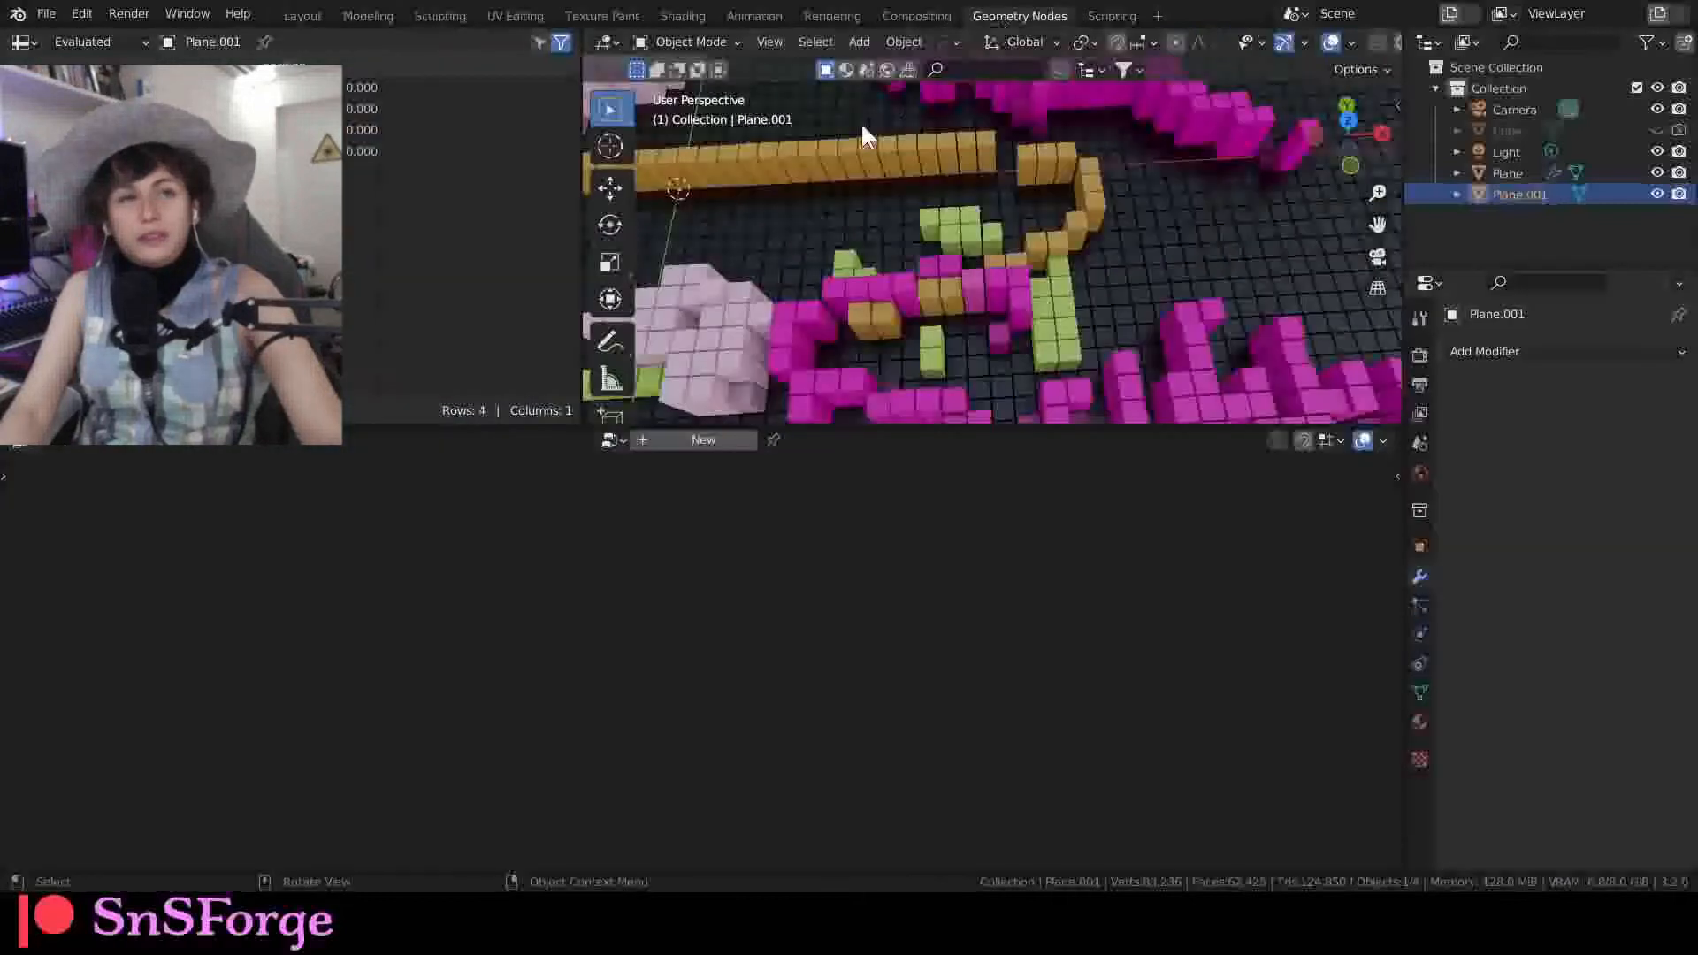
pyautogui.click(710, 306)
pyautogui.scroll(3, 461, 661)
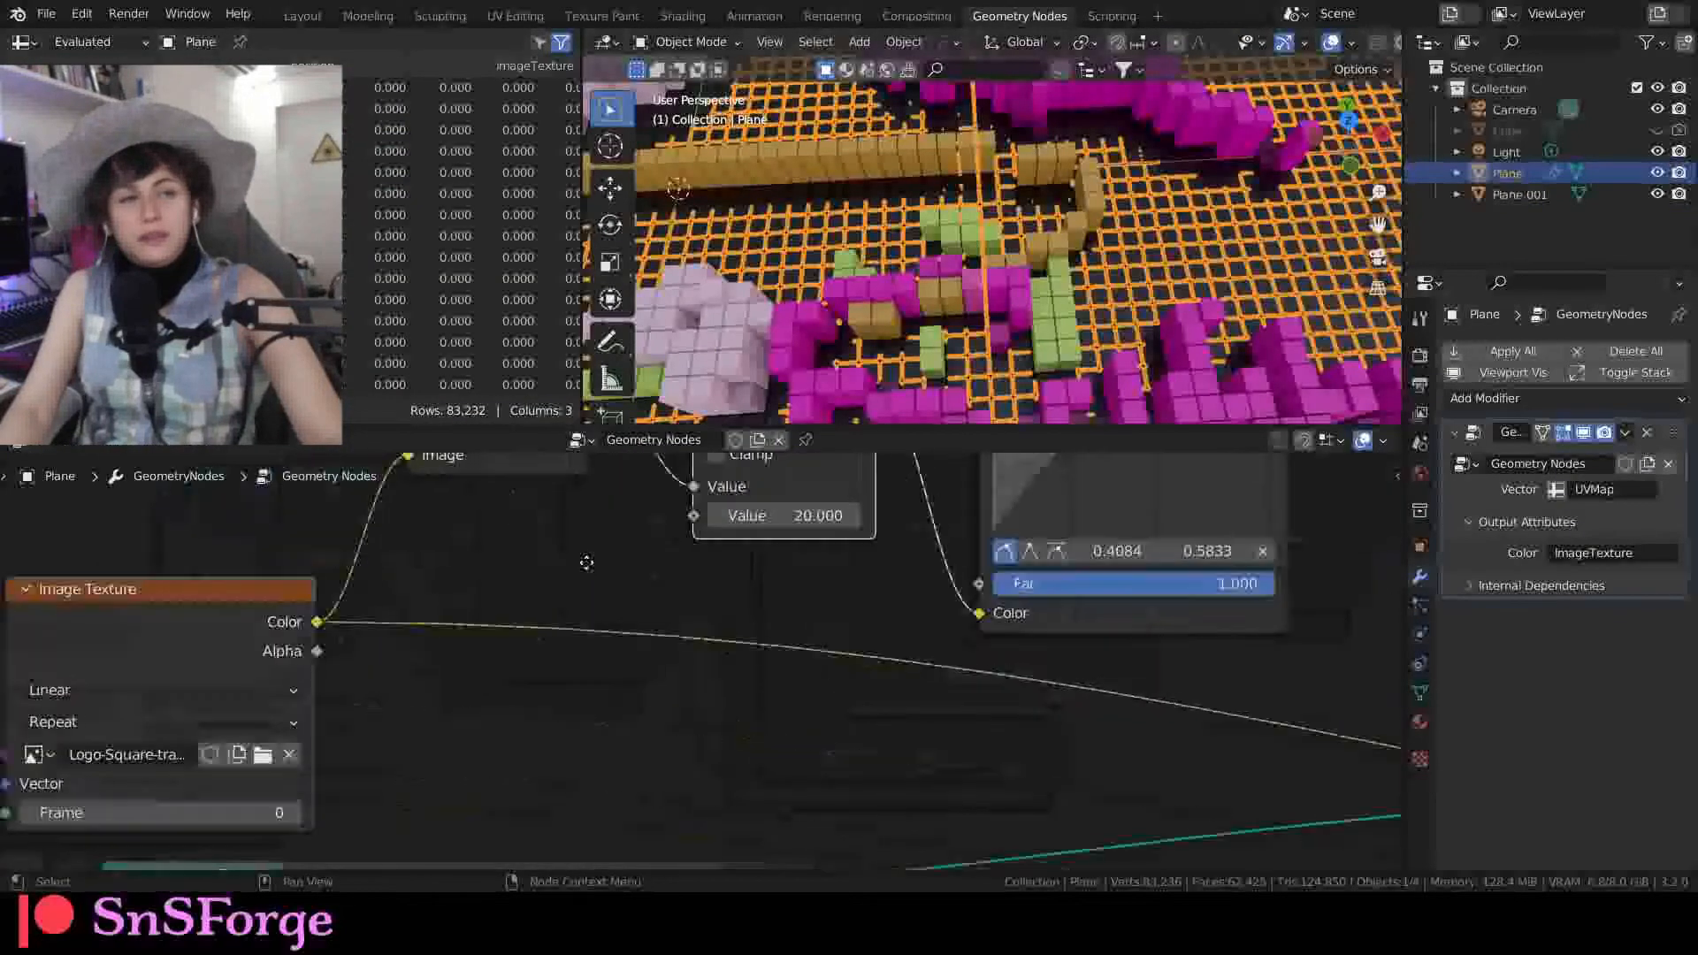
pyautogui.moveTo(434, 667); pyautogui.dragTo(652, 498, button='middle')
pyautogui.moveTo(314, 756); pyautogui.dragTo(401, 609, button='middle')
pyautogui.scroll(3, 334, 685)
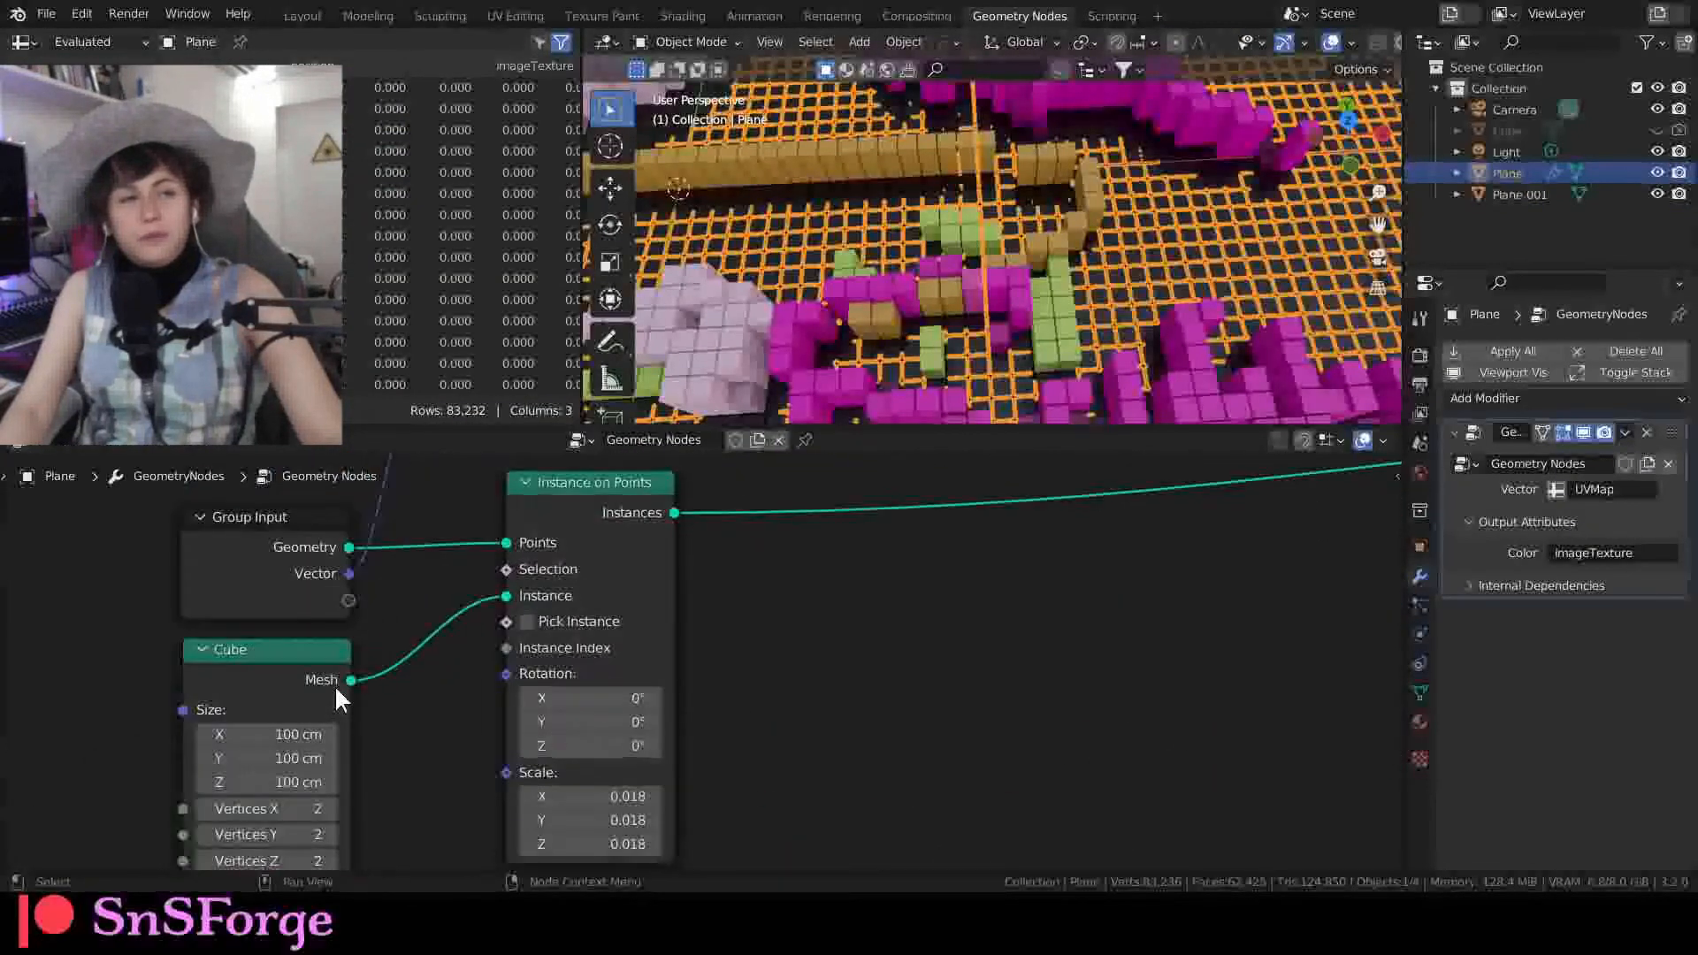
pyautogui.moveTo(386, 697); pyautogui.dragTo(526, 597, button='middle')
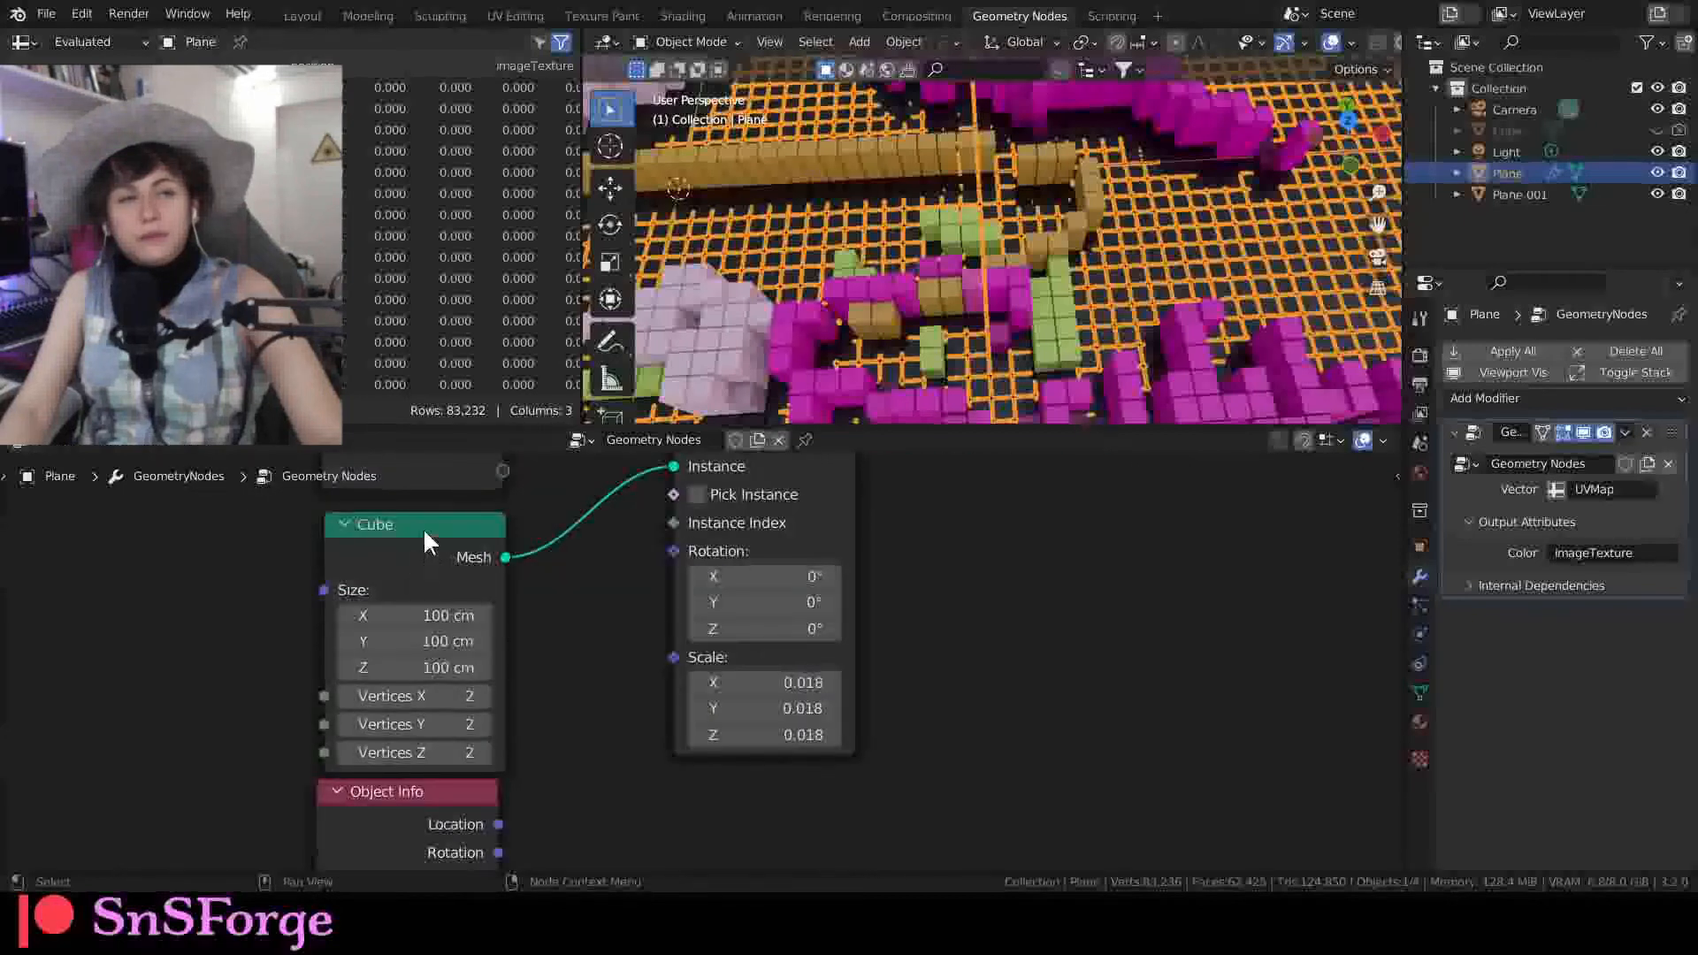
# Step: Rearrange the Cube and Object Info nodes and connect Object Info's Geometry to the Instance input of Instance on Points
pyautogui.moveTo(424, 541); pyautogui.dragTo(255, 571)
pyautogui.moveTo(416, 789); pyautogui.dragTo(446, 602)
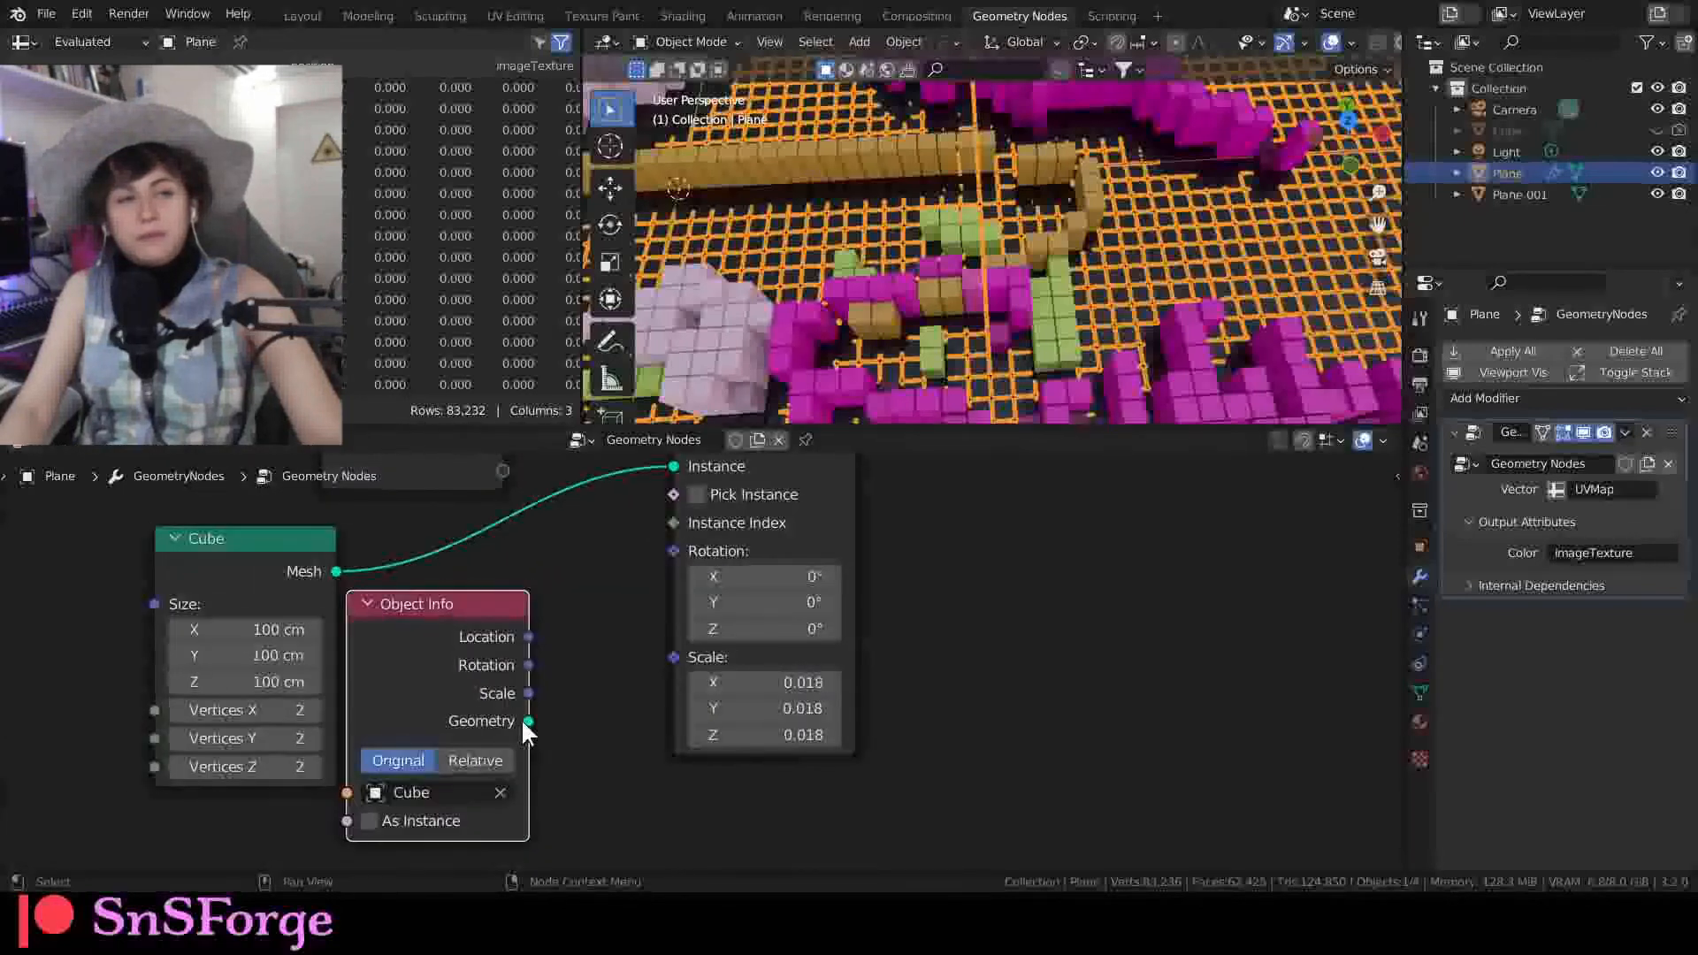
pyautogui.moveTo(640, 501); pyautogui.dragTo(664, 587)
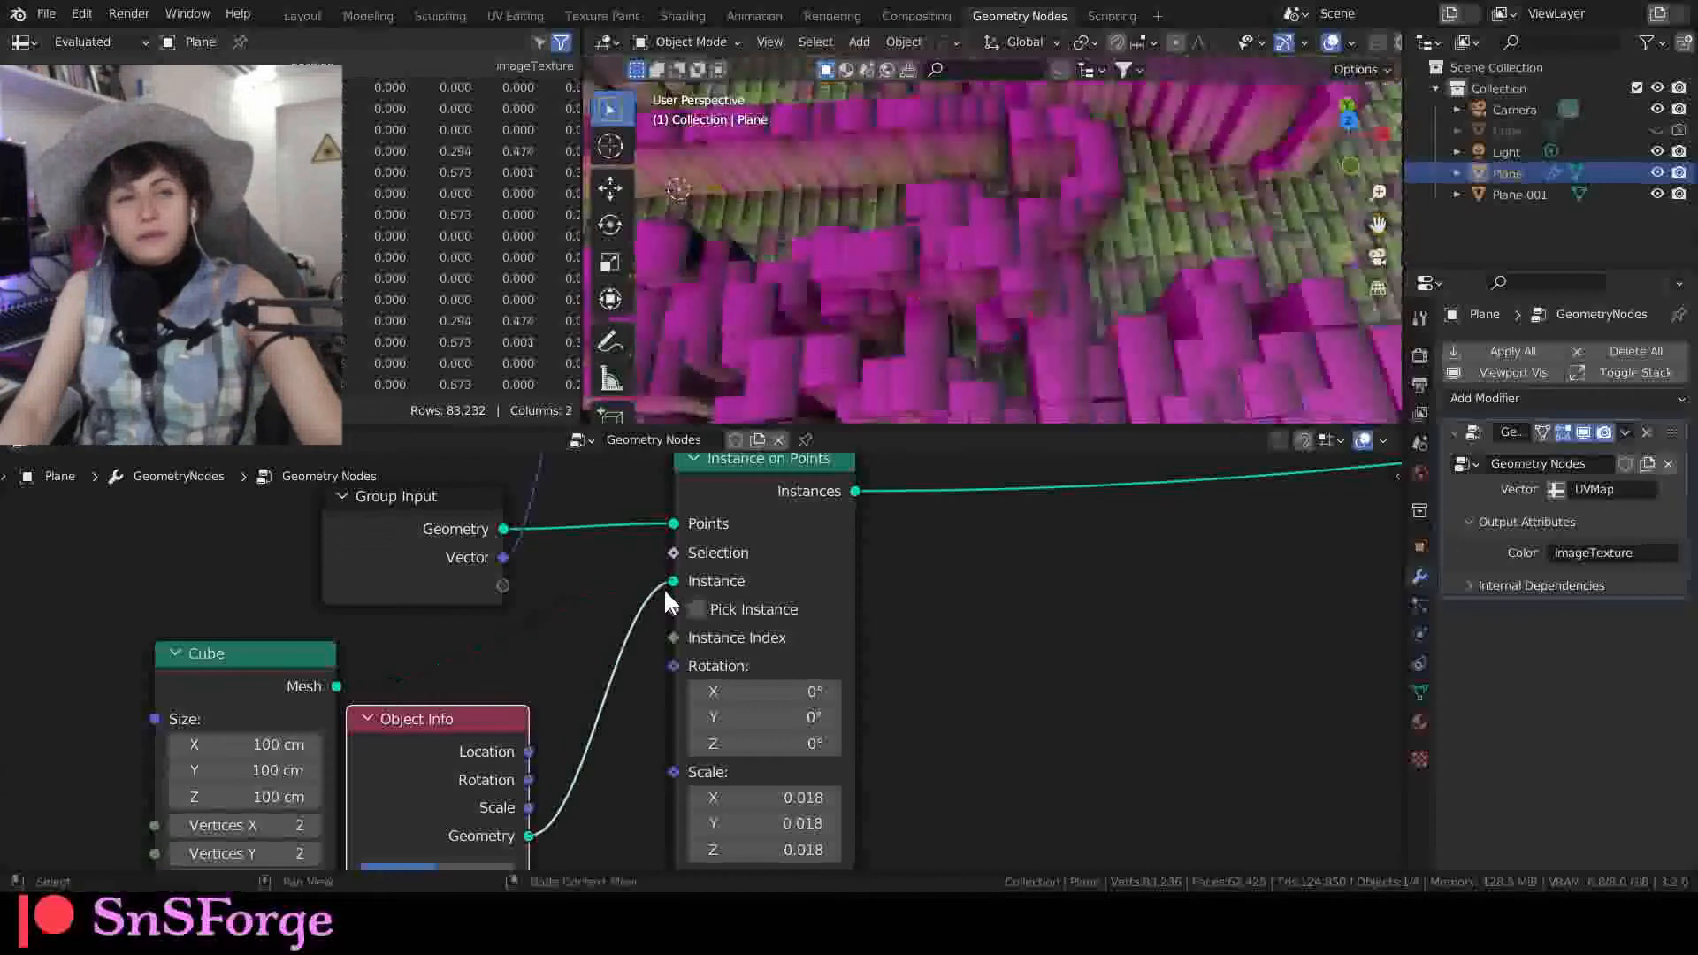
pyautogui.moveTo(771, 404); pyautogui.dragTo(871, 355, button='middle')
pyautogui.scroll(-3, 910, 273)
pyautogui.scroll(-1, 556, 744)
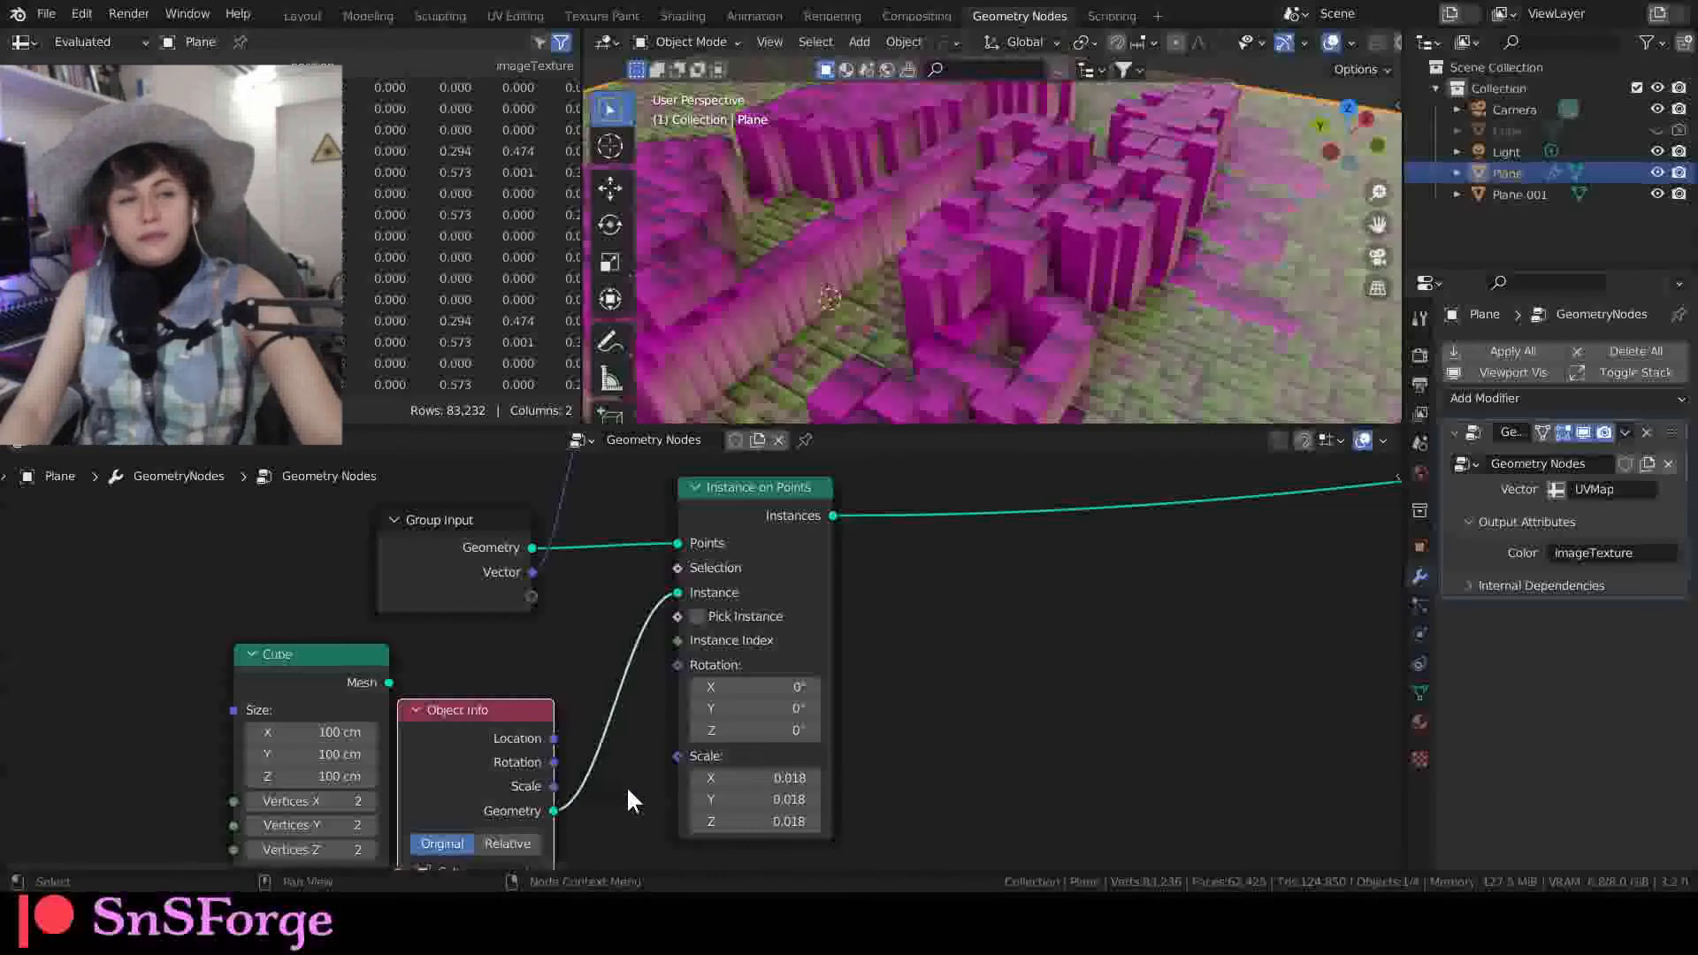
# Step: Try a scale of 0.001 on all three axes of Instance on Points and inspect the instances
pyautogui.moveTo(628, 790); pyautogui.dragTo(612, 775, button='middle')
pyautogui.scroll(-6, 847, 326)
pyautogui.moveTo(838, 322); pyautogui.dragTo(897, 272, button='middle')
pyautogui.scroll(6, 864, 280)
pyautogui.scroll(-5, 865, 282)
pyautogui.moveTo(741, 758); pyautogui.dragTo(742, 802)
pyautogui.write('0.00')
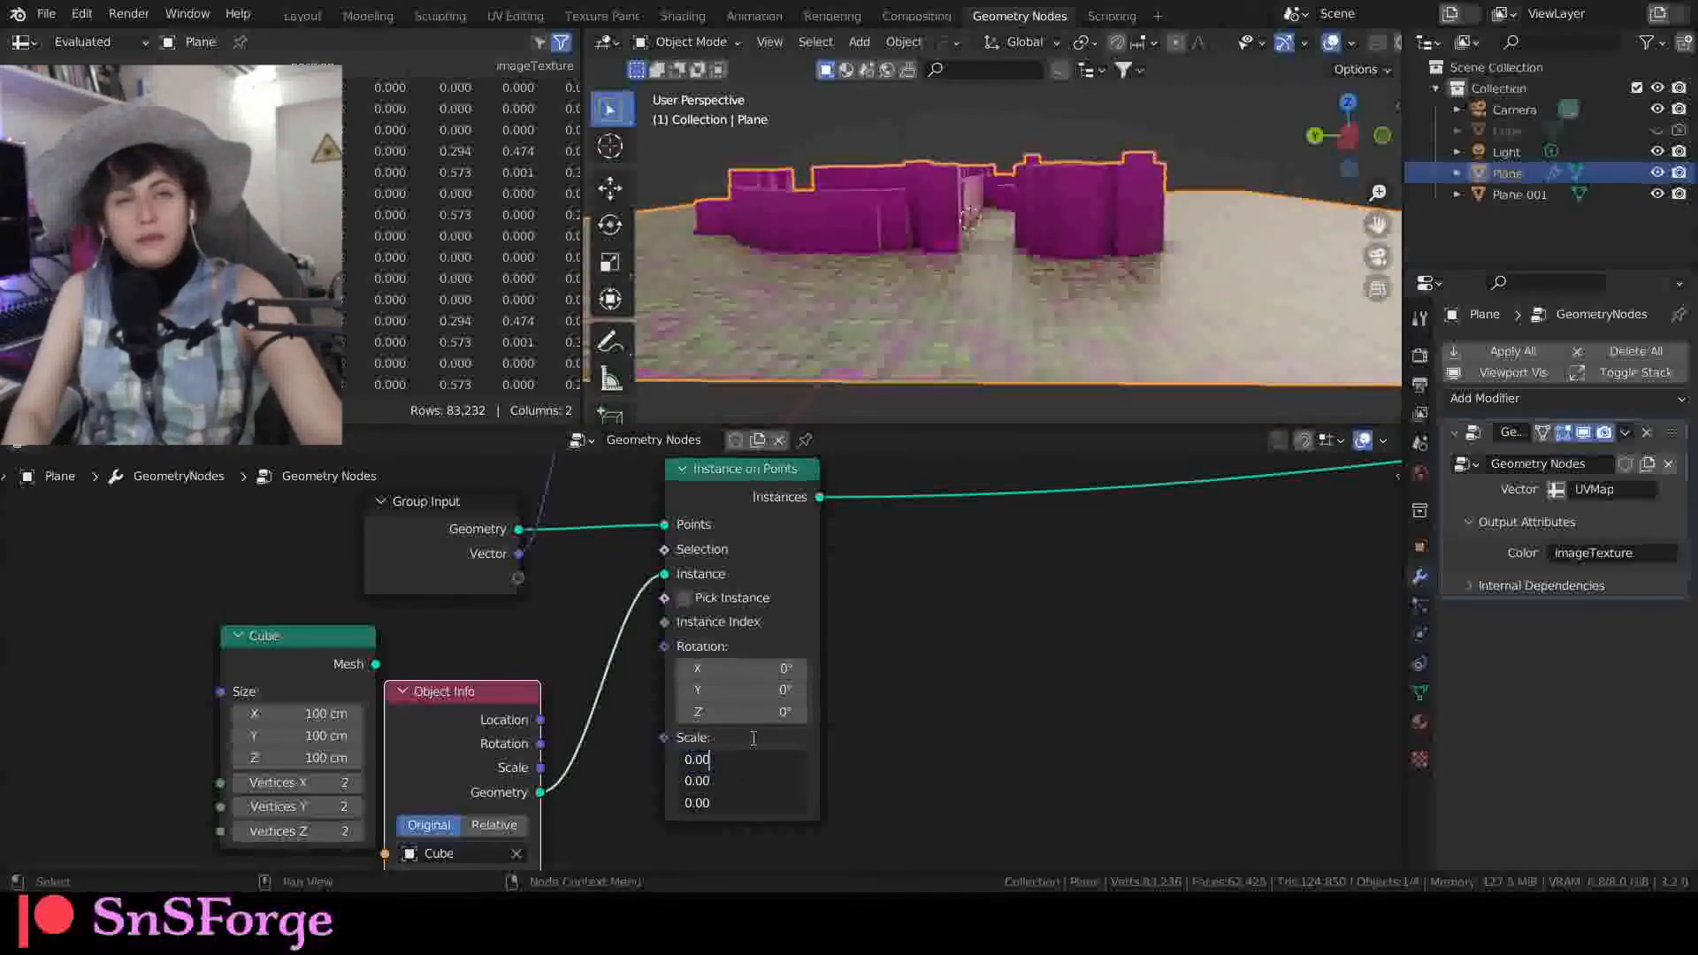
pyautogui.write('1')
pyautogui.press('Return')
pyautogui.scroll(4, 994, 216)
pyautogui.moveTo(994, 216); pyautogui.dragTo(970, 263, button='middle')
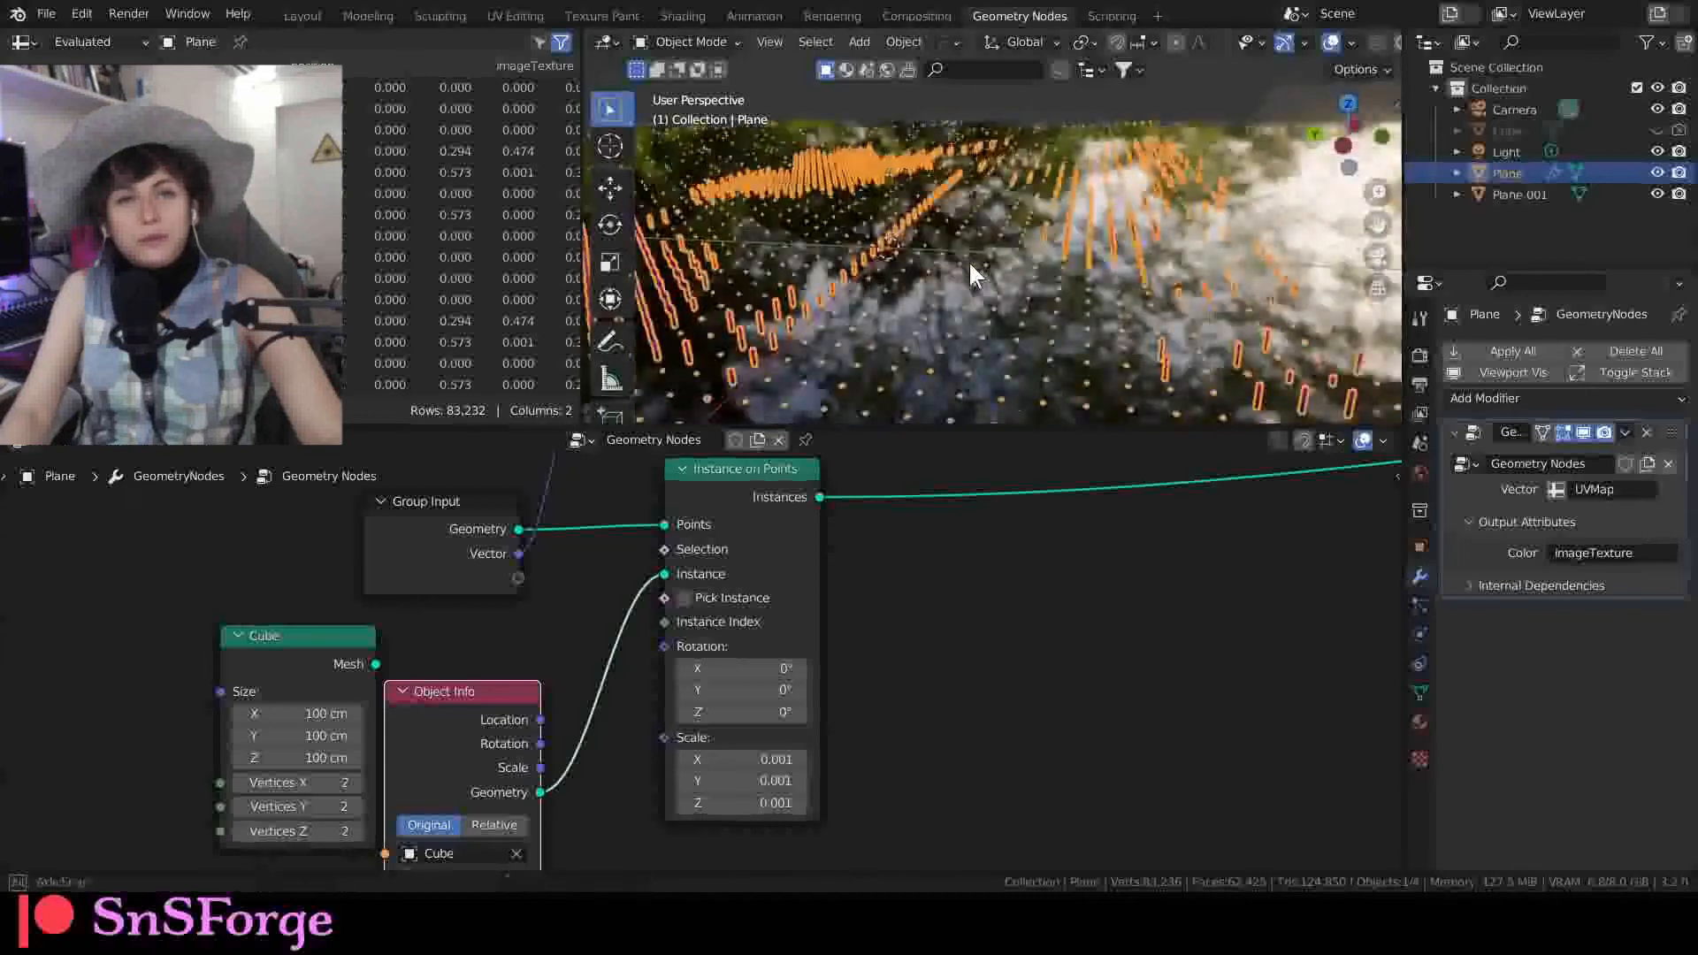
# Step: Set the Instance on Points scale to 0.01 on all three axes and check the cube spacing
pyautogui.moveTo(741, 758); pyautogui.dragTo(741, 802)
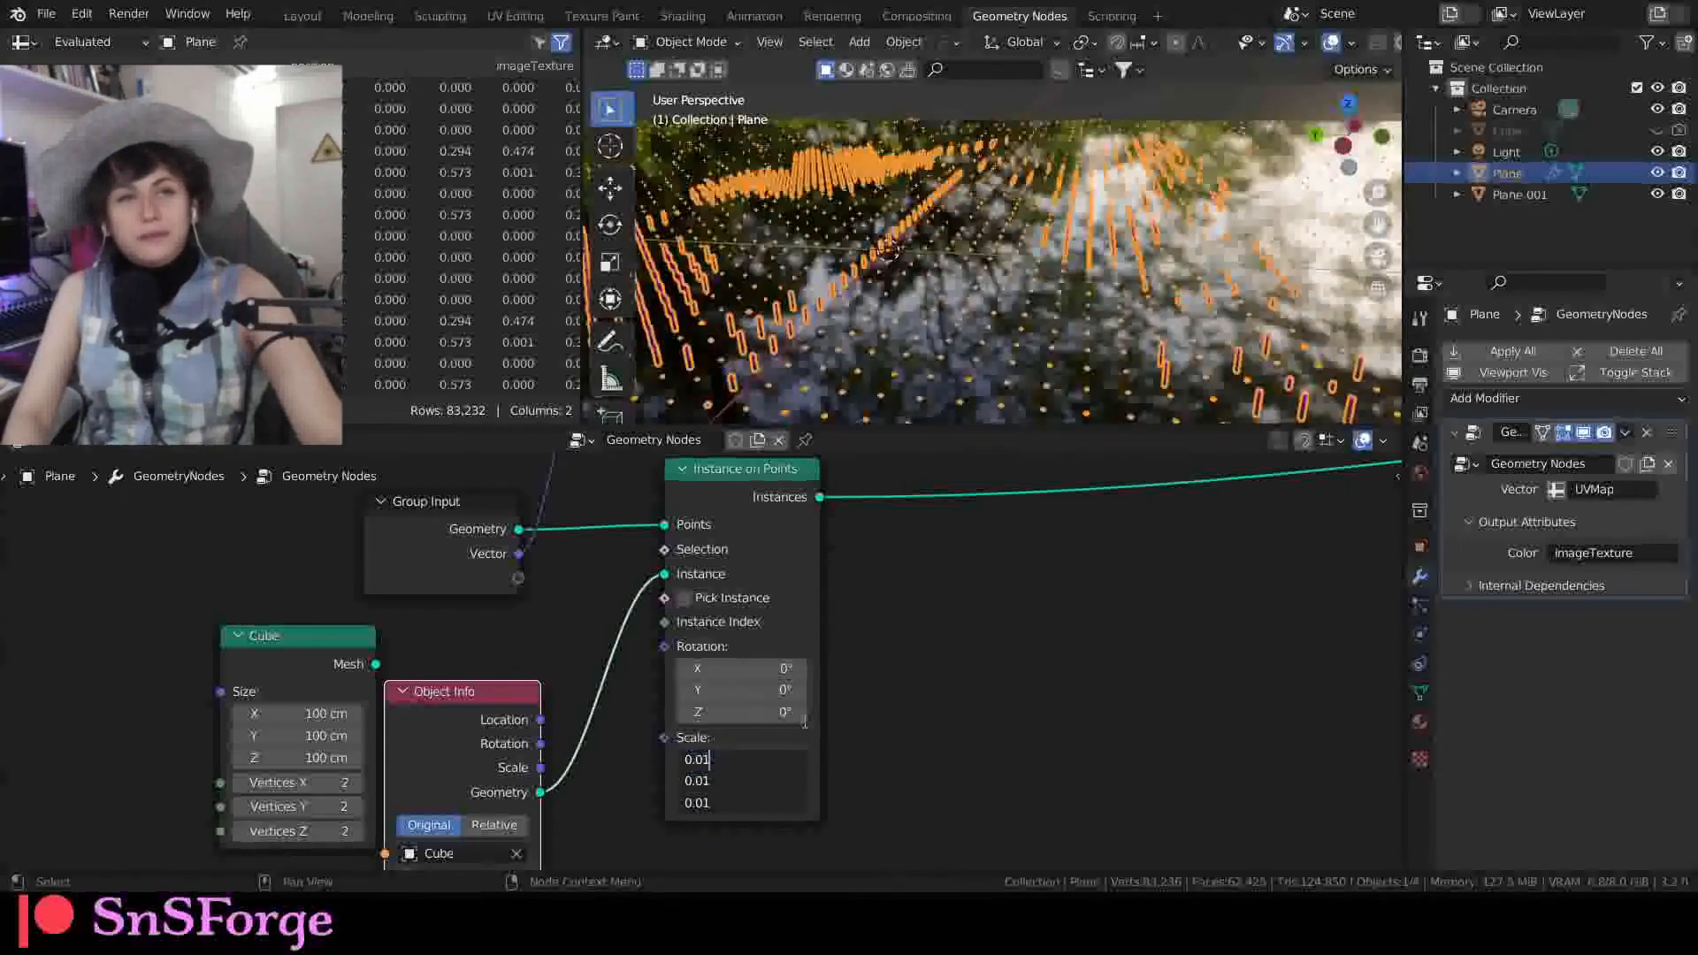
pyautogui.press('Return')
pyautogui.moveTo(925, 351); pyautogui.dragTo(973, 308, button='middle')
pyautogui.scroll(3, 867, 363)
pyautogui.scroll(-5, 826, 276)
pyautogui.scroll(-4, 978, 290)
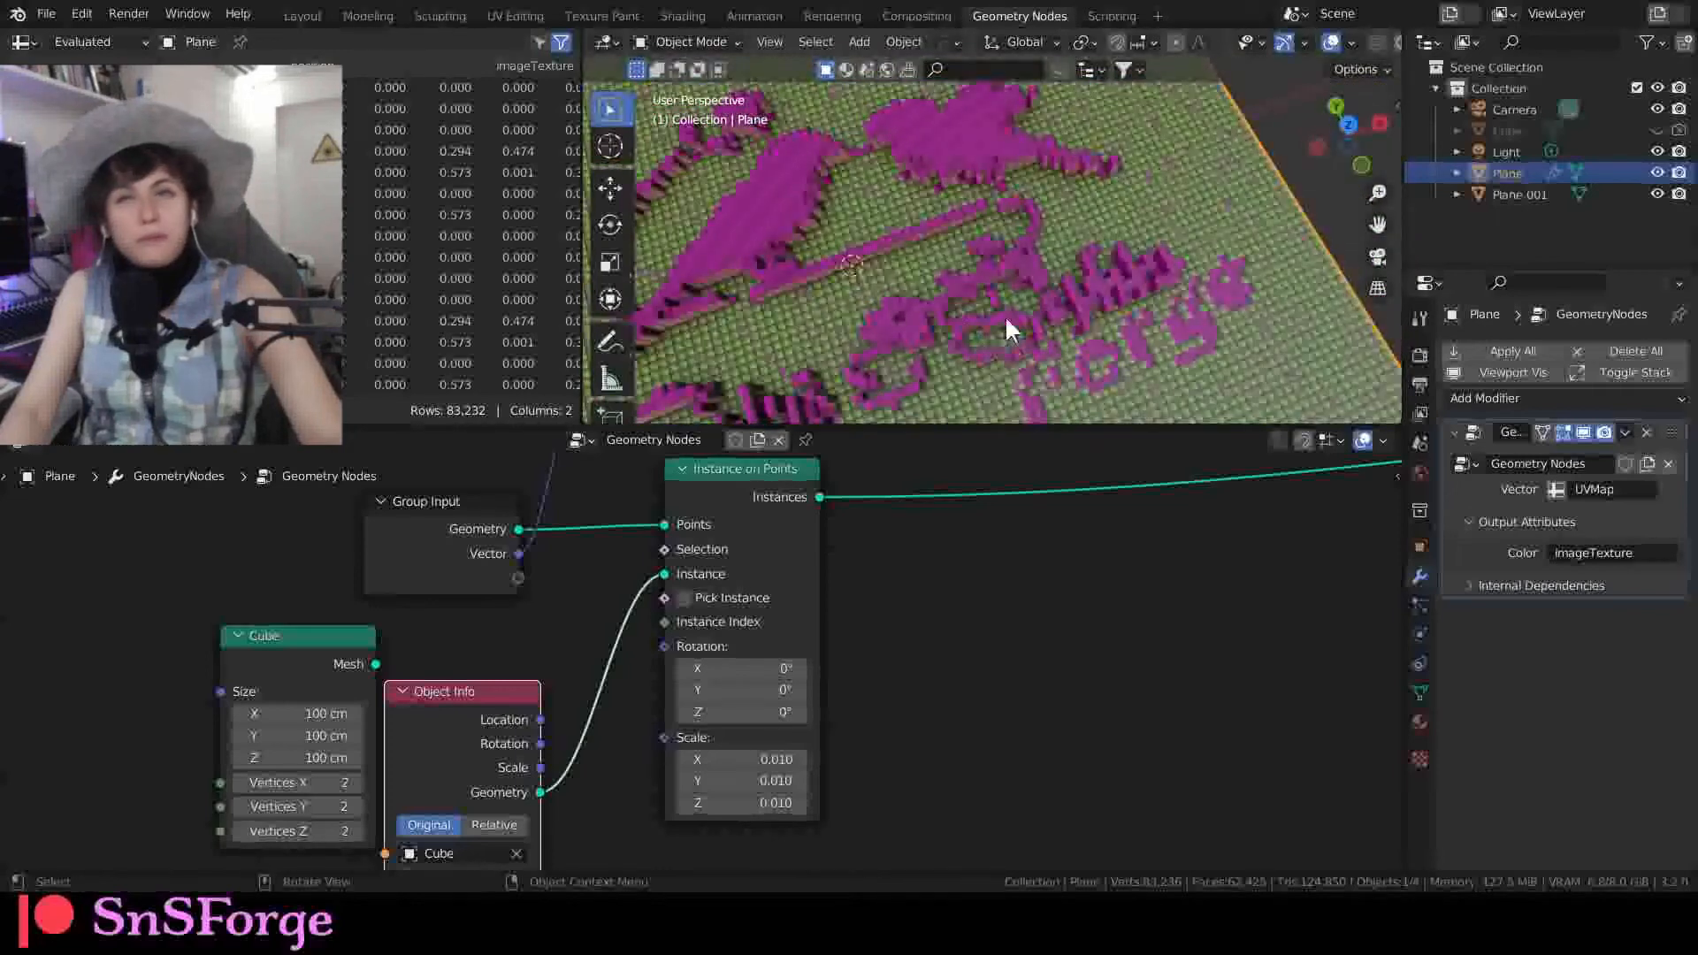
# Step: Switch to the Layout workspace, inspect the grid, unhide the source Cube object, and select and frame it
pyautogui.click(309, 17)
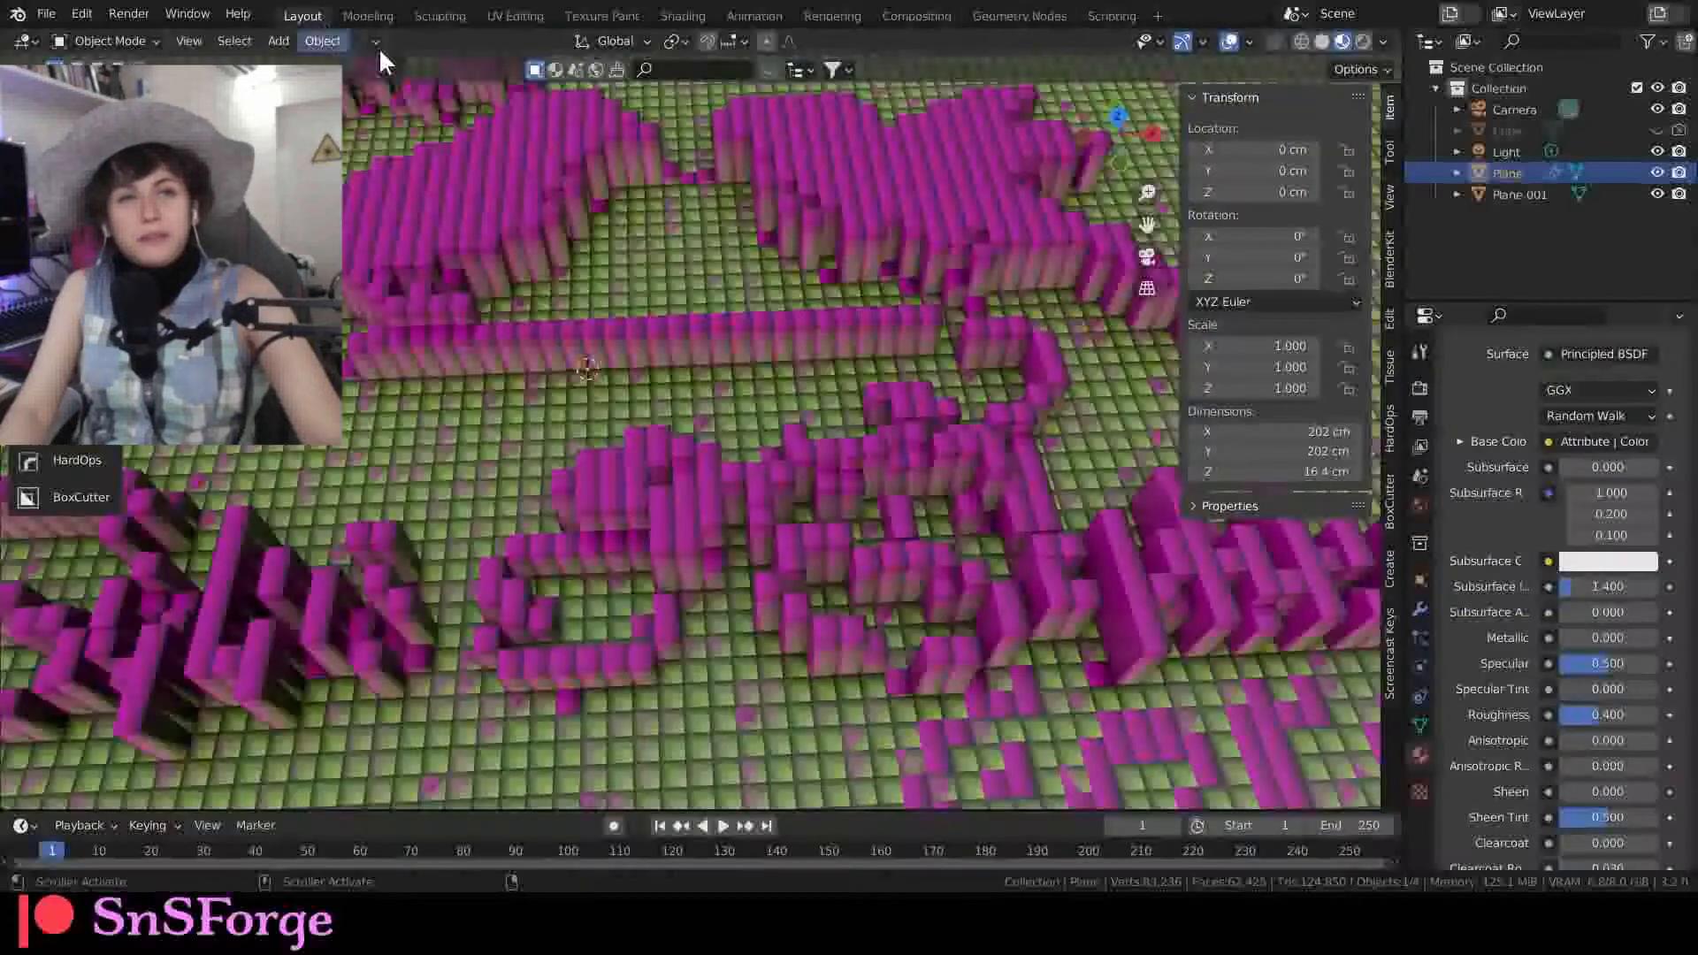
pyautogui.moveTo(563, 336); pyautogui.dragTo(674, 304, button='middle')
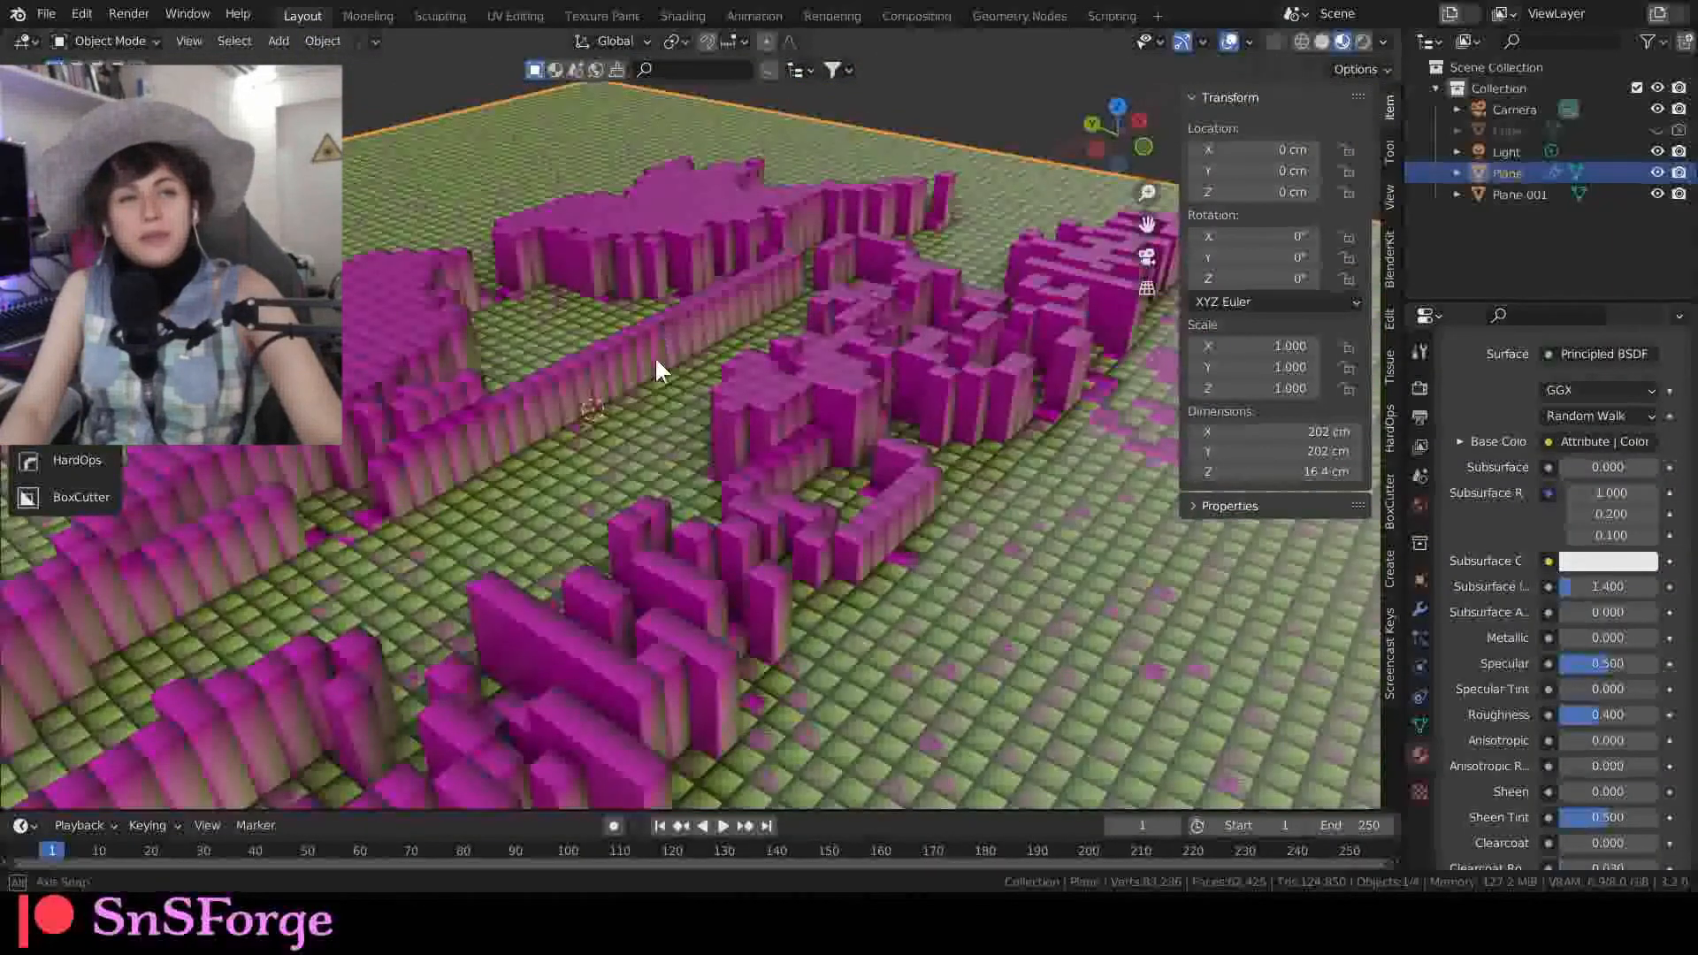
pyautogui.scroll(-8, 637, 389)
pyautogui.moveTo(625, 409); pyautogui.dragTo(648, 376, button='middle')
pyautogui.scroll(3, 648, 376)
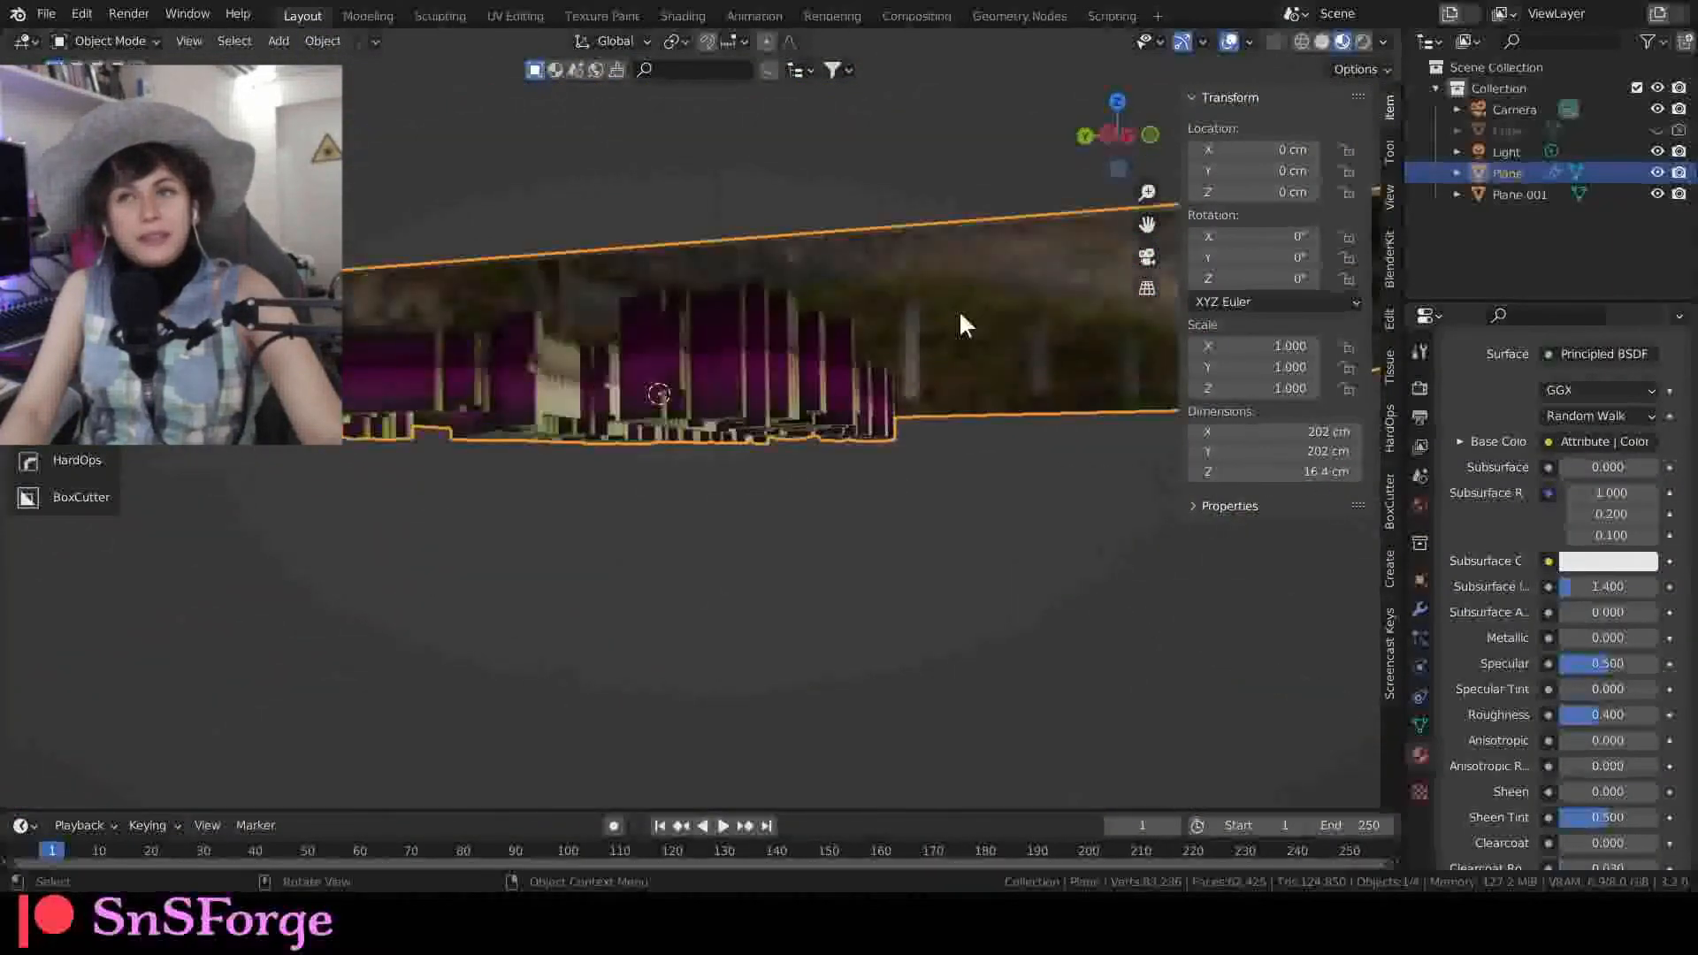
pyautogui.click(1658, 131)
pyautogui.moveTo(881, 451); pyautogui.dragTo(826, 504, button='middle')
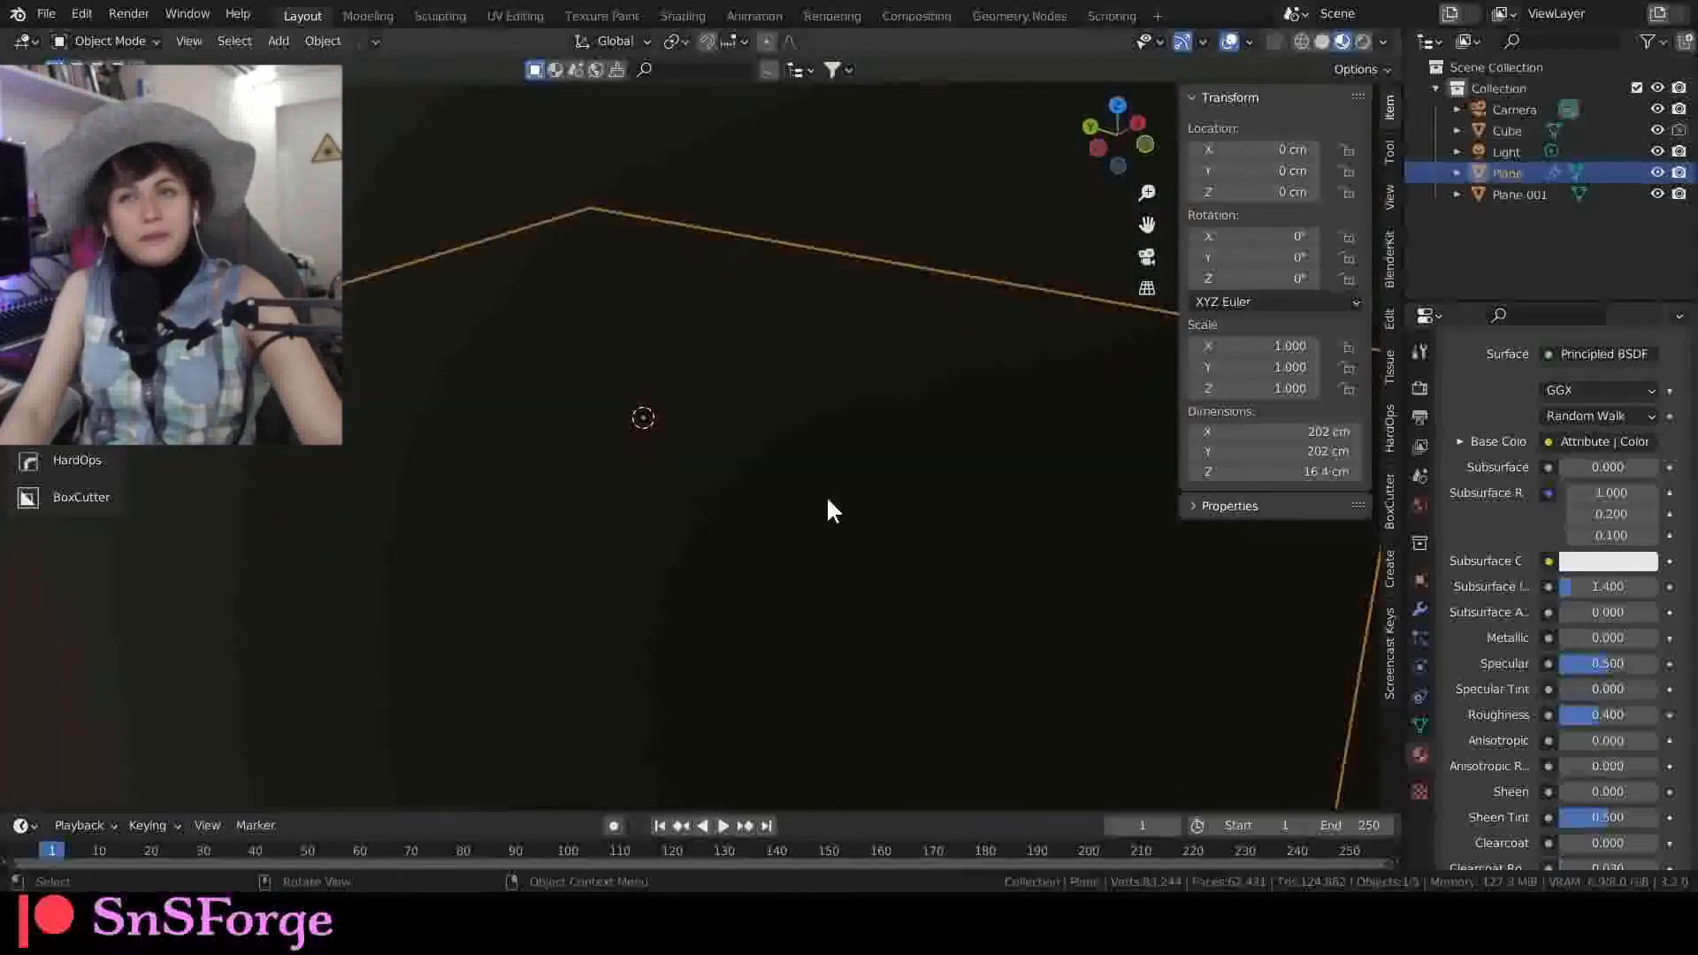
pyautogui.click(1509, 130)
pyautogui.press('KP_Decimal')
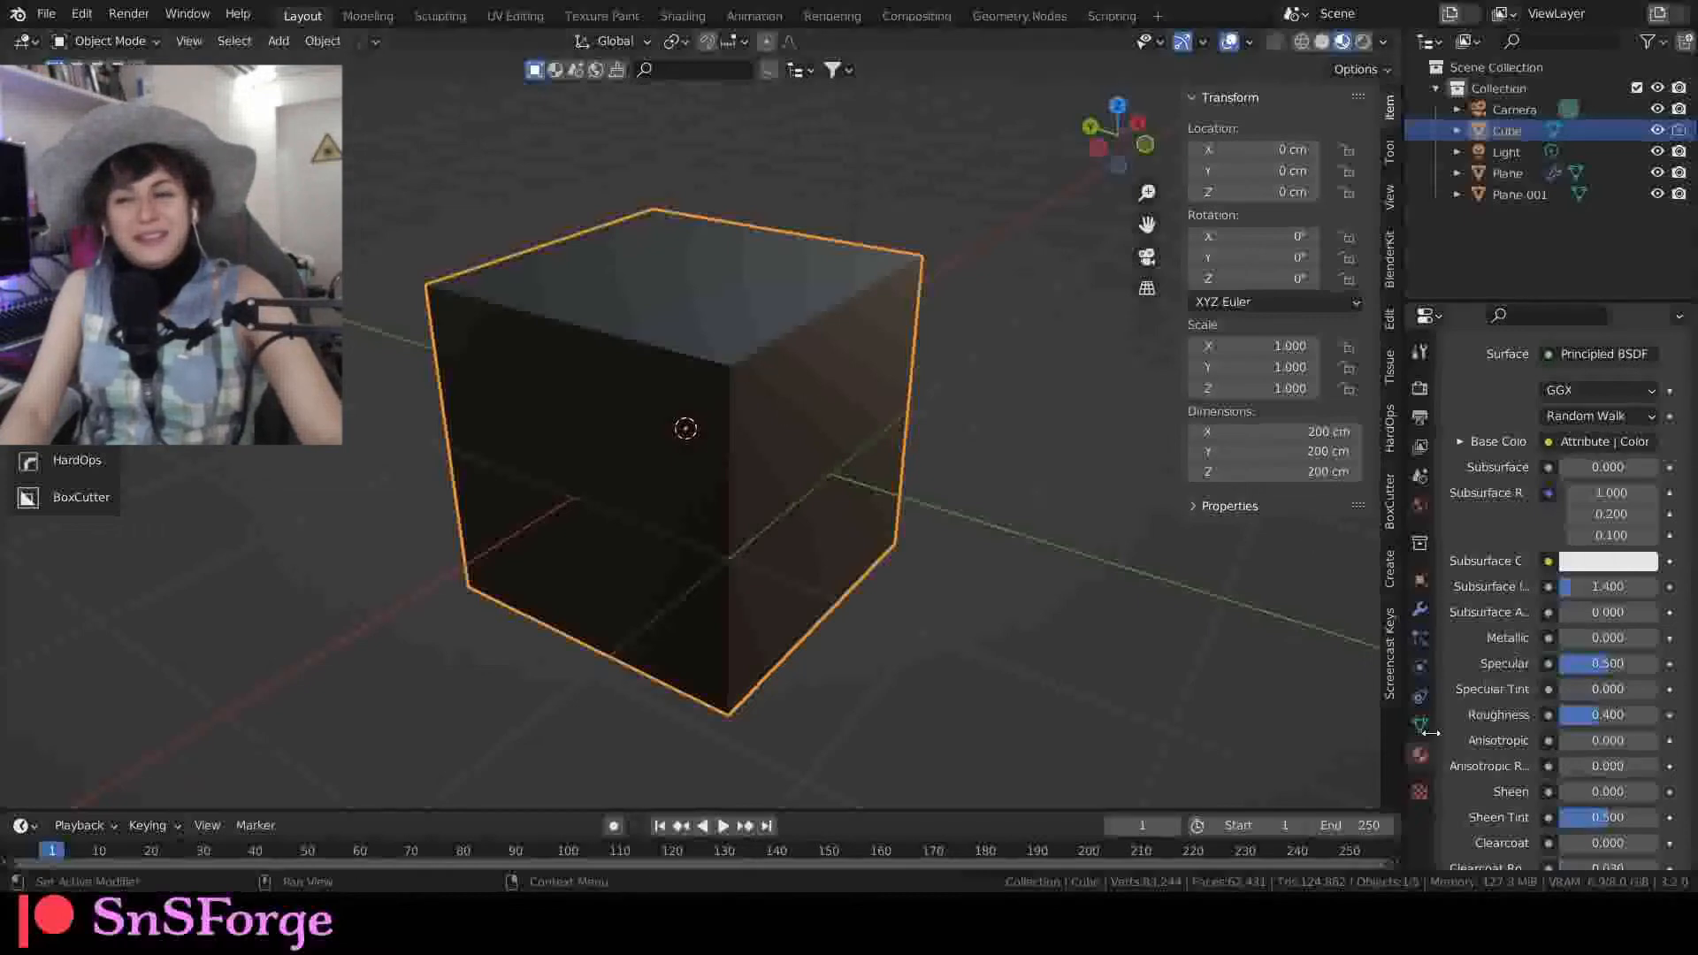
# Step: Remove the source Cube's material slot, hide the cube, and inspect the instanced grid up close
pyautogui.scroll(4, 1484, 618)
pyautogui.scroll(3, 1484, 633)
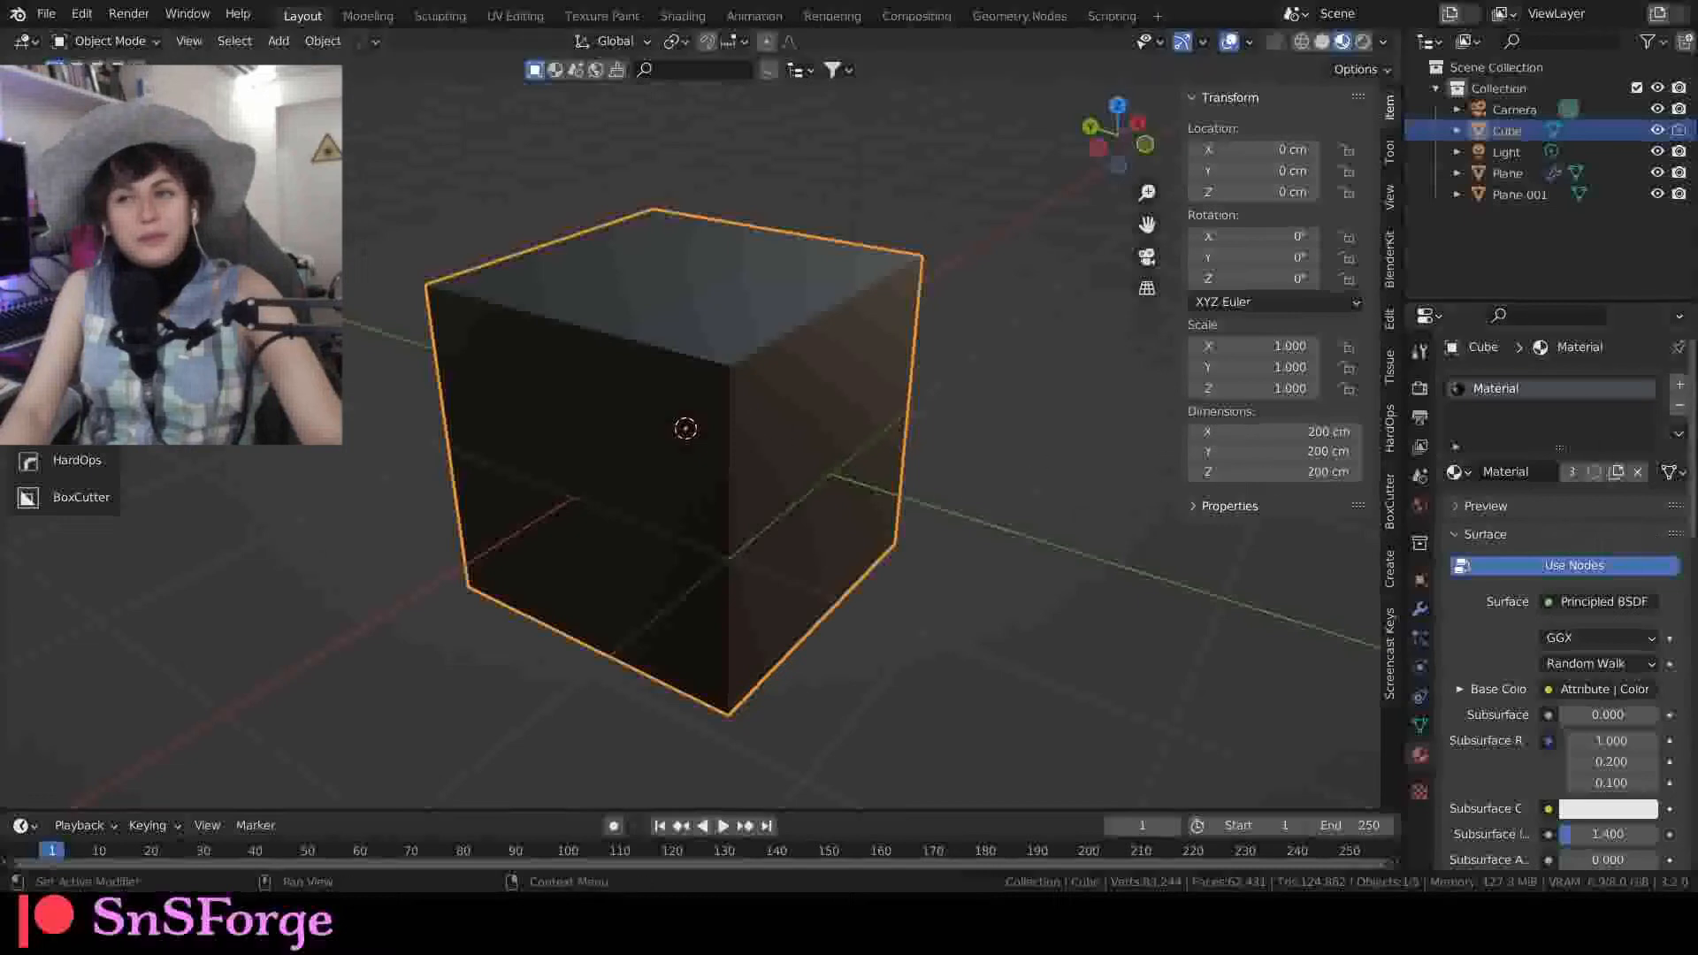
pyautogui.click(1678, 405)
pyautogui.click(1656, 130)
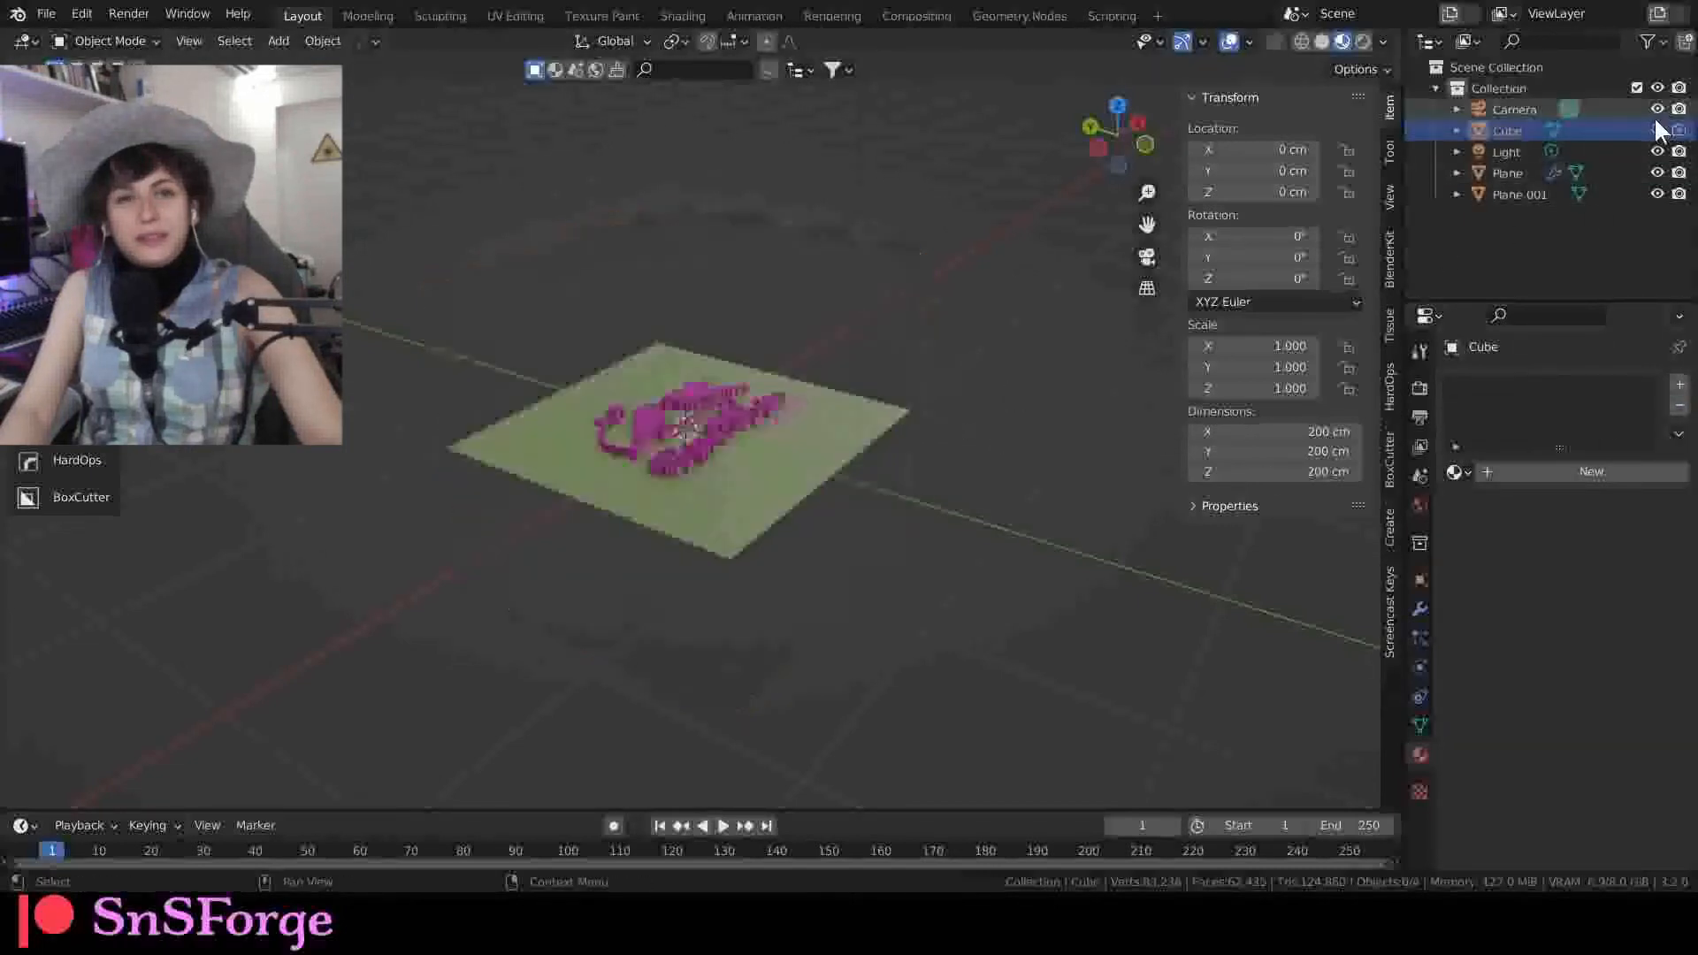
pyautogui.scroll(6, 782, 445)
pyautogui.moveTo(782, 445); pyautogui.dragTo(699, 453, button='middle')
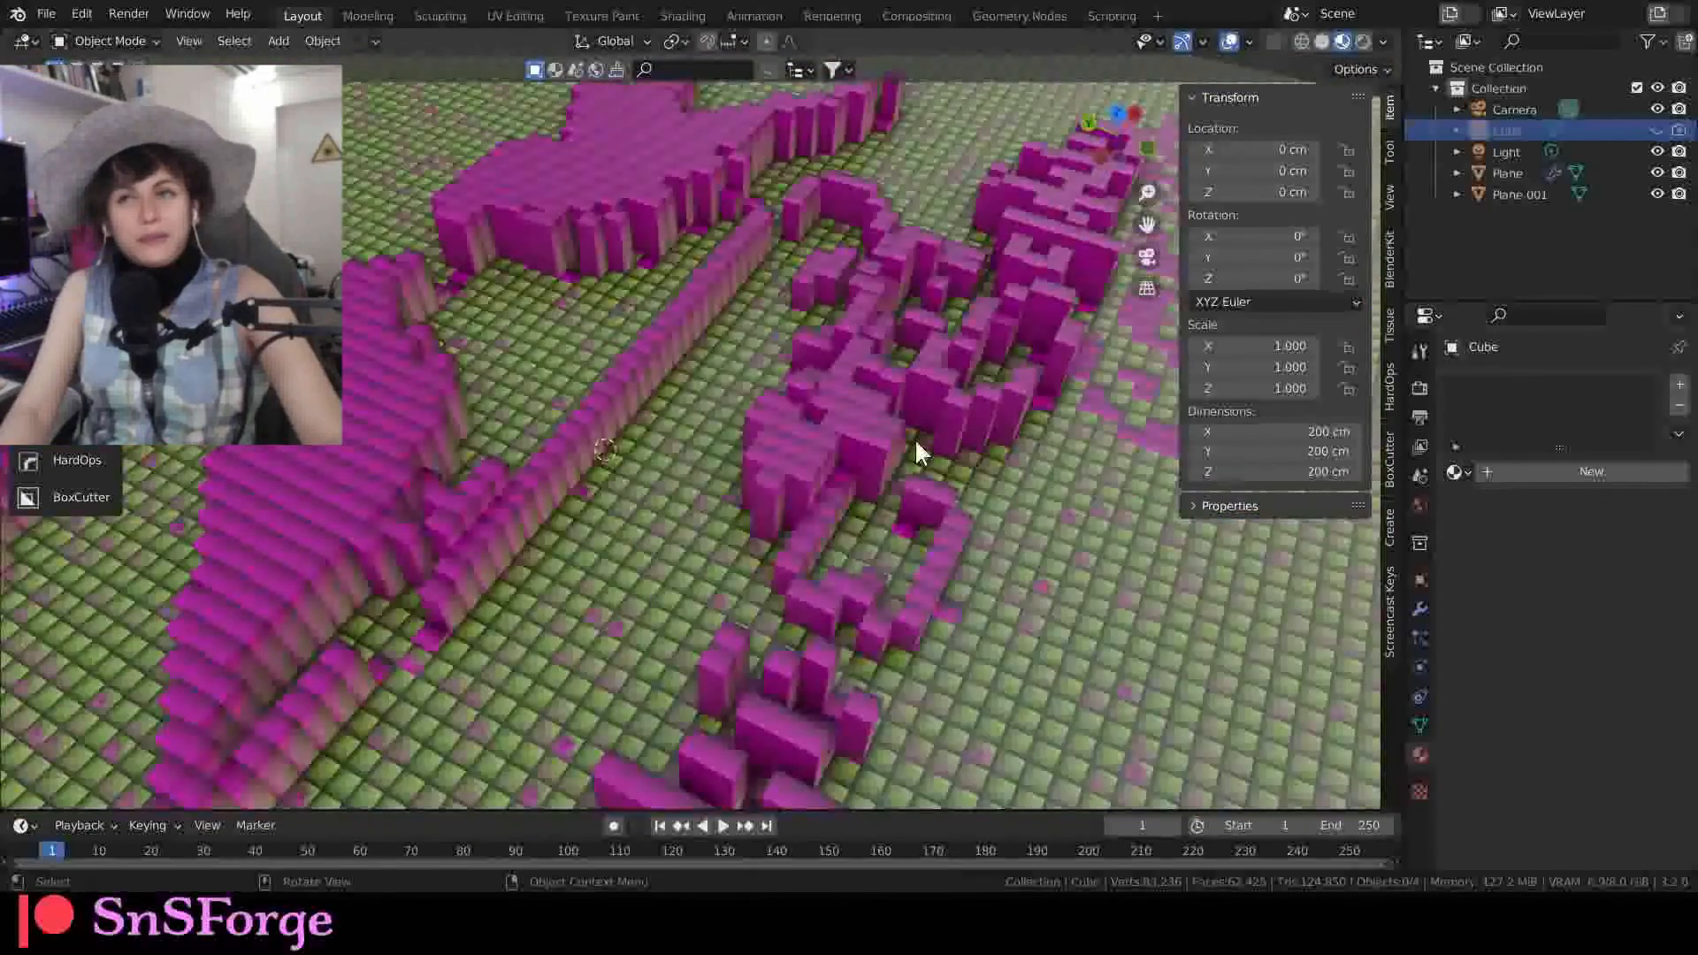
# Step: Unhide the source Cube, delete its UVMap, and check the logo colors on the instanced cubes
pyautogui.click(1657, 130)
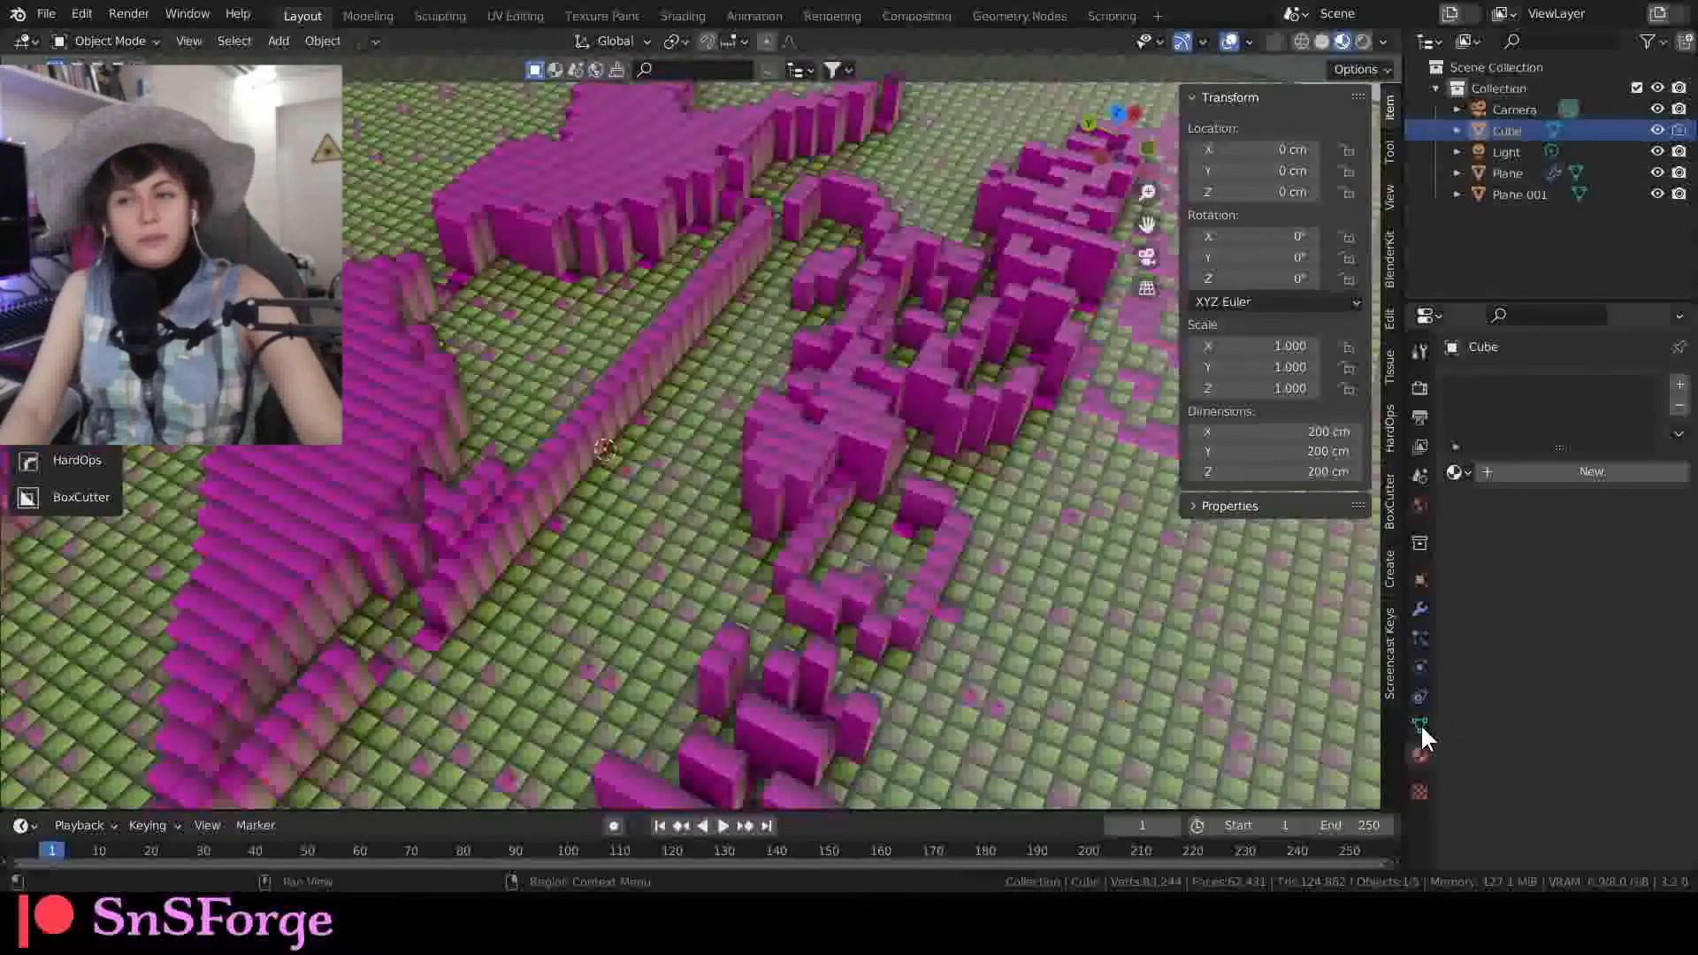
pyautogui.click(1420, 726)
pyautogui.click(1467, 673)
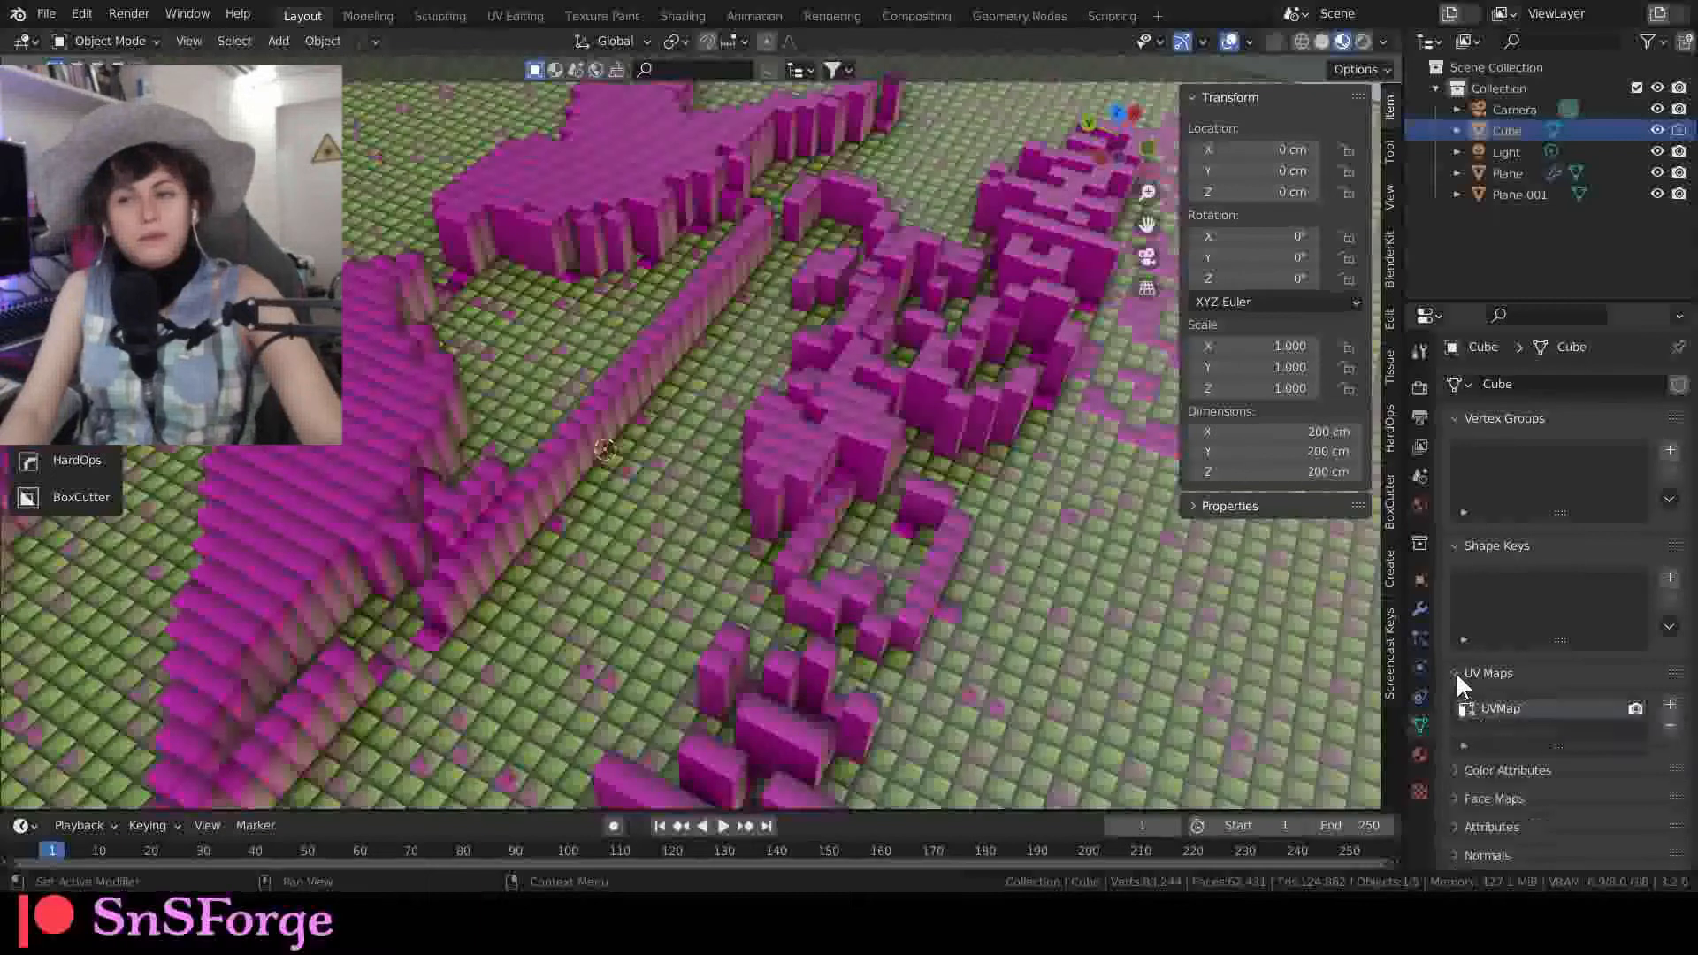
pyautogui.click(1671, 728)
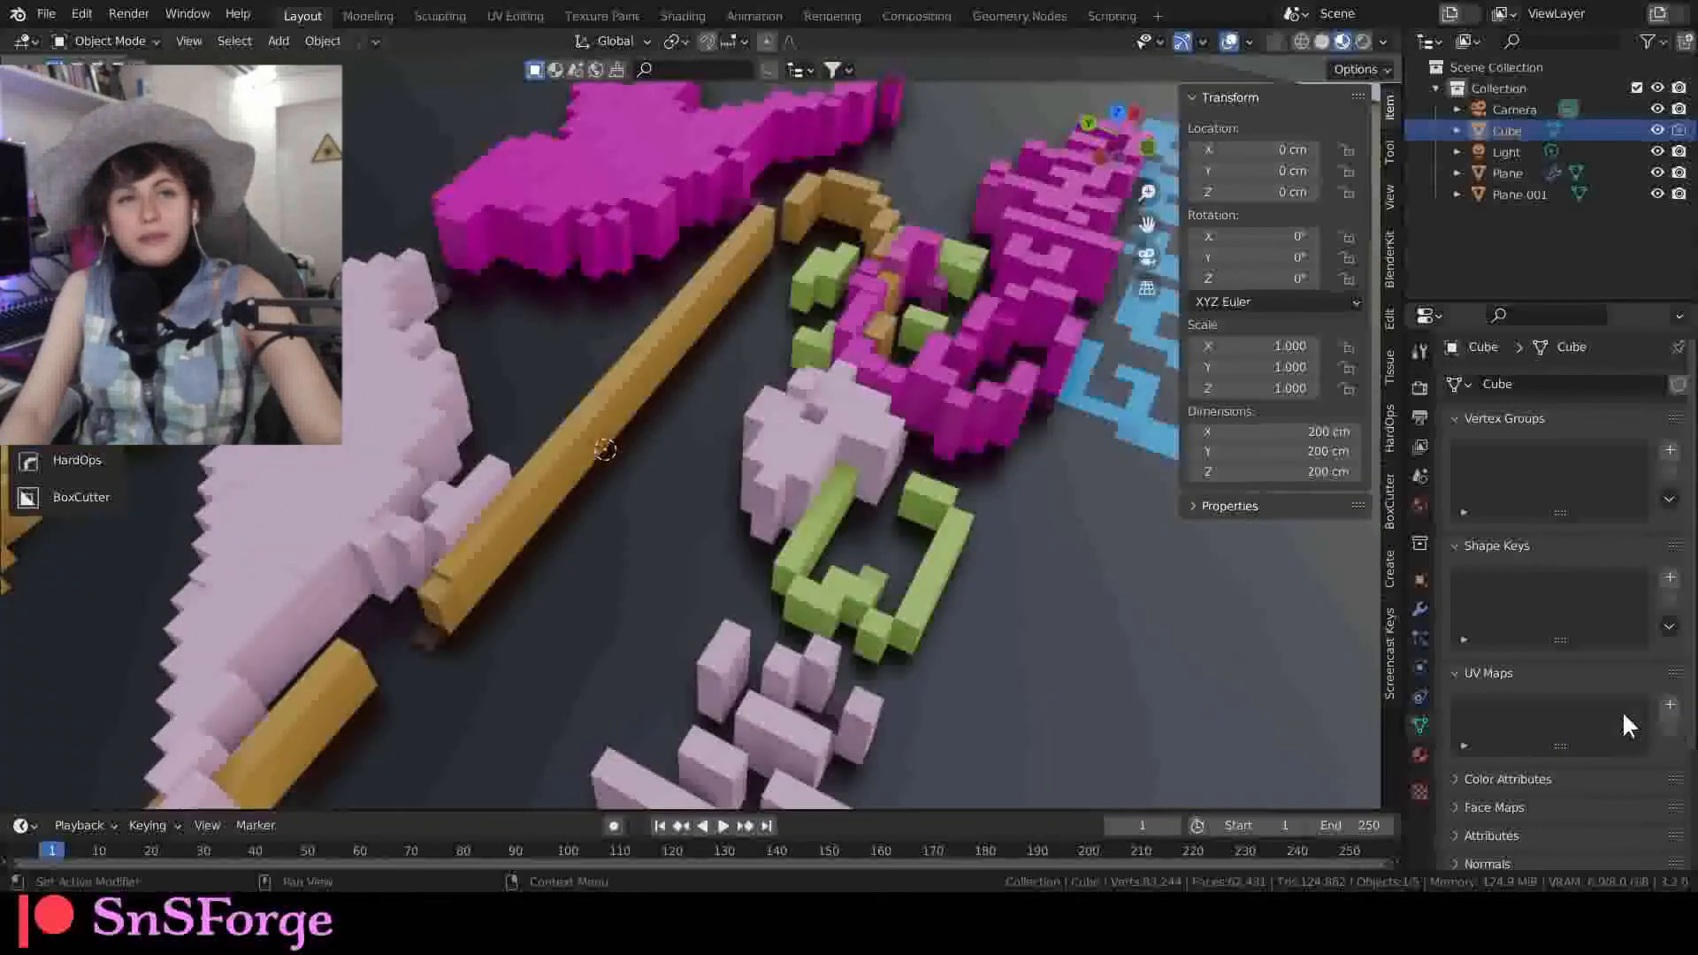
pyautogui.moveTo(952, 588); pyautogui.dragTo(762, 592, button='middle')
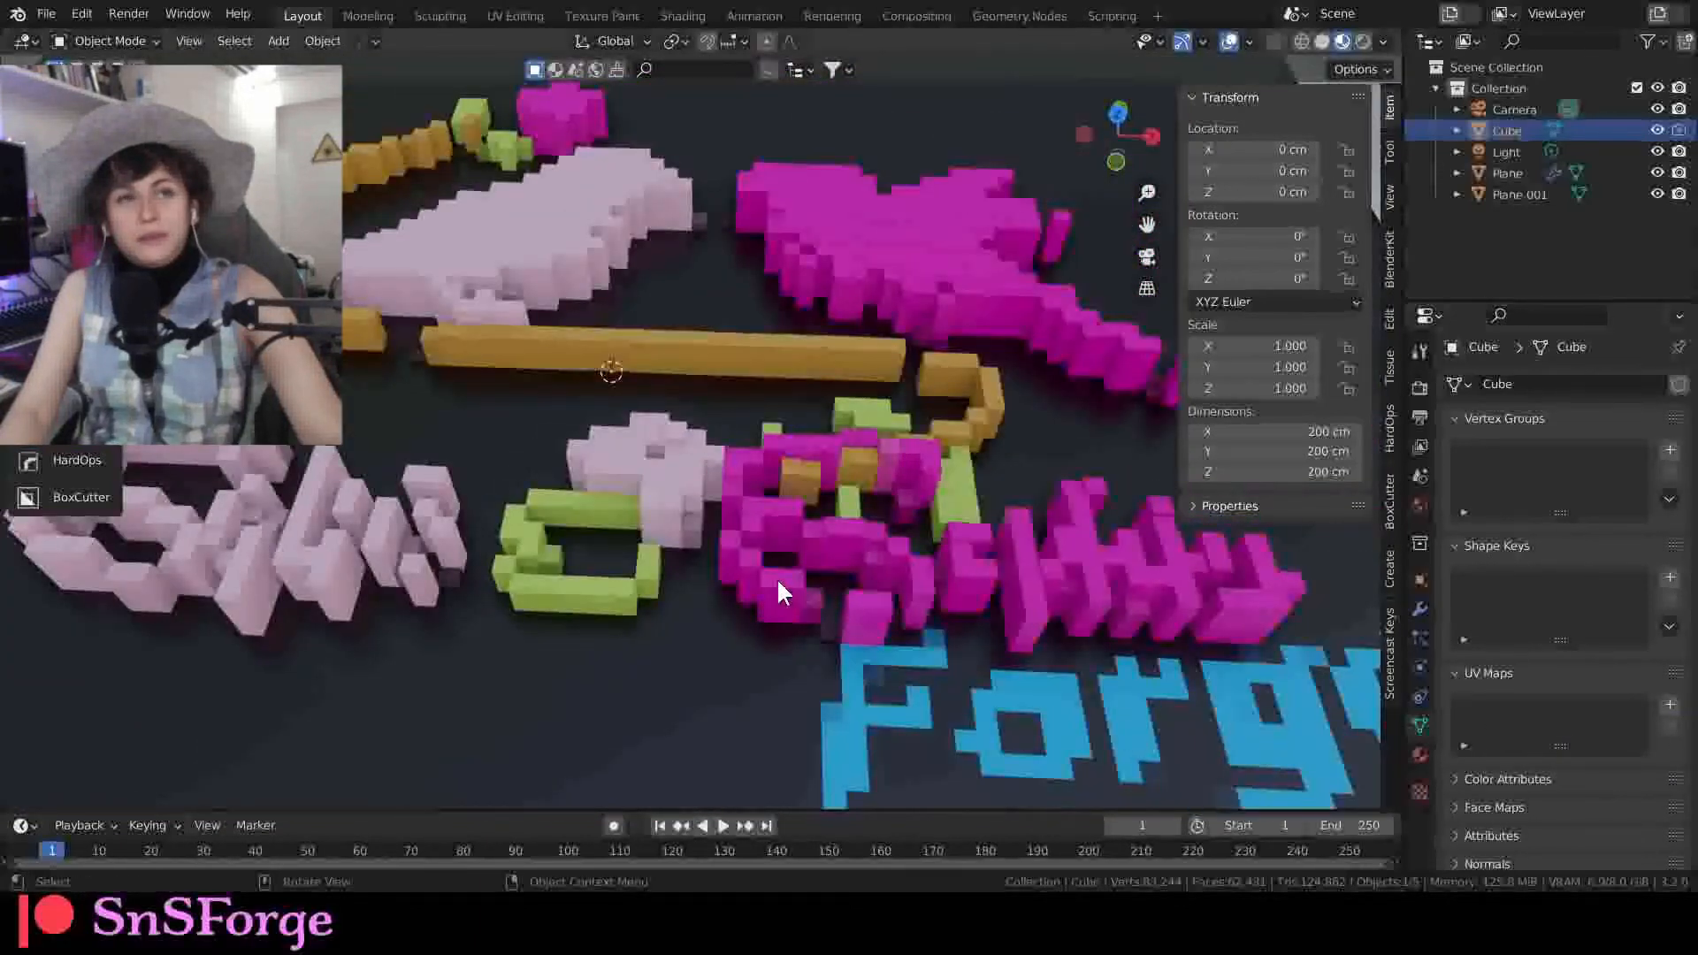
# Step: Set the source Cube's Z location to -200 cm so it sits below the instanced grid
pyautogui.moveTo(733, 527); pyautogui.dragTo(796, 451, button='middle')
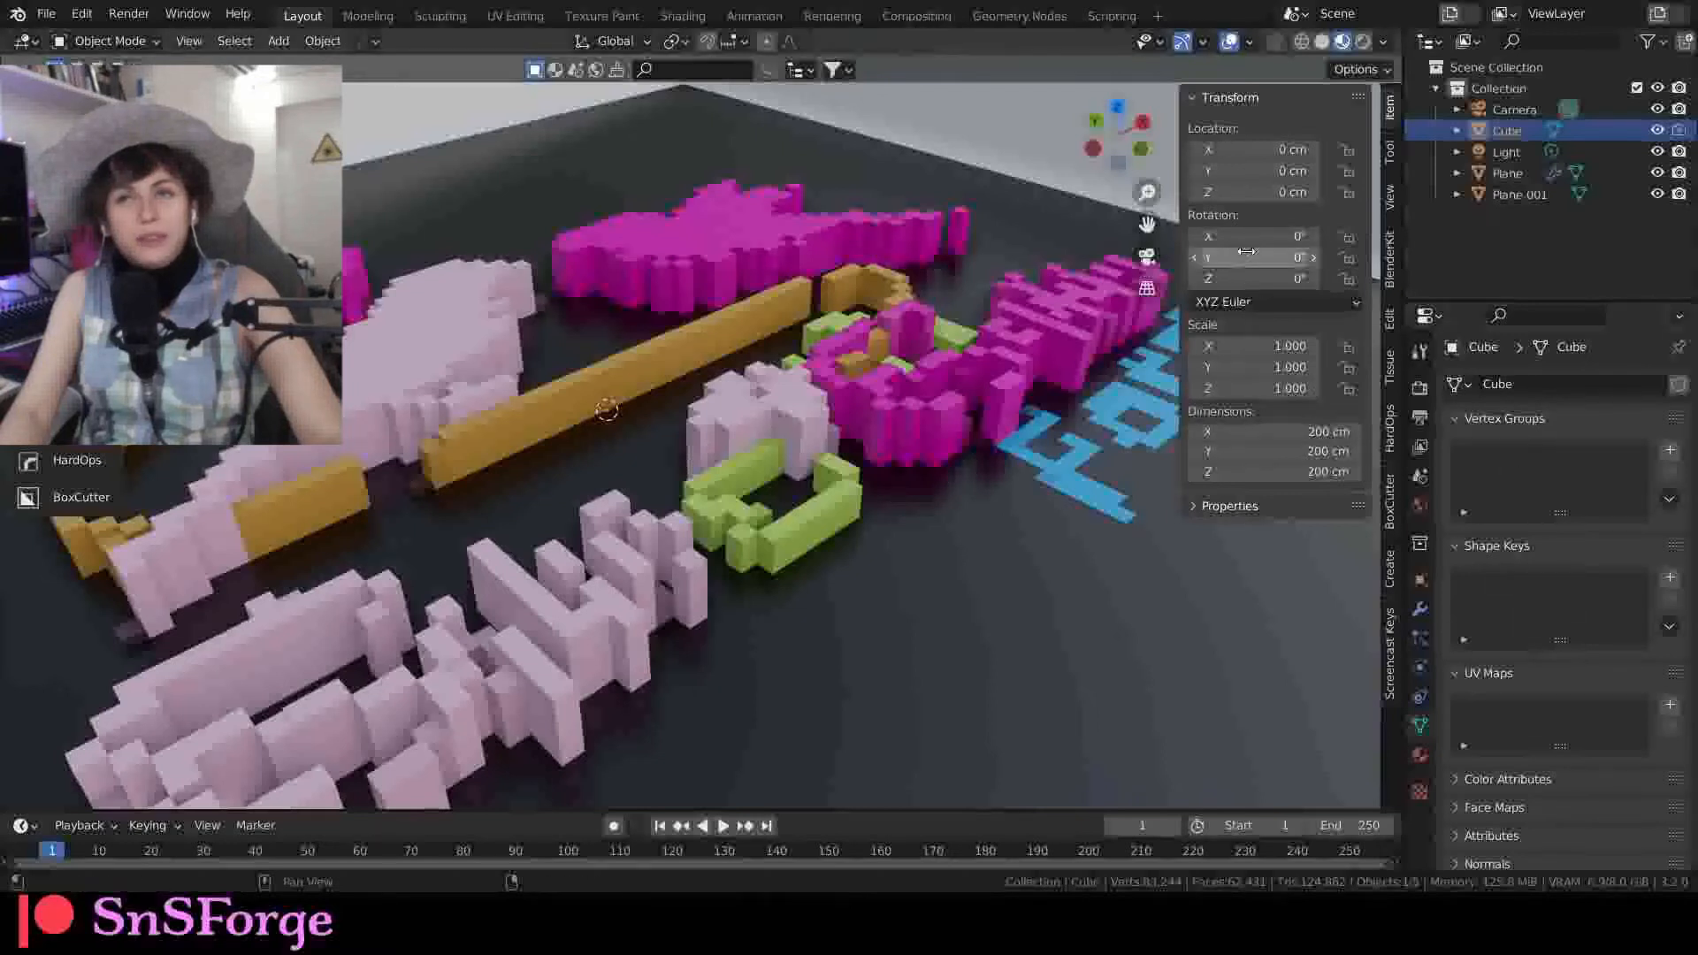
pyautogui.scroll(-3, 680, 399)
pyautogui.scroll(-5, 677, 400)
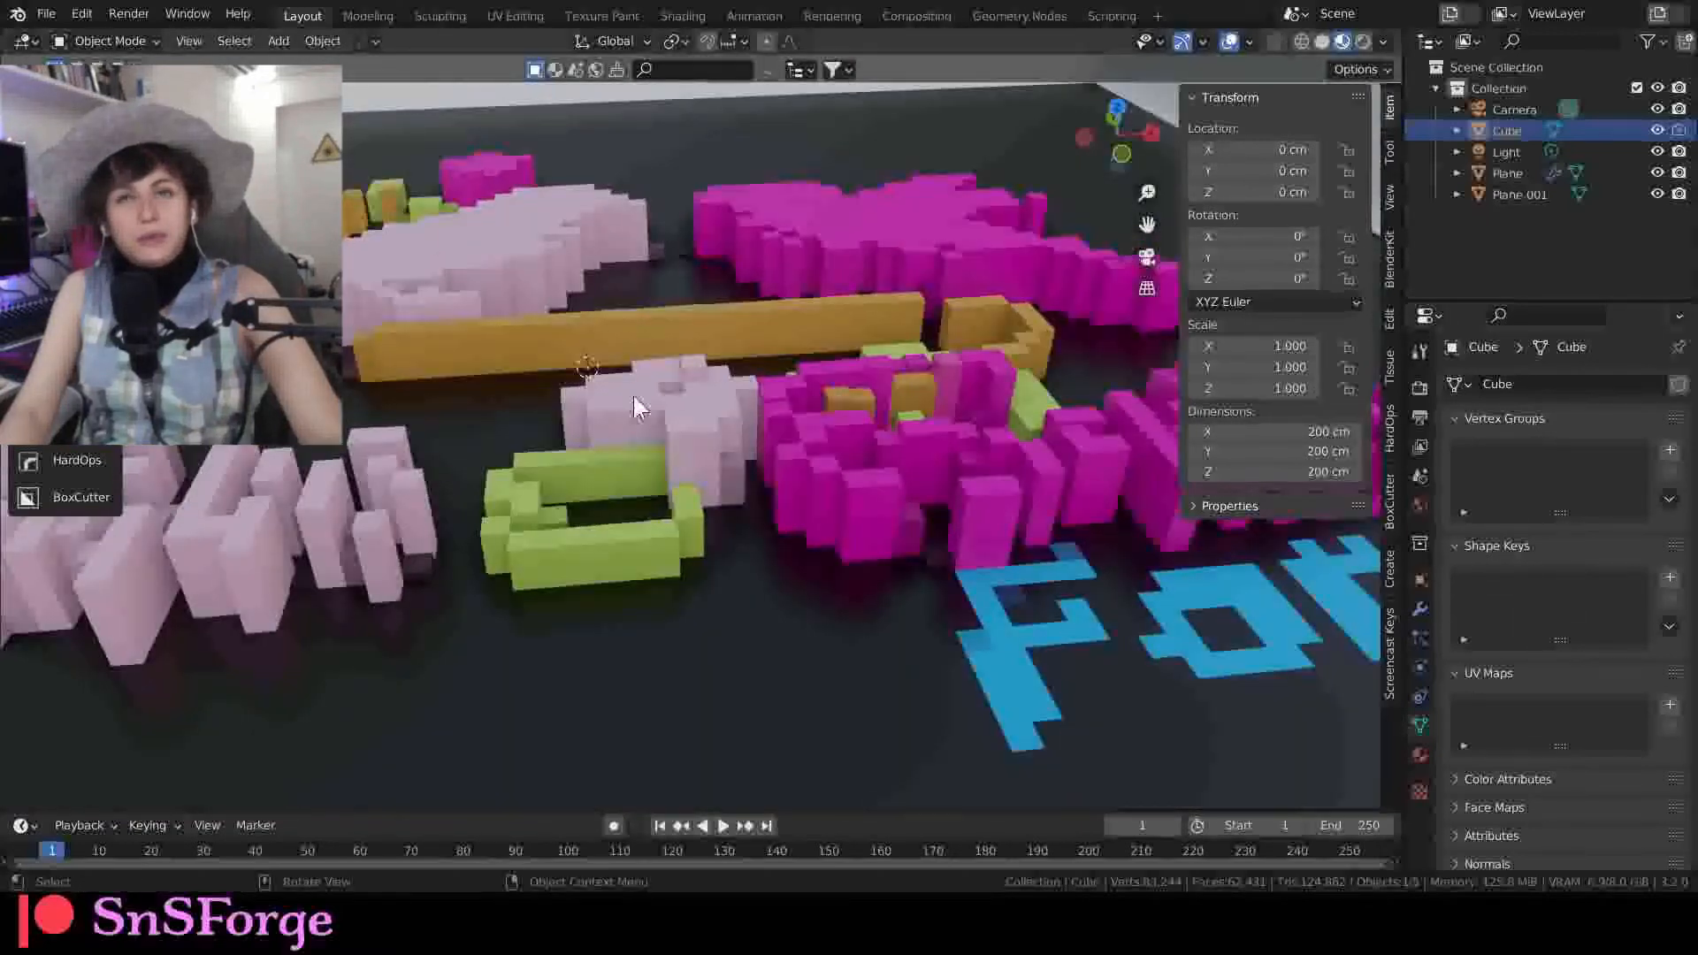
pyautogui.click(1267, 193)
pyautogui.press('BackSpace')
pyautogui.write('-200')
pyautogui.press('Return')
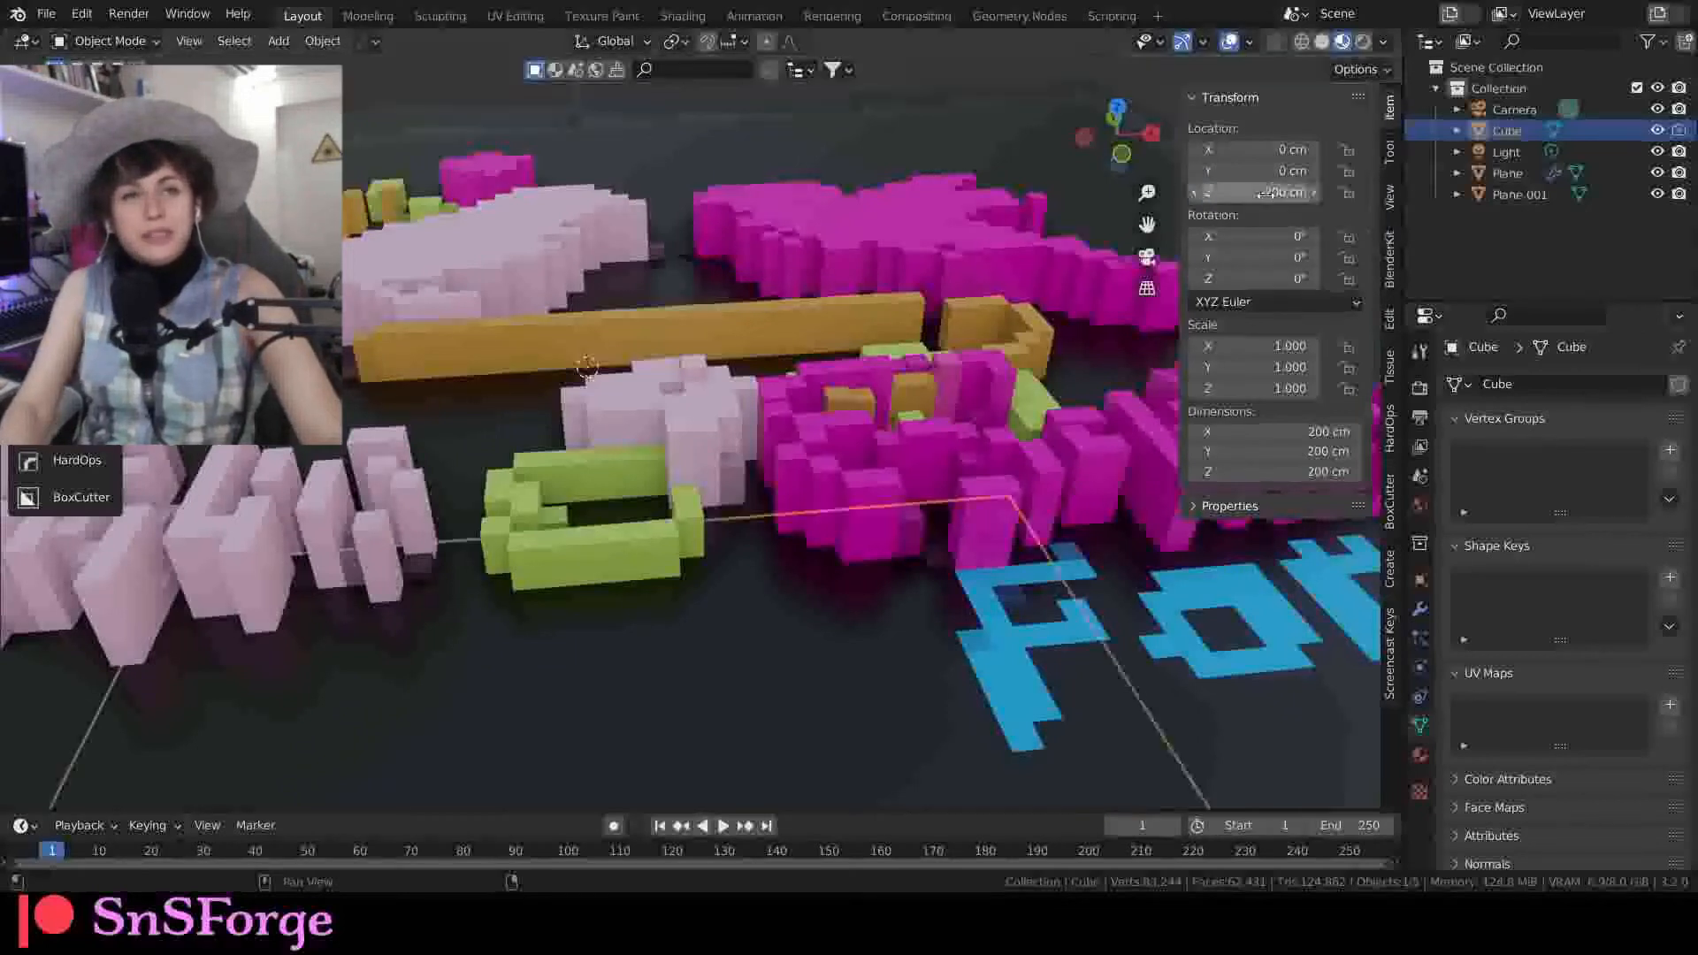
pyautogui.moveTo(677, 334); pyautogui.dragTo(759, 598, button='middle')
pyautogui.scroll(-6, 659, 367)
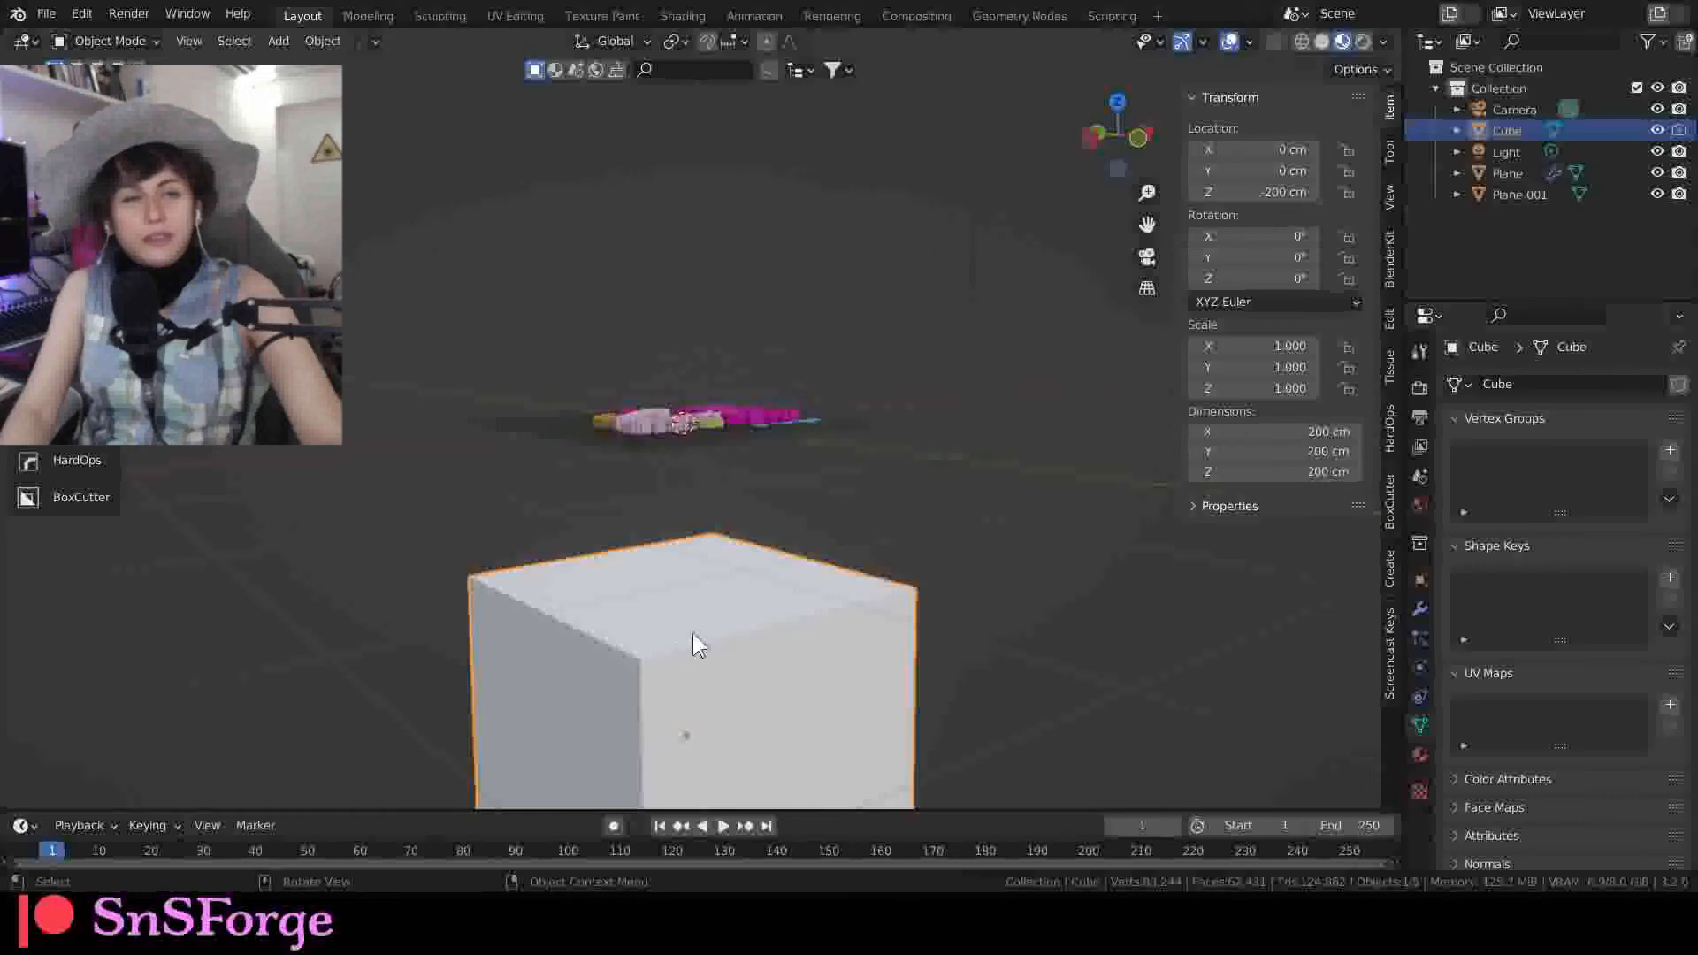
# Step: Add a Bevel modifier to the source Cube
pyautogui.press('Tab')
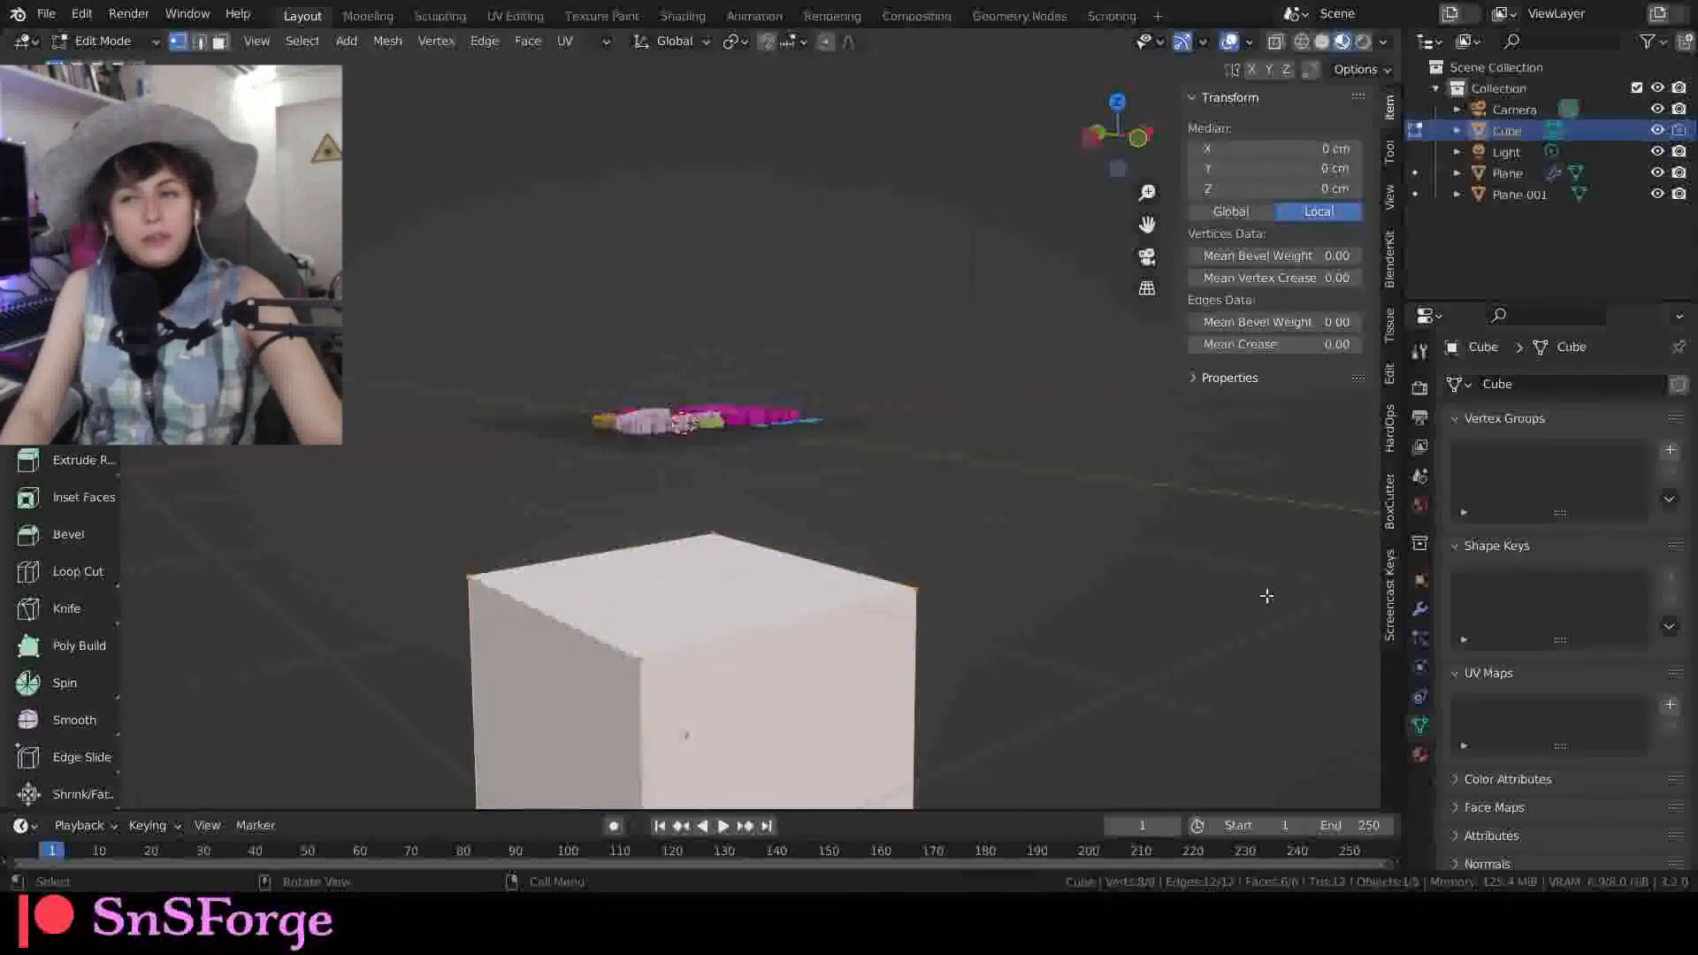
pyautogui.press('Tab')
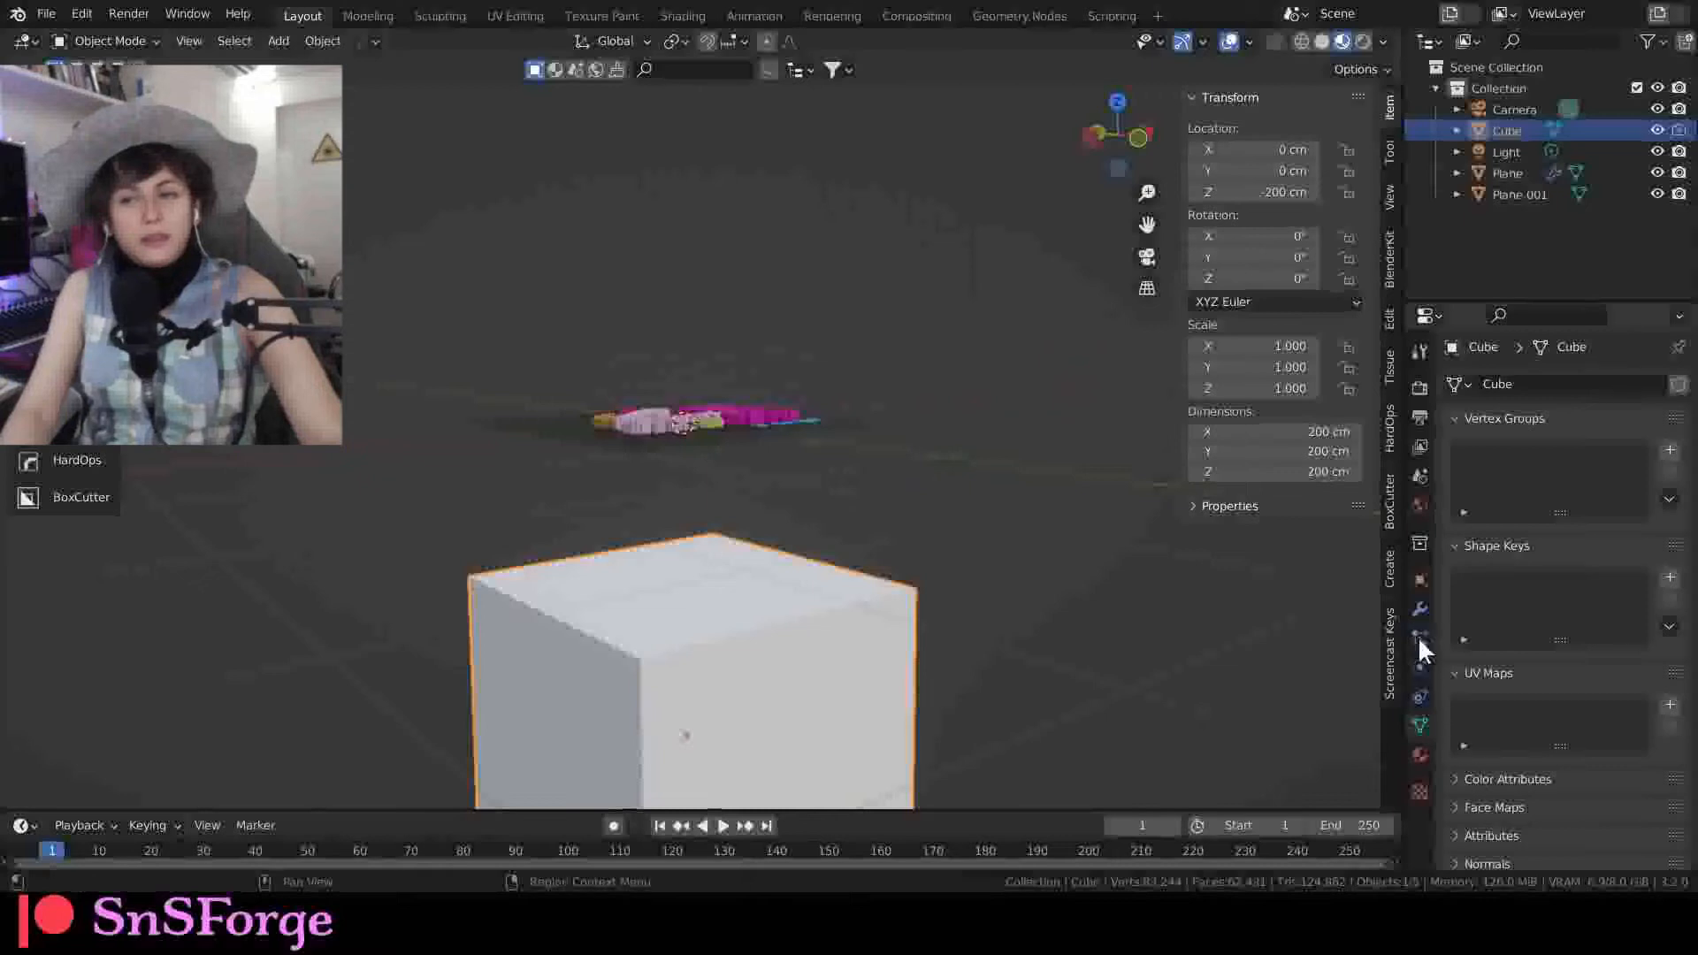
pyautogui.click(1420, 608)
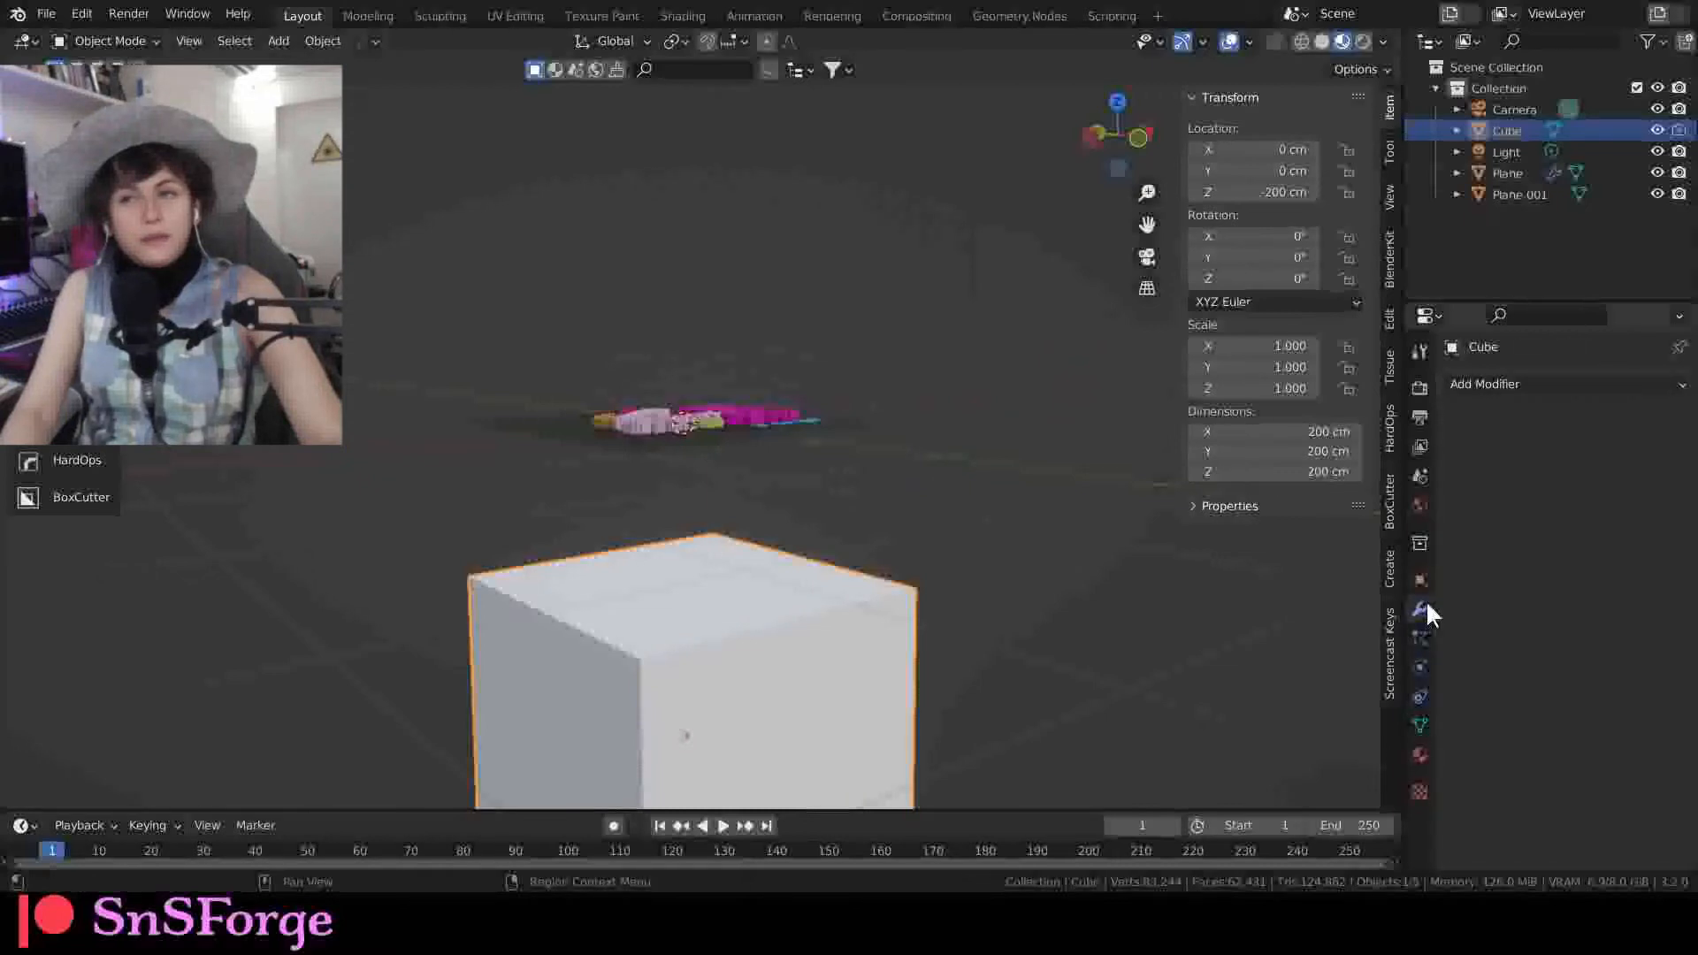
pyautogui.click(1502, 385)
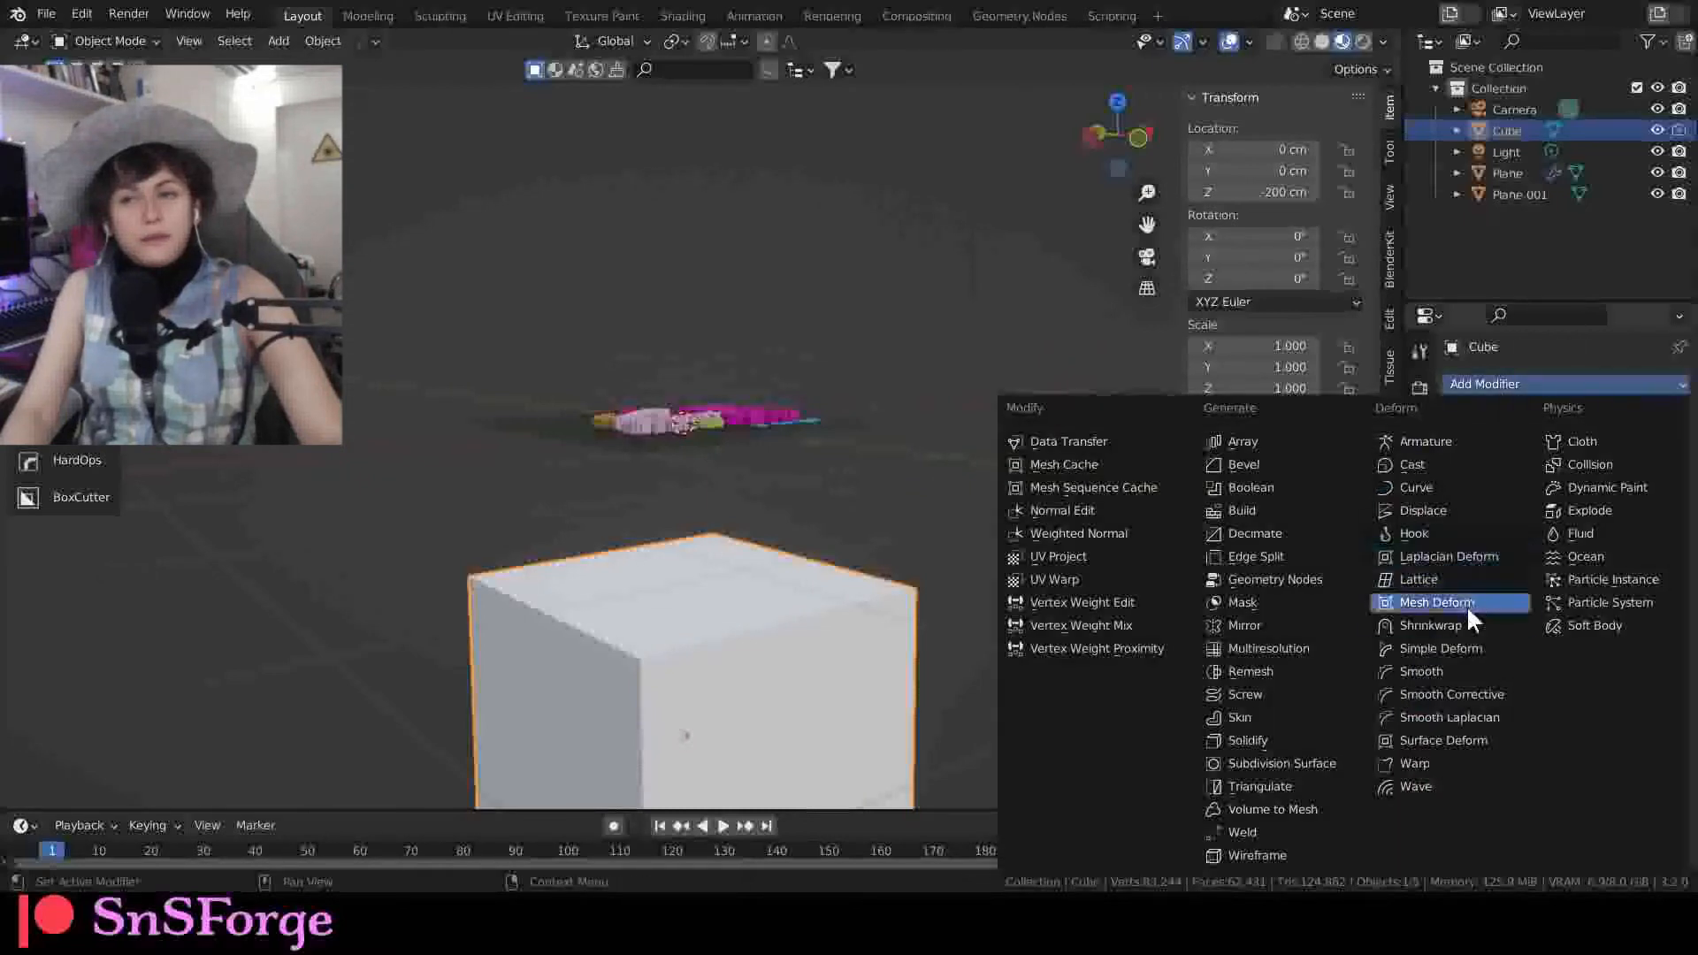
pyautogui.click(1279, 463)
pyautogui.moveTo(779, 531); pyautogui.dragTo(740, 554, button='middle')
pyautogui.scroll(14, 722, 460)
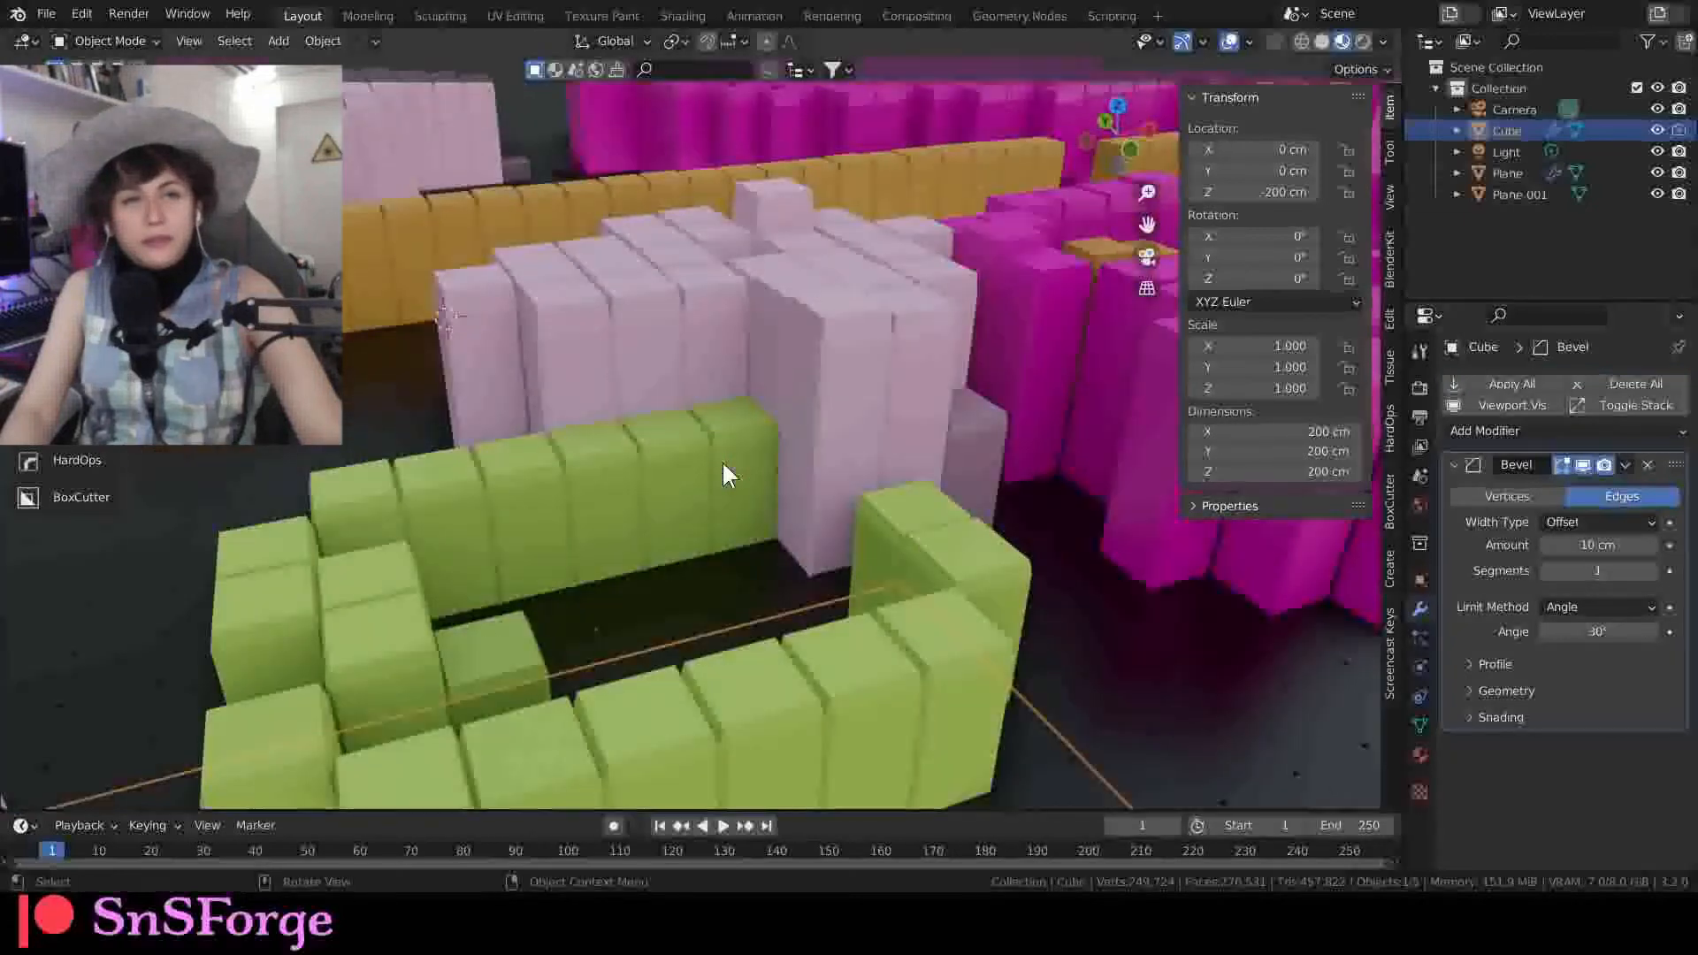
# Step: Examine the beveled edges on the instanced cubes up close and on the source Cube
pyautogui.moveTo(724, 455); pyautogui.dragTo(730, 503, button='middle')
pyautogui.scroll(-4, 800, 442)
pyautogui.scroll(5, 654, 431)
pyautogui.moveTo(601, 353); pyautogui.dragTo(736, 274, button='middle')
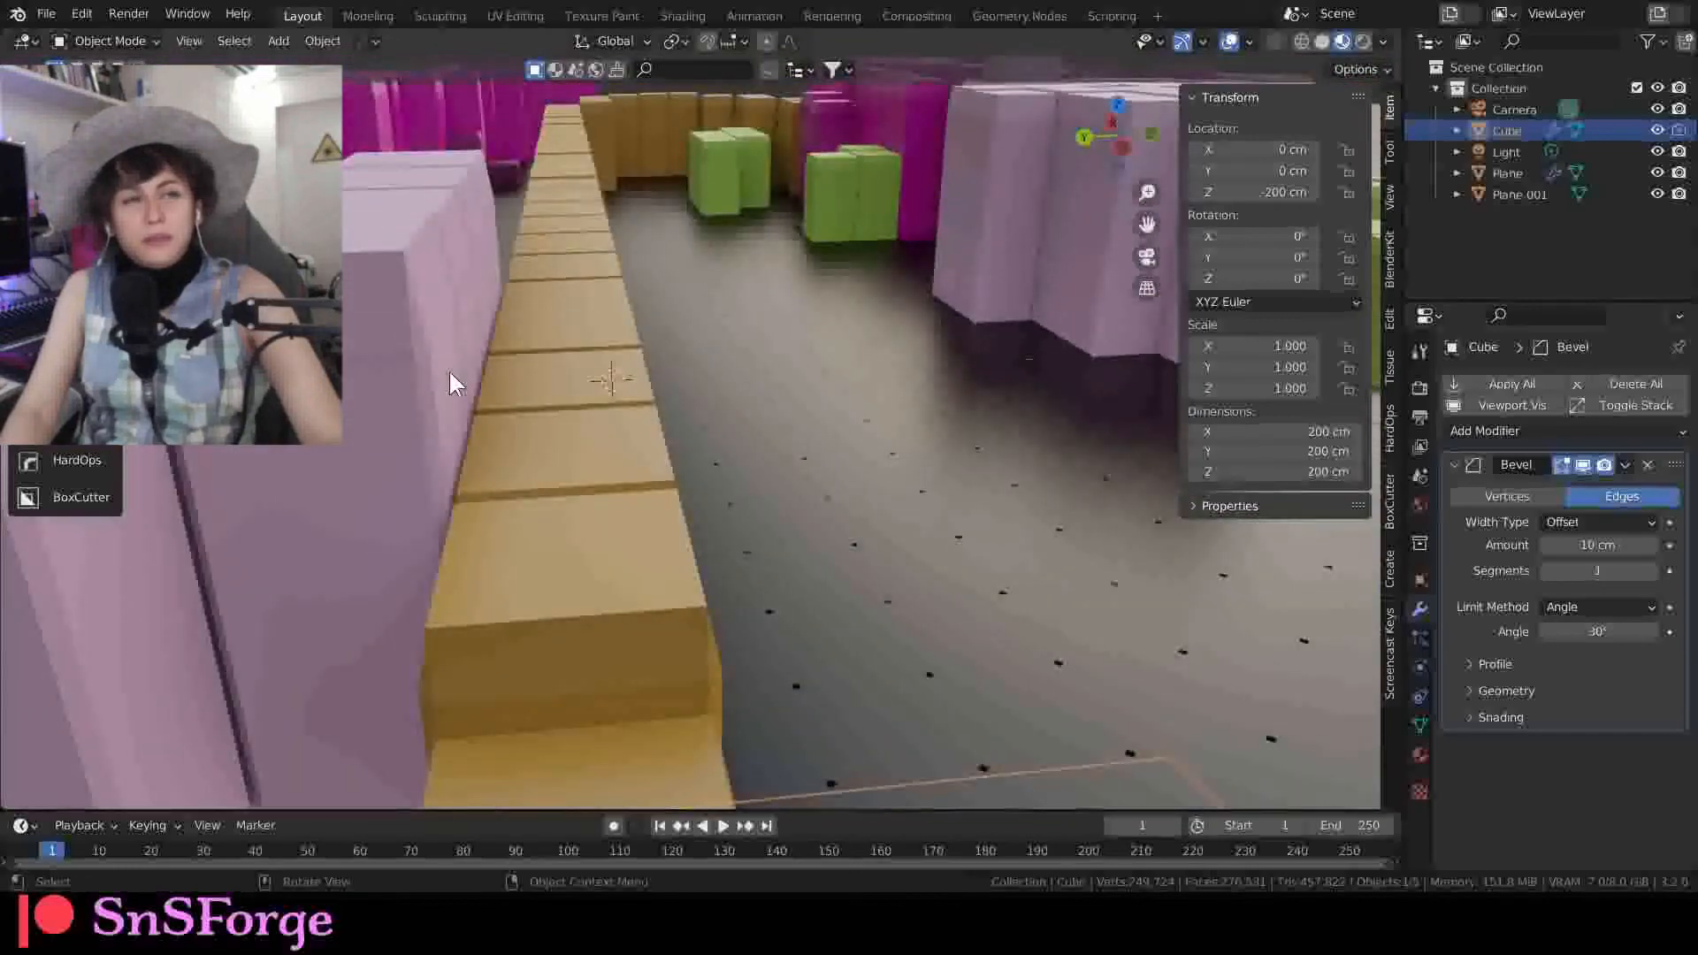
pyautogui.moveTo(451, 375); pyautogui.dragTo(382, 316, button='middle')
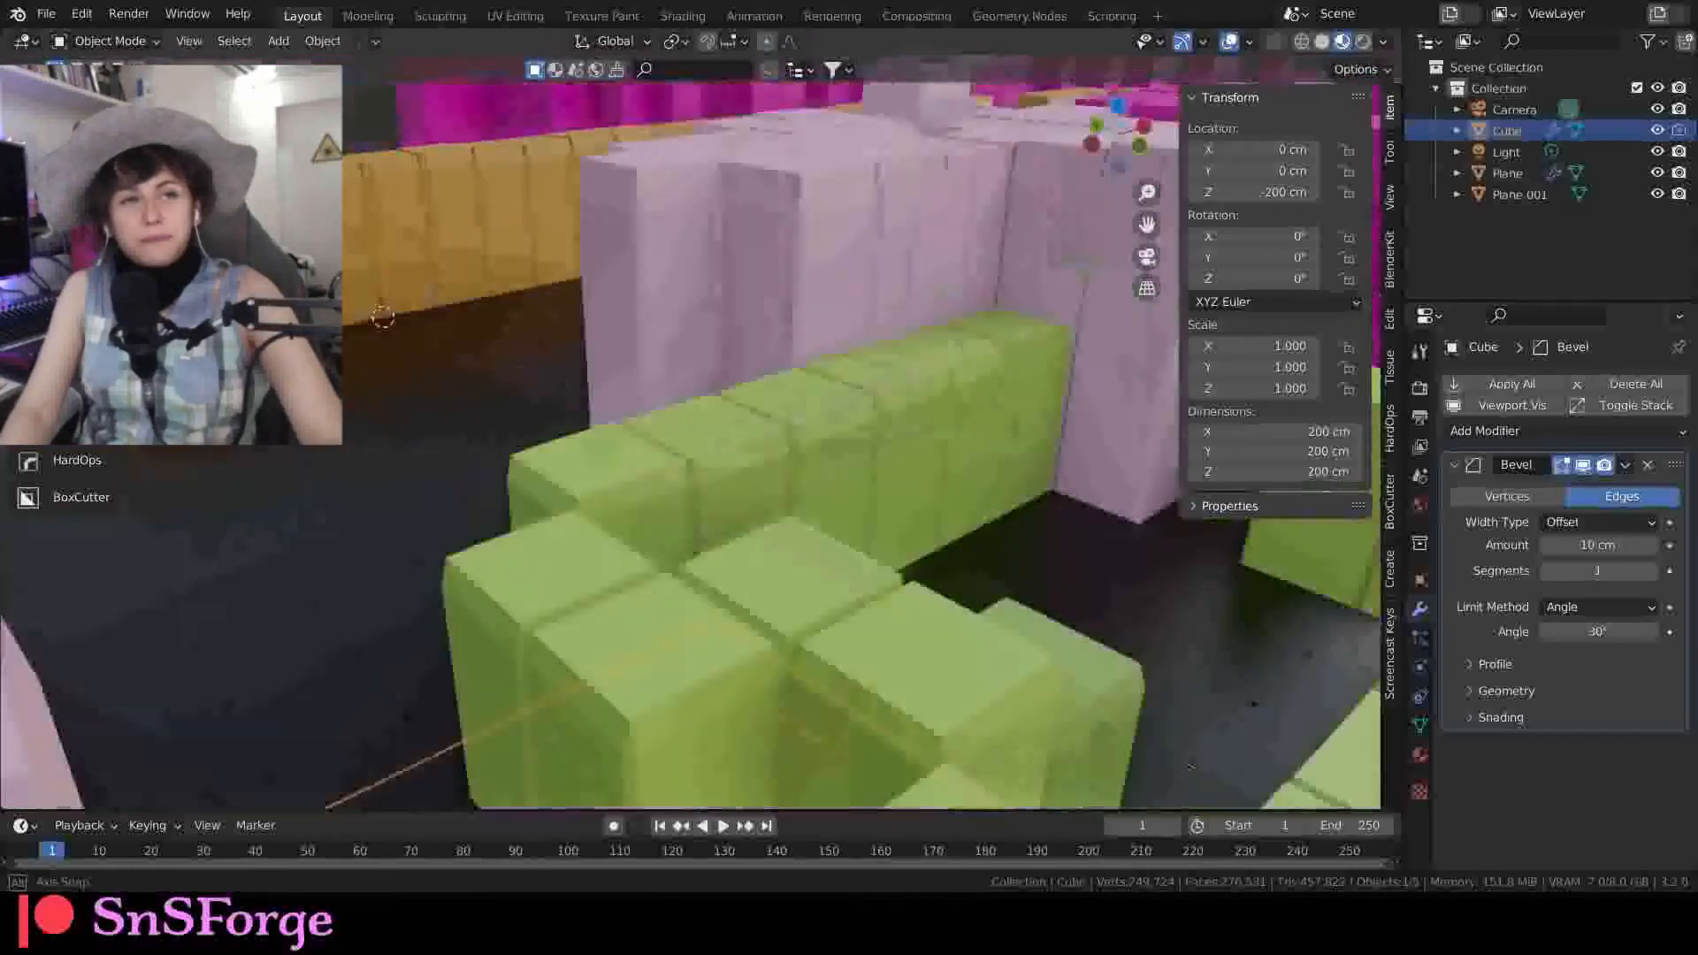
pyautogui.scroll(-10, 434, 396)
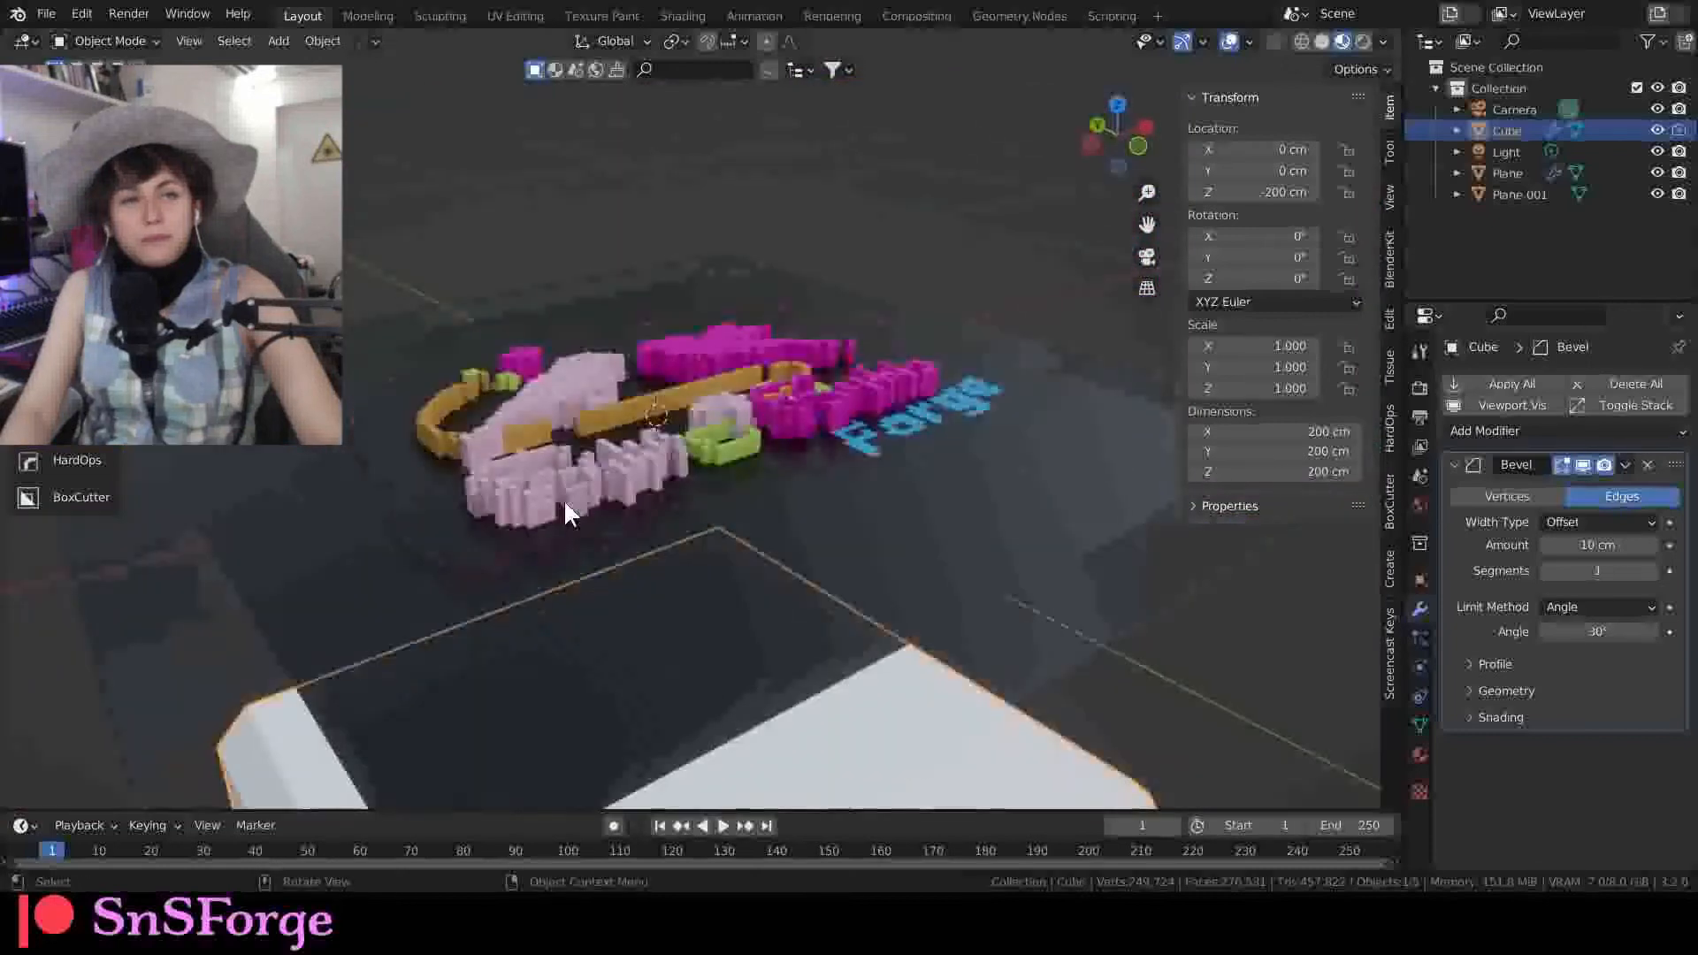
pyautogui.moveTo(564, 499); pyautogui.dragTo(617, 610, button='middle')
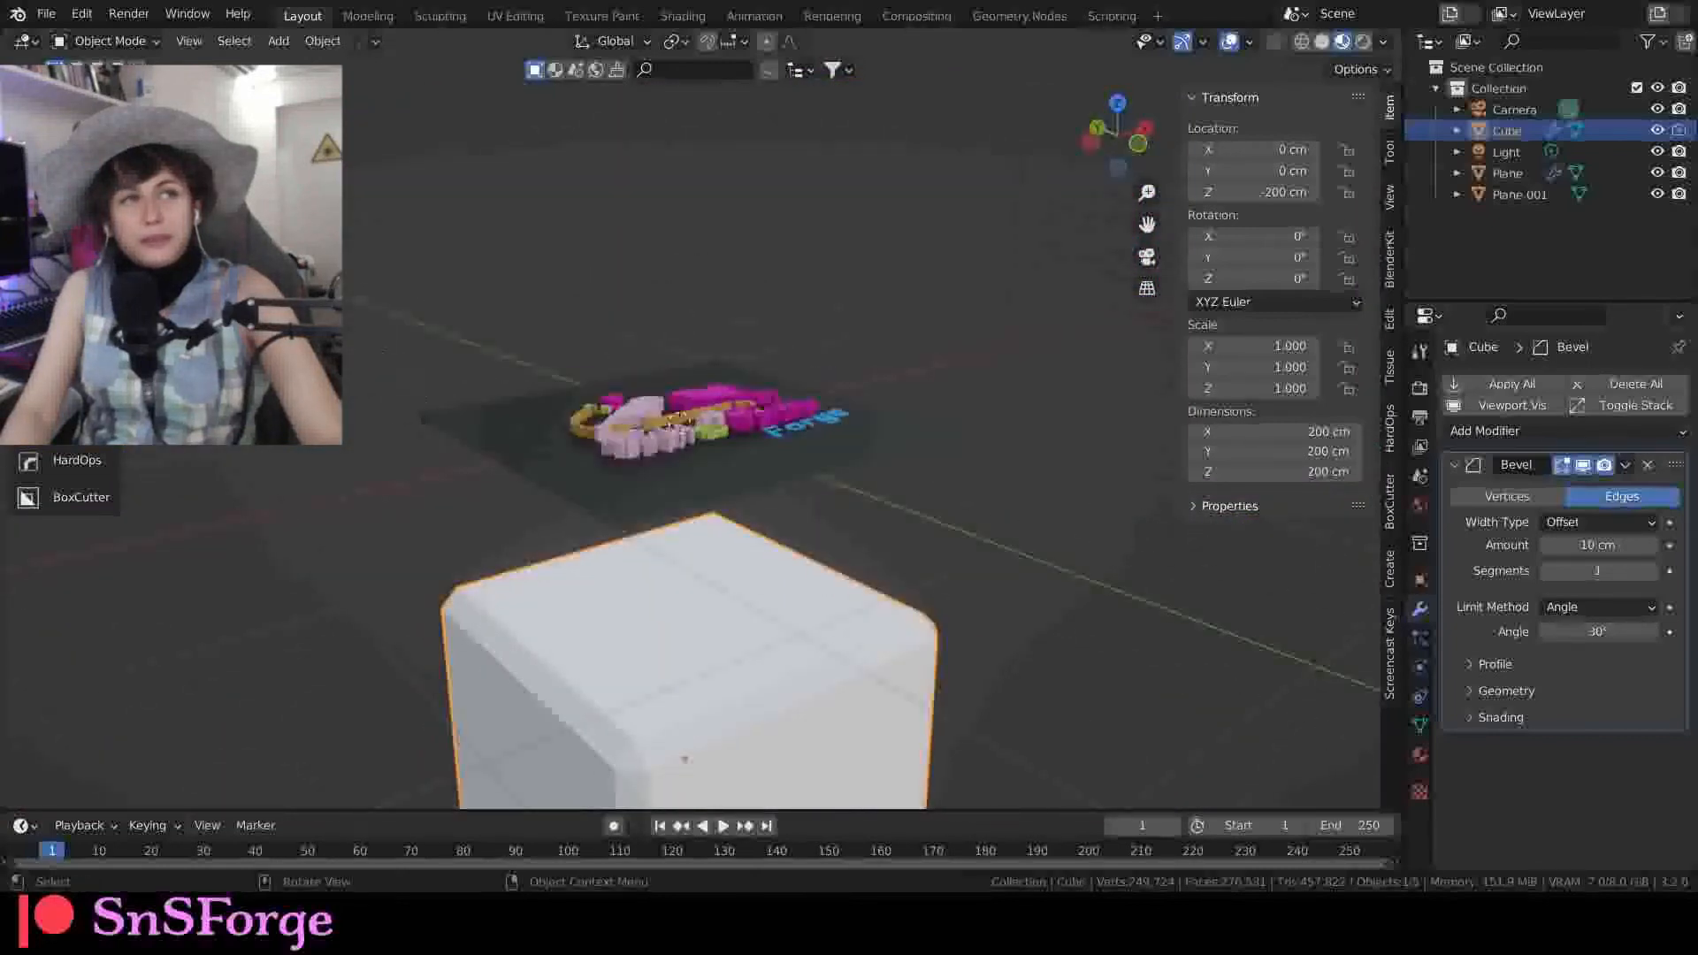
# Step: Add a cone mesh to the scene
pyautogui.click(275, 41)
pyautogui.click(263, 37)
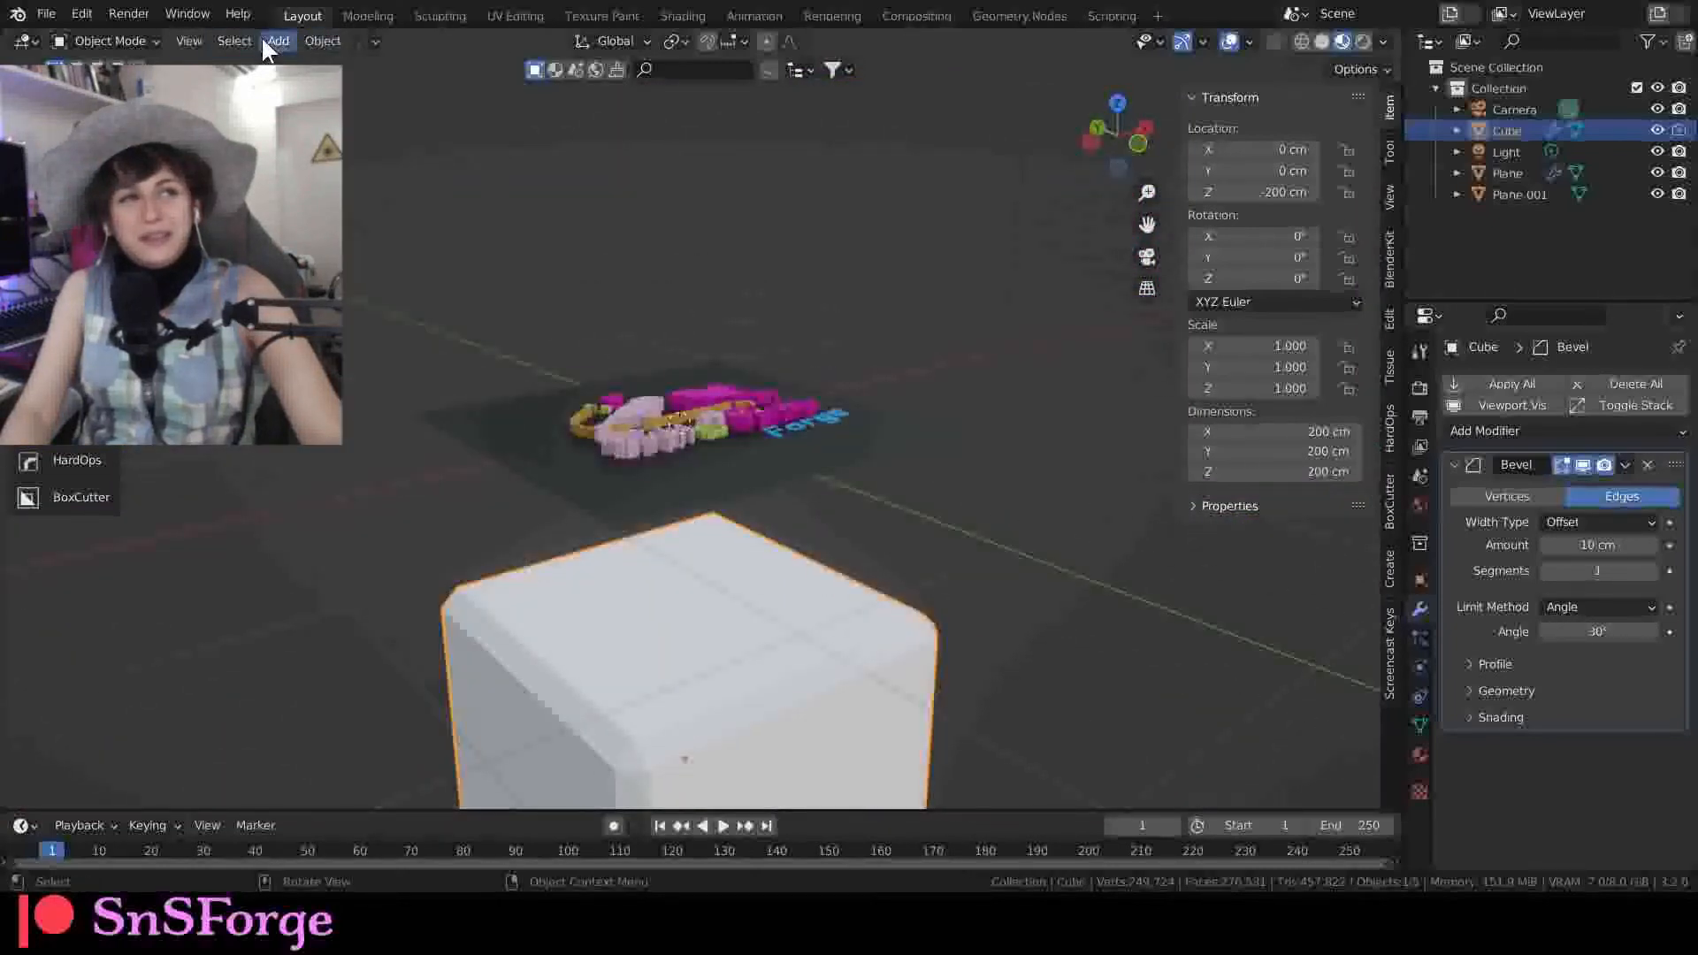
pyautogui.click(276, 40)
pyautogui.moveTo(357, 60)
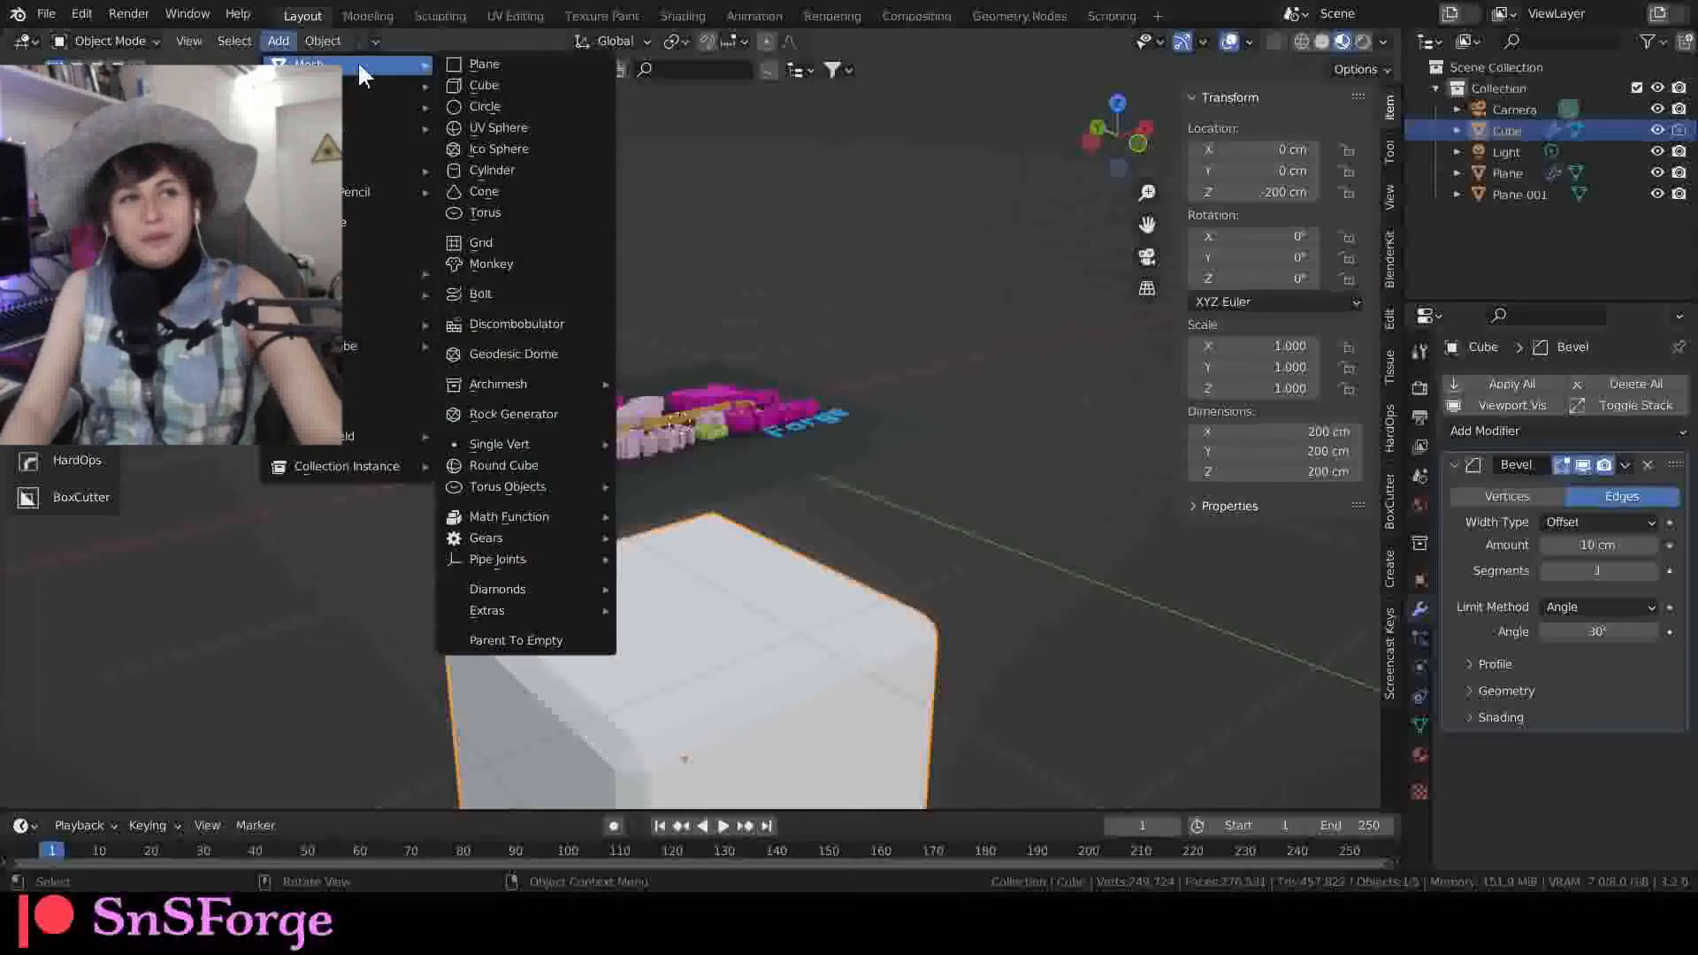
pyautogui.click(511, 189)
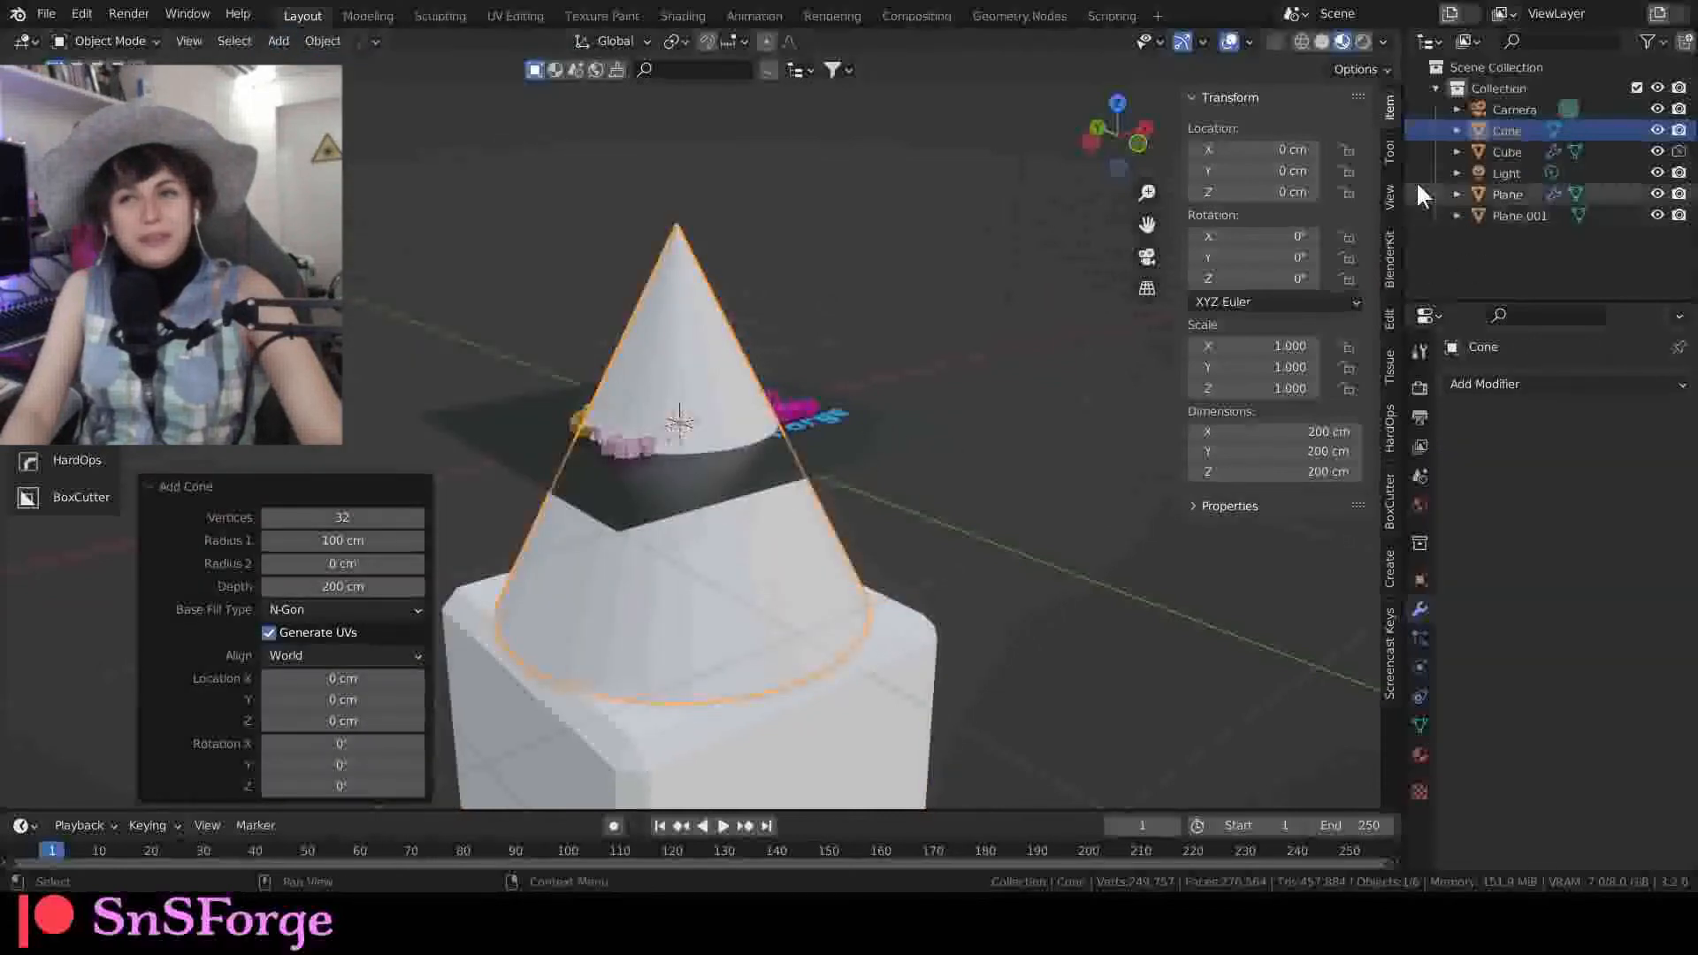
# Step: Set the cone's Z location to -200 cm and hide the source Cube
pyautogui.click(1256, 192)
pyautogui.write('-200')
pyautogui.press('Return')
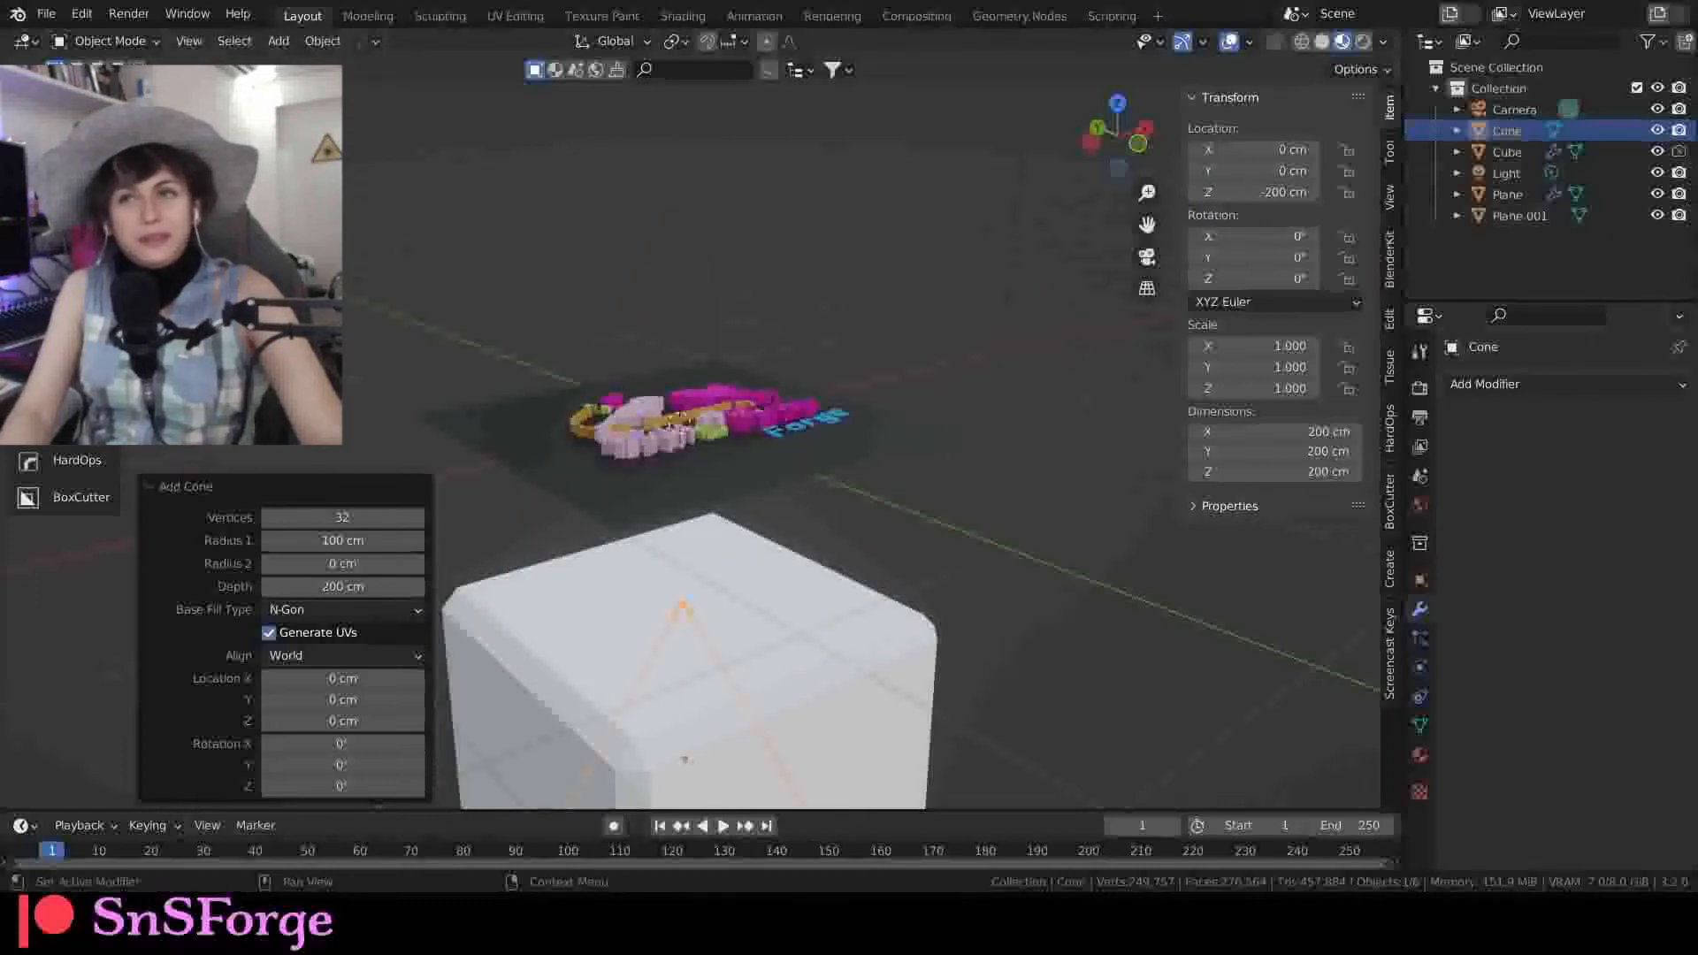
pyautogui.click(1657, 151)
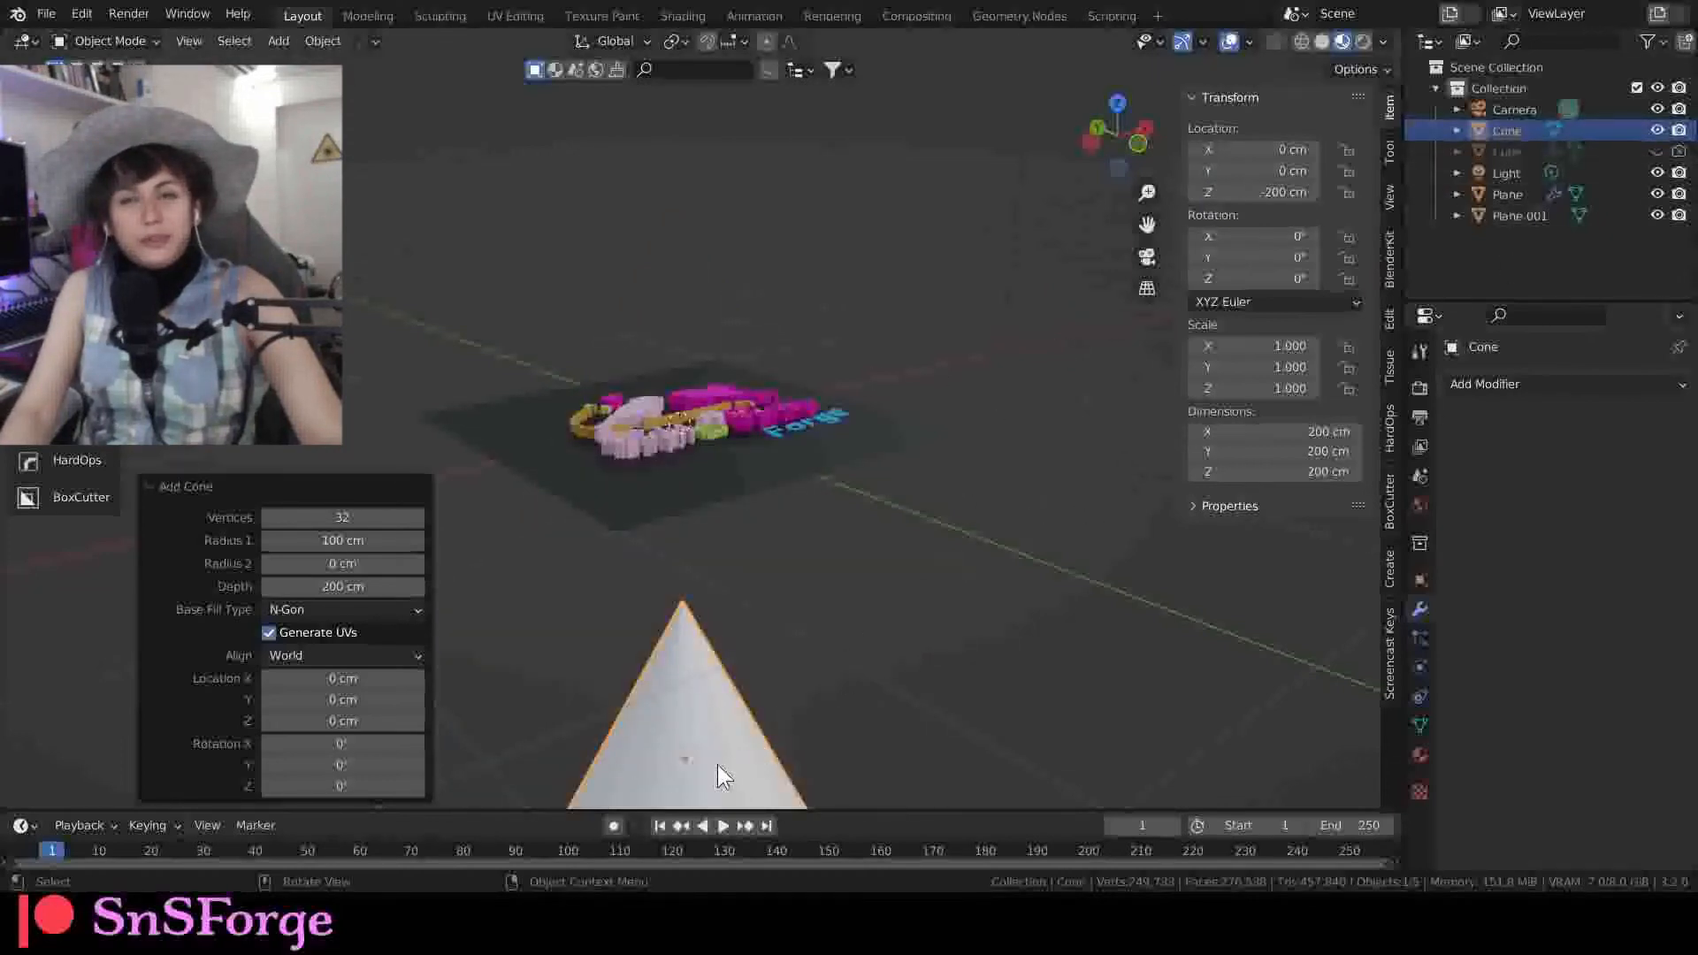
# Step: Select the Plane and change the object in its Object Info node to Cone in the Geometry Nodes workspace
pyautogui.scroll(3, 746, 529)
pyautogui.click(661, 439)
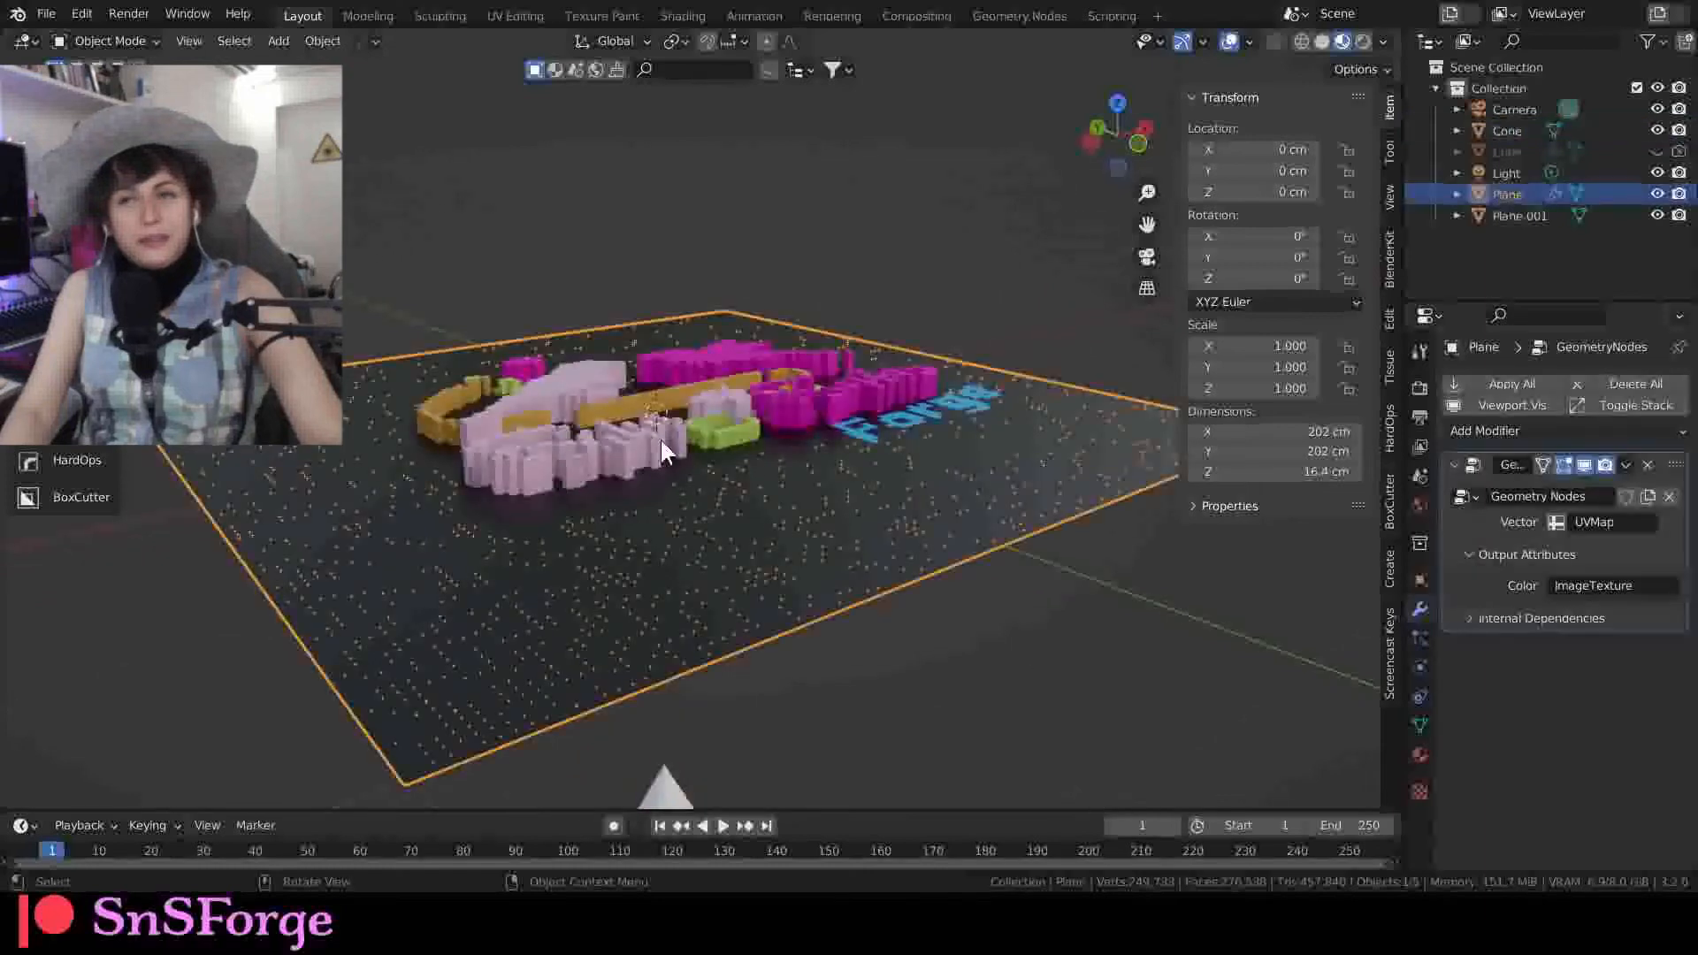
pyautogui.click(1008, 15)
pyautogui.moveTo(570, 619); pyautogui.dragTo(709, 550, button='middle')
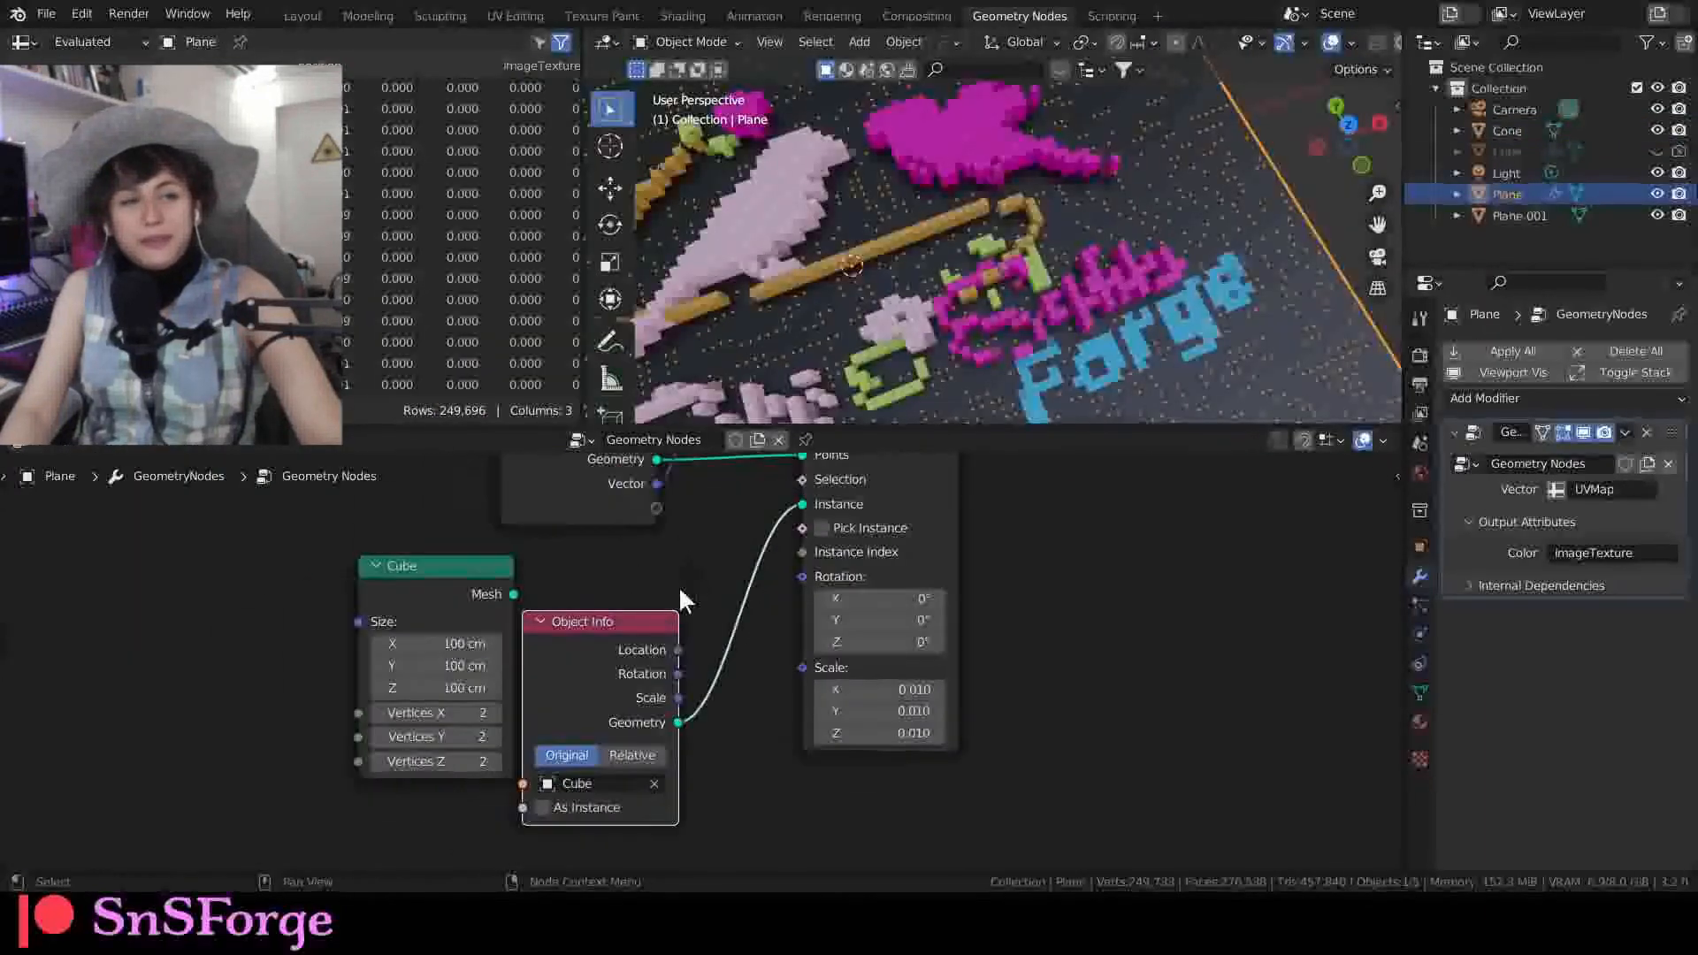
pyautogui.click(592, 784)
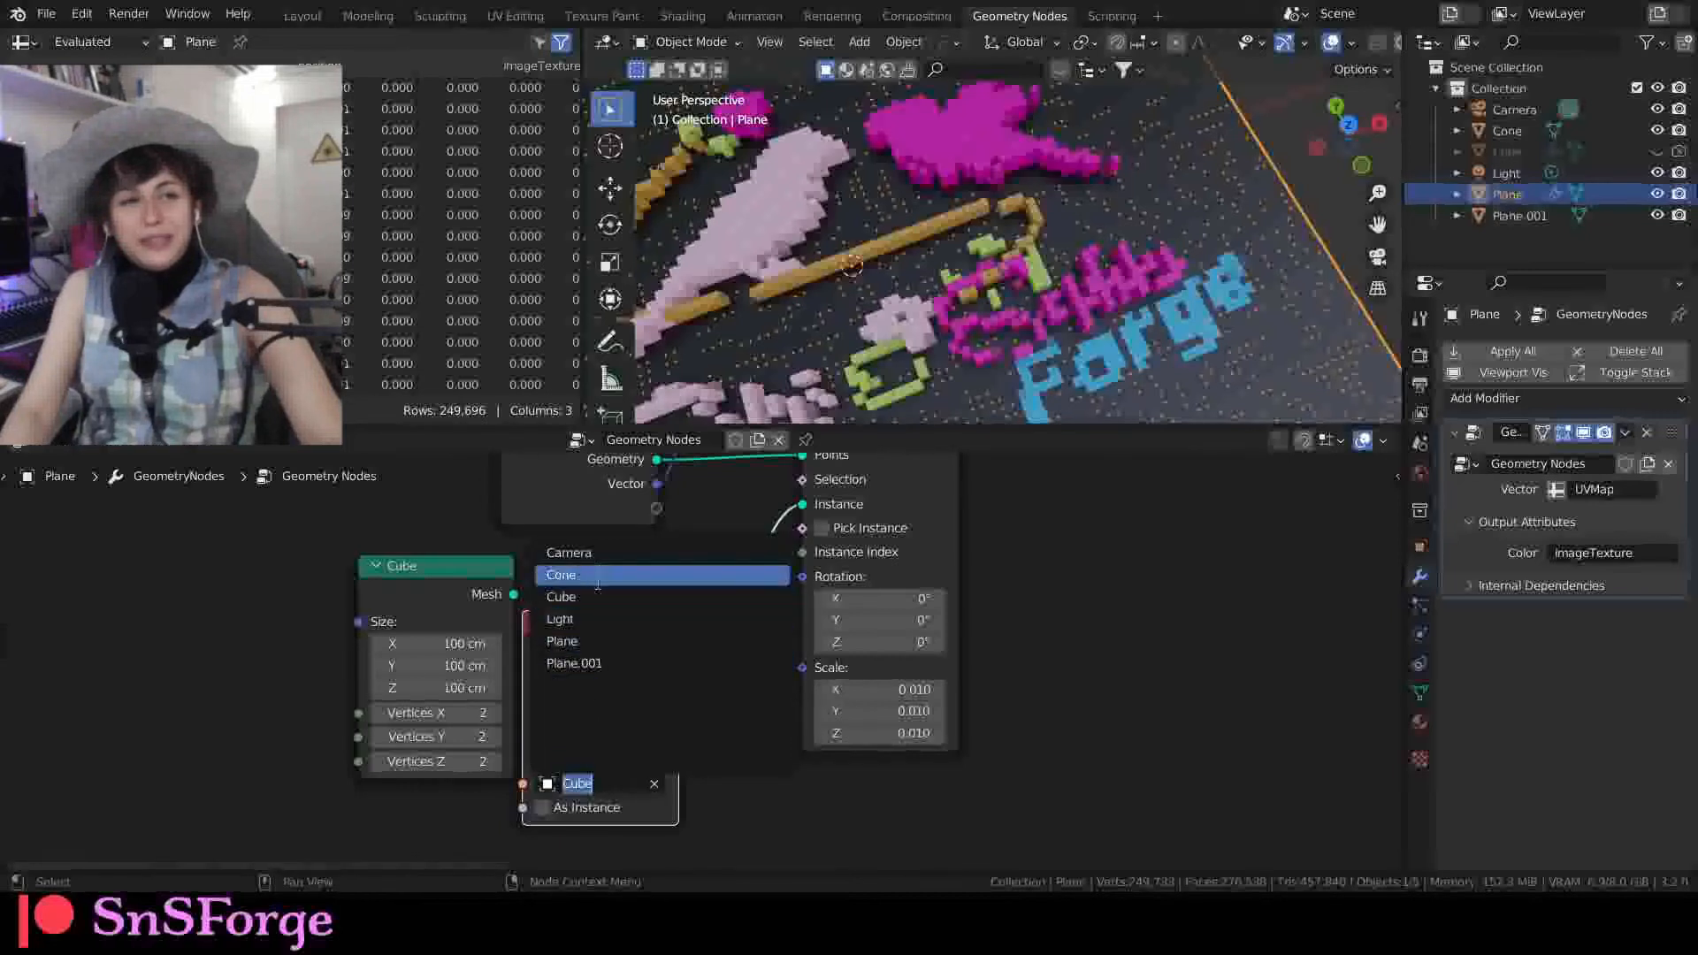
pyautogui.click(596, 574)
pyautogui.scroll(5, 813, 330)
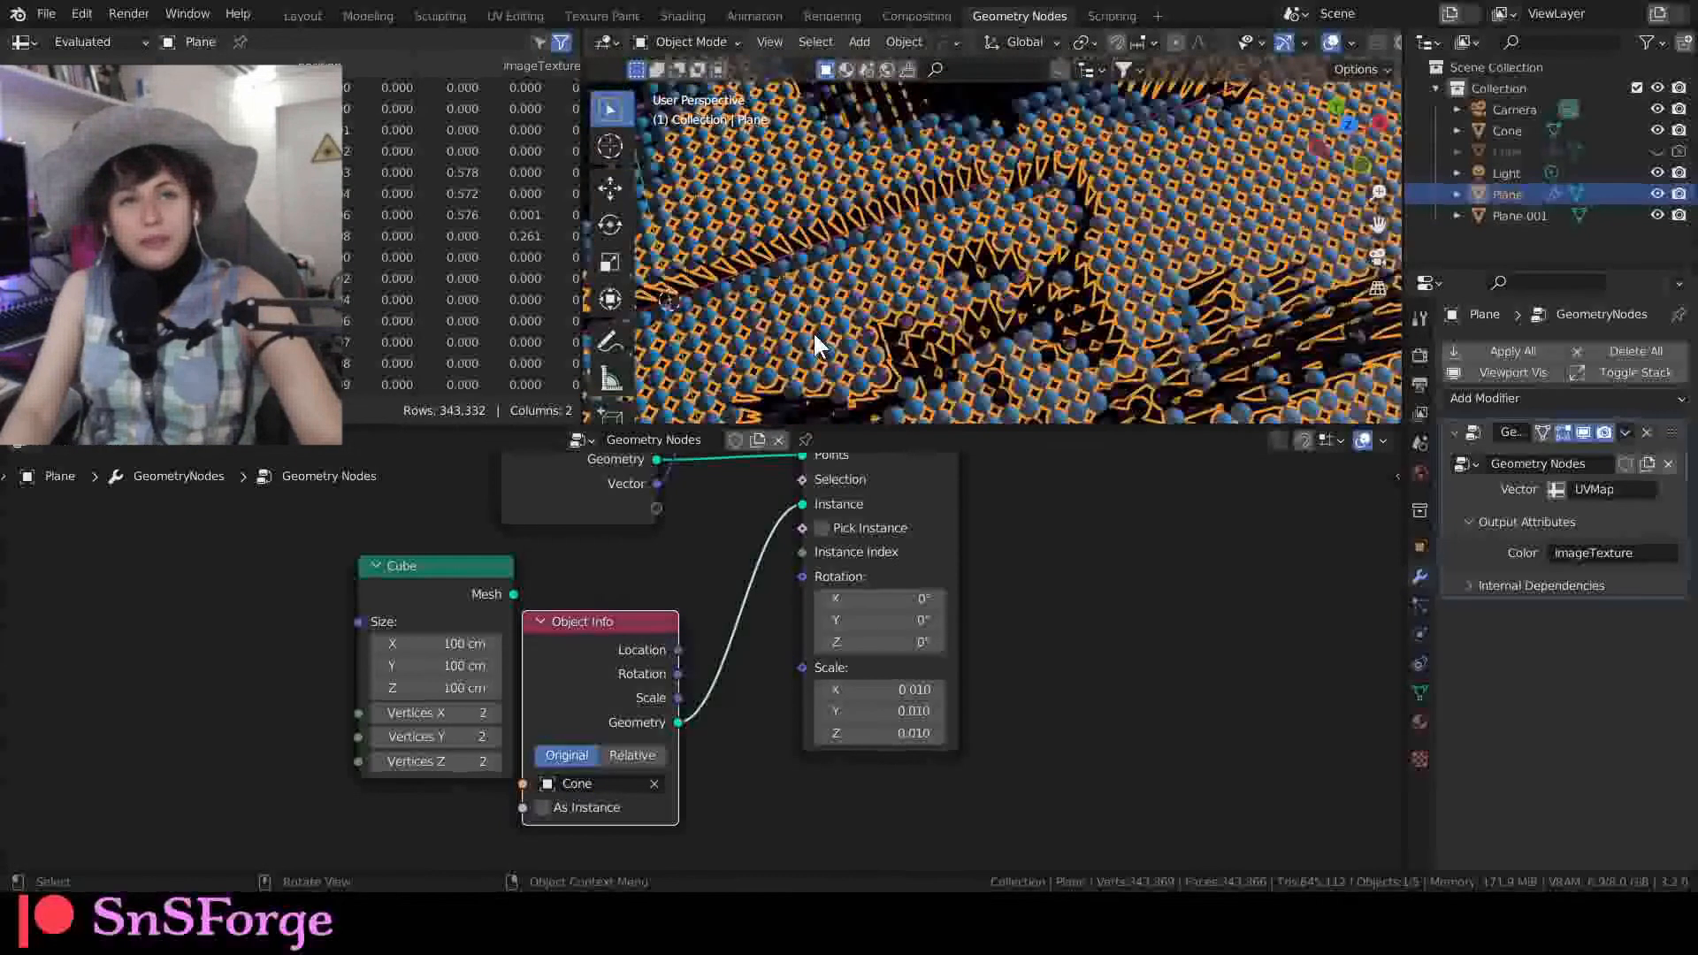
pyautogui.scroll(-5, 820, 327)
pyautogui.moveTo(796, 311); pyautogui.dragTo(775, 261, button='middle')
pyautogui.scroll(-3, 782, 228)
# Step: Delete the Cone's UVMap in the Layout workspace and check the logo colors on the instanced cones
pyautogui.click(312, 15)
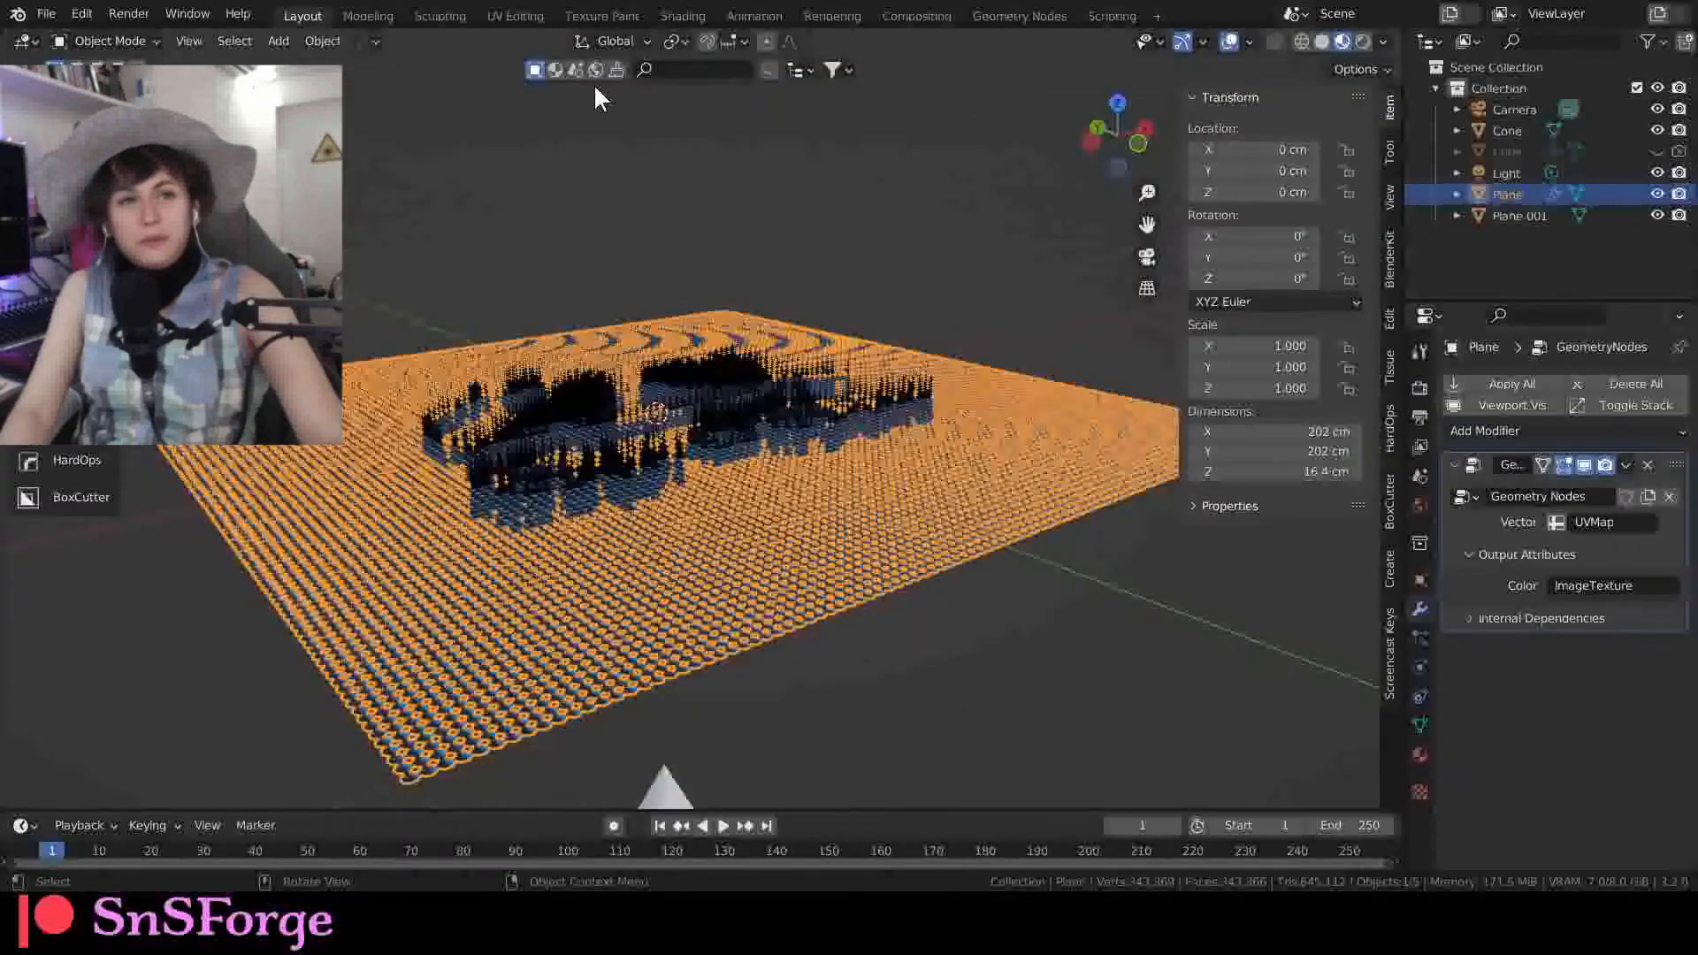
pyautogui.scroll(3, 885, 375)
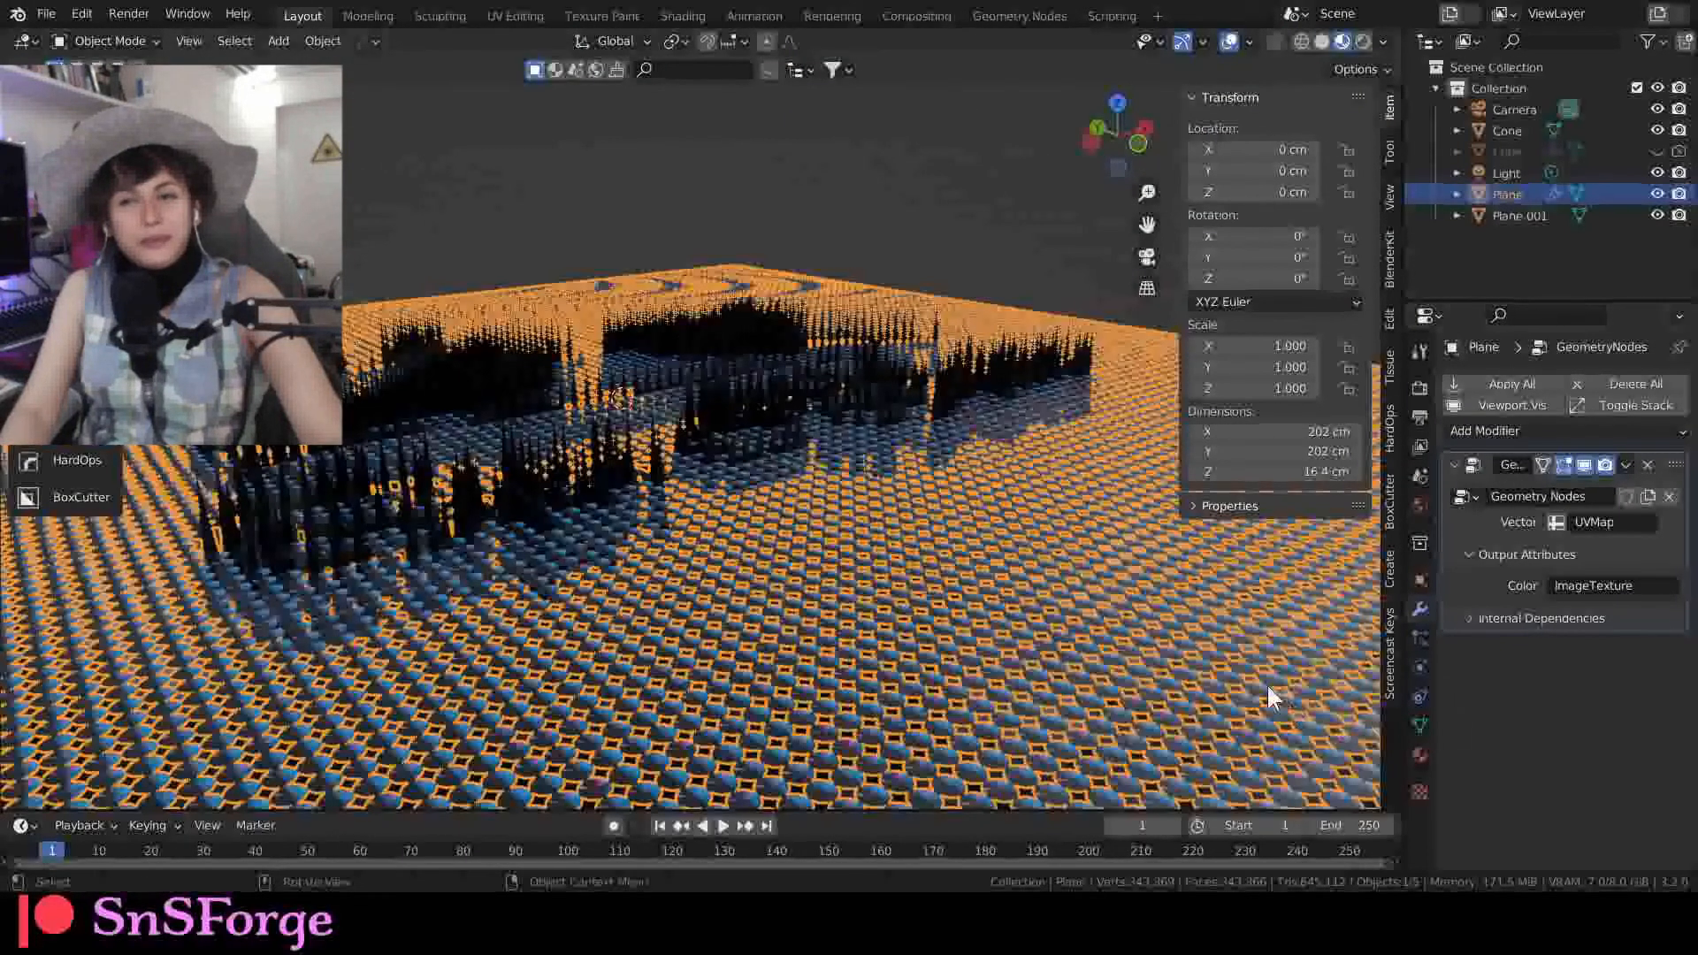
pyautogui.click(1516, 133)
pyautogui.moveTo(805, 393); pyautogui.dragTo(732, 466, button='middle')
pyautogui.scroll(4, 698, 536)
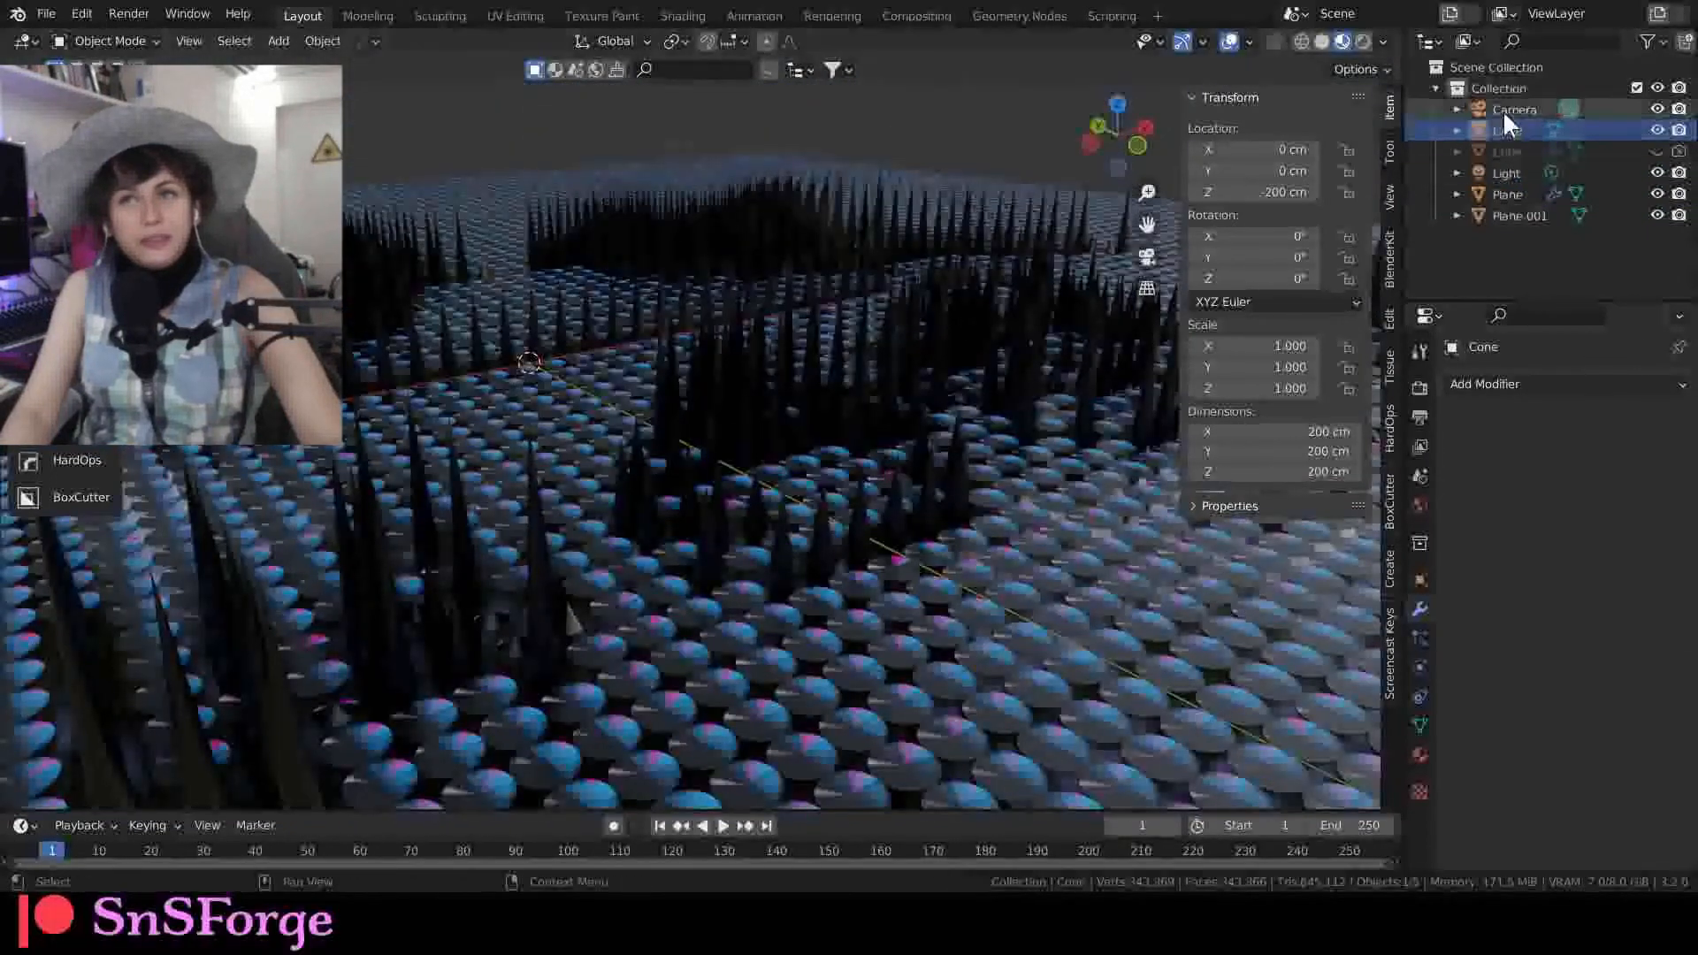
pyautogui.click(1418, 722)
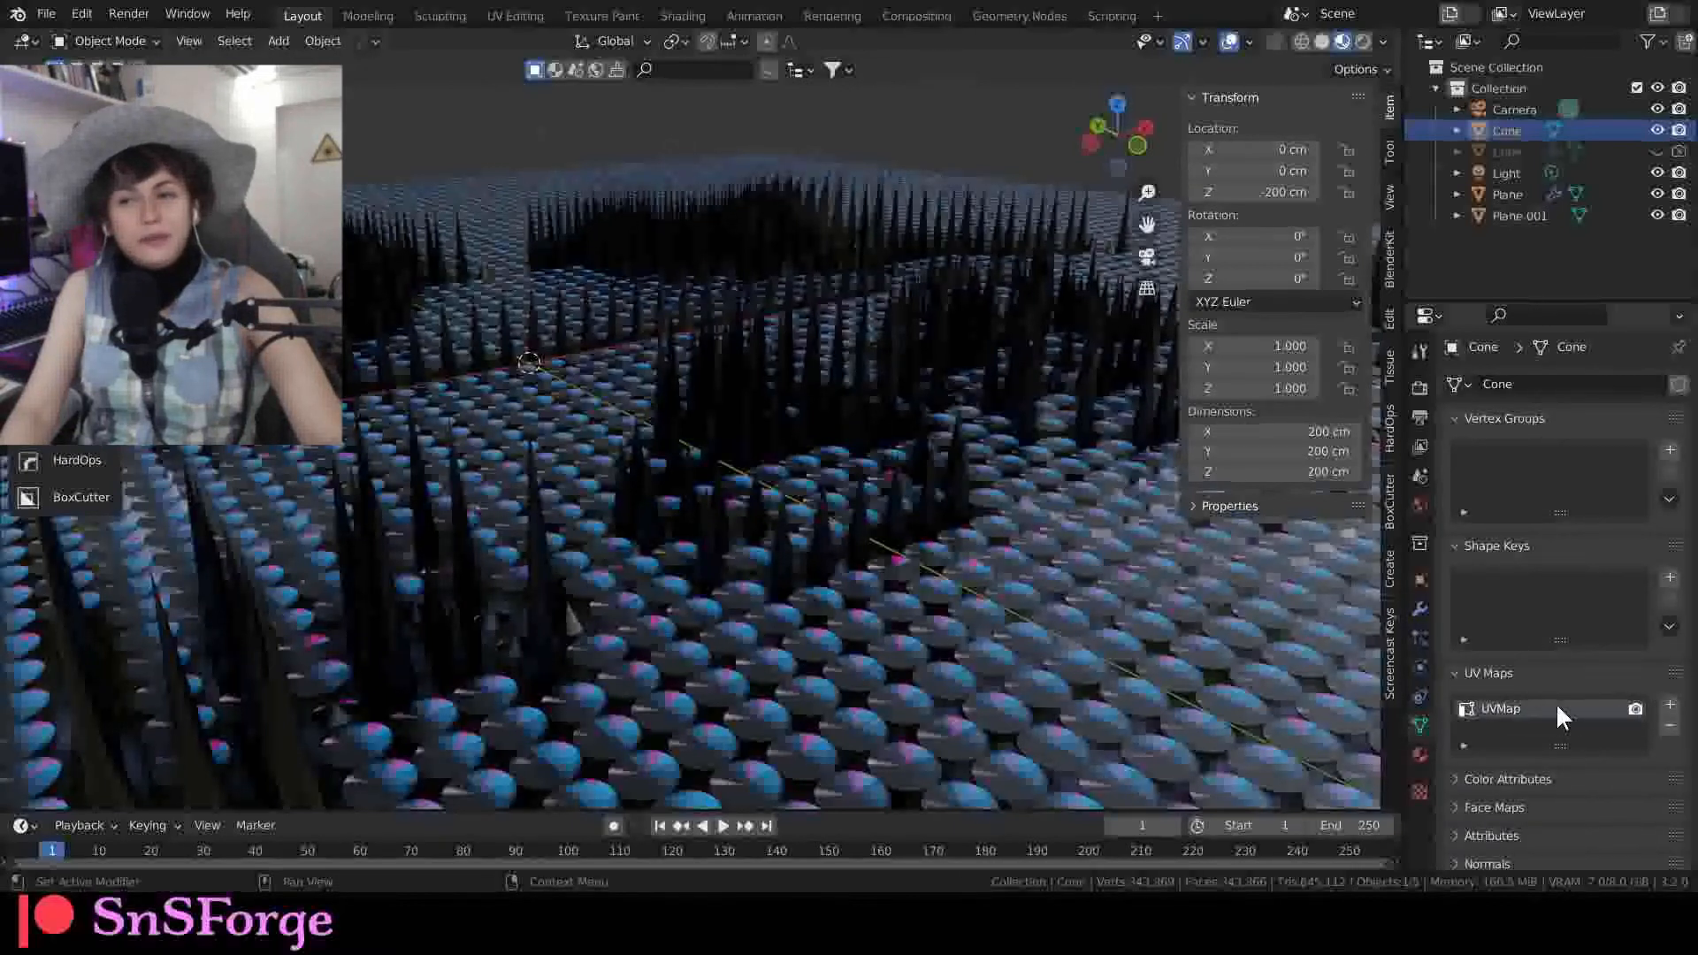
pyautogui.click(1669, 725)
pyautogui.moveTo(842, 490); pyautogui.dragTo(619, 401, button='middle')
pyautogui.scroll(-5, 798, 491)
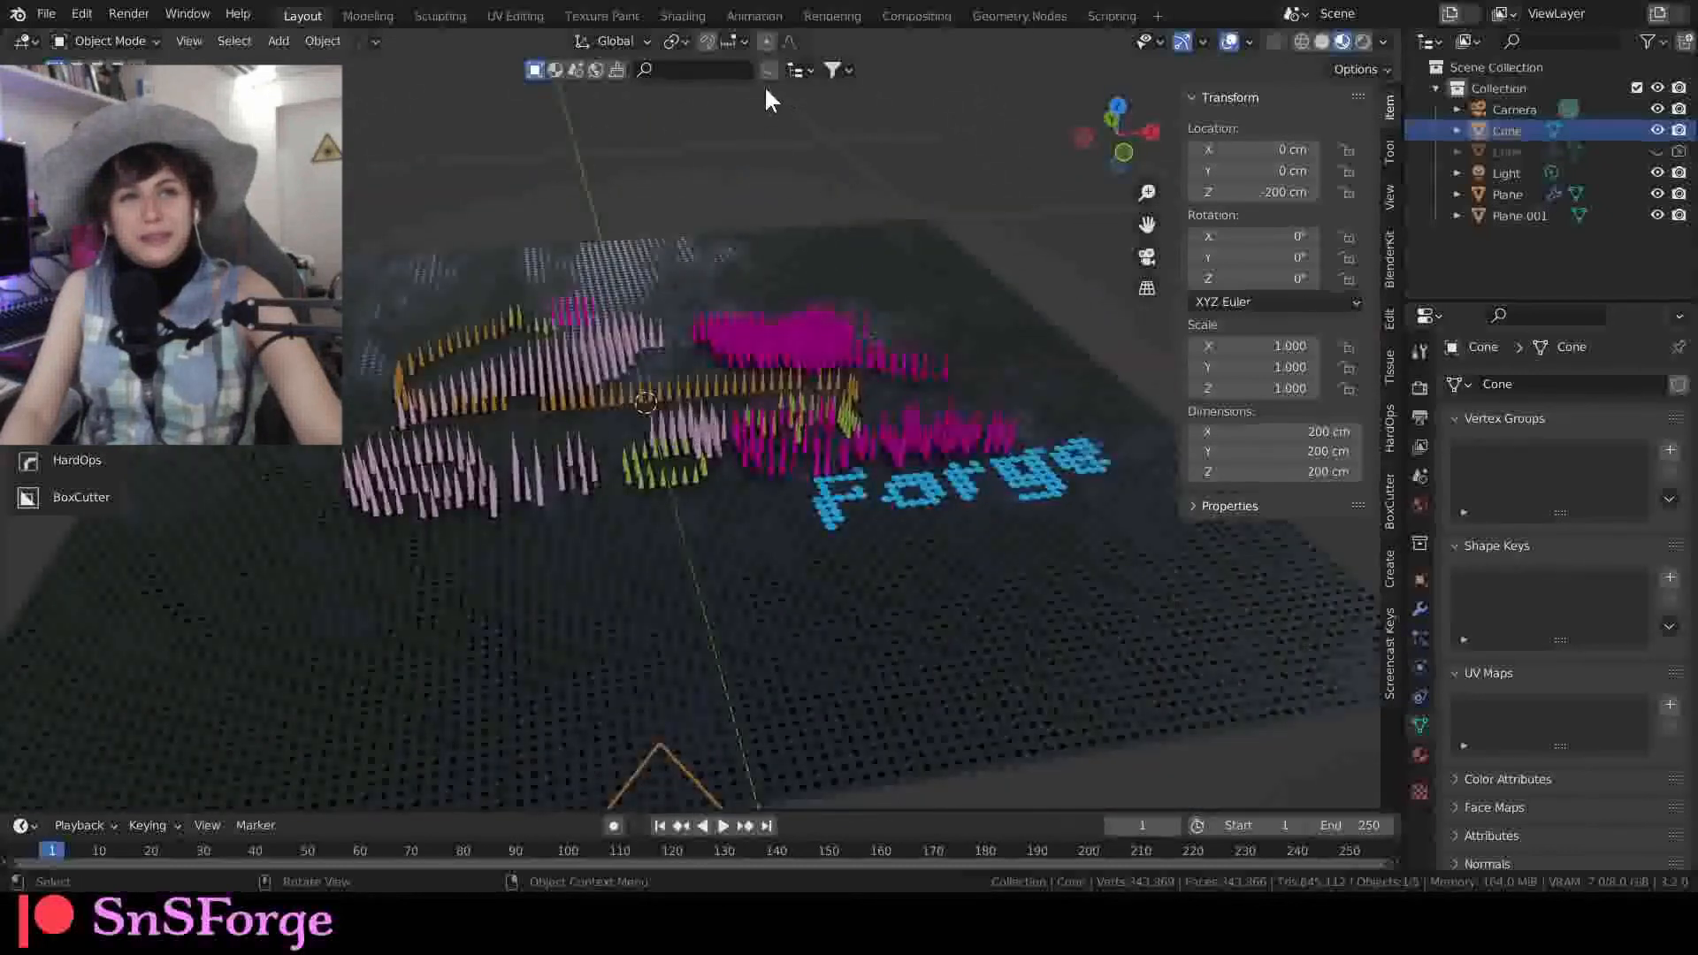
# Step: Connect the Cube primitive's Mesh to the Instance input of the Plane's Instance on Points node and move the Object Info node aside
pyautogui.click(1002, 16)
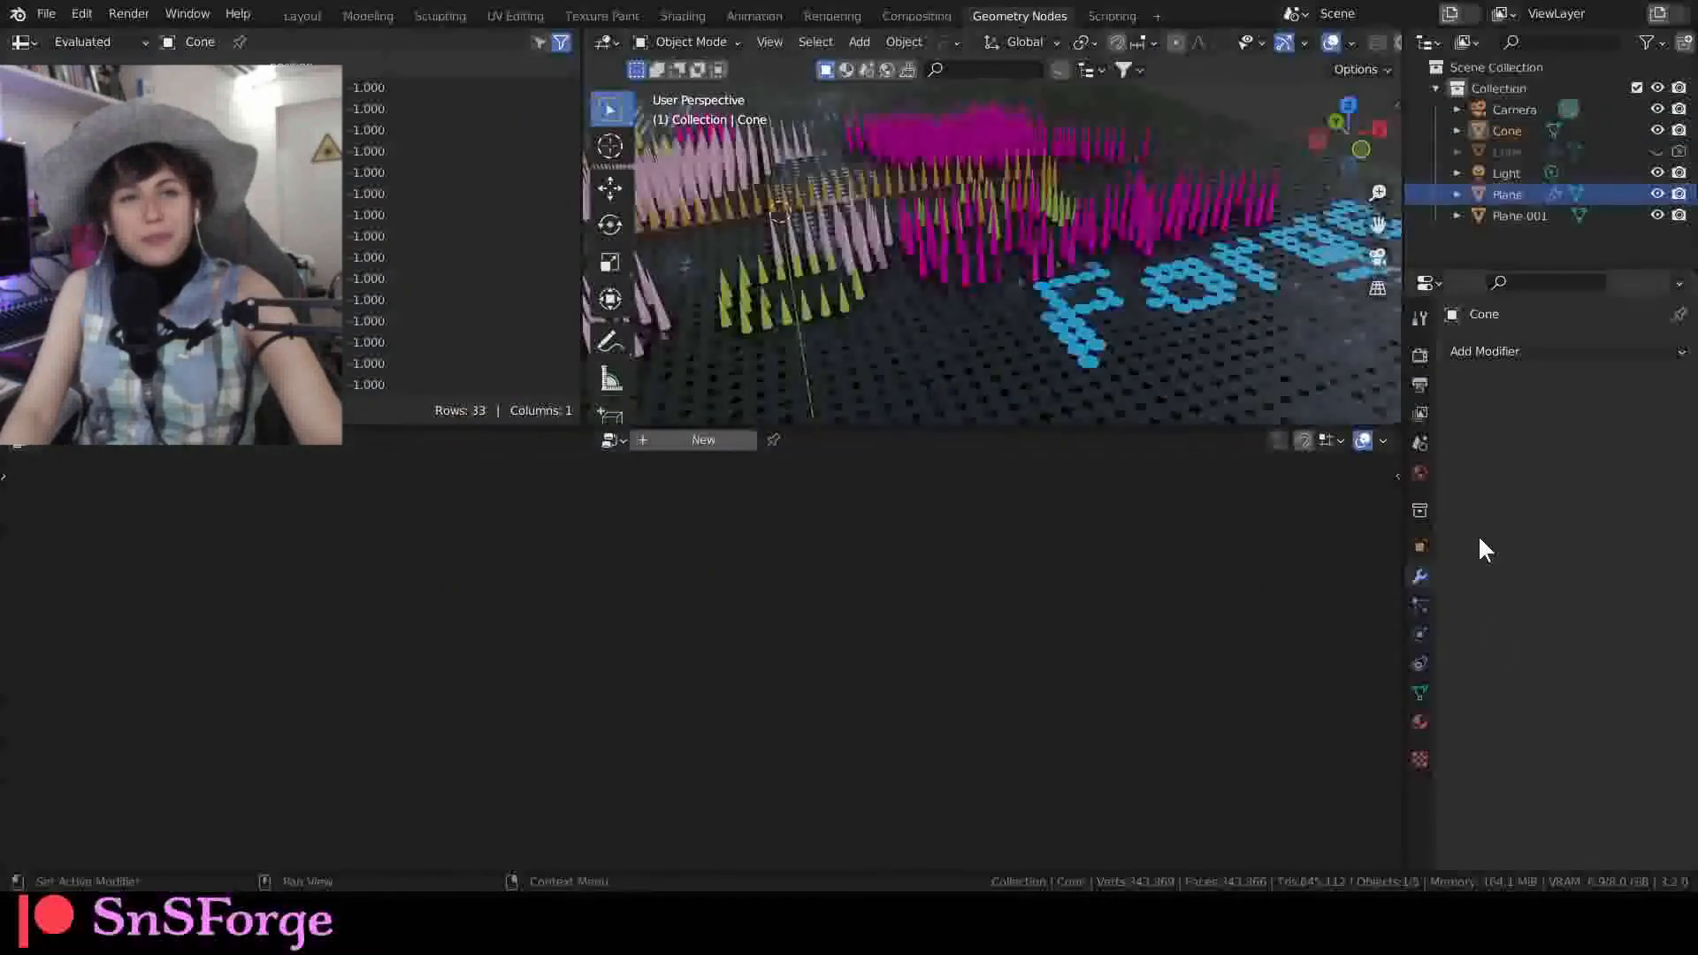
pyautogui.click(905, 326)
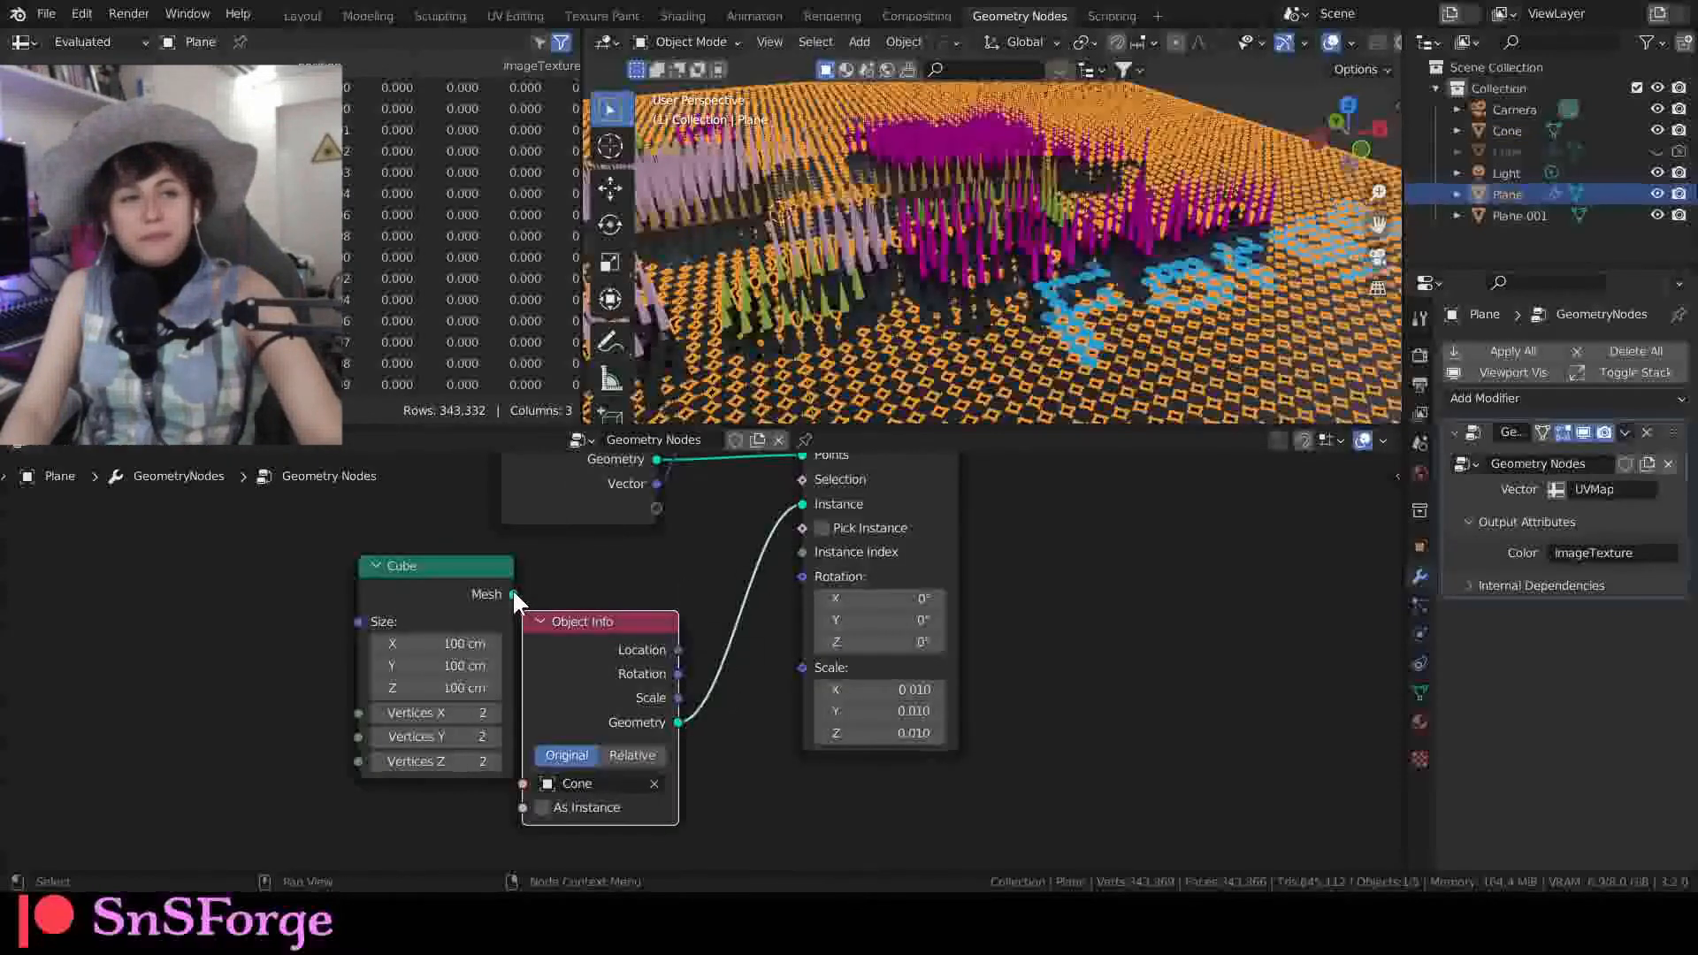
pyautogui.moveTo(513, 594); pyautogui.dragTo(803, 504)
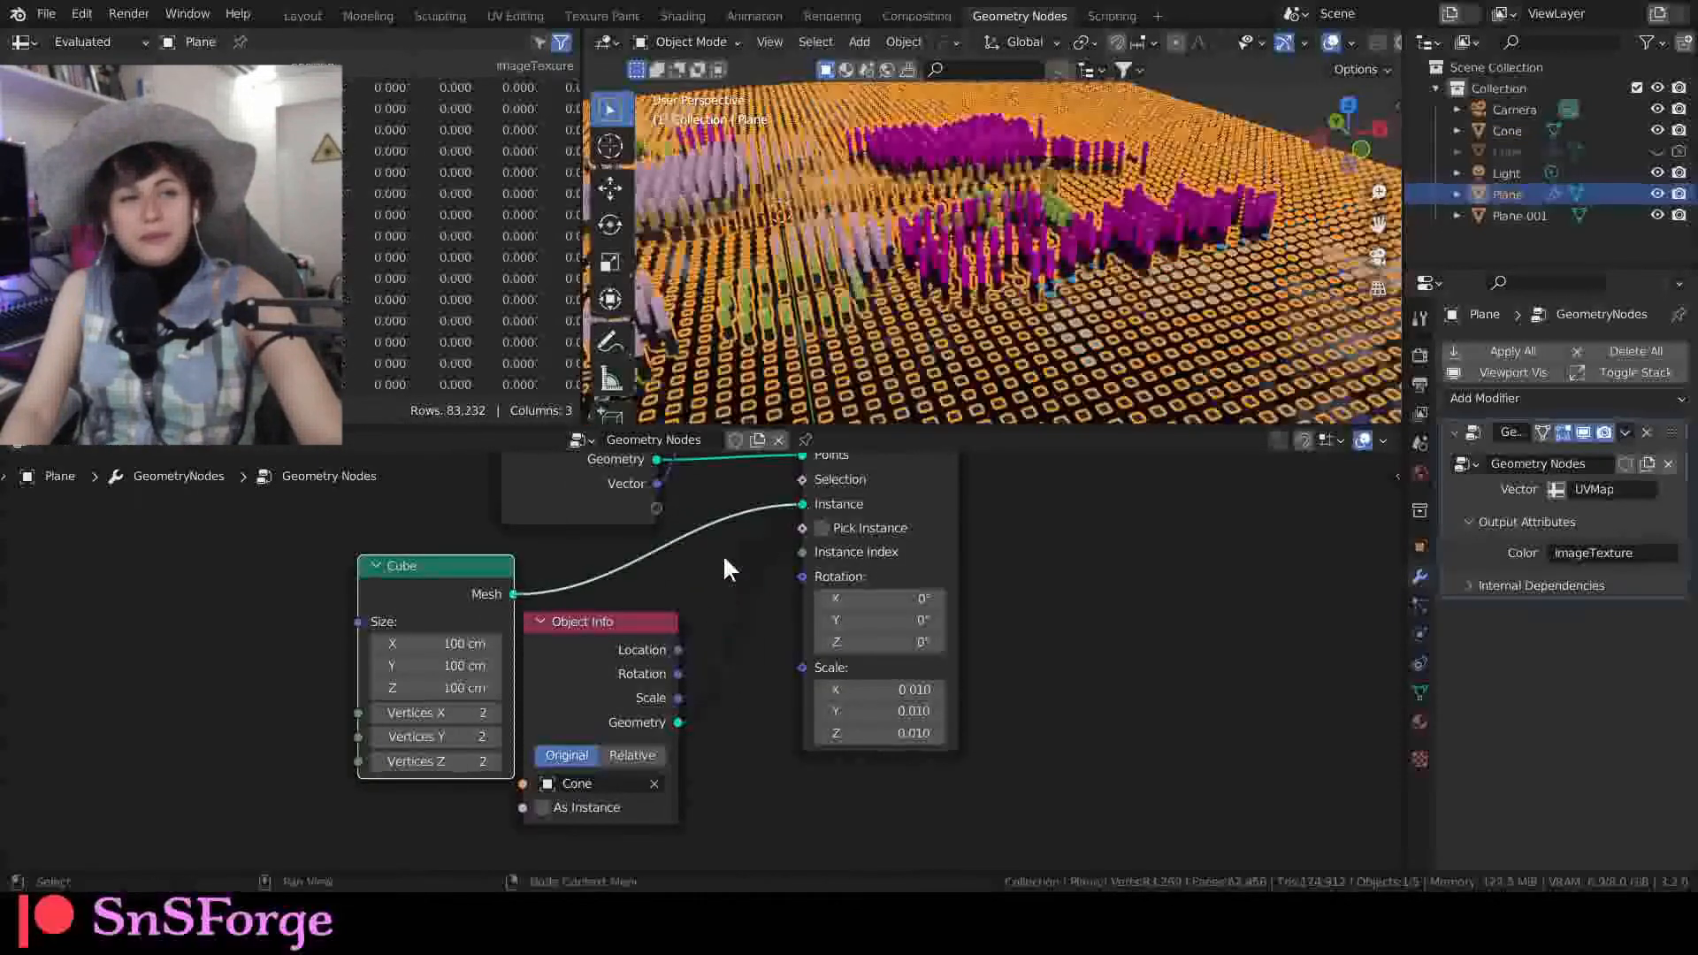
pyautogui.moveTo(595, 627); pyautogui.dragTo(353, 826)
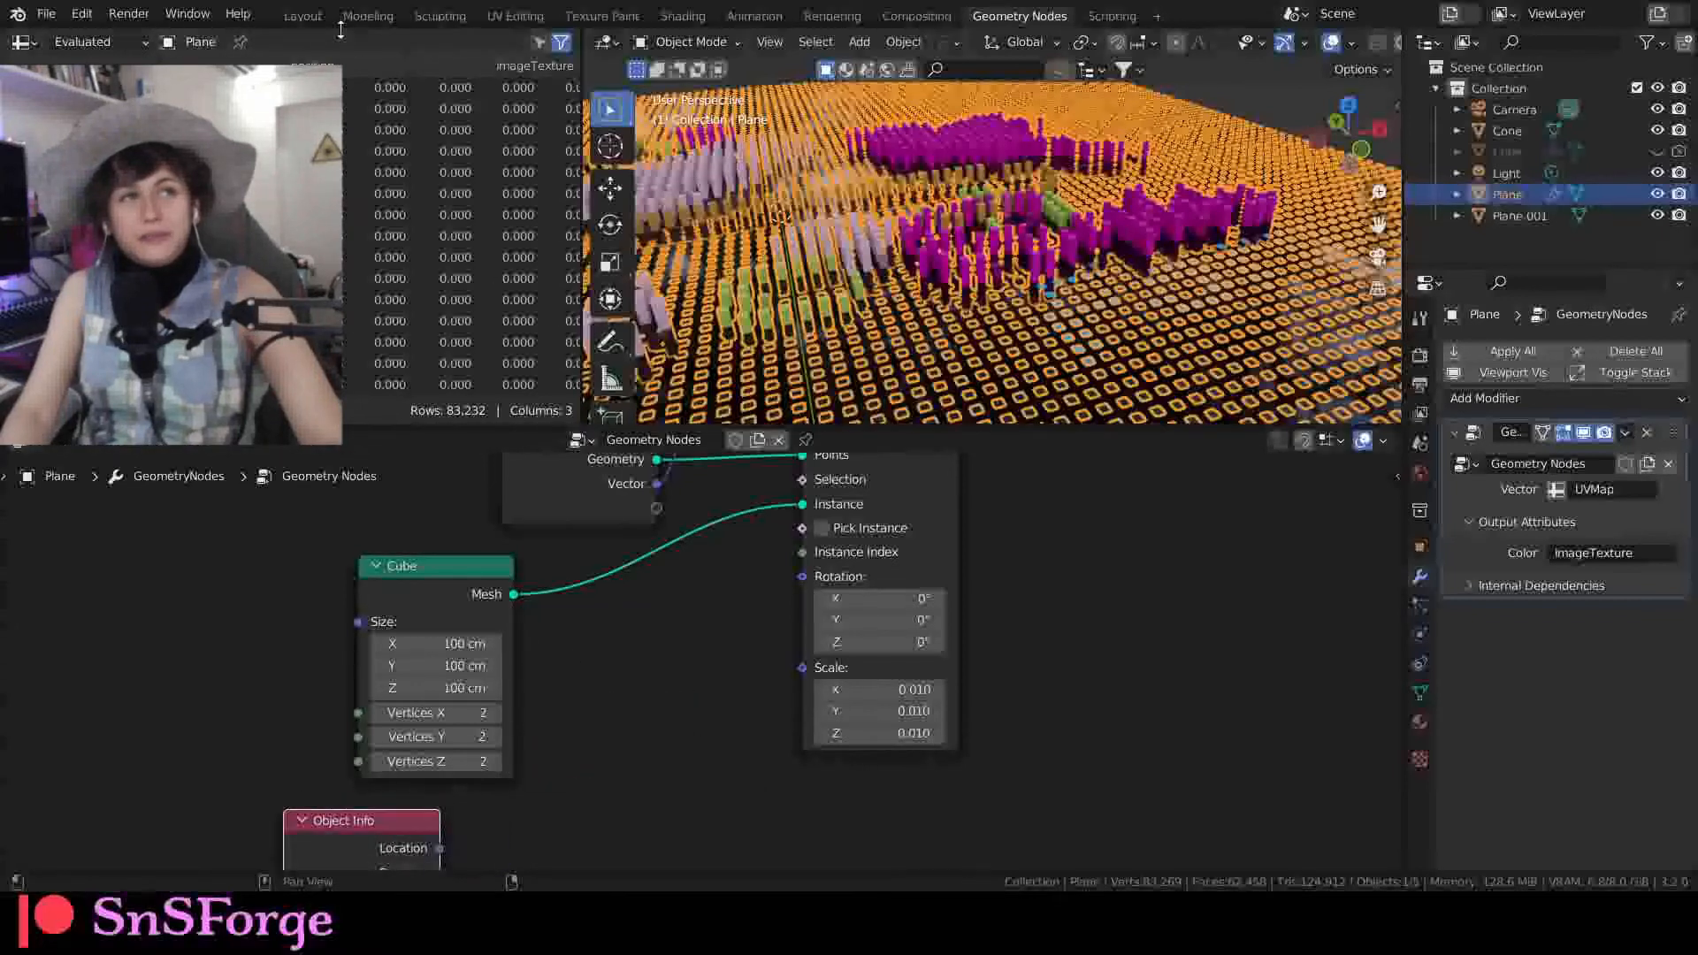
# Step: Inspect the primitive-cube grid in the Layout workspace and return to the Plane's node tree in the Geometry Nodes workspace
pyautogui.click(302, 16)
pyautogui.scroll(4, 530, 354)
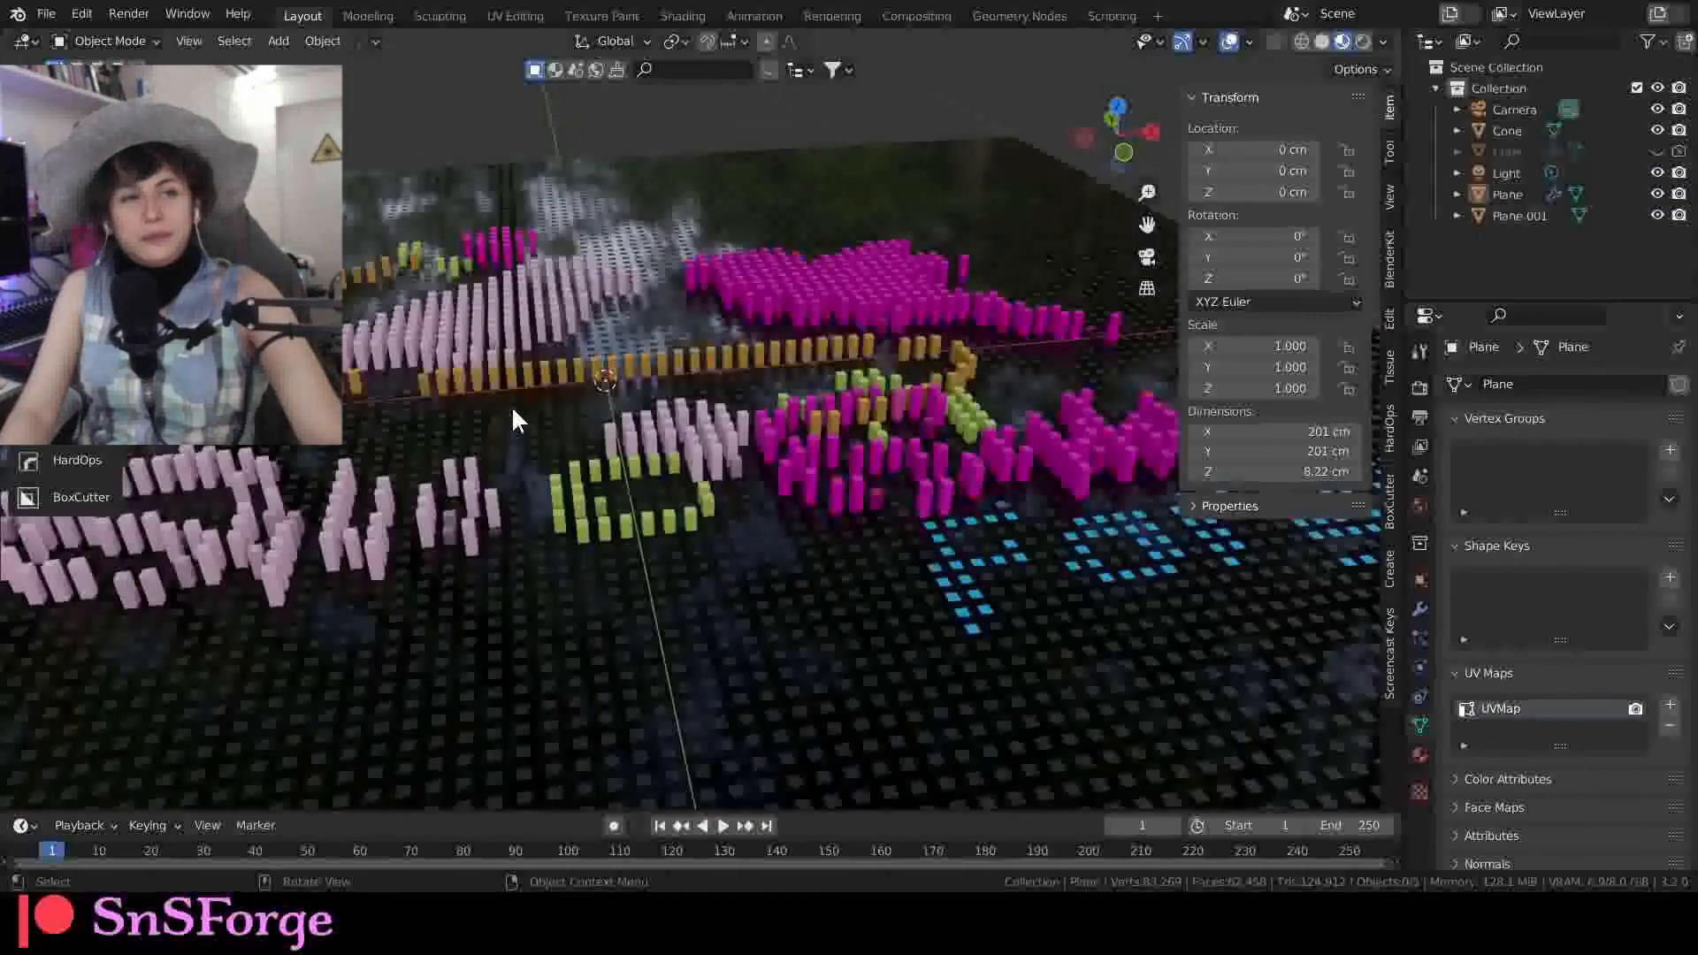
pyautogui.moveTo(513, 409); pyautogui.dragTo(595, 428, button='middle')
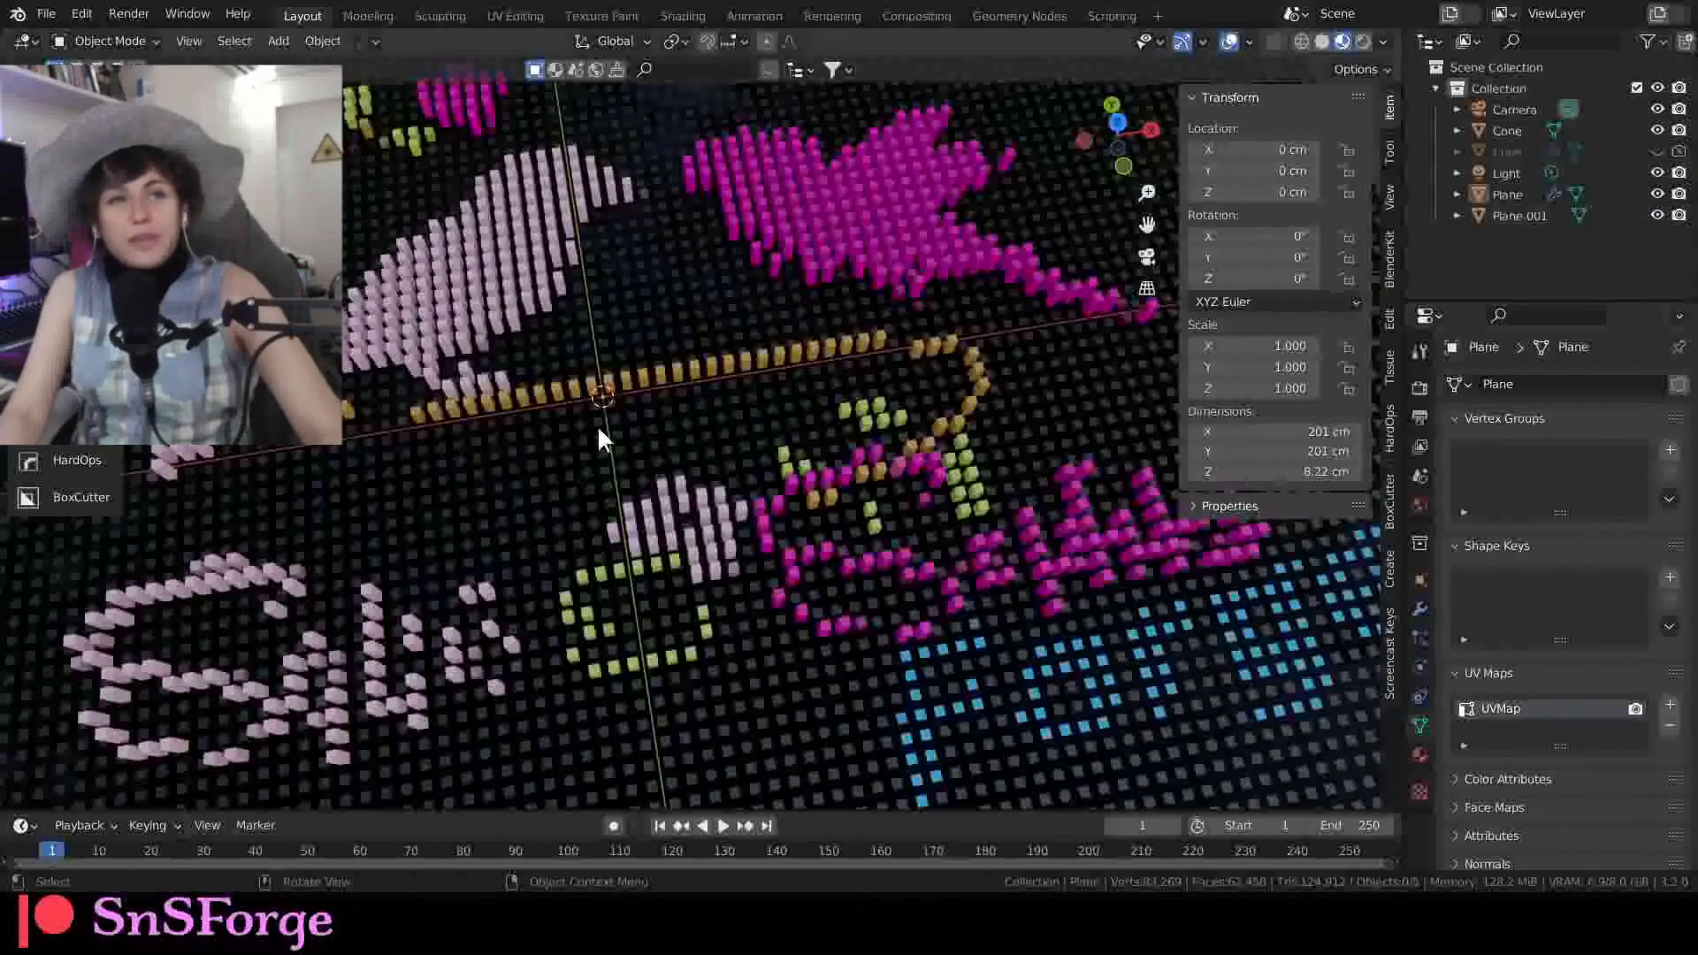
pyautogui.scroll(-6, 758, 312)
pyautogui.moveTo(761, 315); pyautogui.dragTo(930, 89, button='middle')
pyautogui.scroll(6, 841, 301)
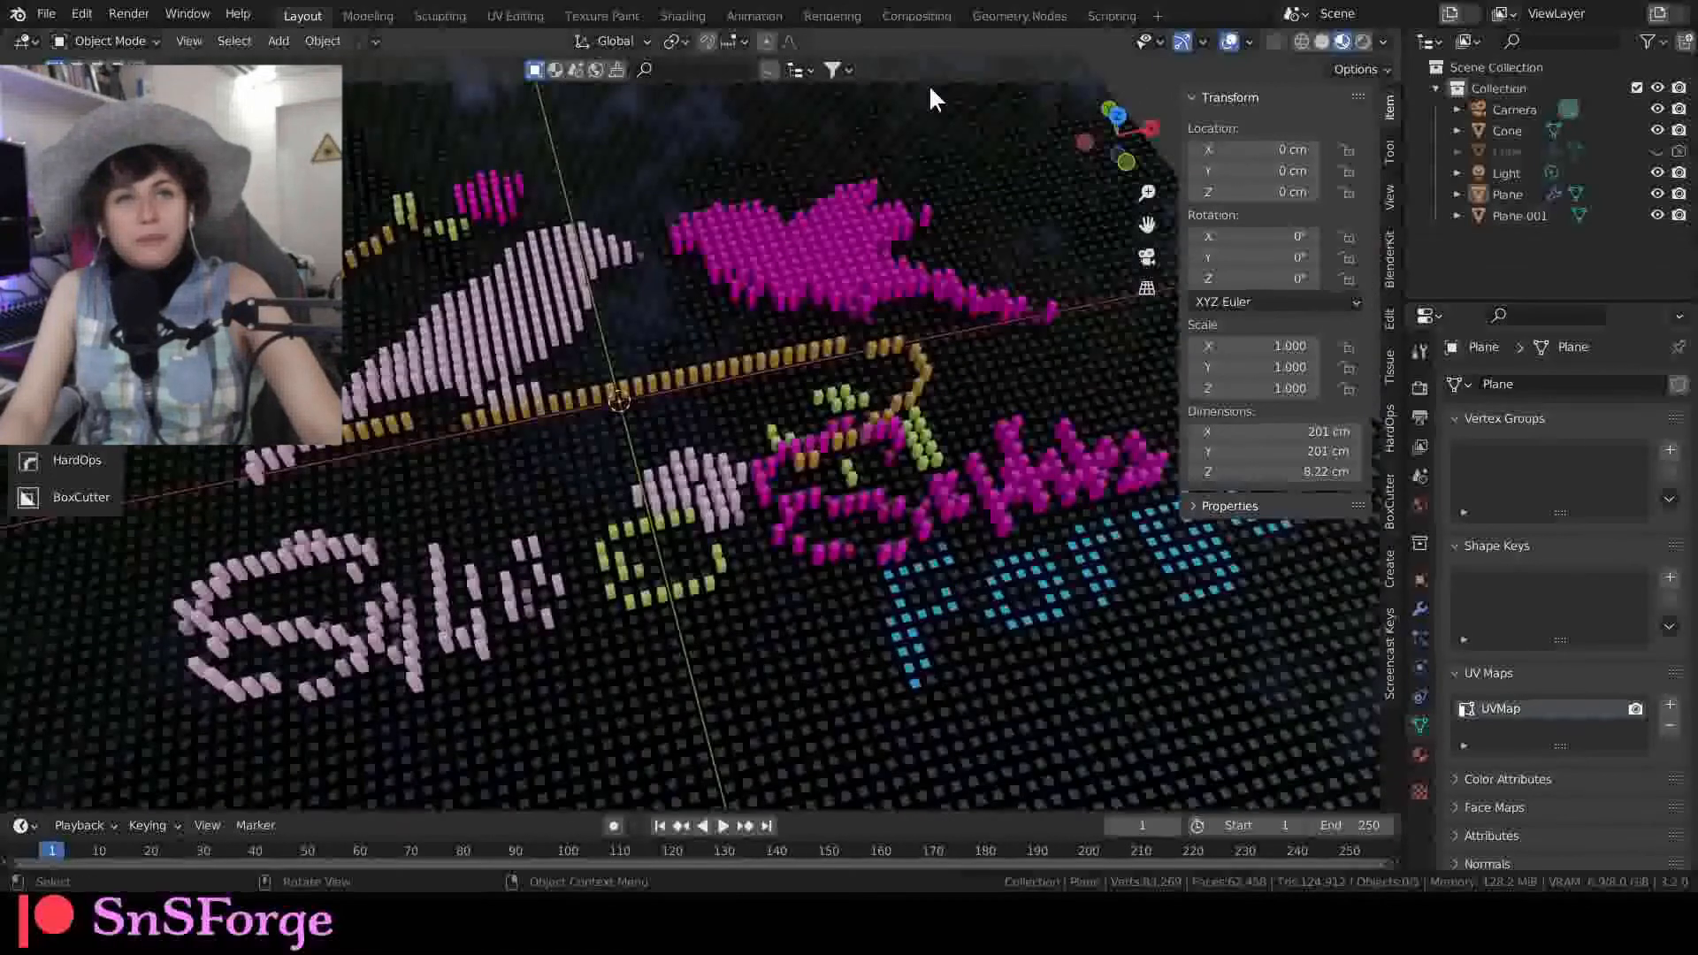
pyautogui.click(1016, 15)
pyautogui.moveTo(658, 613); pyautogui.dragTo(768, 761, button='middle')
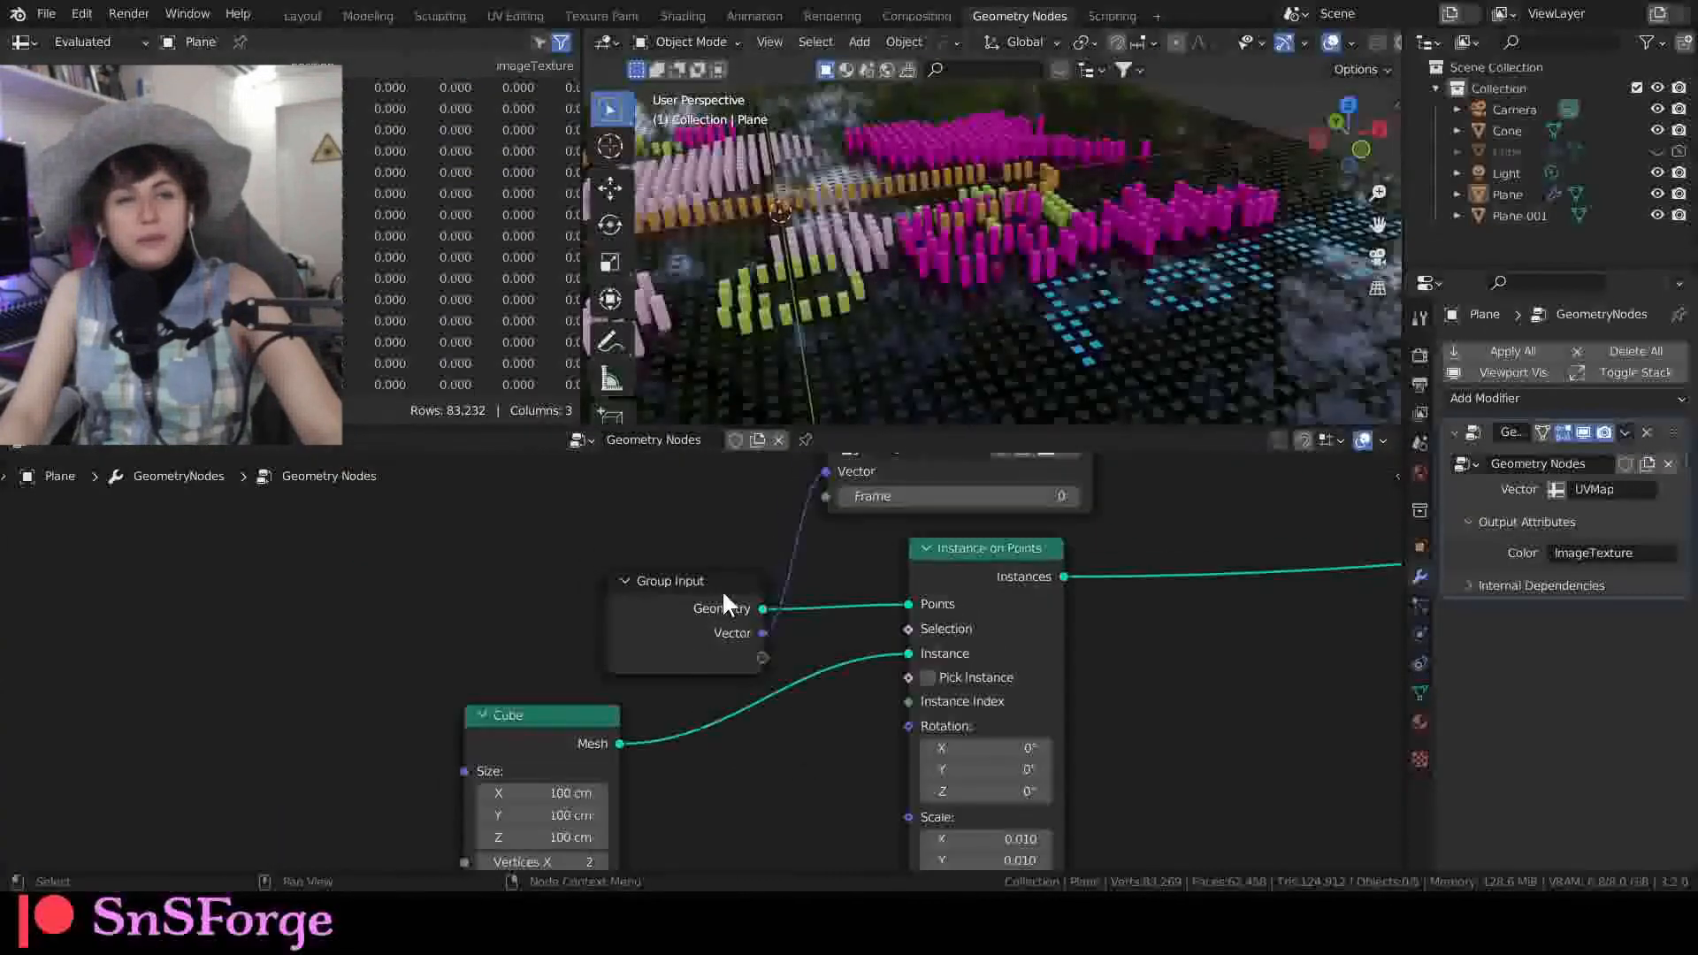
# Step: Load the 800px-World_hu… map image into the Image Texture node of the Plane's node tree
pyautogui.scroll(-3, 721, 577)
pyautogui.moveTo(909, 511); pyautogui.dragTo(708, 645, button='middle')
pyautogui.scroll(3, 711, 646)
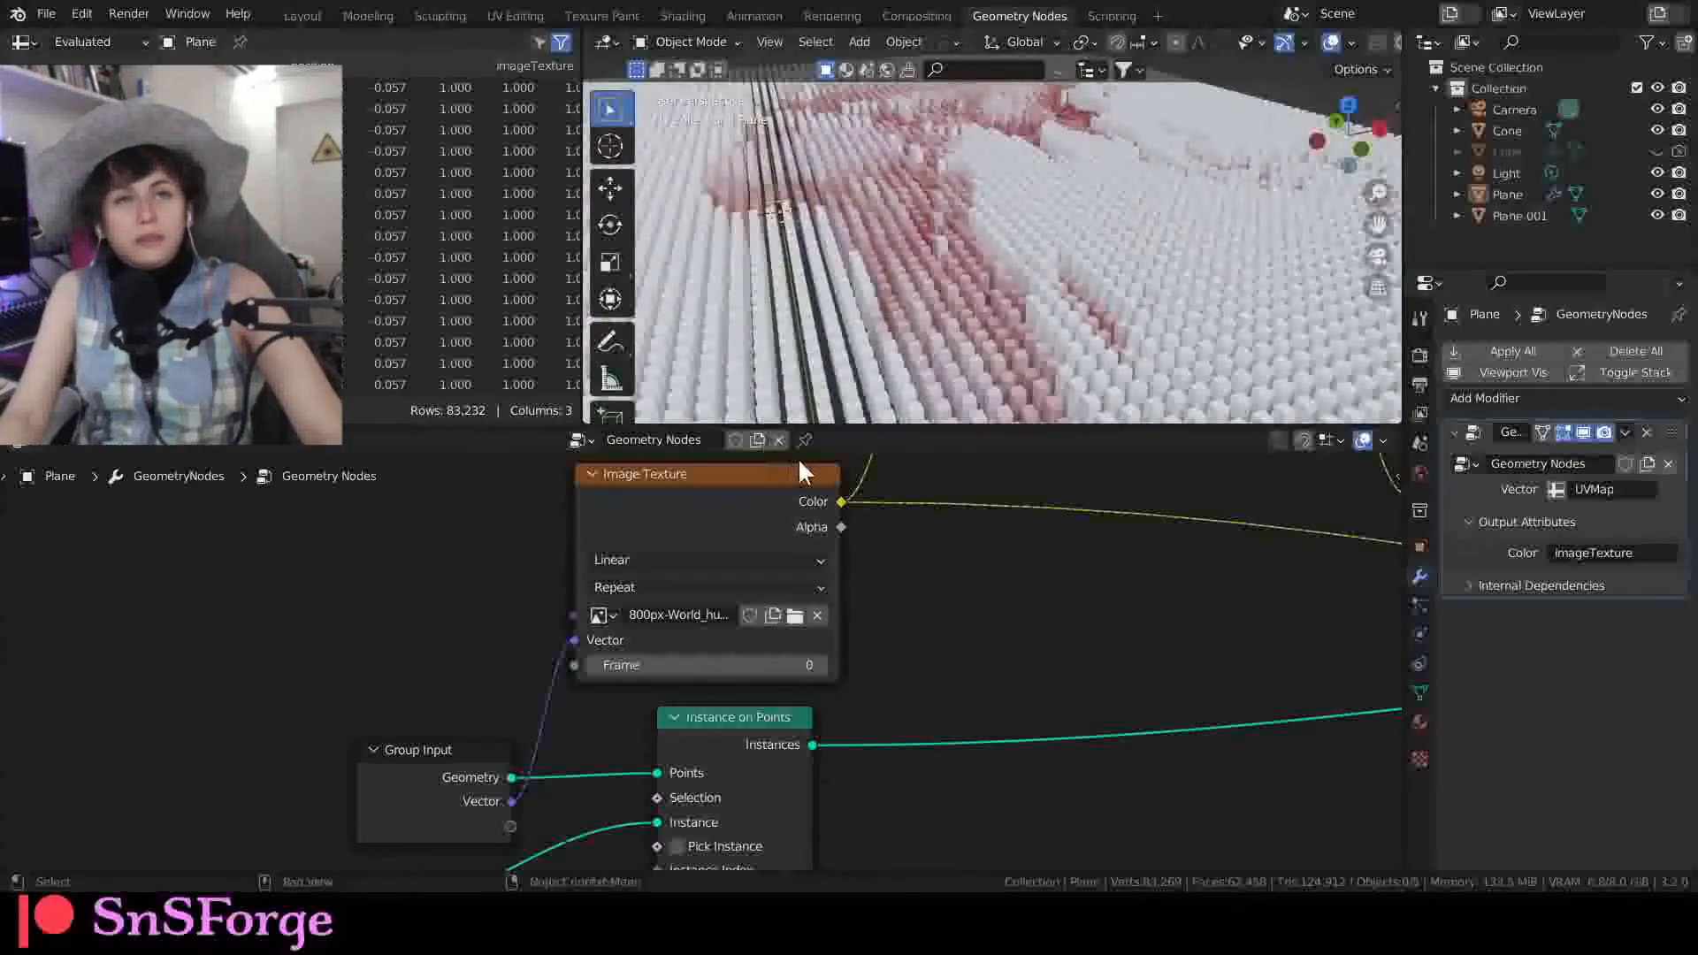
pyautogui.moveTo(787, 292); pyautogui.dragTo(916, 257, button='middle')
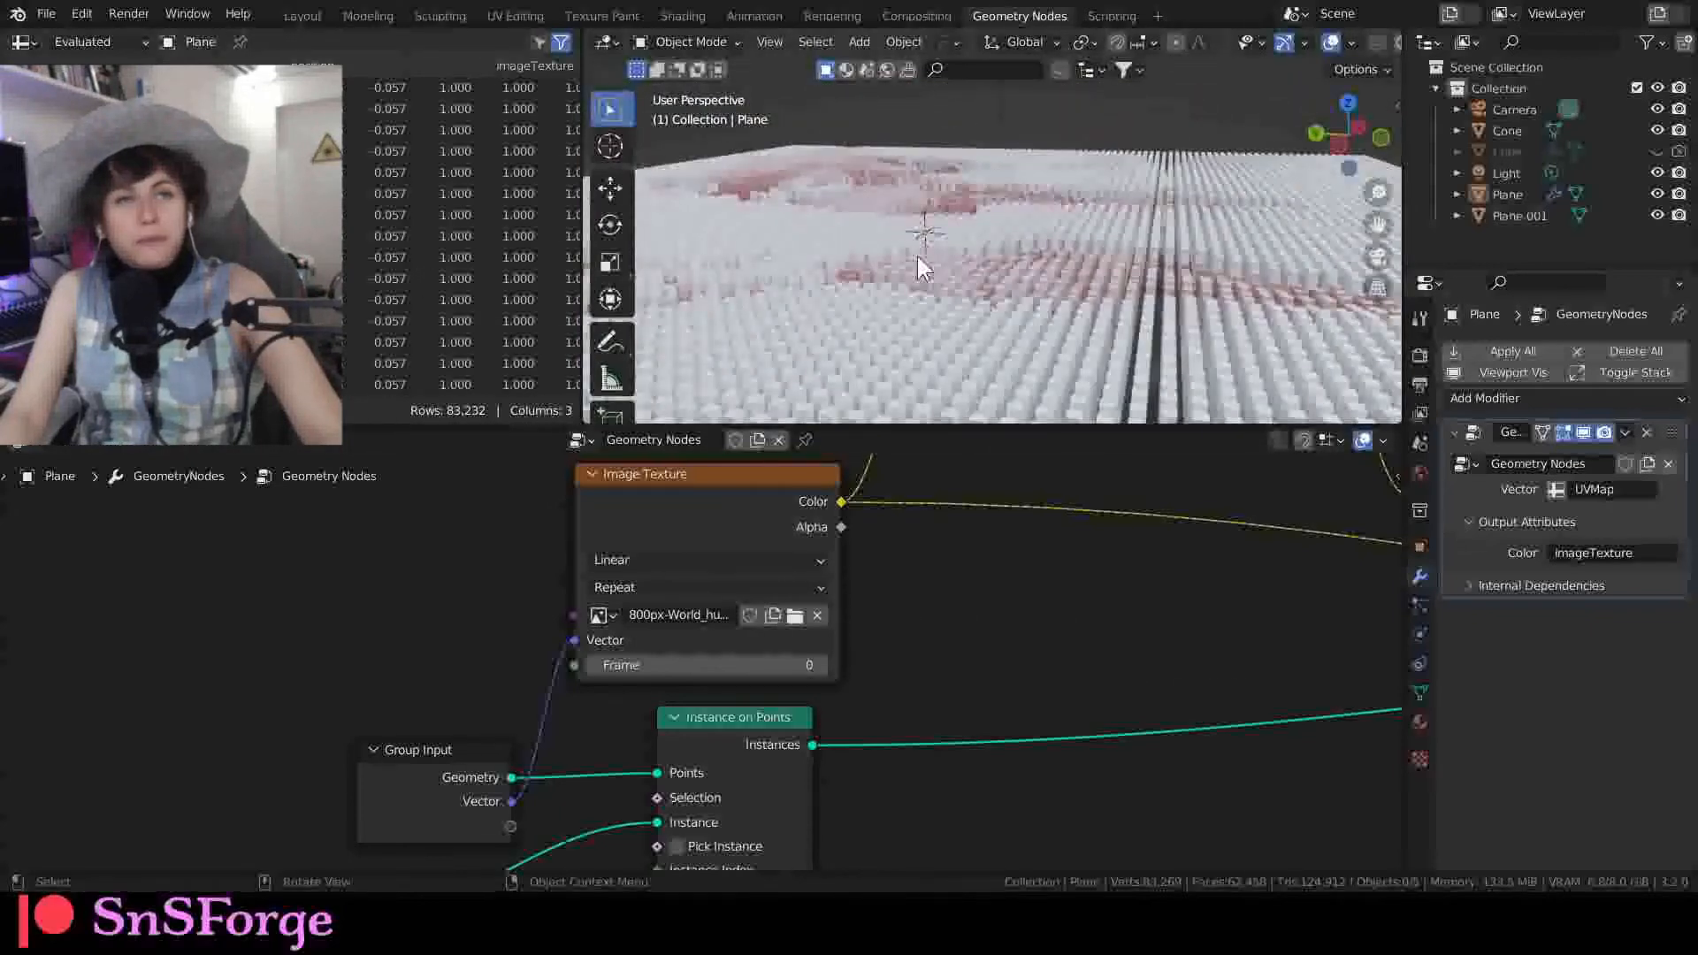
# Step: Inspect the world-map instance grid in the Layout workspace, checking the column heights and the map's proportions from several angles
pyautogui.click(302, 15)
pyautogui.scroll(-10, 658, 385)
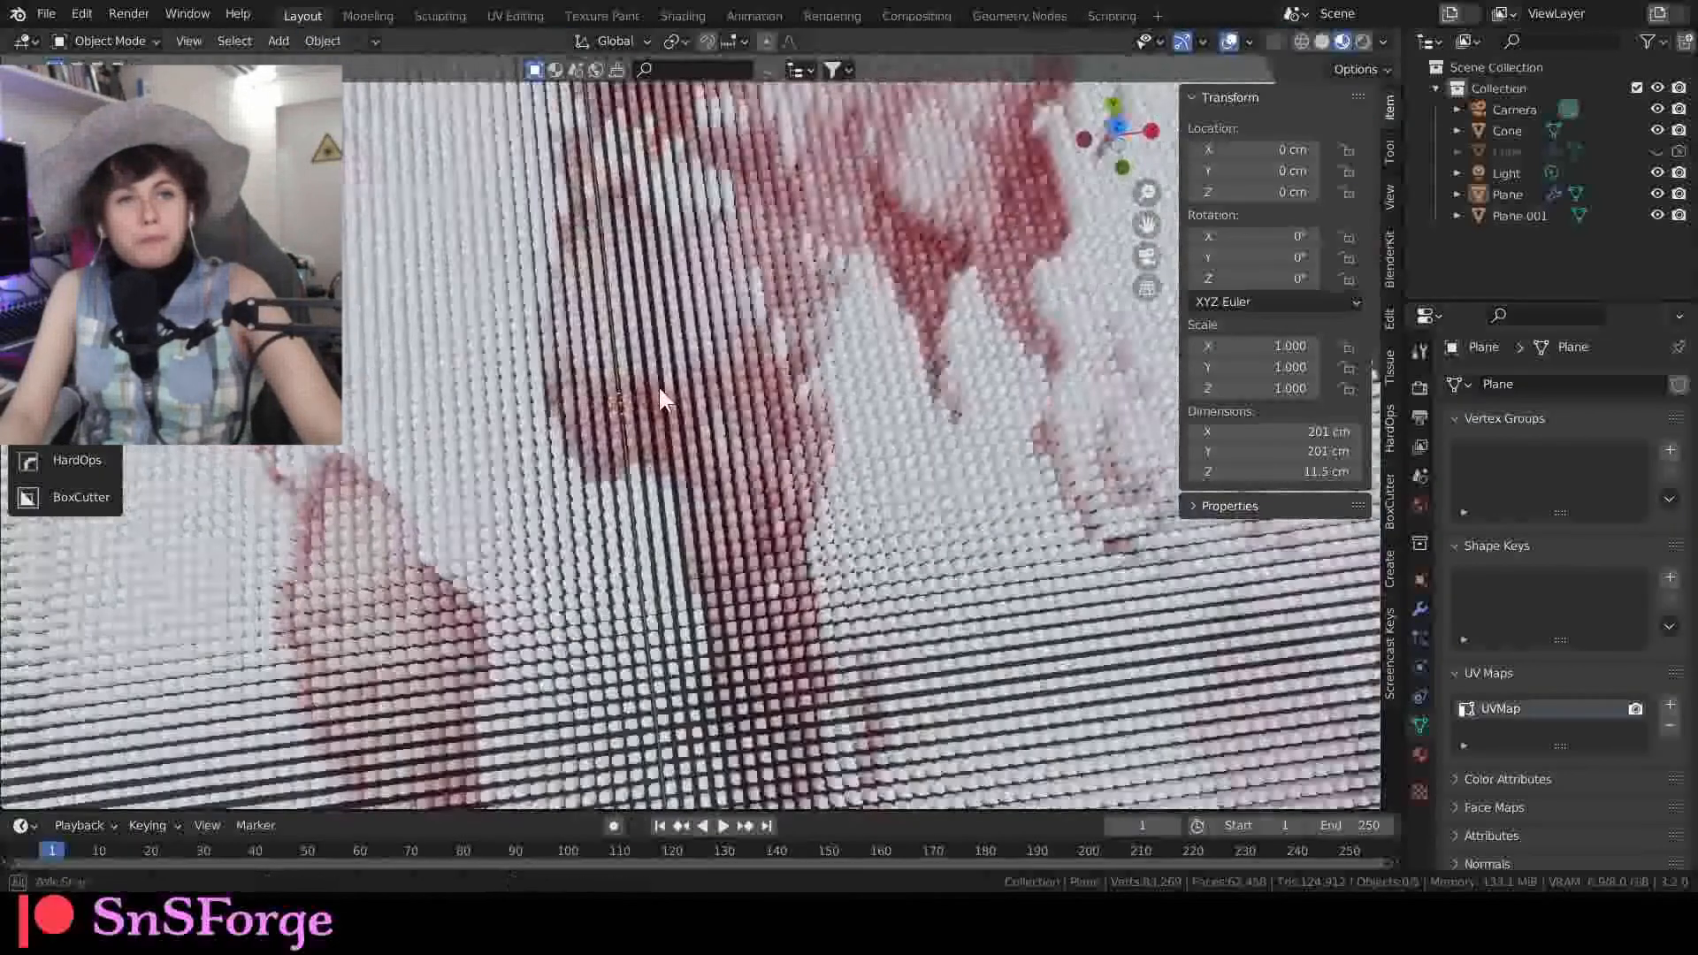
pyautogui.moveTo(619, 401)
pyautogui.mouseDown(button='middle')
pyautogui.moveTo(724, 321)
pyautogui.moveTo(587, 448)
pyautogui.moveTo(589, 304)
pyautogui.moveTo(618, 354)
pyautogui.moveTo(596, 476)
pyautogui.moveTo(609, 420)
pyautogui.mouseUp(button='middle')
pyautogui.scroll(4, 725, 325)
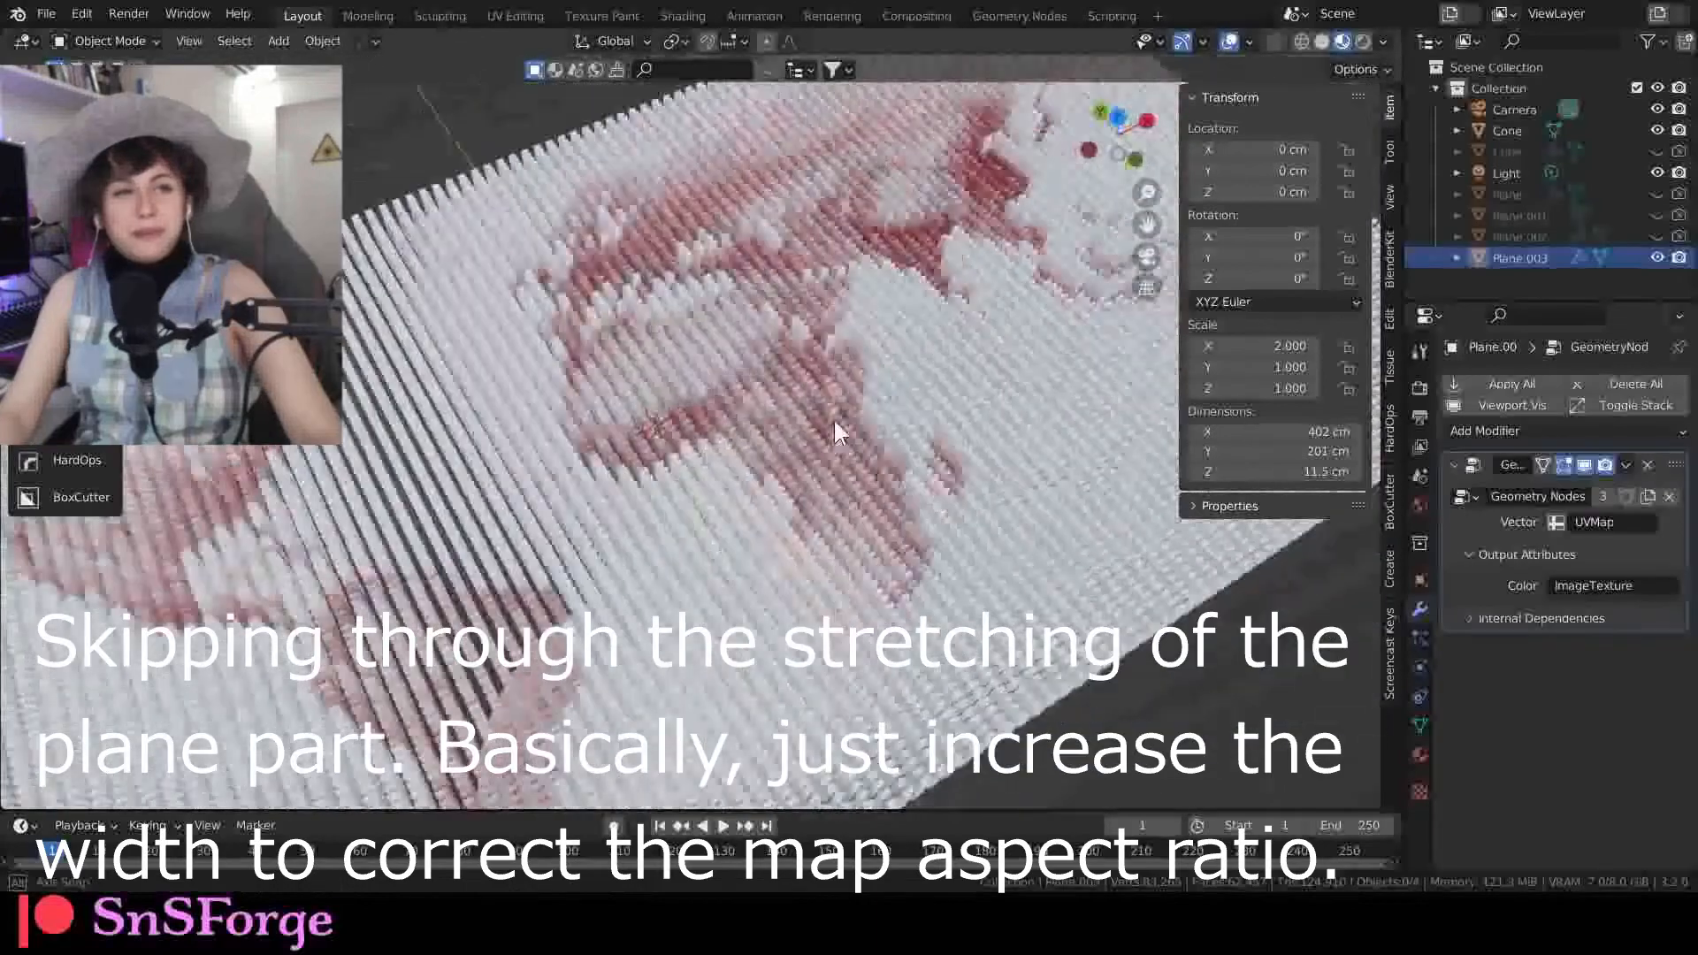
pyautogui.moveTo(833, 418); pyautogui.dragTo(957, 304, button='middle')
pyautogui.scroll(3, 795, 396)
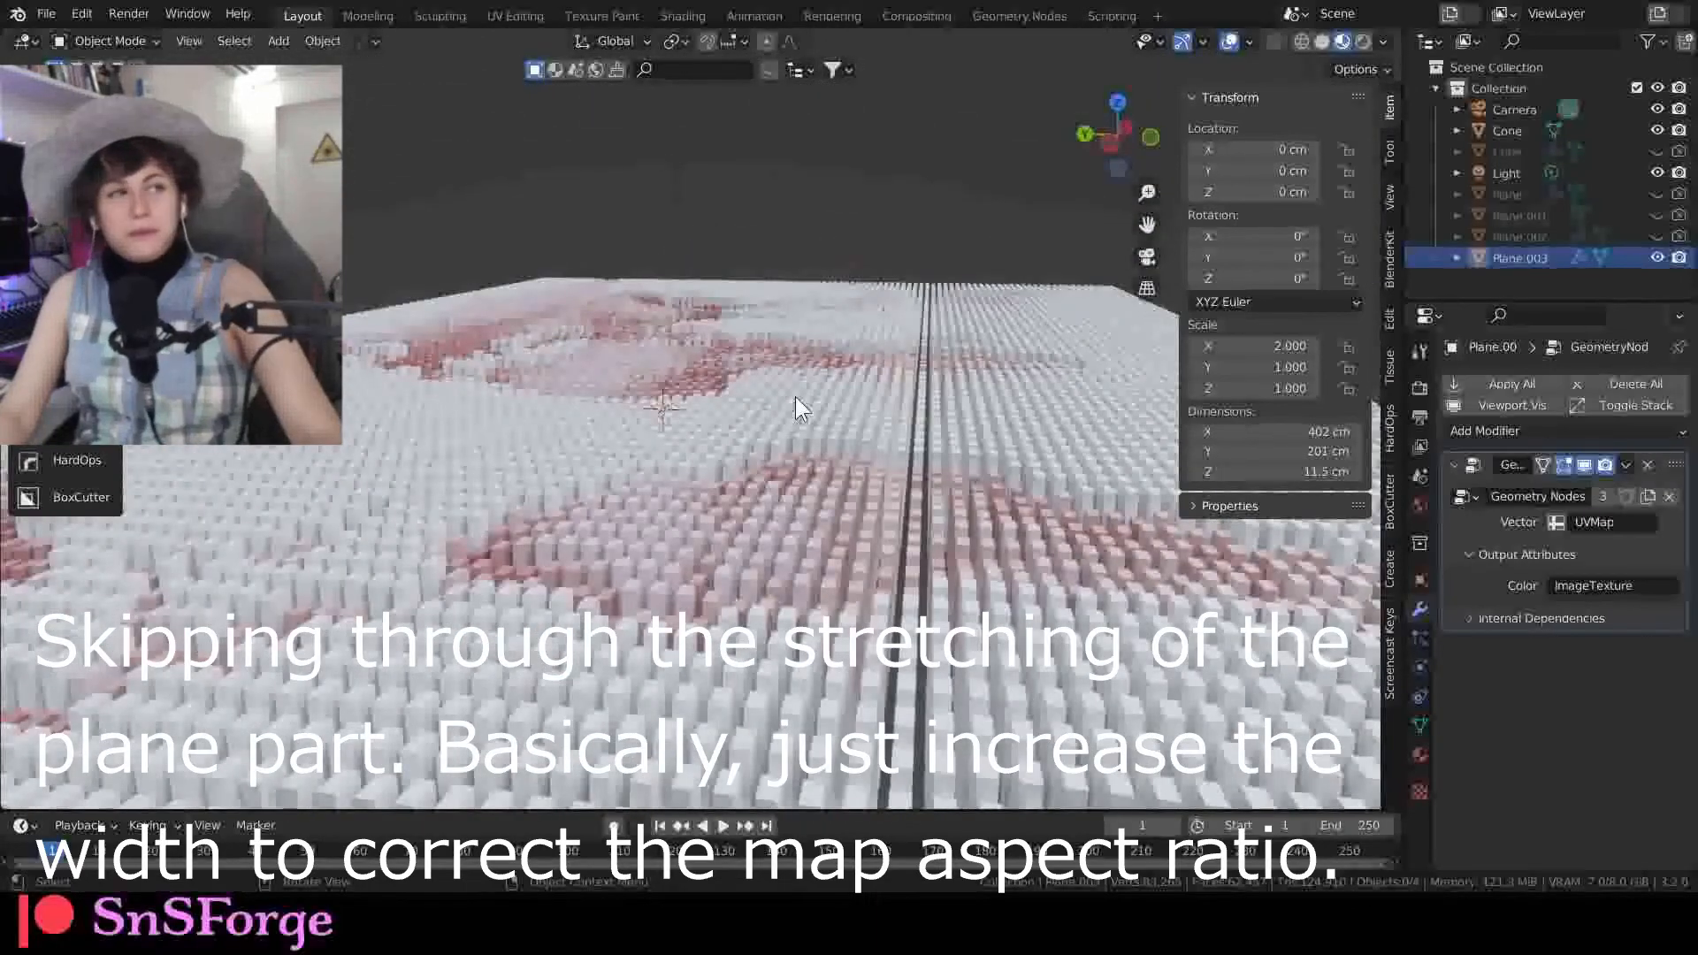
pyautogui.moveTo(720, 381); pyautogui.dragTo(635, 374, button='middle')
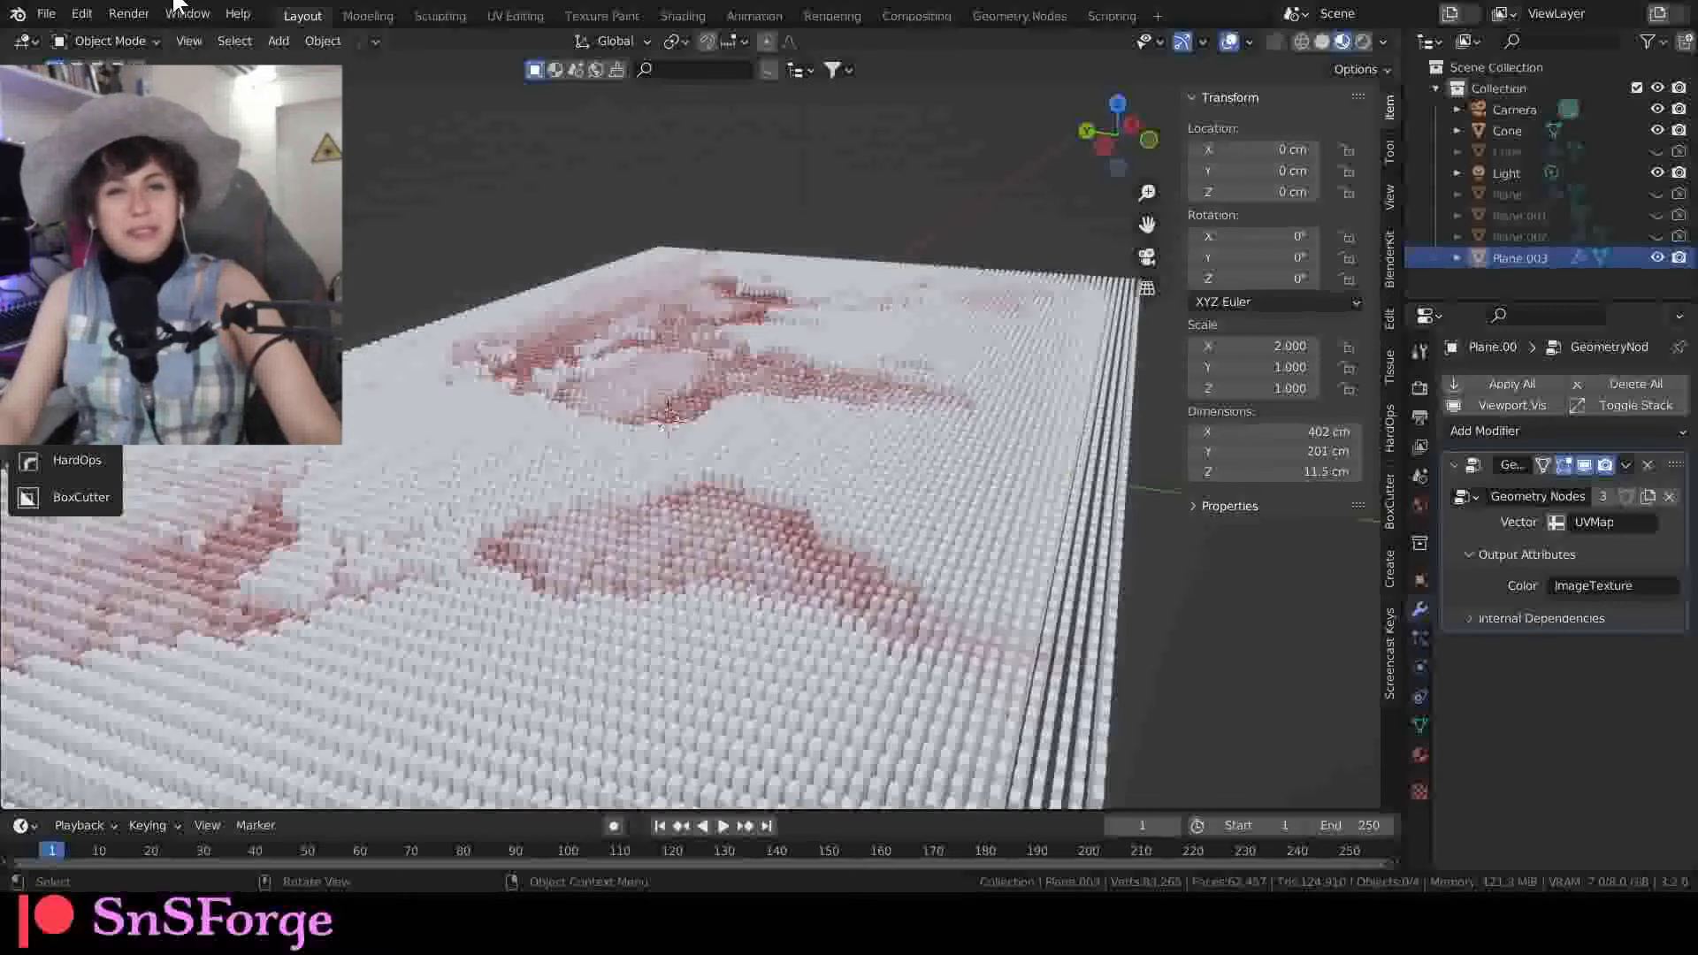
pyautogui.moveTo(364, 258)
pyautogui.mouseDown(button='middle')
pyautogui.moveTo(379, 310)
pyautogui.moveTo(390, 257)
pyautogui.mouseUp(button='middle')
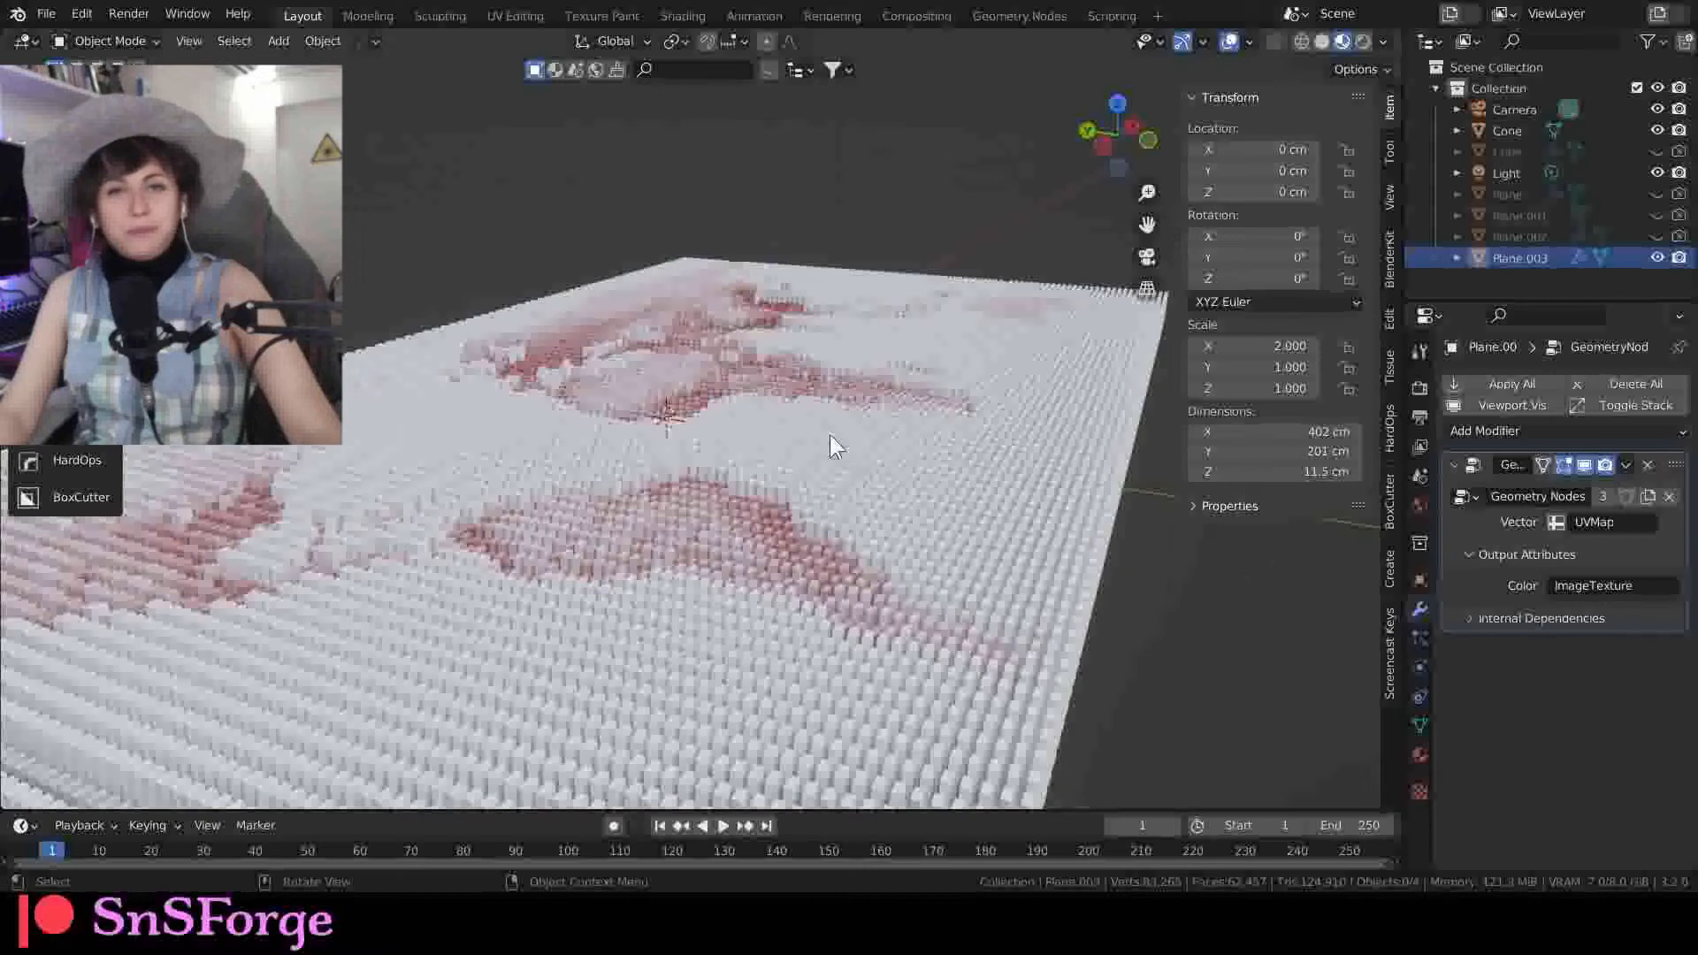
# Step: Return to the Geometry Nodes workspace and insert a Map Range node between Combine XYZ and the Scale input of Scale Instances
pyautogui.click(999, 25)
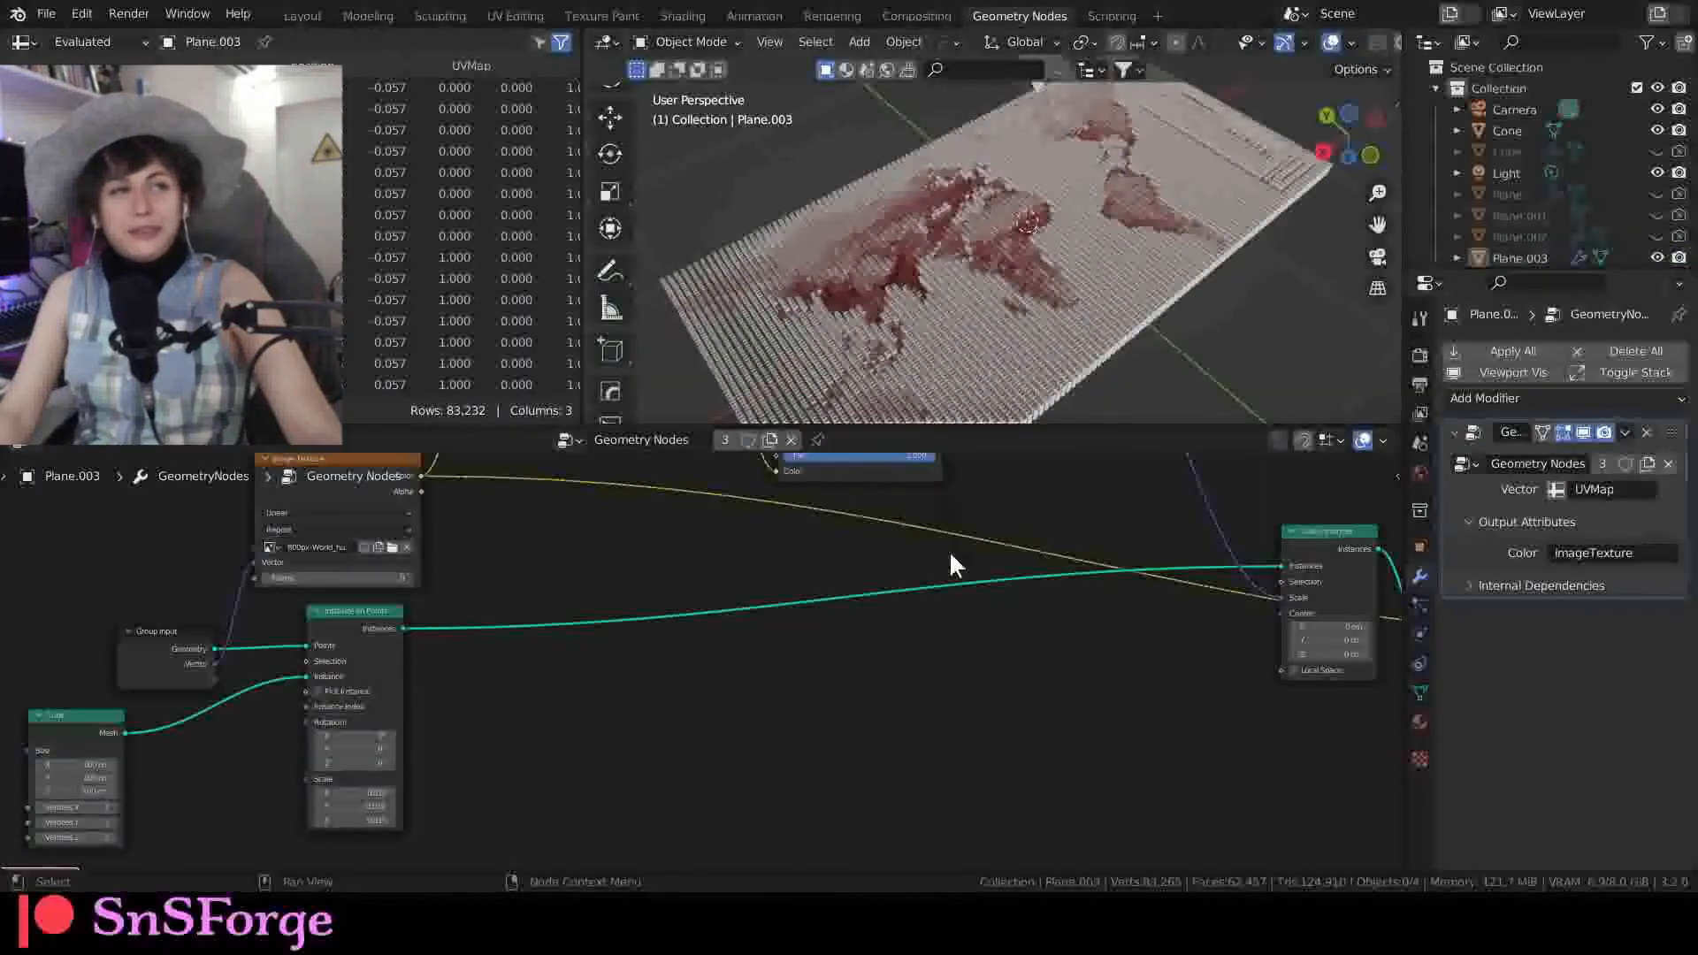
pyautogui.moveTo(947, 561); pyautogui.dragTo(643, 697, button='middle')
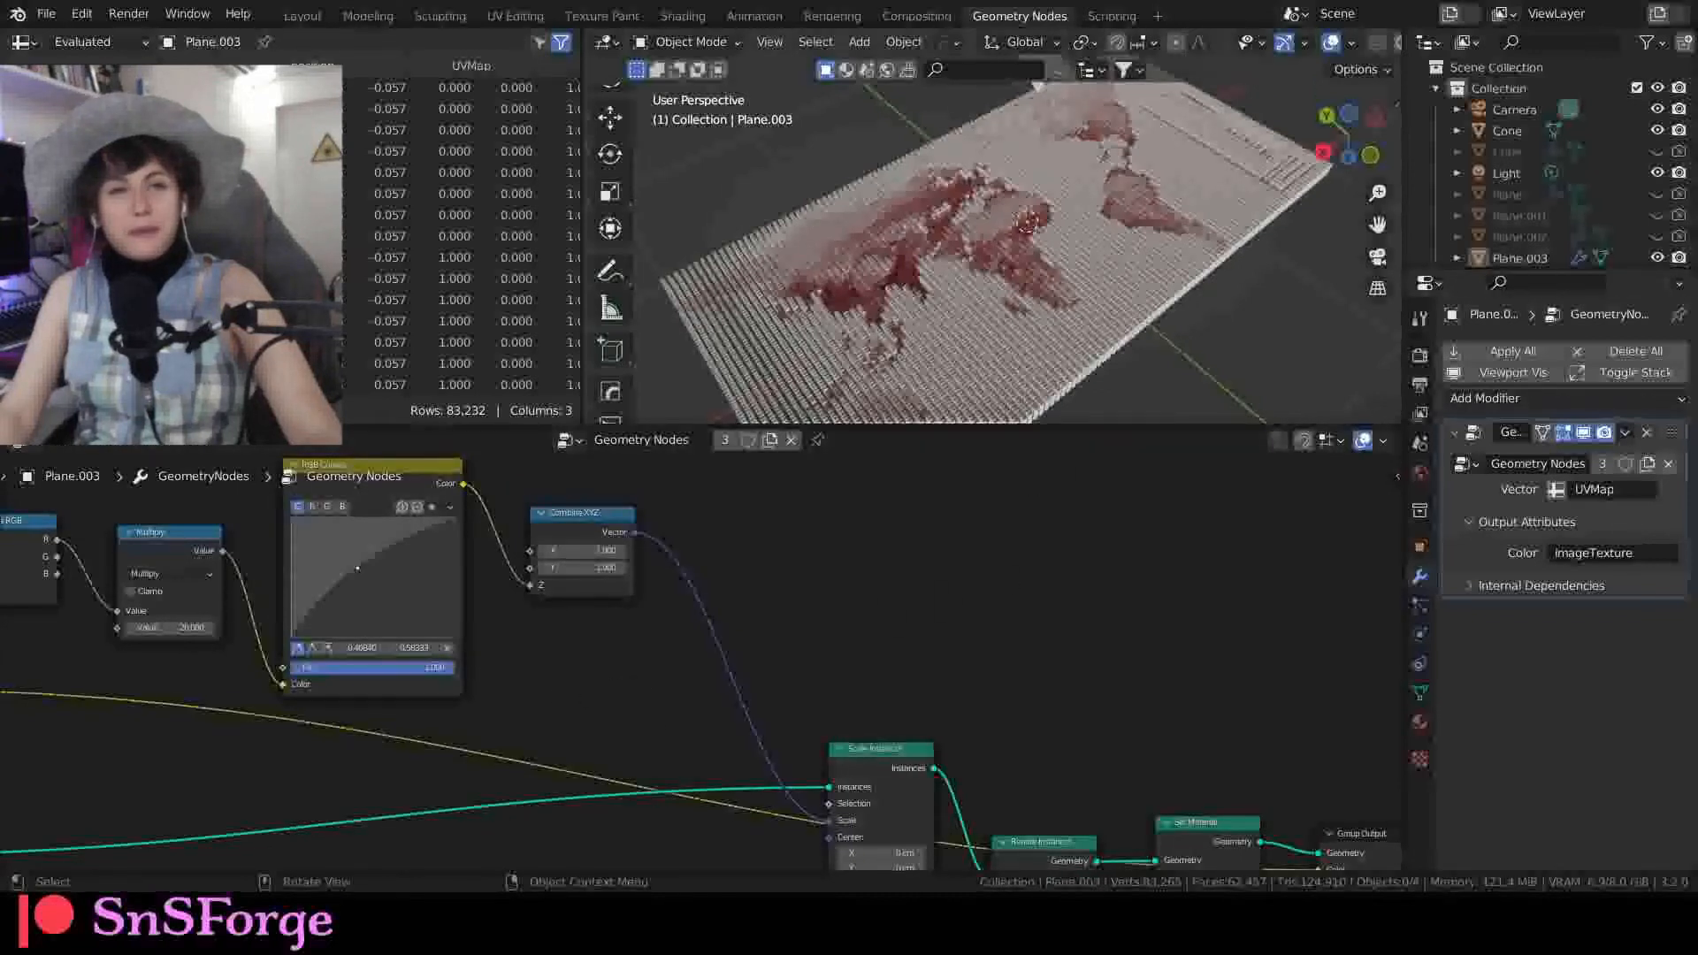
pyautogui.scroll(2, 902, 270)
pyautogui.moveTo(840, 327); pyautogui.dragTo(995, 175, button='middle')
pyautogui.hotkey('shift', 'a')
pyautogui.write('s')
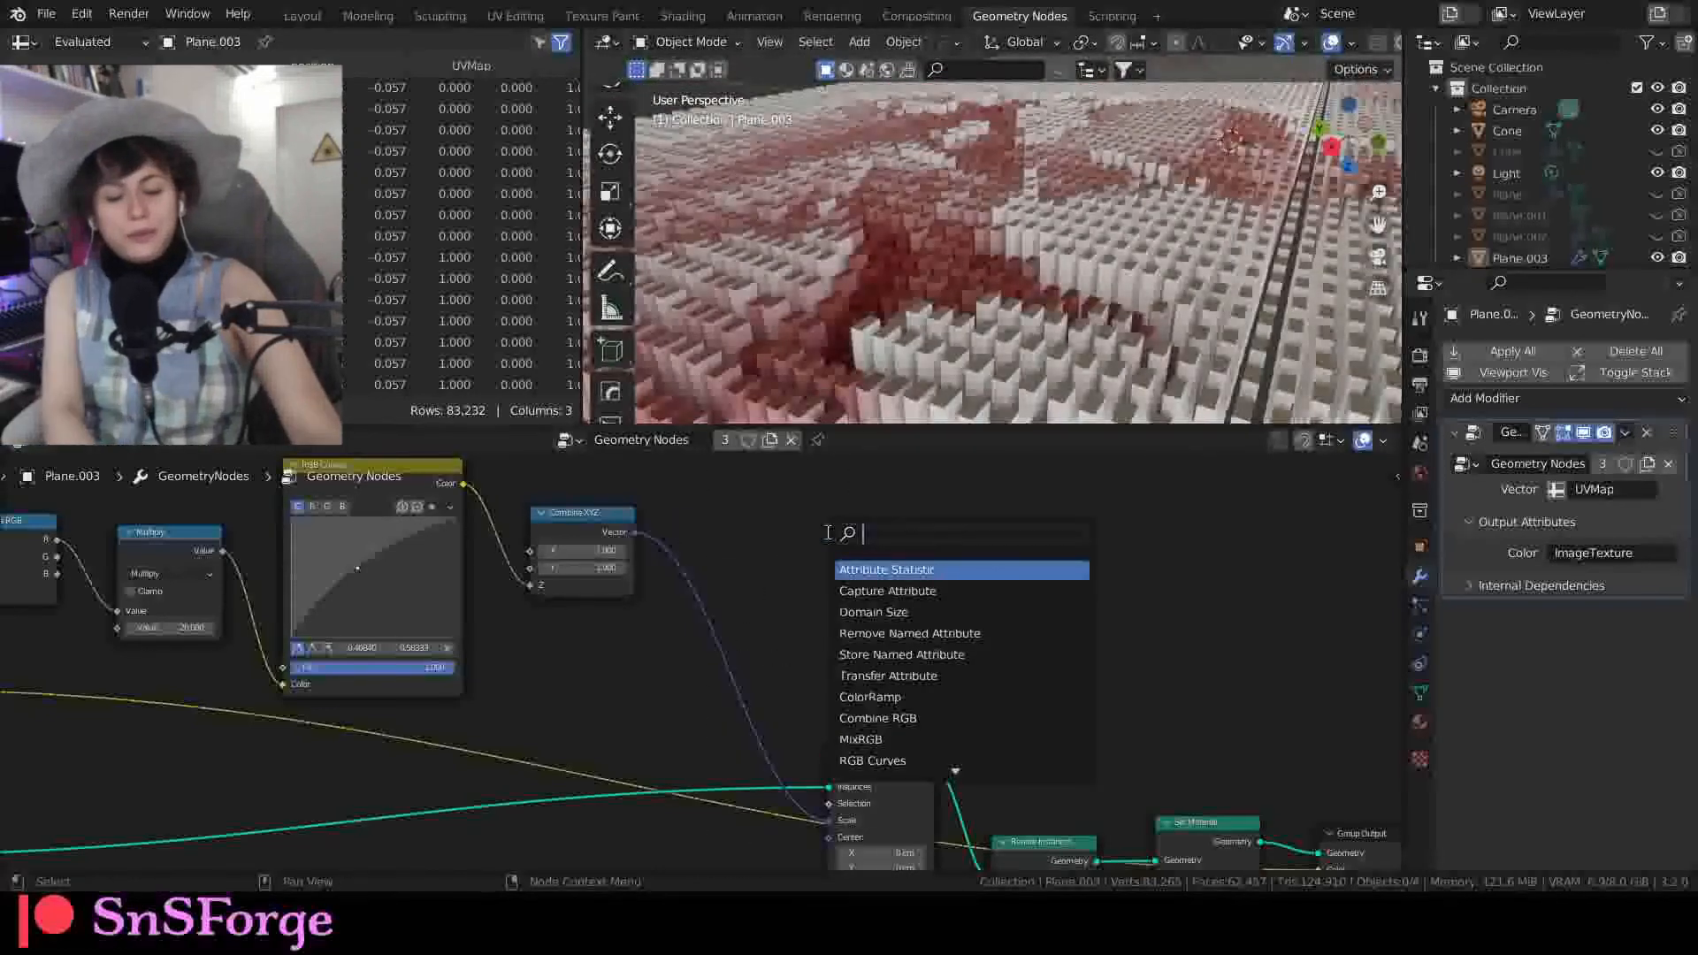
pyautogui.write('map ra')
pyautogui.press('Return')
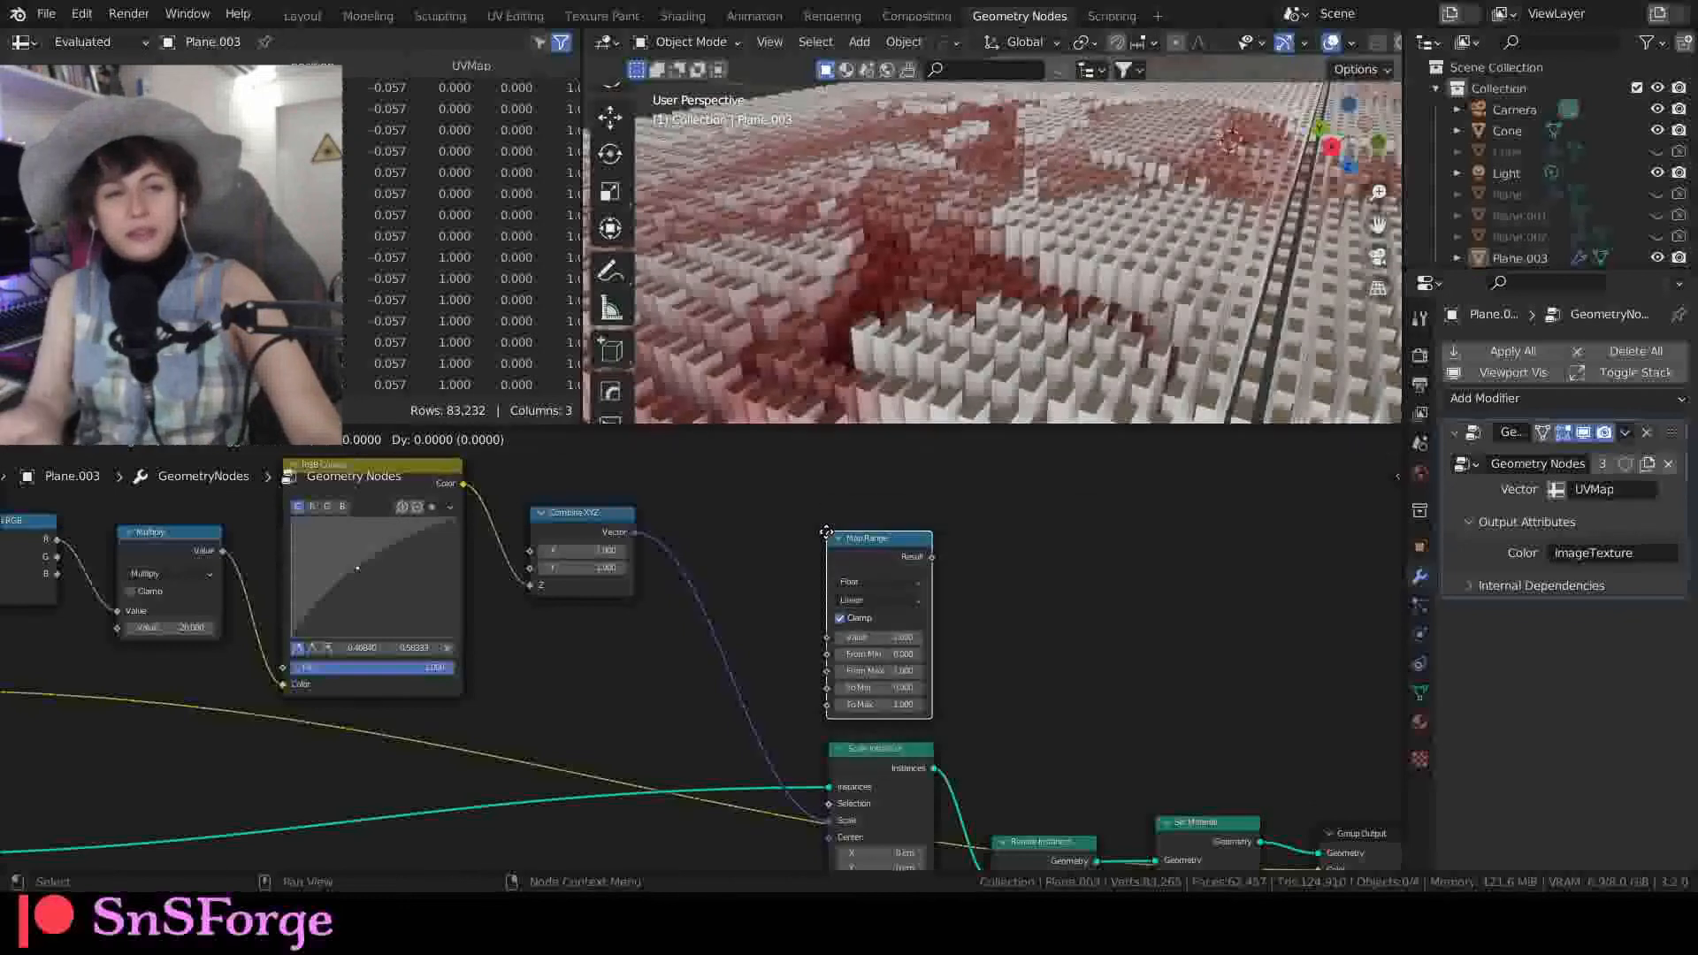
pyautogui.click(690, 495)
# Step: Disable Clamp on the Map Range node and set its From Max to 20
pyautogui.scroll(3, 743, 592)
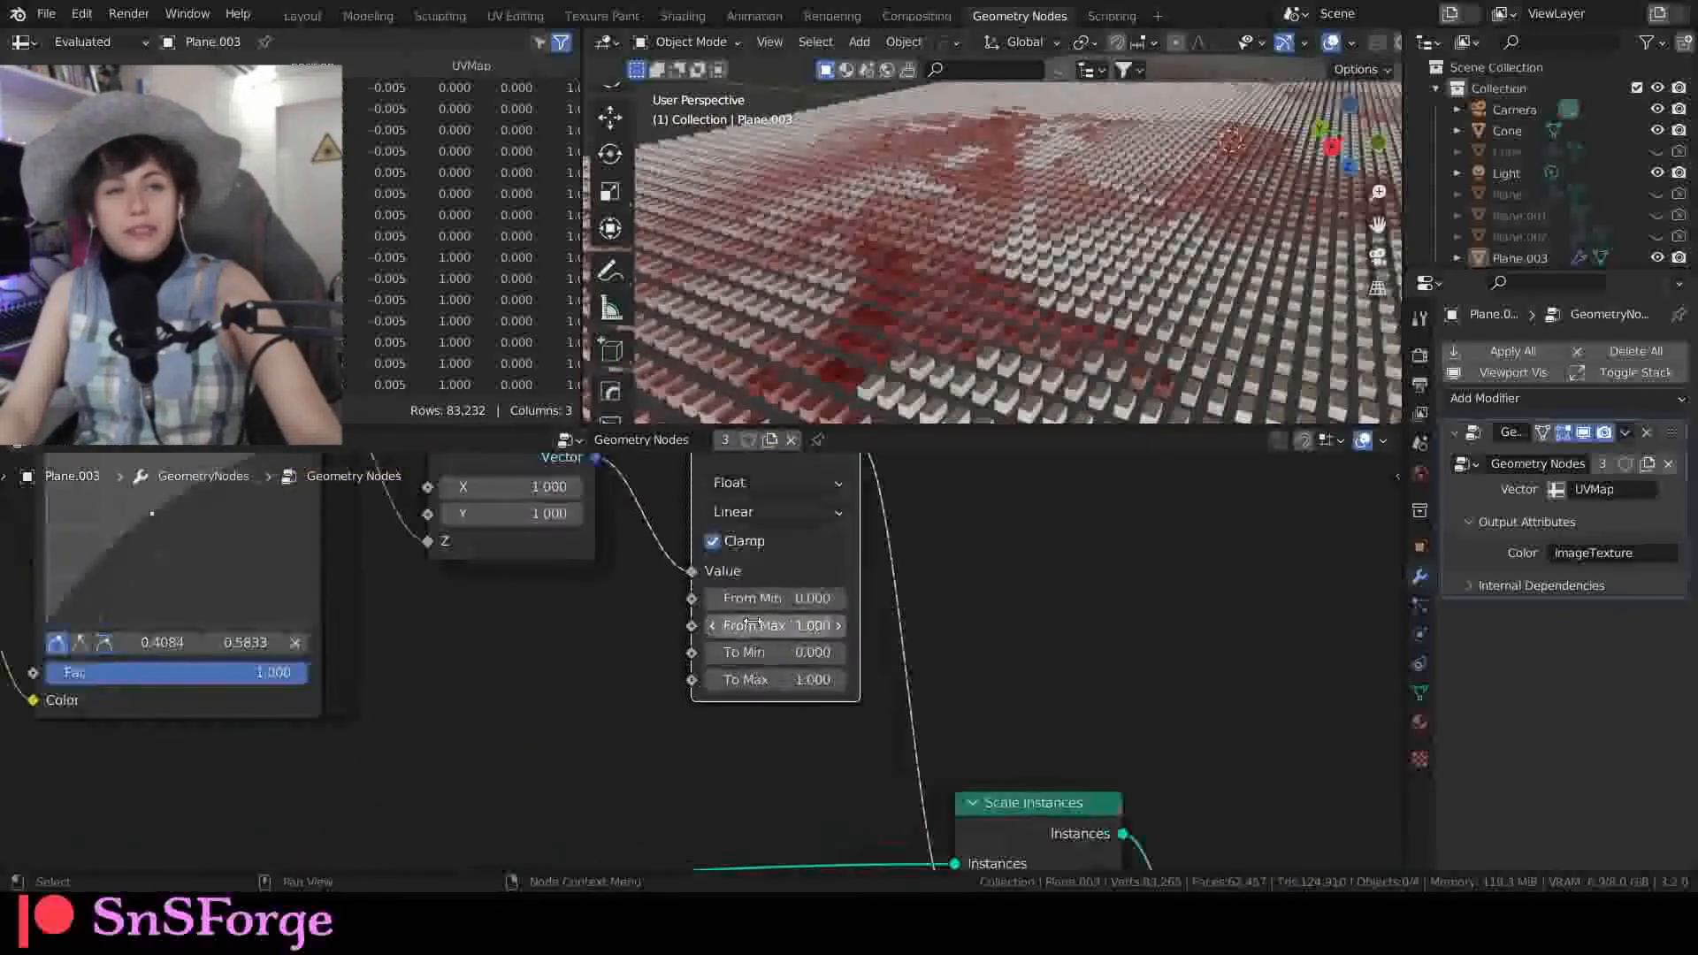
pyautogui.click(751, 540)
pyautogui.moveTo(625, 619); pyautogui.dragTo(536, 655, button='middle')
pyautogui.scroll(3, 708, 663)
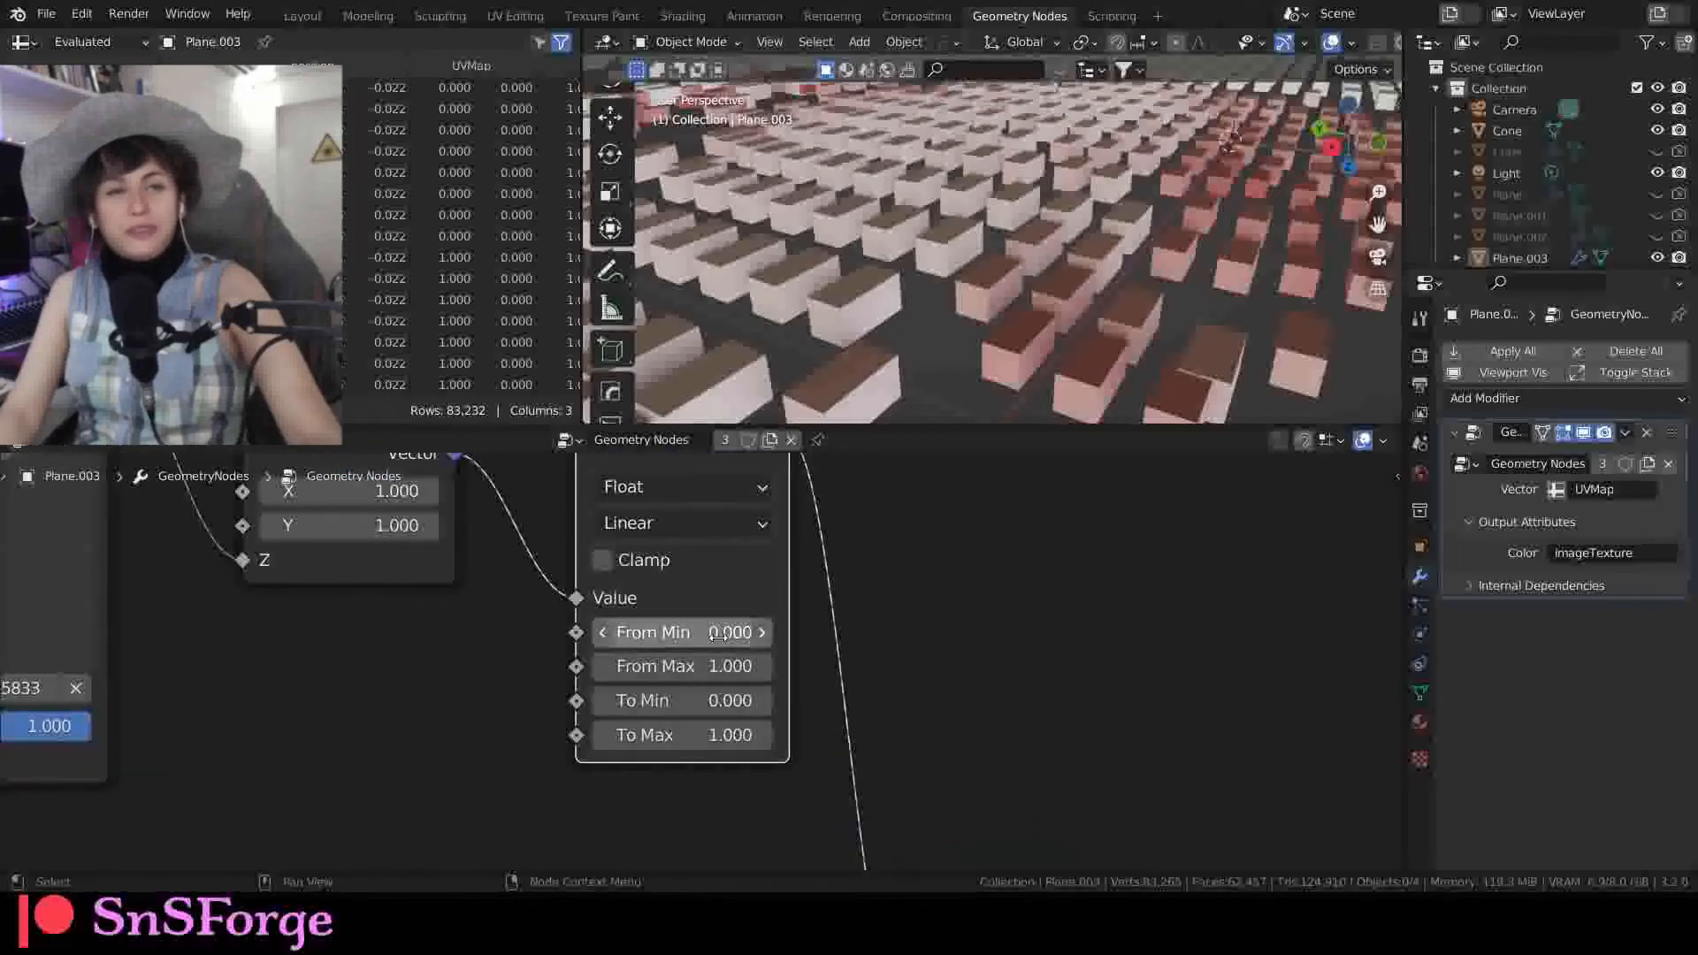
pyautogui.click(710, 665)
pyautogui.press('Return')
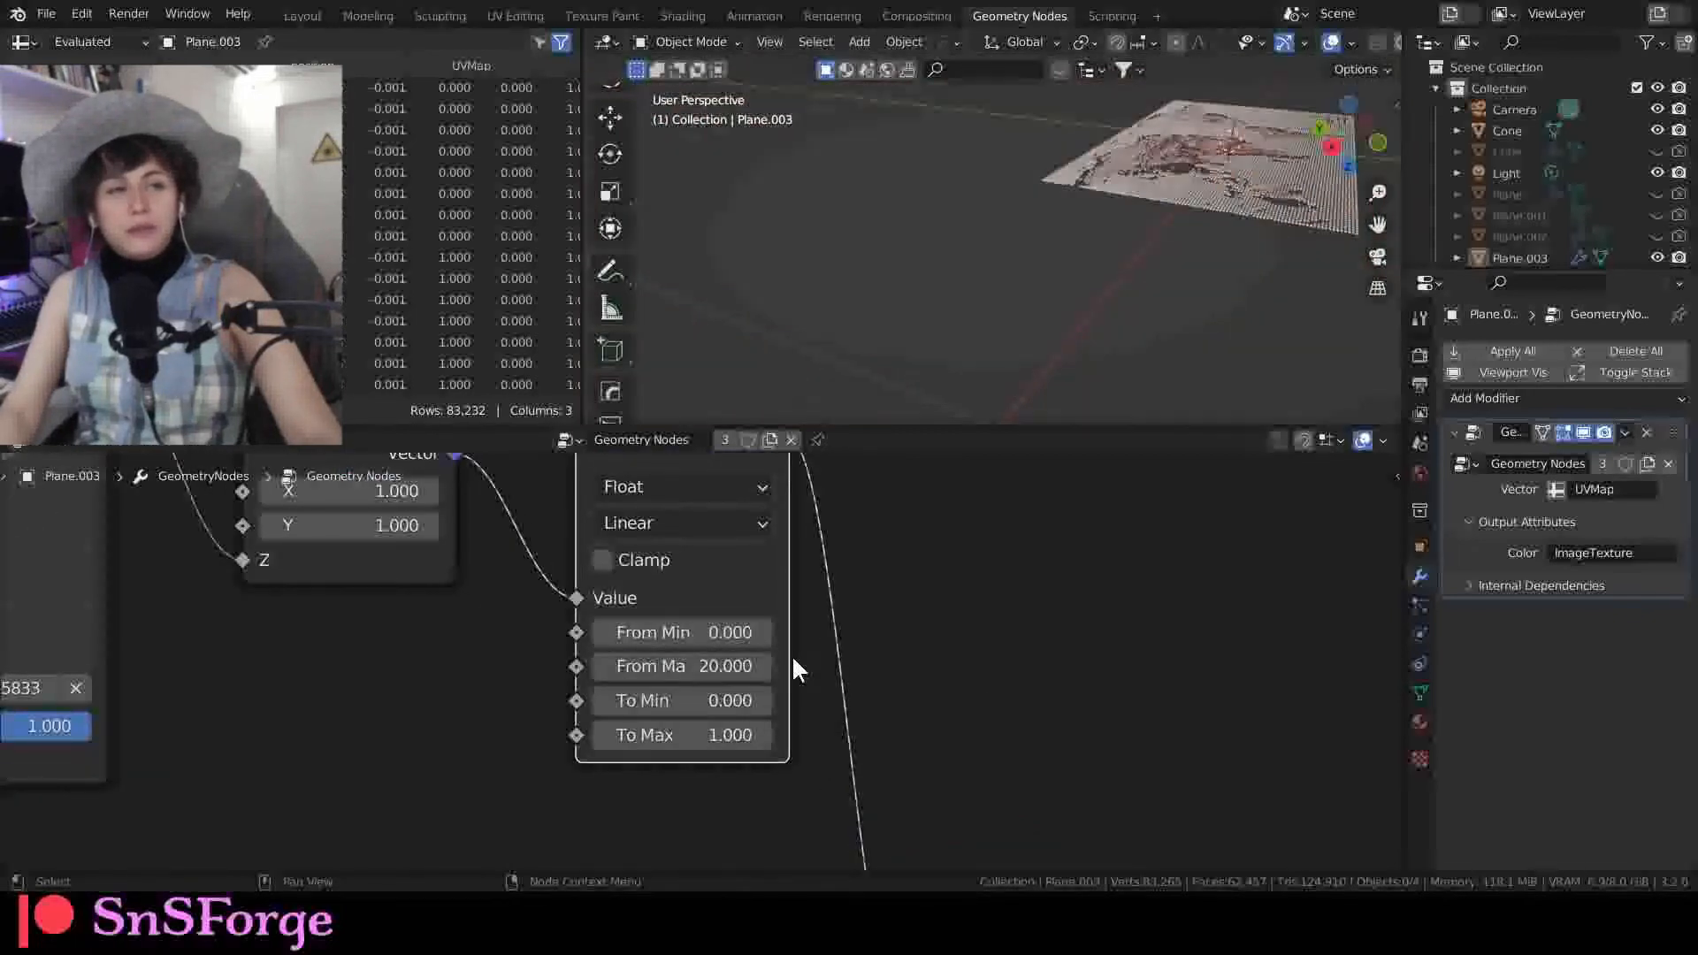
# Step: Invert the Map Range output by setting To Min to 20 and To Max to 0
pyautogui.moveTo(478, 703); pyautogui.dragTo(770, 722, button='middle')
pyautogui.scroll(-4, 715, 703)
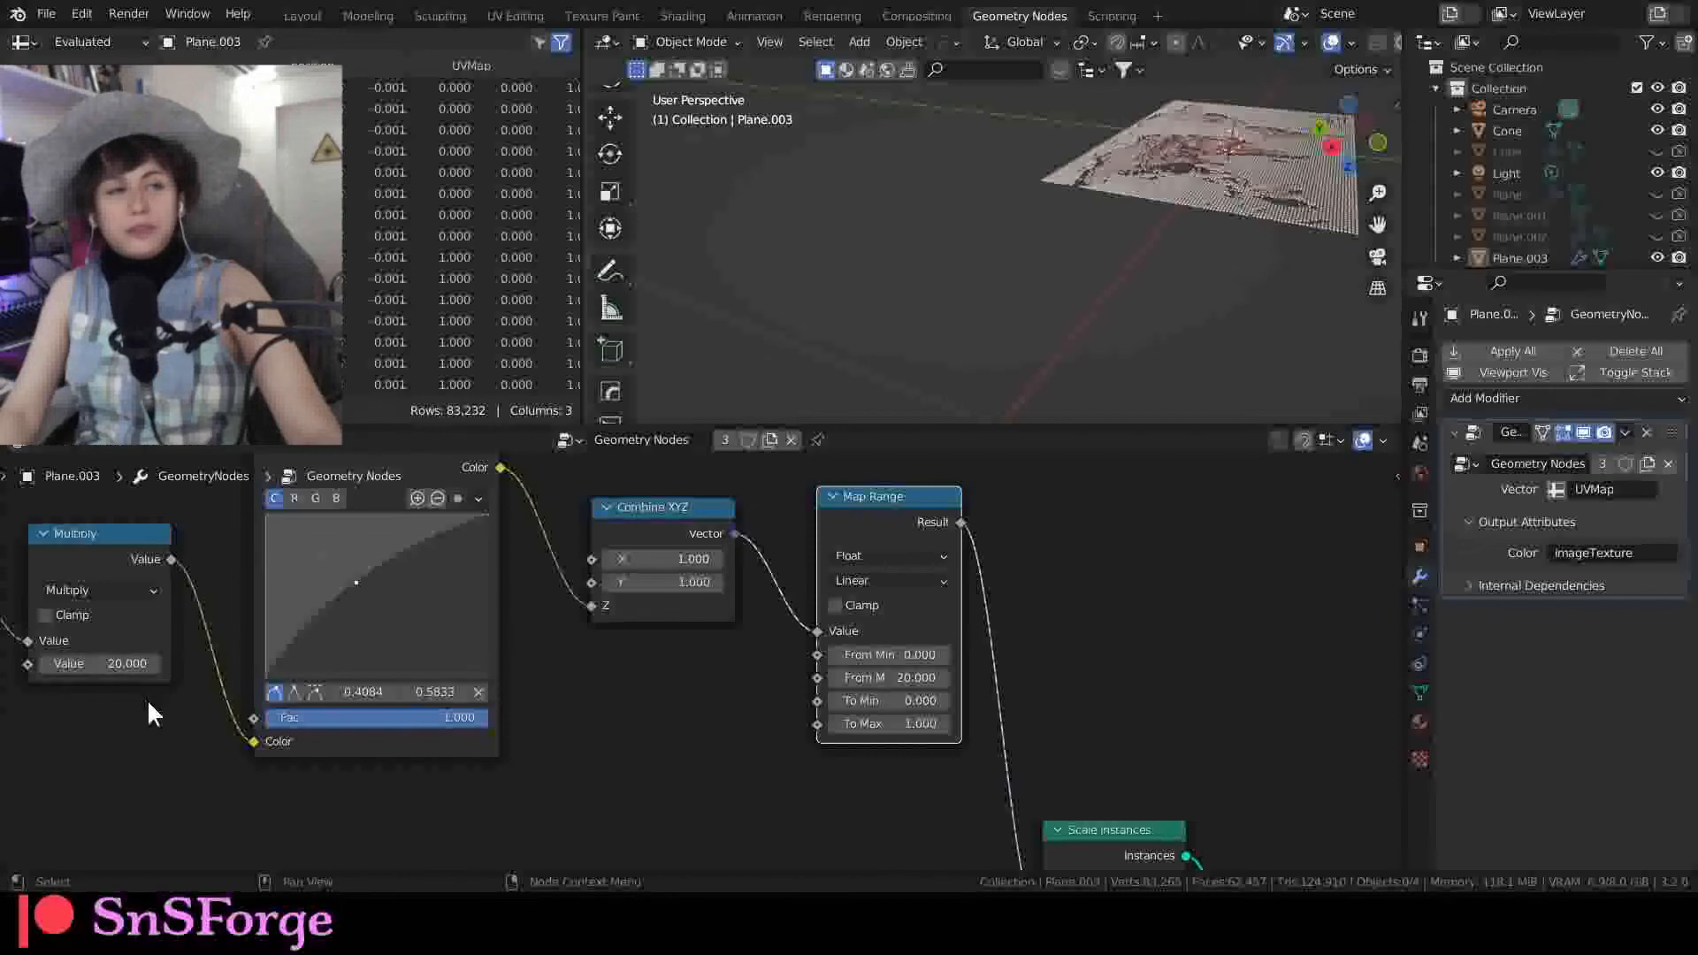
pyautogui.scroll(3, 569, 699)
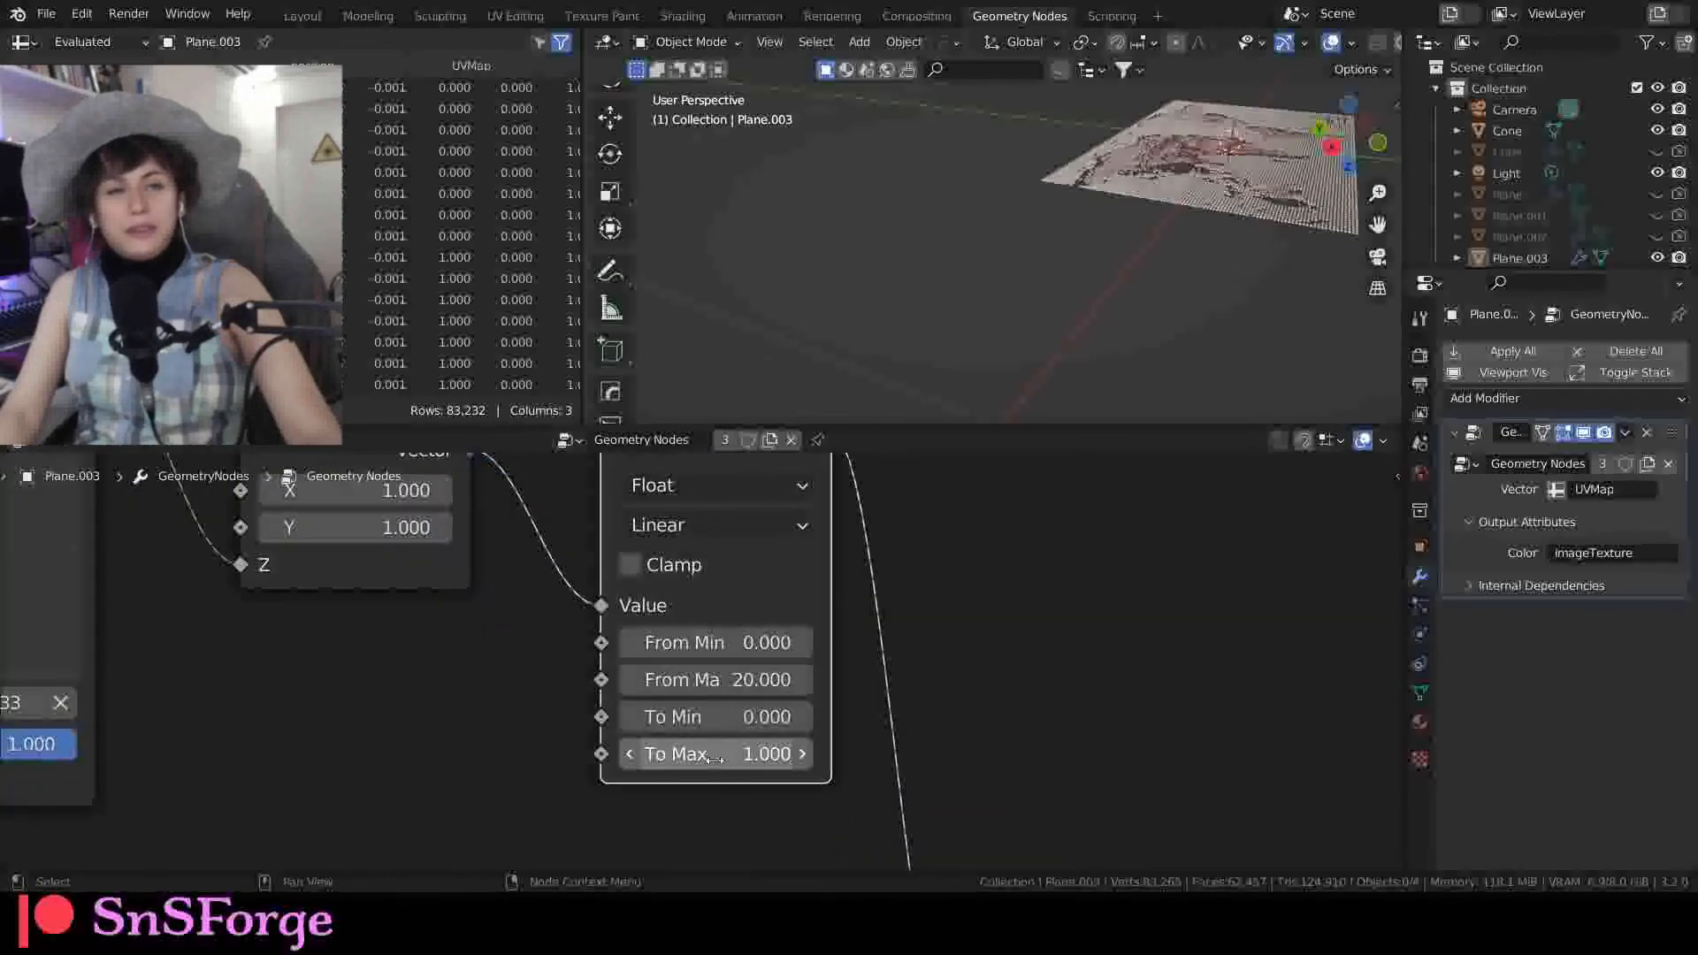
pyautogui.click(760, 717)
pyautogui.write('20')
pyautogui.press('Return')
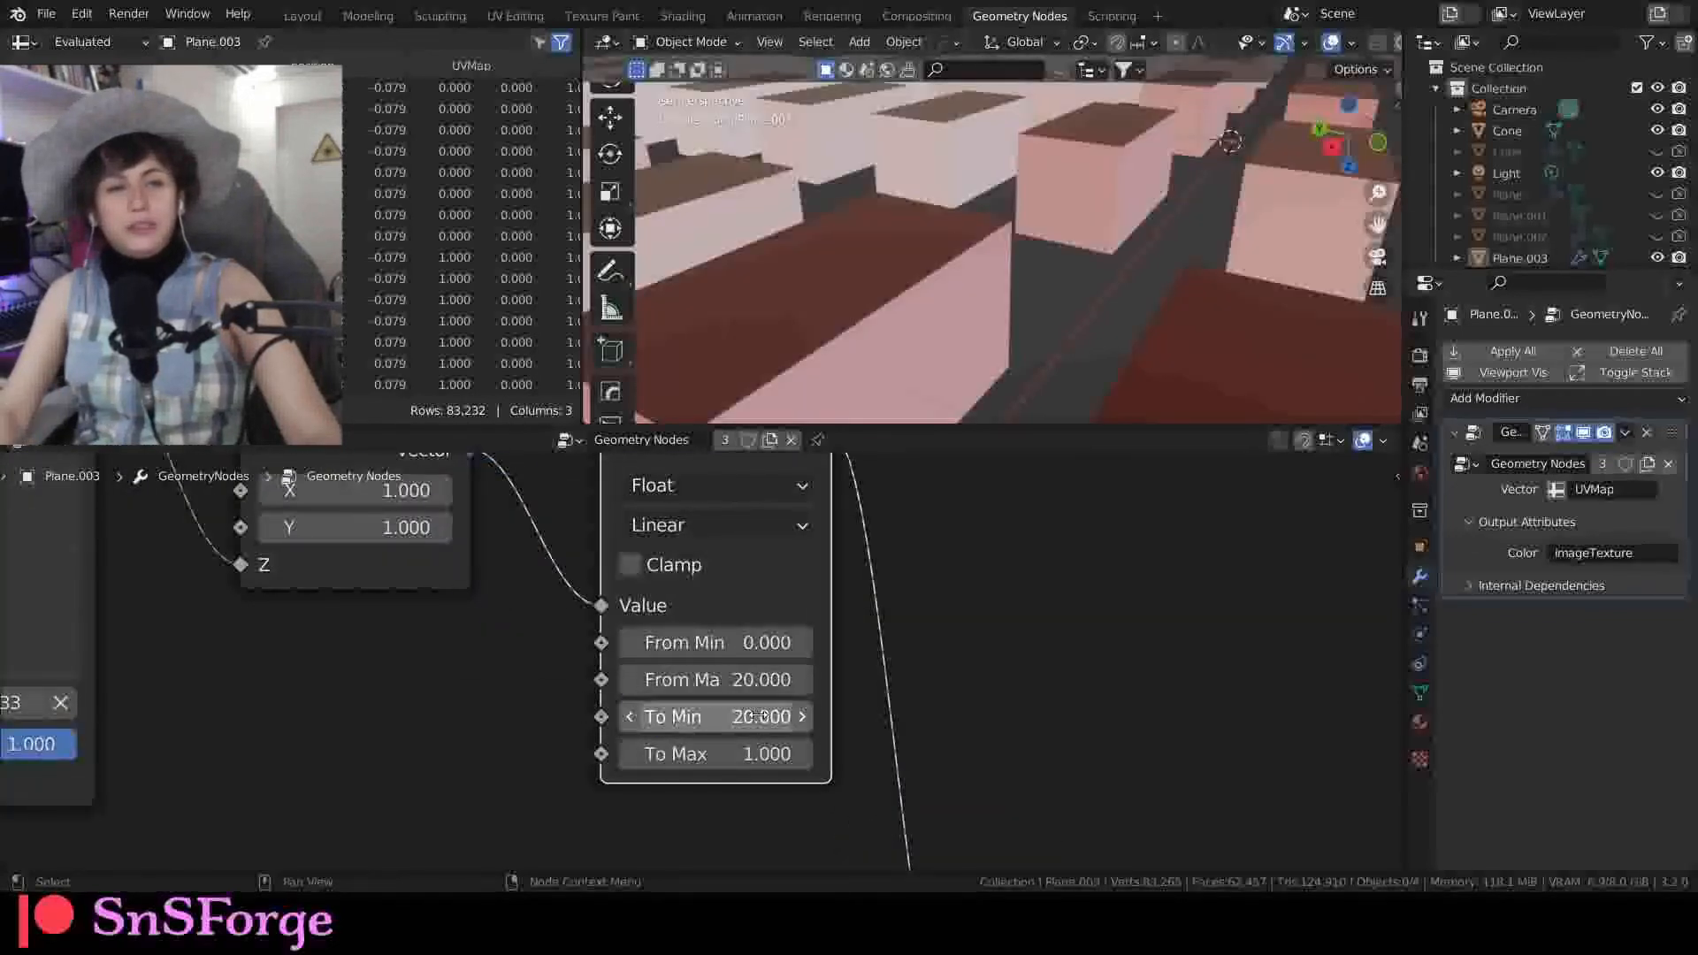
pyautogui.click(710, 754)
pyautogui.write('0')
pyautogui.press('Return')
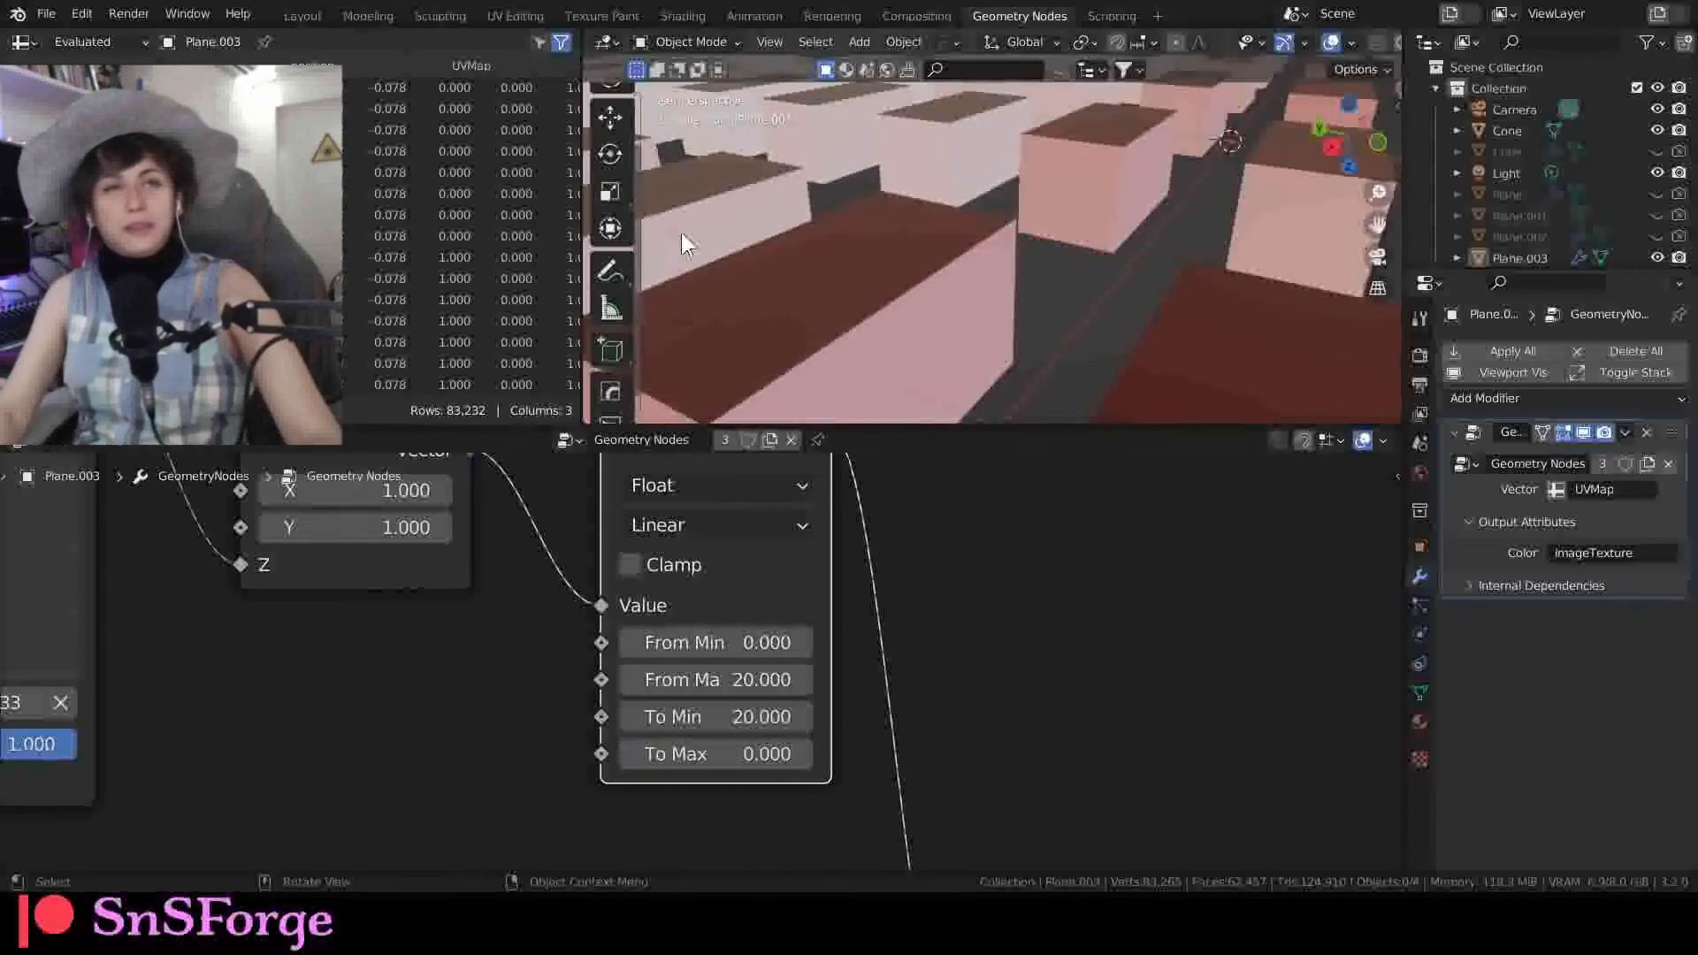
# Step: Examine the remapped instances in perspective and top view, and review the node chain from RGB Curves to Scale Instances
pyautogui.scroll(-10, 898, 264)
pyautogui.moveTo(904, 267); pyautogui.dragTo(929, 354, button='middle')
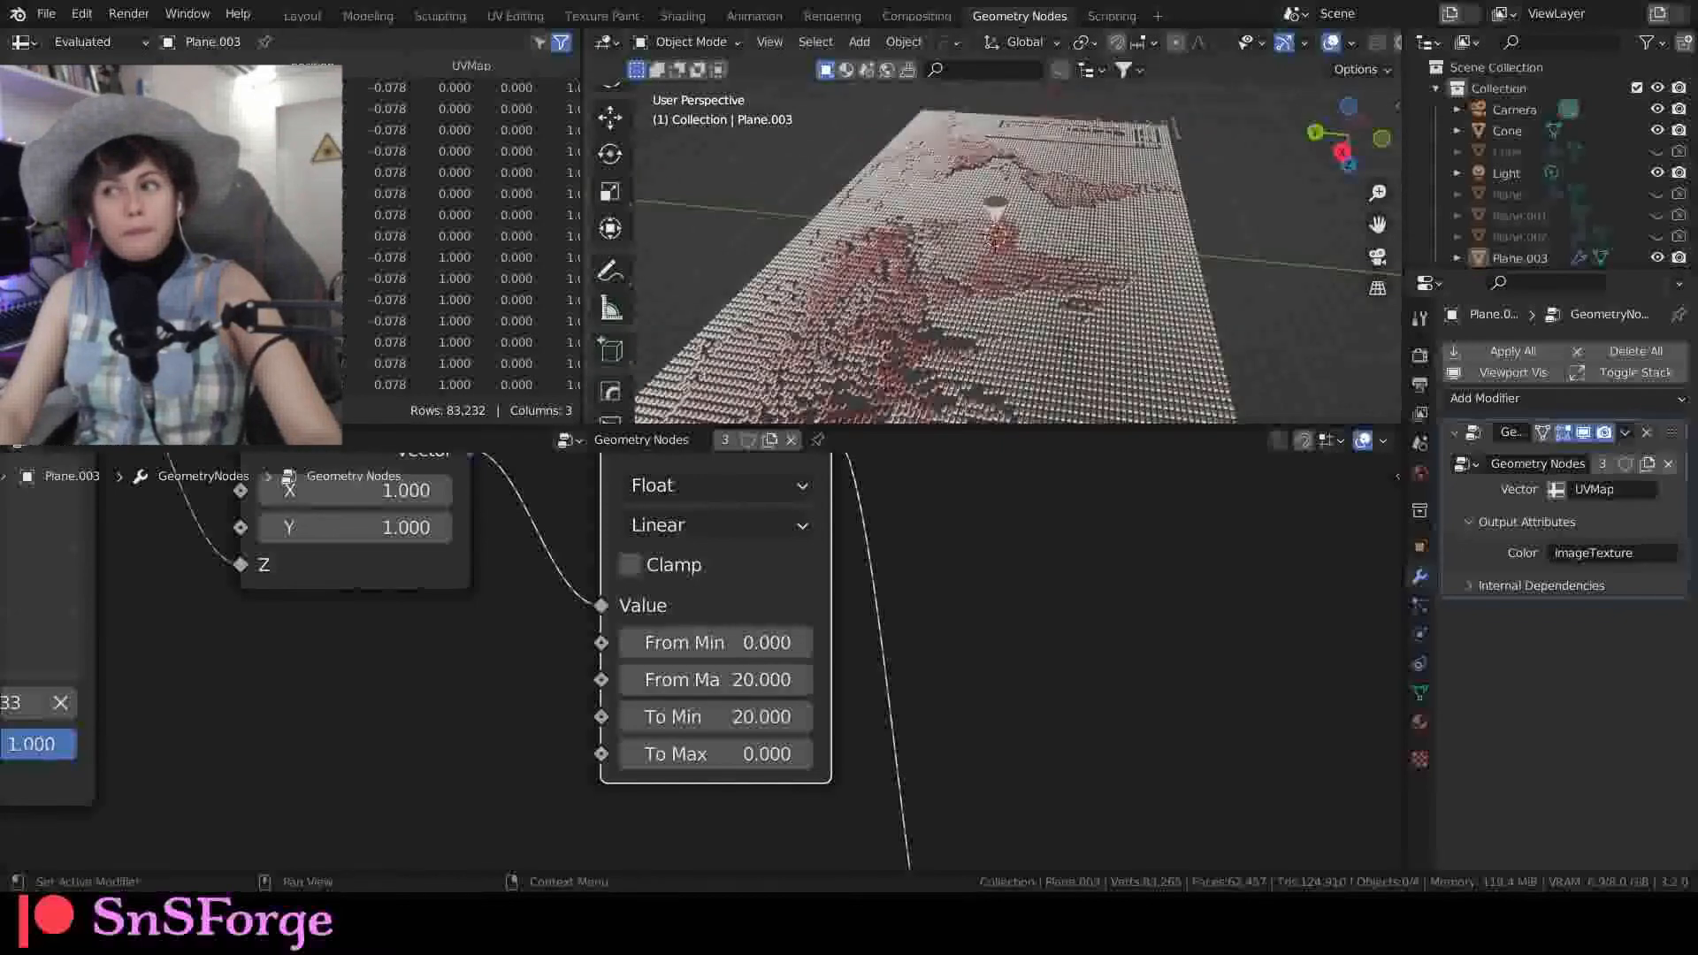
pyautogui.scroll(-2, 935, 669)
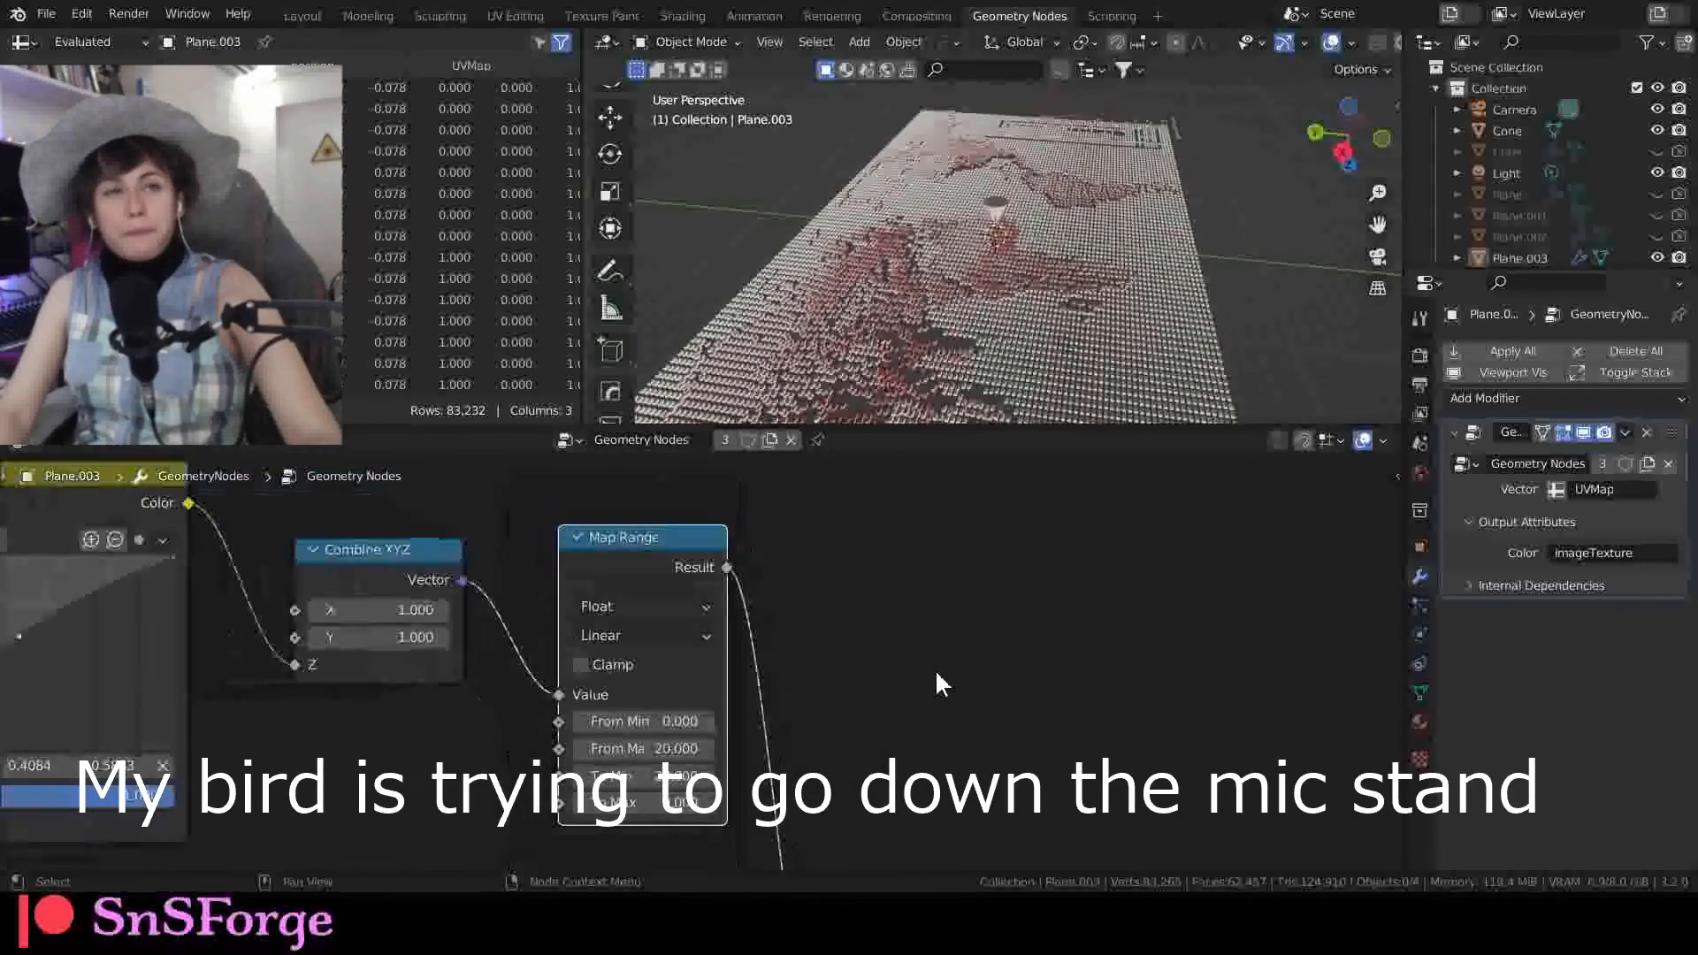
pyautogui.moveTo(934, 665); pyautogui.dragTo(852, 554, button='middle')
pyautogui.scroll(-1, 847, 629)
pyautogui.moveTo(793, 630); pyautogui.dragTo(736, 683, button='middle')
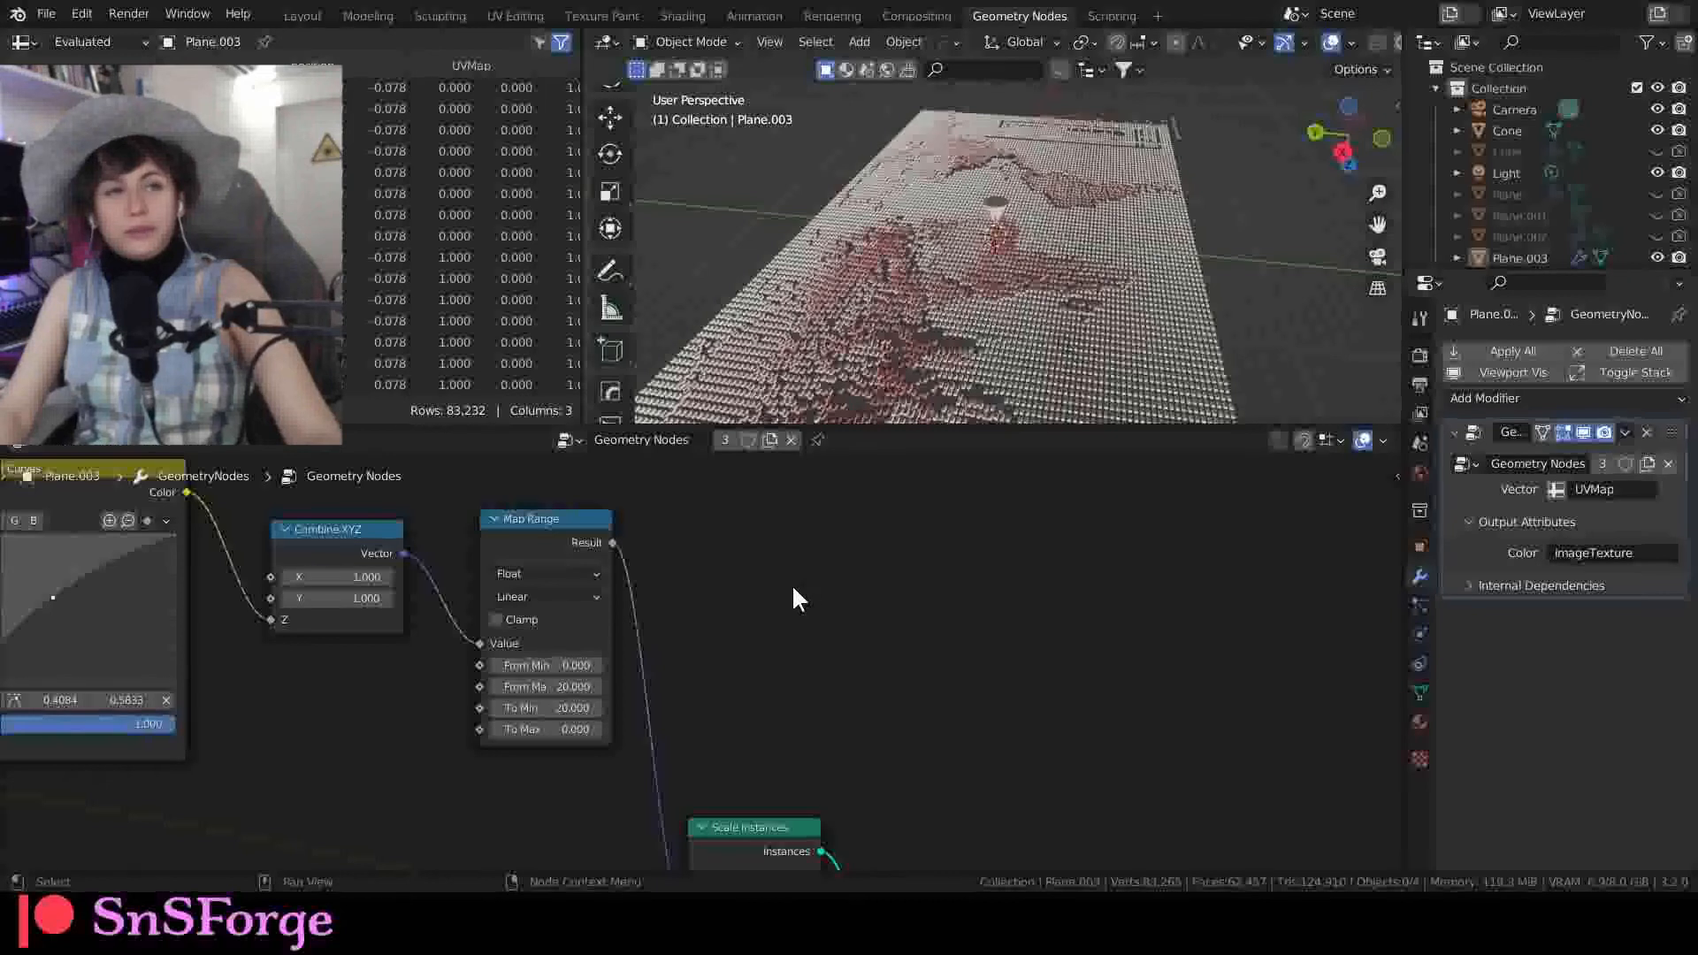
pyautogui.moveTo(747, 614); pyautogui.dragTo(890, 622, button='middle')
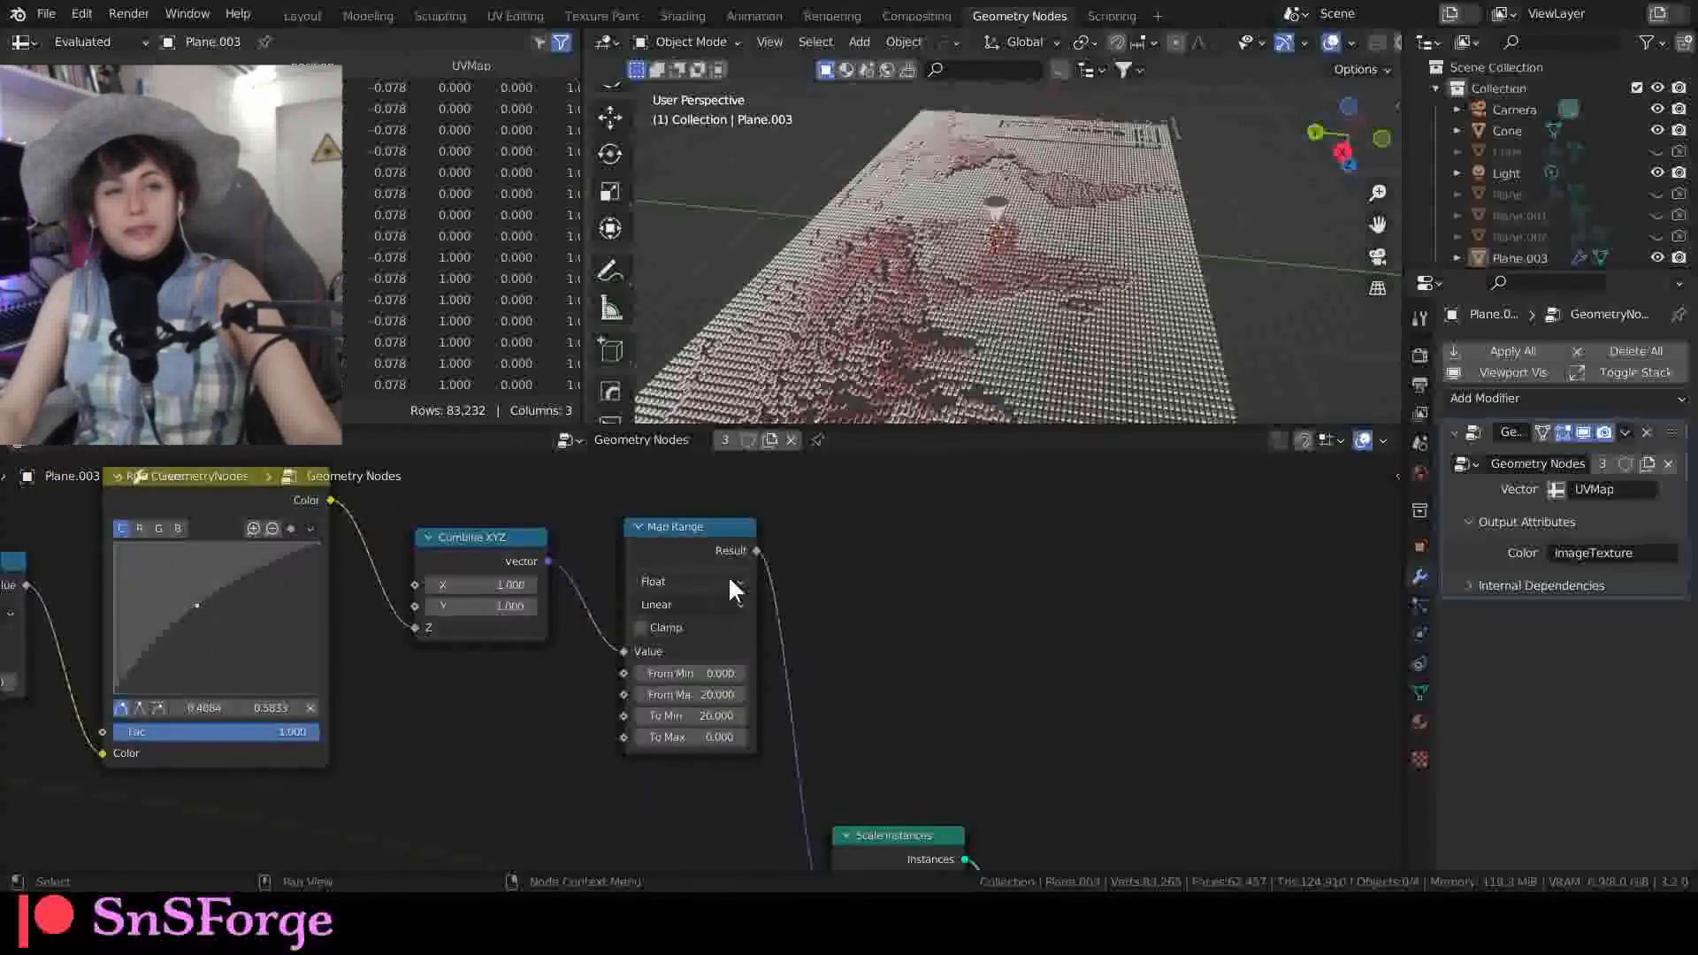
pyautogui.scroll(10, 957, 357)
pyautogui.moveTo(974, 331); pyautogui.dragTo(844, 263, button='middle')
pyautogui.press('KP_7')
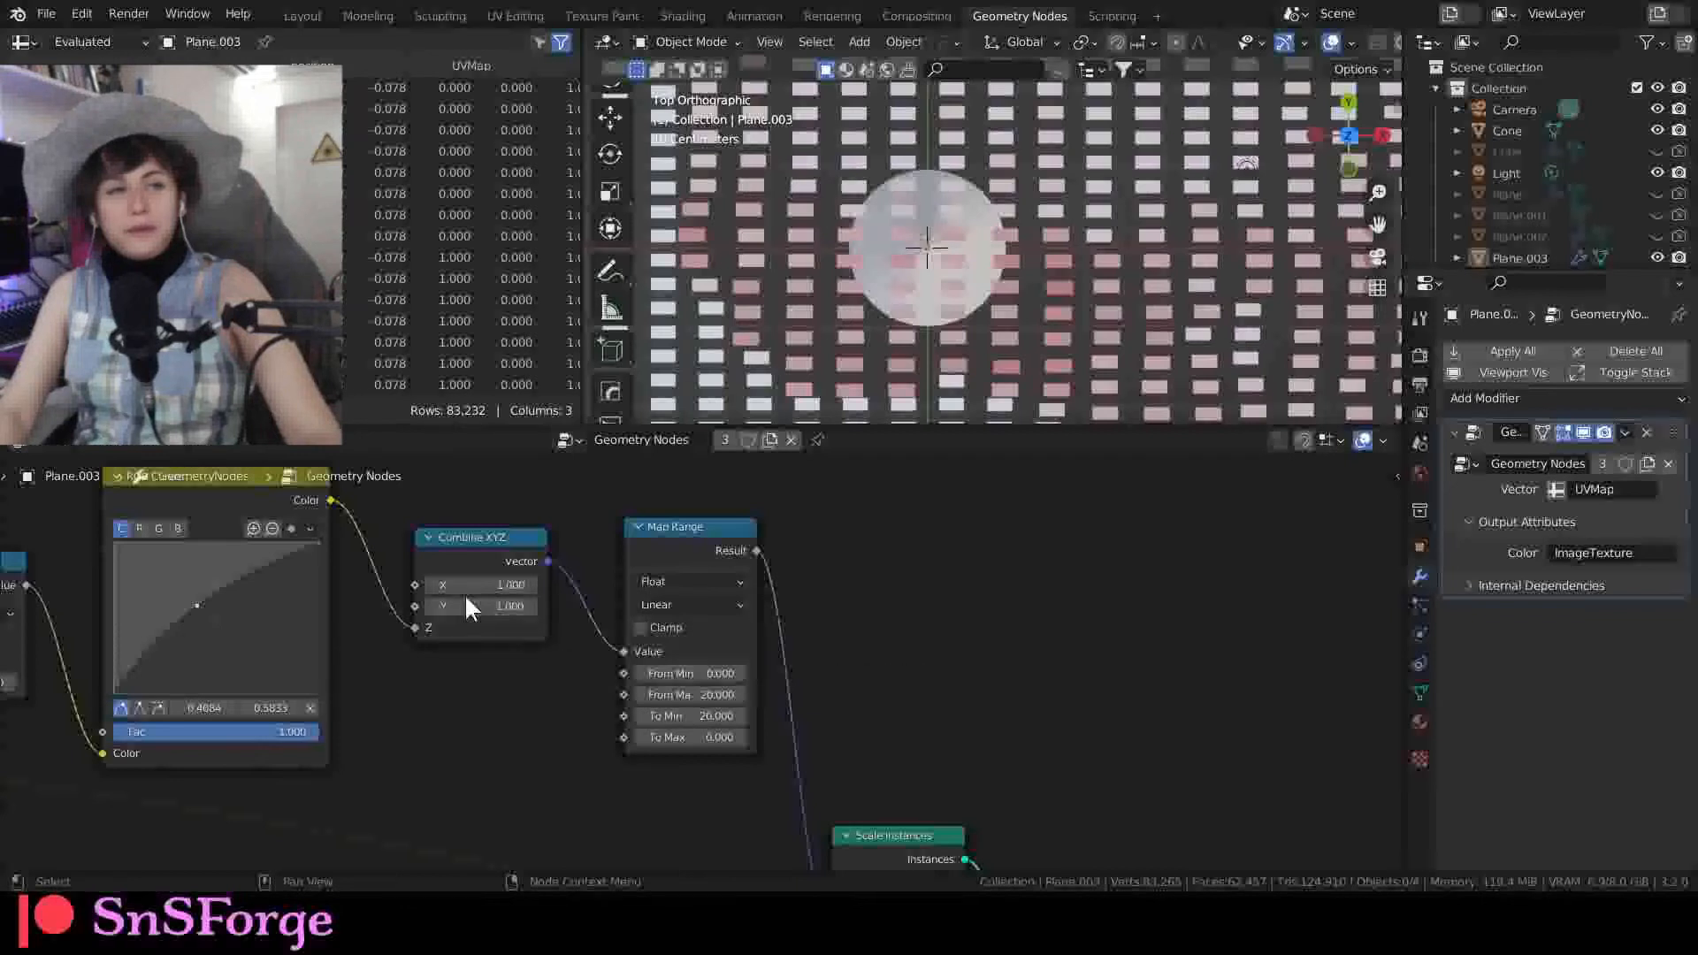
# Step: Reconnect Combine XYZ directly to the Scale input of Scale Instances and insert Map Range between RGB Curves and Combine XYZ
pyautogui.moveTo(623, 649); pyautogui.dragTo(557, 661)
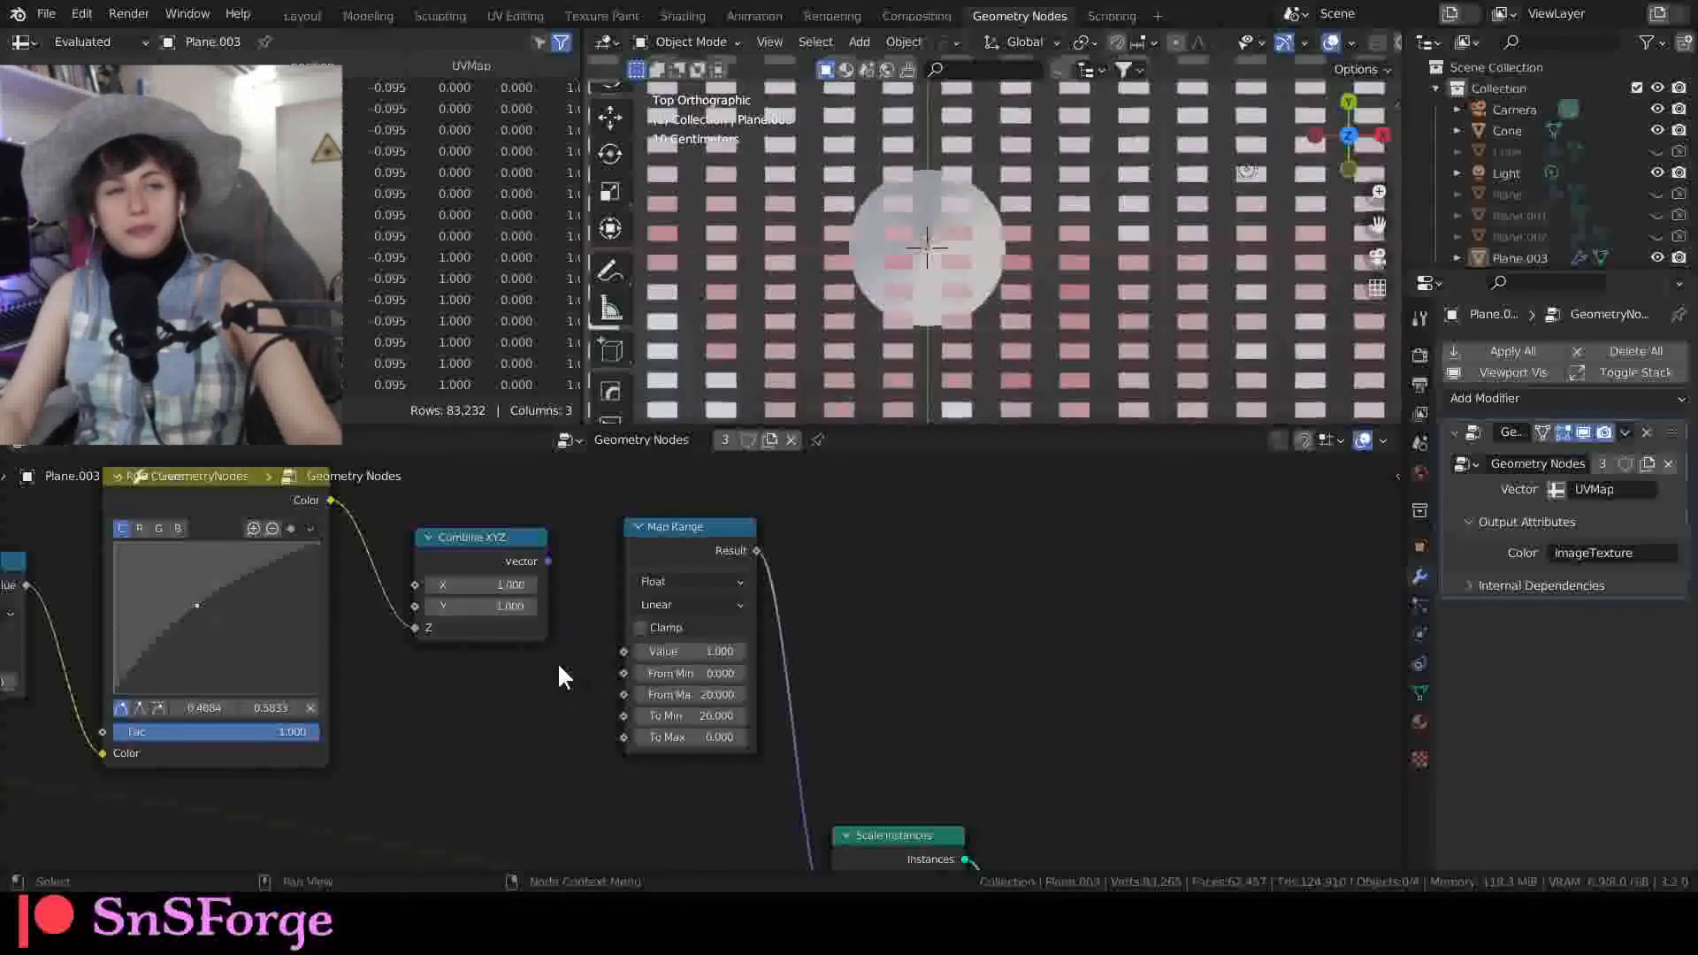
pyautogui.moveTo(547, 561); pyautogui.dragTo(835, 607)
pyautogui.keyDown('shift'); pyautogui.scroll(8, 618, 694); pyautogui.keyUp('shift')
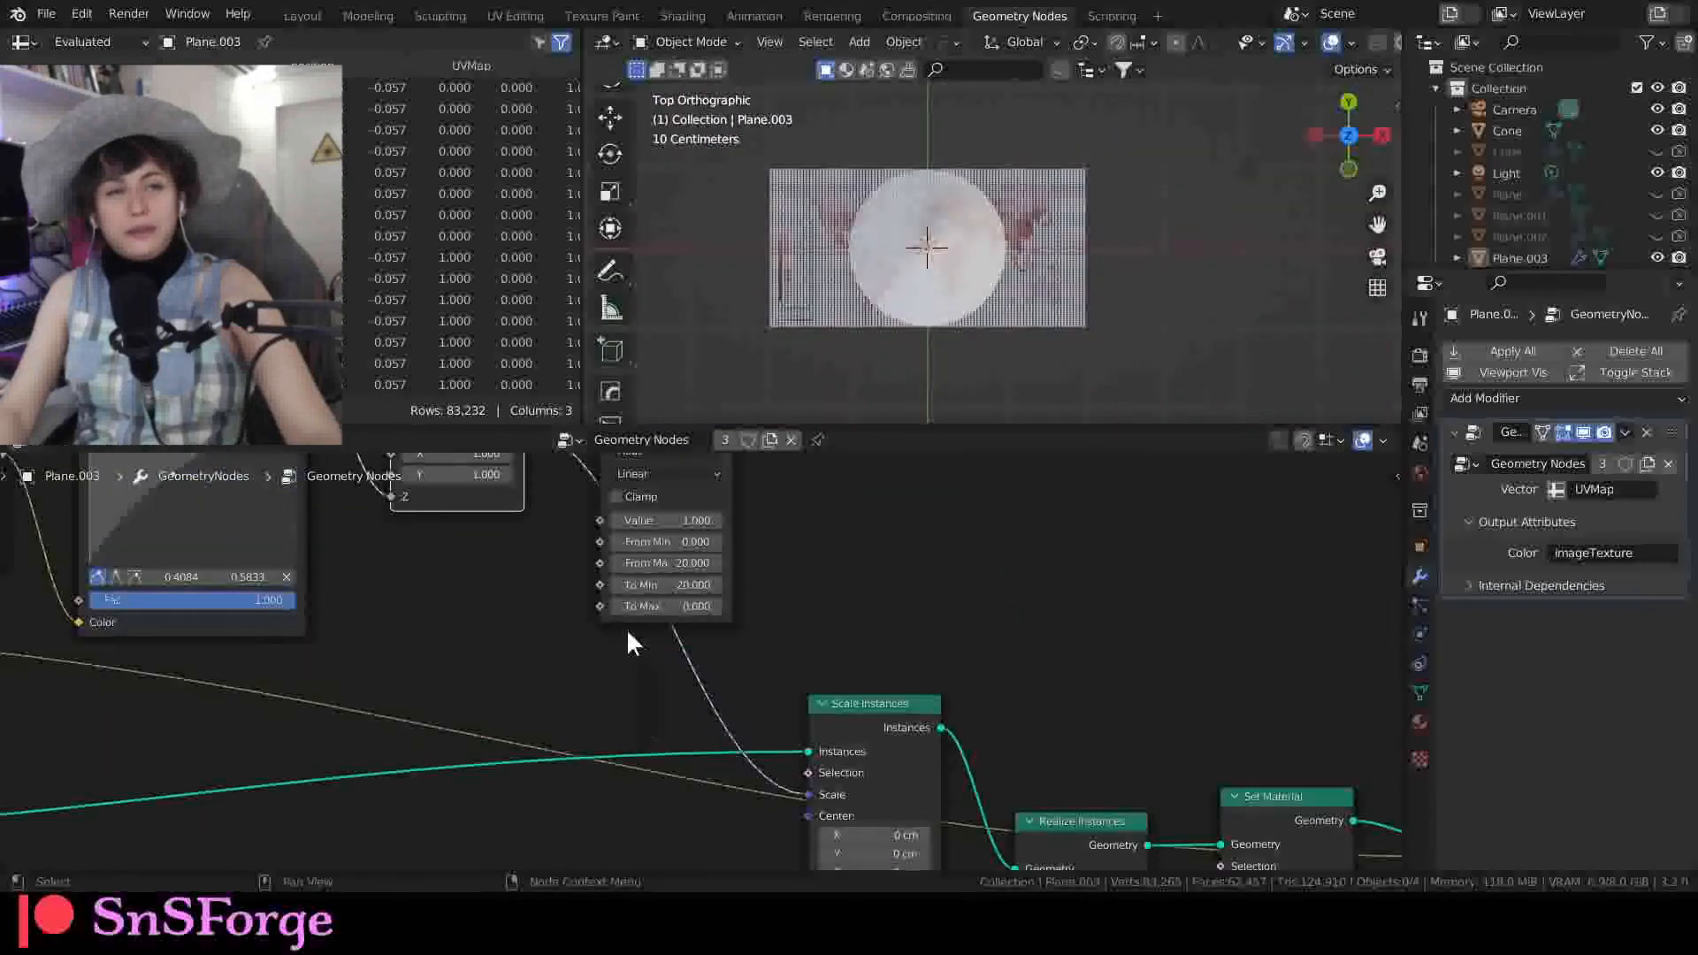
pyautogui.moveTo(694, 533); pyautogui.dragTo(475, 513)
pyautogui.moveTo(858, 297); pyautogui.dragTo(906, 283, button='middle')
pyautogui.scroll(2, 903, 245)
pyautogui.scroll(2, 833, 321)
pyautogui.scroll(-3, 832, 320)
pyautogui.scroll(-3, 847, 283)
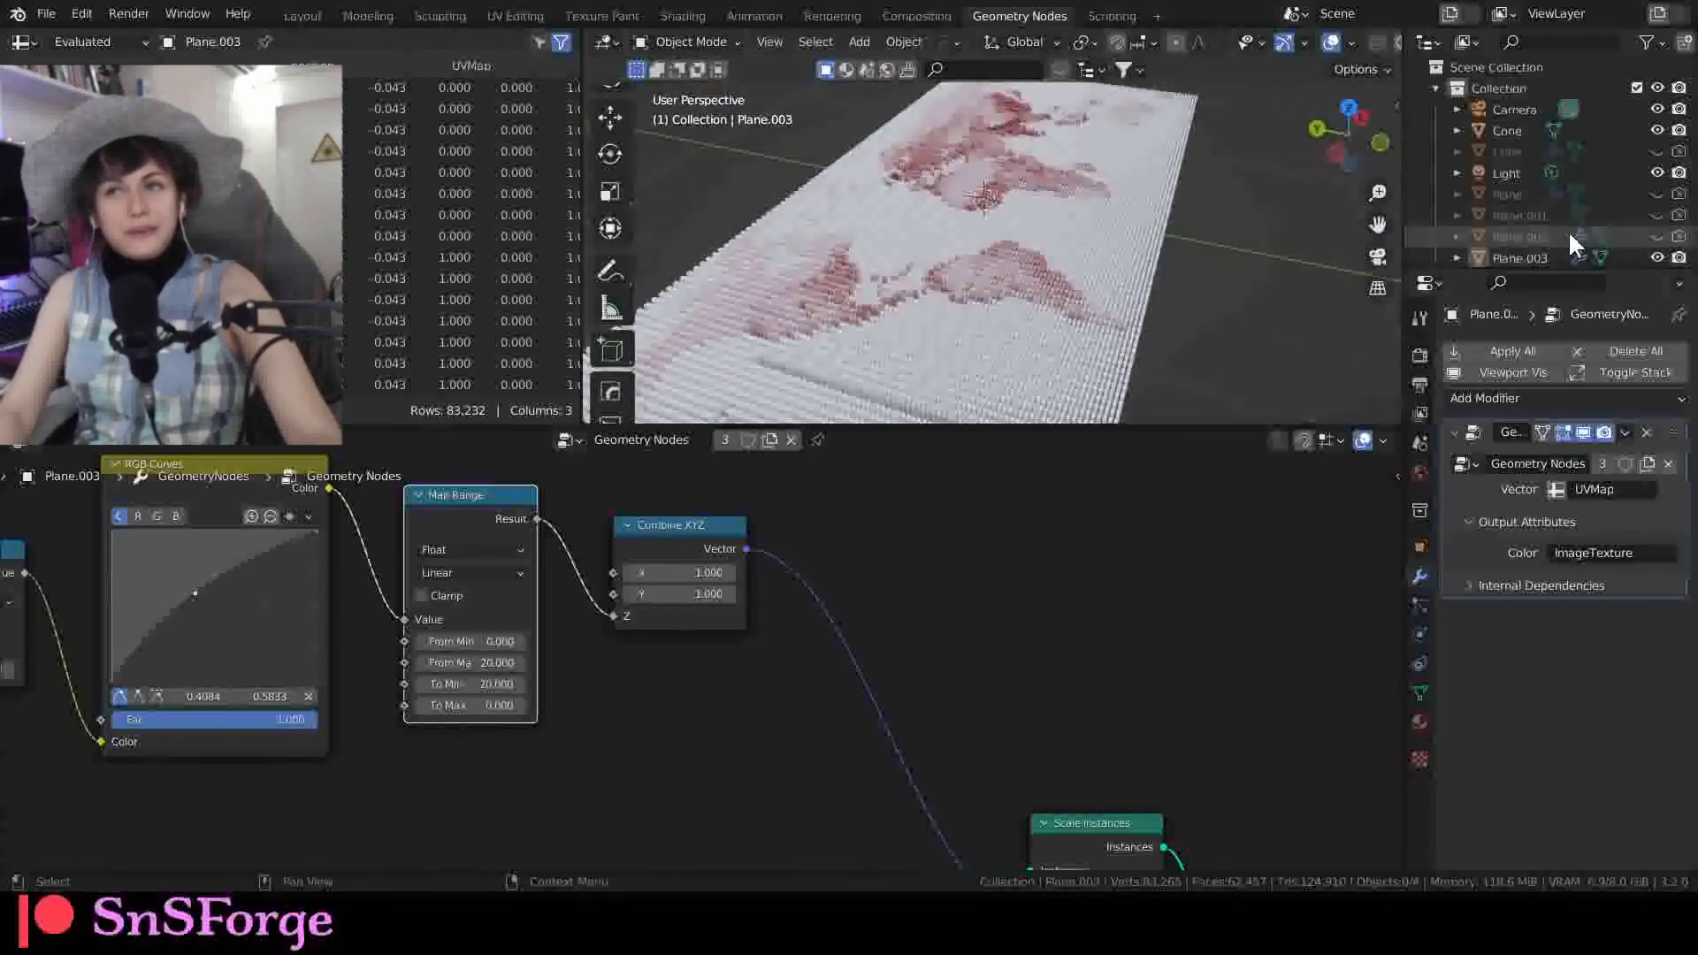
# Step: Select Plane.003, briefly show and re-hide the original Plane, and make the hidden Plane.002 the active object
pyautogui.scroll(-1, 1578, 215)
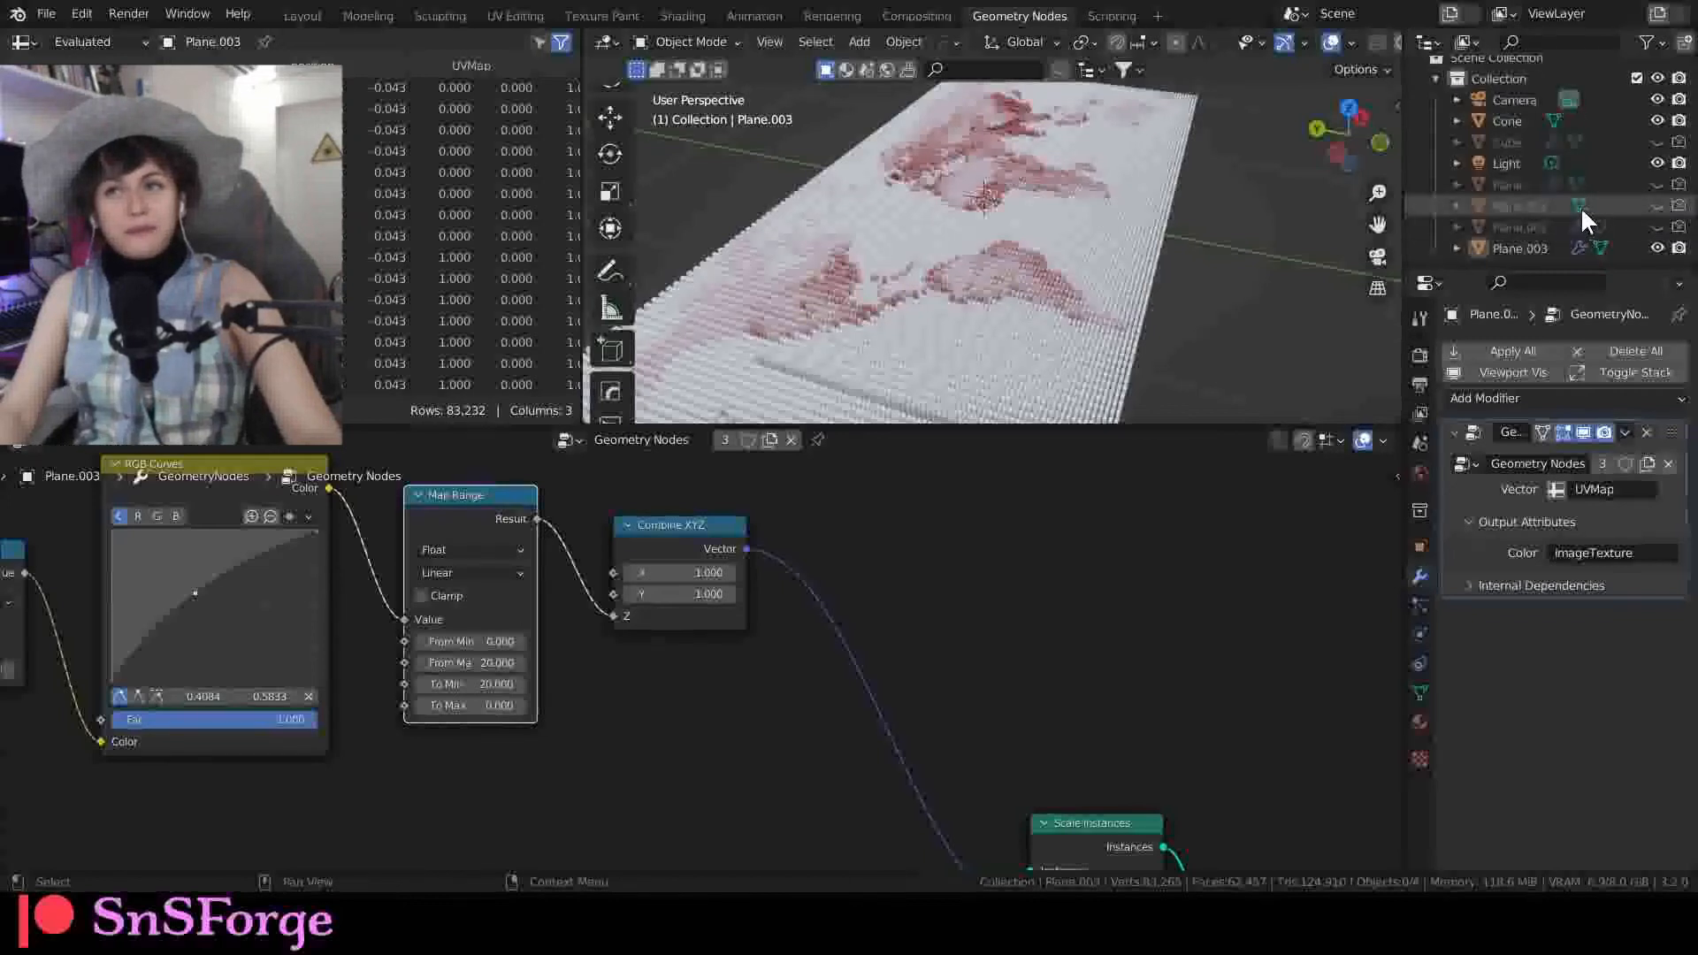
pyautogui.click(1501, 247)
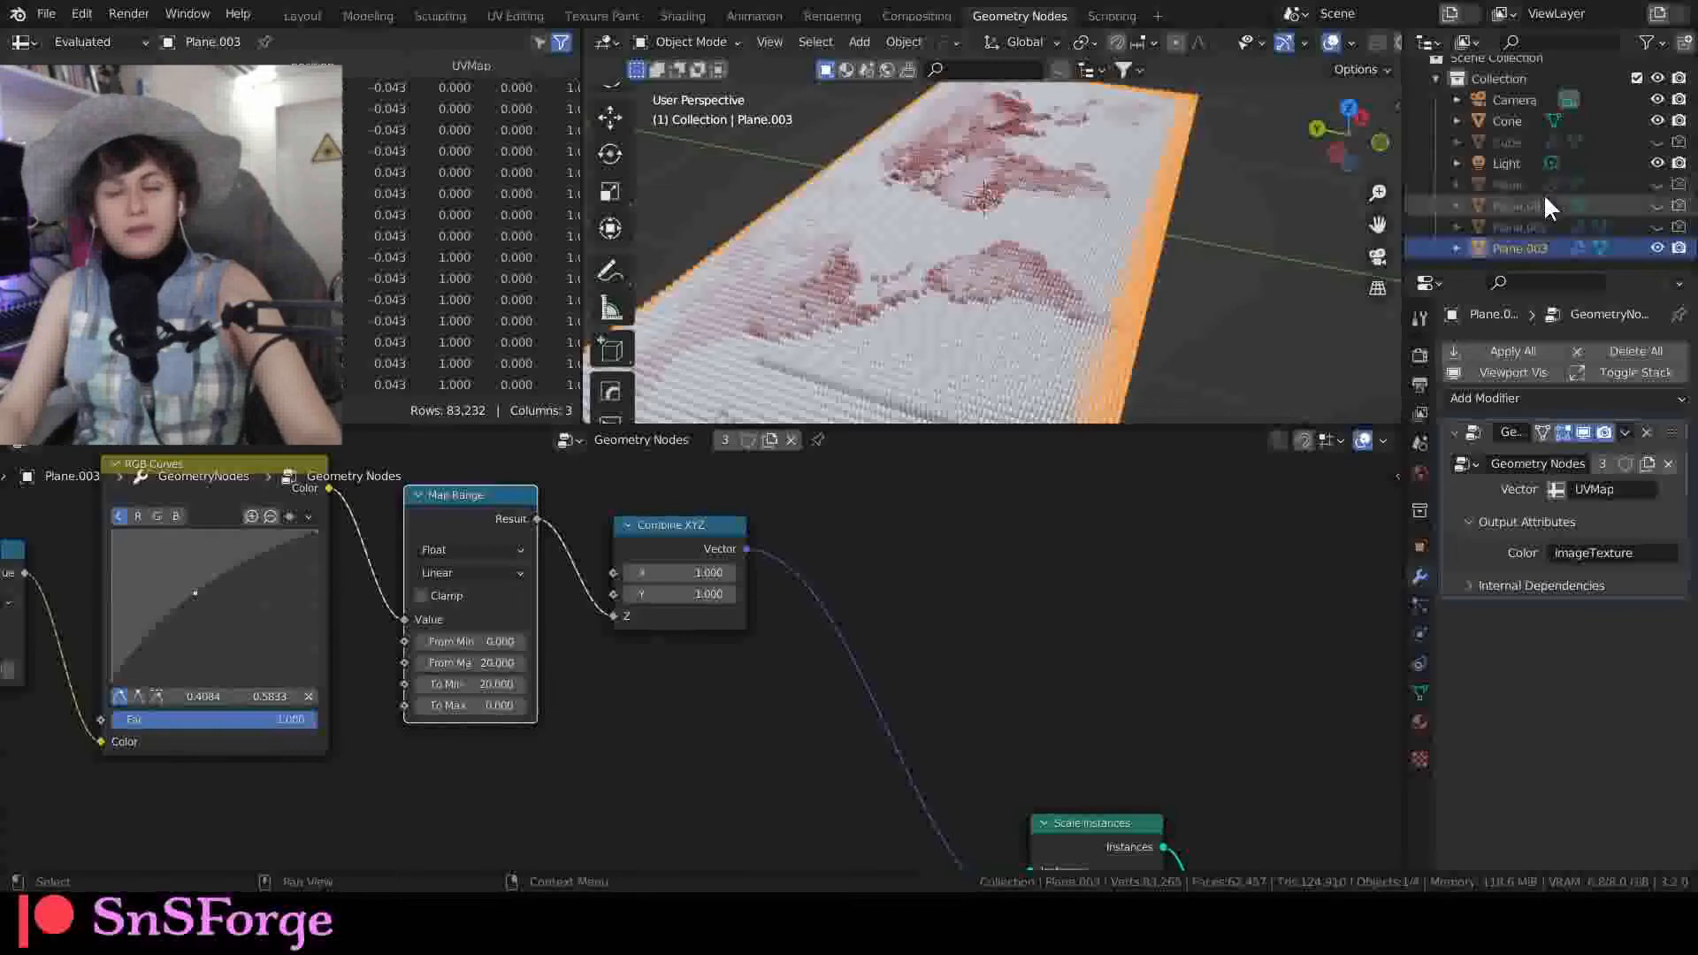
pyautogui.click(1656, 184)
pyautogui.click(1657, 184)
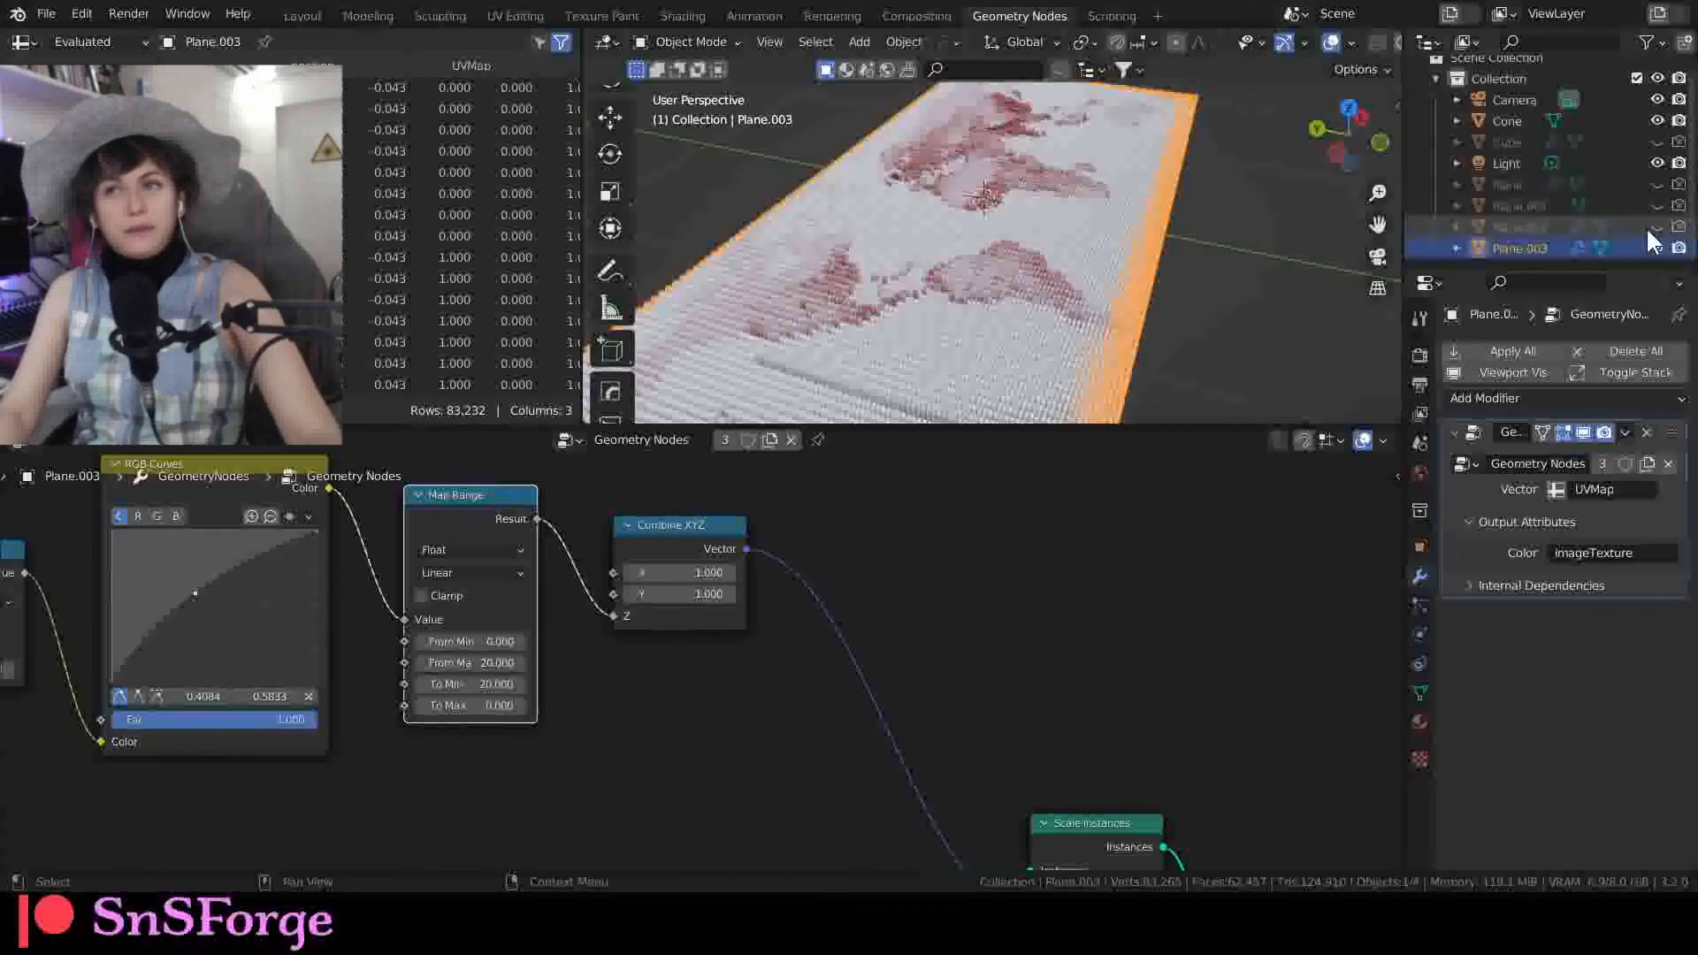
pyautogui.click(1529, 225)
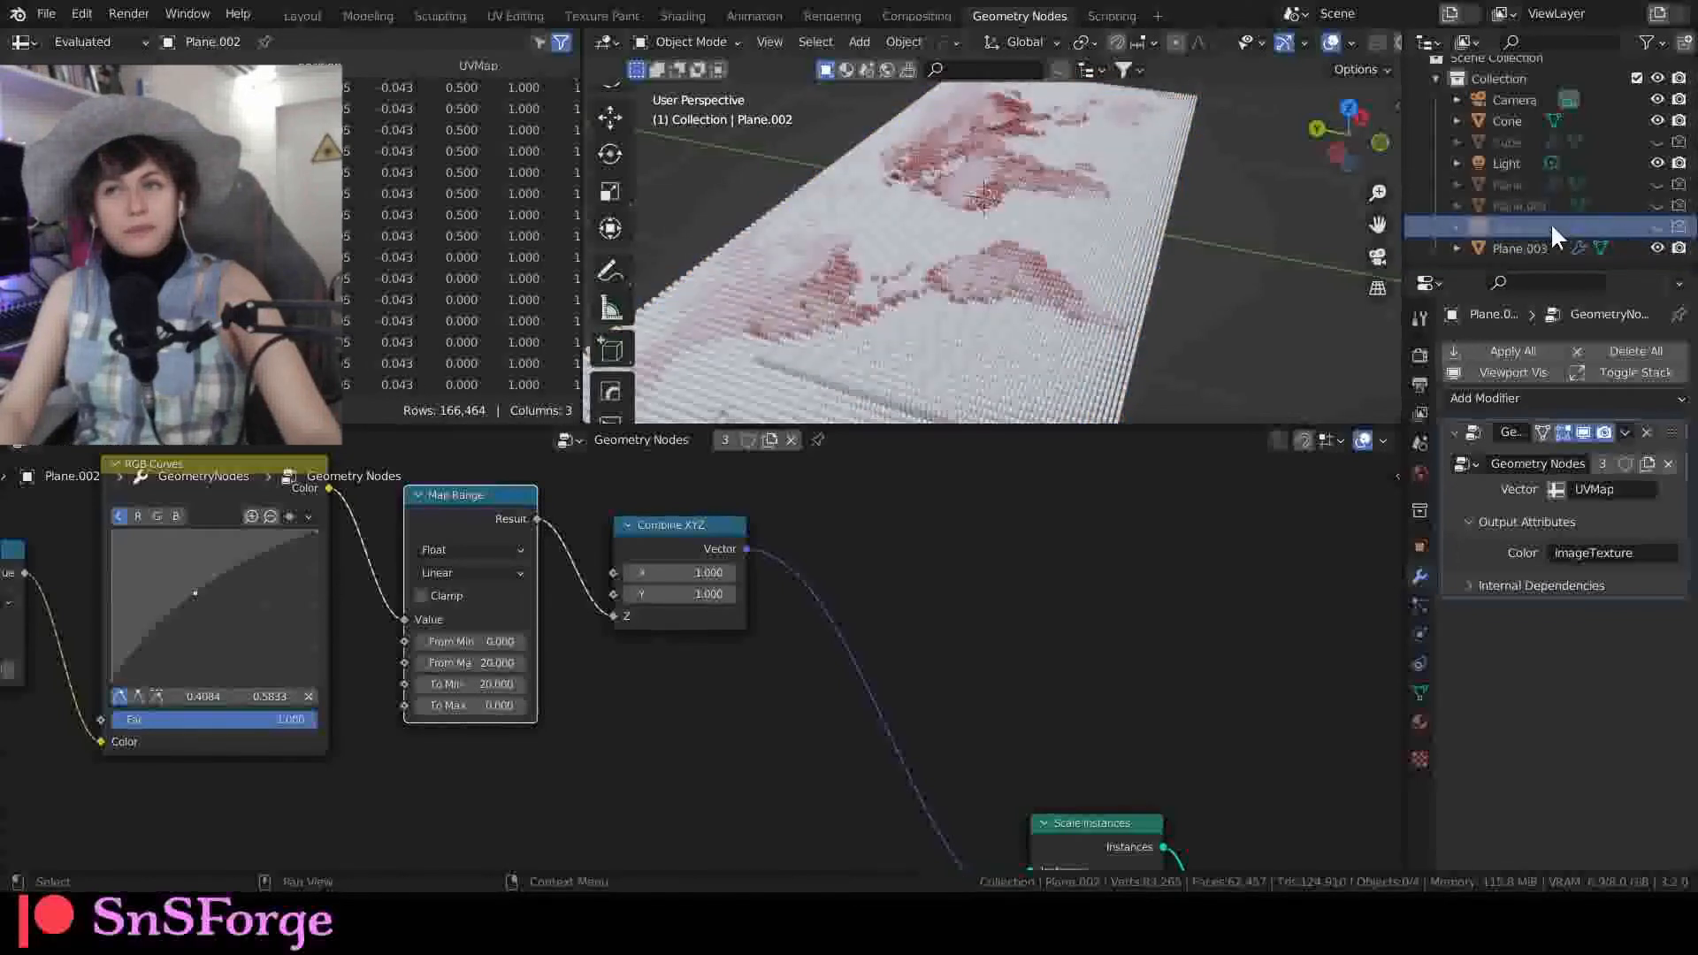
# Step: Enlarge the 3D viewport and inspect the inverted column heights across the world map up close
pyautogui.moveTo(920, 295); pyautogui.dragTo(893, 300, button='middle')
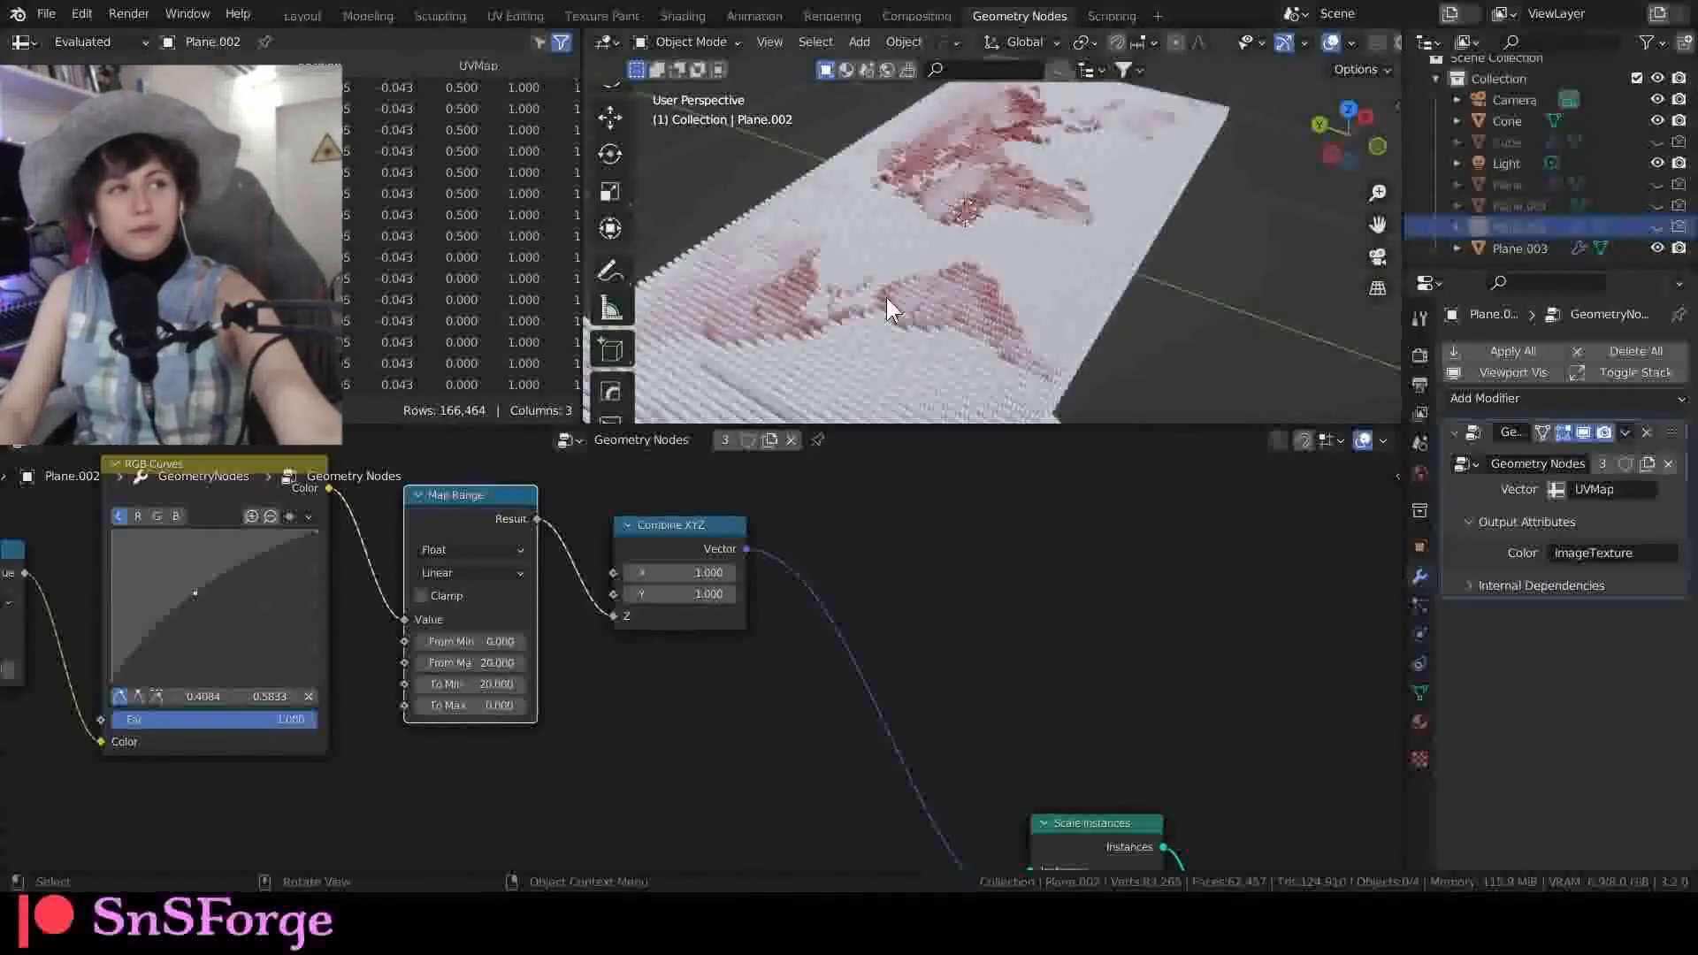
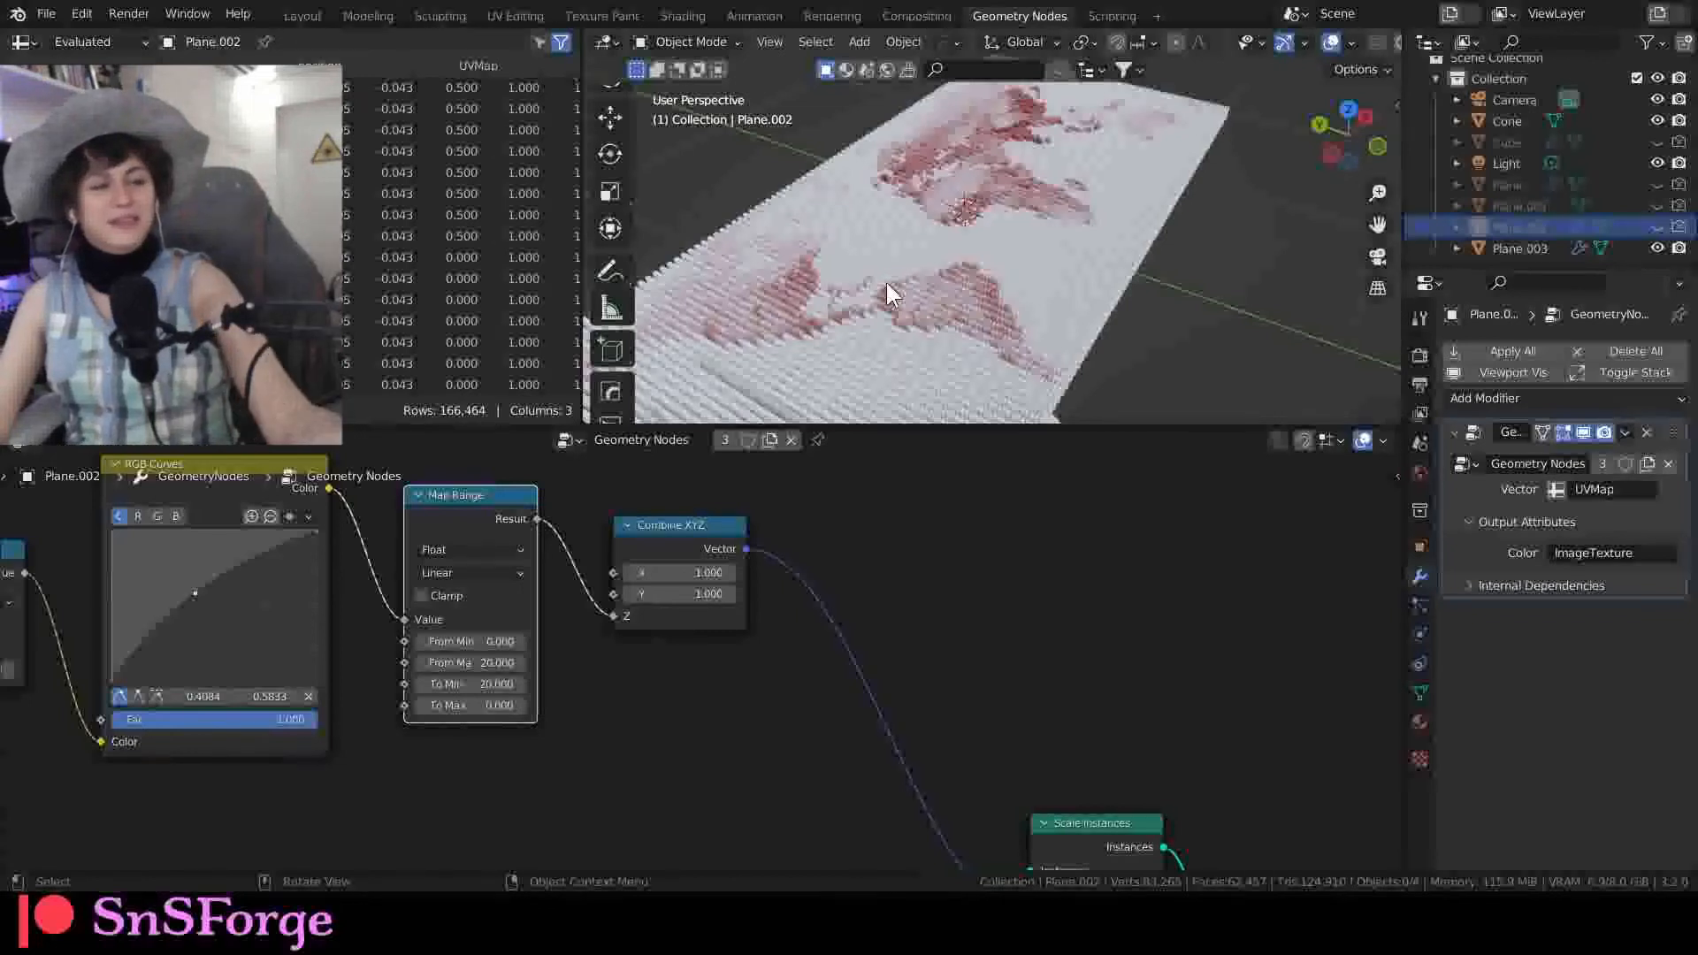
pyautogui.scroll(2, 888, 283)
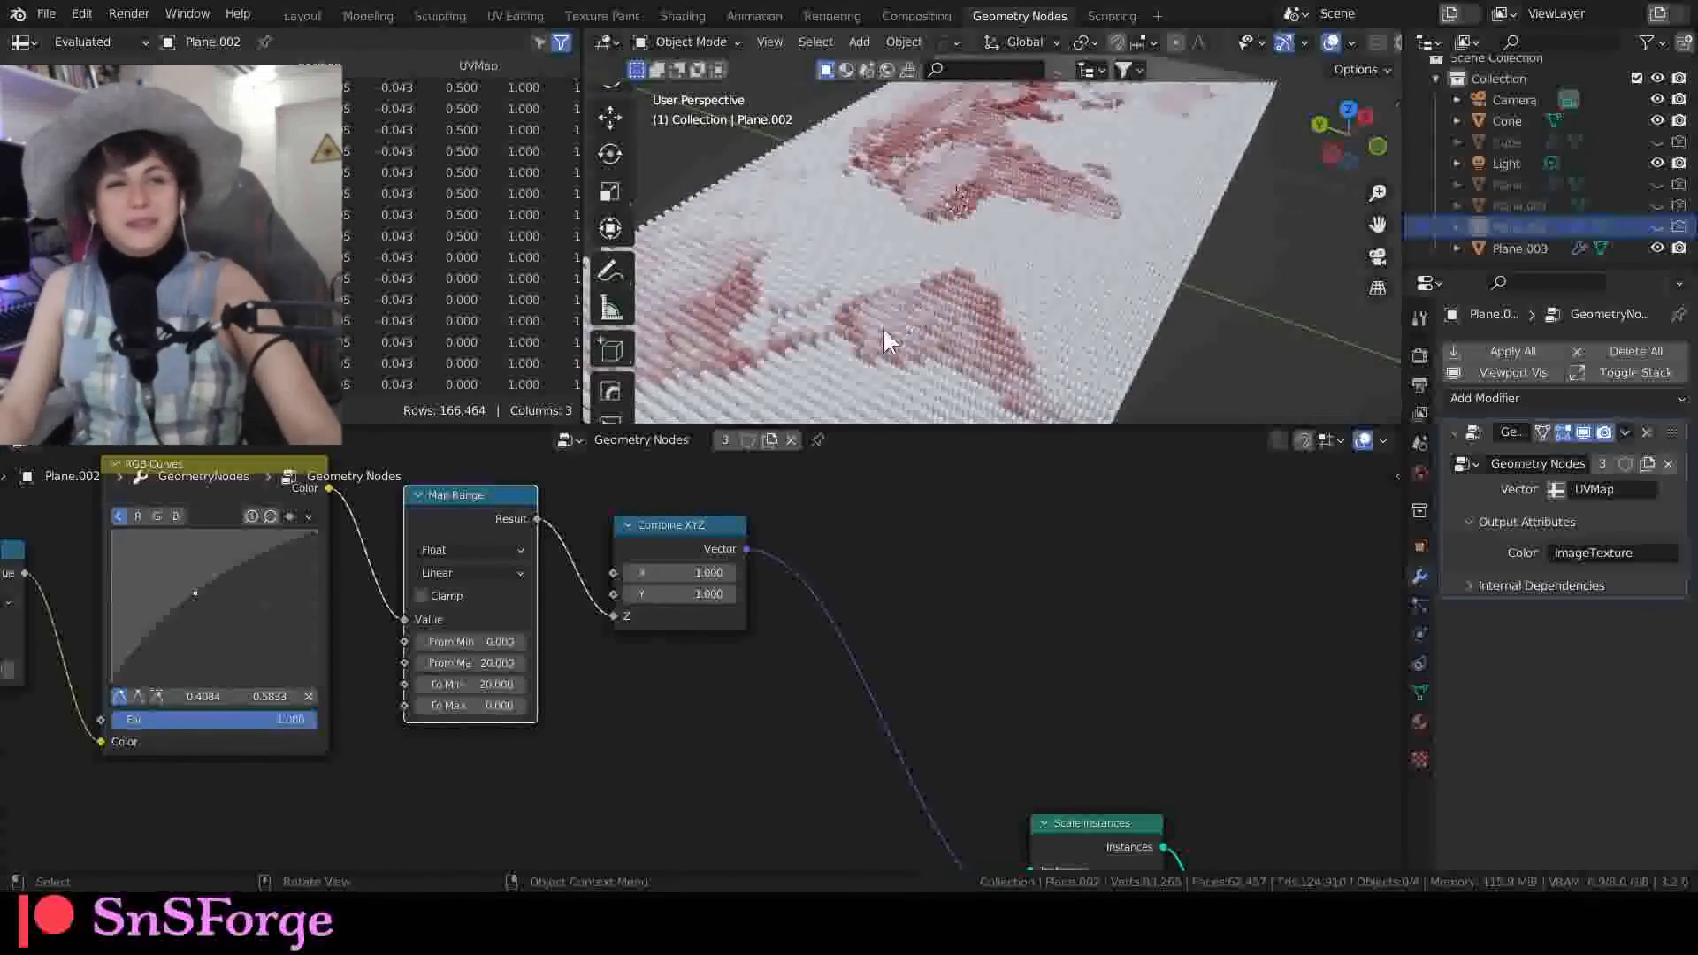
pyautogui.moveTo(803, 427); pyautogui.dragTo(802, 516)
pyautogui.scroll(3, 877, 330)
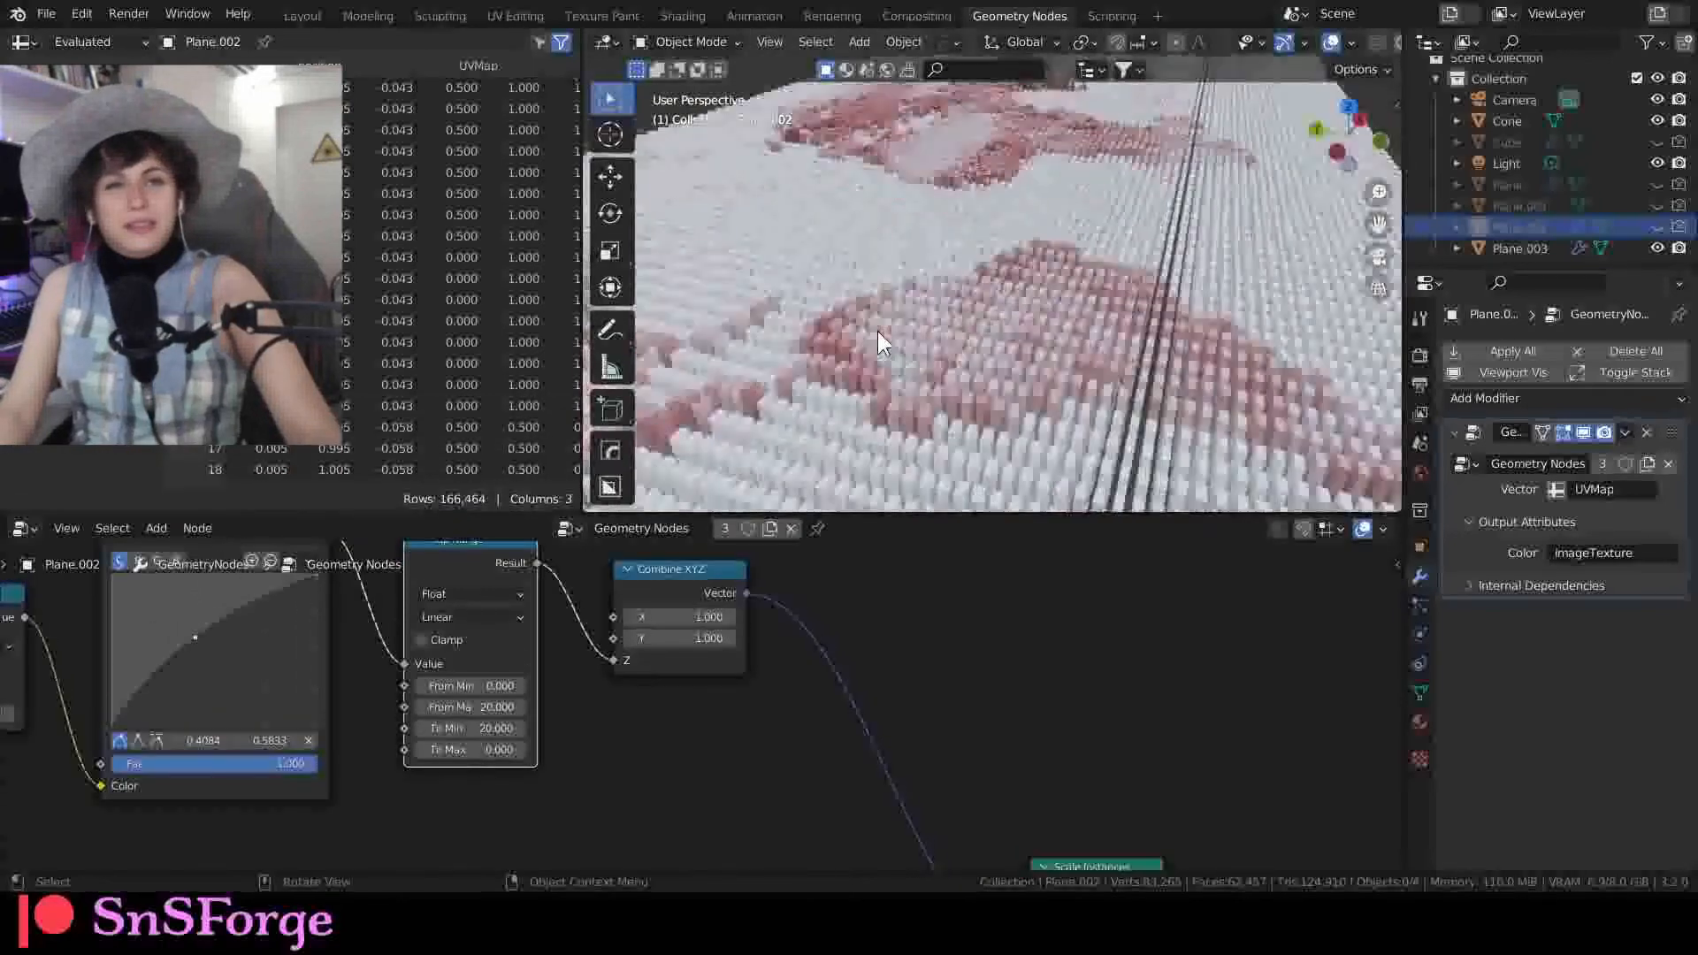
pyautogui.scroll(5, 885, 331)
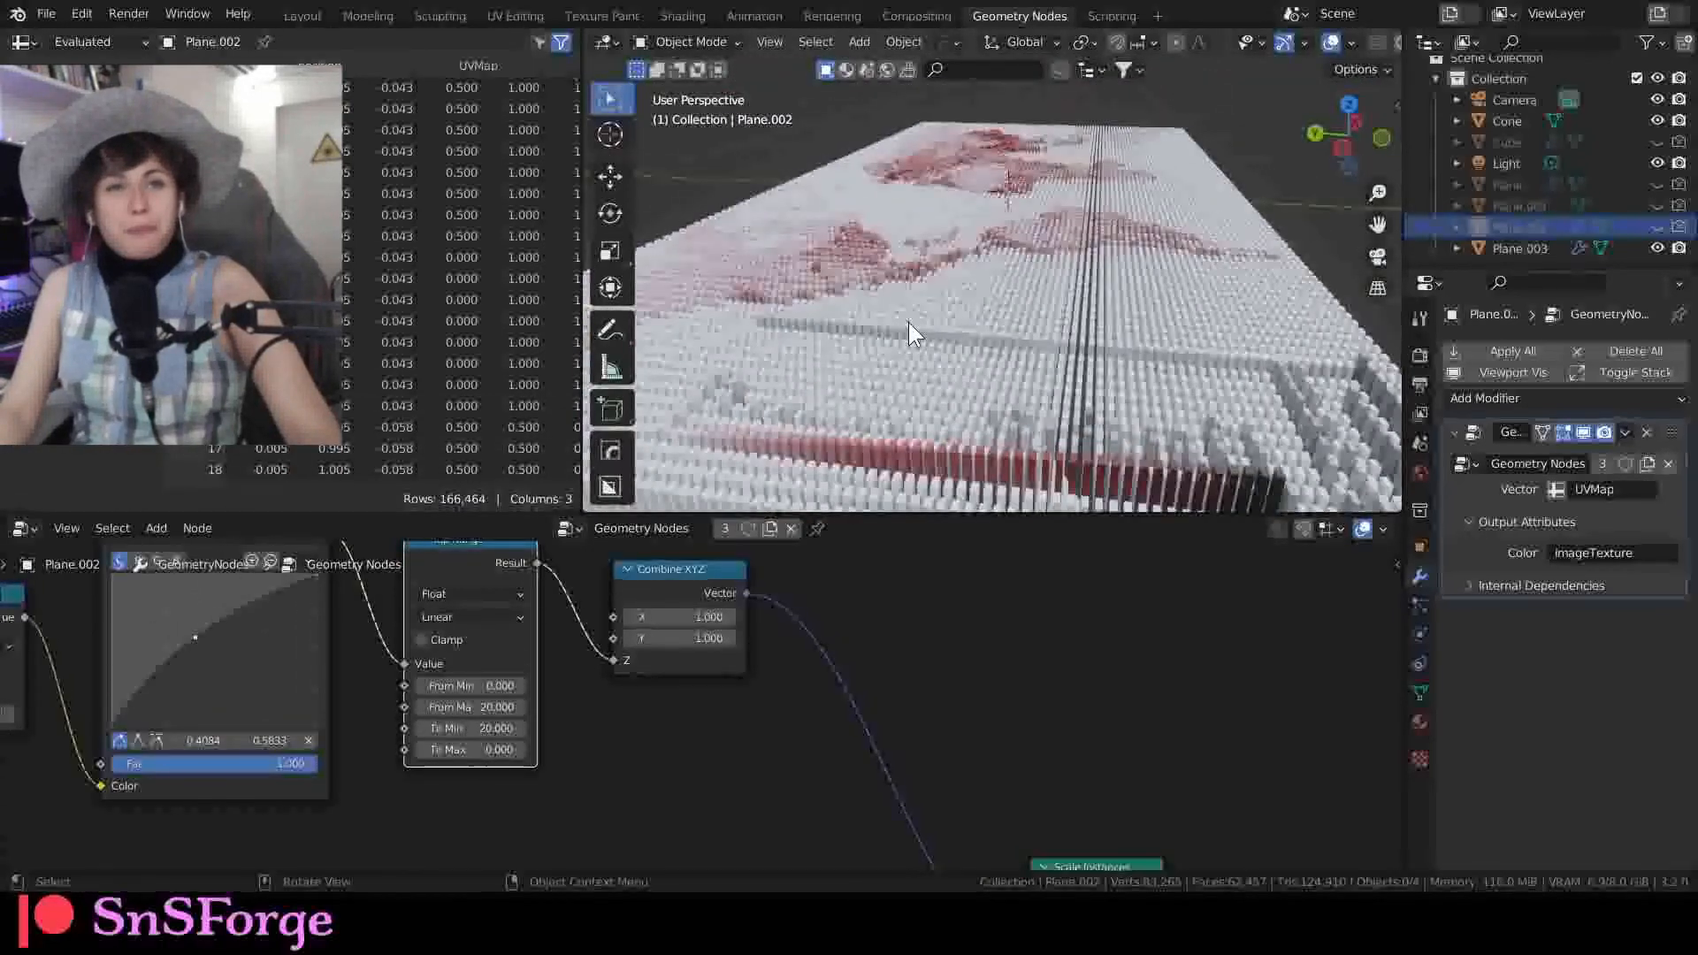
# Step: Move the RGB Curves control point to 0.4961, 0.5000 so the curve is nearly linear, checking the column heights on the map
pyautogui.scroll(3, 909, 323)
pyautogui.scroll(-8, 956, 299)
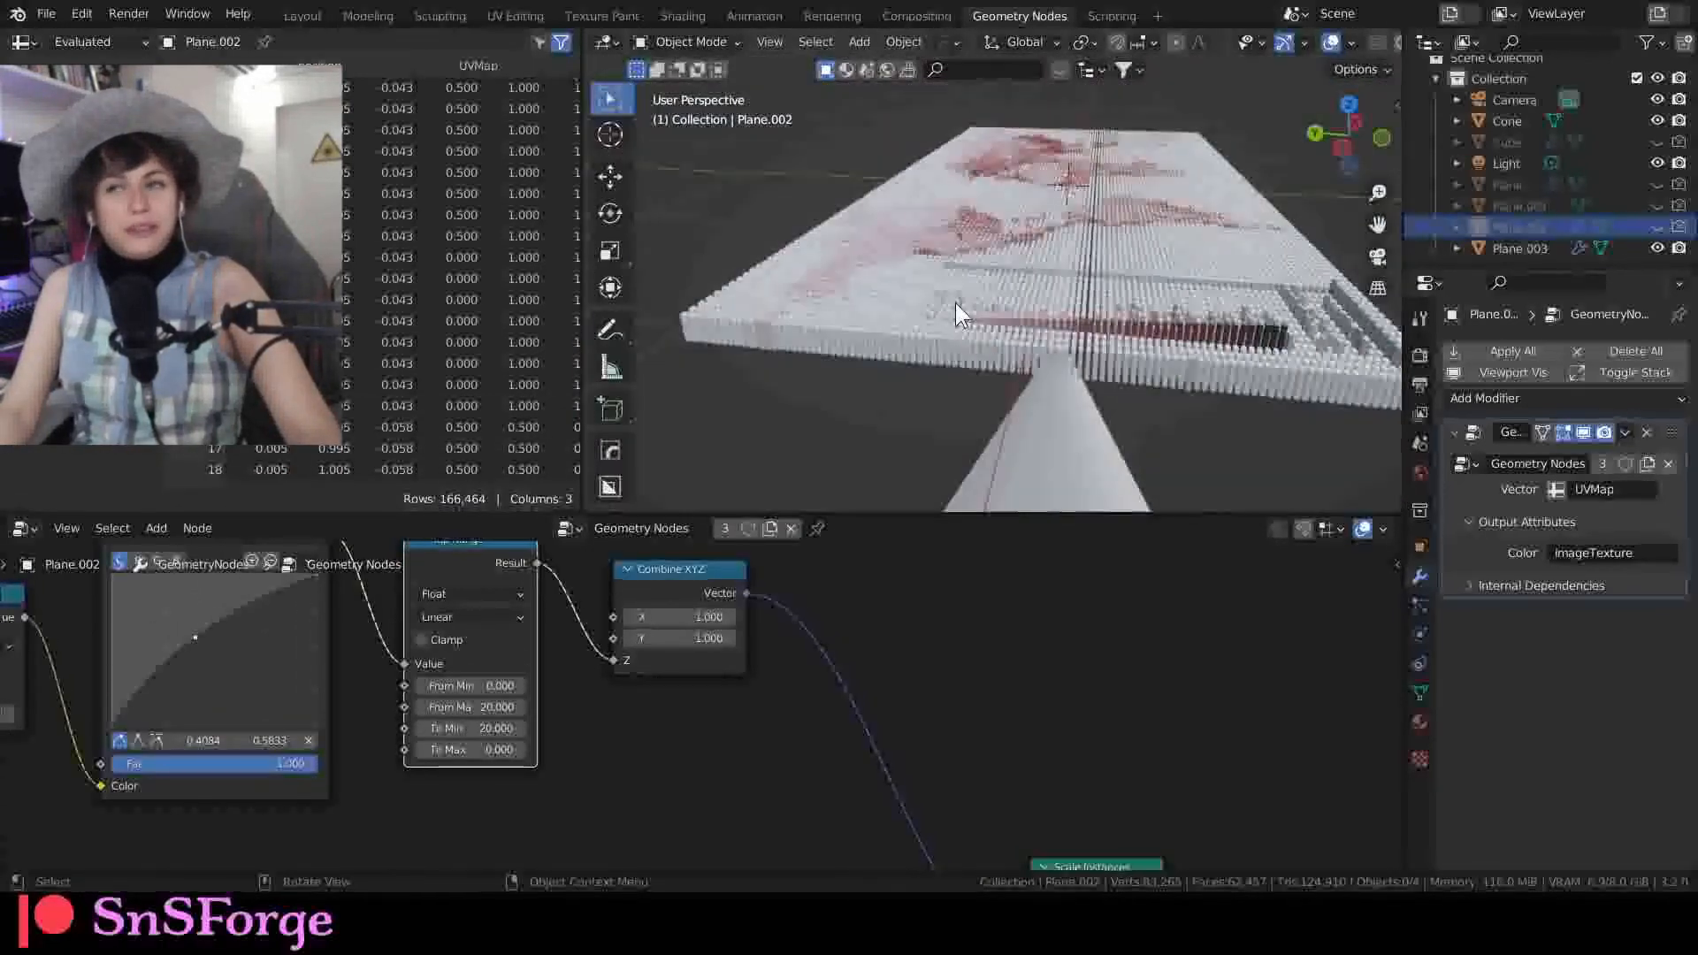
pyautogui.moveTo(979, 308); pyautogui.dragTo(948, 320, button='middle')
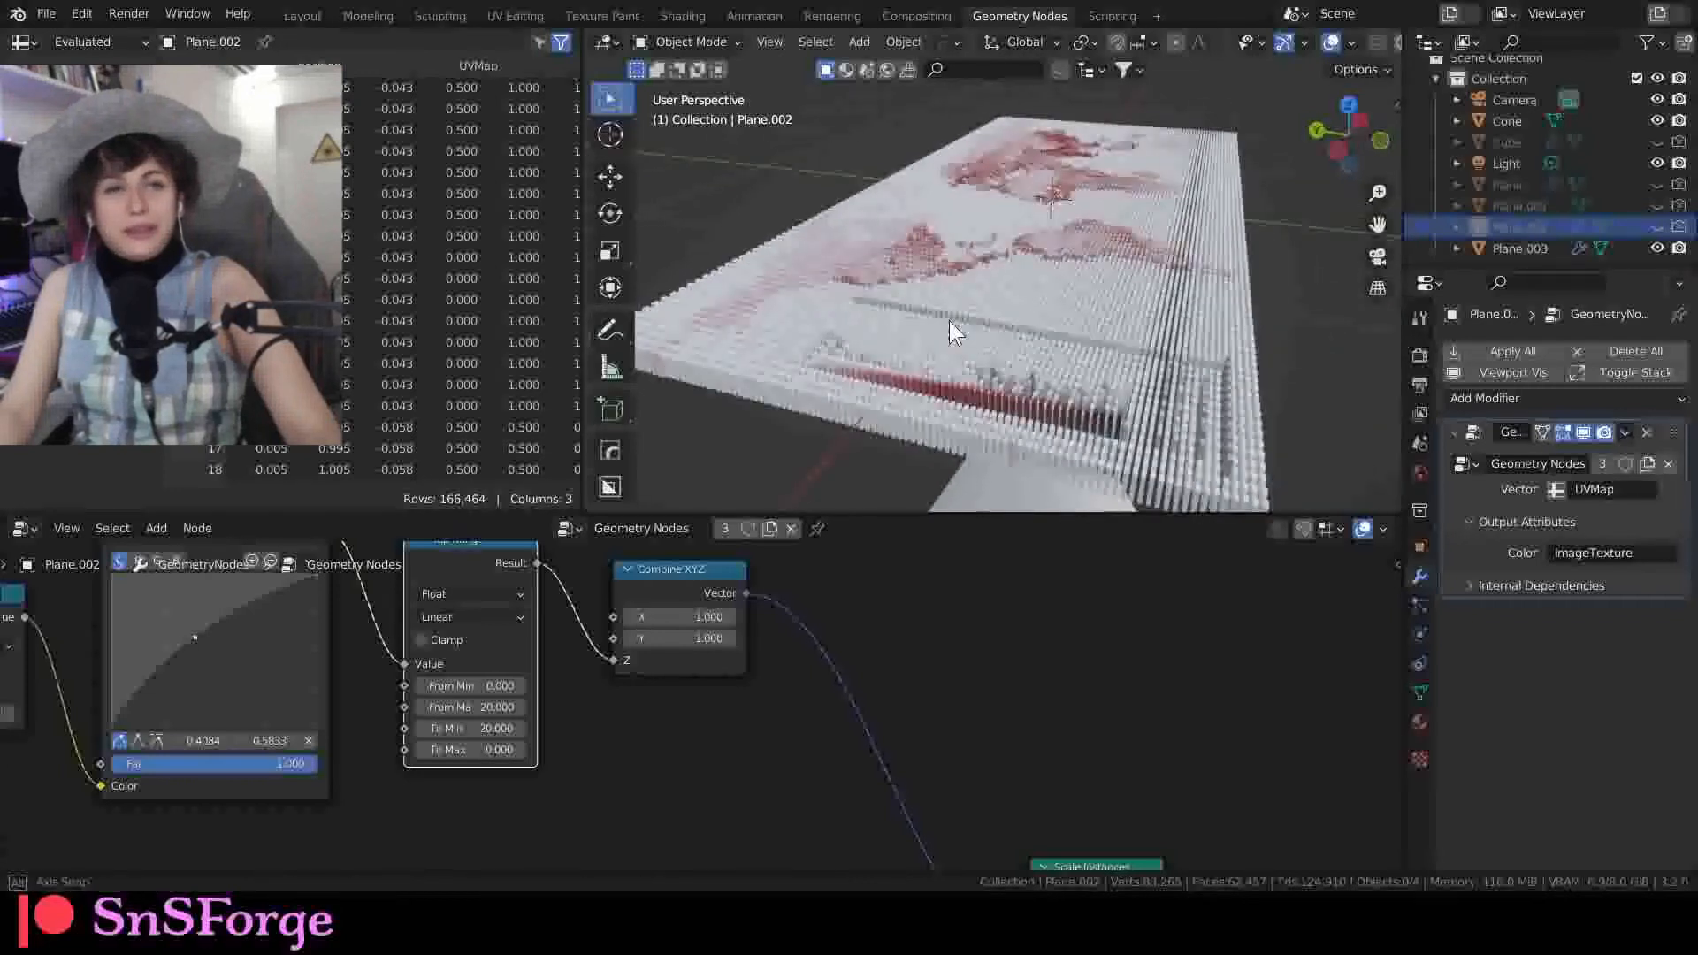
pyautogui.moveTo(630, 741); pyautogui.dragTo(667, 770, button='middle')
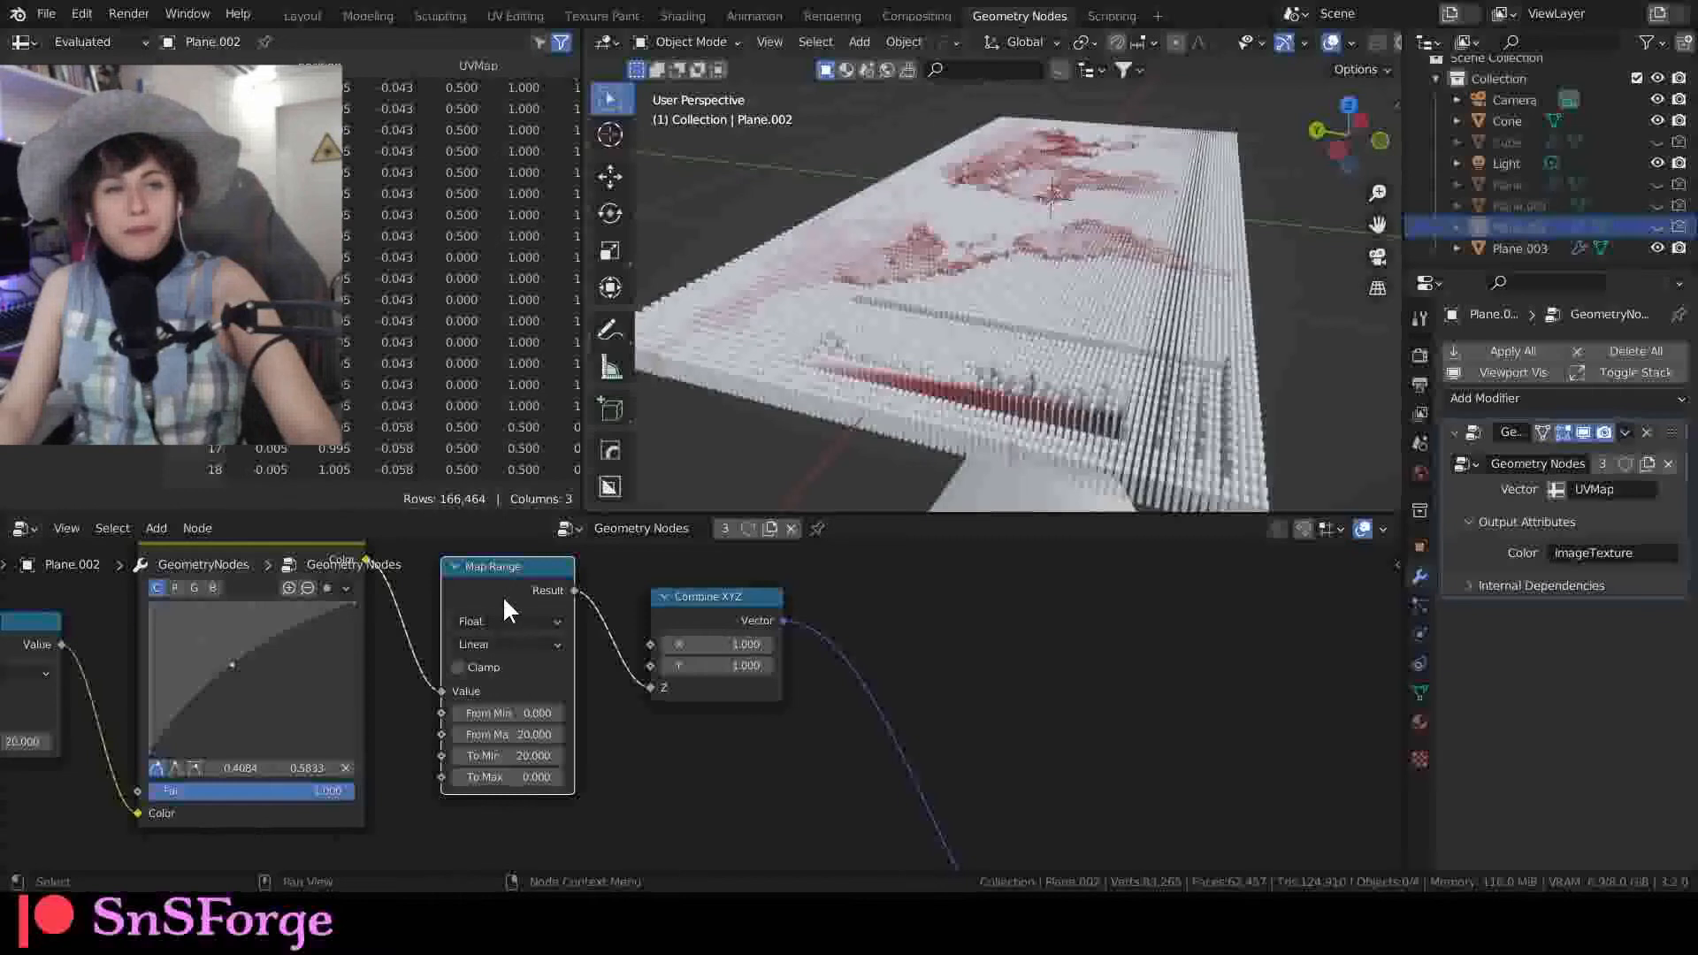
pyautogui.moveTo(856, 387); pyautogui.dragTo(736, 334, button='middle')
pyautogui.scroll(8, 871, 308)
pyautogui.scroll(-8, 861, 337)
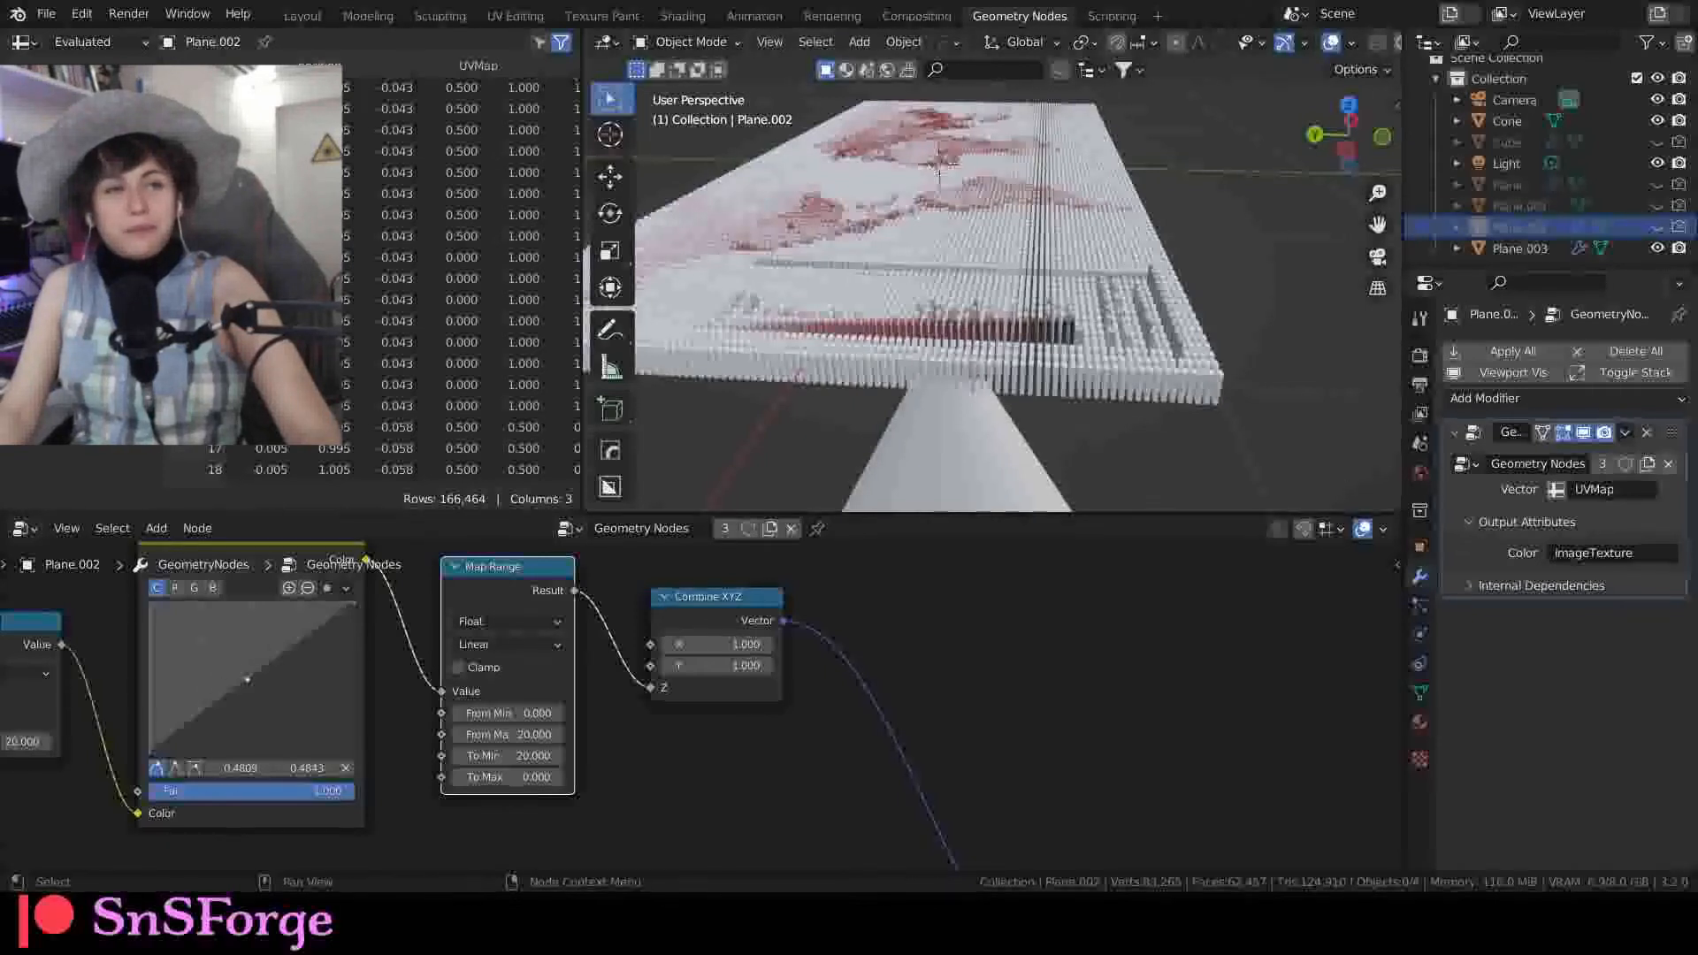
pyautogui.moveTo(254, 678); pyautogui.dragTo(257, 680)
pyautogui.scroll(8, 742, 421)
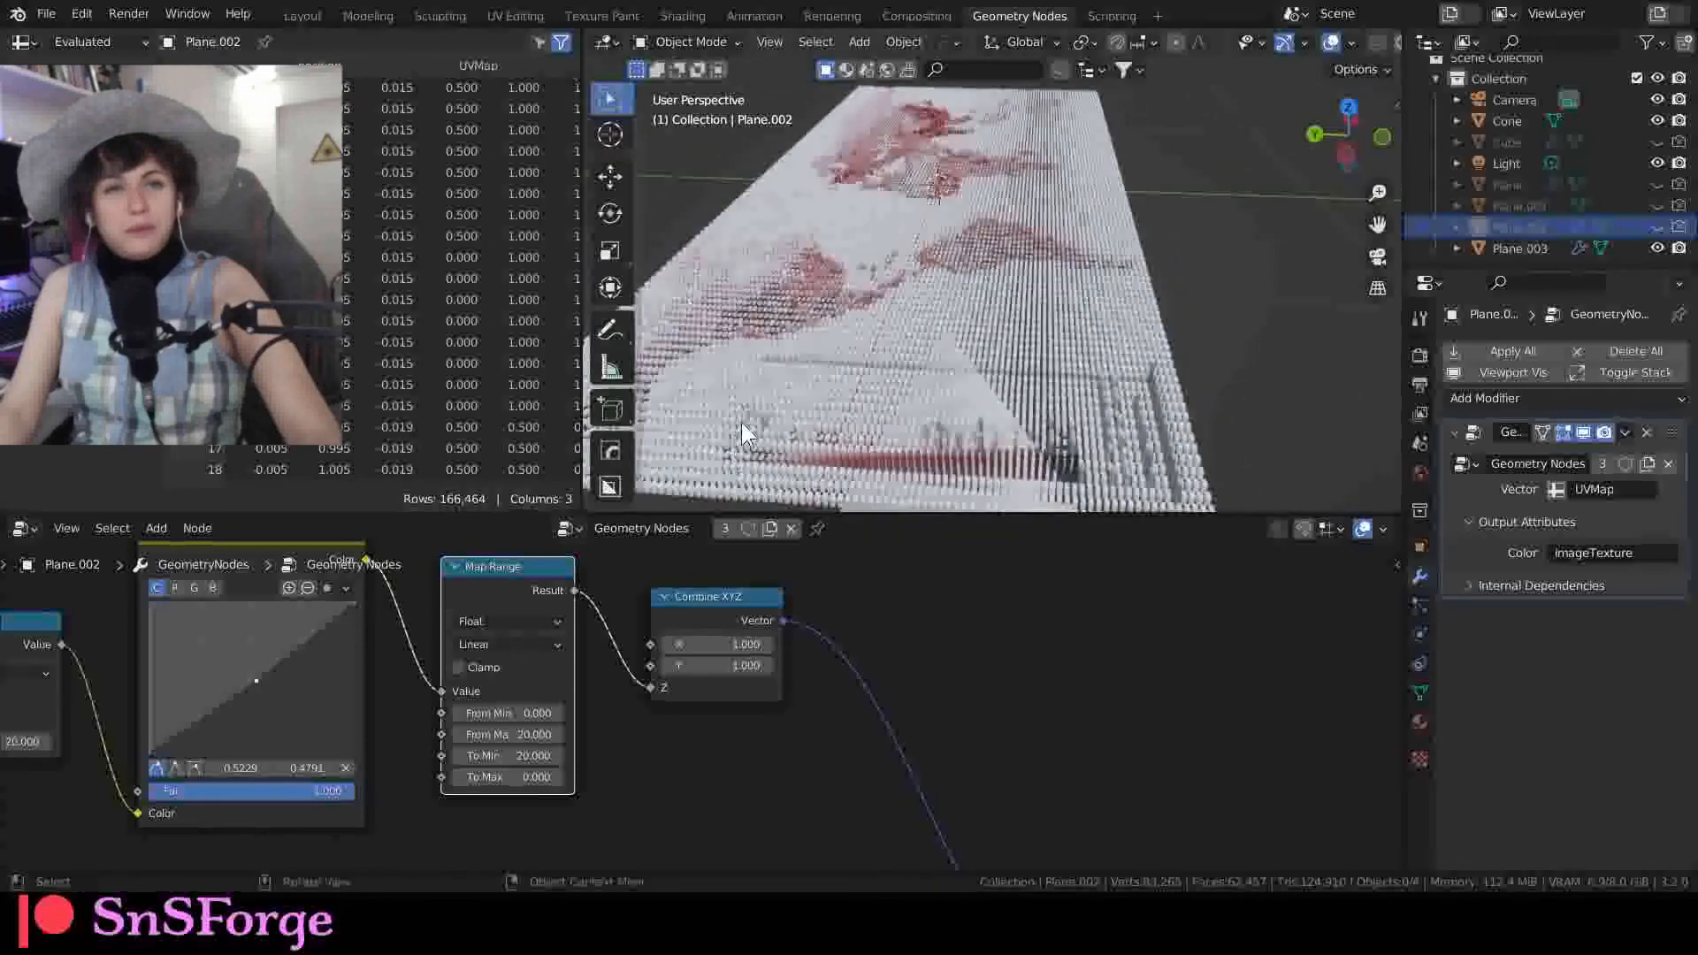
pyautogui.moveTo(256, 675); pyautogui.dragTo(251, 677)
pyautogui.scroll(-8, 844, 382)
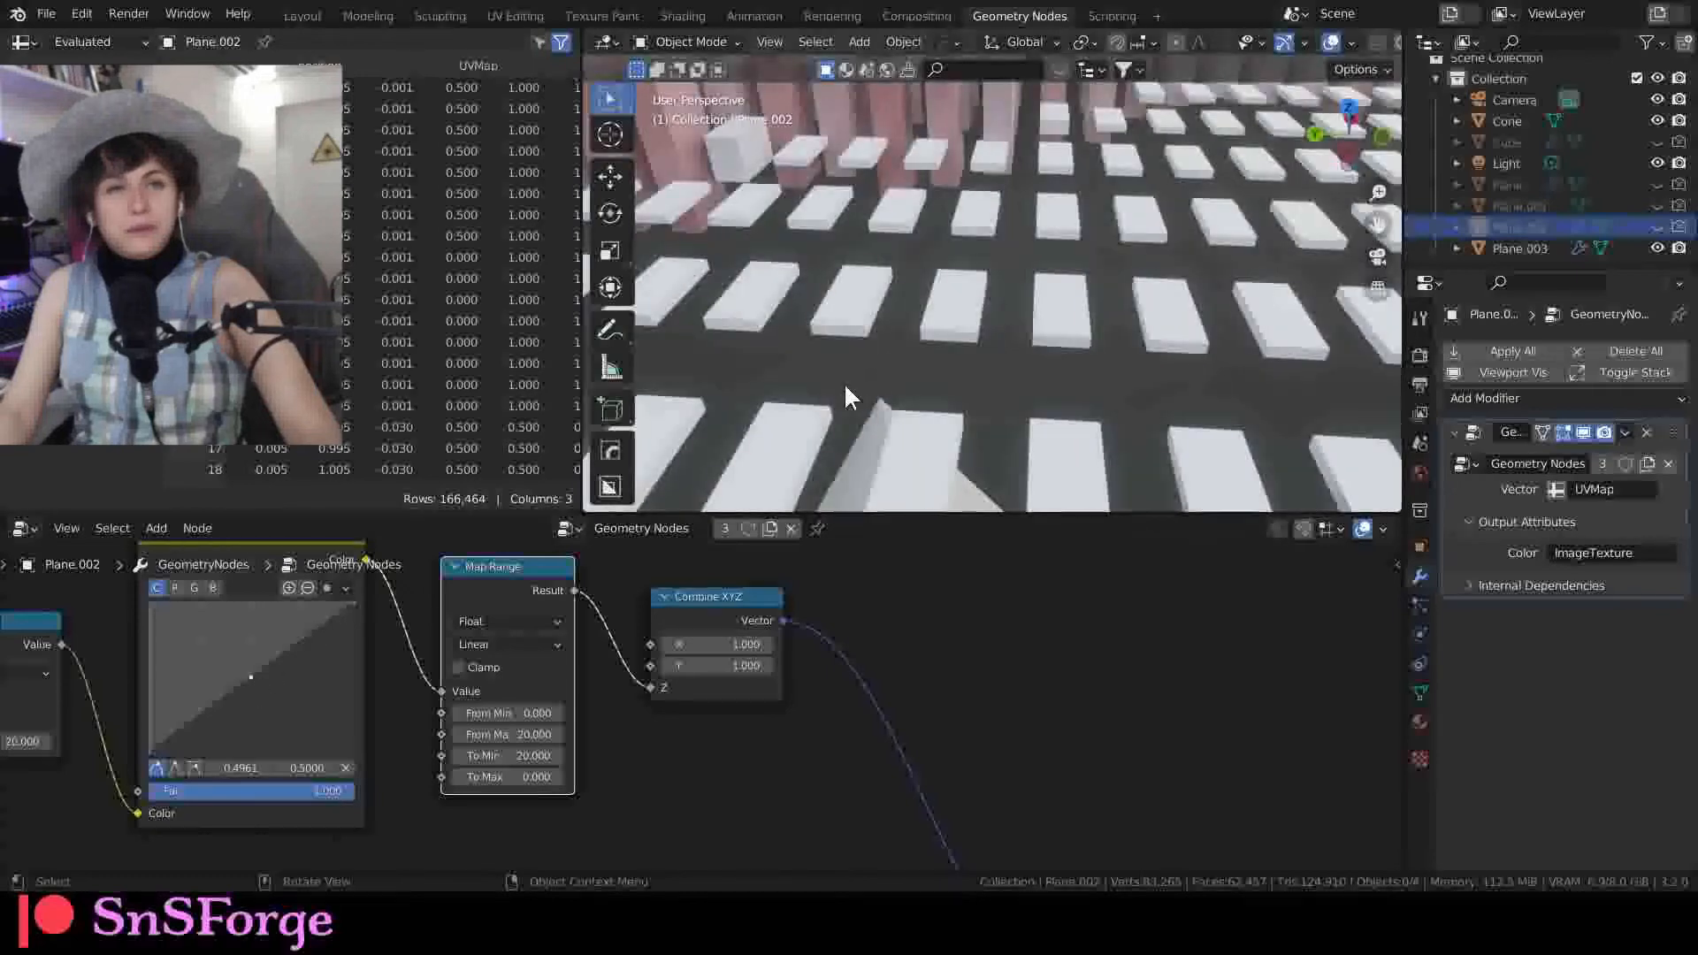
pyautogui.moveTo(877, 352)
pyautogui.mouseDown(button='middle')
pyautogui.moveTo(888, 336)
pyautogui.moveTo(871, 353)
pyautogui.mouseUp(button='middle')
pyautogui.scroll(5, 887, 335)
pyautogui.scroll(-2, 886, 335)
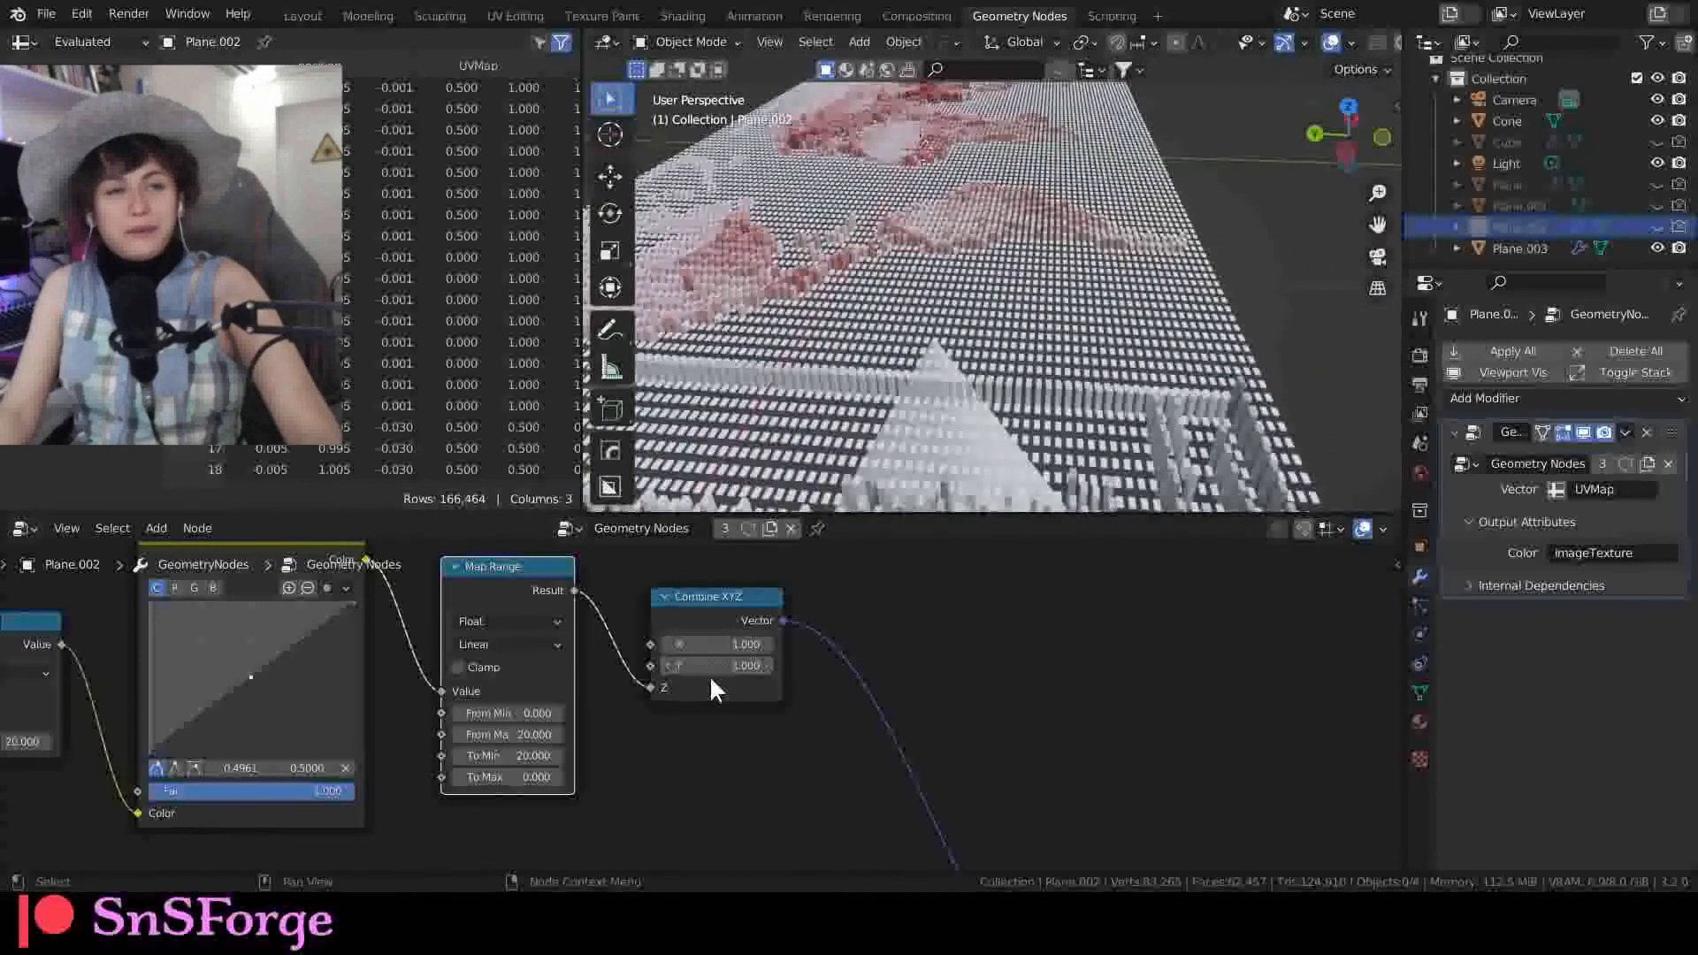
# Step: Set Map Range's From Max and To Min to 40
pyautogui.scroll(2, 709, 679)
pyautogui.keyDown('shift'); pyautogui.moveTo(617, 742); pyautogui.dragTo(670, 763, button='middle'); pyautogui.keyUp('shift')
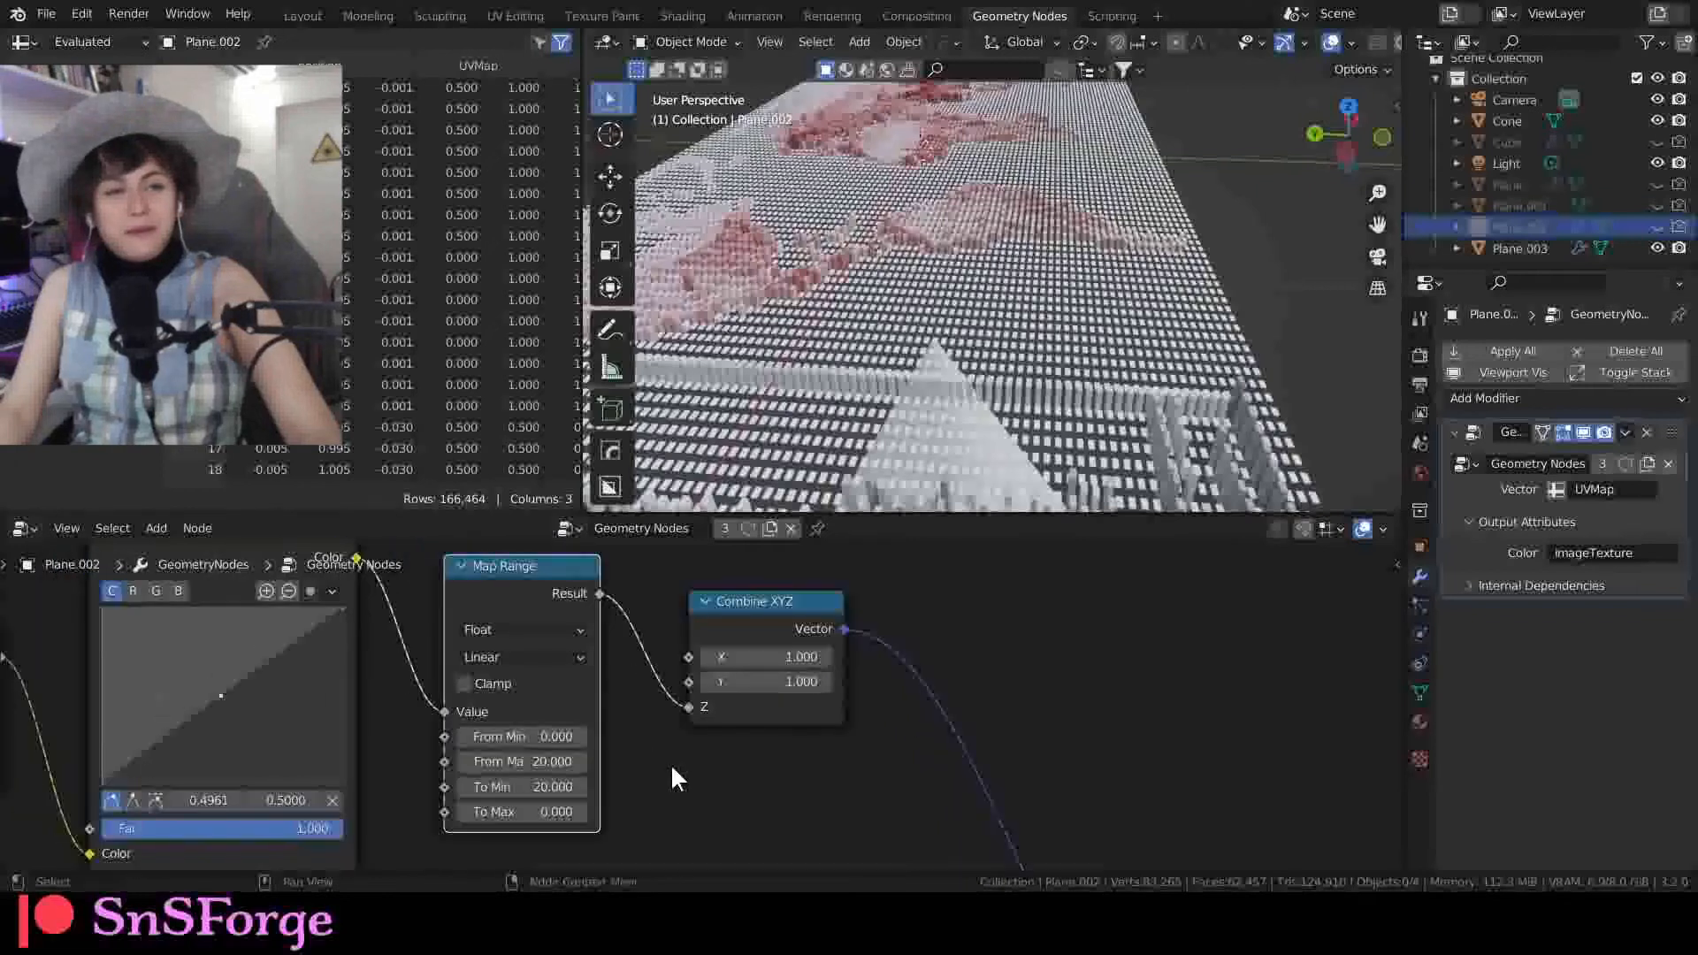
pyautogui.scroll(2, 669, 764)
pyautogui.moveTo(380, 728); pyautogui.dragTo(697, 697, button='middle')
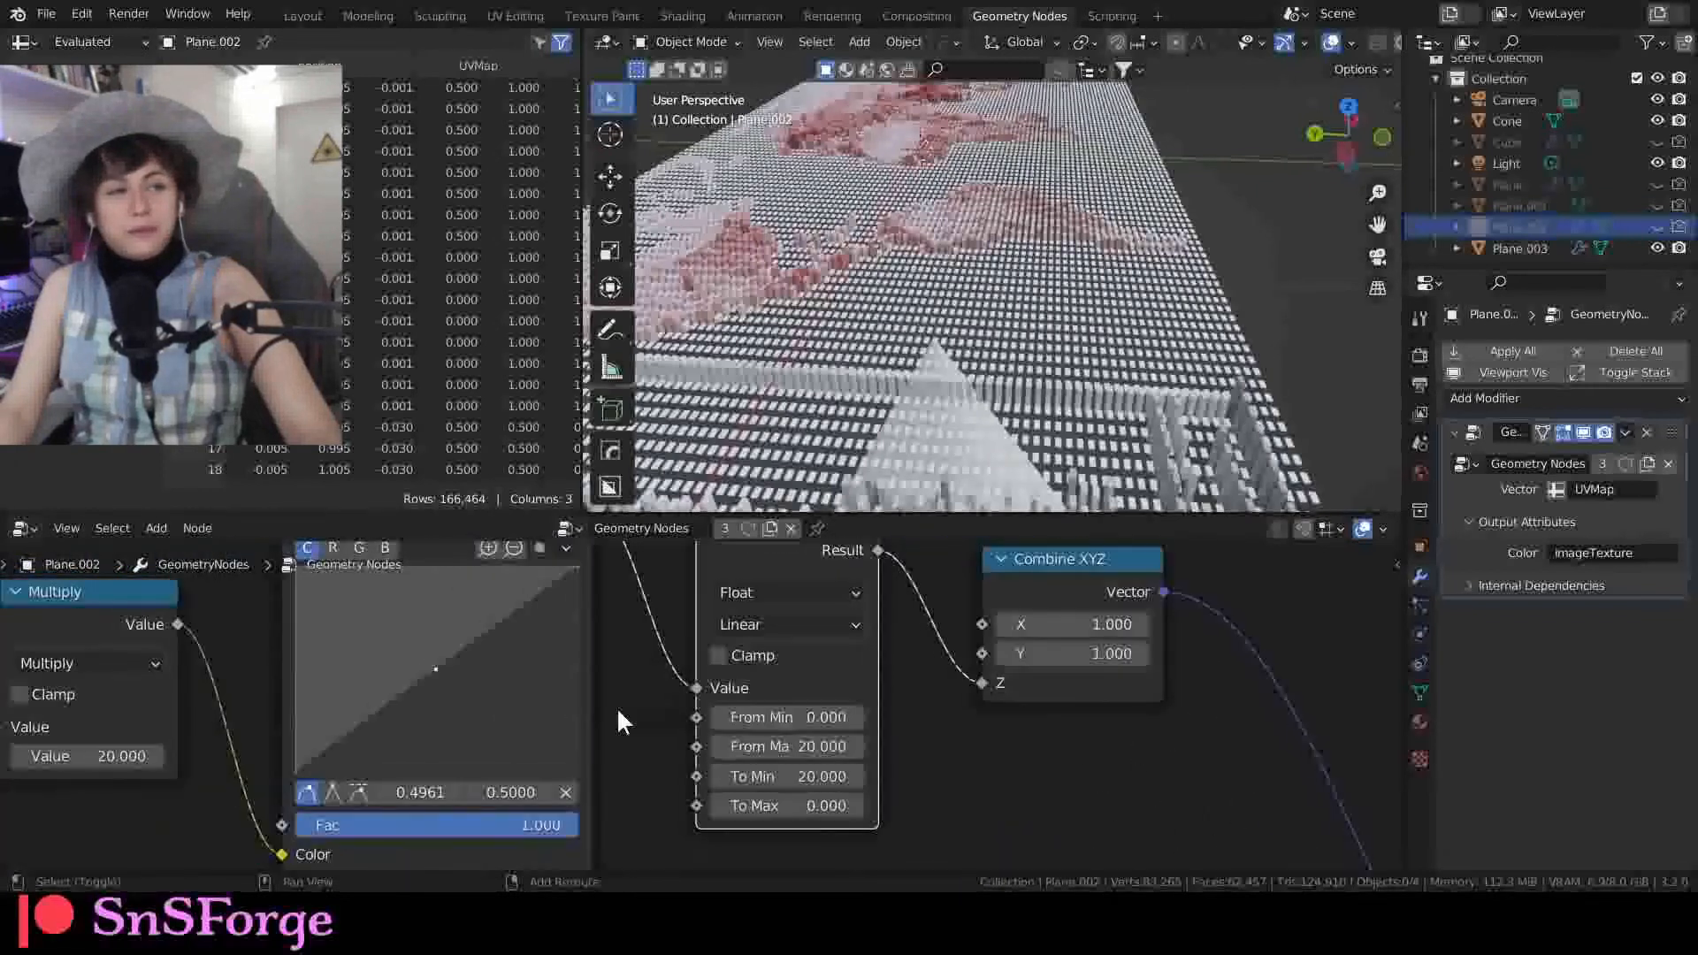
pyautogui.click(807, 748)
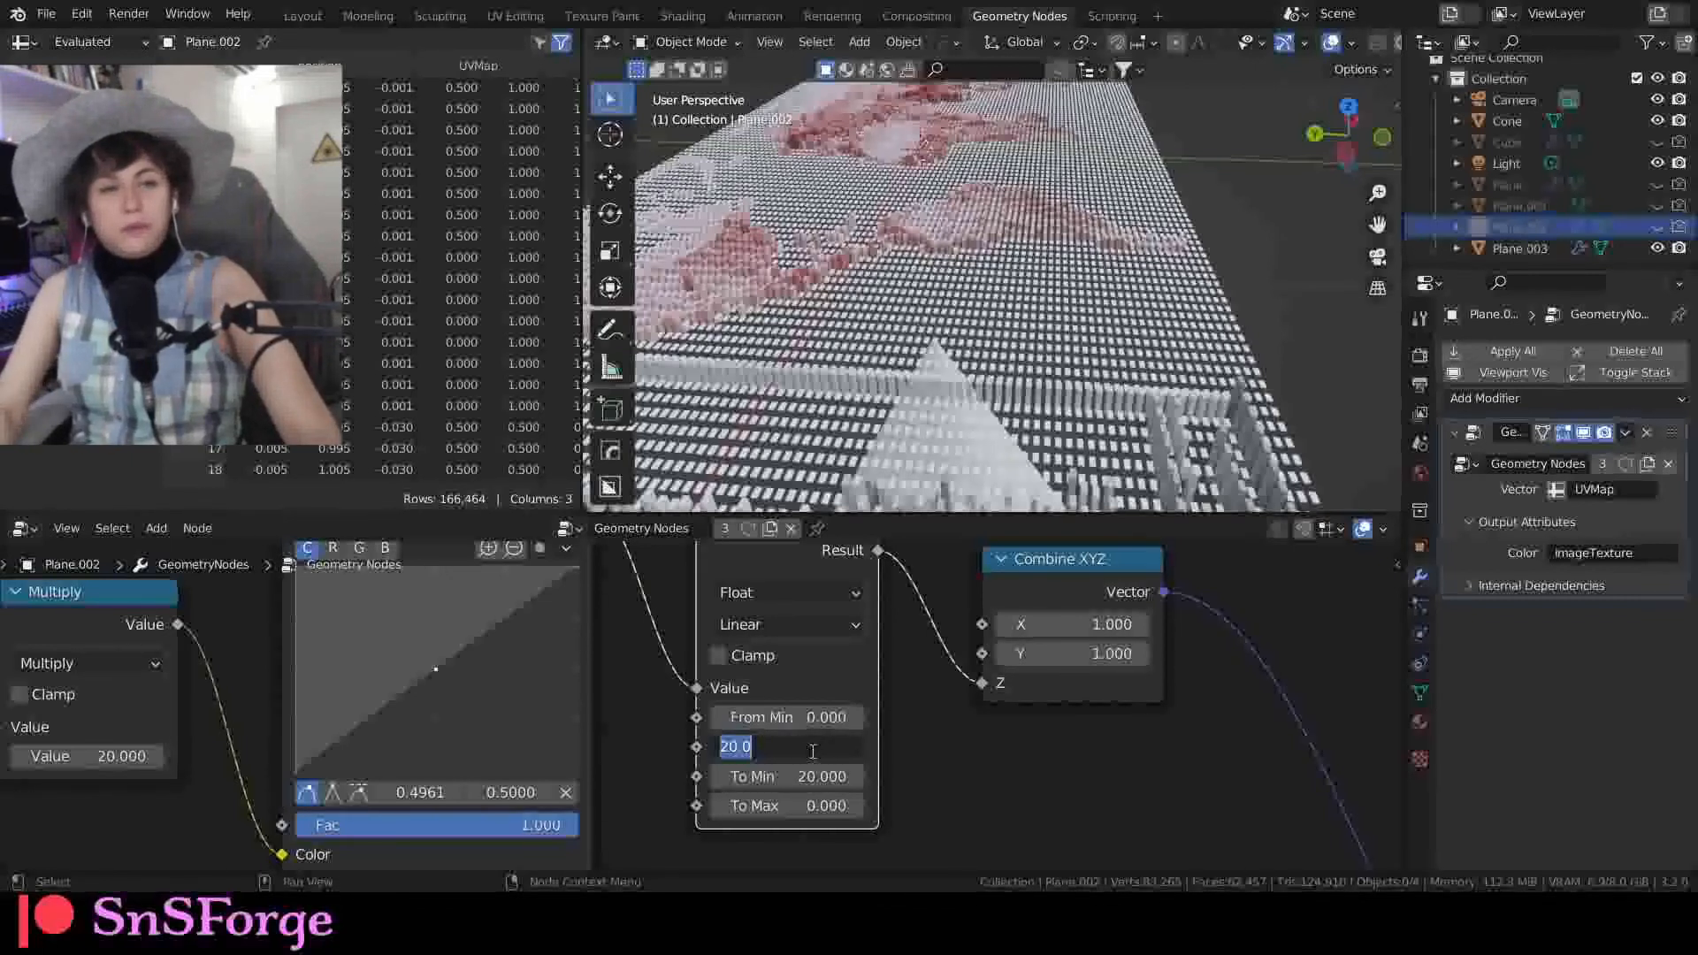
pyautogui.write('40')
pyautogui.press('Return')
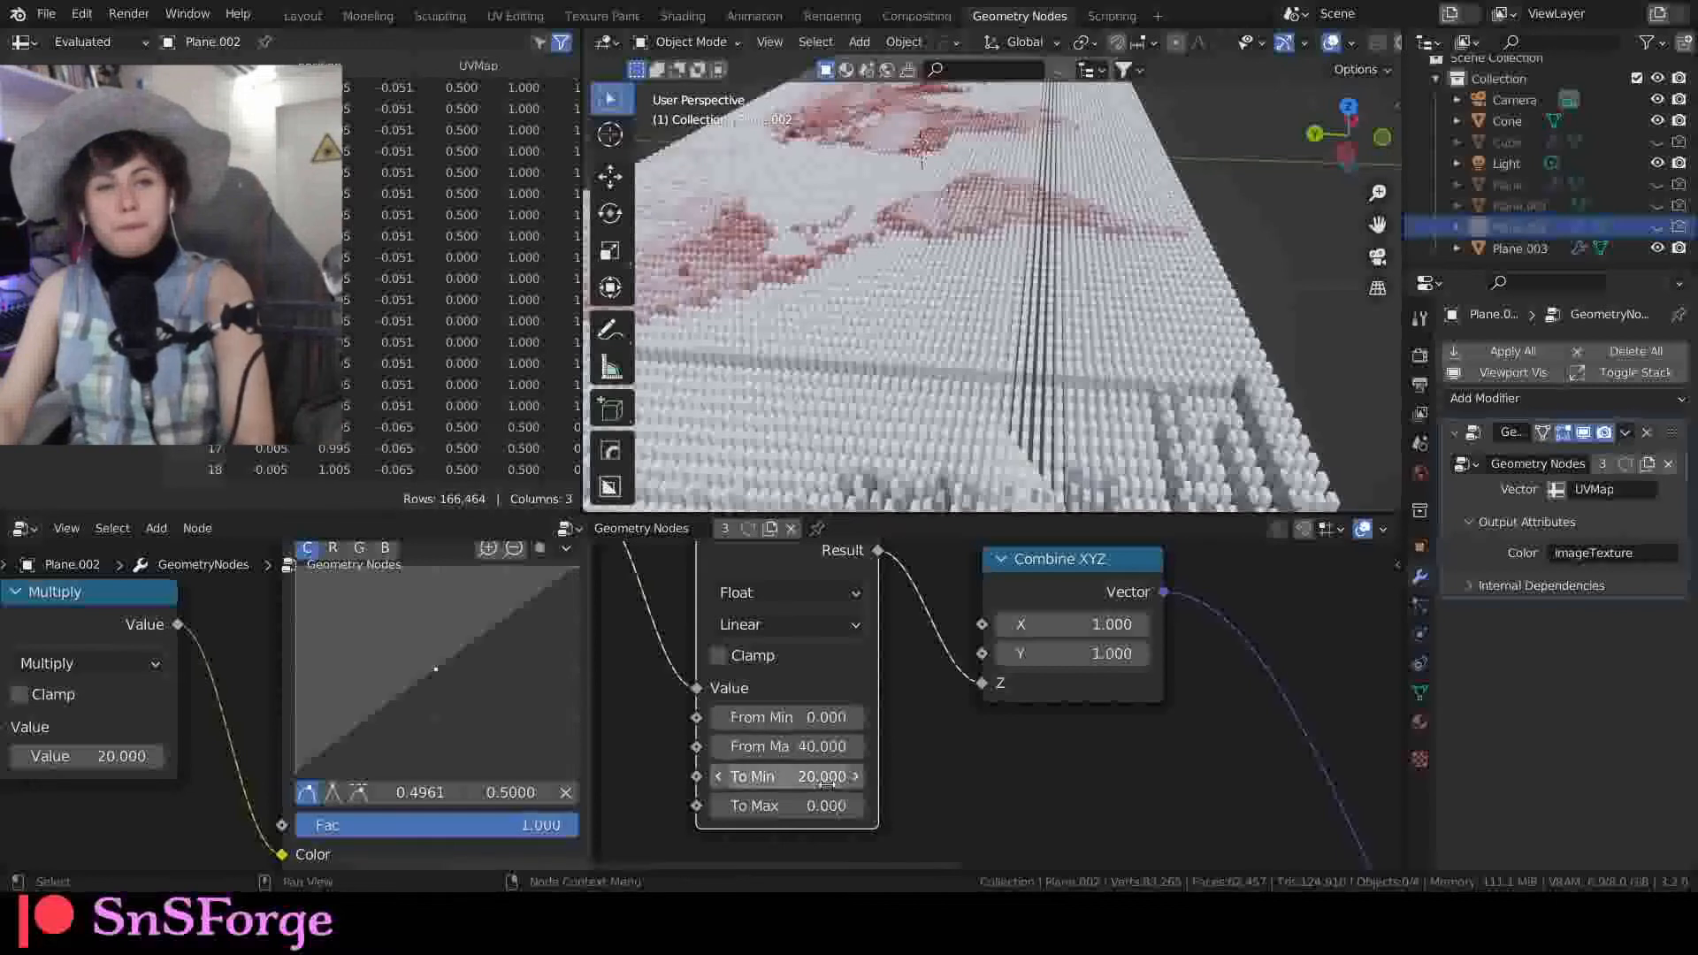
pyautogui.click(826, 776)
pyautogui.write('40')
pyautogui.press('Return')
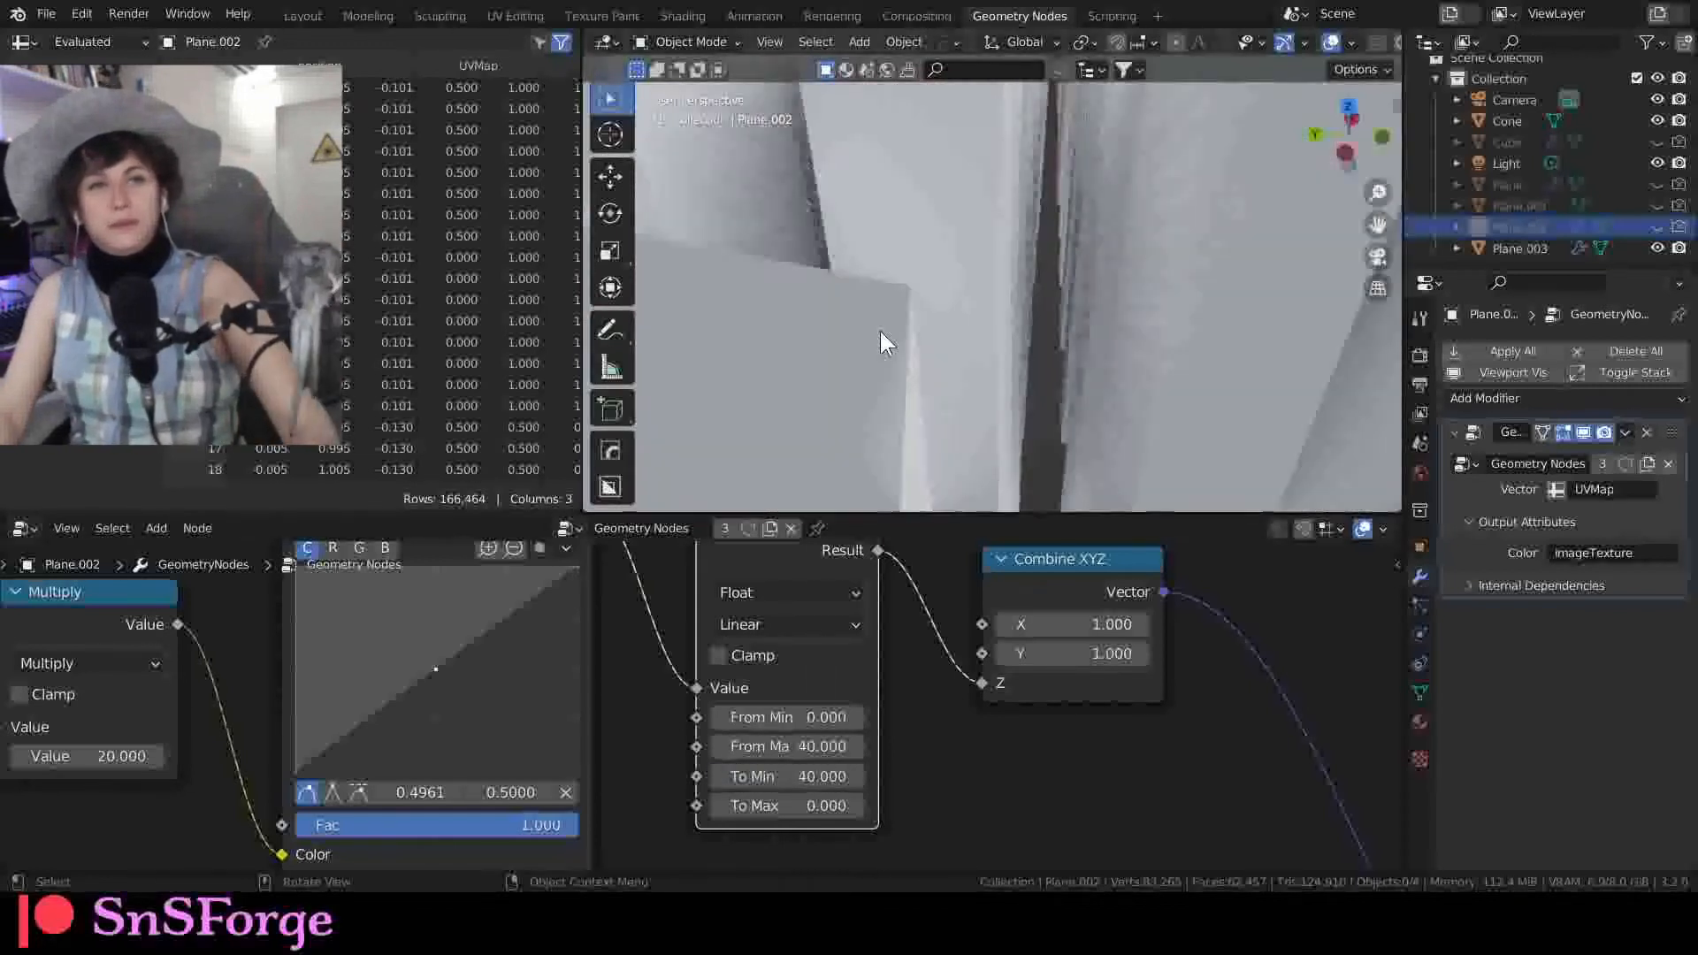
# Step: Inspect the taller remapped columns across the world map from several angles and up close
pyautogui.scroll(-5, 882, 338)
pyautogui.moveTo(888, 306); pyautogui.dragTo(958, 315, button='middle')
pyautogui.scroll(4, 838, 299)
pyautogui.scroll(5, 918, 302)
pyautogui.scroll(-4, 920, 304)
pyautogui.scroll(-4, 921, 338)
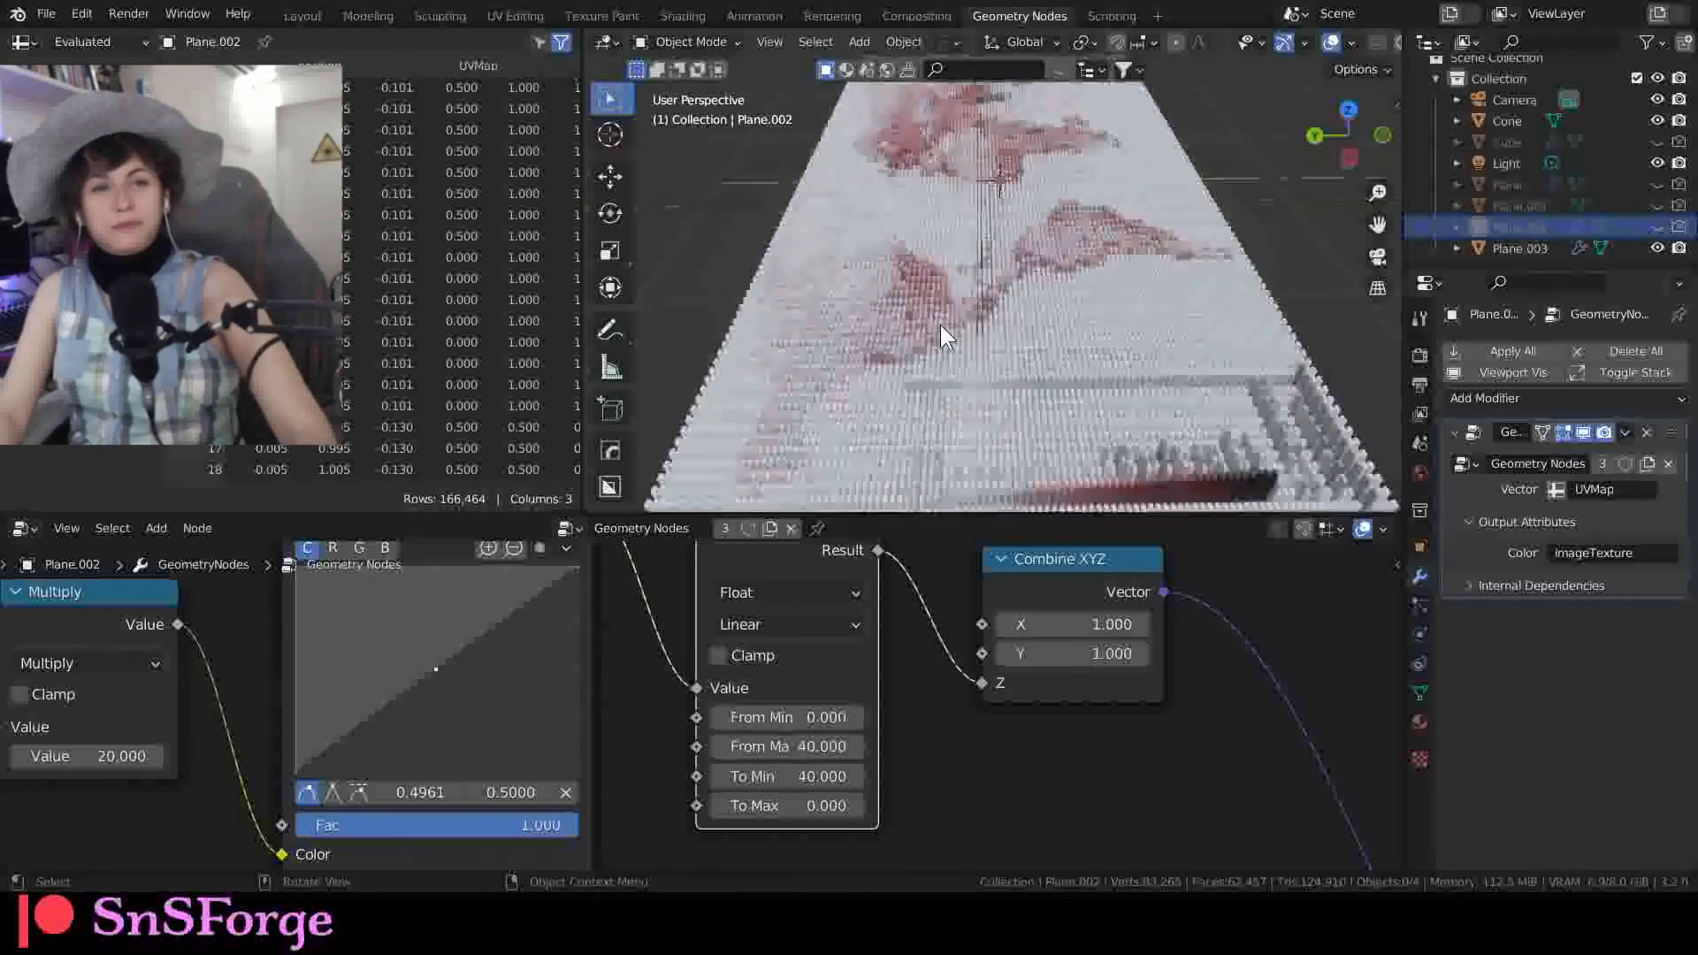
pyautogui.scroll(-3, 941, 325)
pyautogui.moveTo(932, 334); pyautogui.dragTo(752, 424, button='middle')
pyautogui.scroll(6, 938, 302)
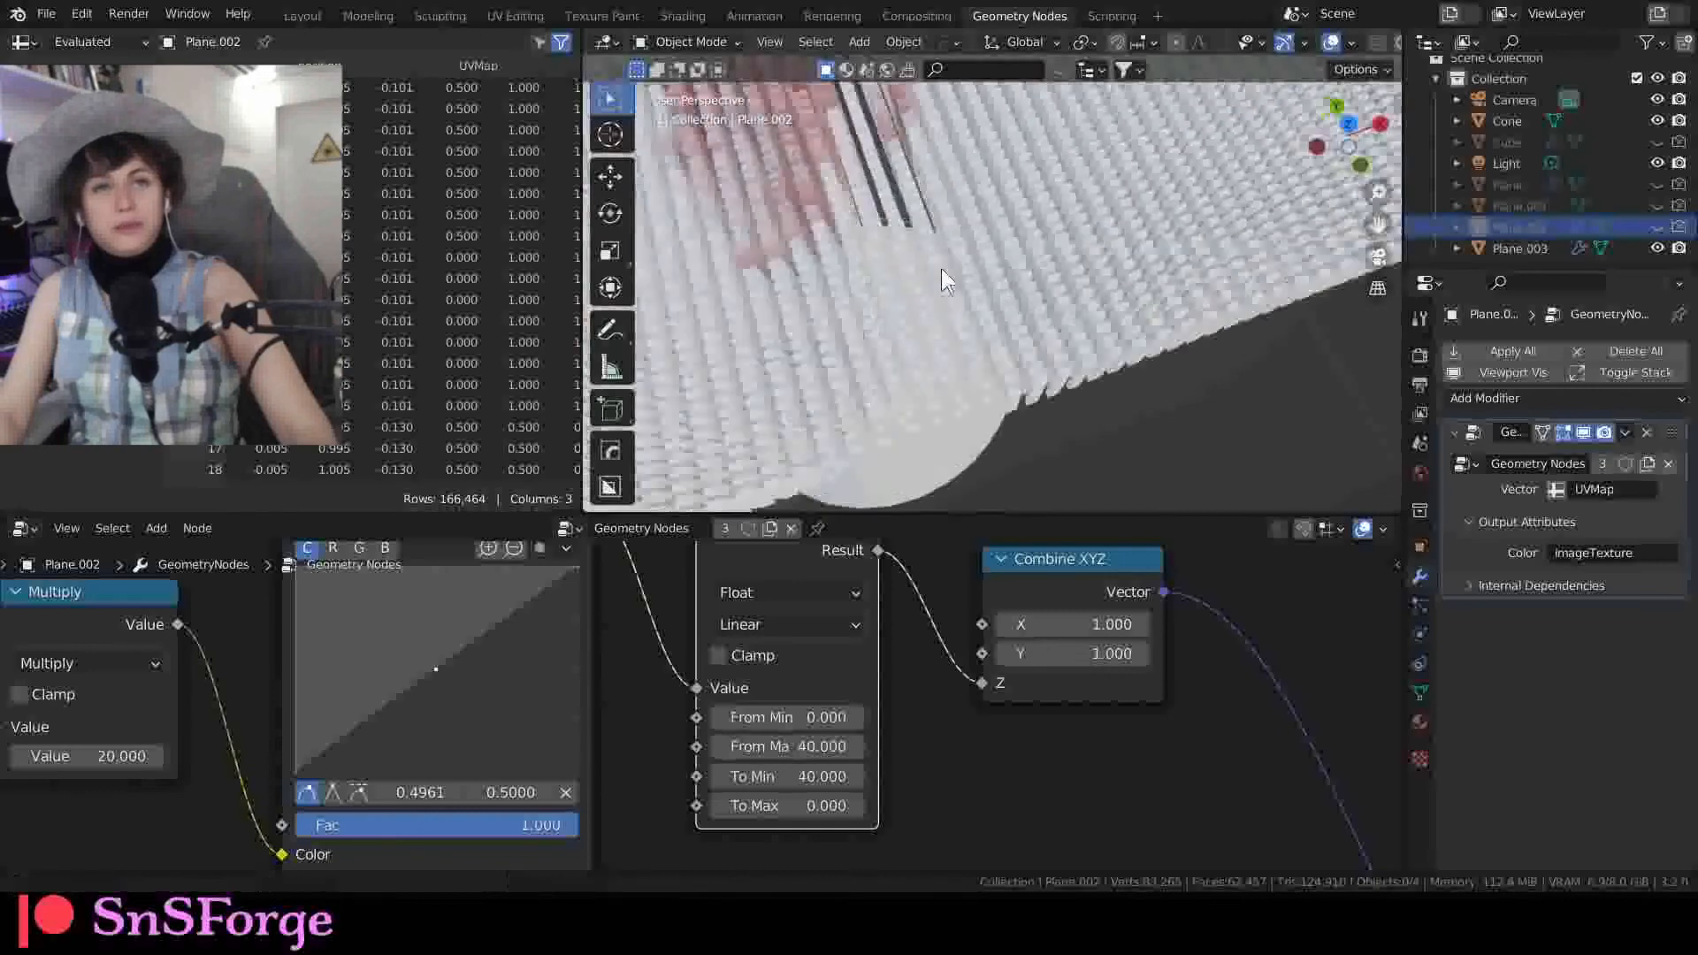
pyautogui.keyDown('shift'); pyautogui.moveTo(941, 268); pyautogui.dragTo(987, 268, button='middle'); pyautogui.keyUp('shift')
pyautogui.scroll(2, 987, 269)
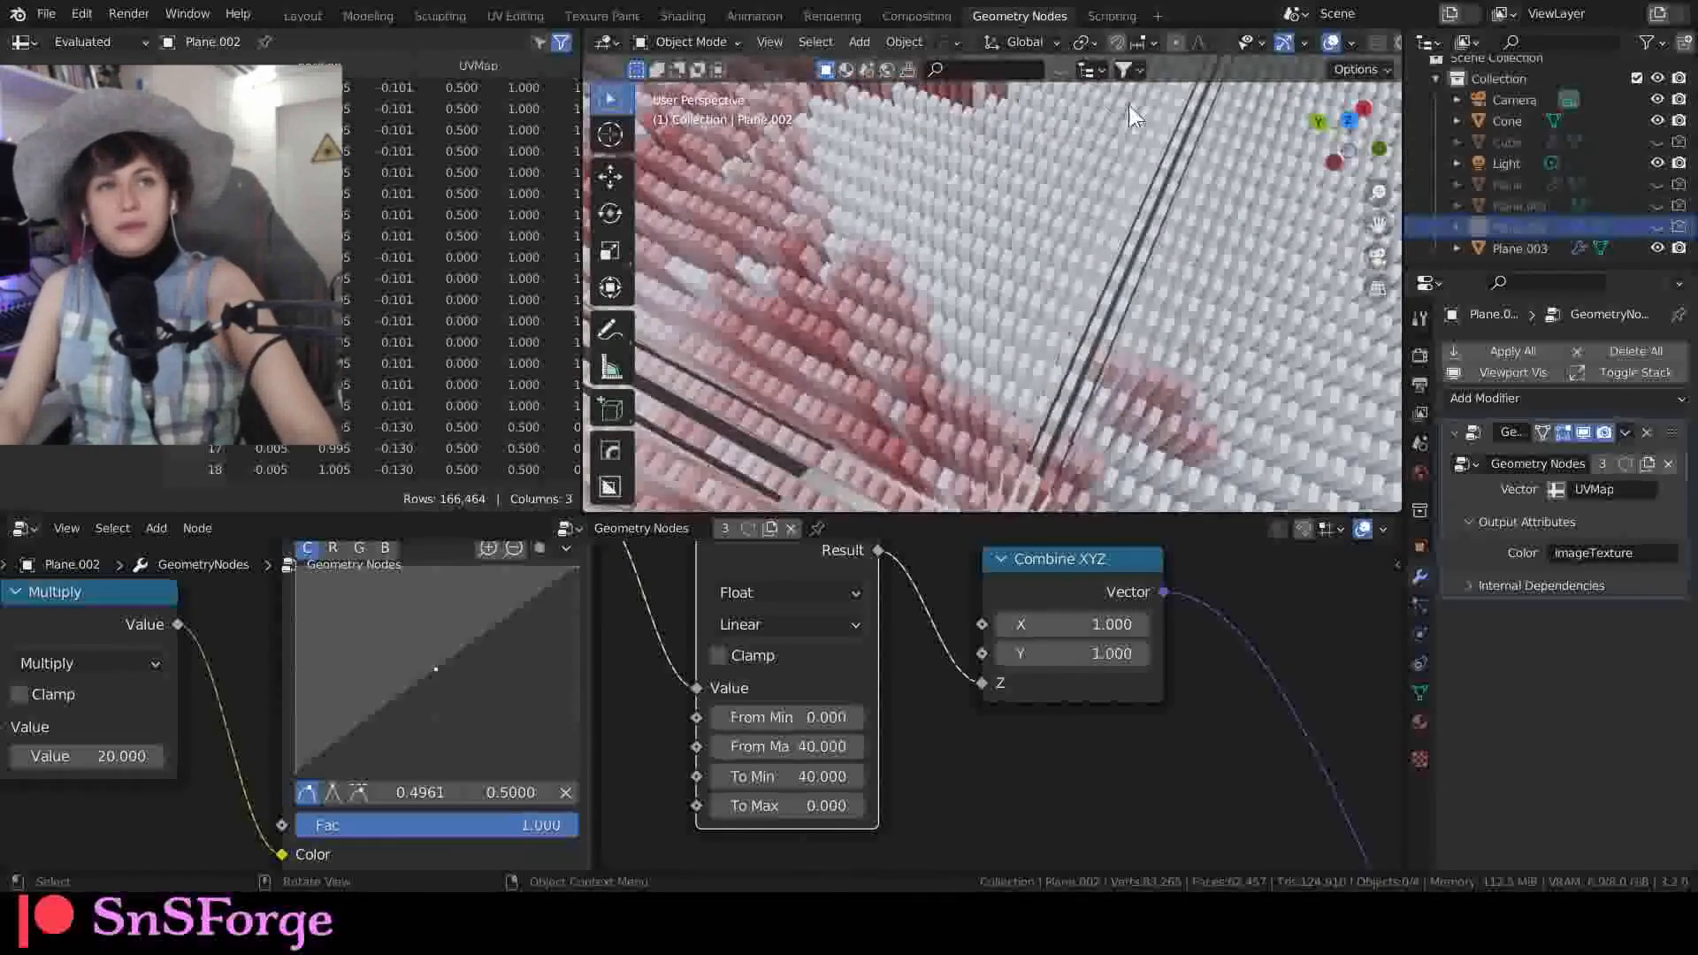
# Step: Add a plane at the origin in the Layout workspace and enlarge it in X and Y well beyond the world map
pyautogui.click(292, 18)
pyautogui.moveTo(574, 277); pyautogui.dragTo(528, 233, button='middle')
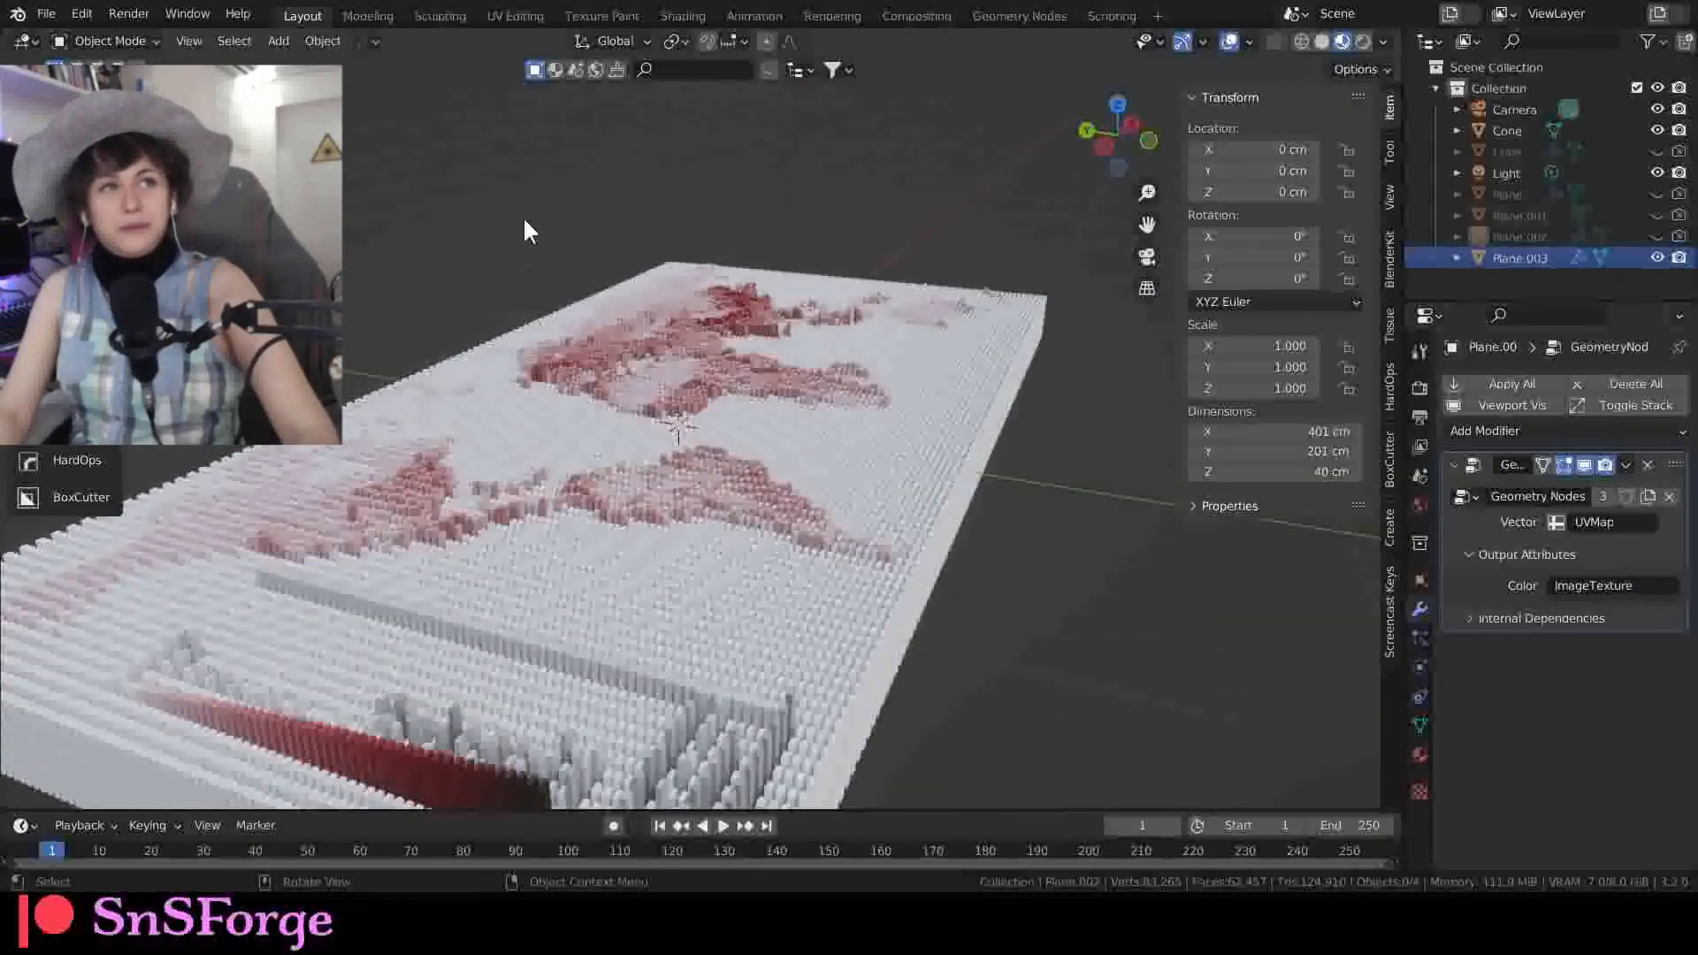
pyautogui.click(280, 42)
pyautogui.moveTo(301, 61)
pyautogui.click(487, 63)
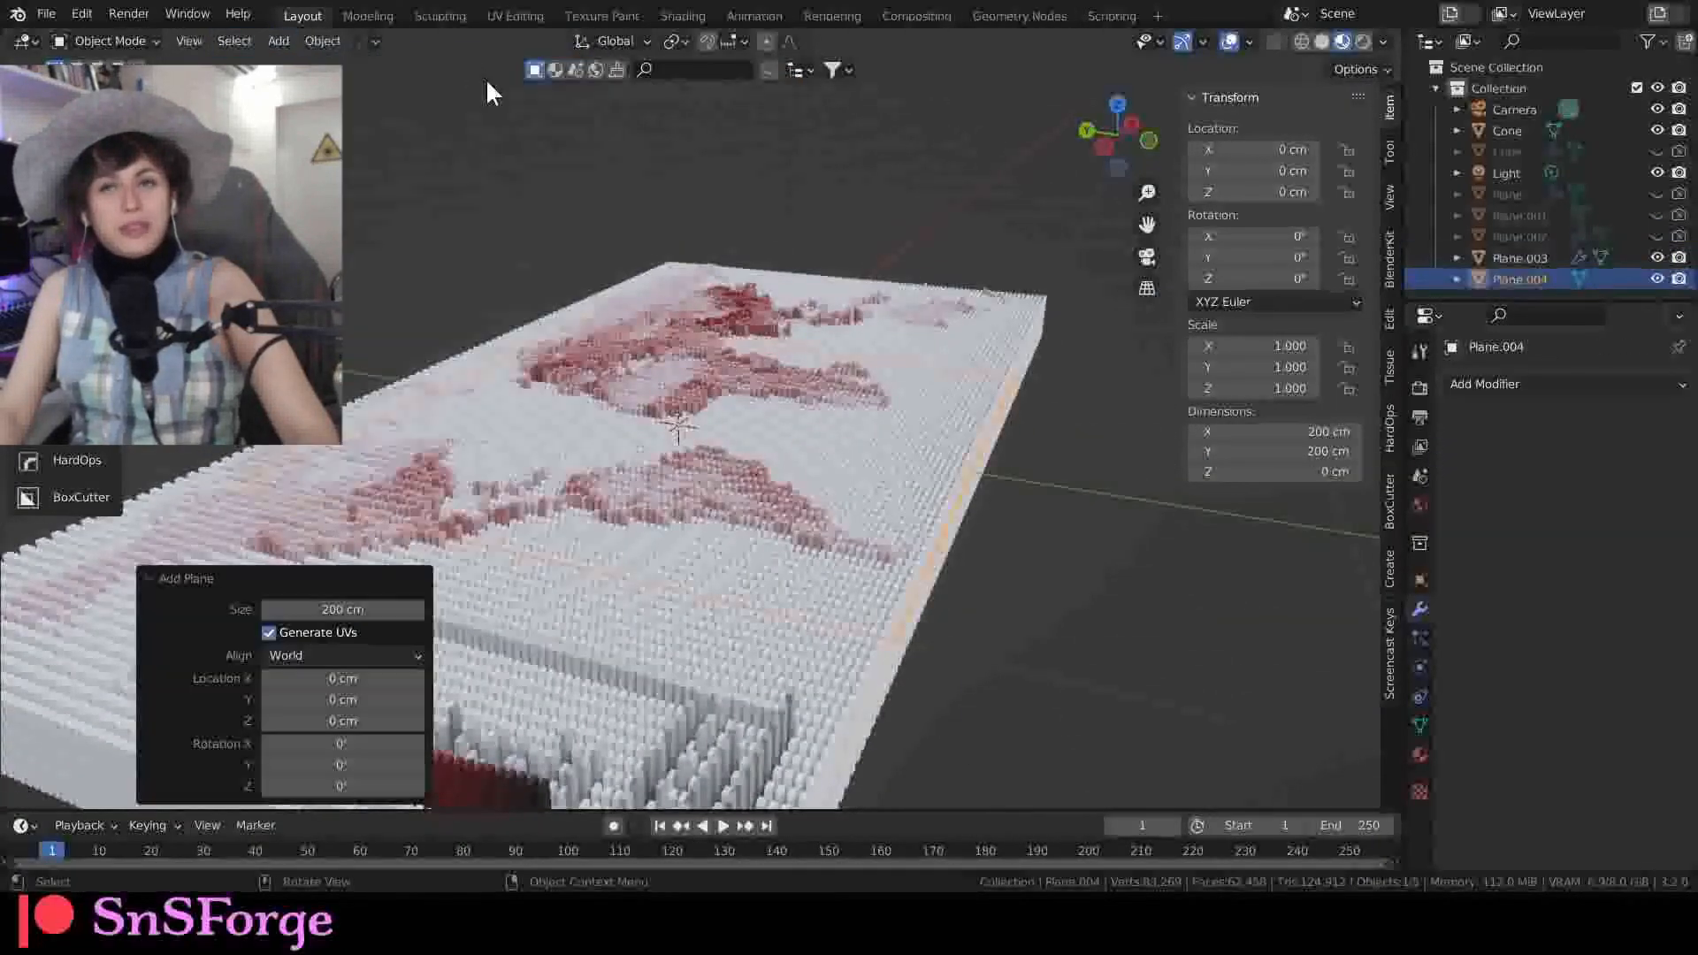
pyautogui.moveTo(1325, 432); pyautogui.dragTo(1509, 451)
pyautogui.scroll(4, 701, 434)
pyautogui.moveTo(702, 435); pyautogui.dragTo(705, 381, button='middle')
pyautogui.moveTo(758, 368); pyautogui.dragTo(751, 439, button='middle')
# Step: Select the world map object Plane.003 and set the Multiply node's value to 10 in its geometry node tree
pyautogui.click(803, 333)
pyautogui.click(1052, 17)
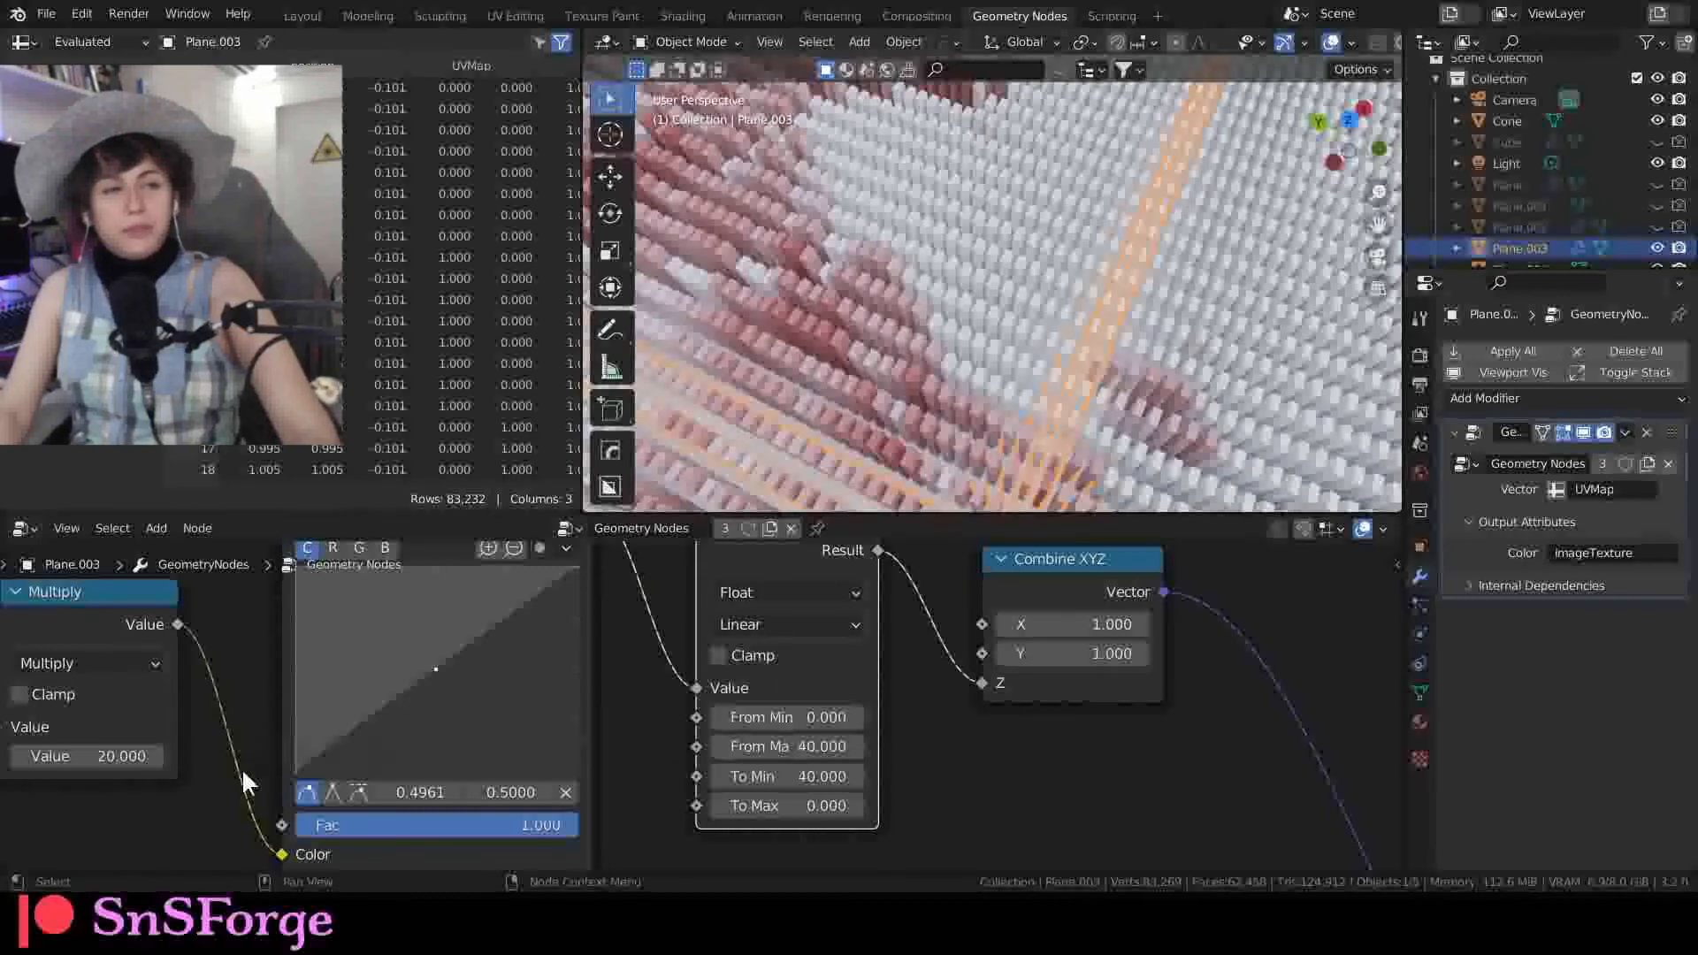
pyautogui.moveTo(249, 783); pyautogui.dragTo(331, 769, button='middle')
pyautogui.doubleClick(207, 743)
pyautogui.write('10')
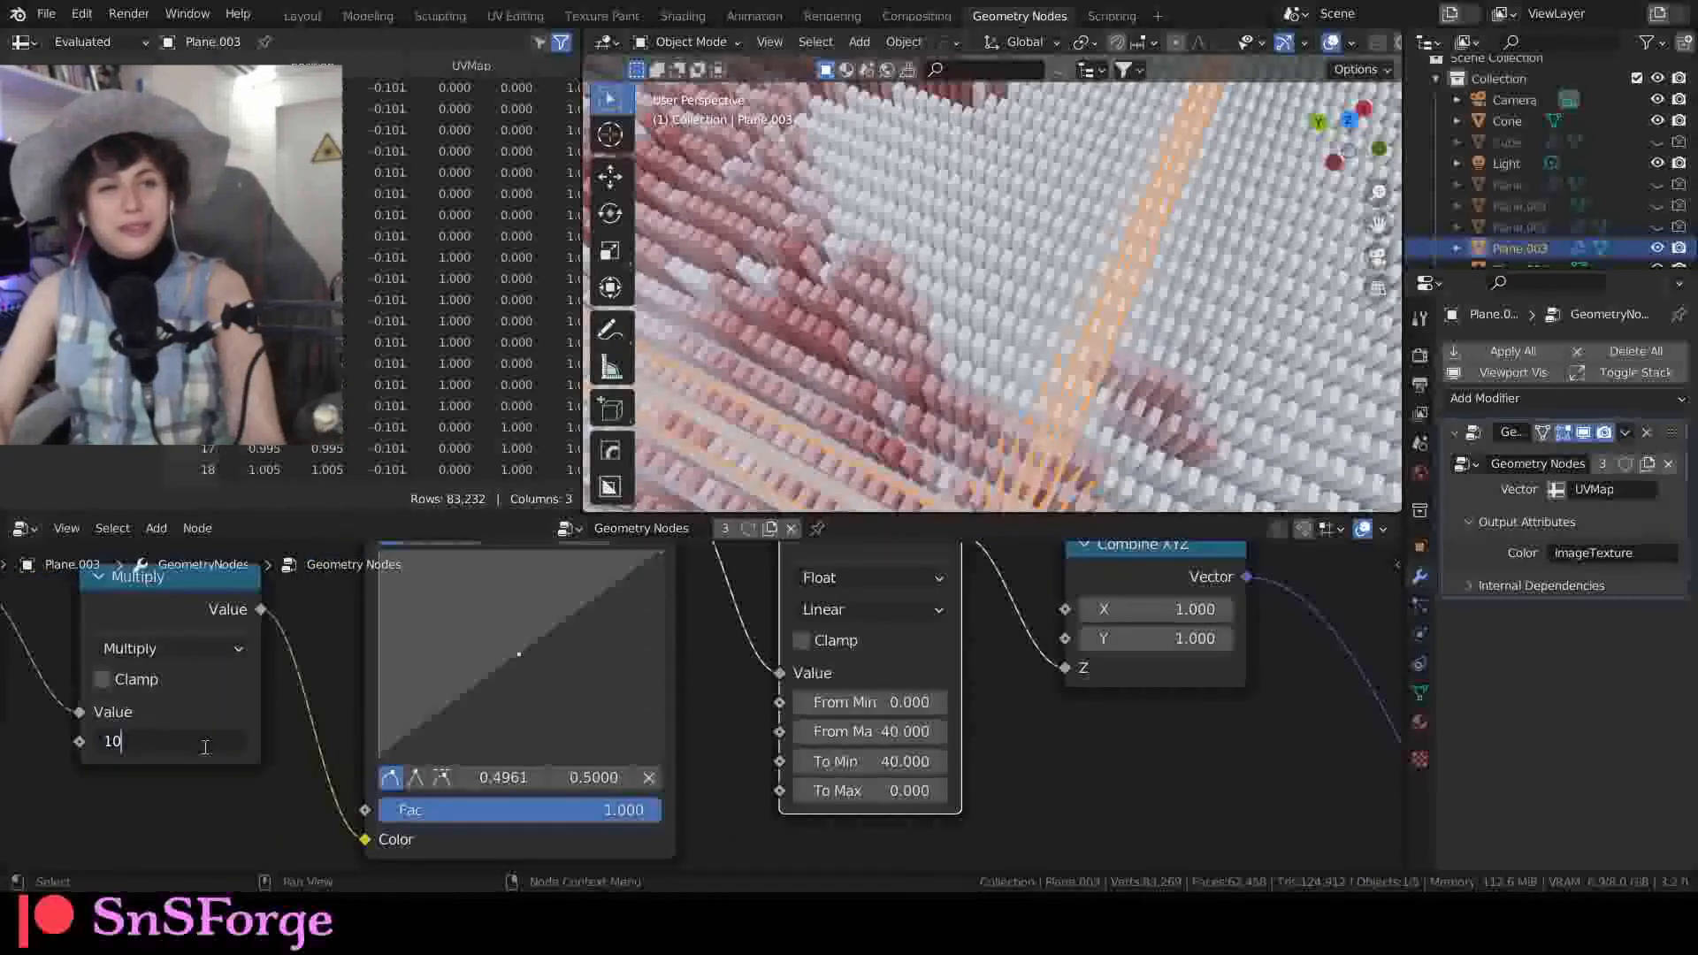
pyautogui.press('Return')
pyautogui.moveTo(373, 691); pyautogui.dragTo(203, 744, button='middle')
pyautogui.moveTo(59, 788); pyautogui.dragTo(147, 787, button='middle')
pyautogui.click(90, 790)
pyautogui.write('1')
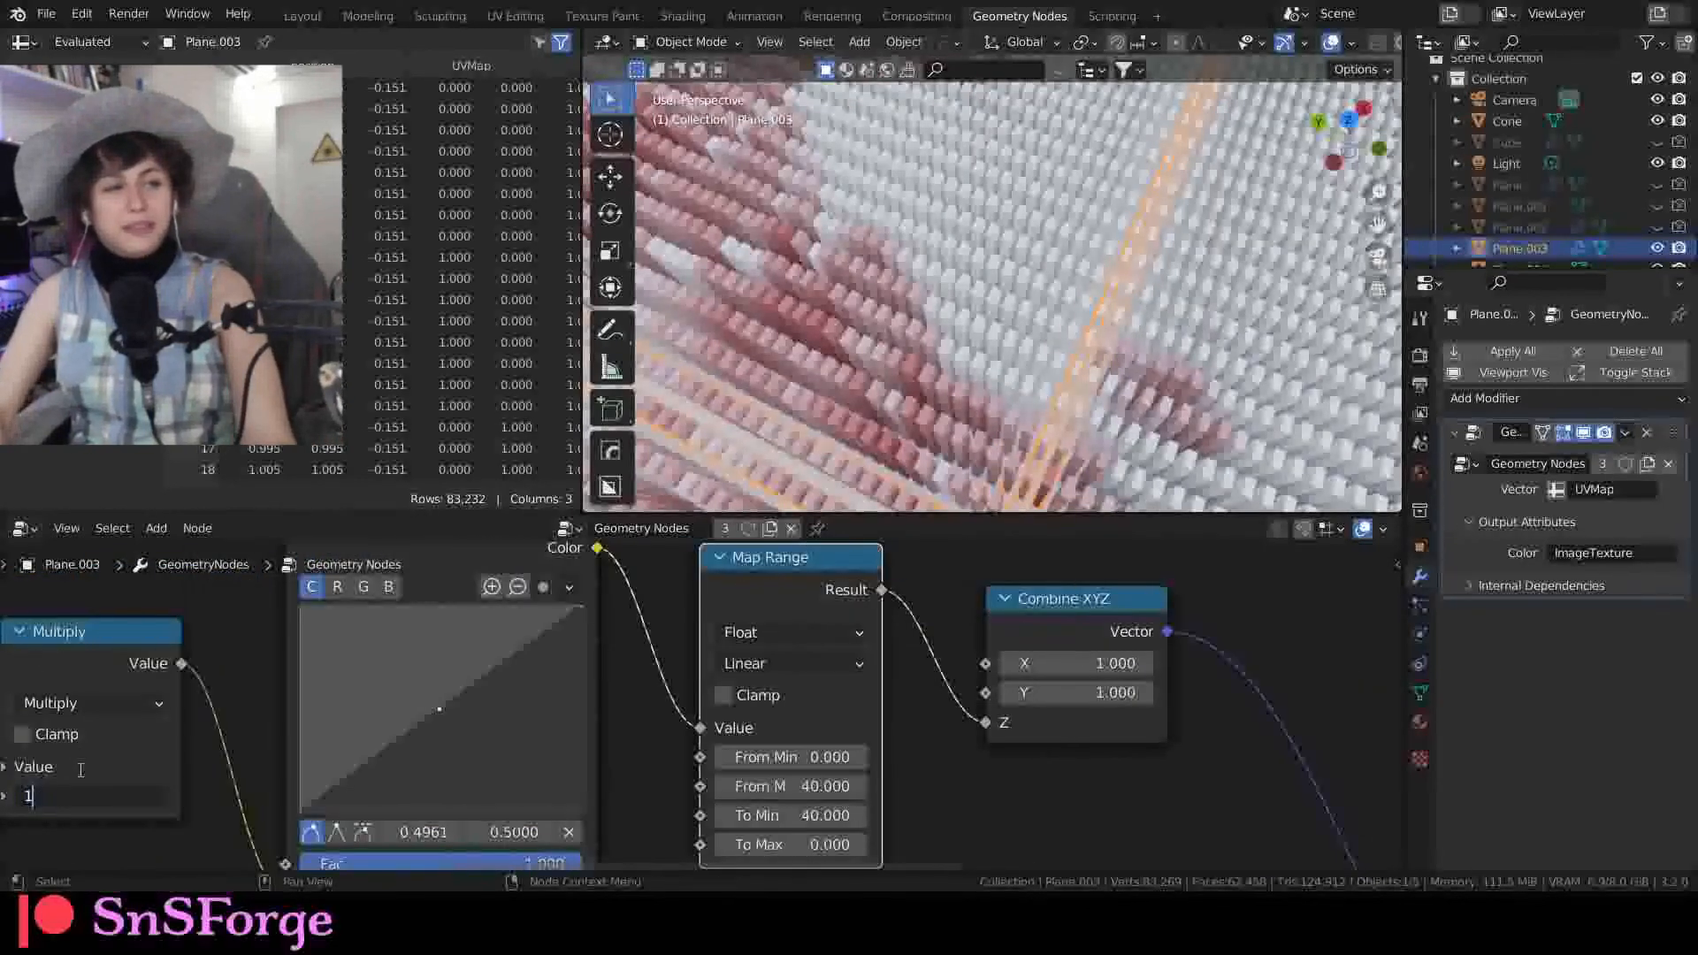
pyautogui.write('0')
pyautogui.press('Return')
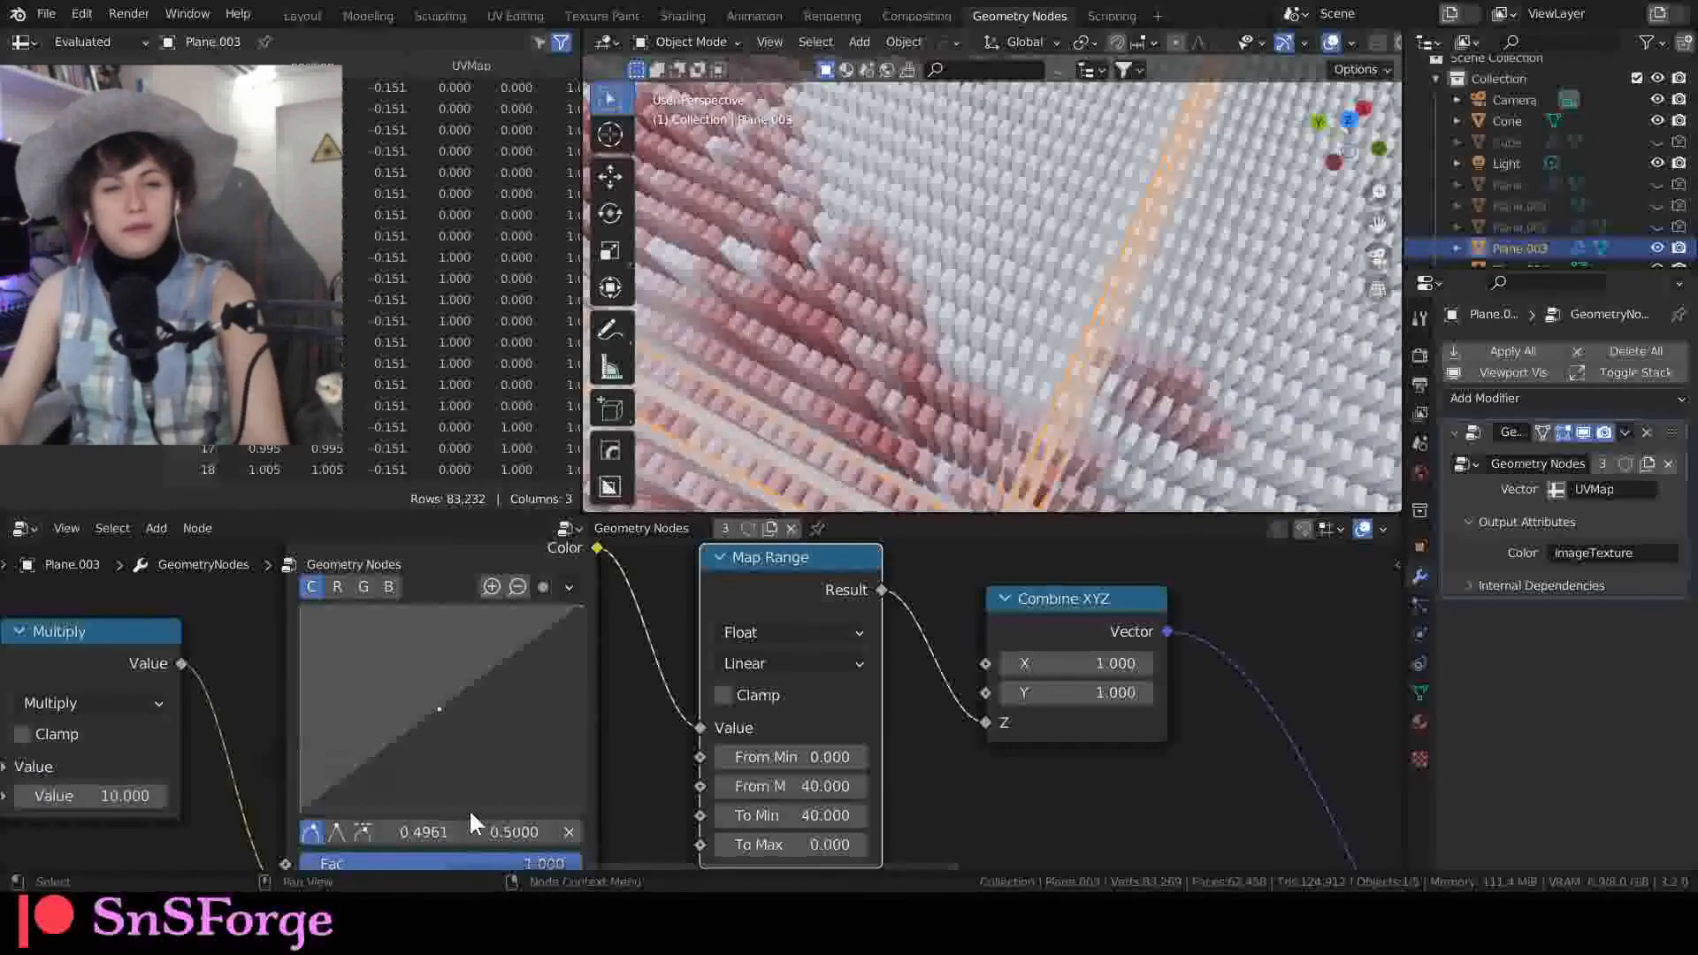
# Step: Set Map Range's From Max and To Min to 20 and check the columns from a low angle
pyautogui.moveTo(760, 787); pyautogui.dragTo(761, 816)
pyautogui.write('20')
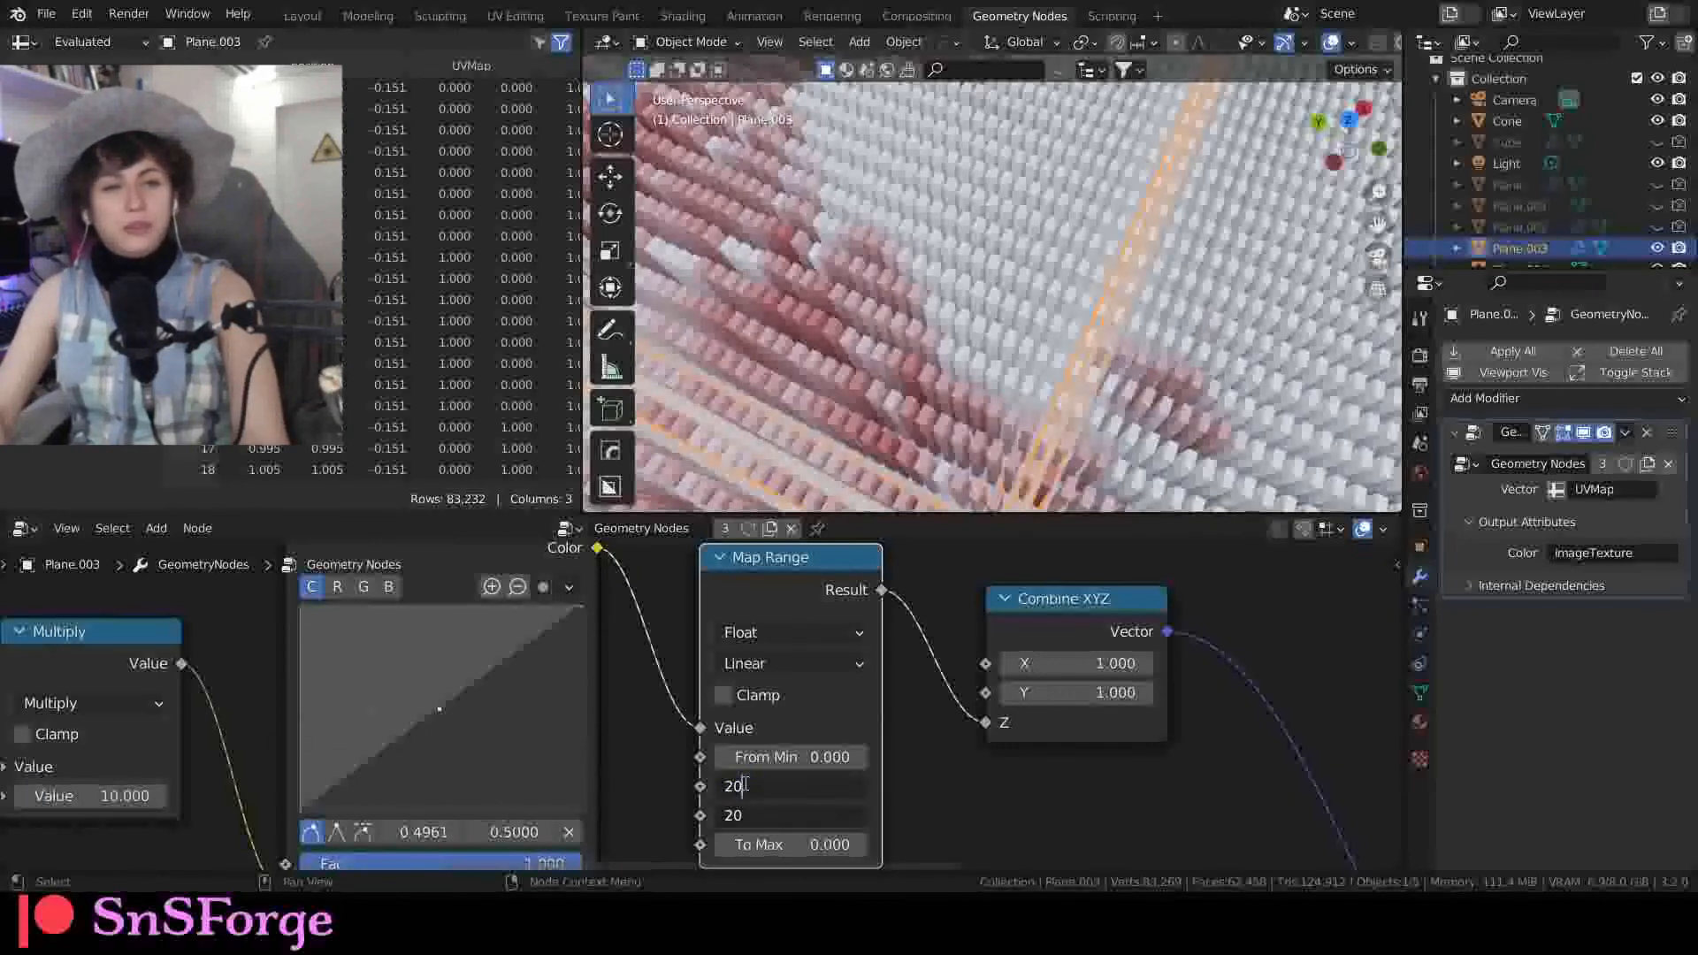
pyautogui.press('Return')
pyautogui.moveTo(899, 441); pyautogui.dragTo(930, 314, button='middle')
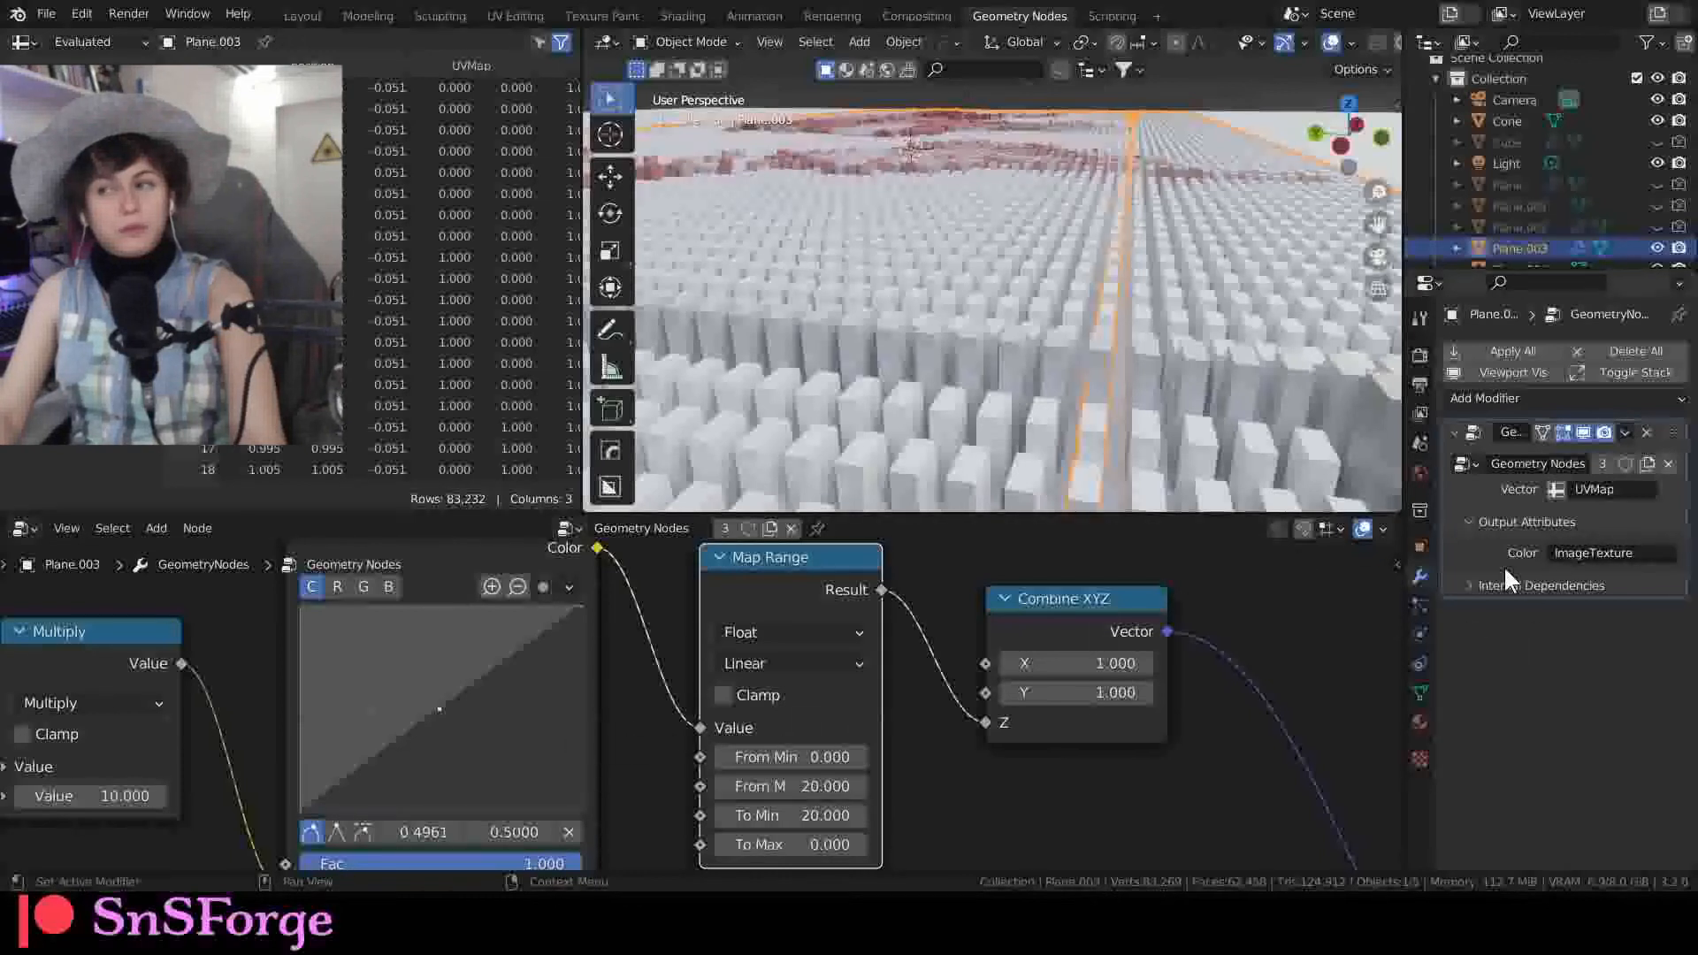
# Step: Set the value of the Multiply node after Separate RGB to 20 and deselect the map to check the column heights
pyautogui.moveTo(212, 727); pyautogui.dragTo(493, 716, button='middle')
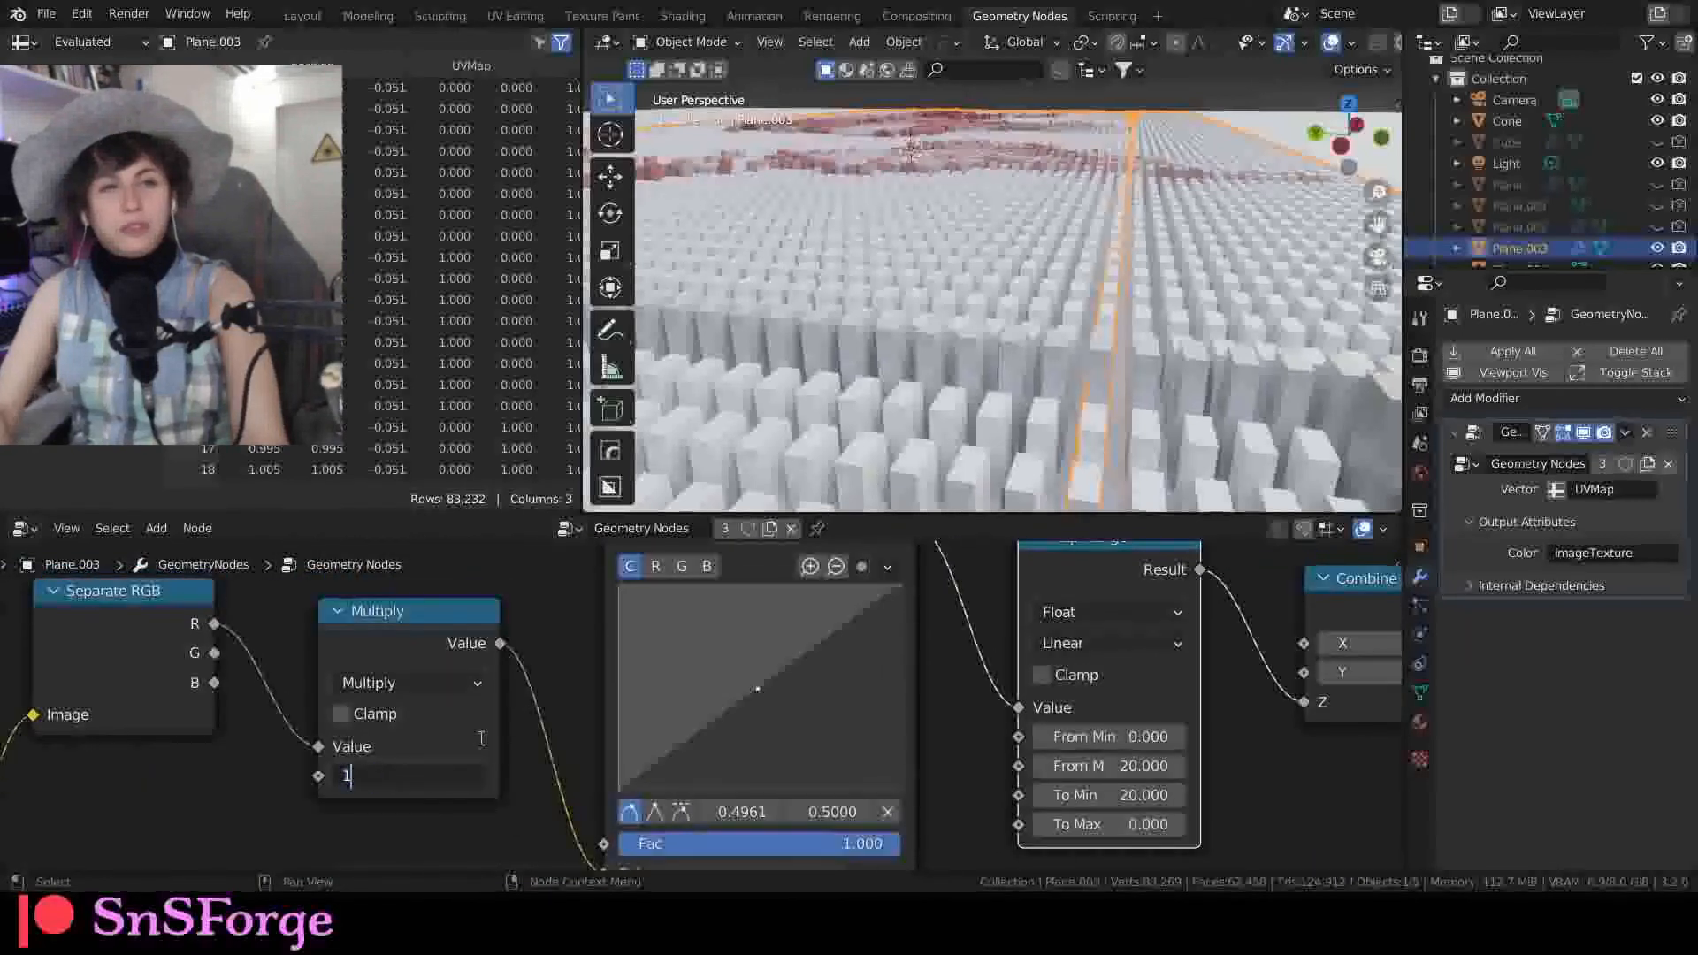
pyautogui.click(434, 776)
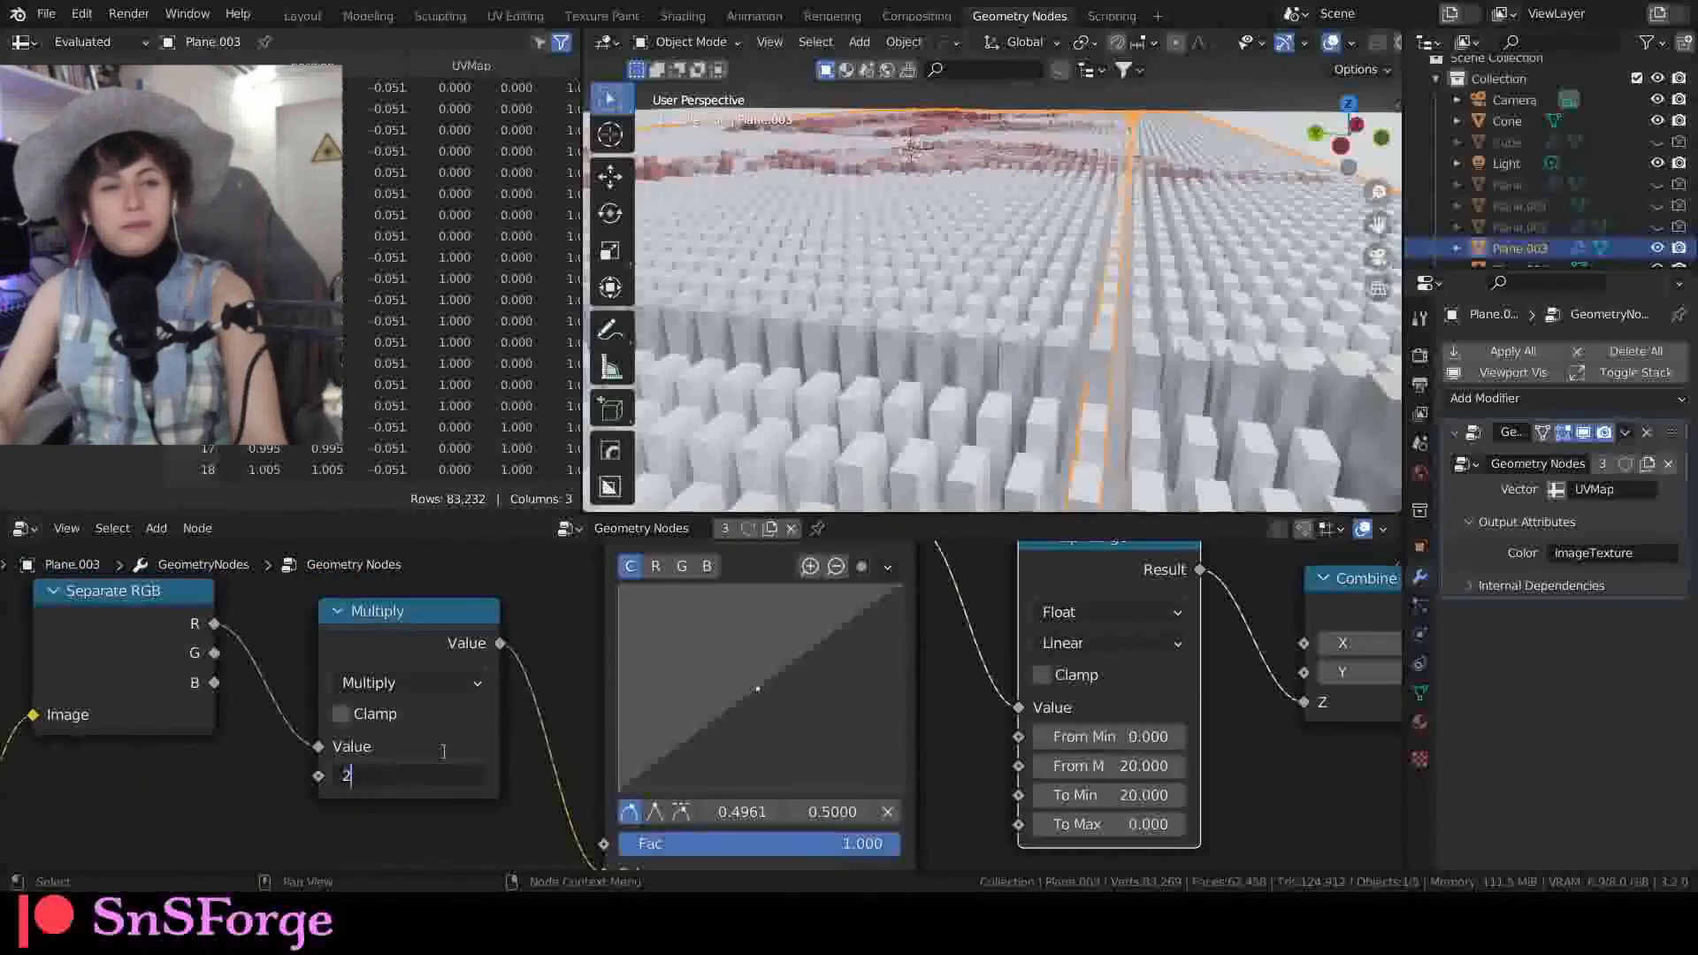
pyautogui.write('20')
pyautogui.press('Return')
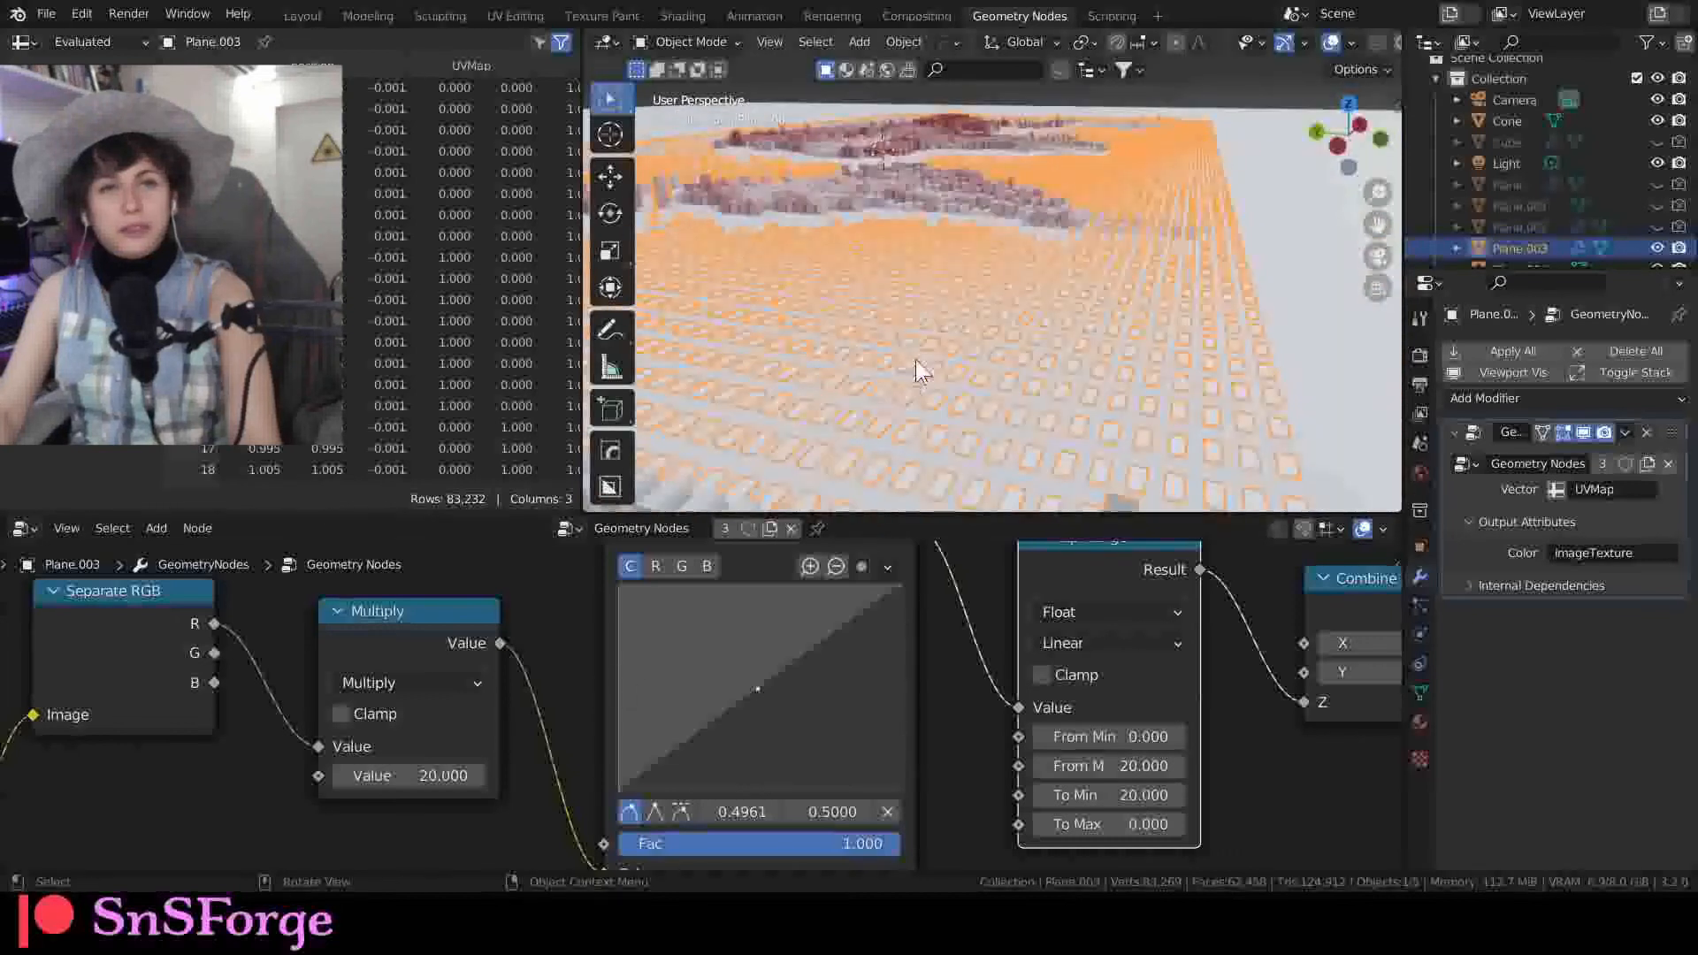
pyautogui.scroll(-6, 912, 382)
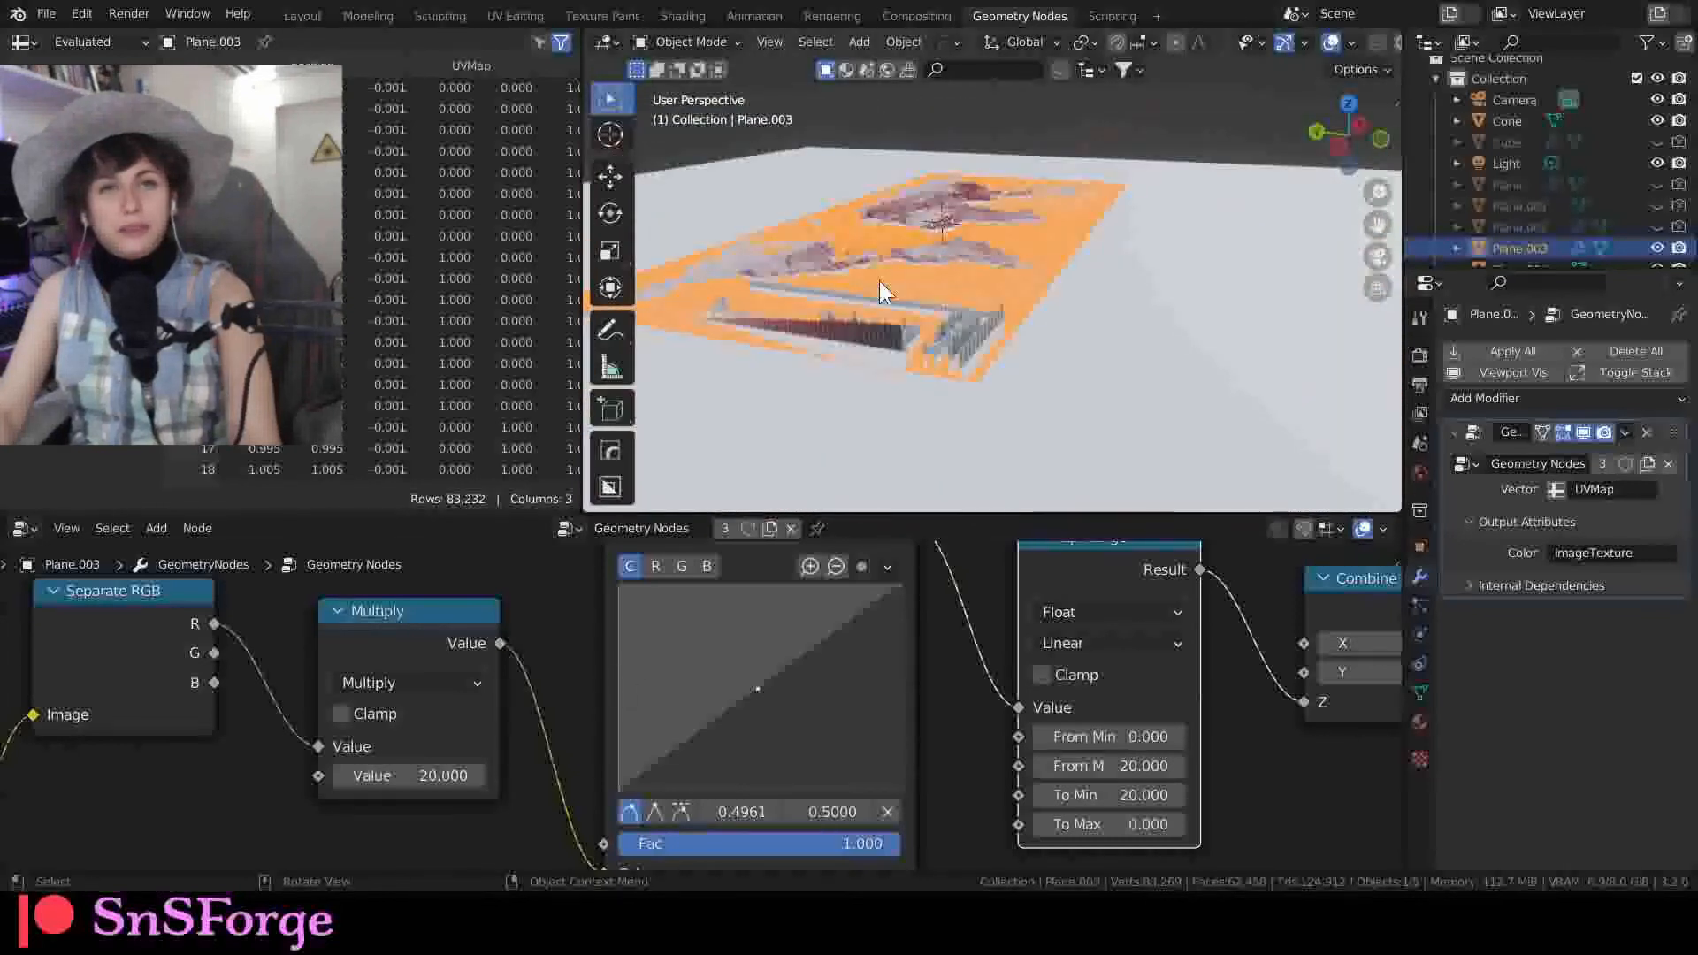
pyautogui.click(962, 115)
pyautogui.scroll(8, 911, 263)
pyautogui.scroll(-5, 915, 282)
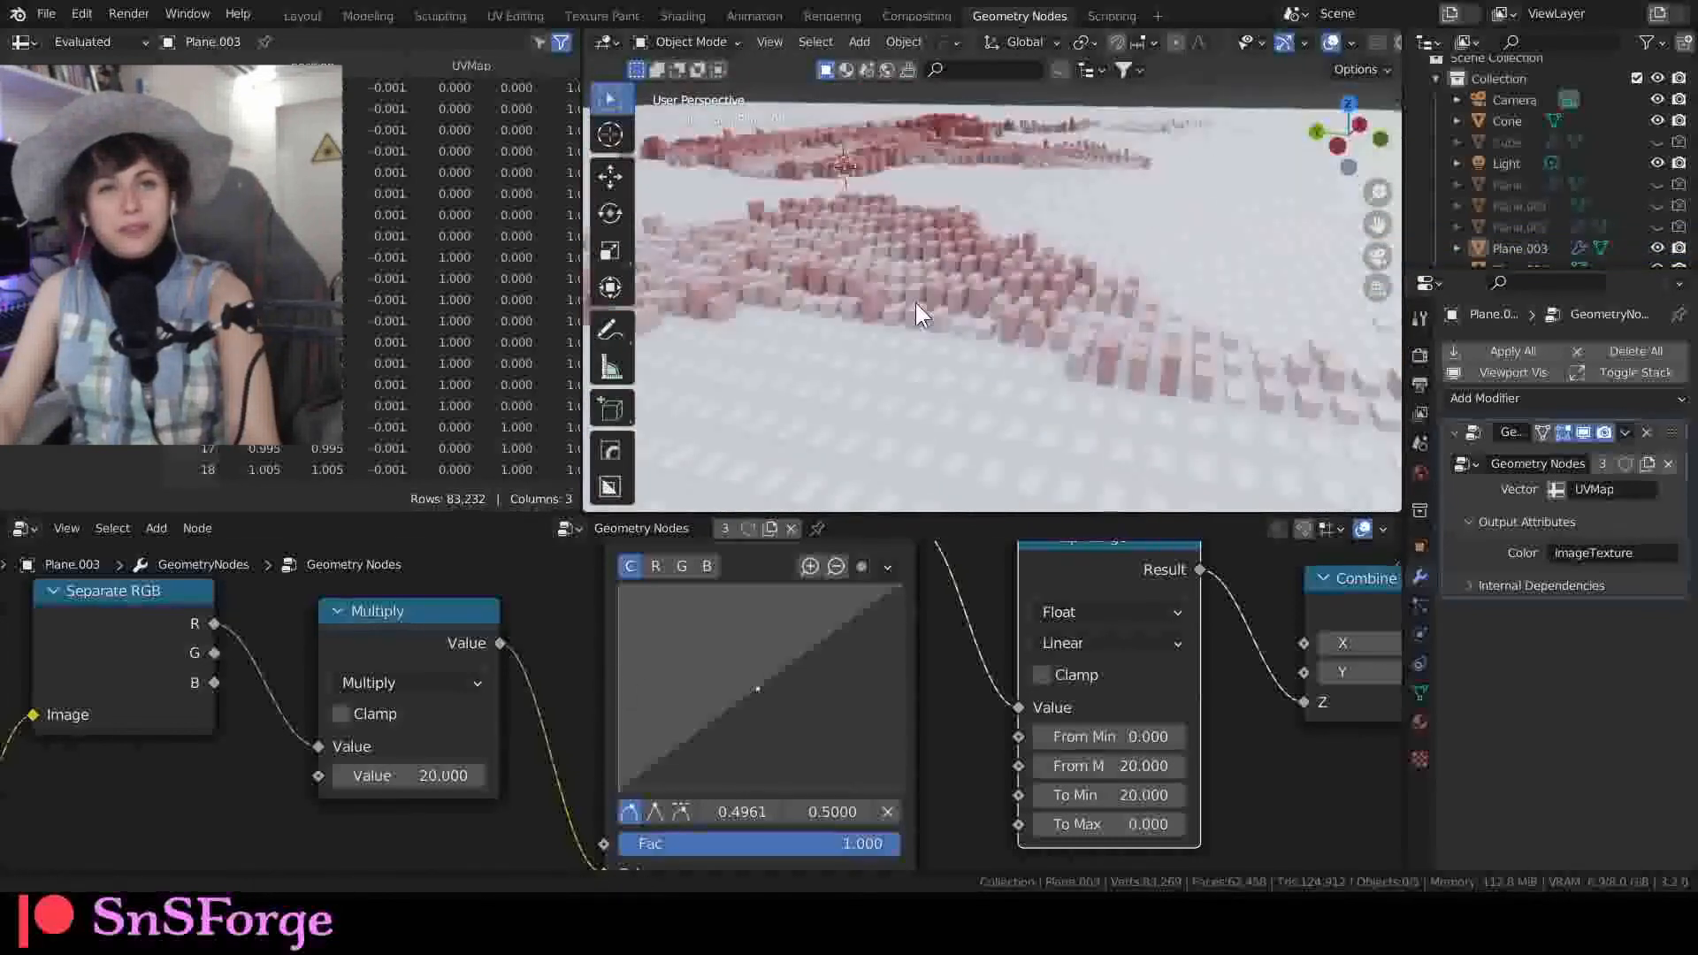
pyautogui.moveTo(912, 313); pyautogui.dragTo(934, 298, button='middle')
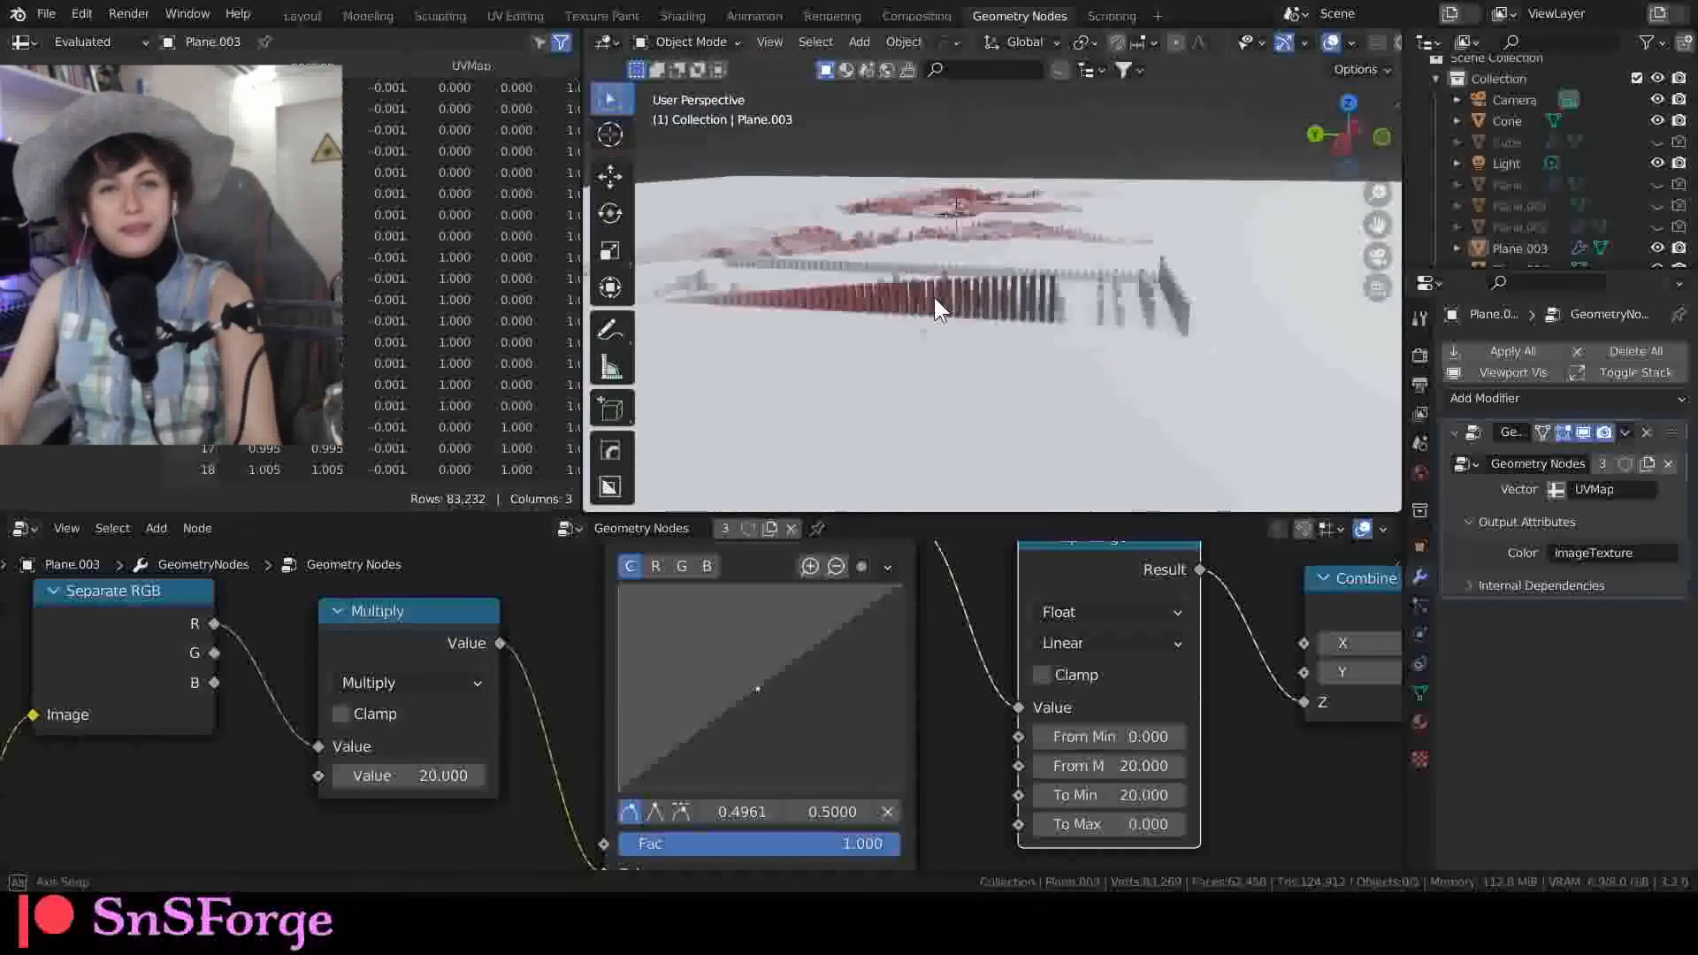
# Step: Examine the world map columns rising above the base plane in the Layout workspace, including the legend bars and continents
pyautogui.click(326, 14)
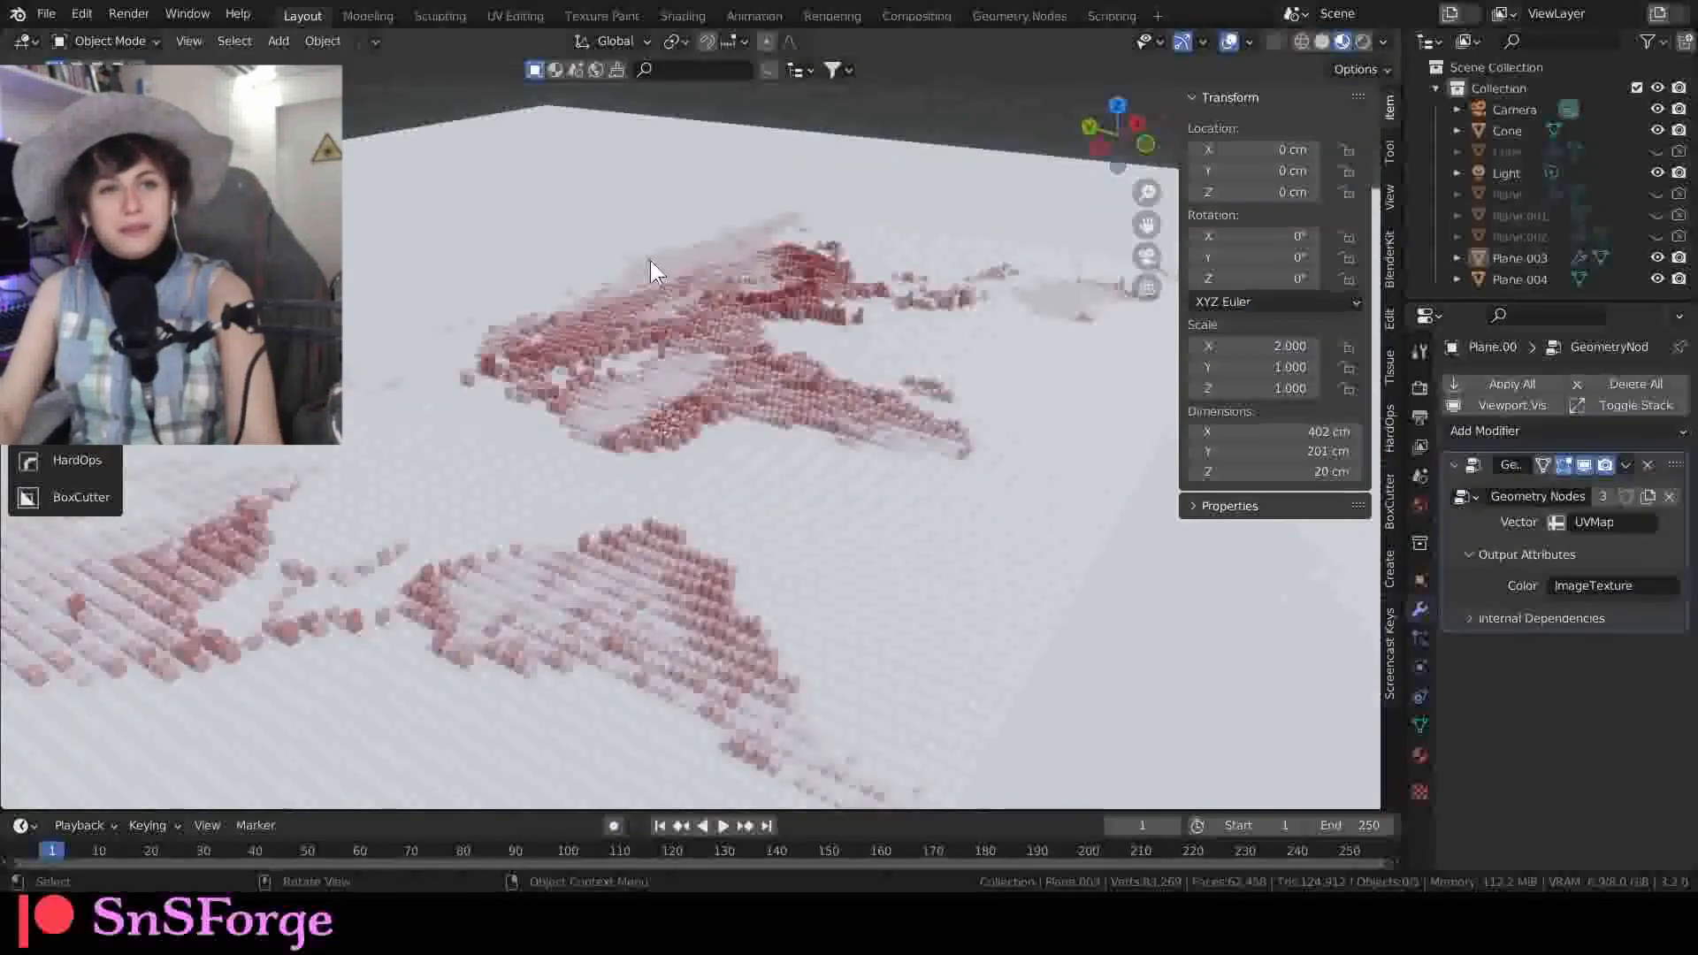
pyautogui.moveTo(650, 260); pyautogui.dragTo(444, 623, button='middle')
pyautogui.scroll(3, 508, 397)
pyautogui.scroll(-2, 509, 395)
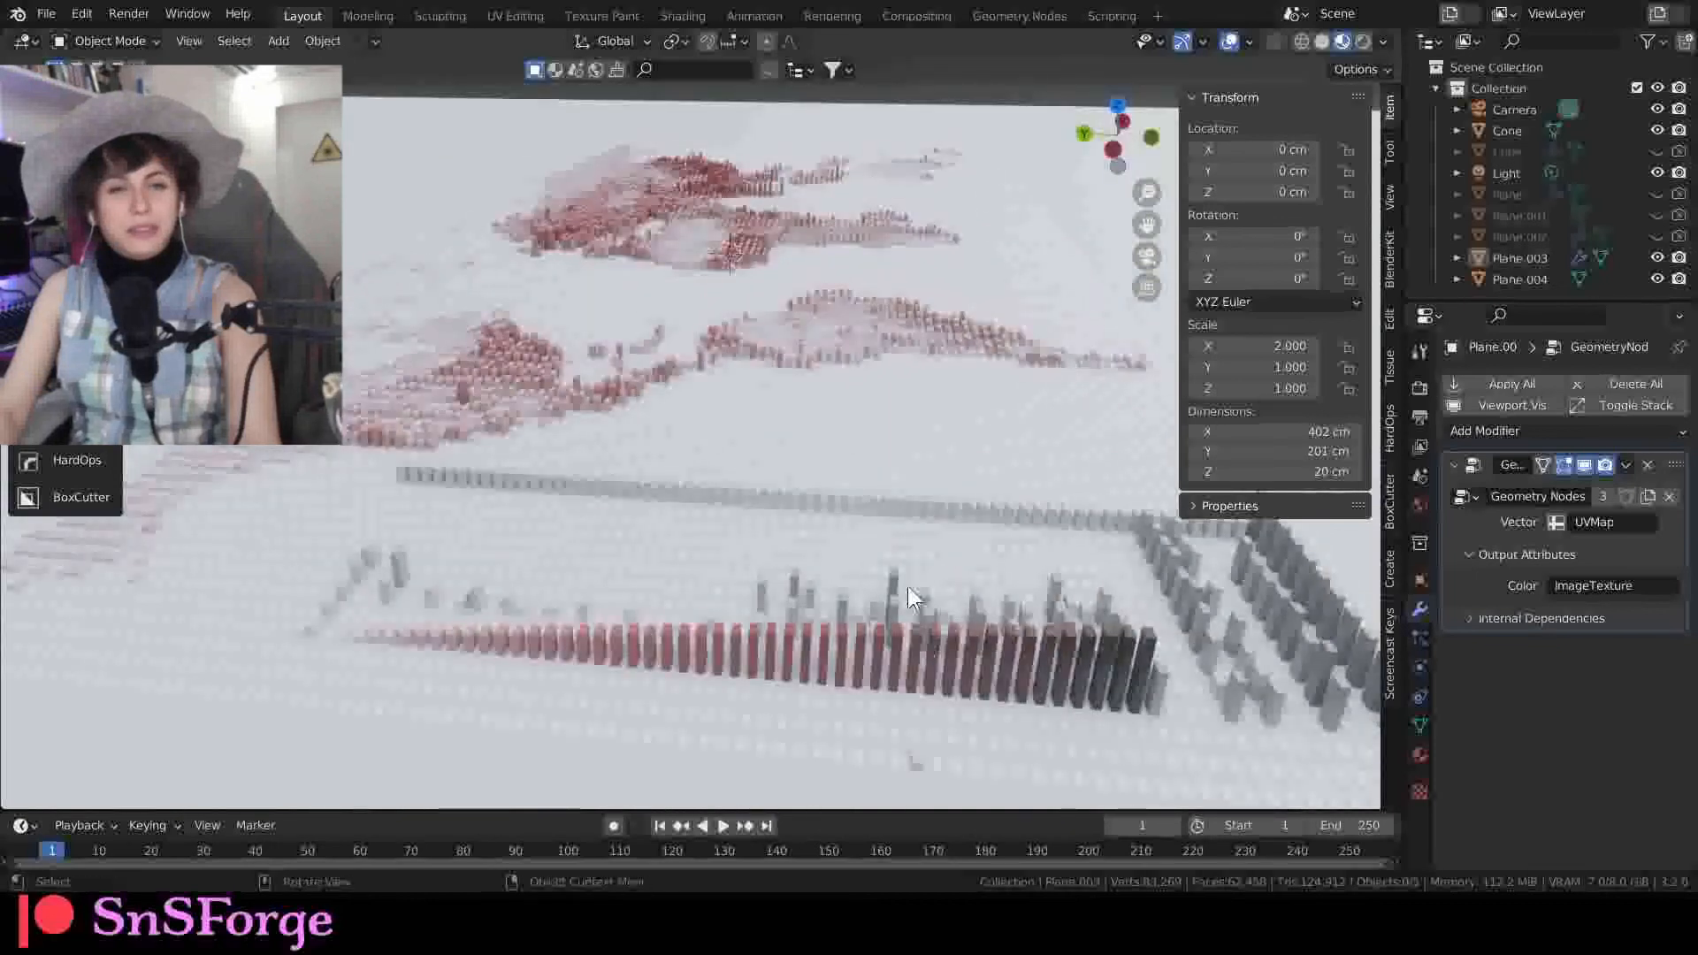
pyautogui.moveTo(908, 584); pyautogui.dragTo(678, 459, button='middle')
pyautogui.scroll(4, 711, 468)
pyautogui.scroll(-5, 691, 485)
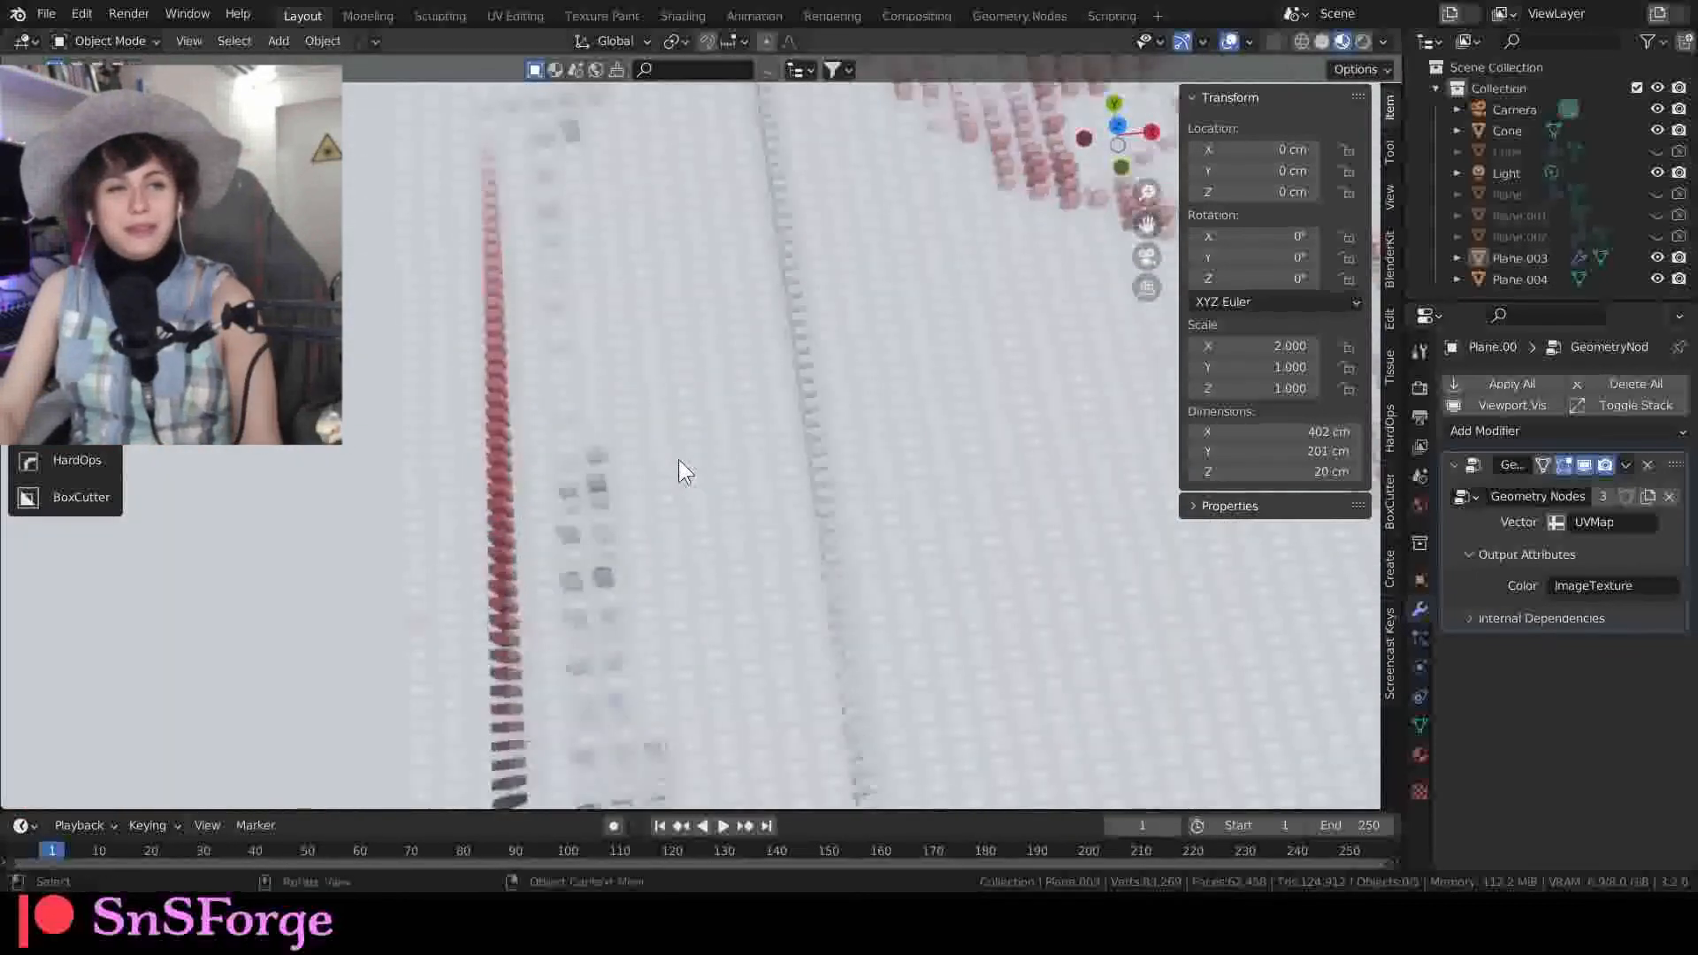
pyautogui.scroll(8, 566, 569)
pyautogui.scroll(-4, 468, 563)
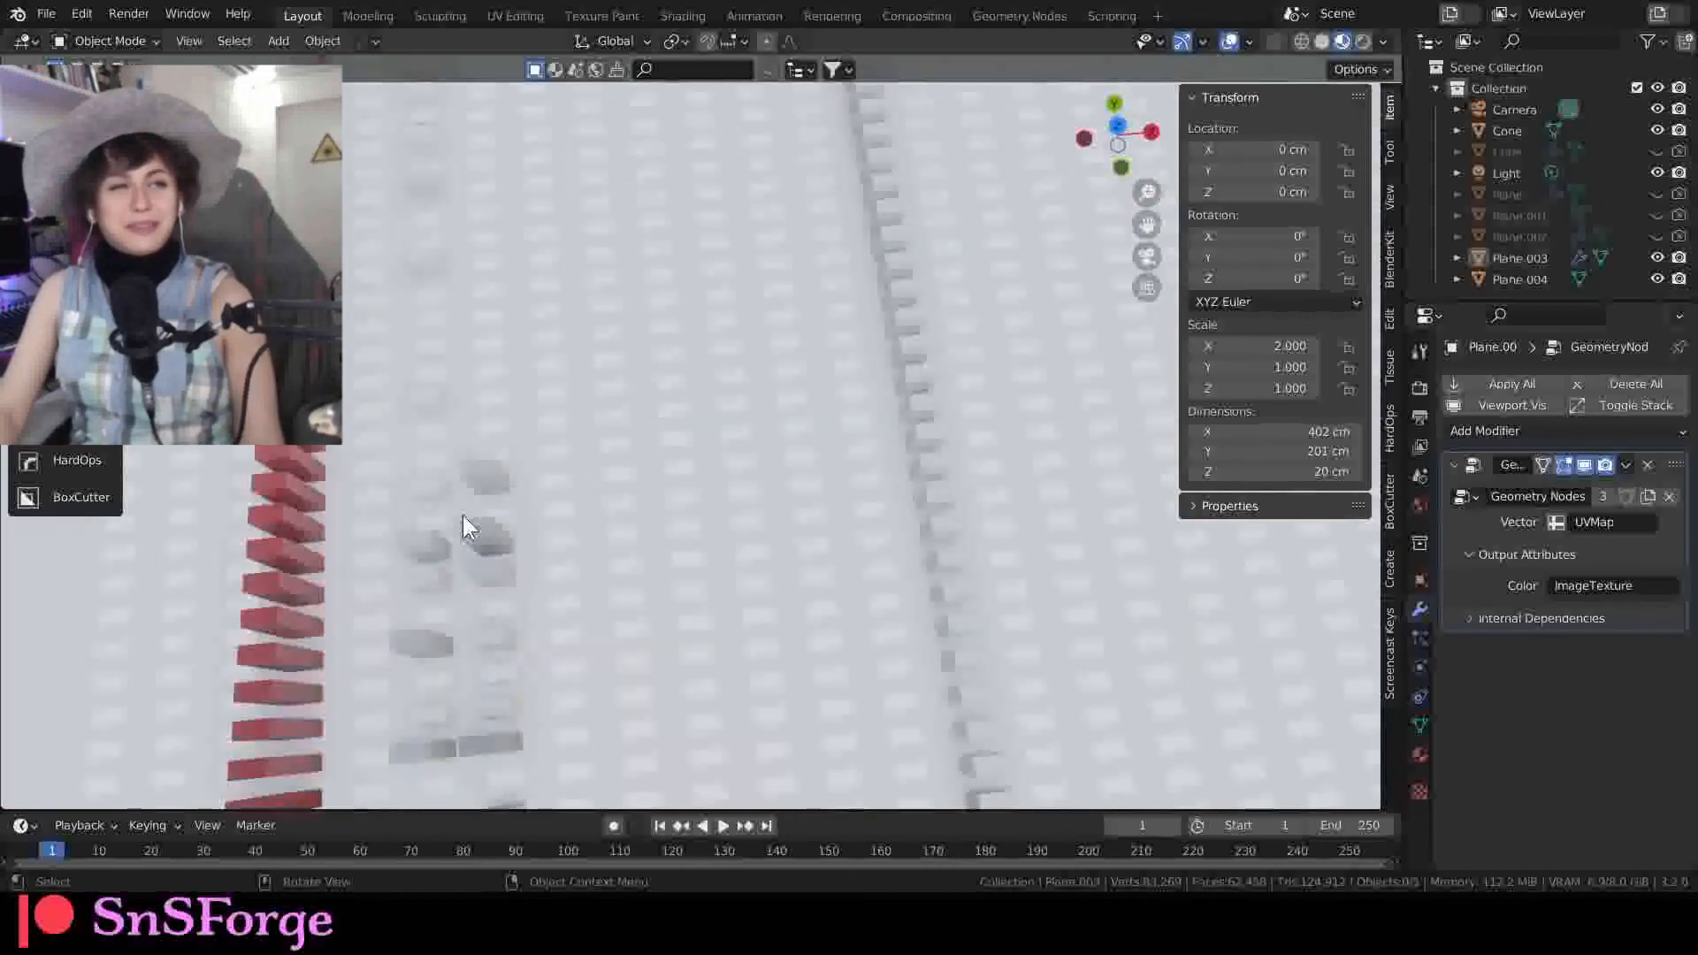
pyautogui.scroll(-3, 468, 293)
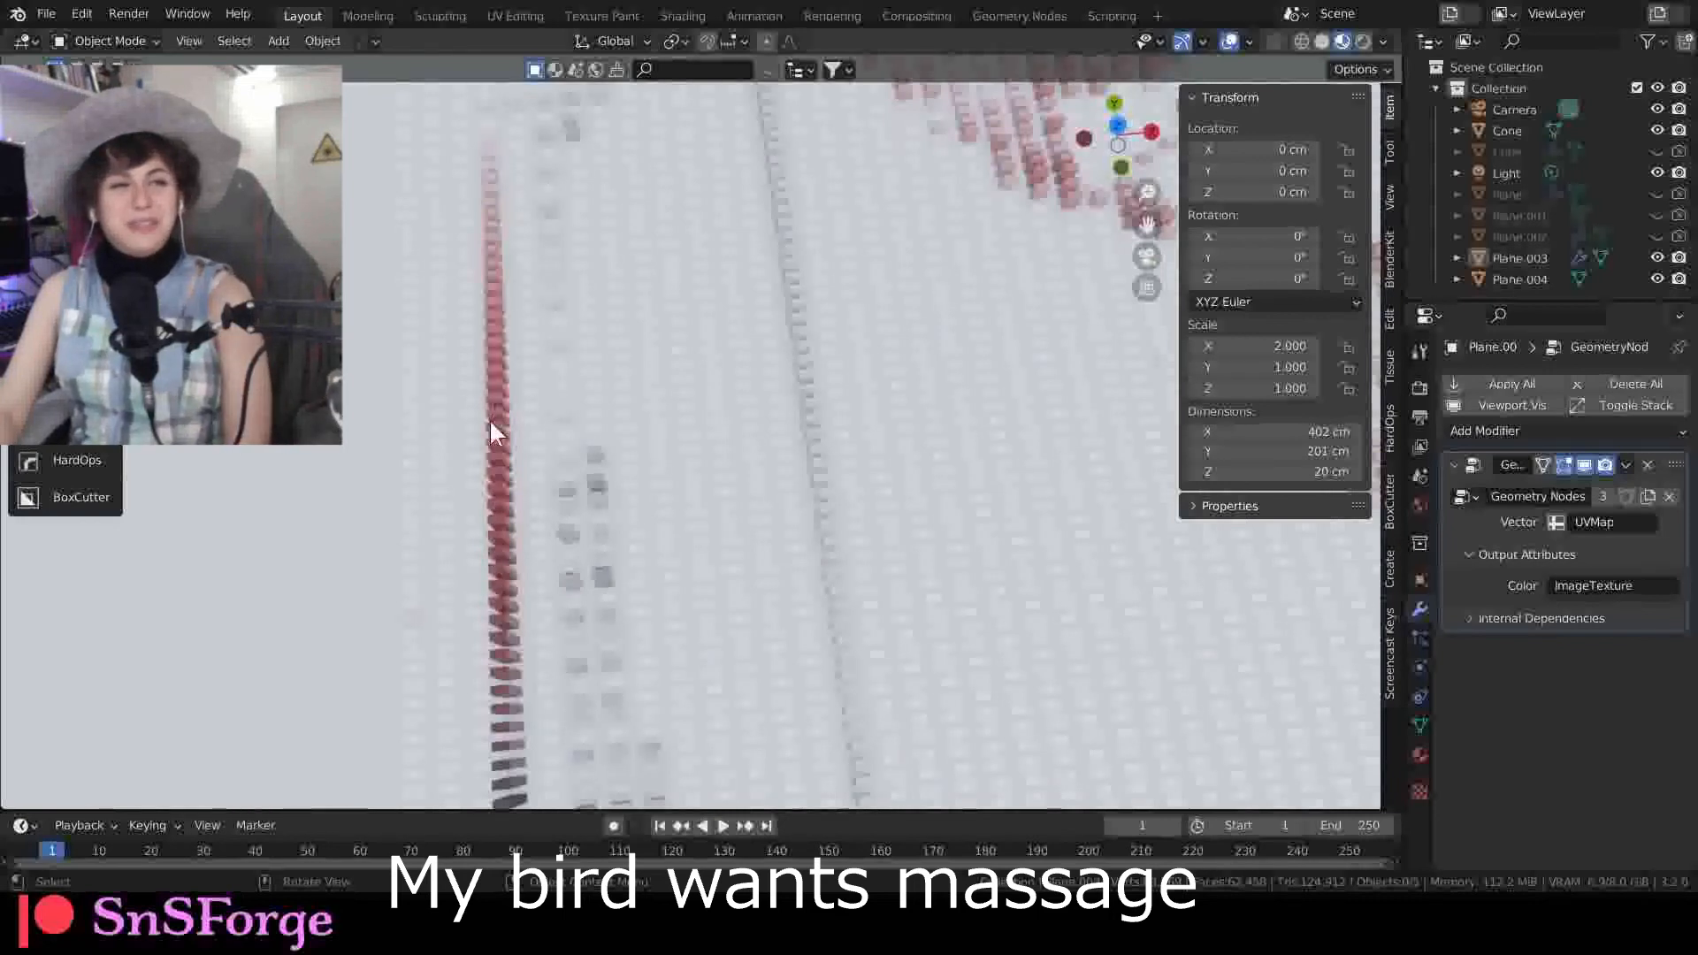
pyautogui.moveTo(490, 417); pyautogui.dragTo(533, 402, button='middle')
pyautogui.moveTo(876, 558); pyautogui.dragTo(867, 456, button='middle')
pyautogui.keyDown('alt'); pyautogui.moveTo(807, 339); pyautogui.dragTo(642, 380, button='middle'); pyautogui.keyUp('alt')
pyautogui.scroll(-7, 819, 478)
pyautogui.scroll(5, 534, 487)
pyautogui.scroll(2, 624, 410)
pyautogui.scroll(-5, 649, 395)
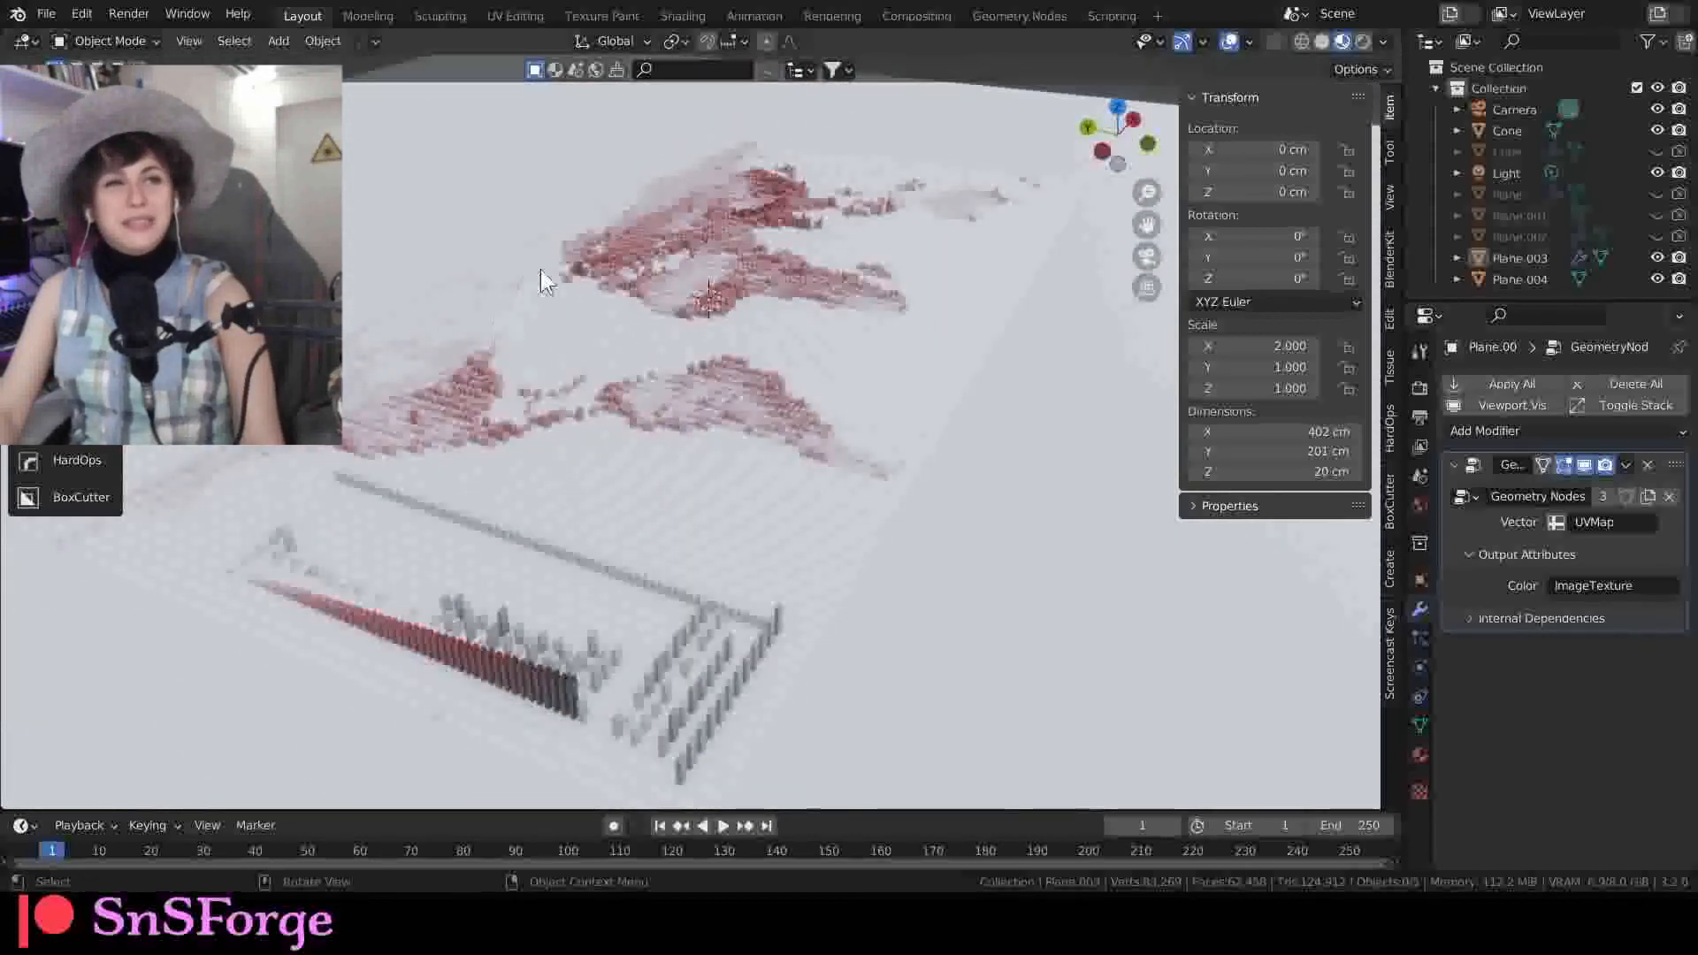
# Step: Examine the red columns over Africa, Europe and southern Asia up close from above
pyautogui.moveTo(722, 320); pyautogui.dragTo(695, 478, button='middle')
pyautogui.scroll(5, 570, 416)
pyautogui.scroll(5, 695, 478)
pyautogui.moveTo(853, 457); pyautogui.dragTo(748, 477, button='middle')
pyautogui.scroll(4, 700, 405)
pyautogui.scroll(-10, 734, 467)
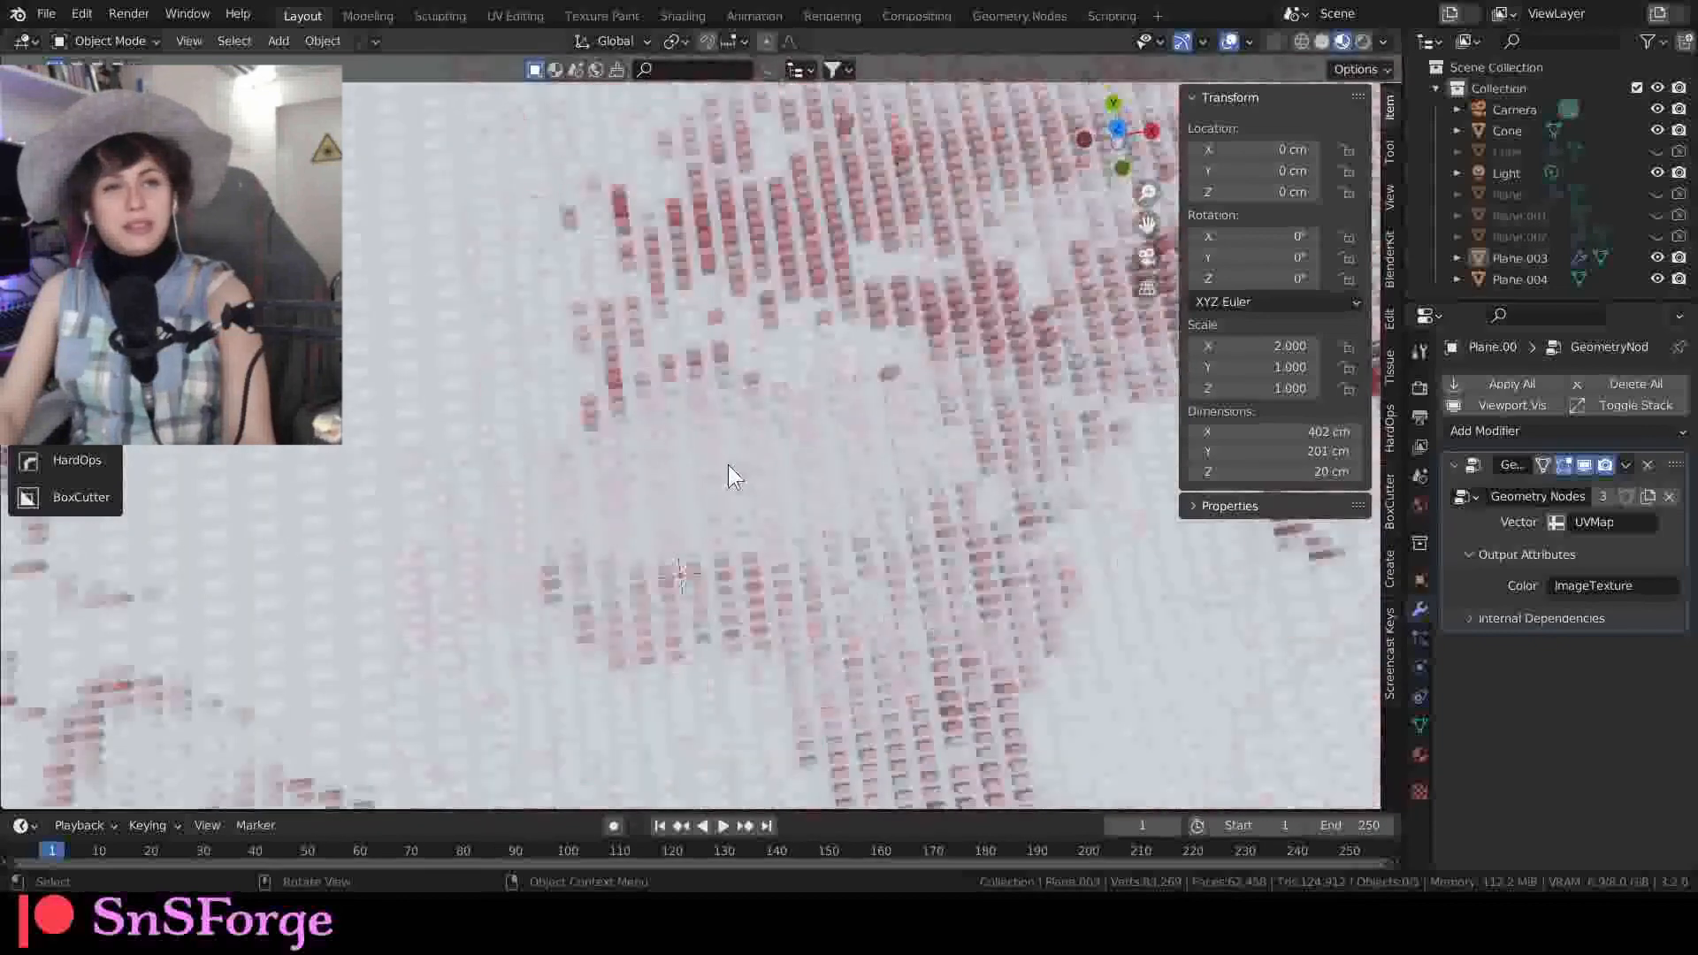
pyautogui.scroll(7, 721, 462)
pyautogui.scroll(-3, 720, 460)
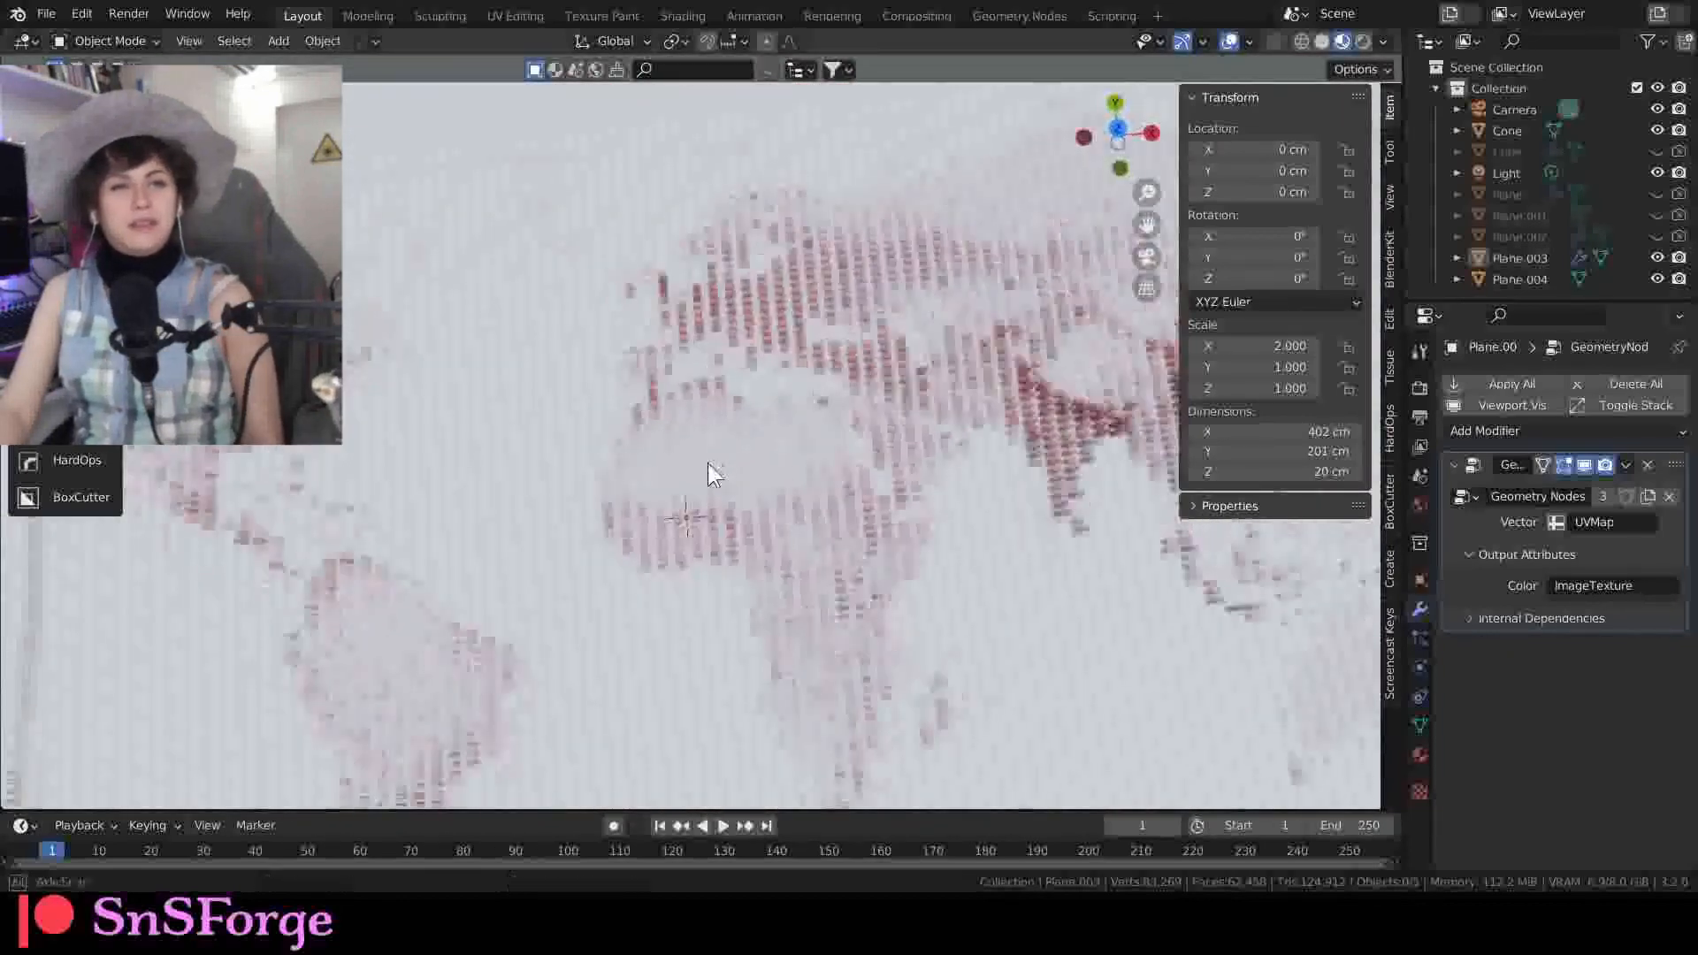
# Step: Inspect the column heights across the whole world map from a low horizontal angle and from an elevated overview
pyautogui.moveTo(707, 464); pyautogui.dragTo(689, 536, button='middle')
pyautogui.scroll(-5, 697, 384)
pyautogui.scroll(5, 848, 365)
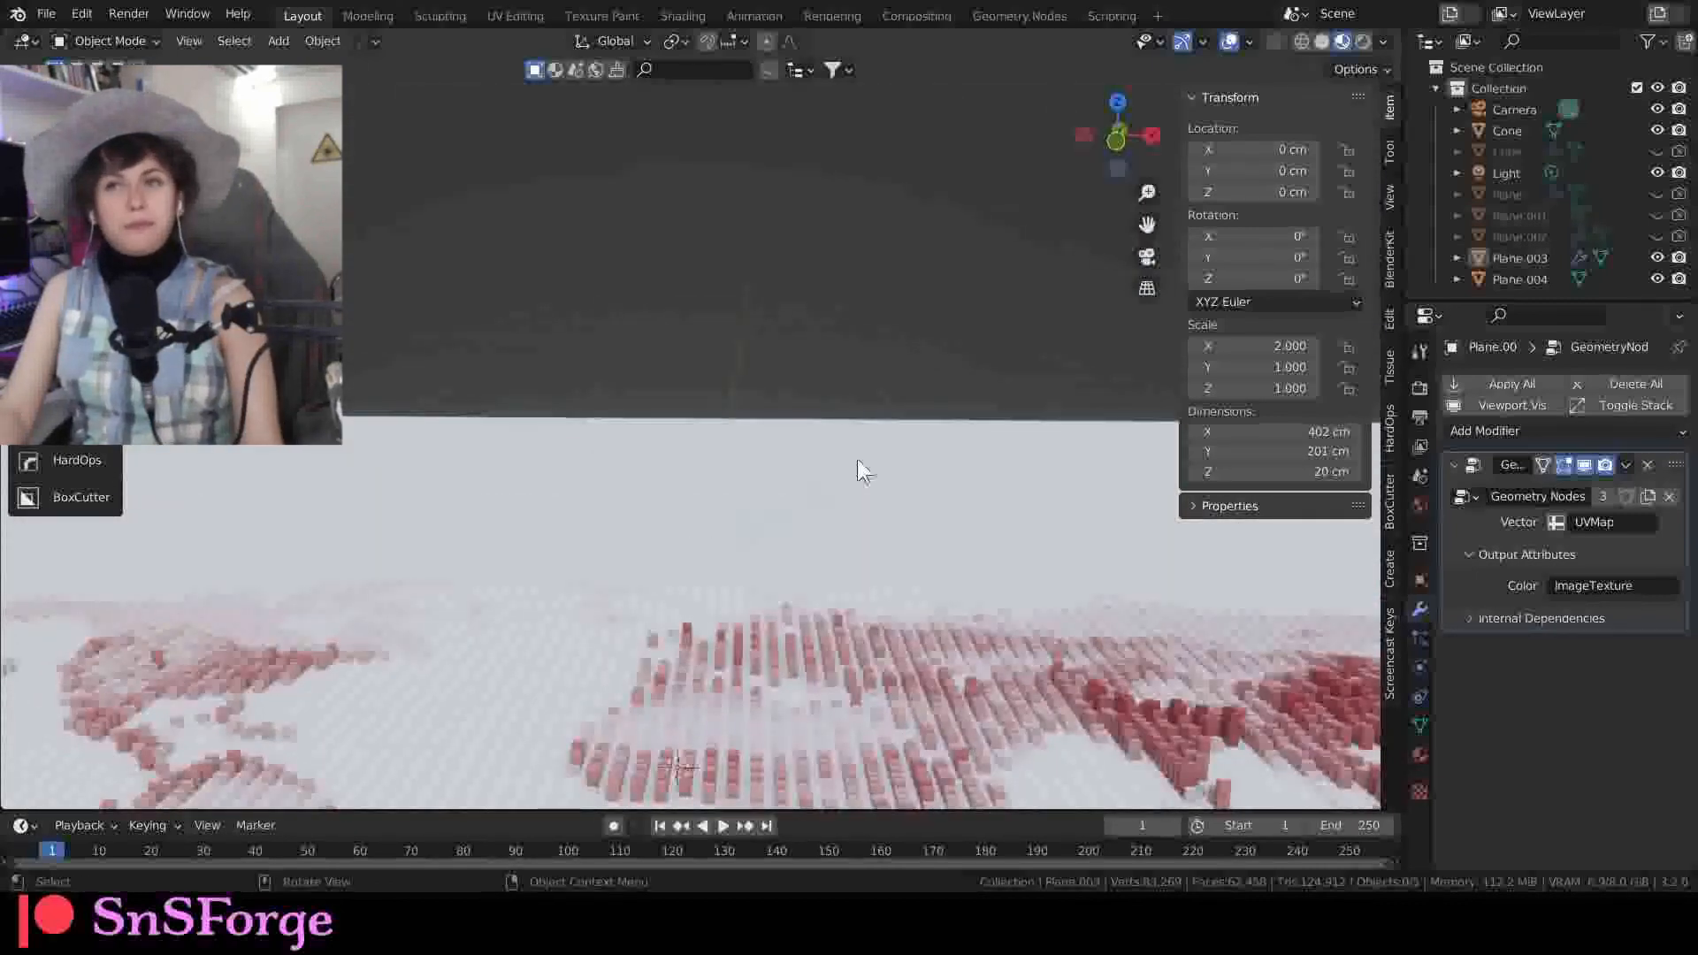
pyautogui.scroll(-3, 885, 355)
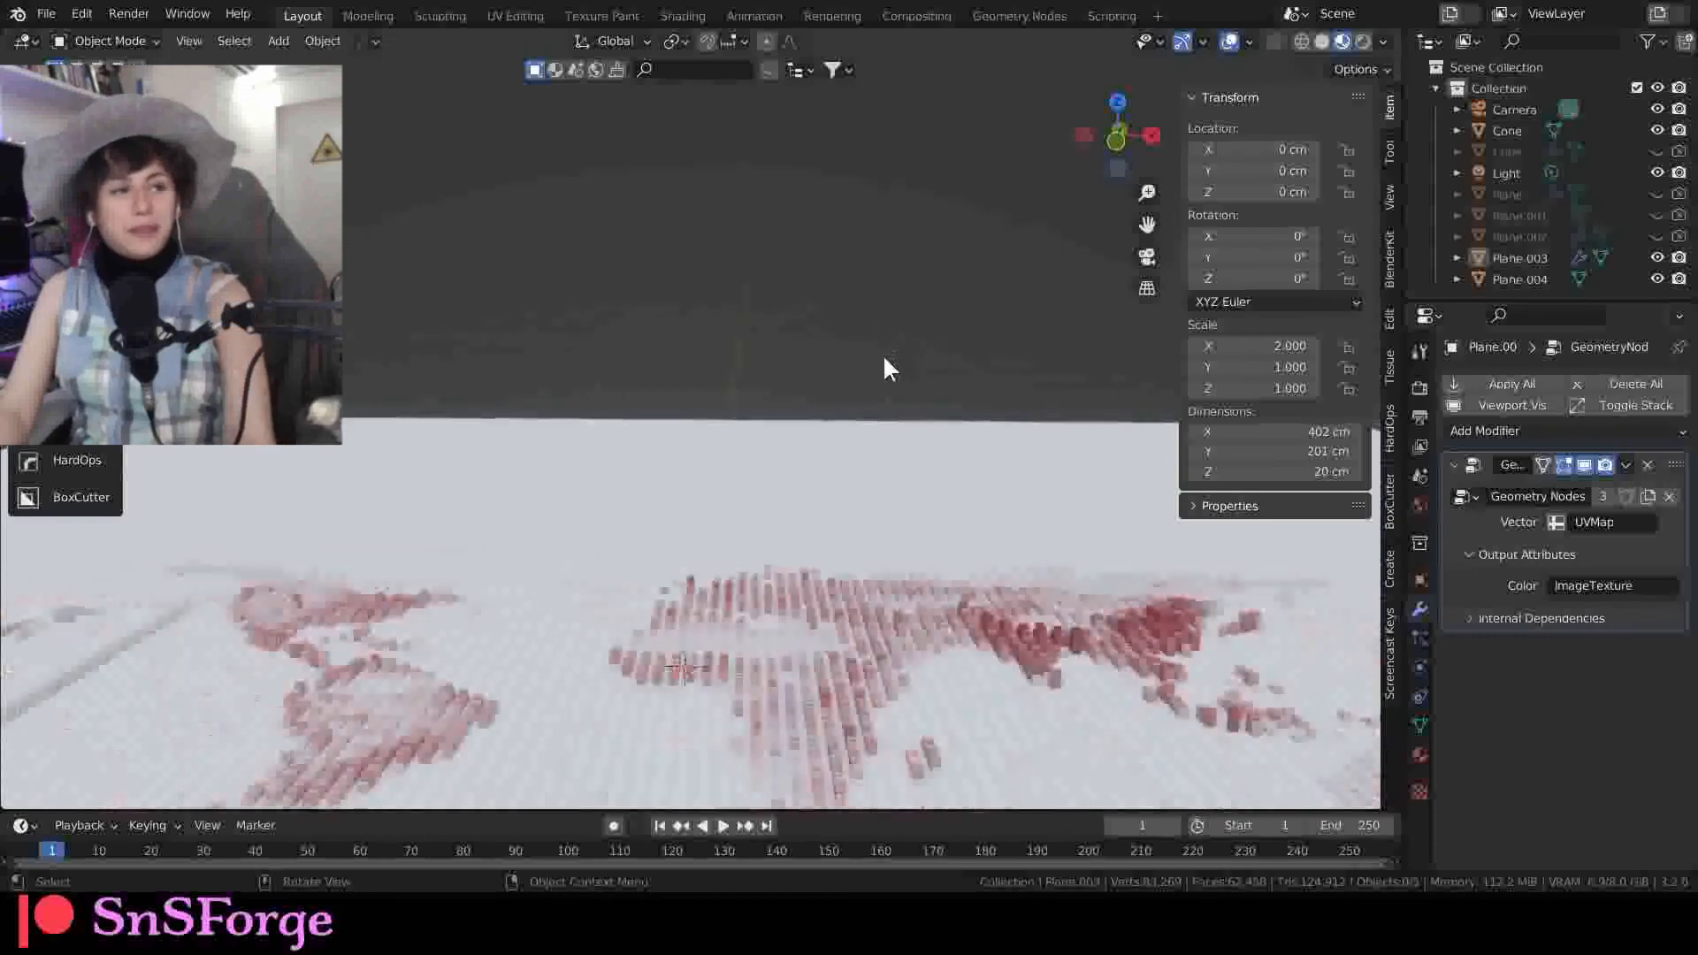
pyautogui.scroll(-5, 673, 406)
pyautogui.scroll(-2, 646, 366)
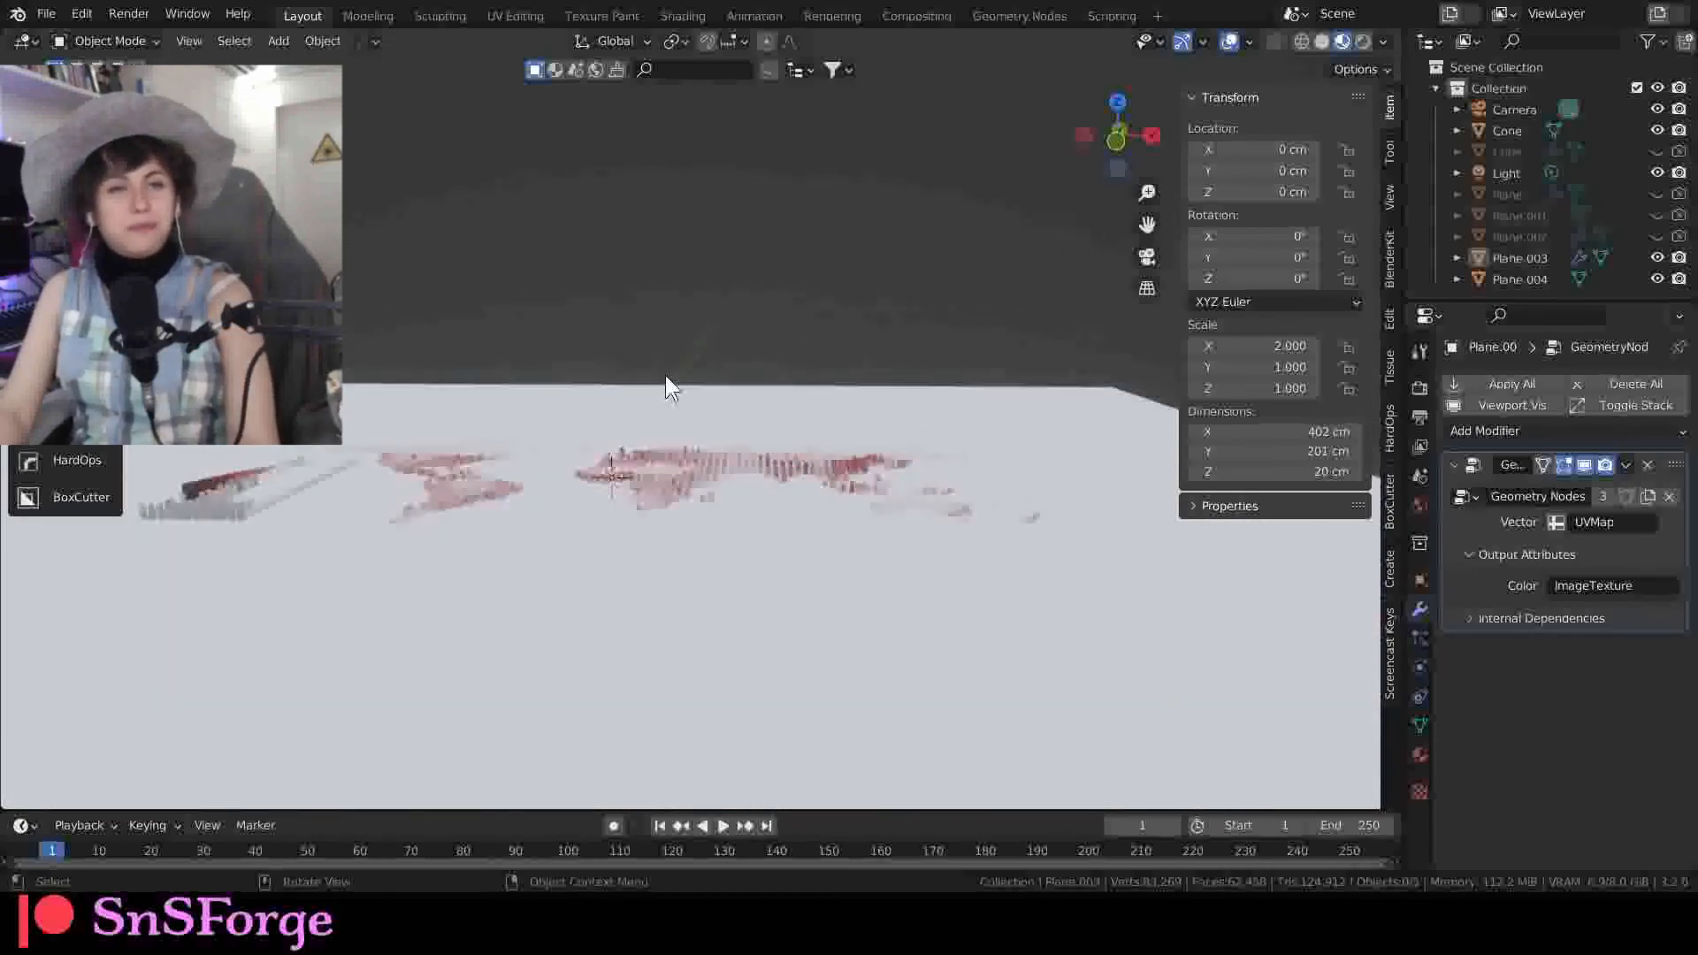
pyautogui.moveTo(665, 376); pyautogui.dragTo(682, 443, button='middle')
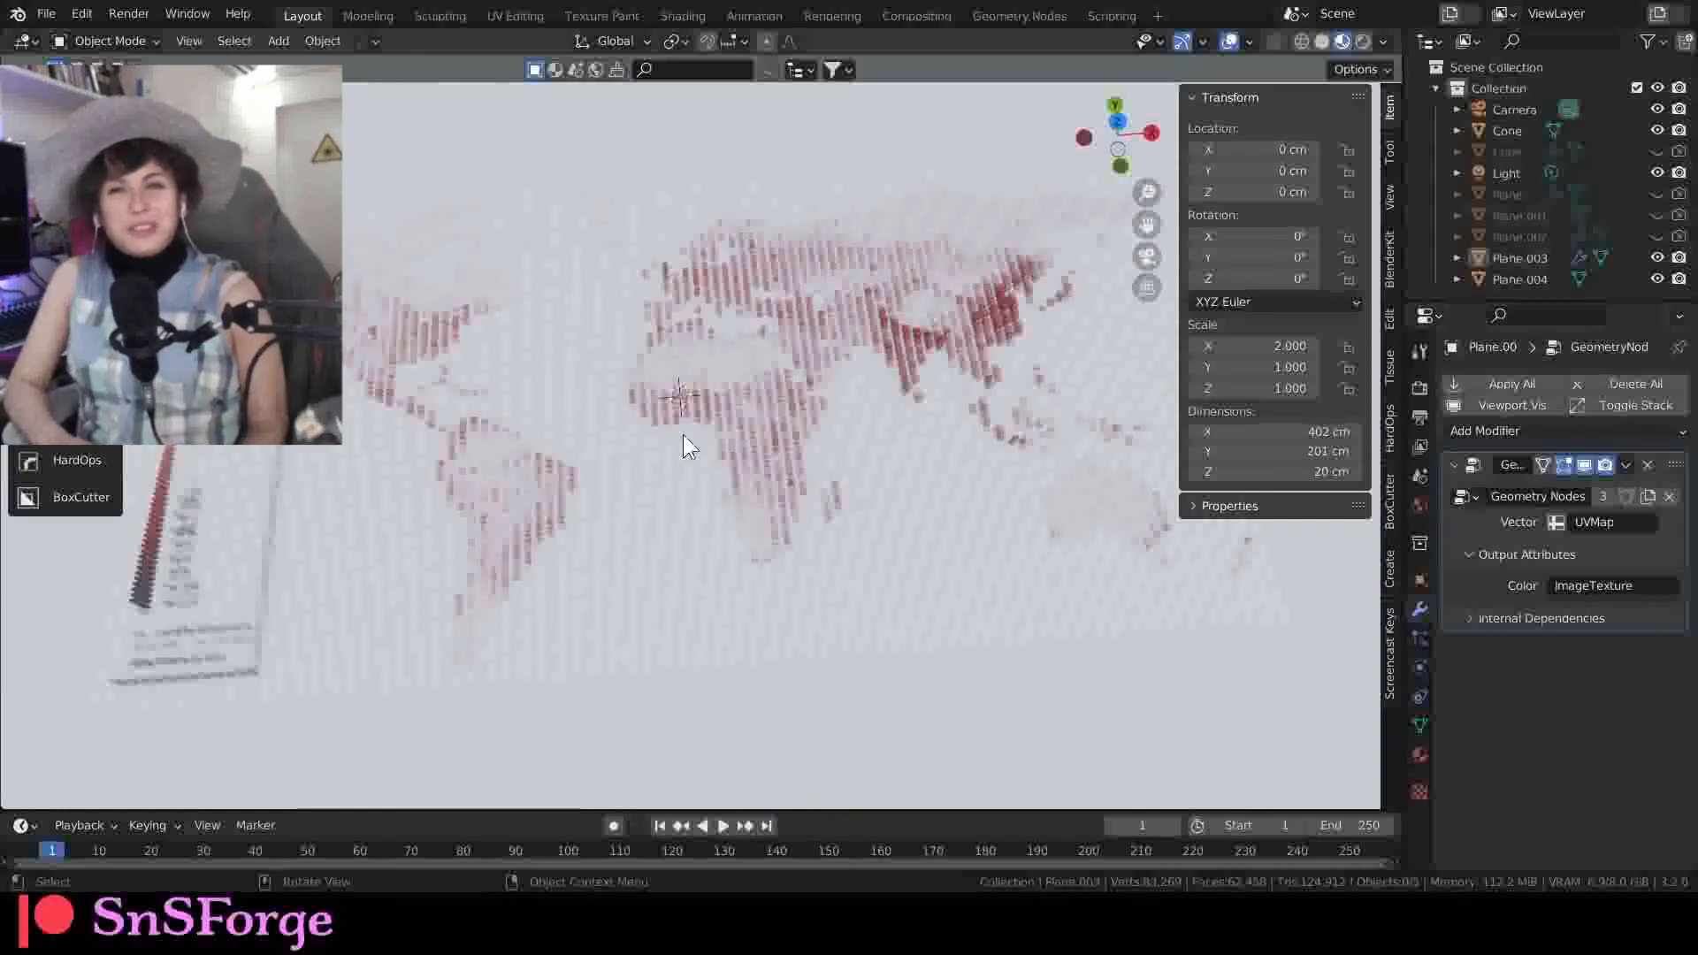